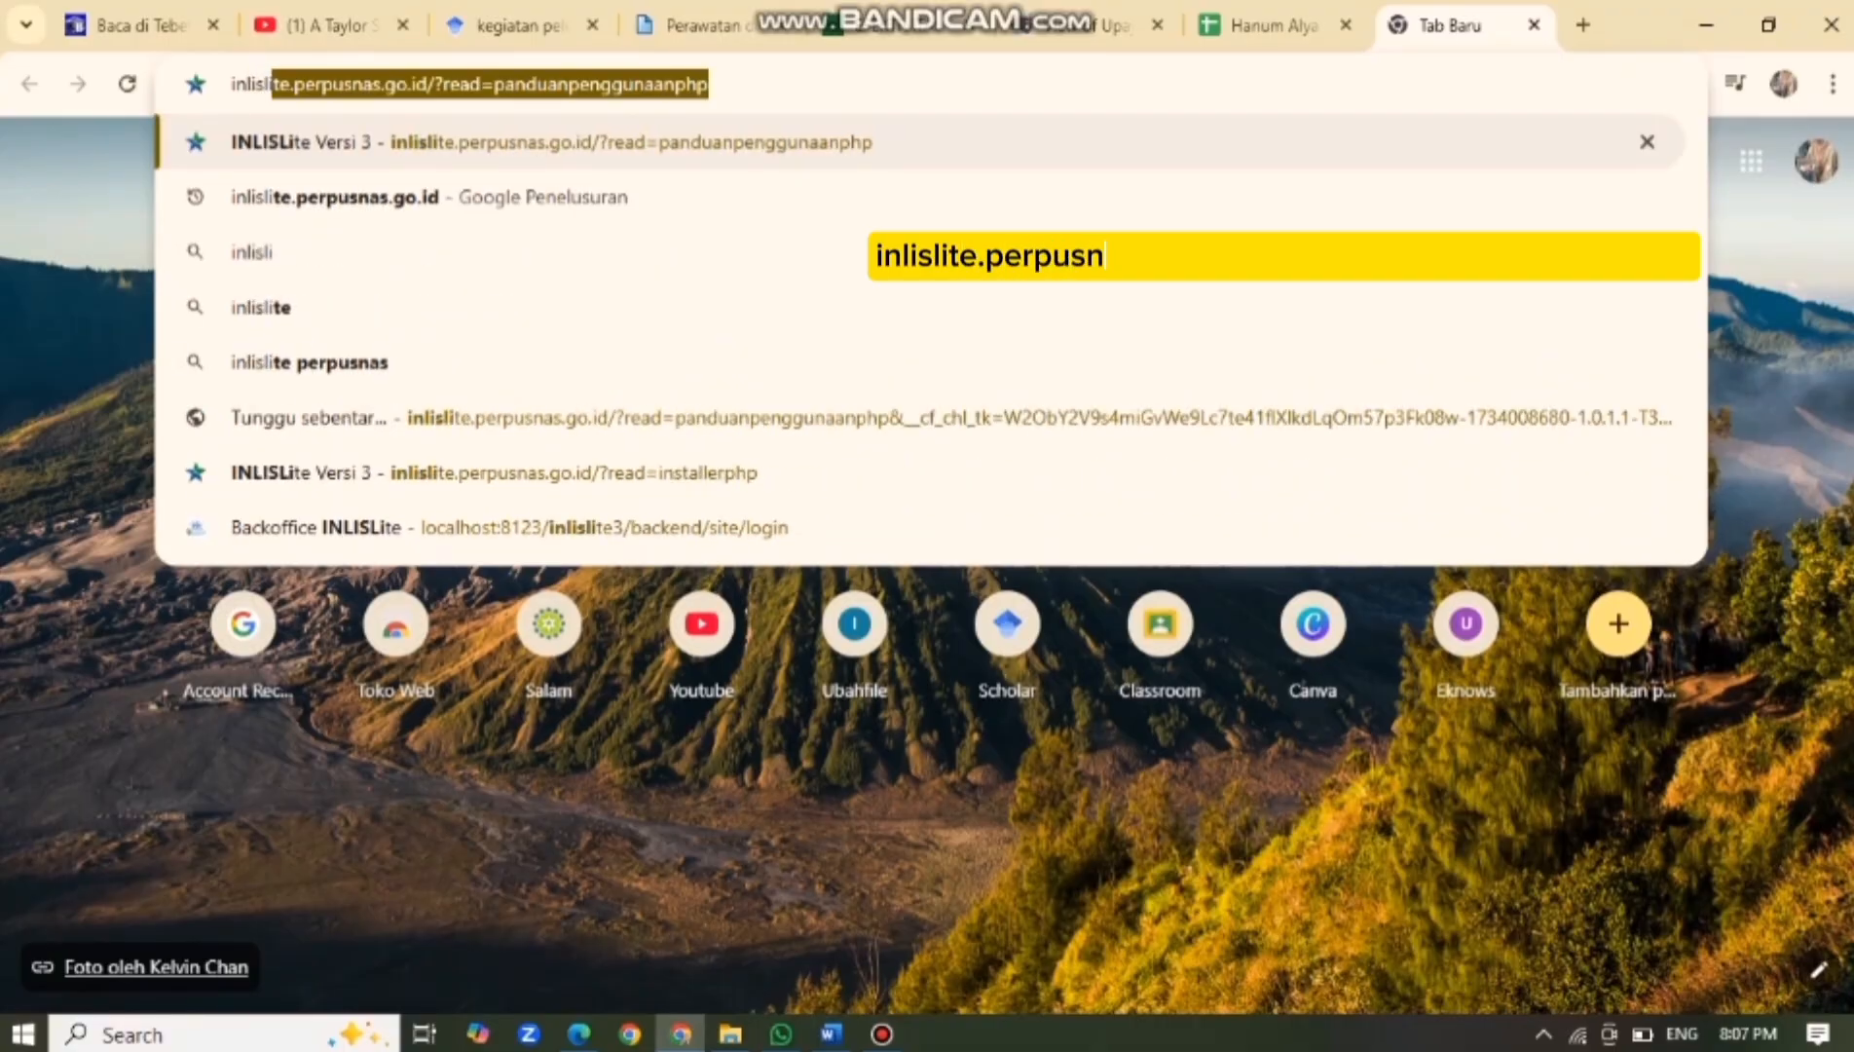
Type inlislite.perpusnas.go.id into the new tab's address bar so it autocompletes to the panduan page.
type("te")
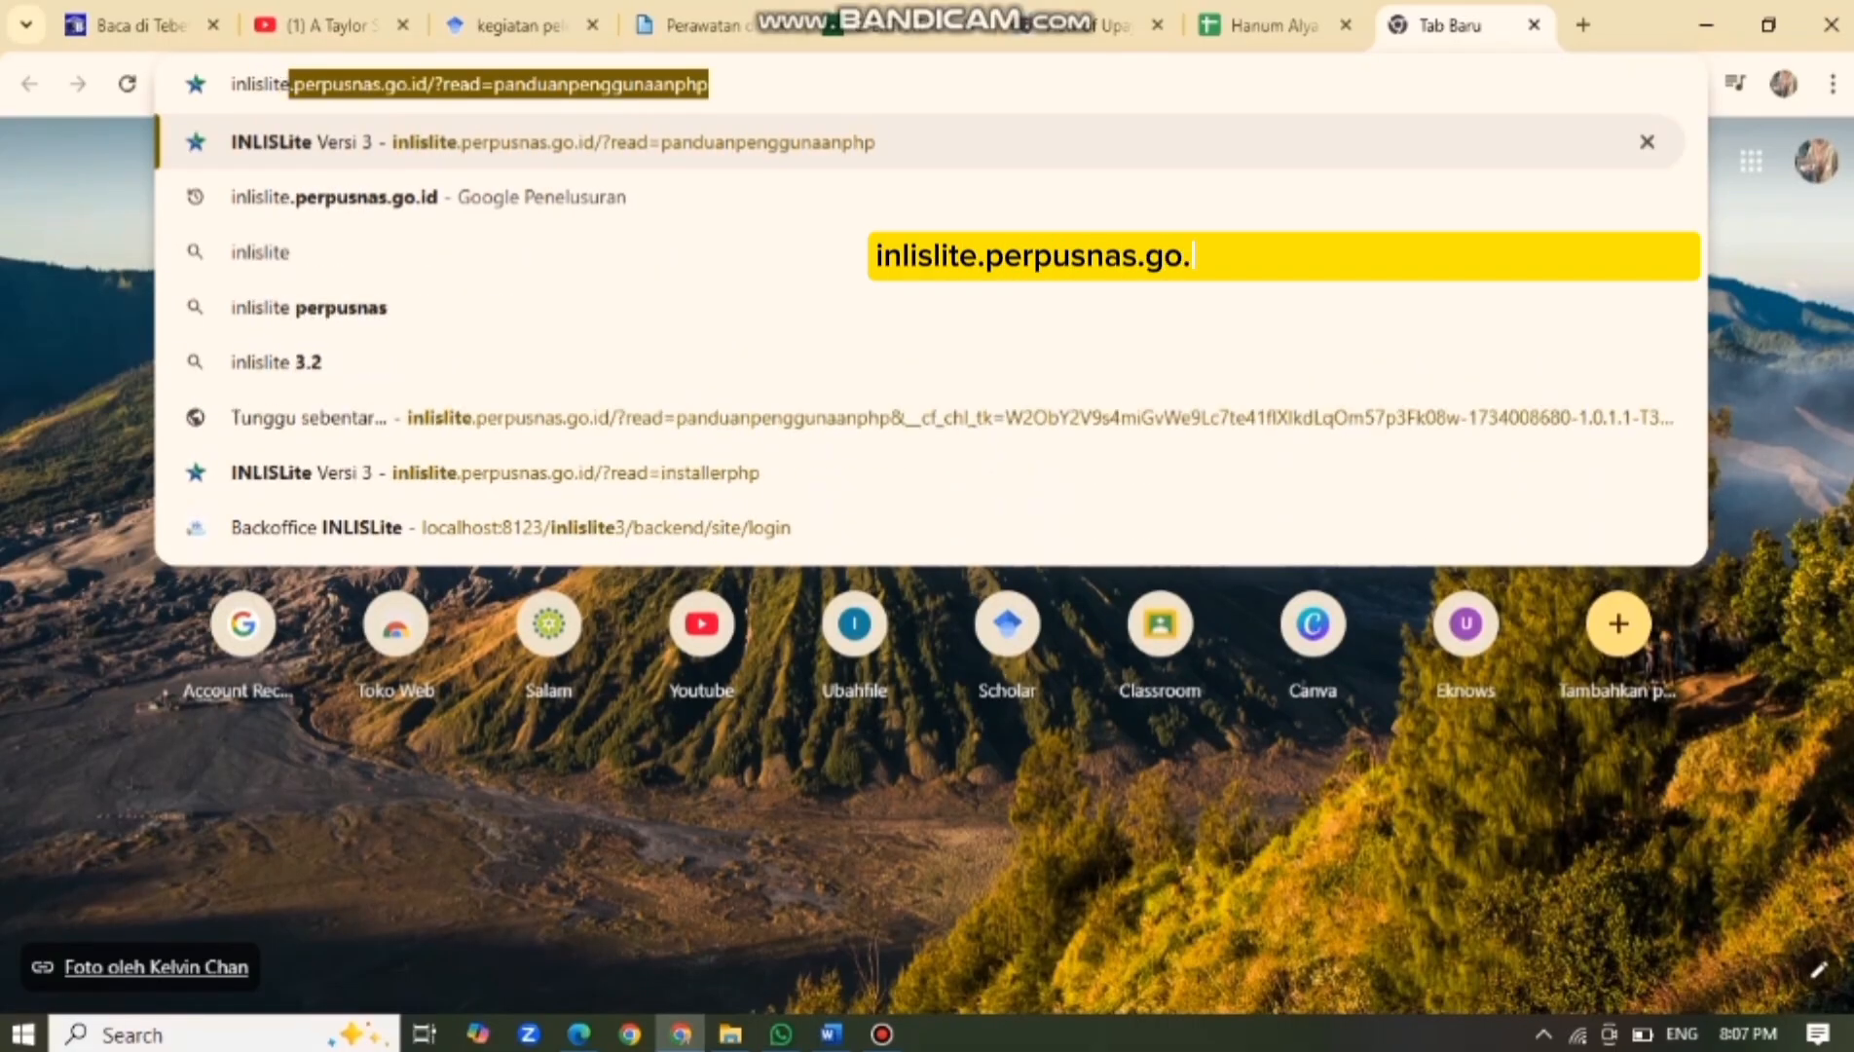
type(".perpu")
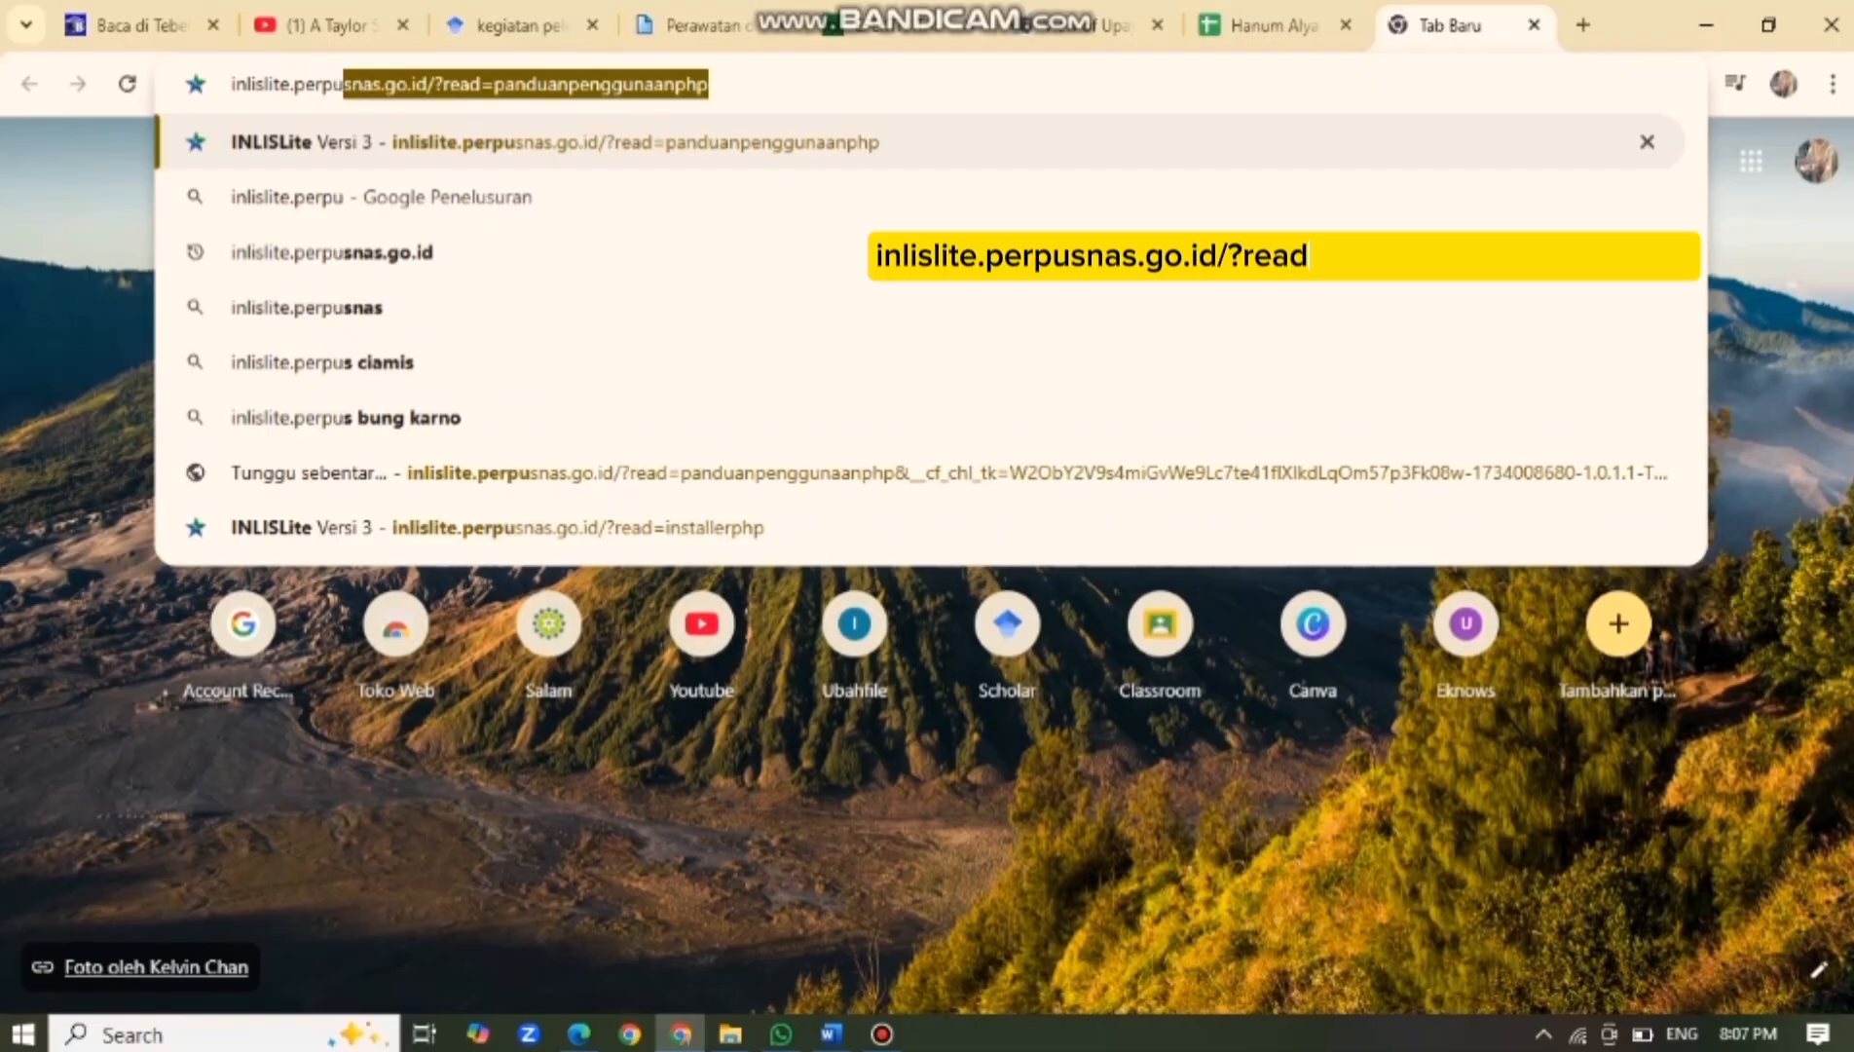
type("snas")
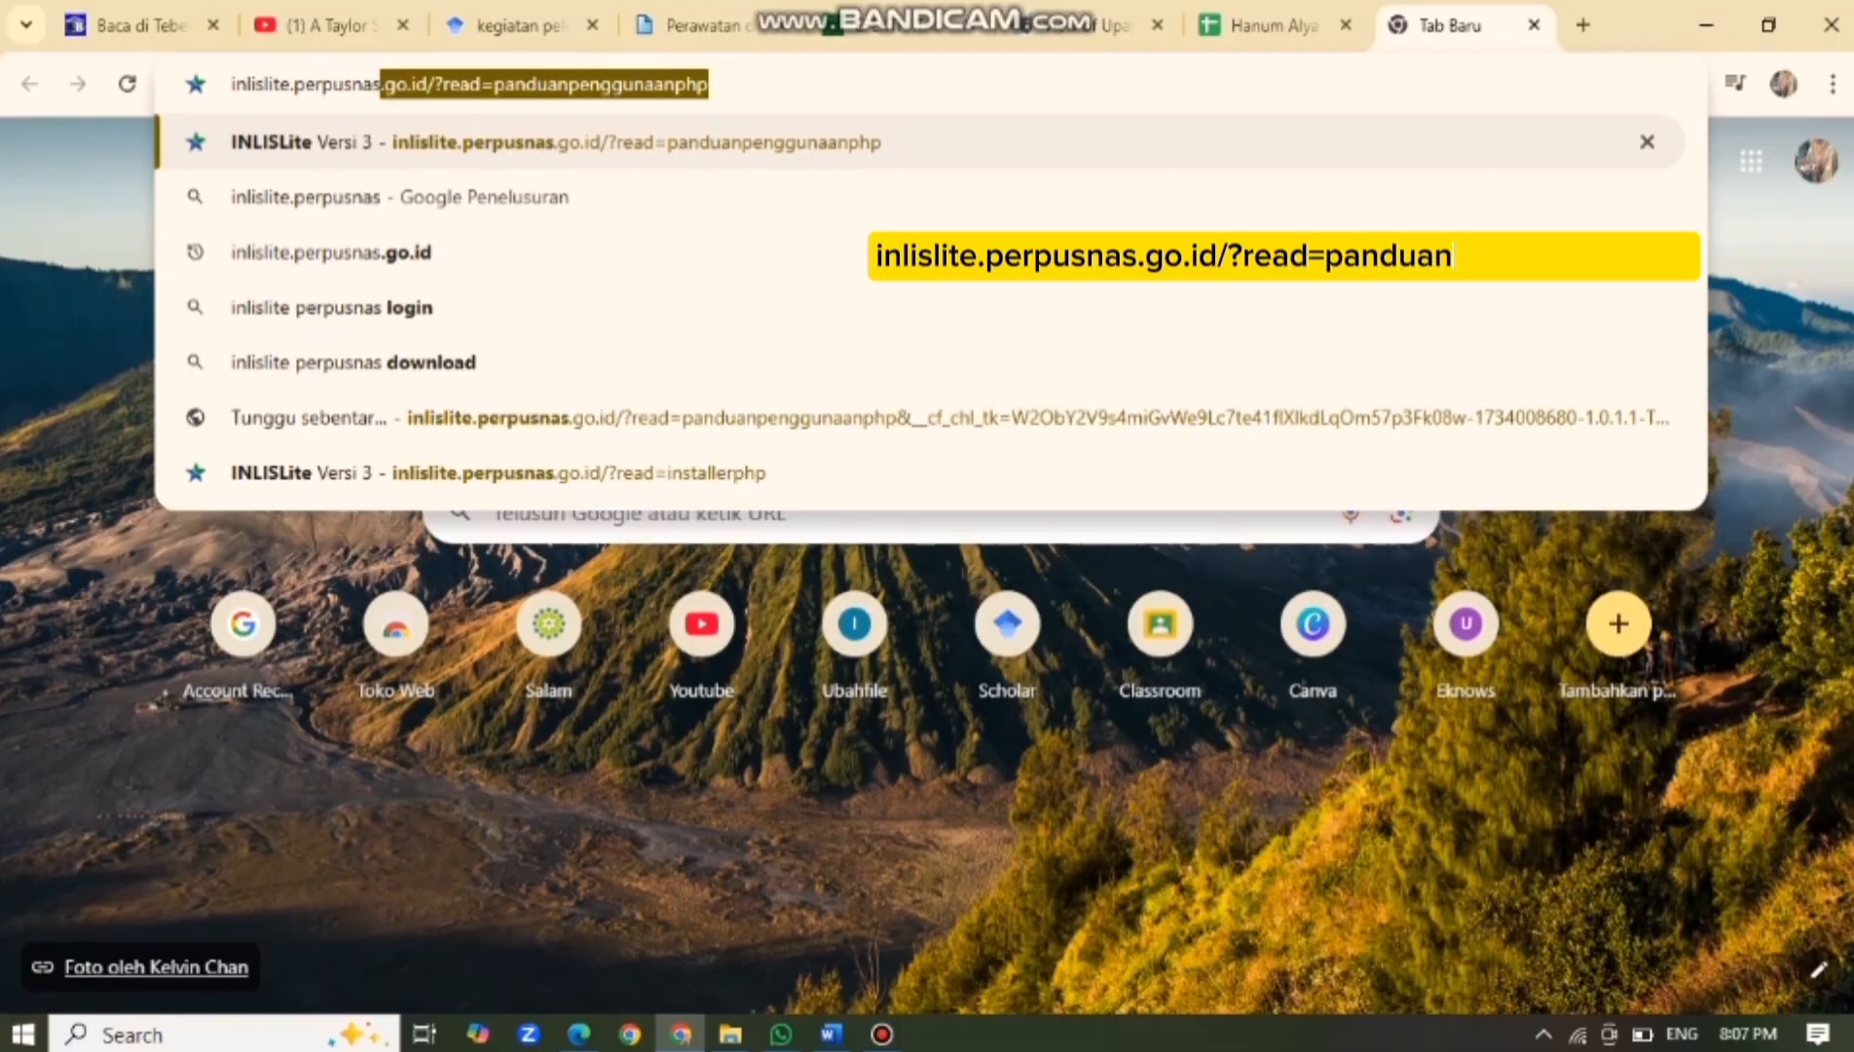
type(".go")
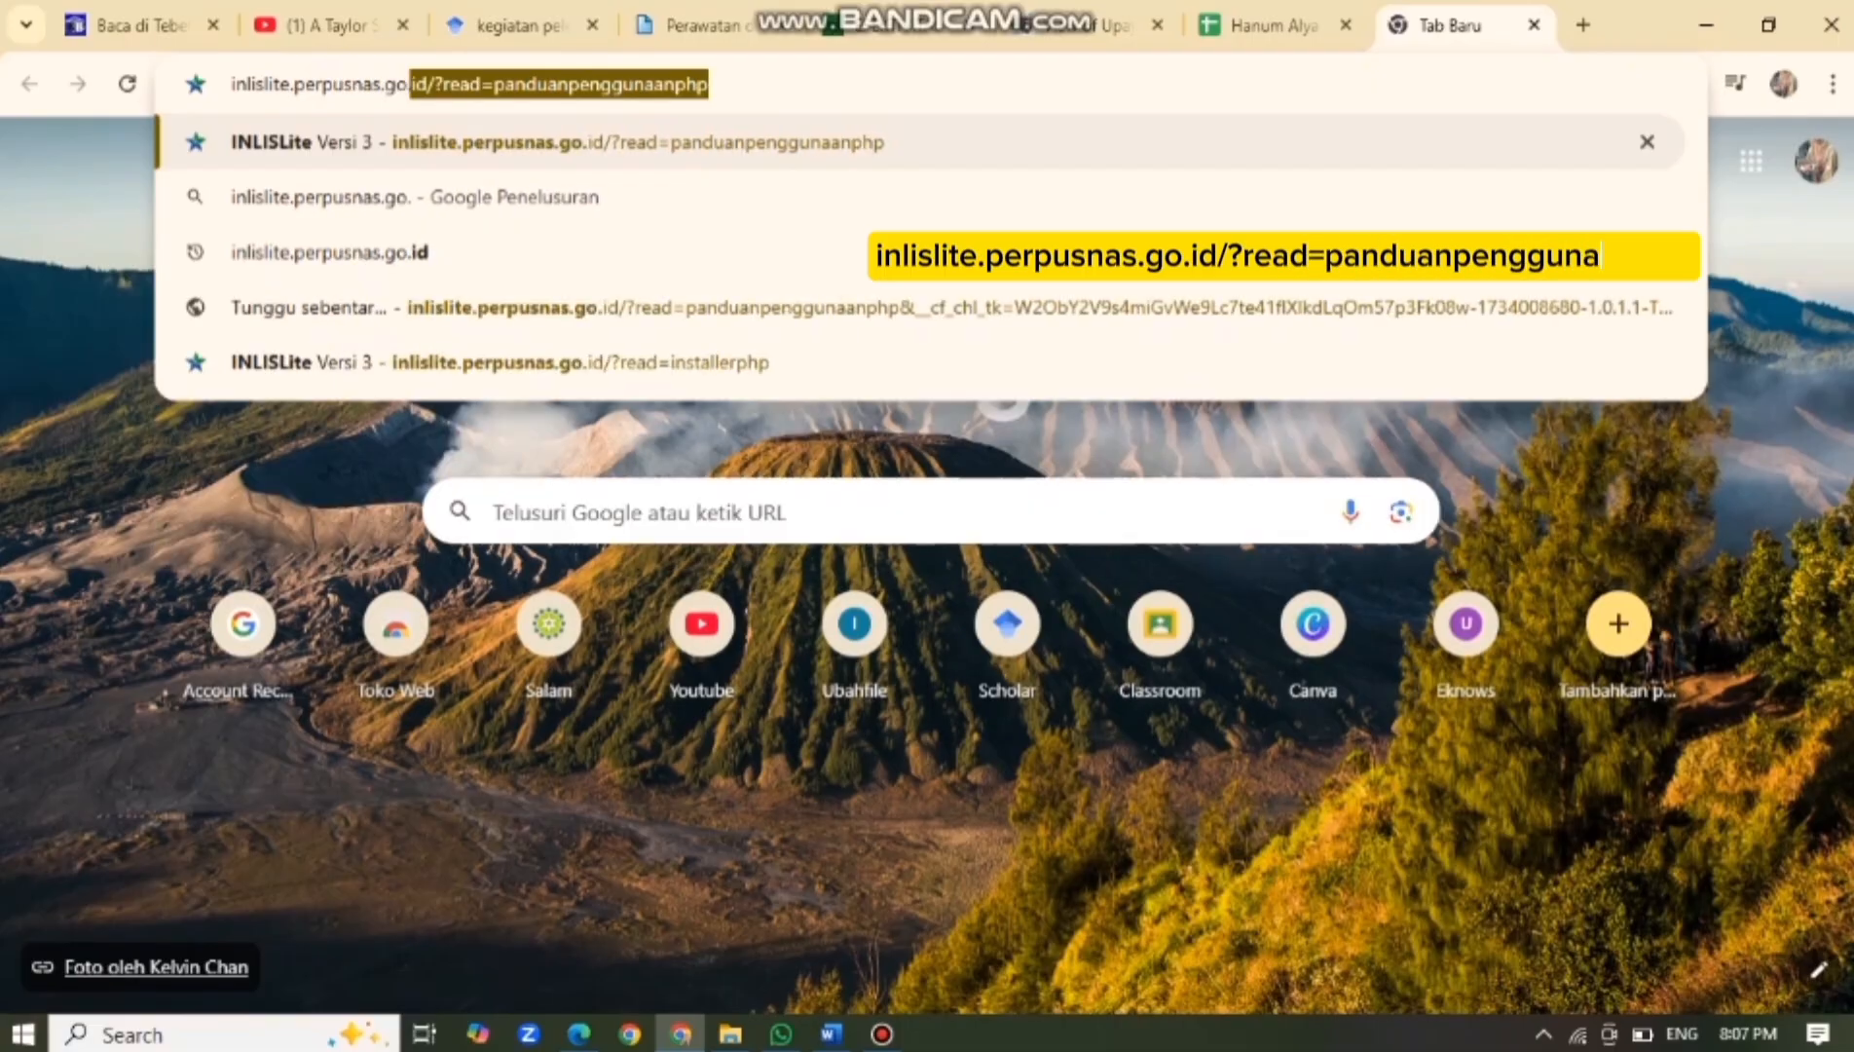
type(".id")
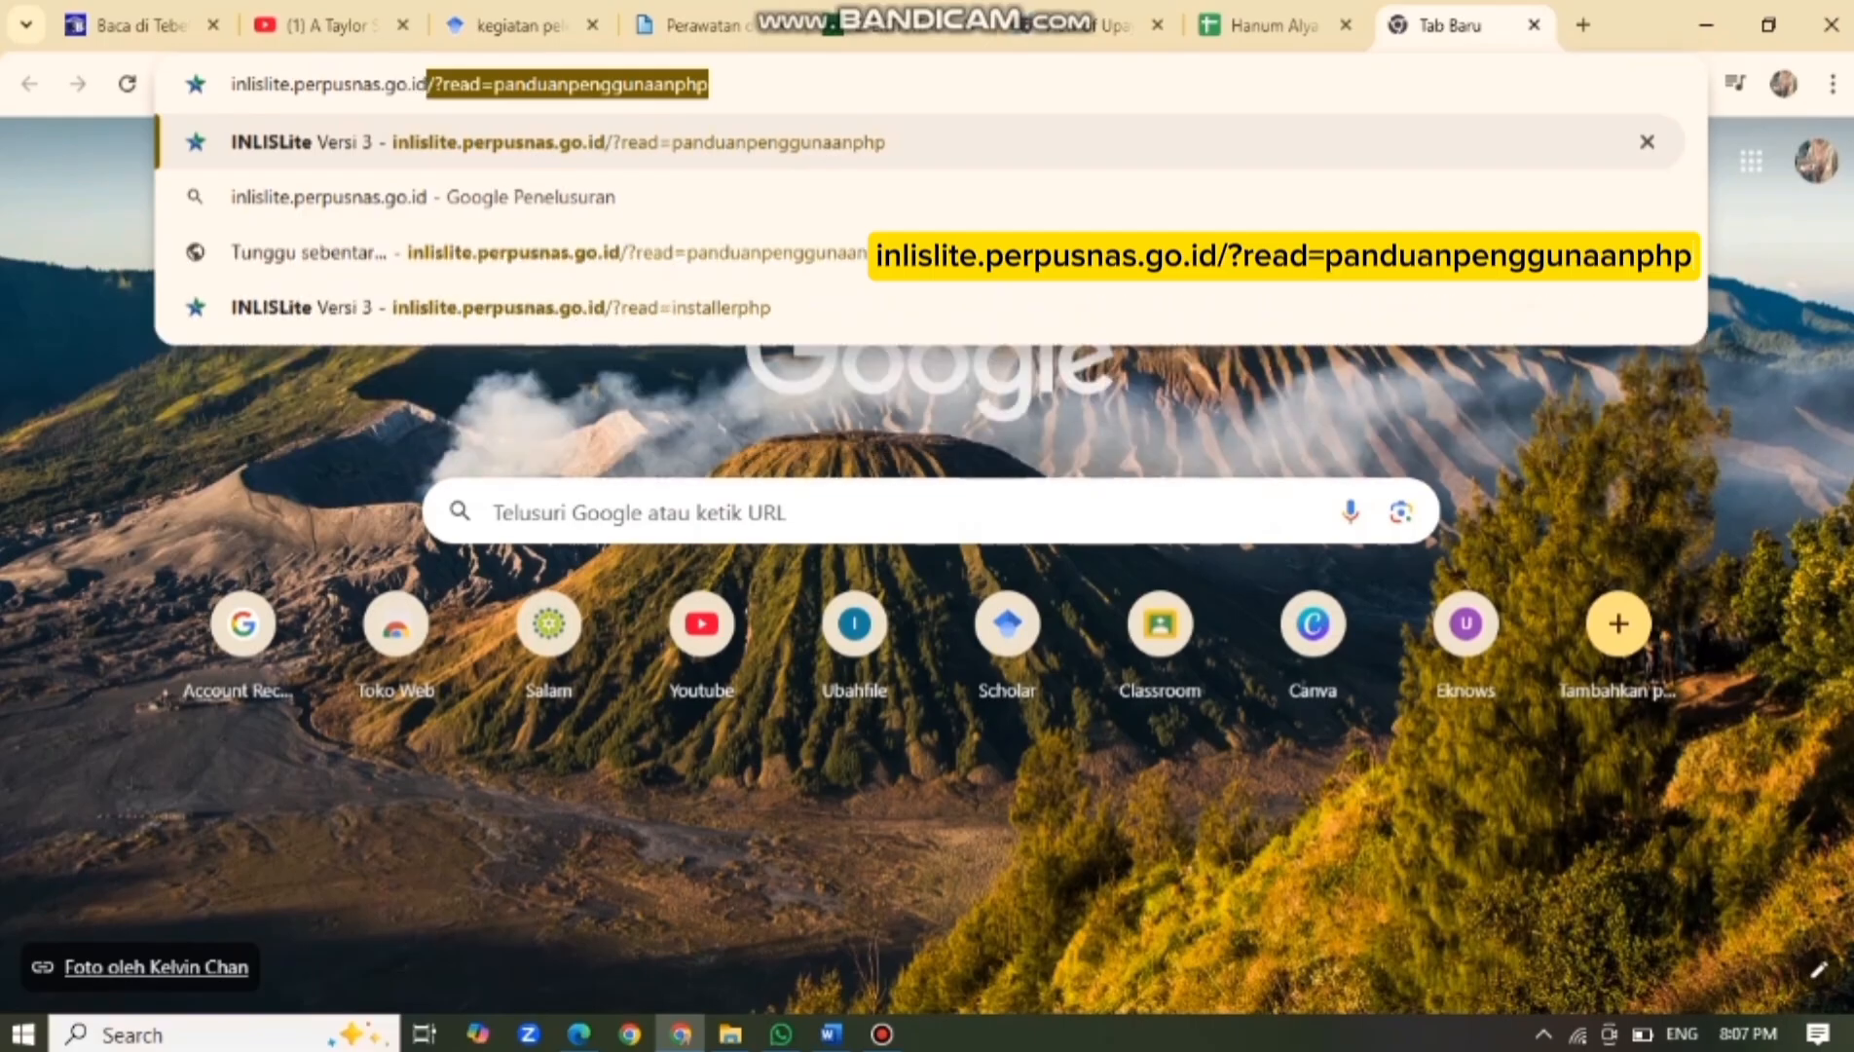
Load the INLISLite site and go to the Platform PHP (Opensource) installer page.
key("Return")
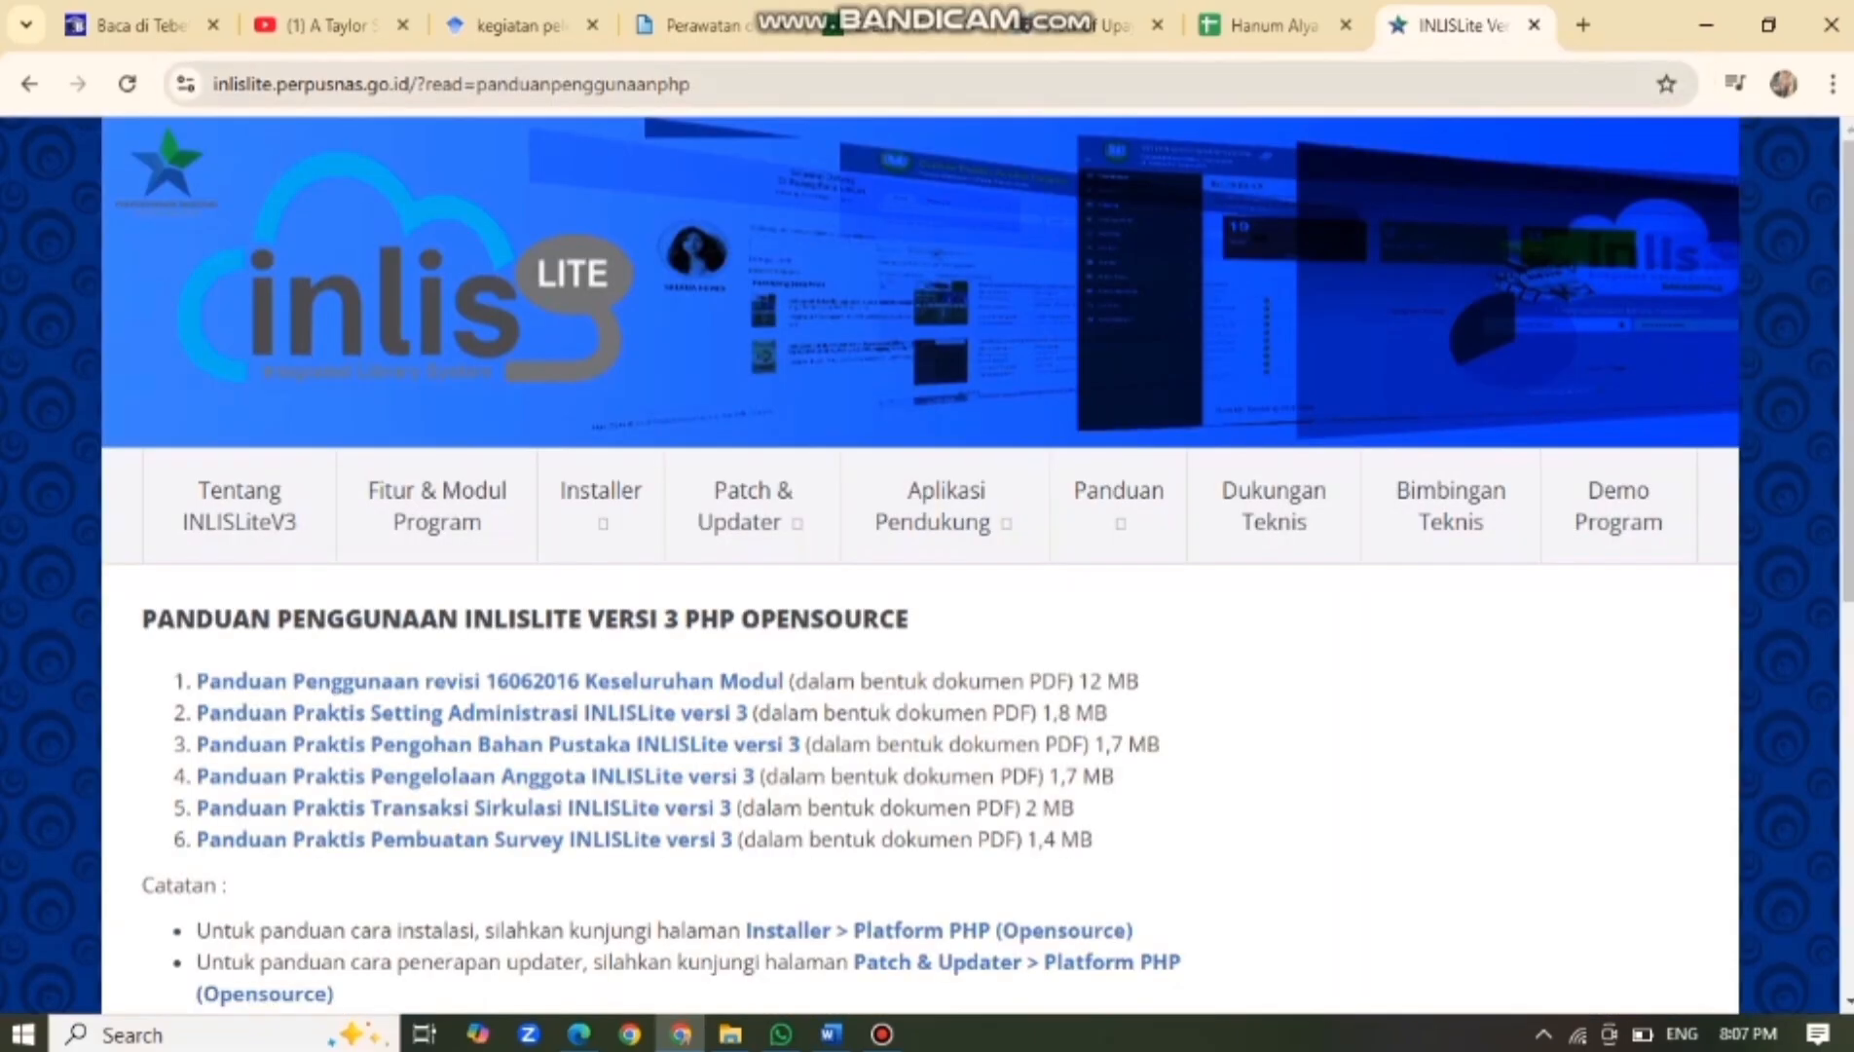
scroll(754, 506, "down", 3)
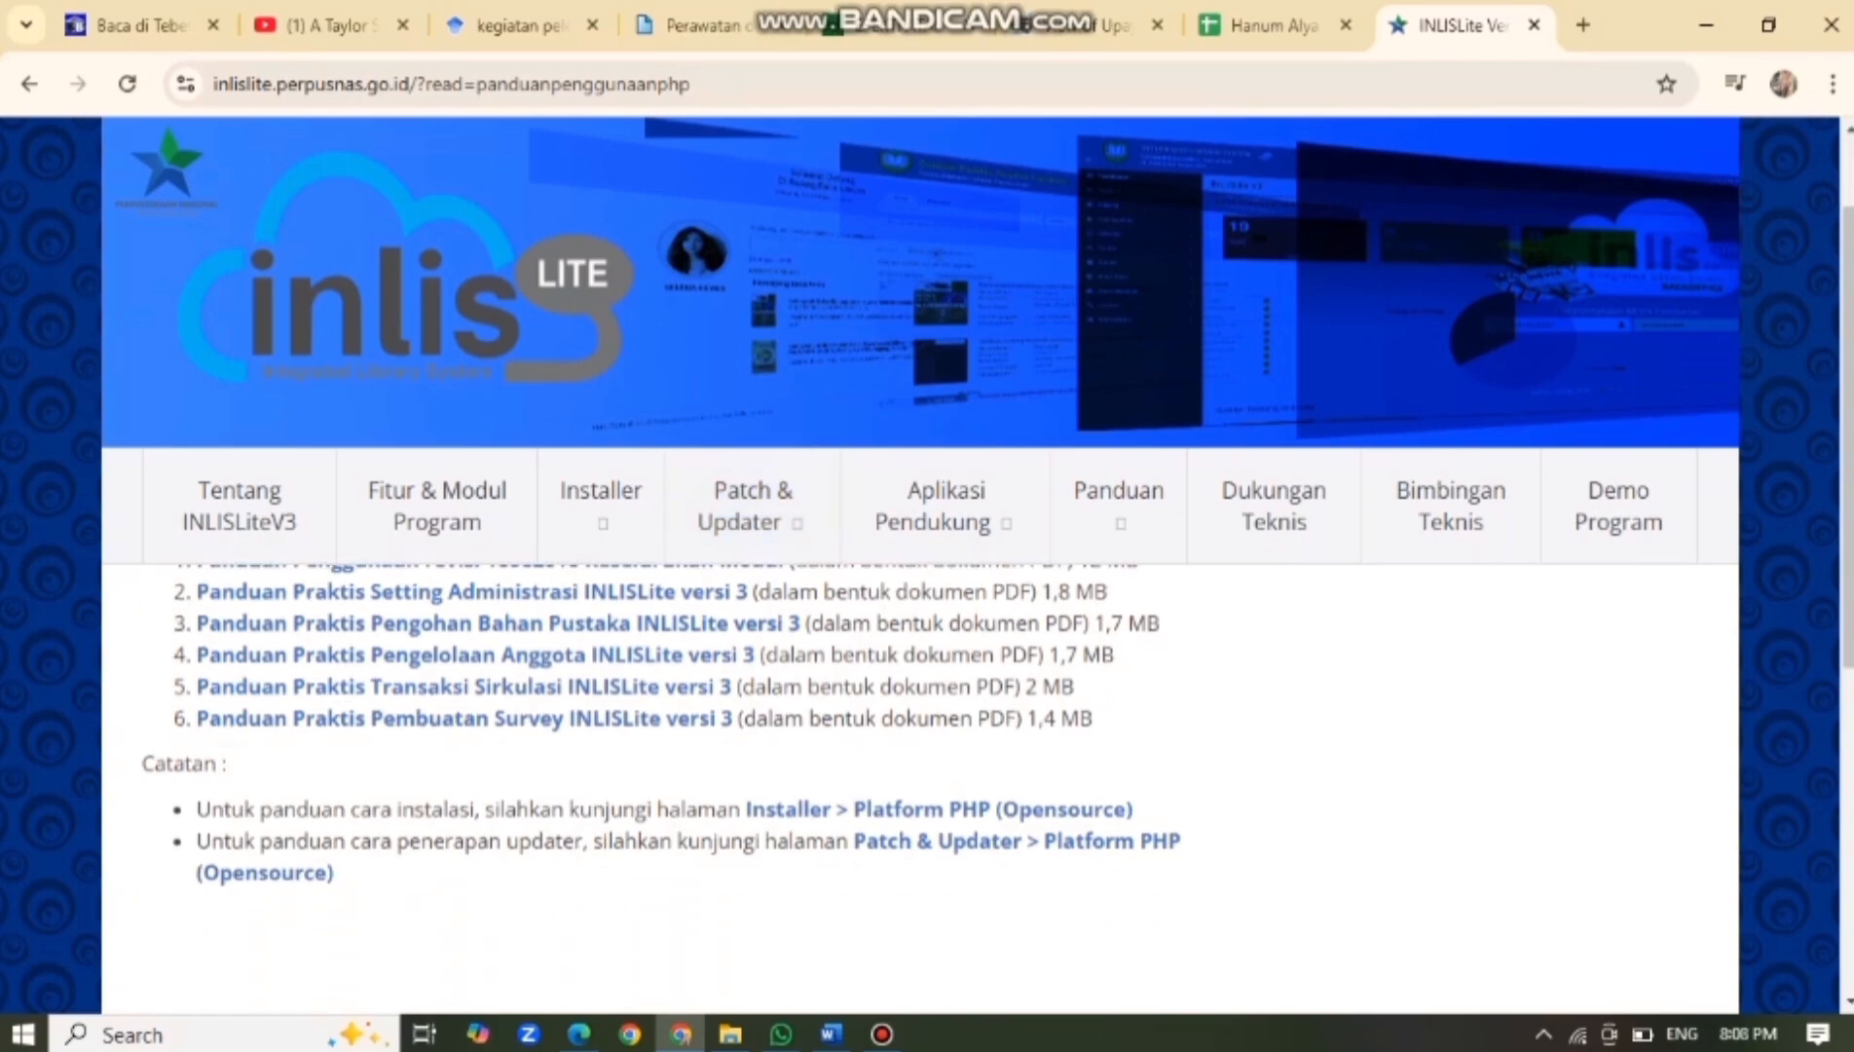
scroll(934, 545, "down", 1)
scroll(935, 545, "up", 4)
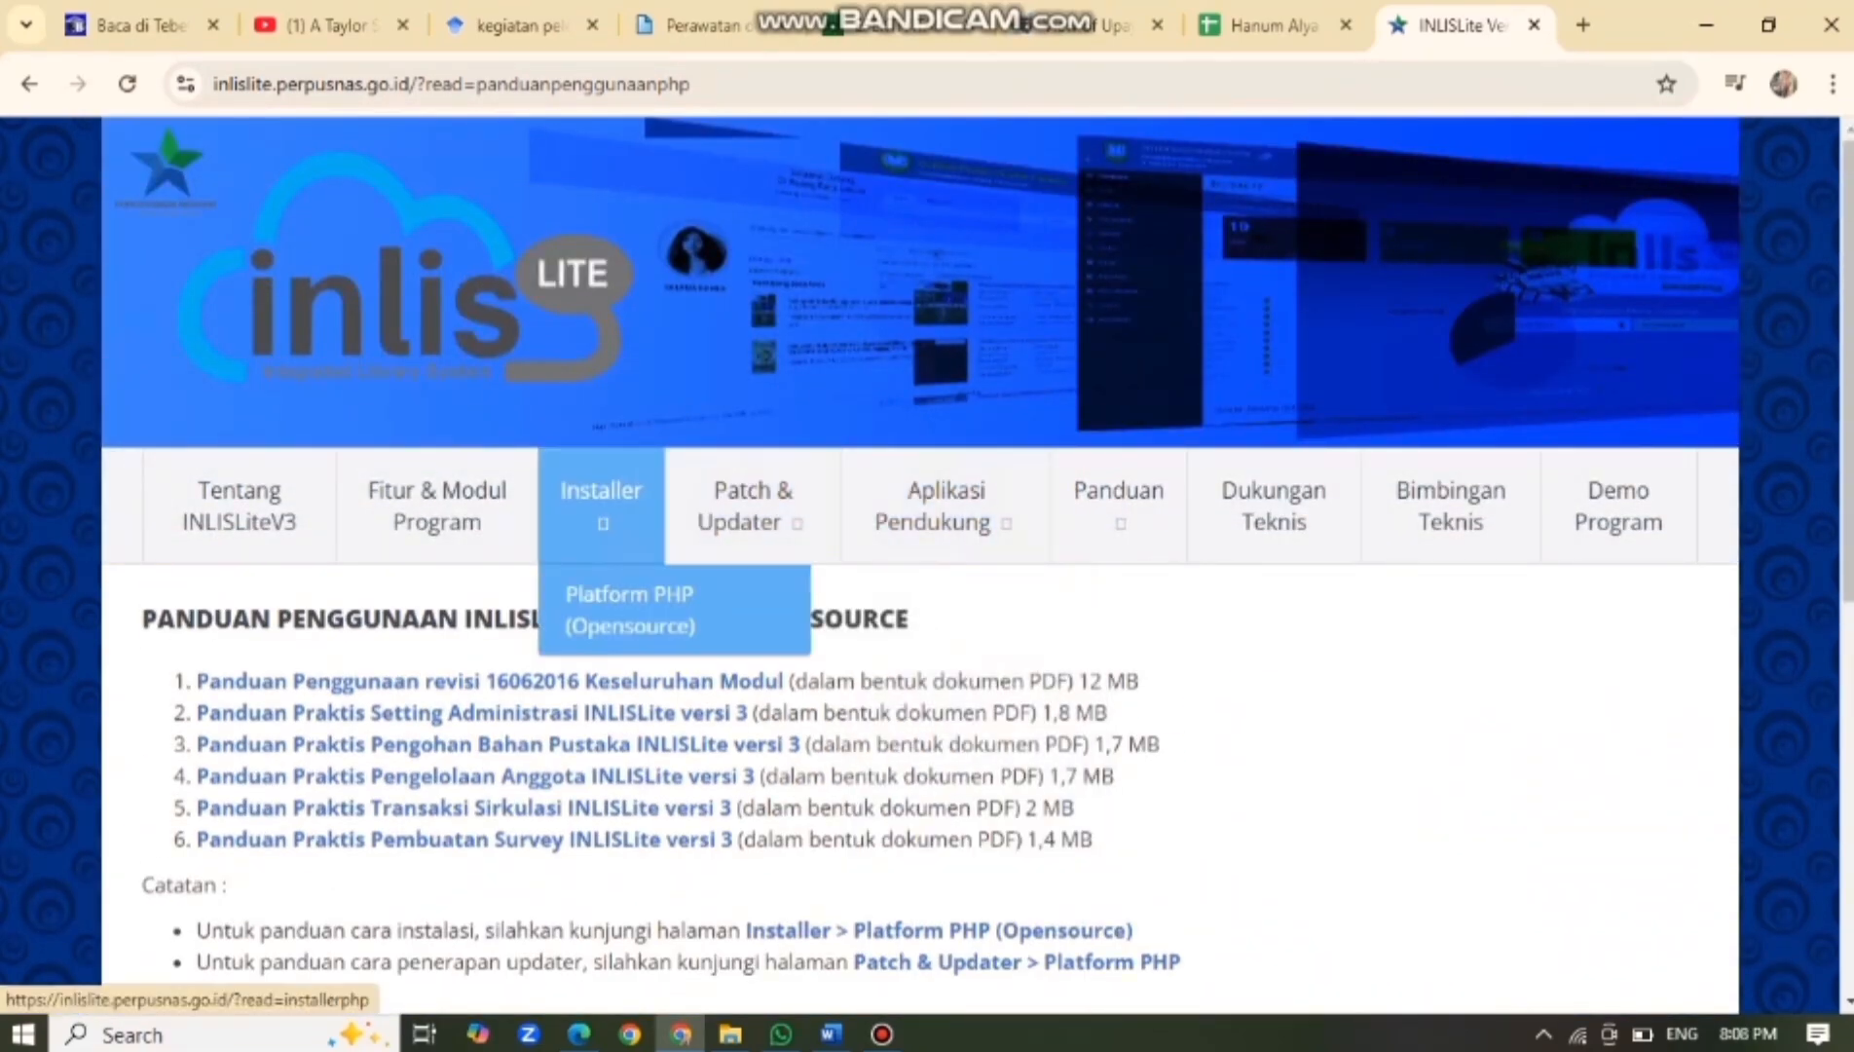
left_click(629, 610)
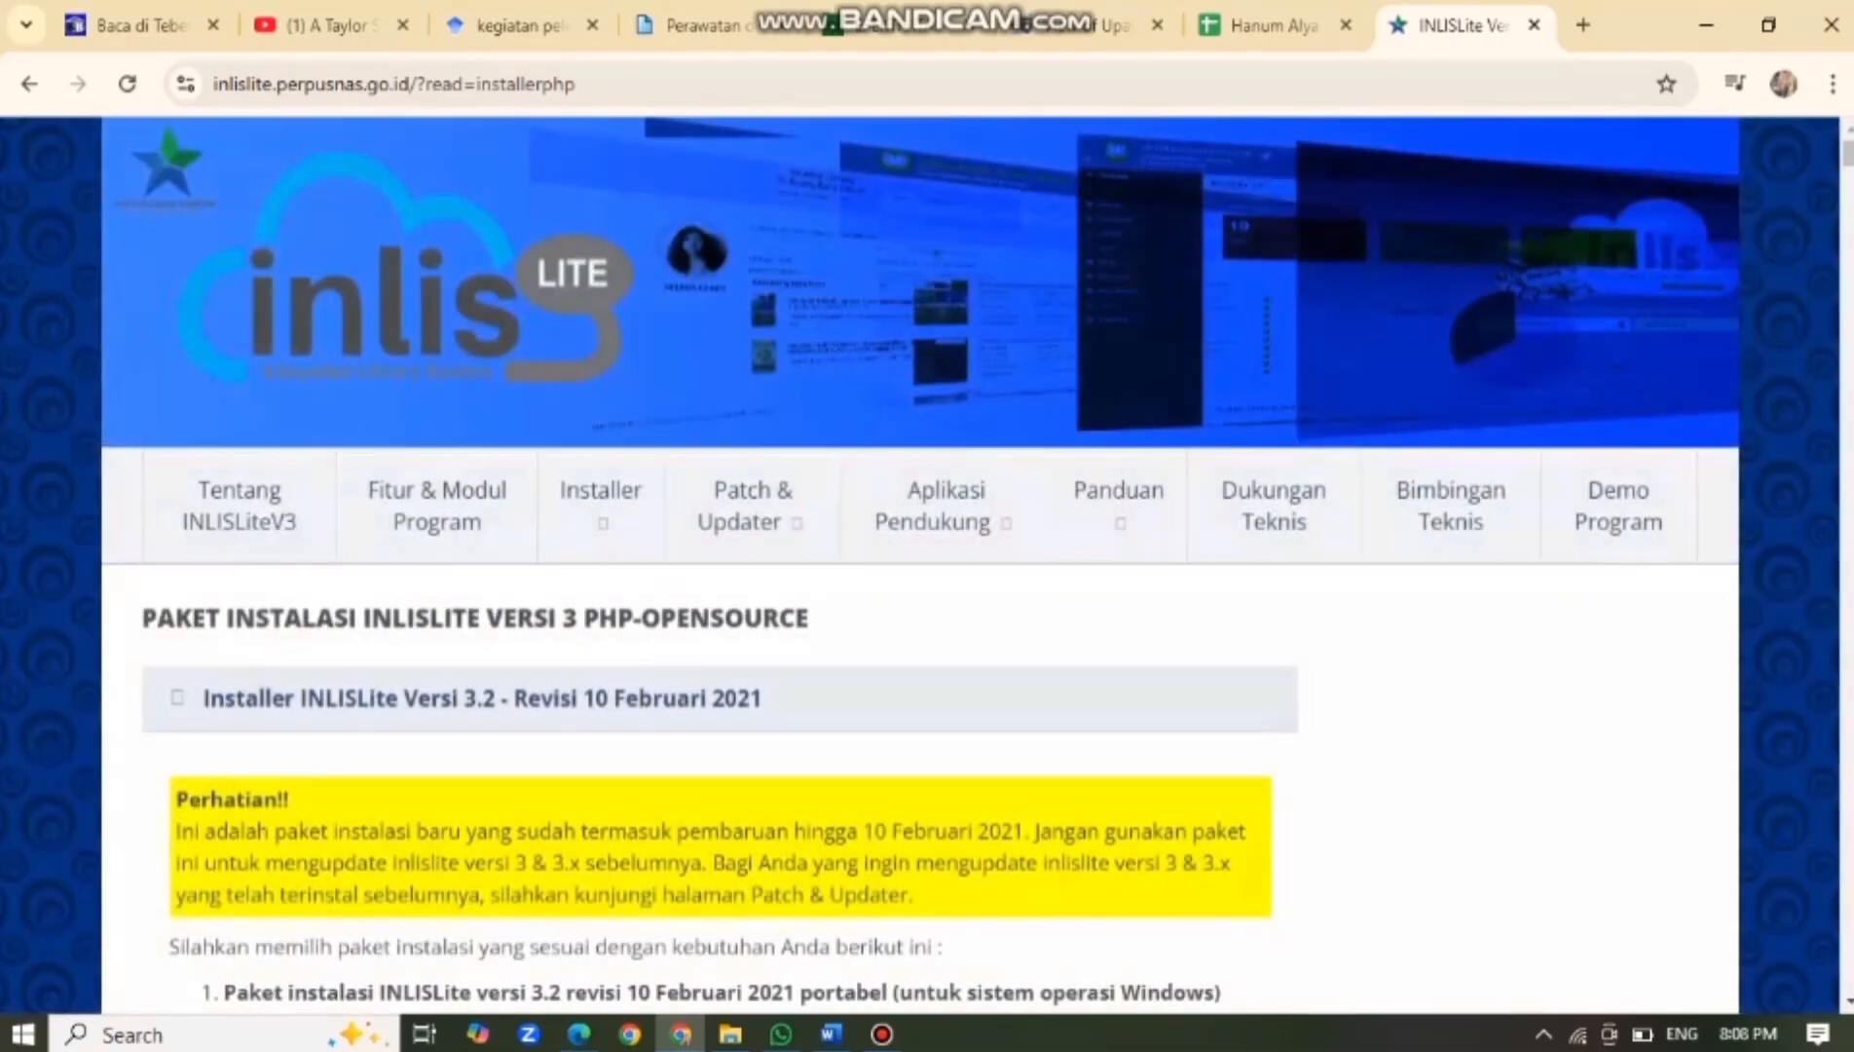
Scroll through the installer page and highlight the portable 3.2 package heading.
scroll(721, 789, "down", 2)
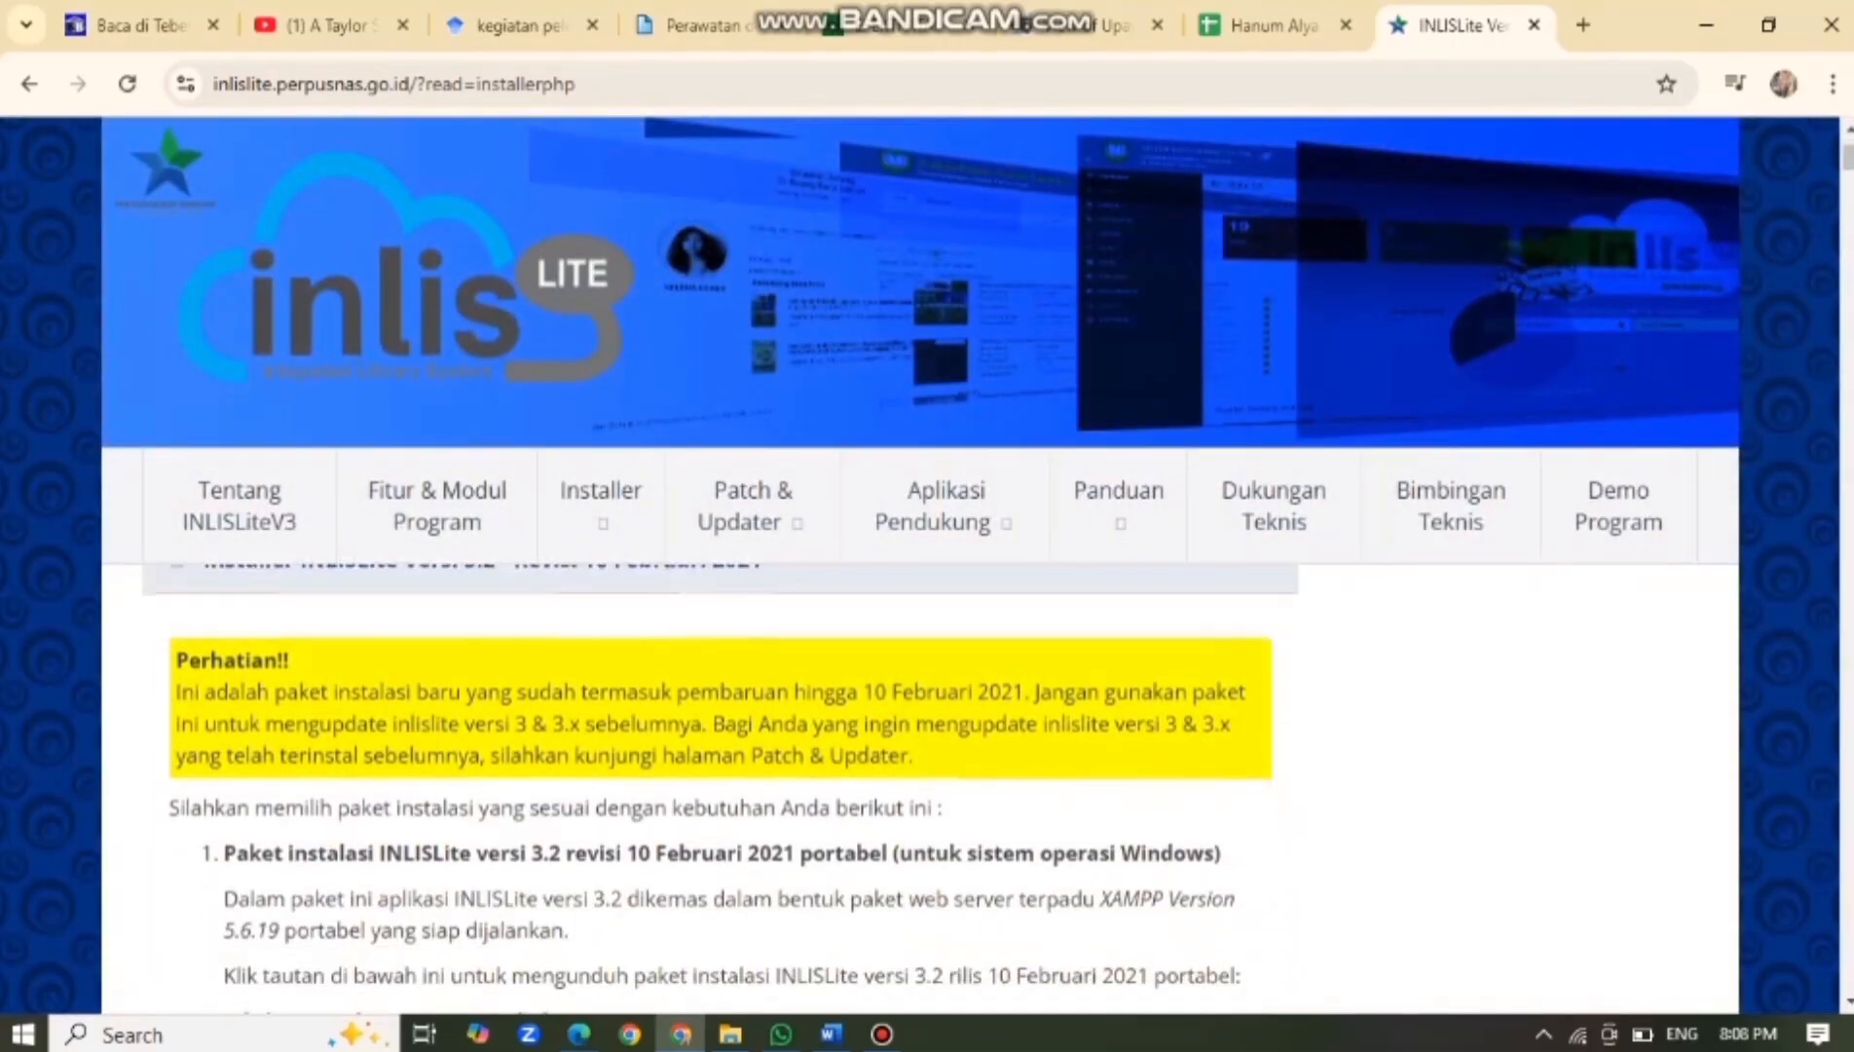
scroll(920, 564, "down", 3)
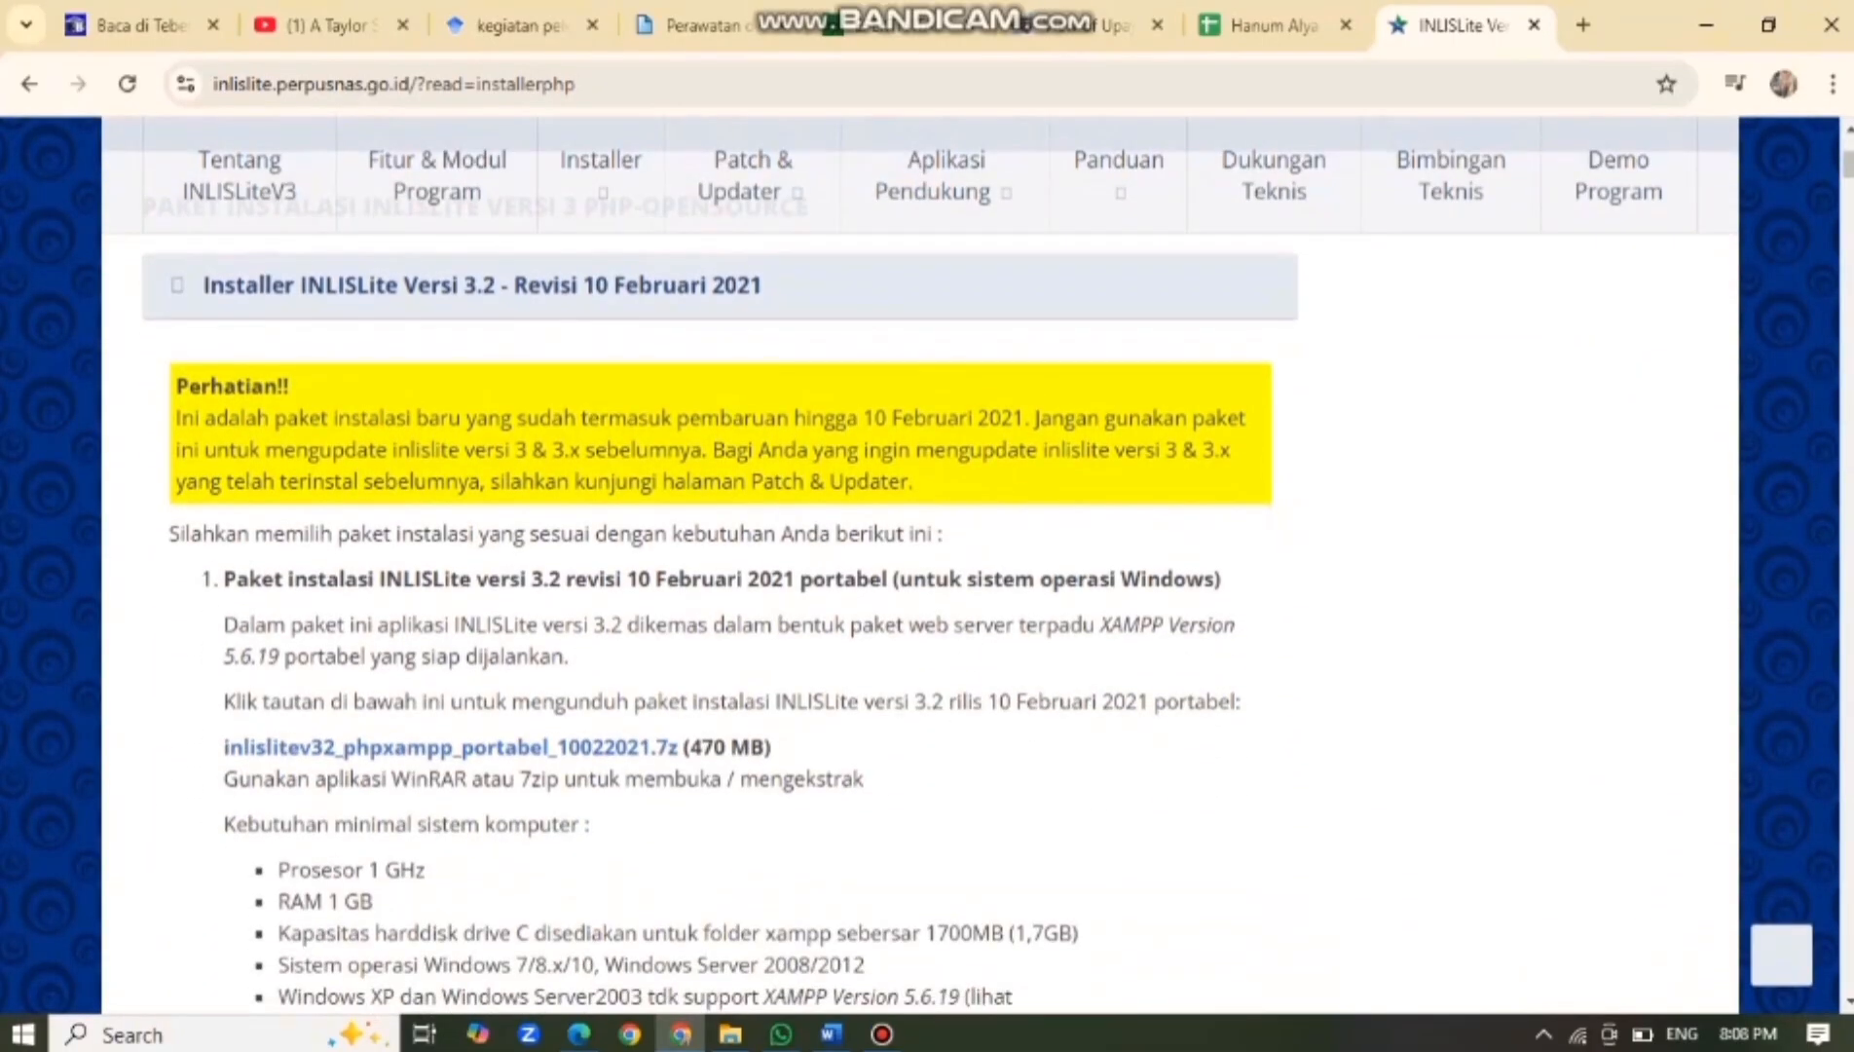
left_click_drag(225, 579, 565, 579)
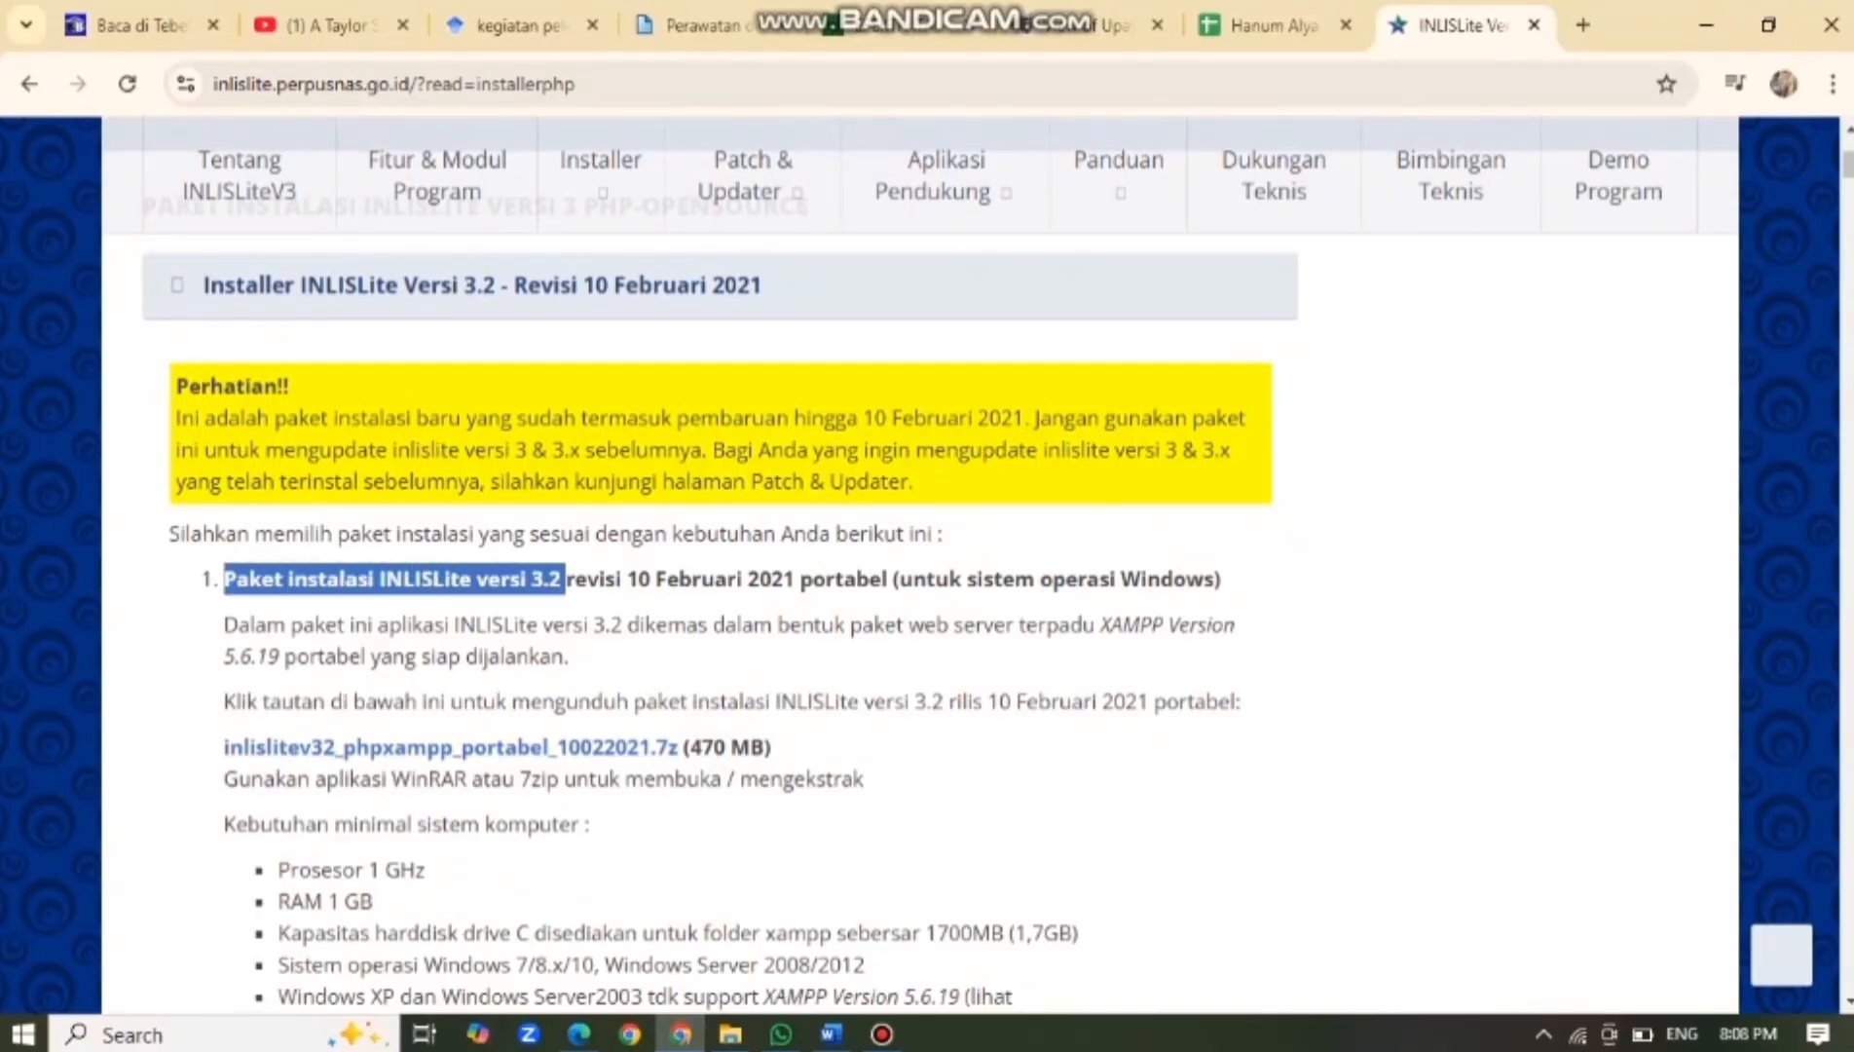
scroll(920, 564, "down", 13)
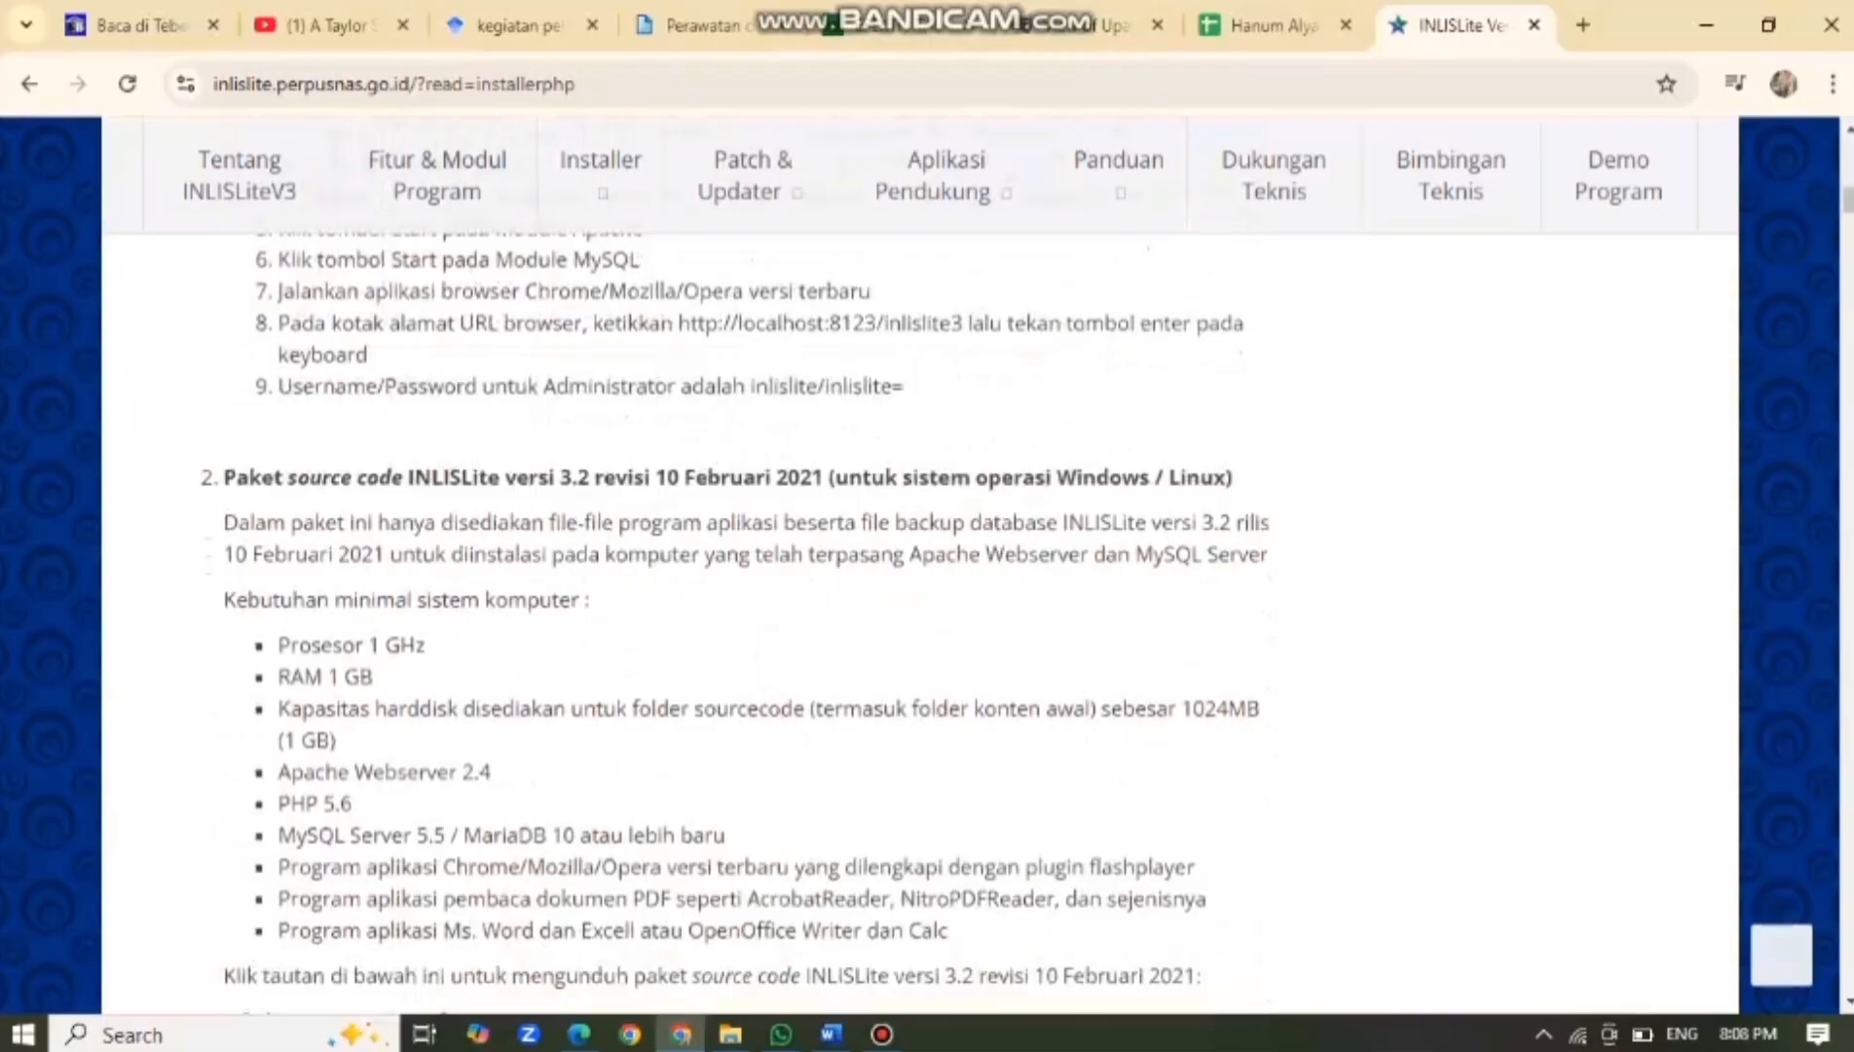
scroll(920, 564, "down", 3)
scroll(920, 565, "up", 9)
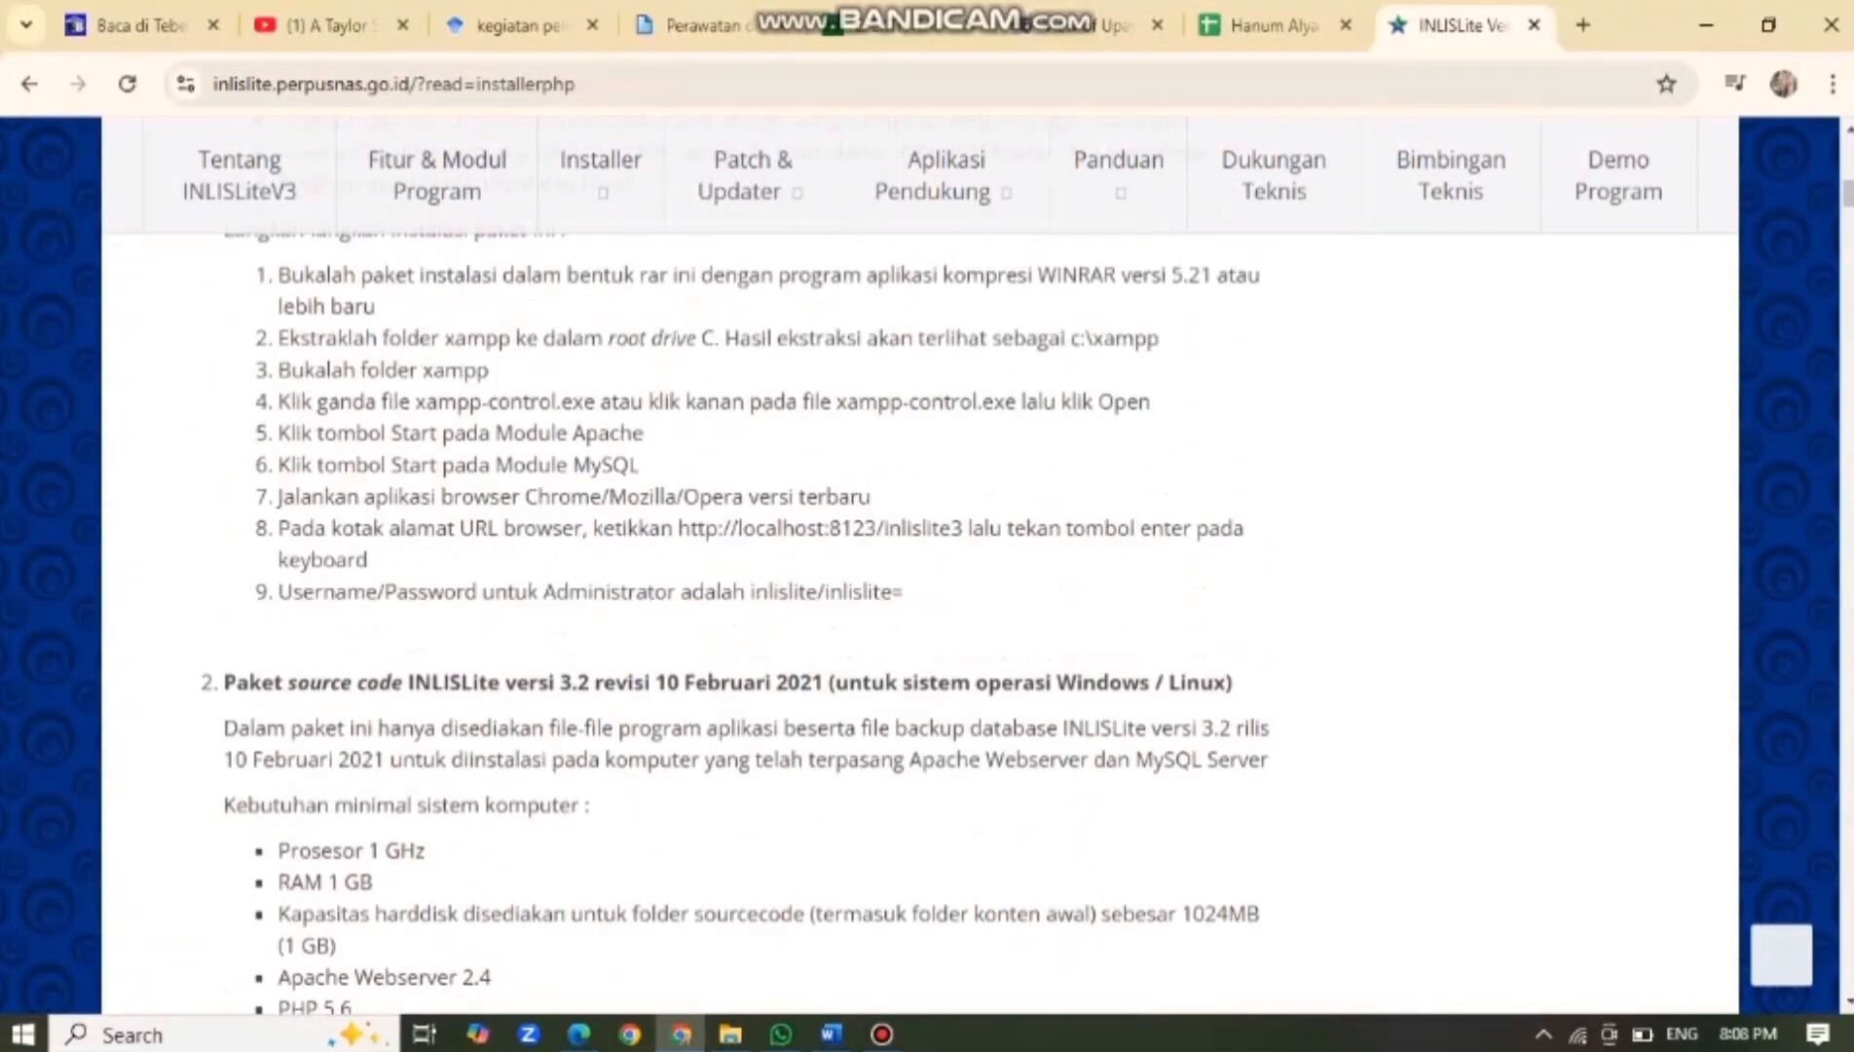
scroll(920, 564, "up", 6)
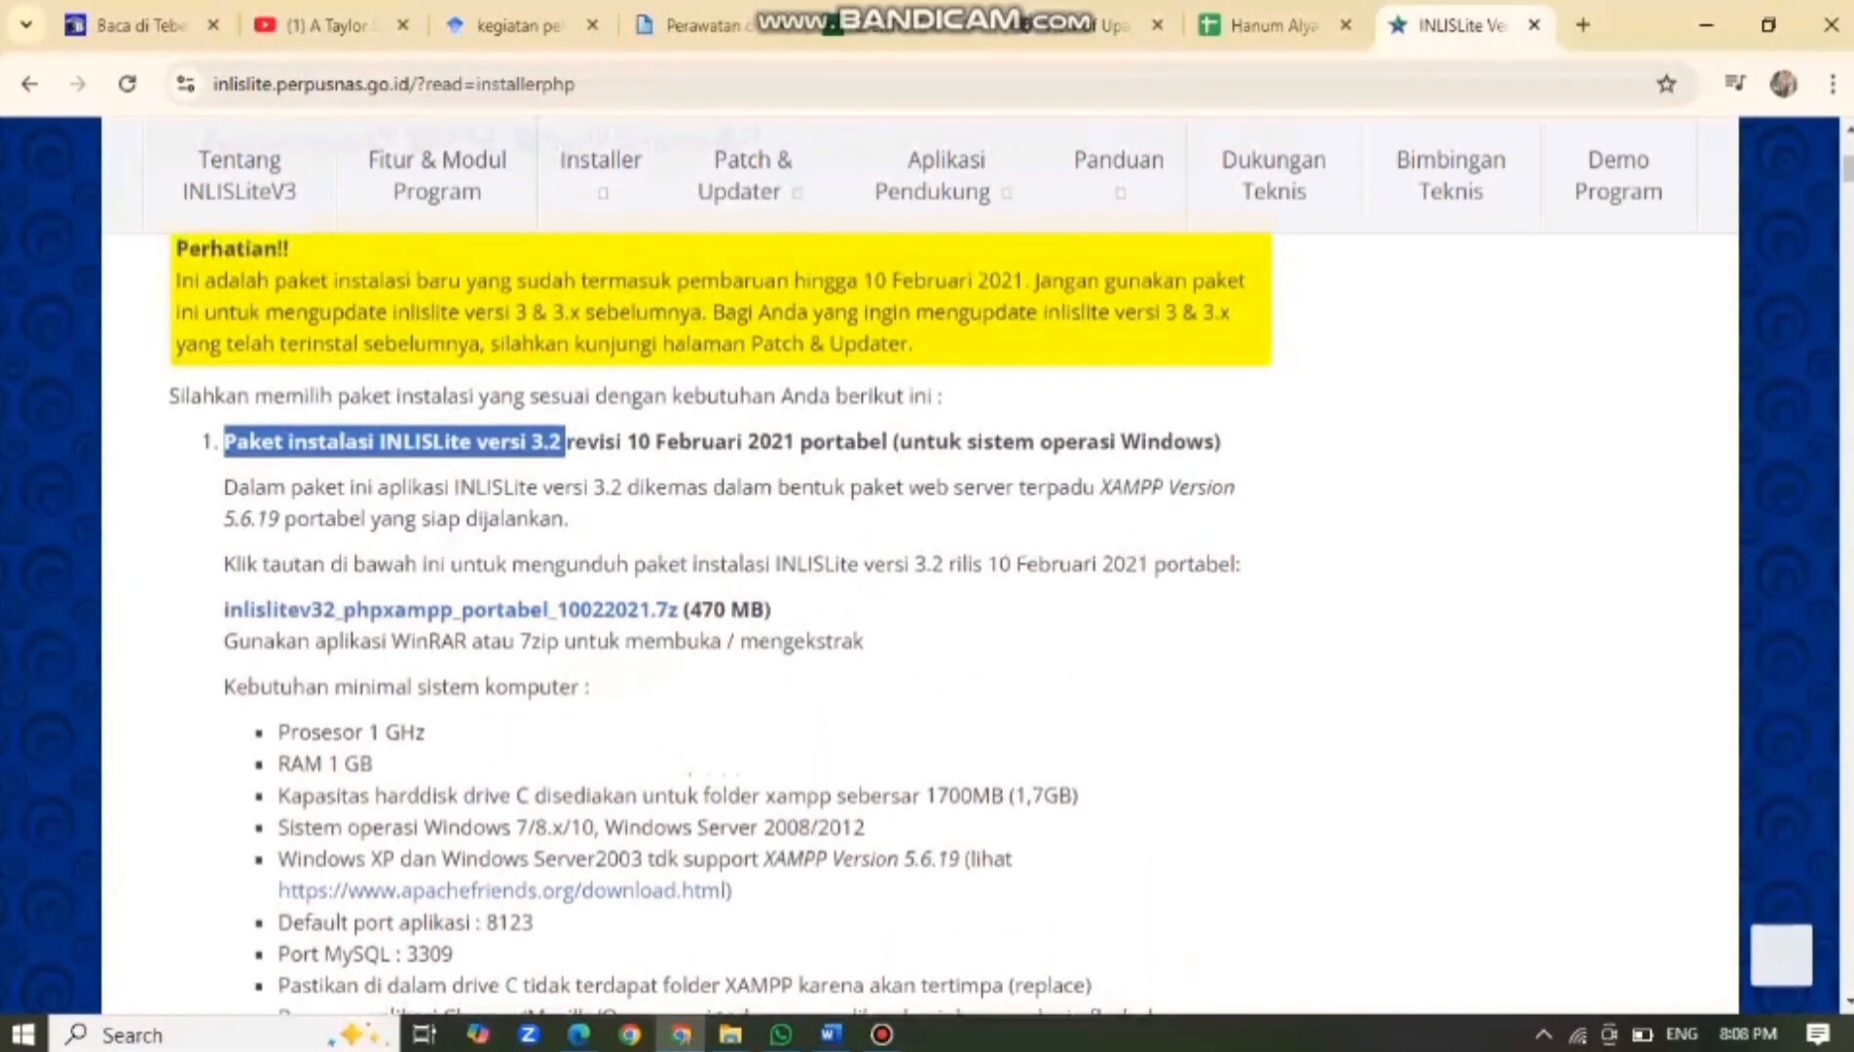
left_click(423, 443)
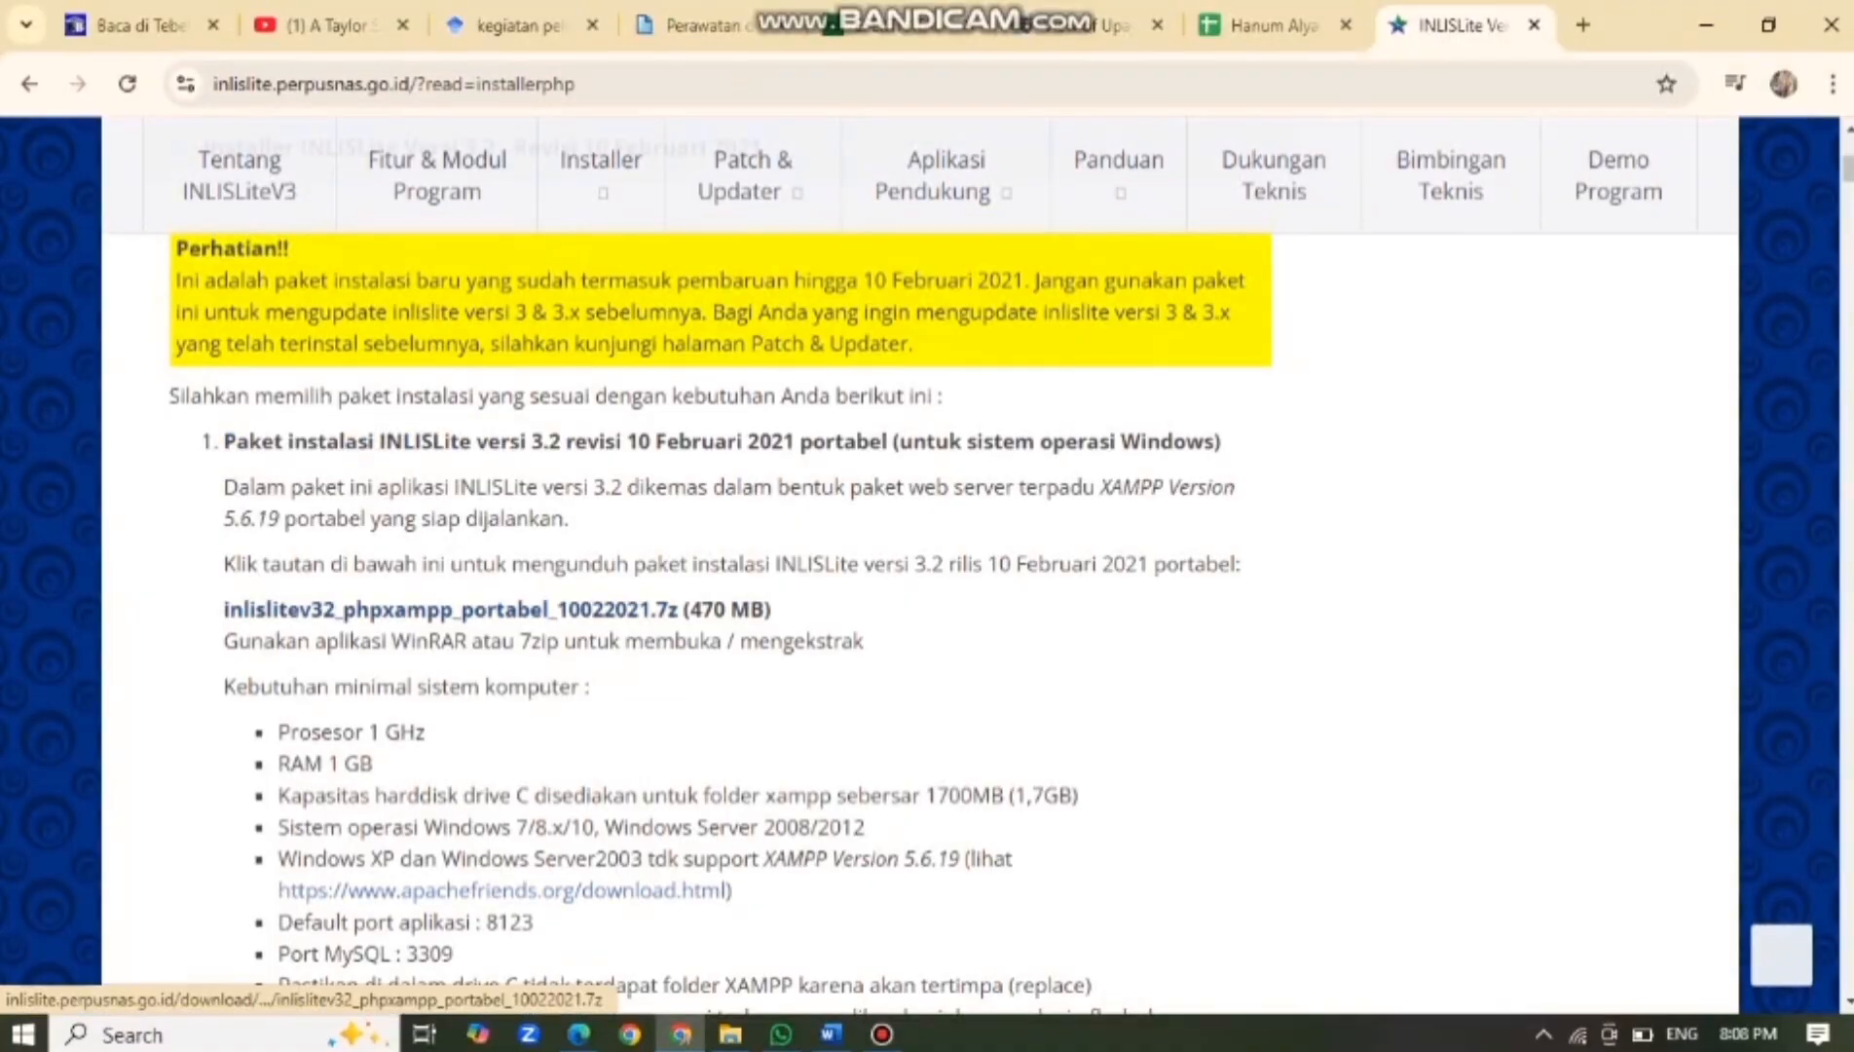
Inspect the link options for the portable 3.2 .7z download, then open Chrome's main menu.
right_click(562, 611)
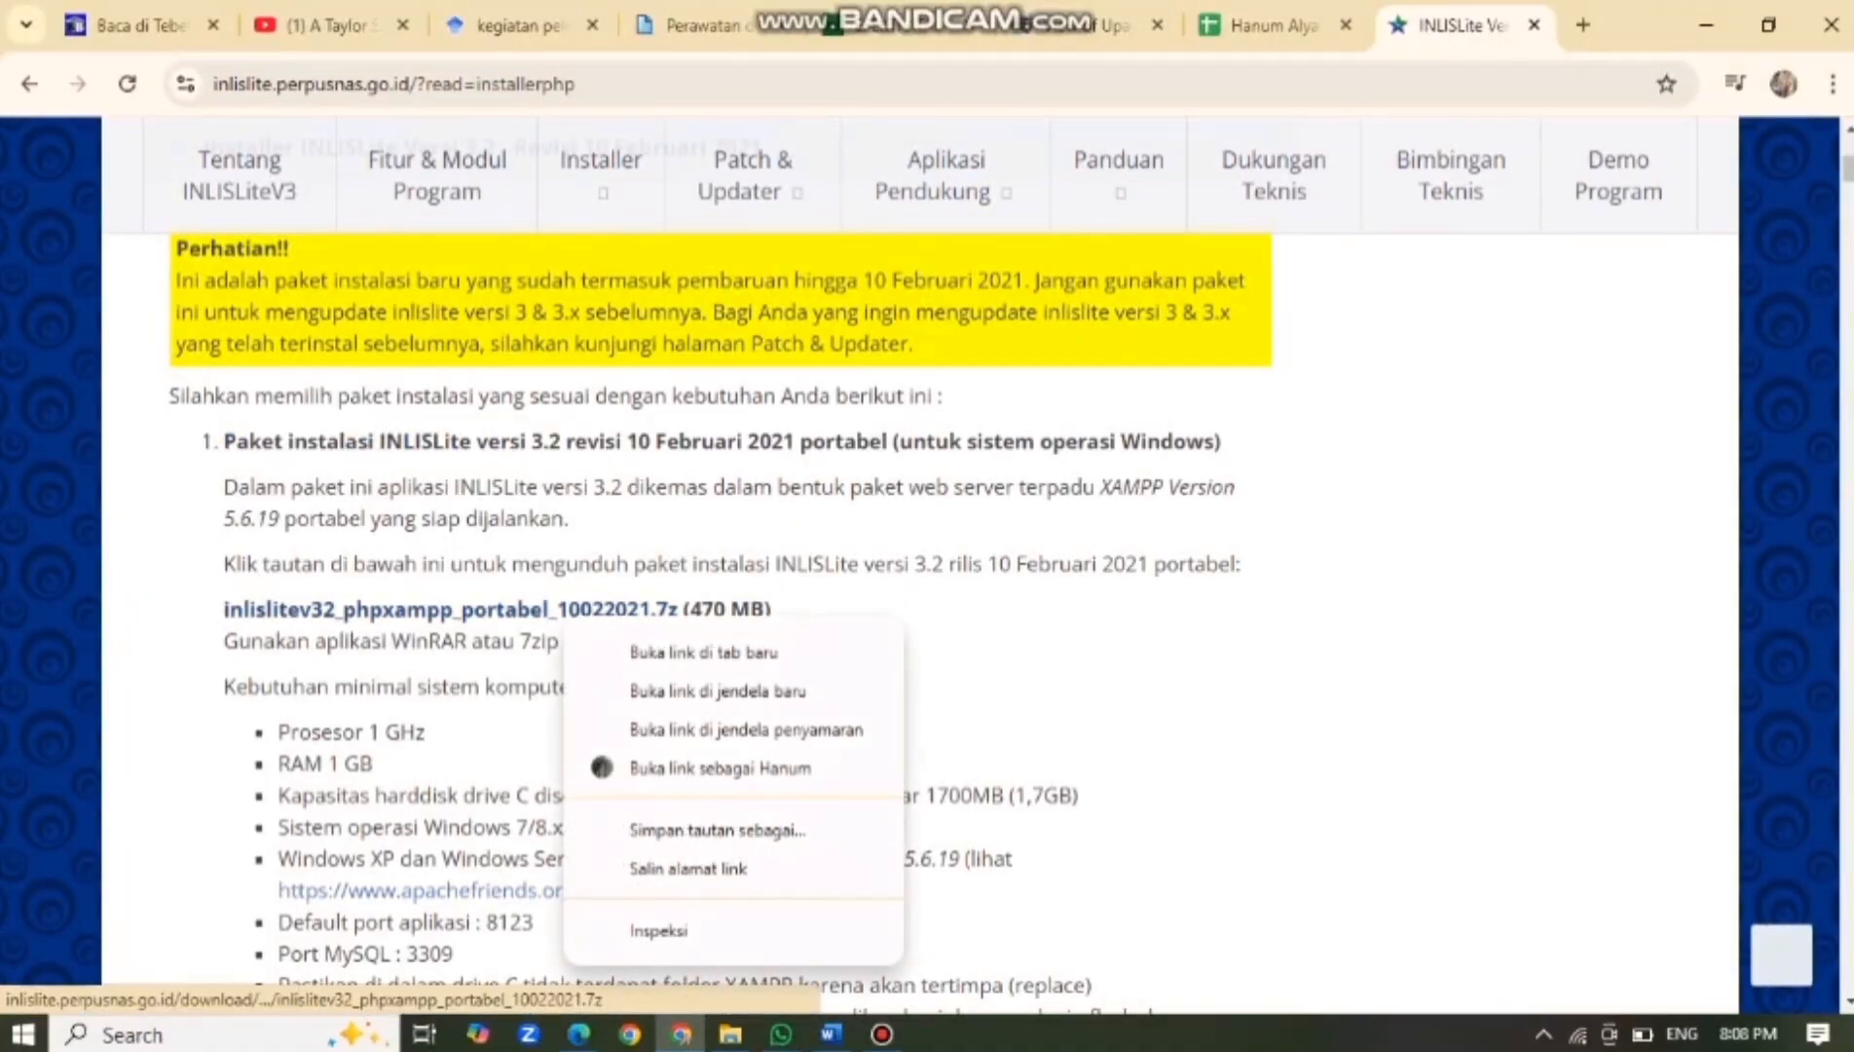
key("Escape")
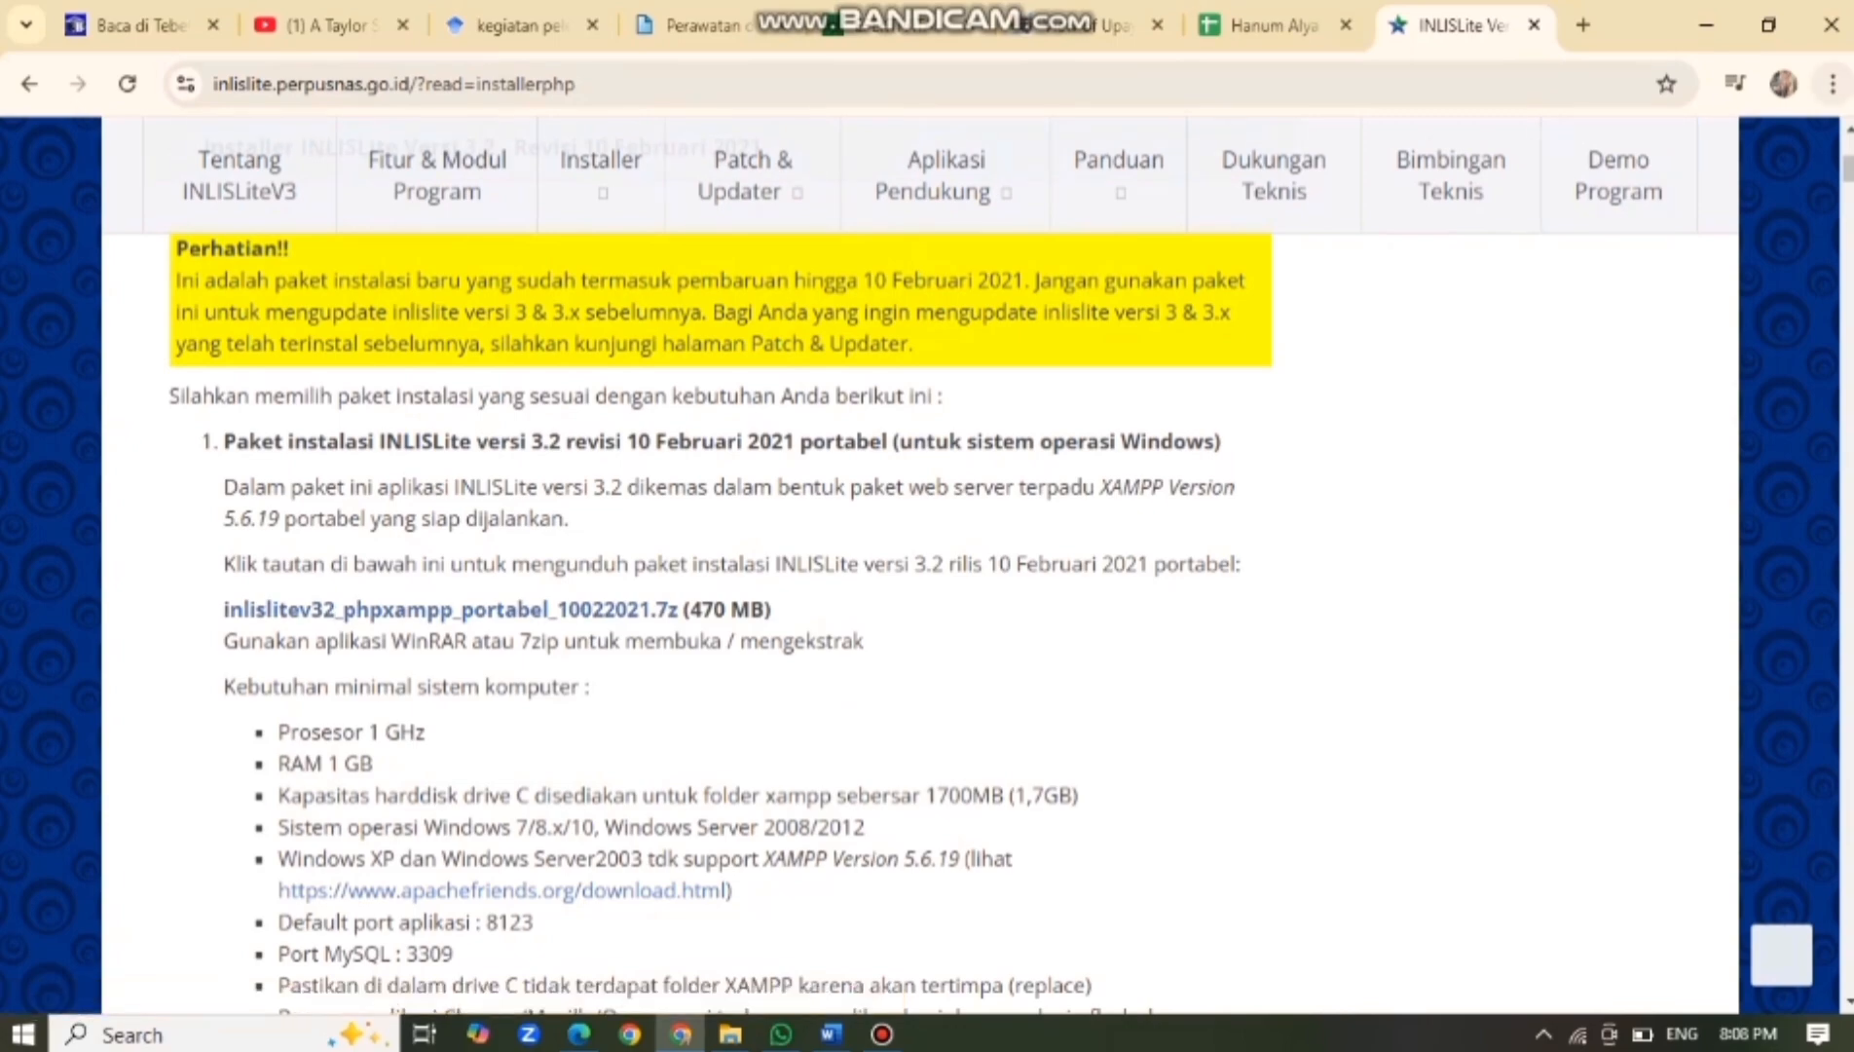
left_click(1831, 84)
Find inlislitev32_phpxampp_portabel_10022021.7z in Chrome's download history, then switch to File Explorer.
left_click(1503, 420)
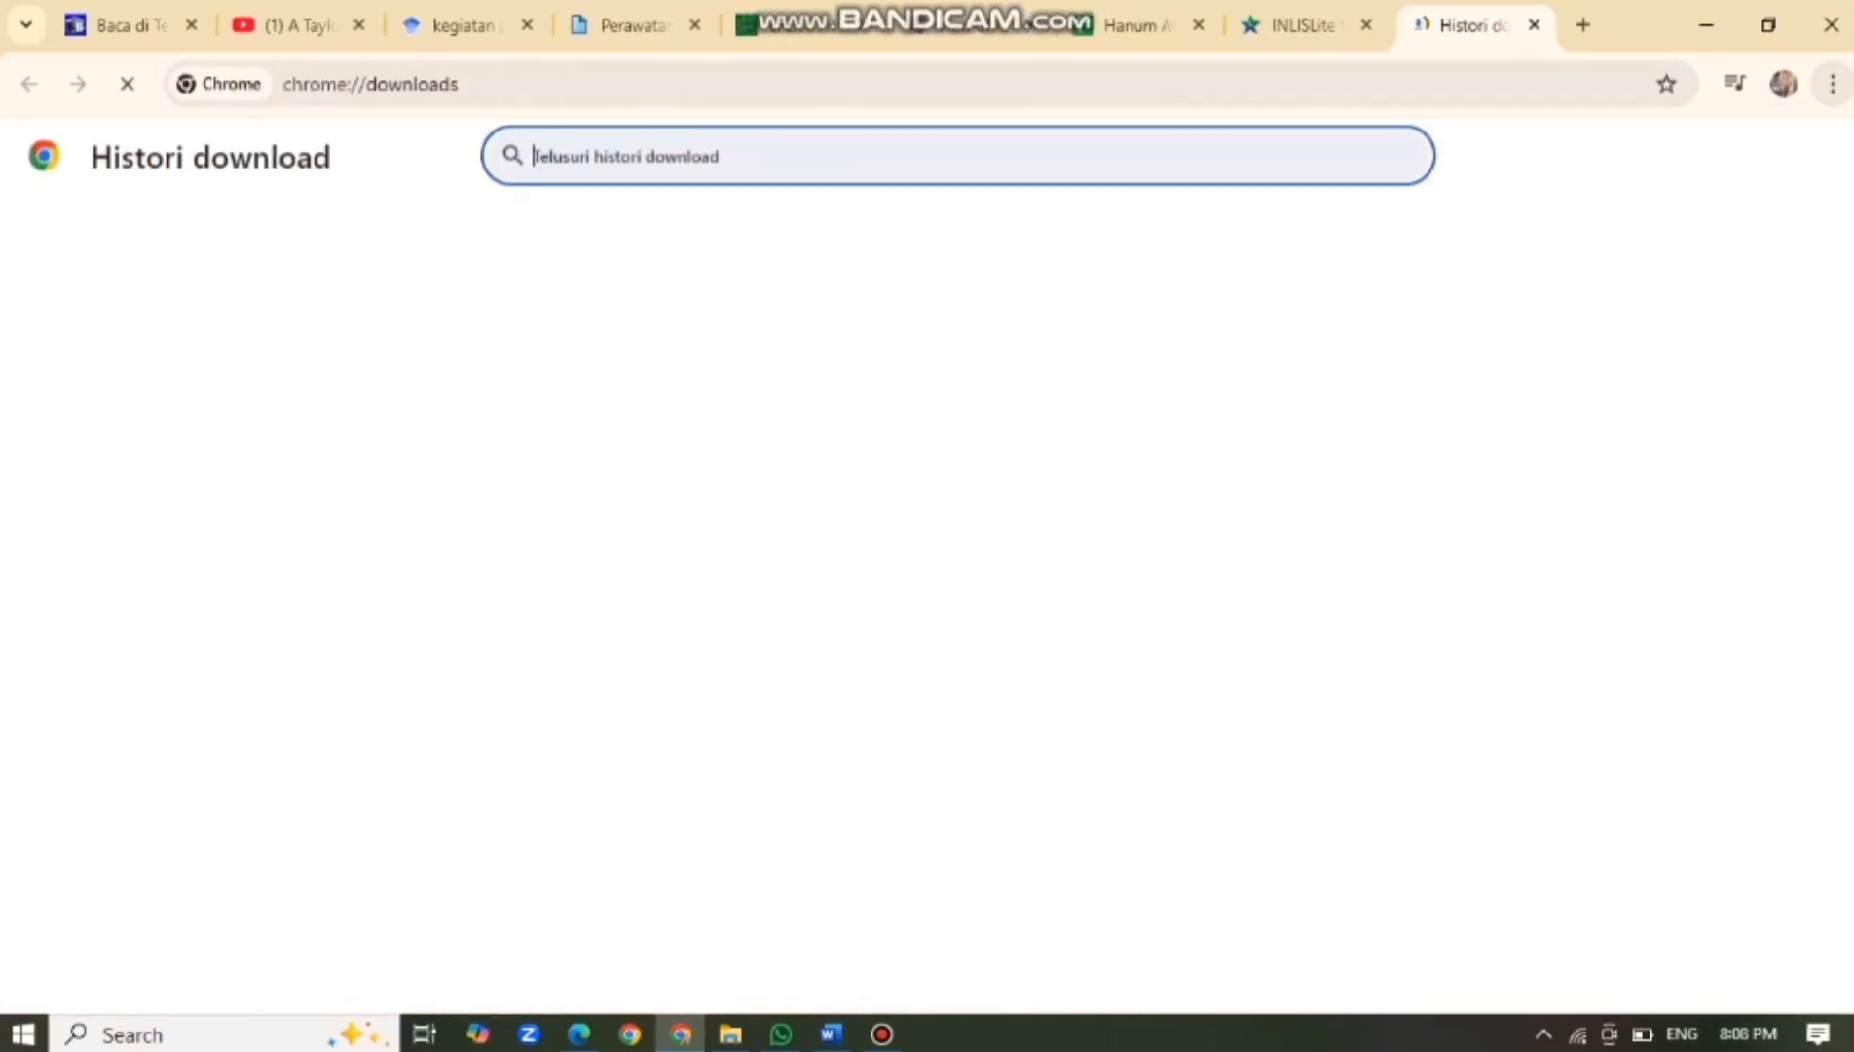
scroll(919, 613, "down", 3)
scroll(919, 613, "down", 5)
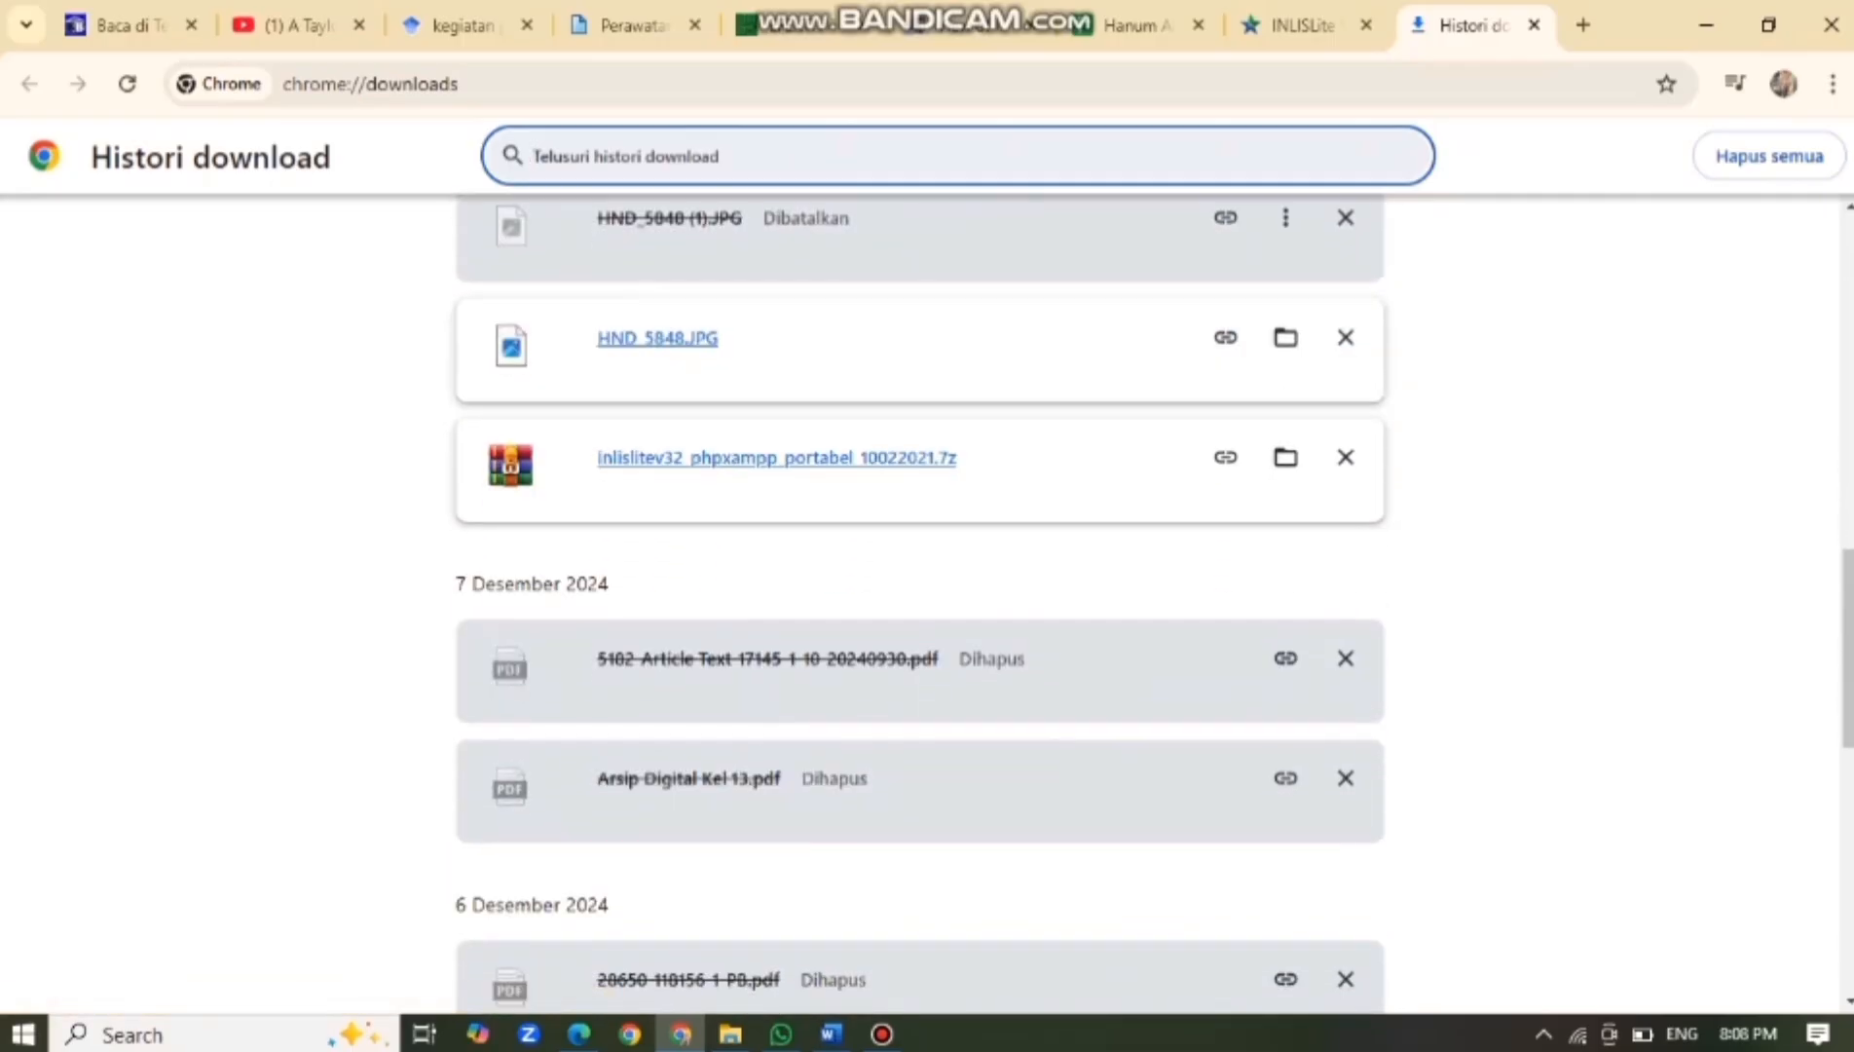
mouse_move(730, 1033)
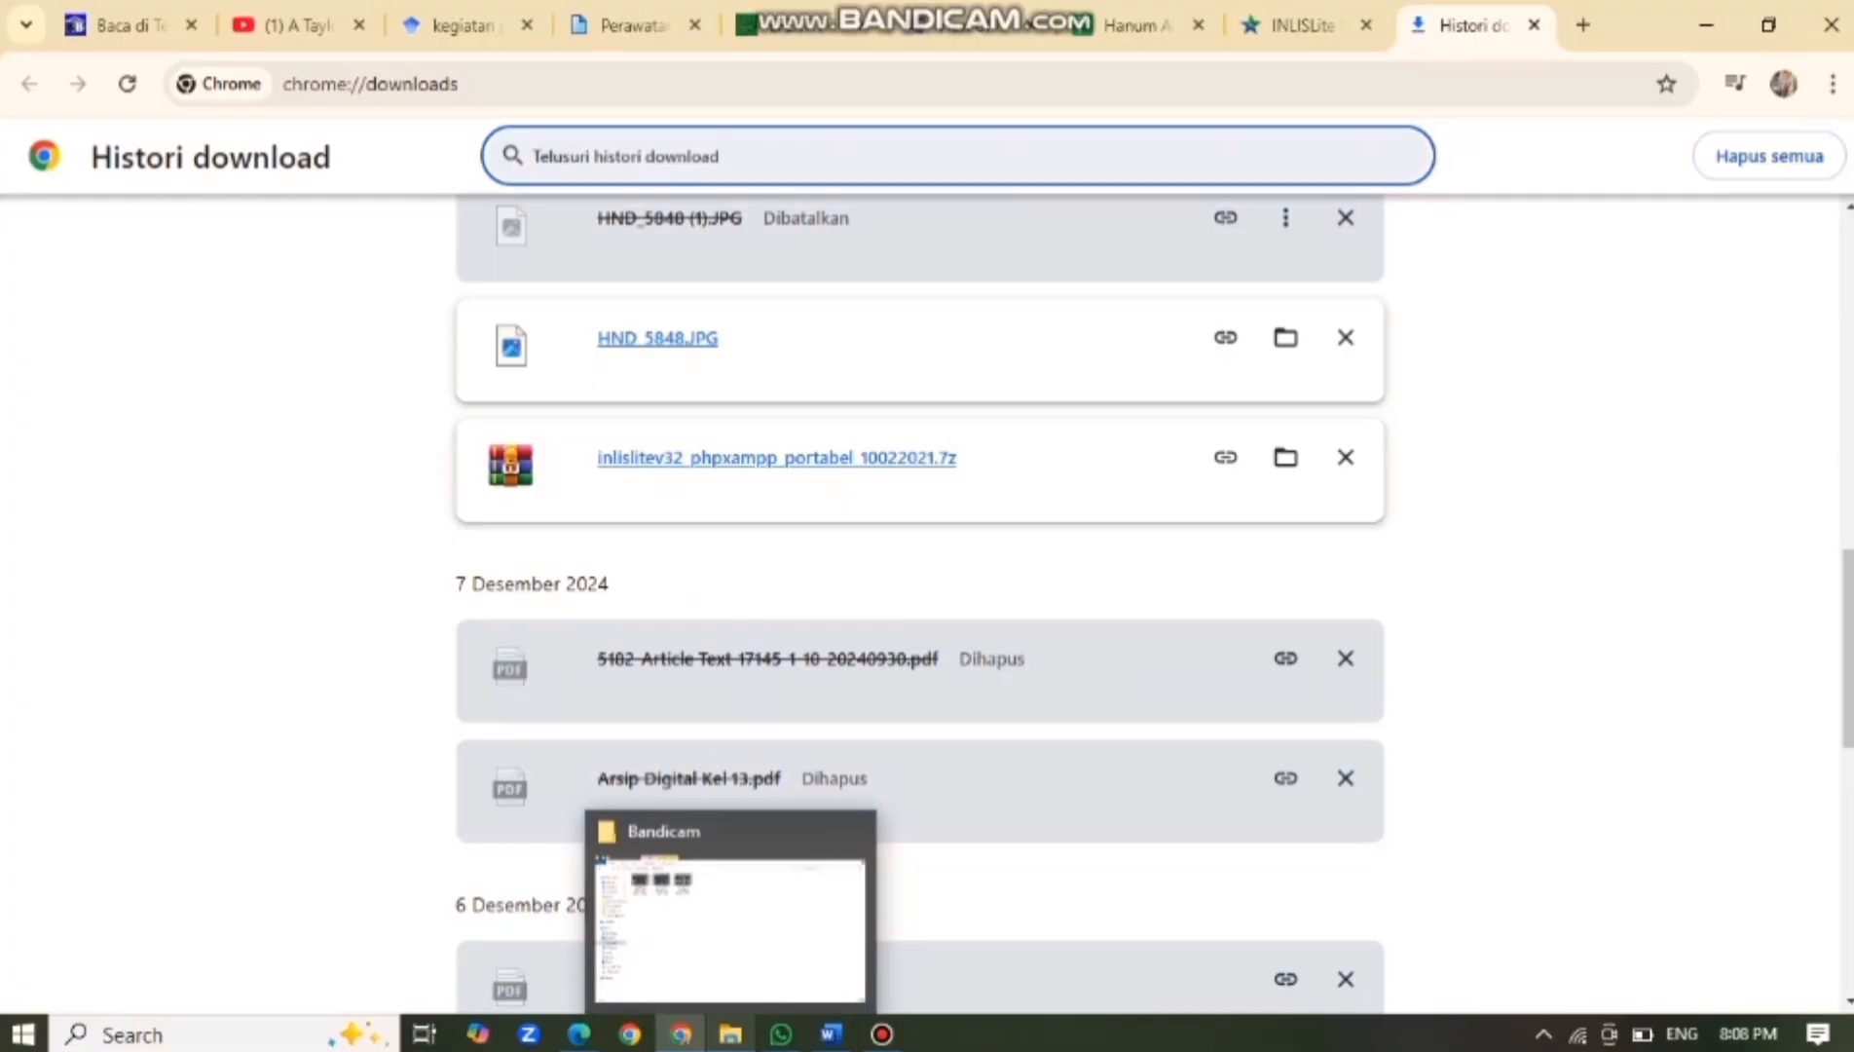
left_click(731, 1033)
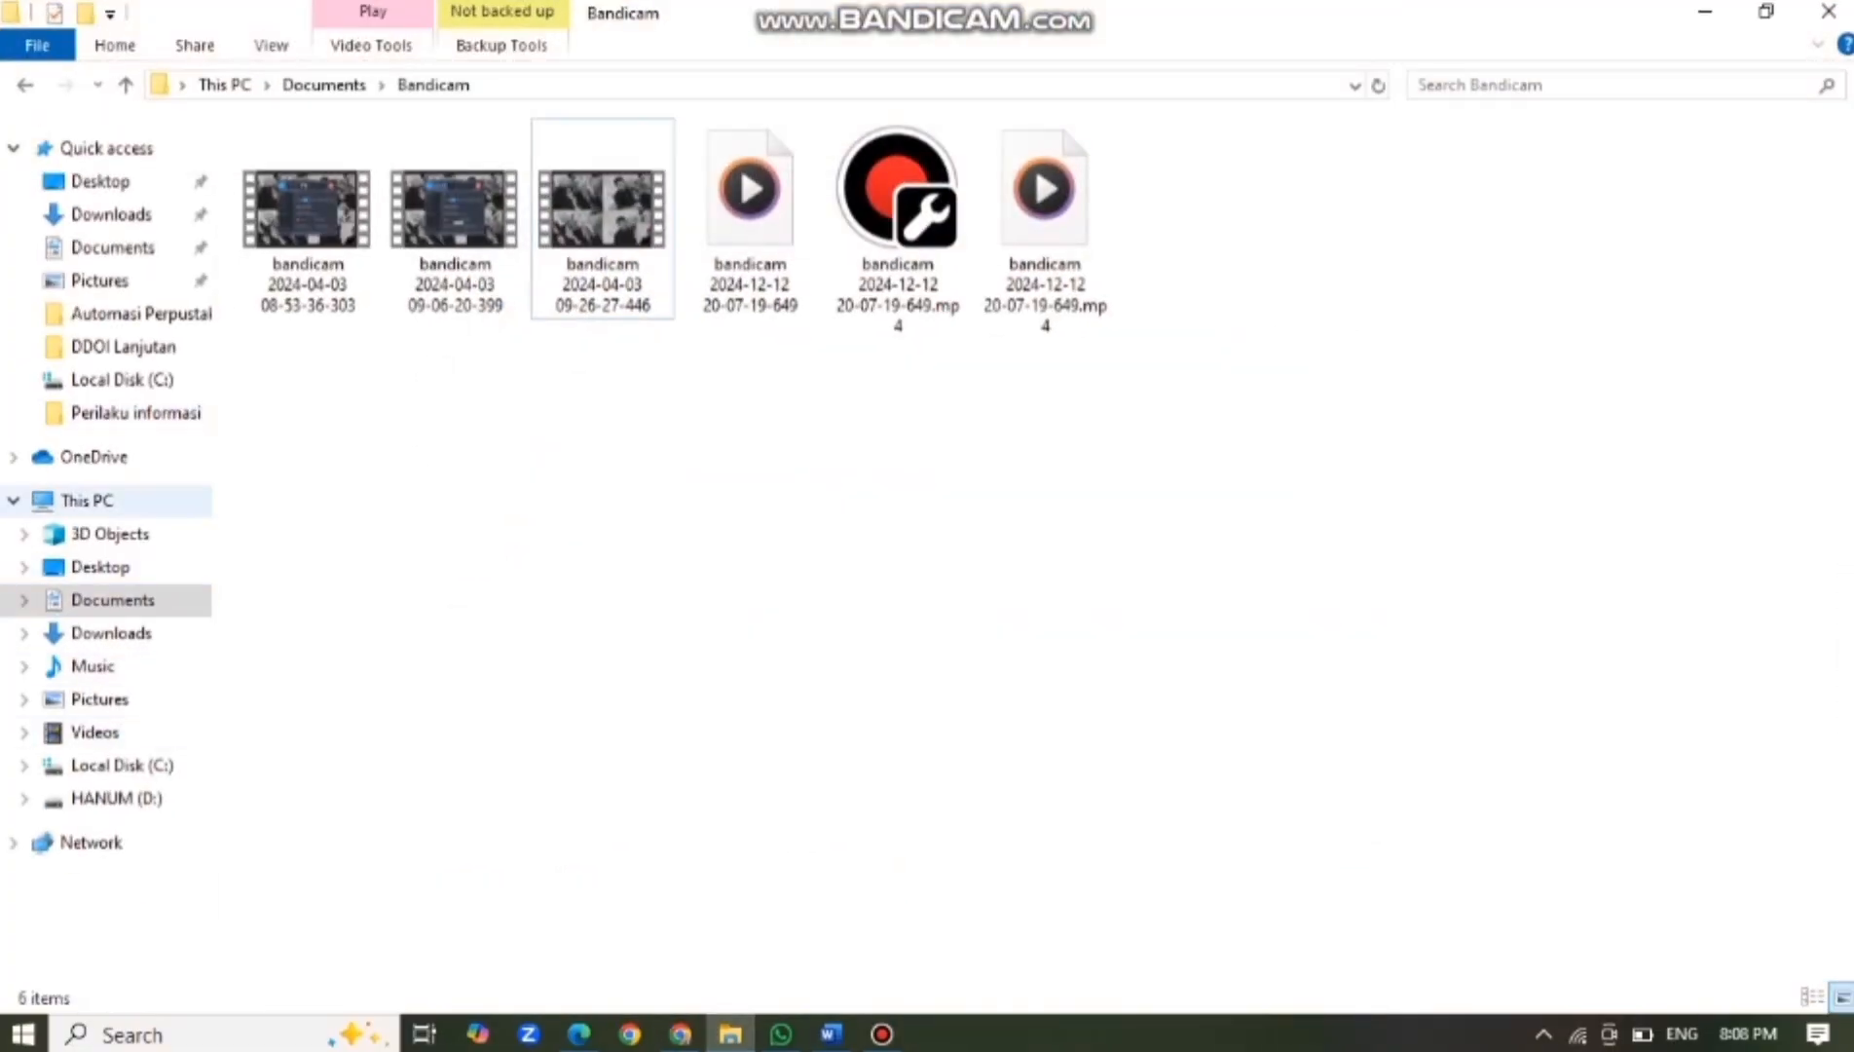
In Downloads, set up extracting the inlislitev32 archive to Local Disk (C:), then cancel without extracting.
left_click(111, 633)
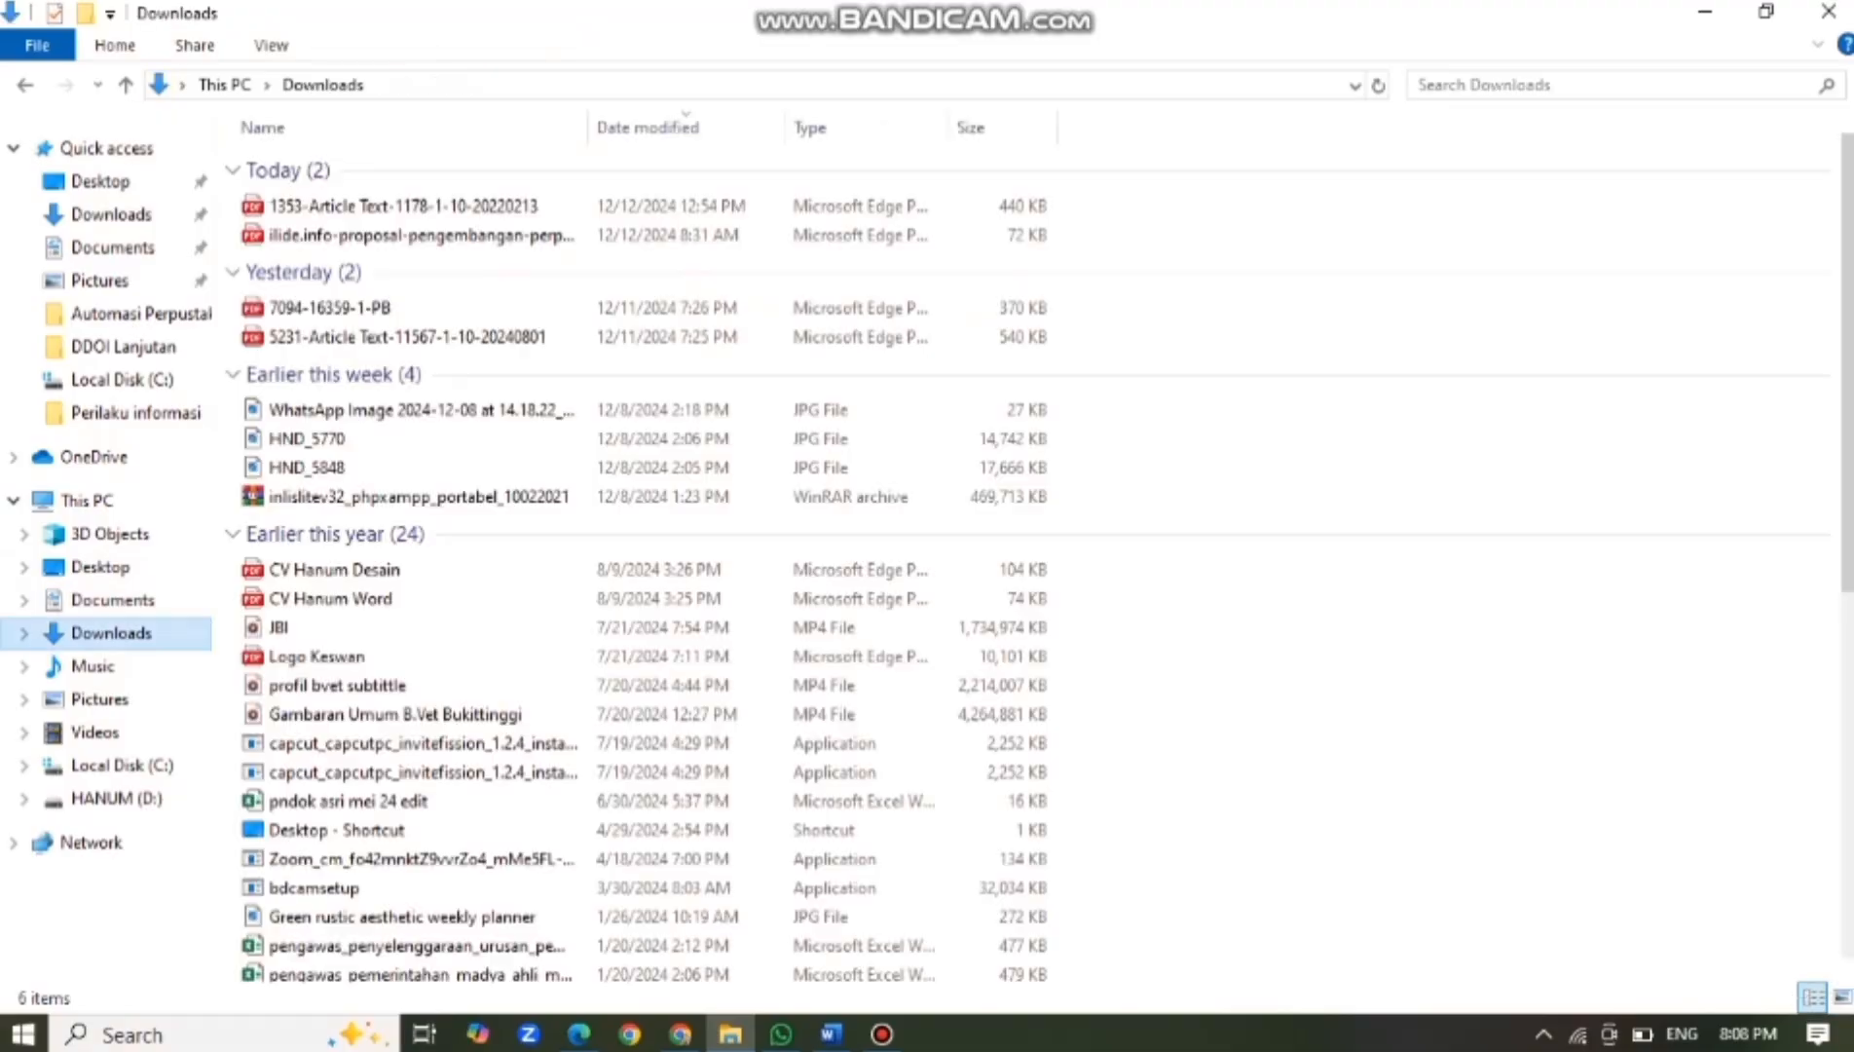
right_click(416, 495)
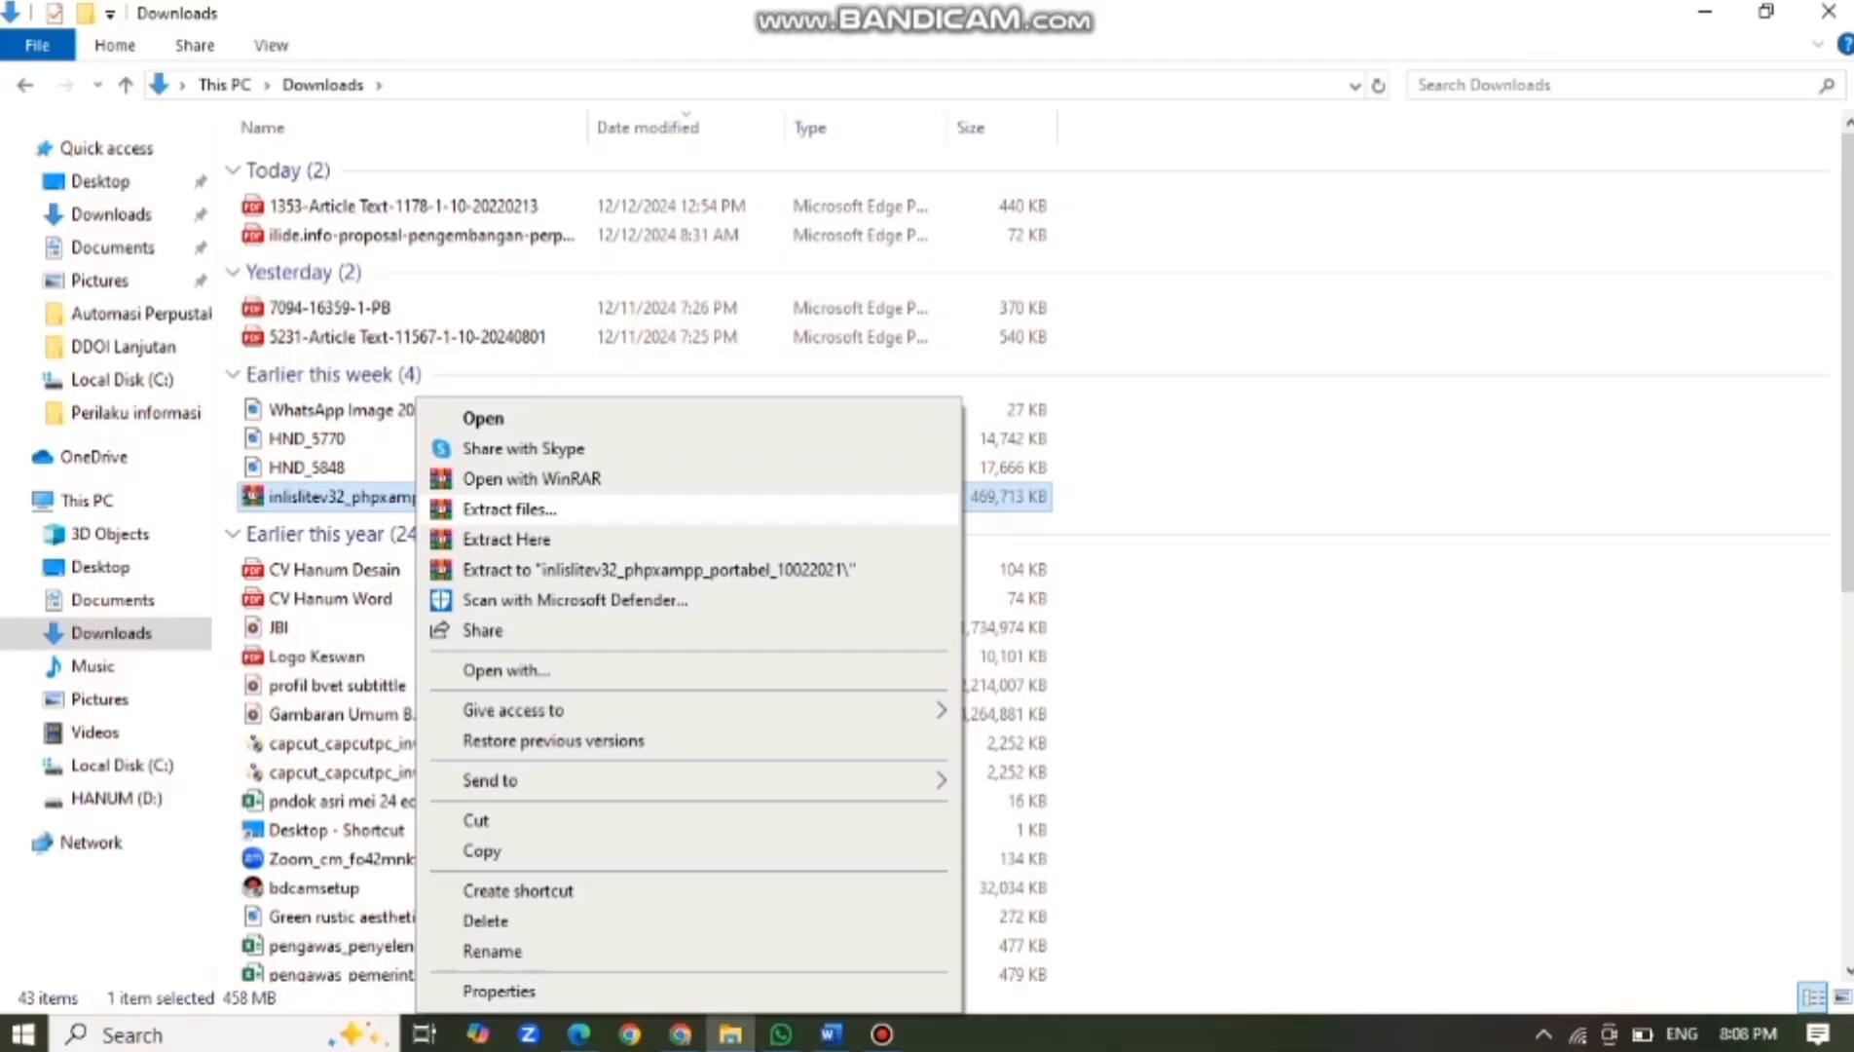
left_click(509, 508)
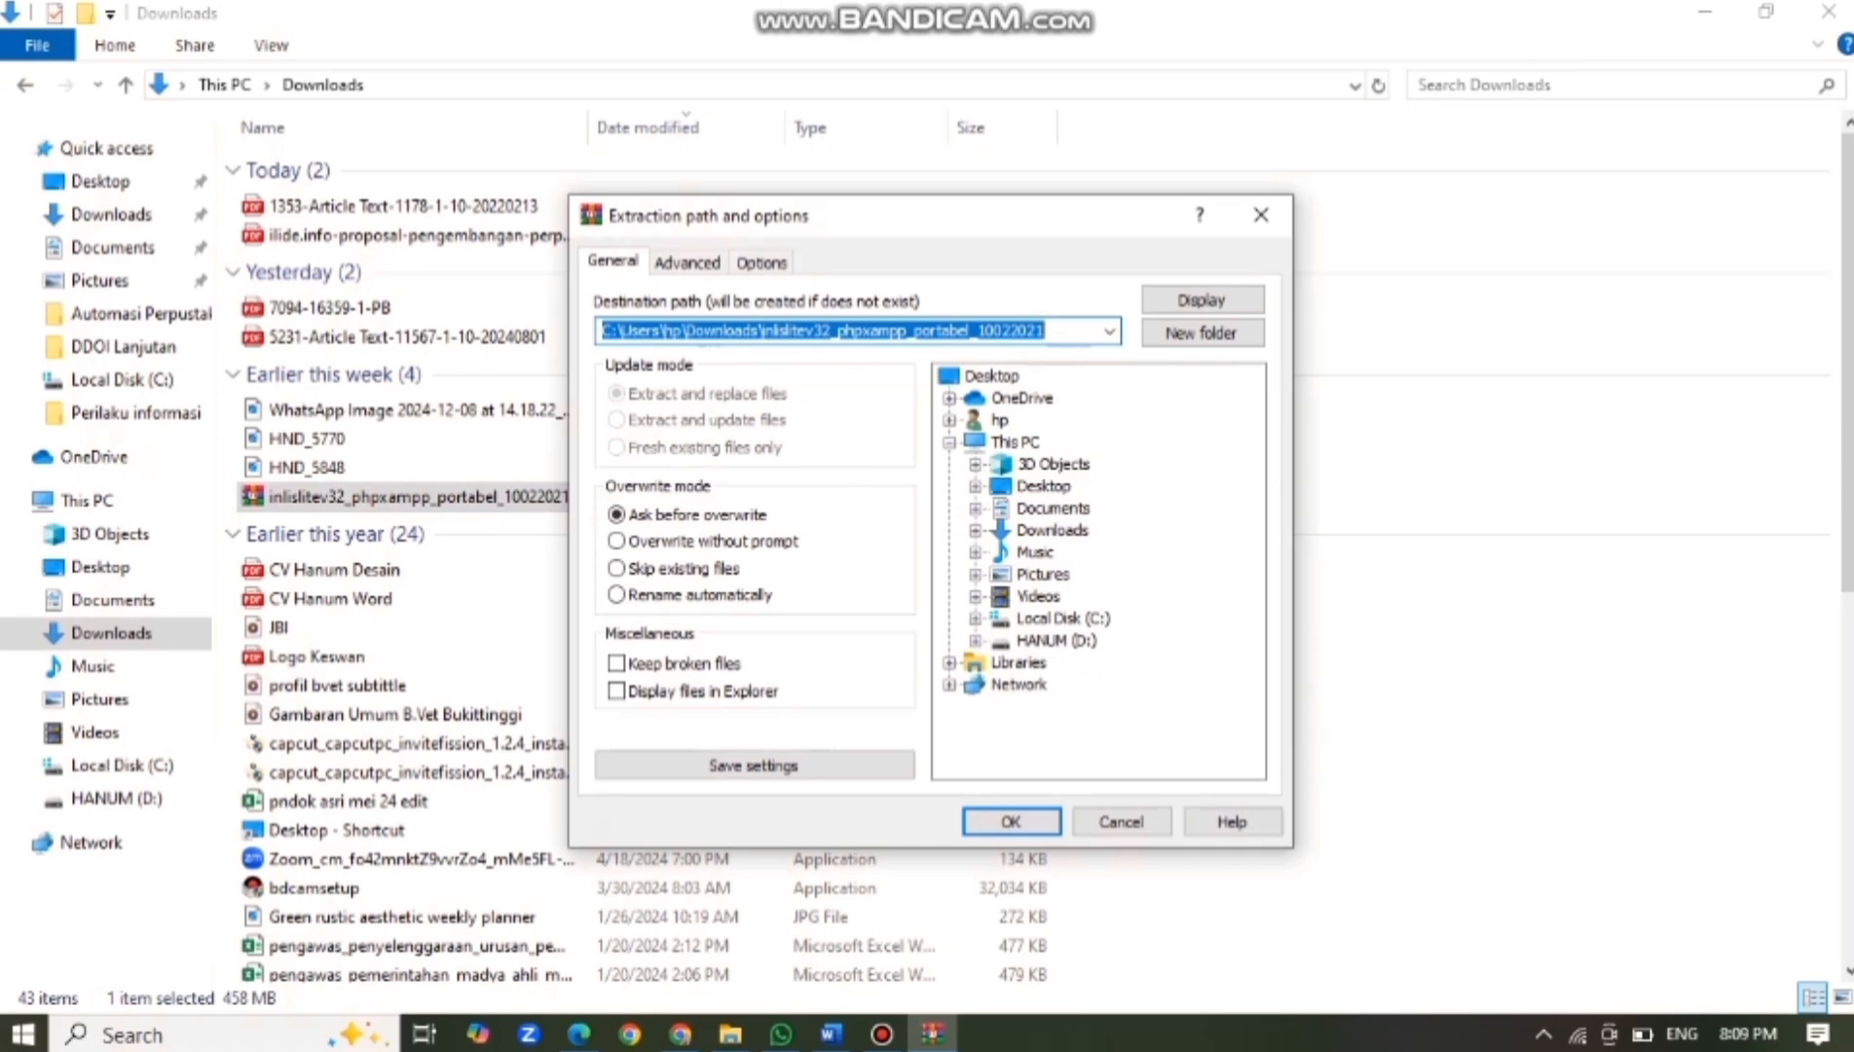
left_click(1063, 618)
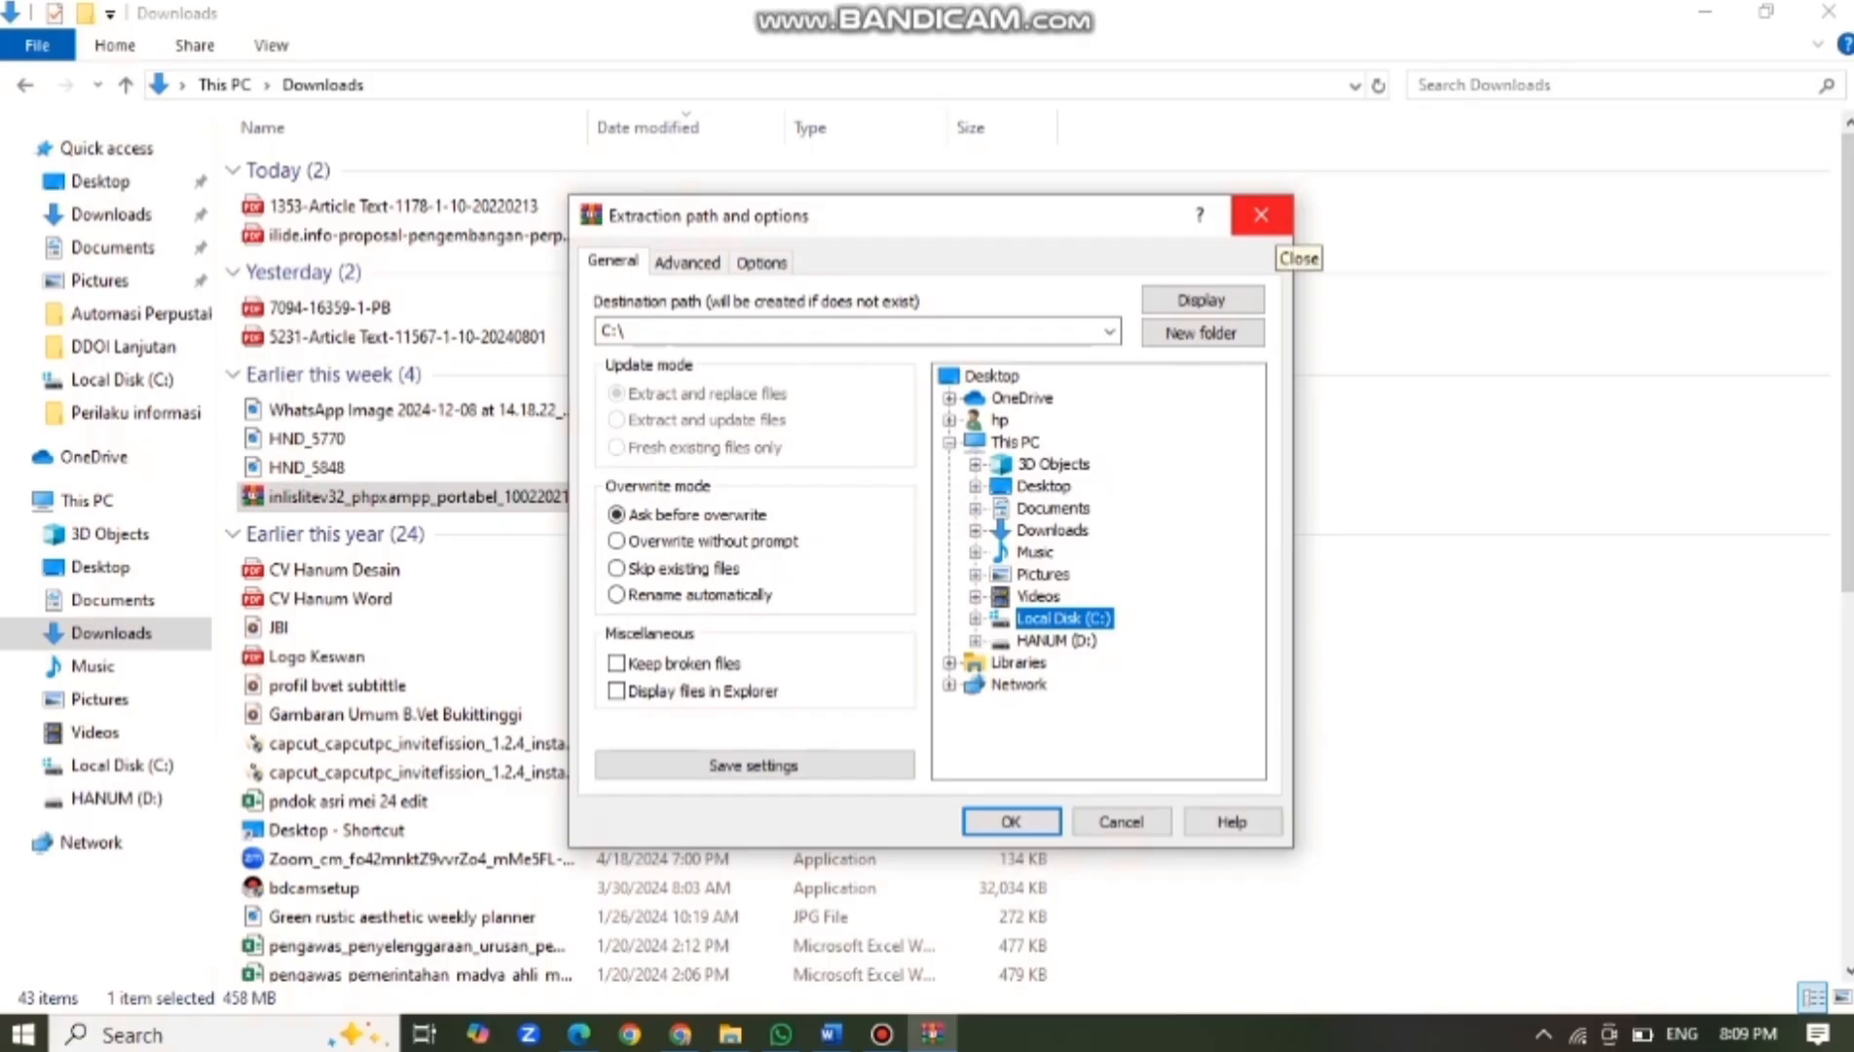
left_click(1261, 216)
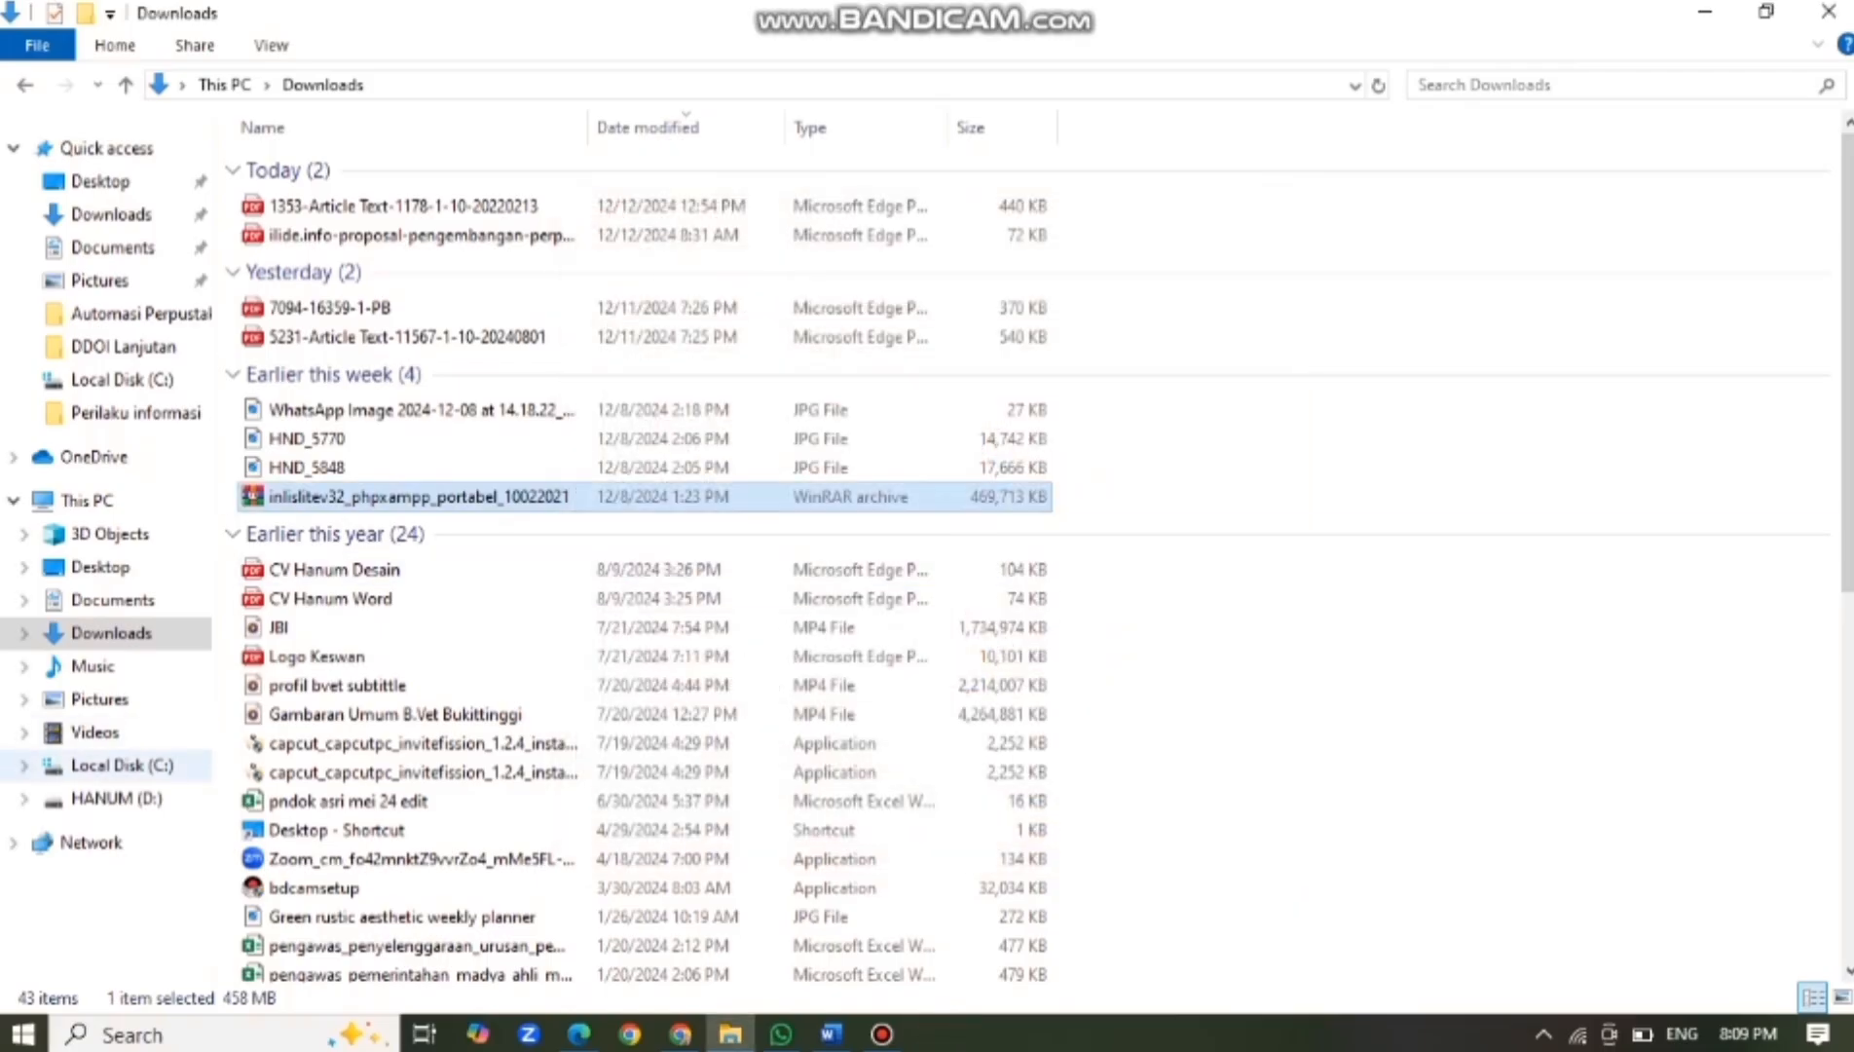
Browse to C:\xampp, select xampp-control.exe and bring up its context menu.
left_click(116, 765)
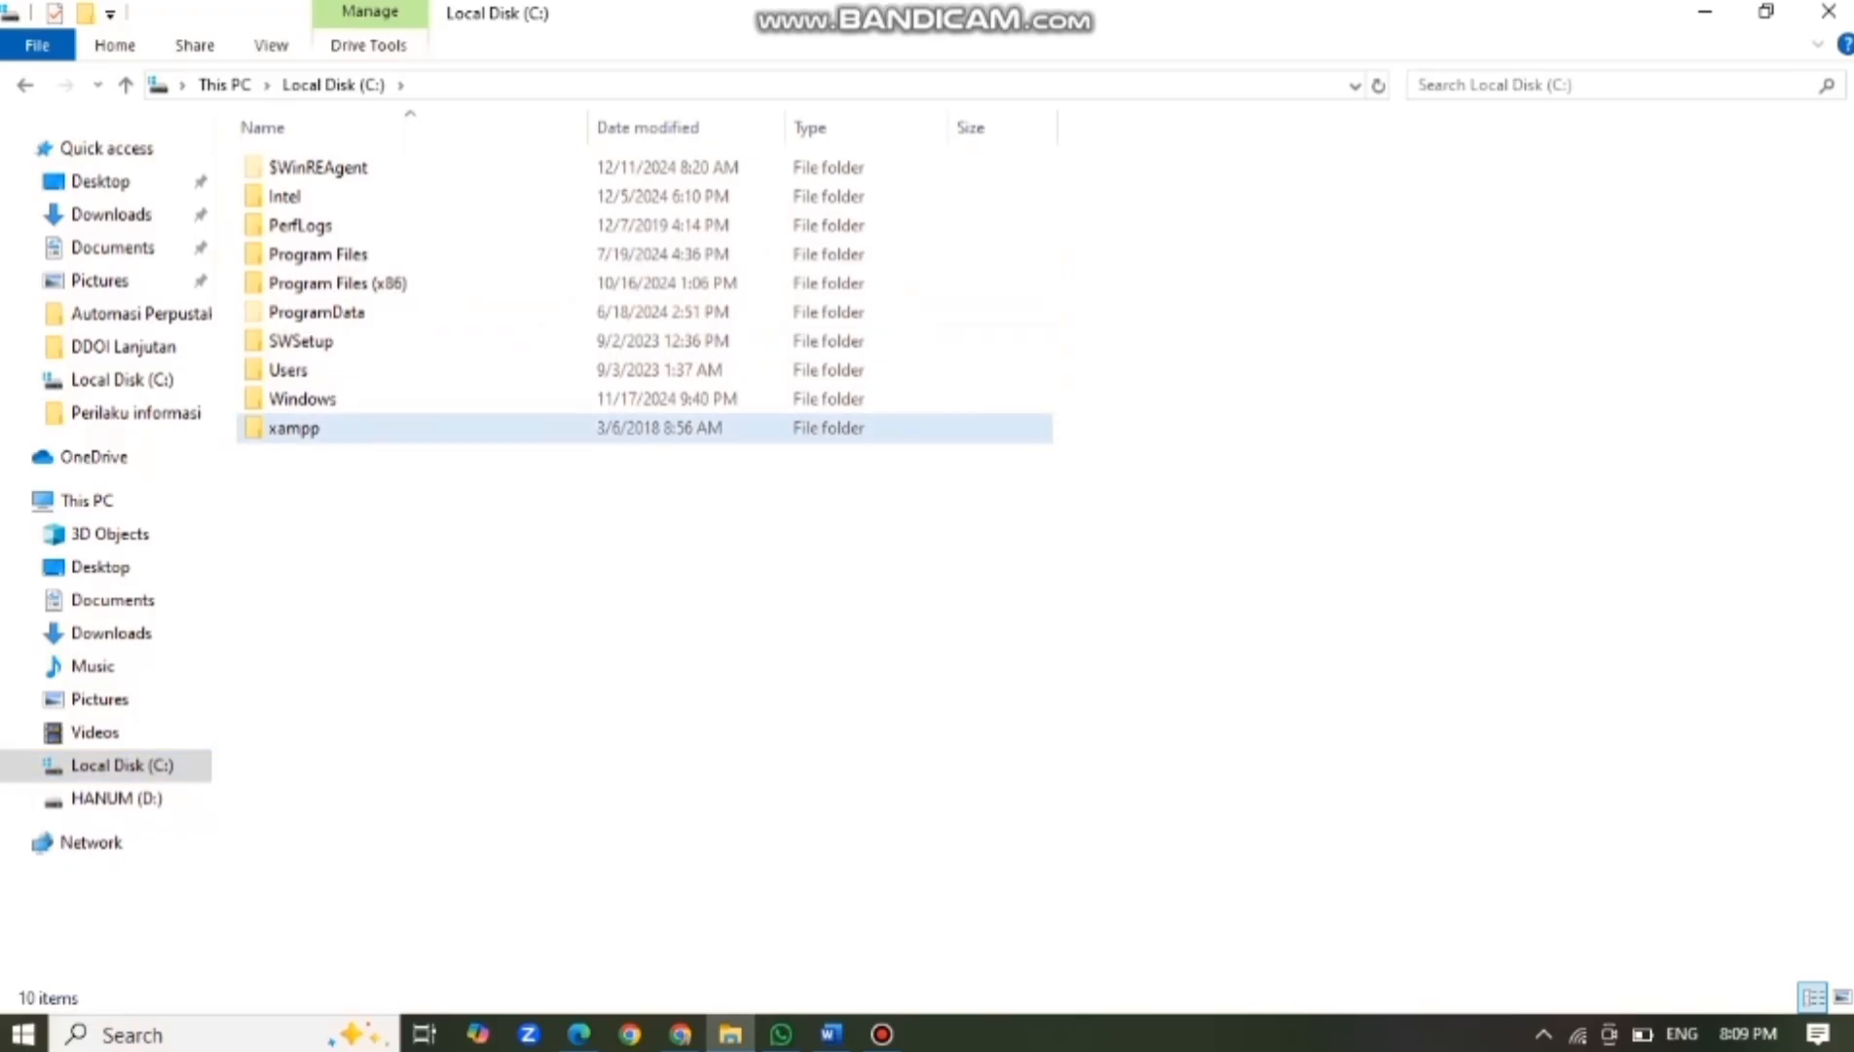
double_click(292, 427)
scroll(457, 474, "down", 8)
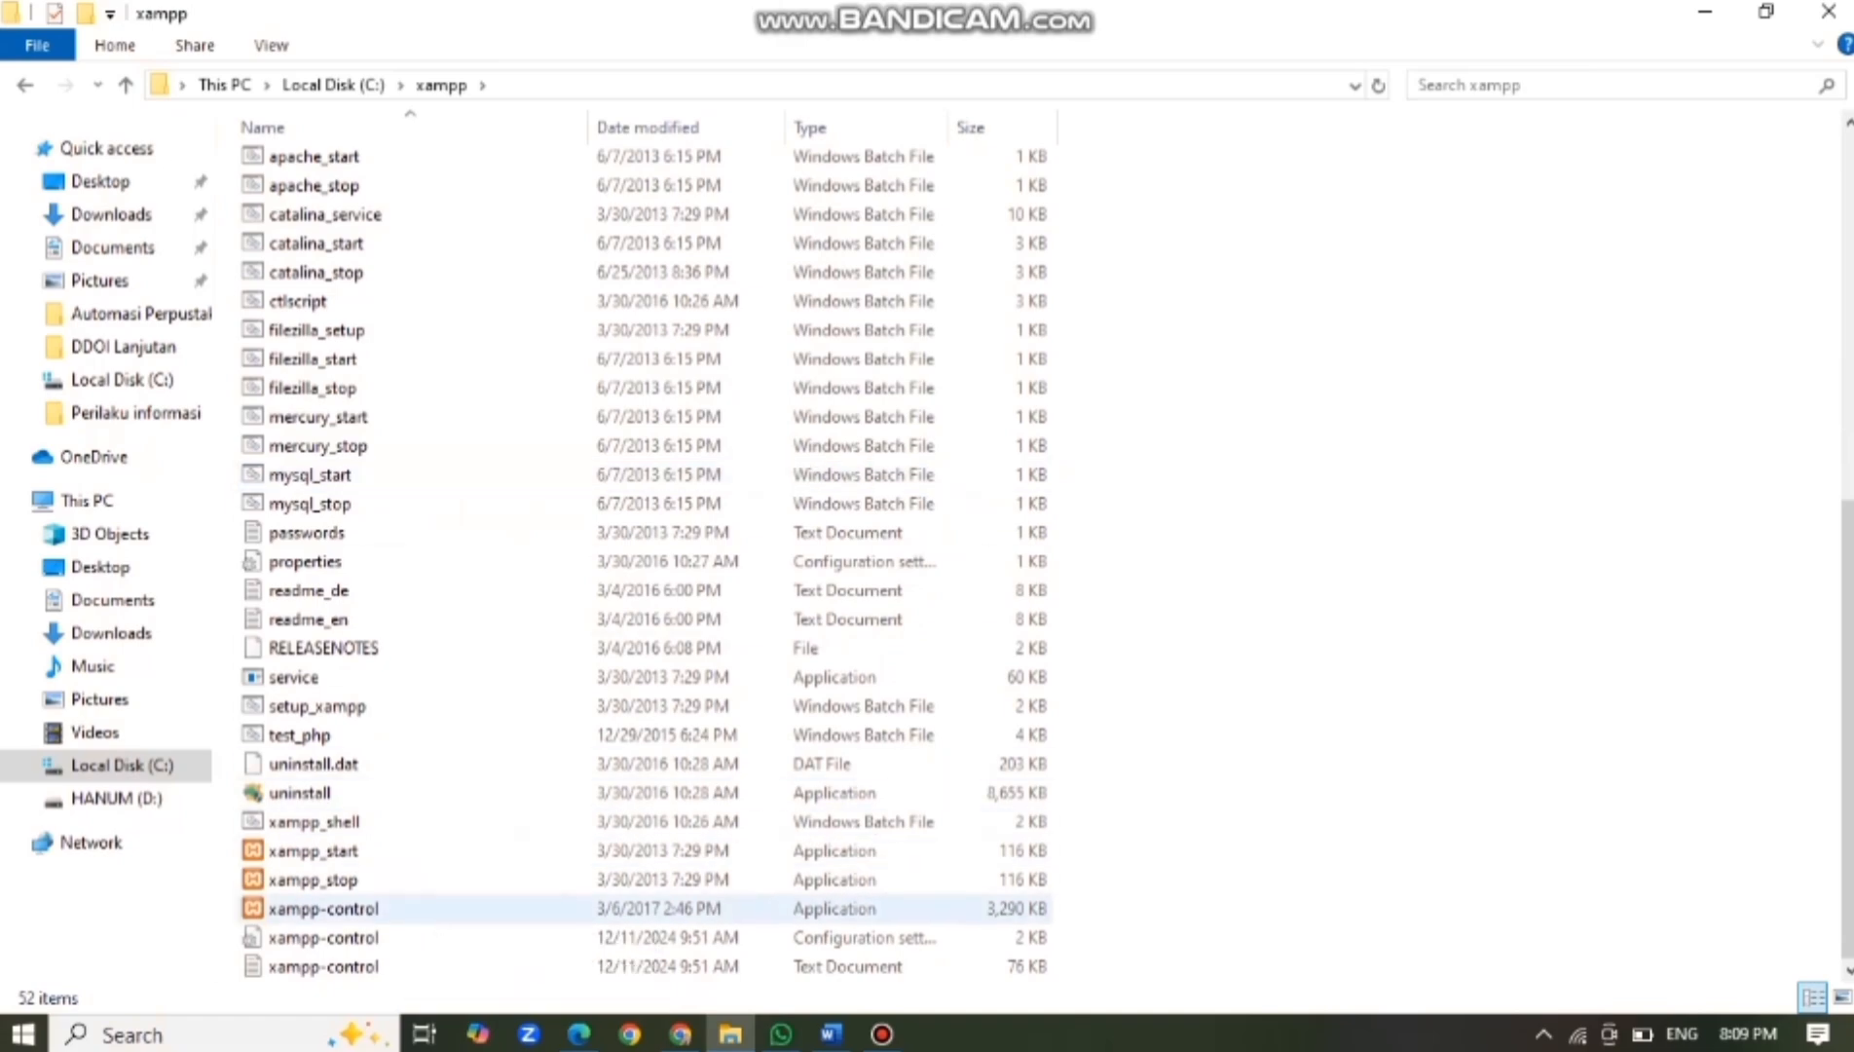
right_click(407, 910)
left_click(351, 910)
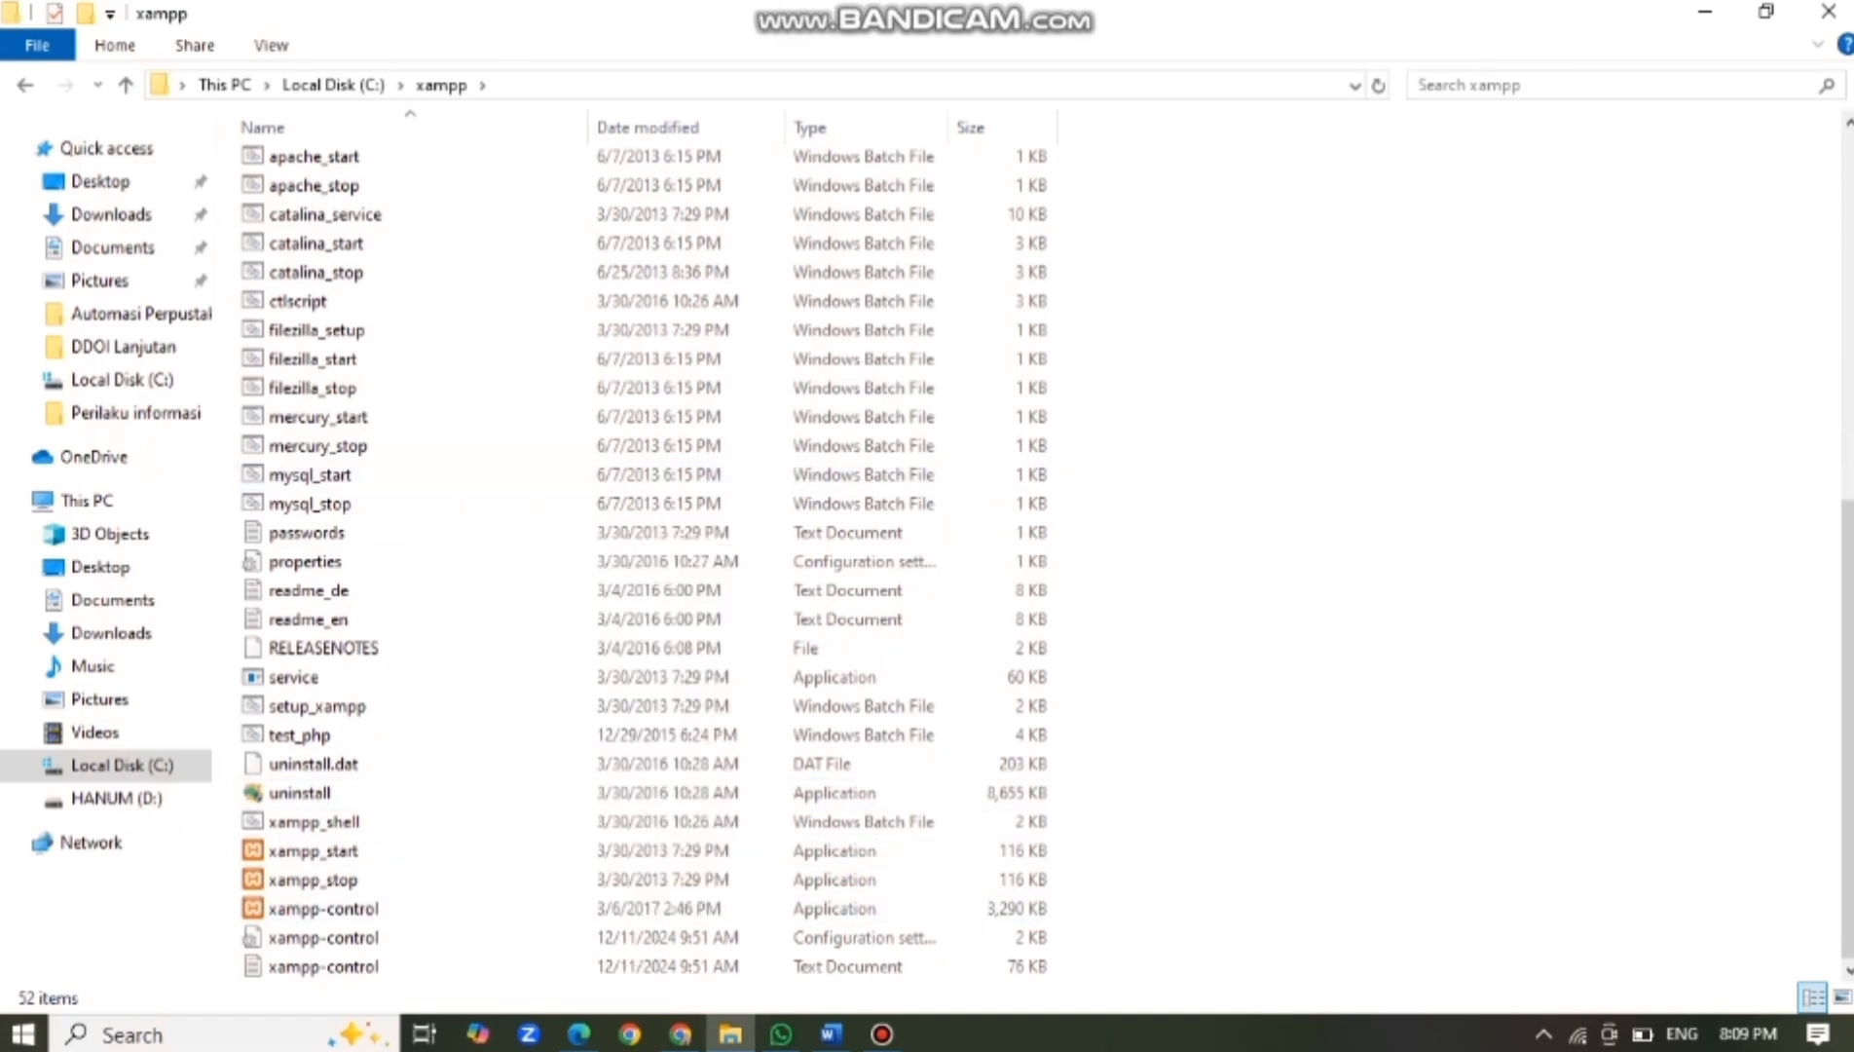
right_click(346, 910)
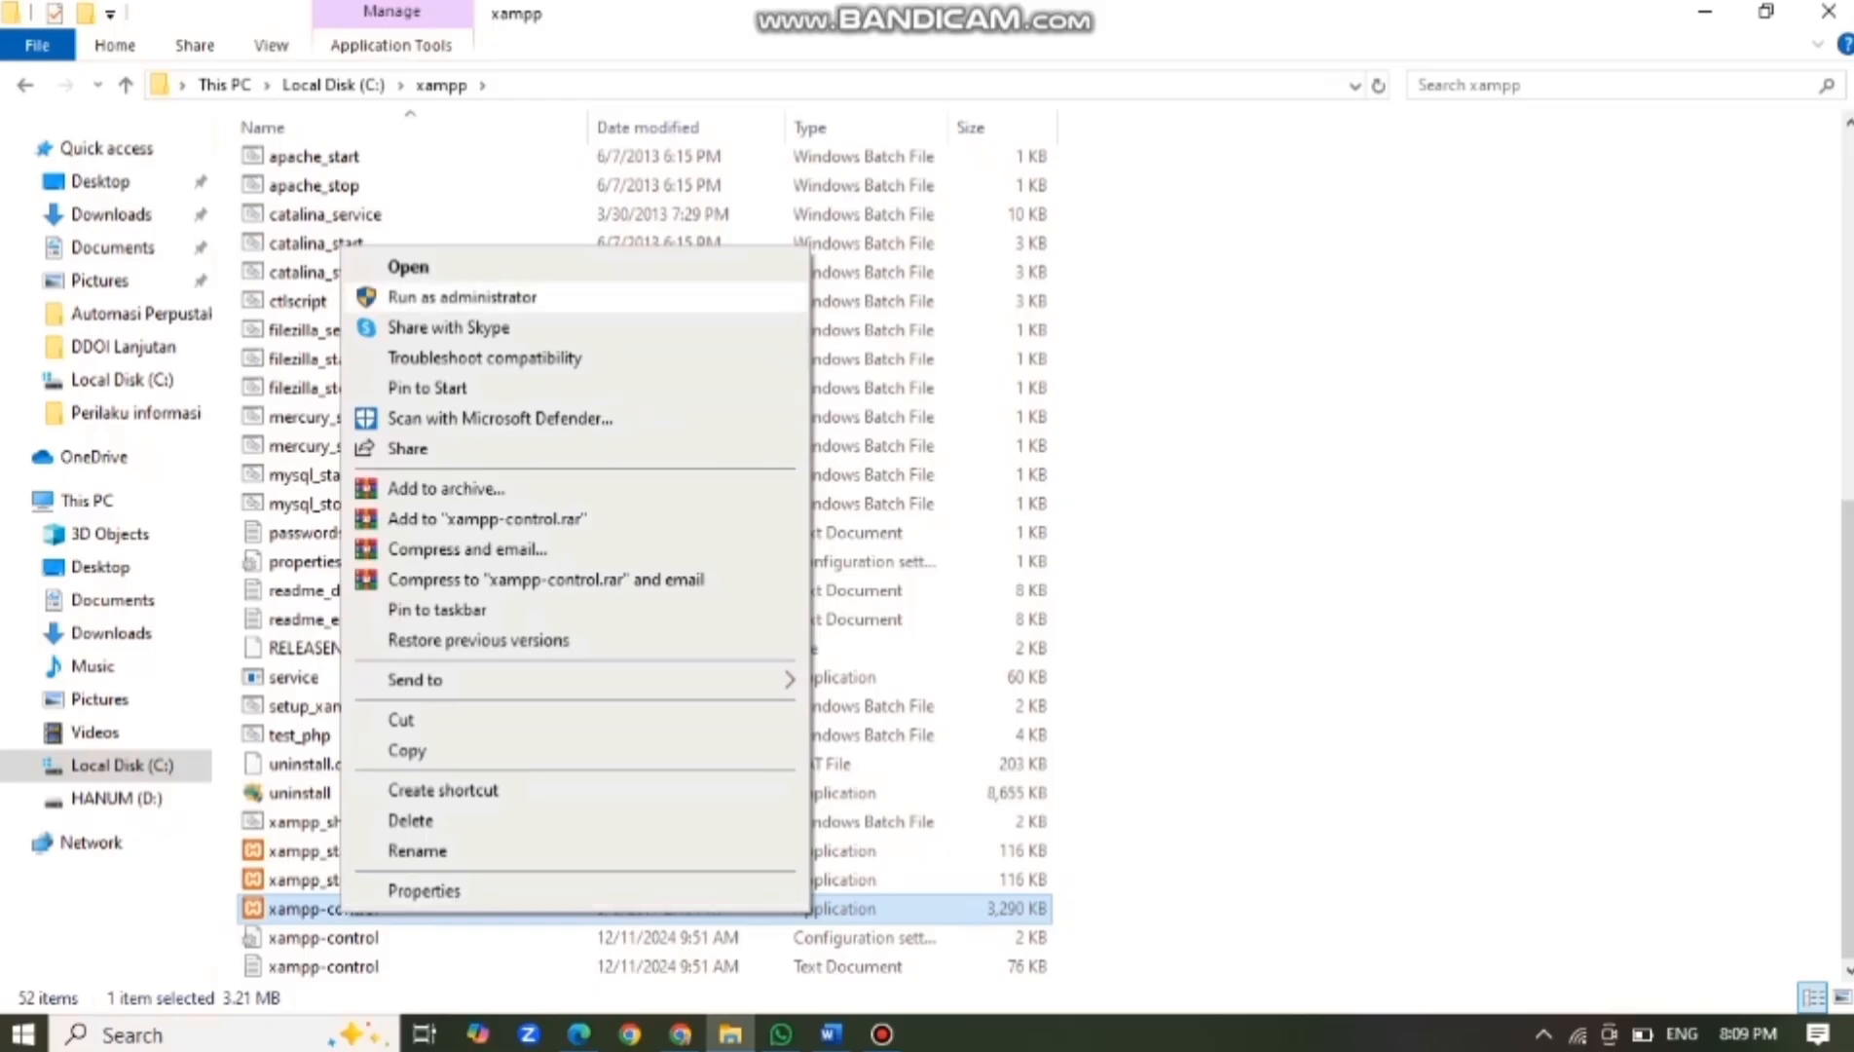
Run XAMPP Control as administrator, install Apache and MySQL as services, and start both.
left_click(462, 297)
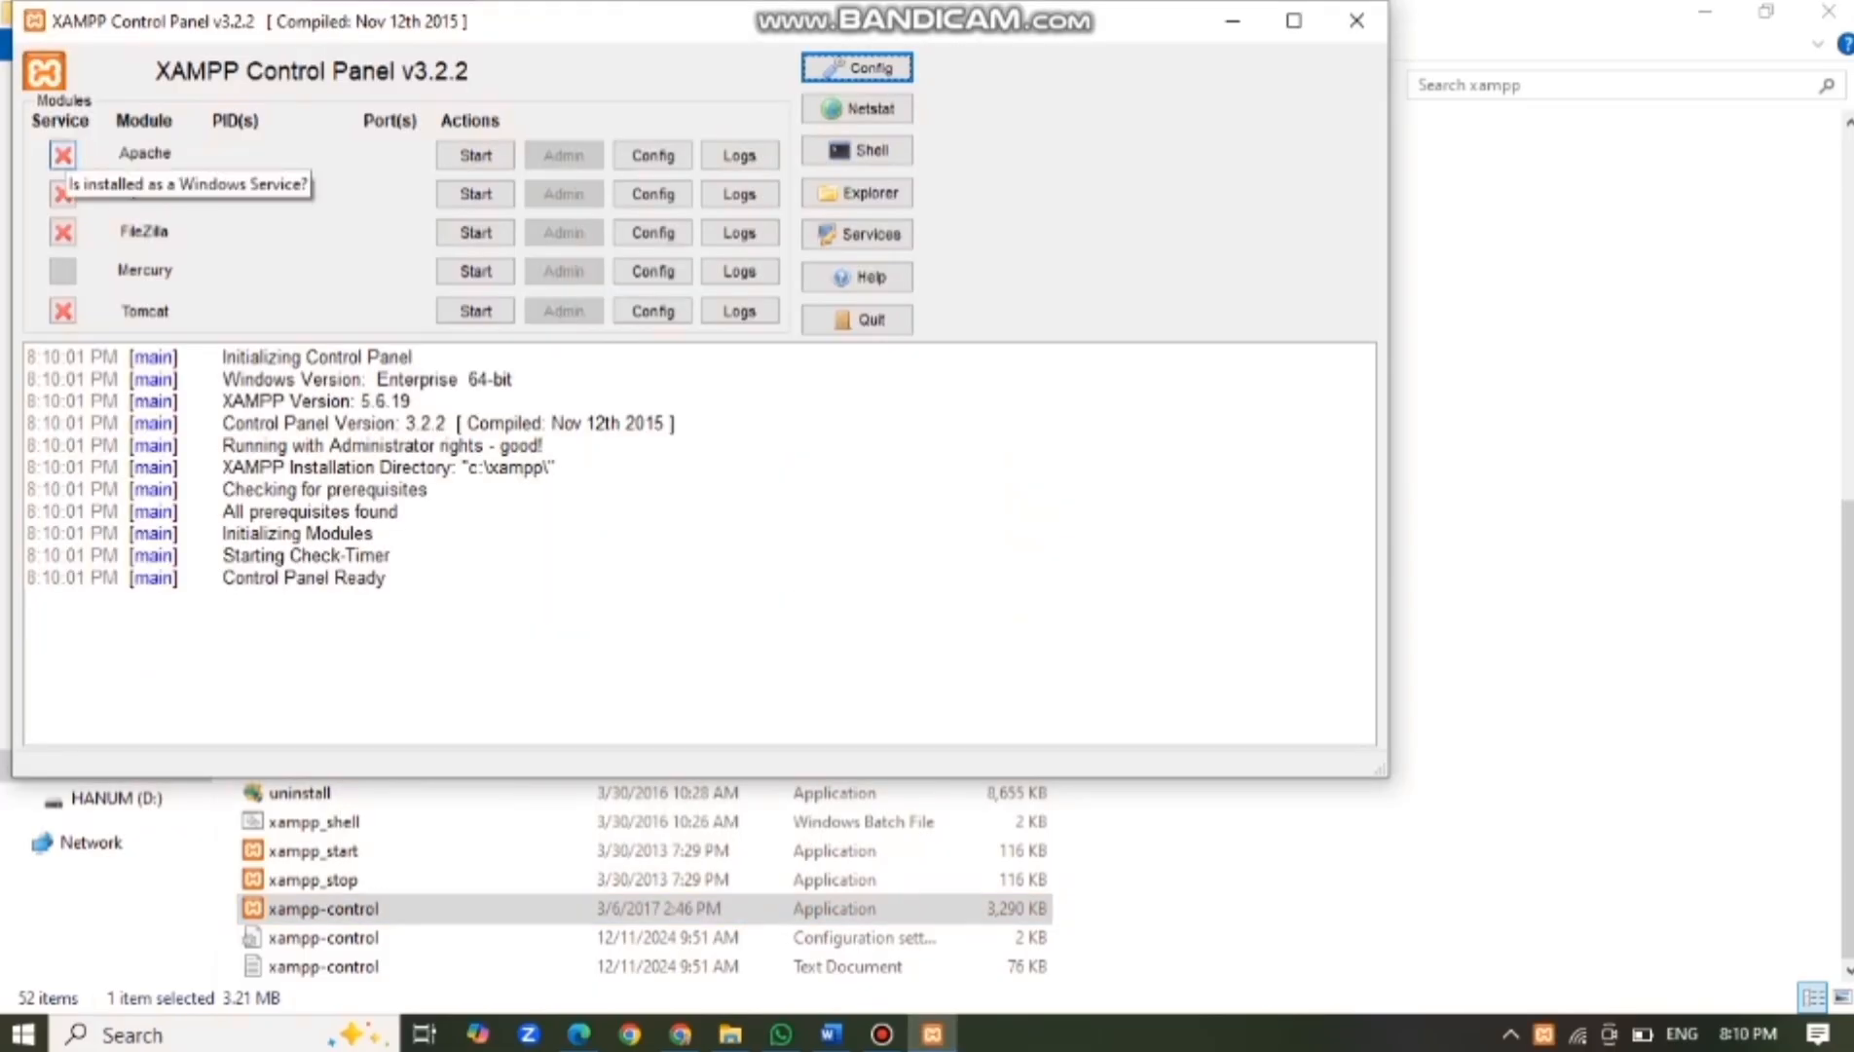
left_click(63, 155)
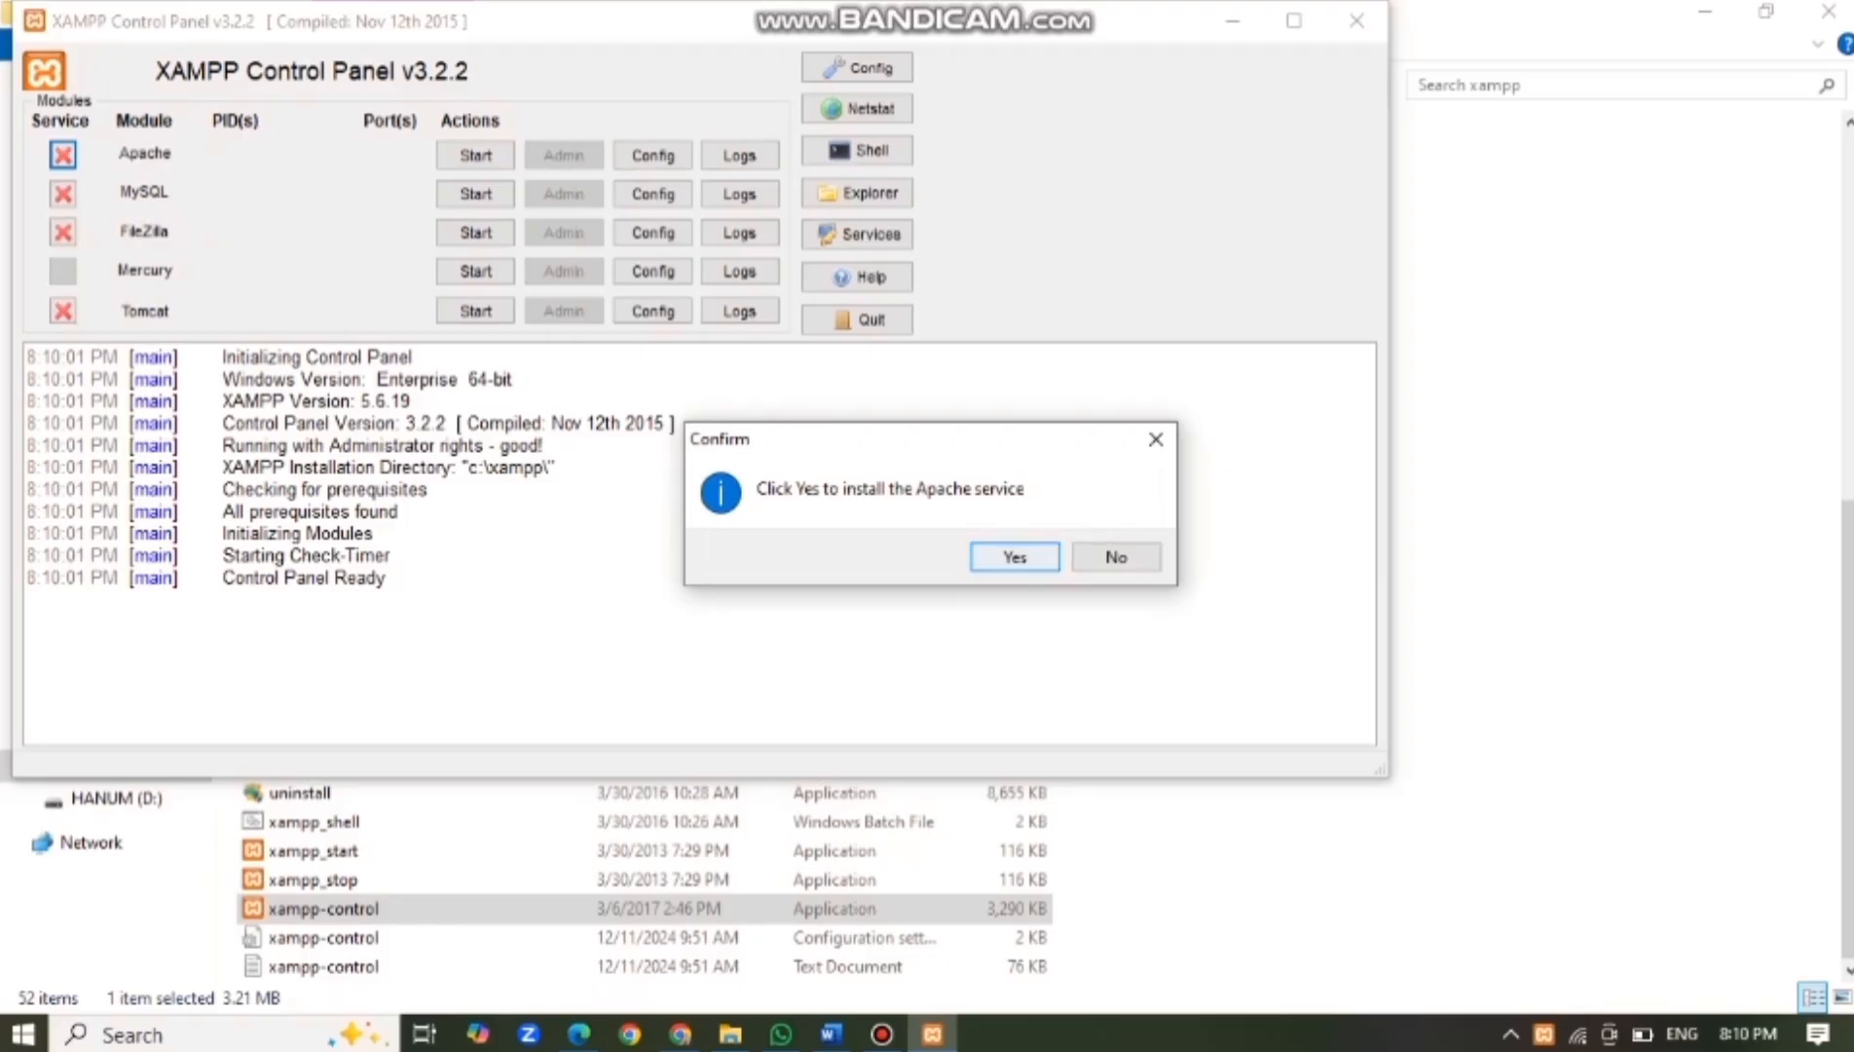
key("Return")
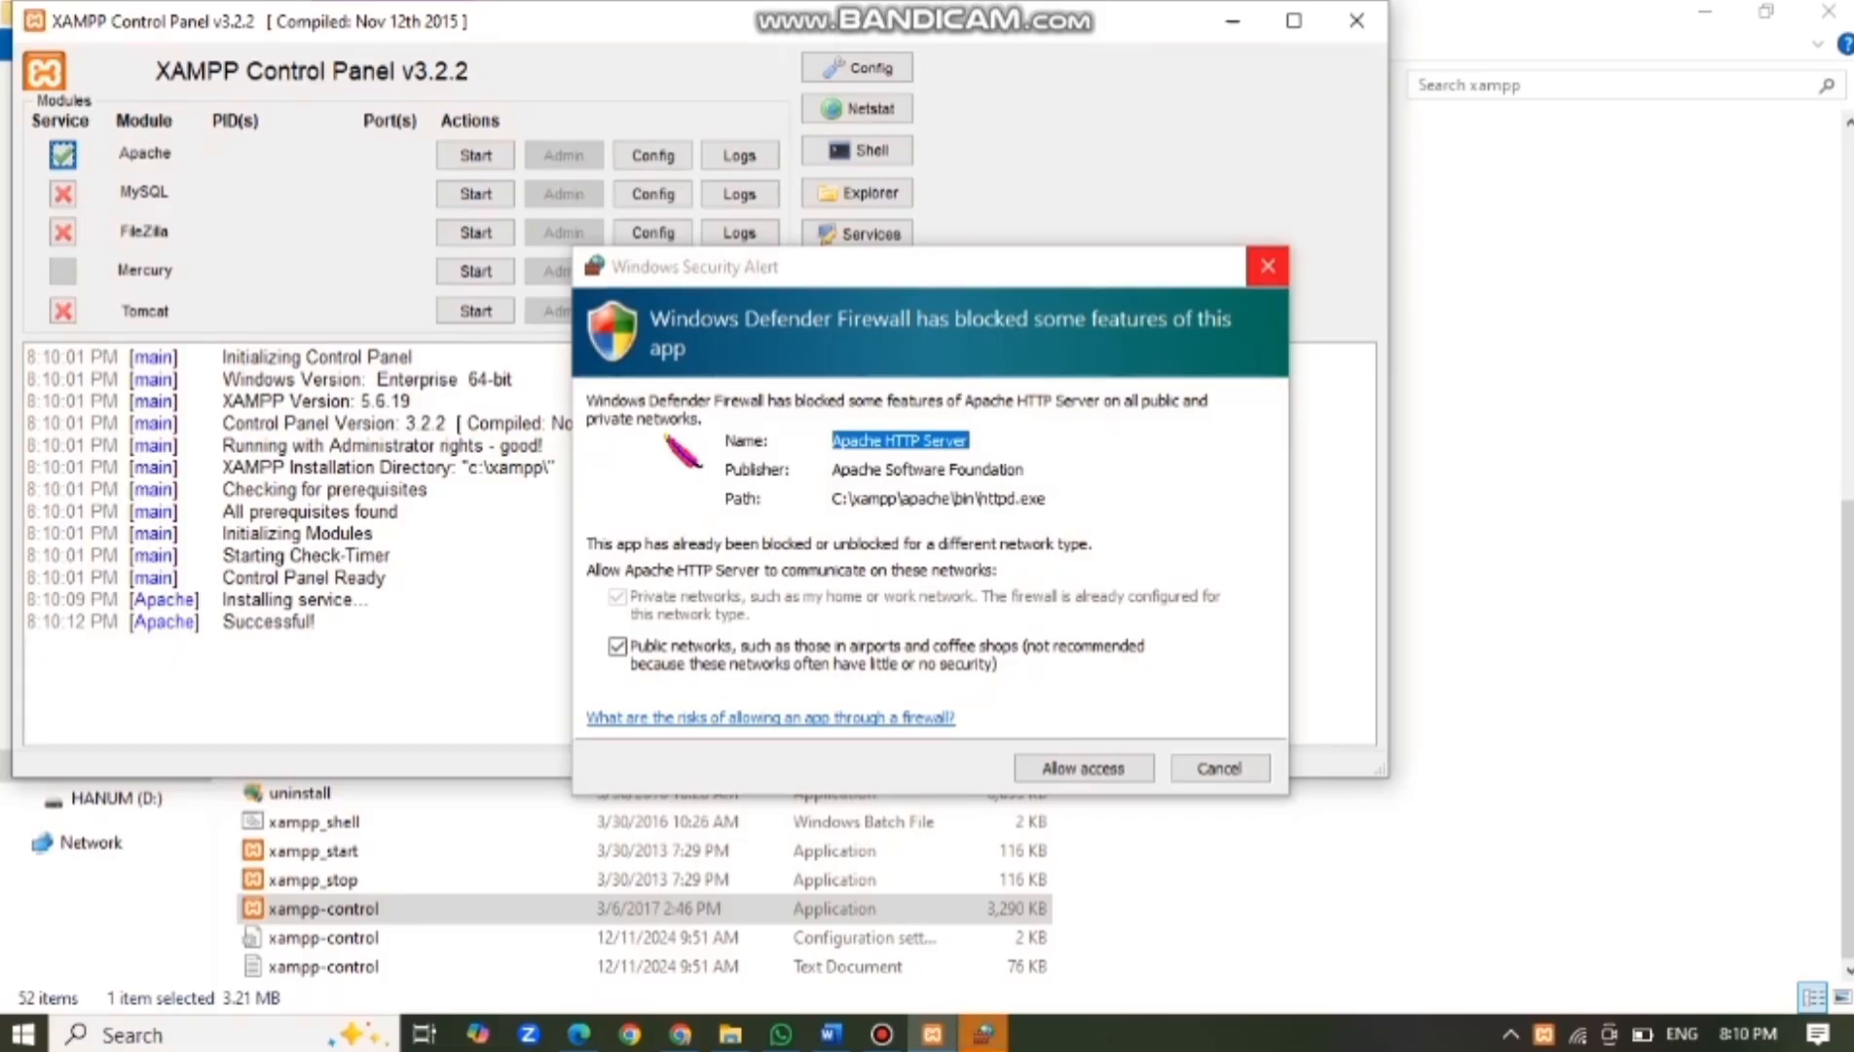
left_click(1083, 768)
left_click(62, 193)
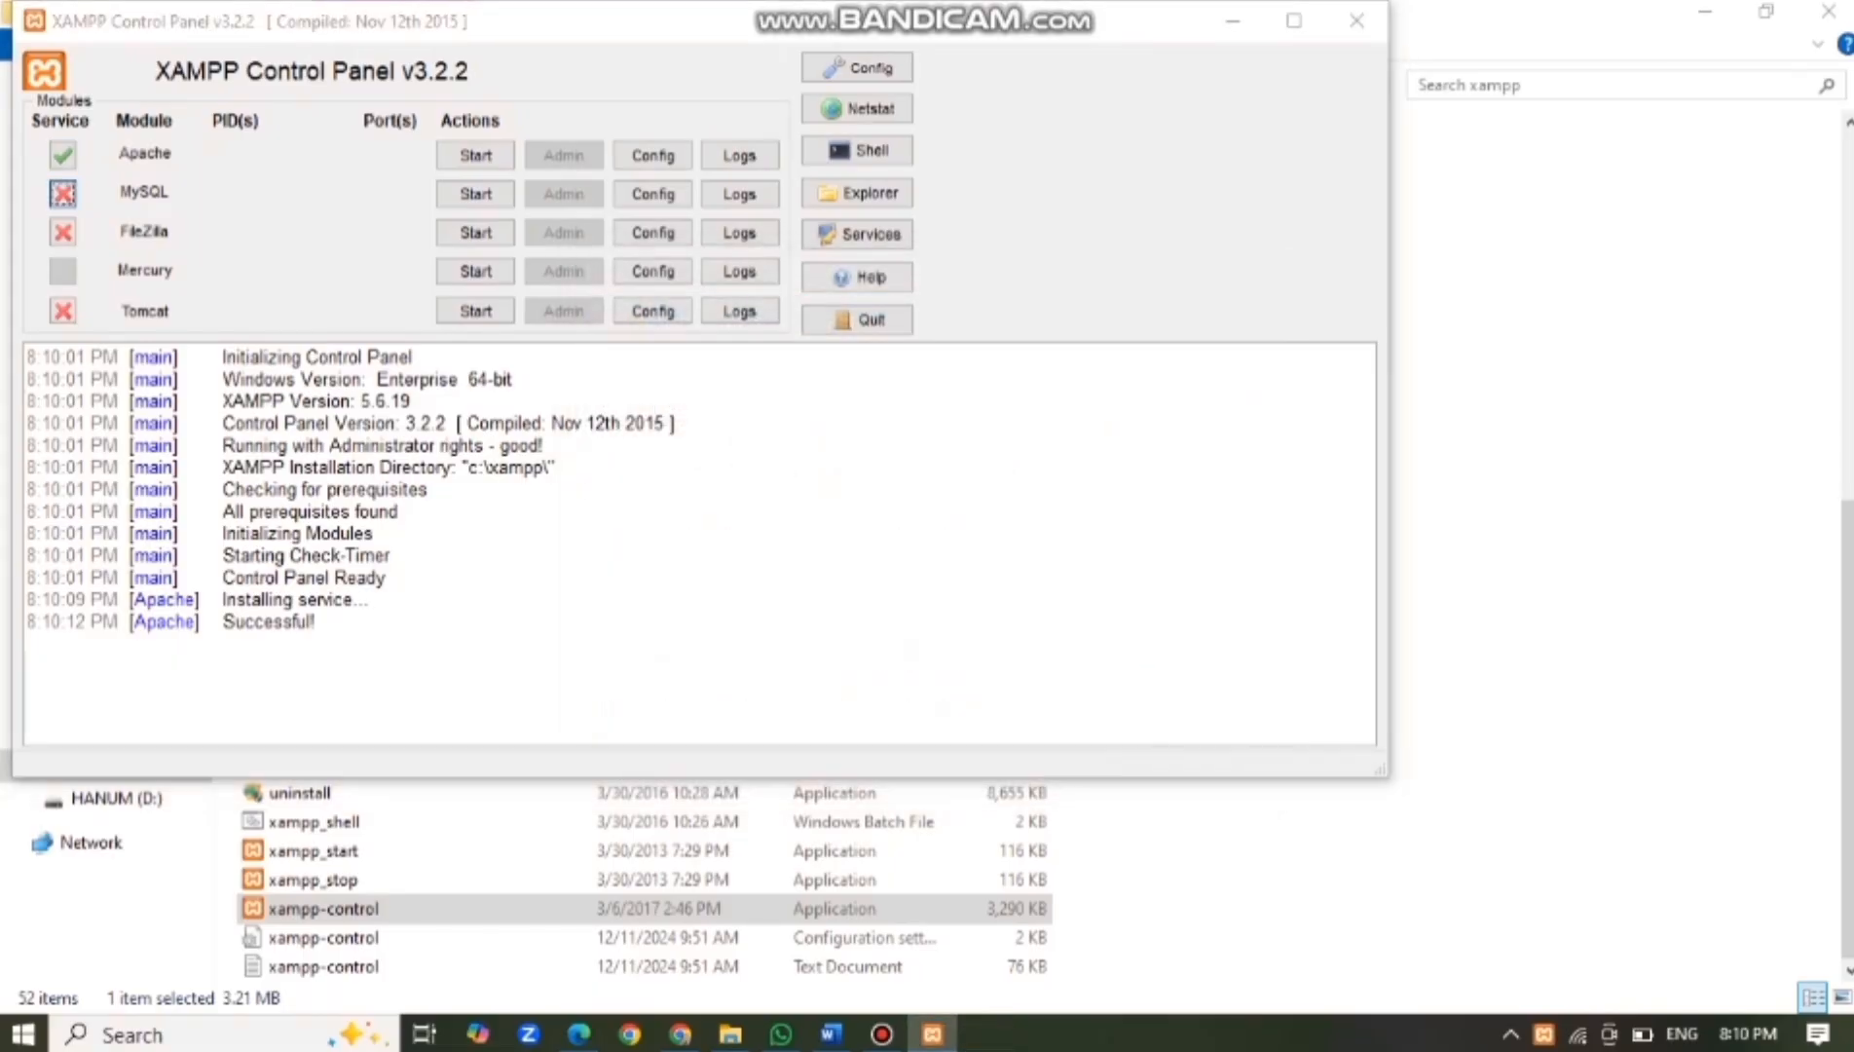
key("Return")
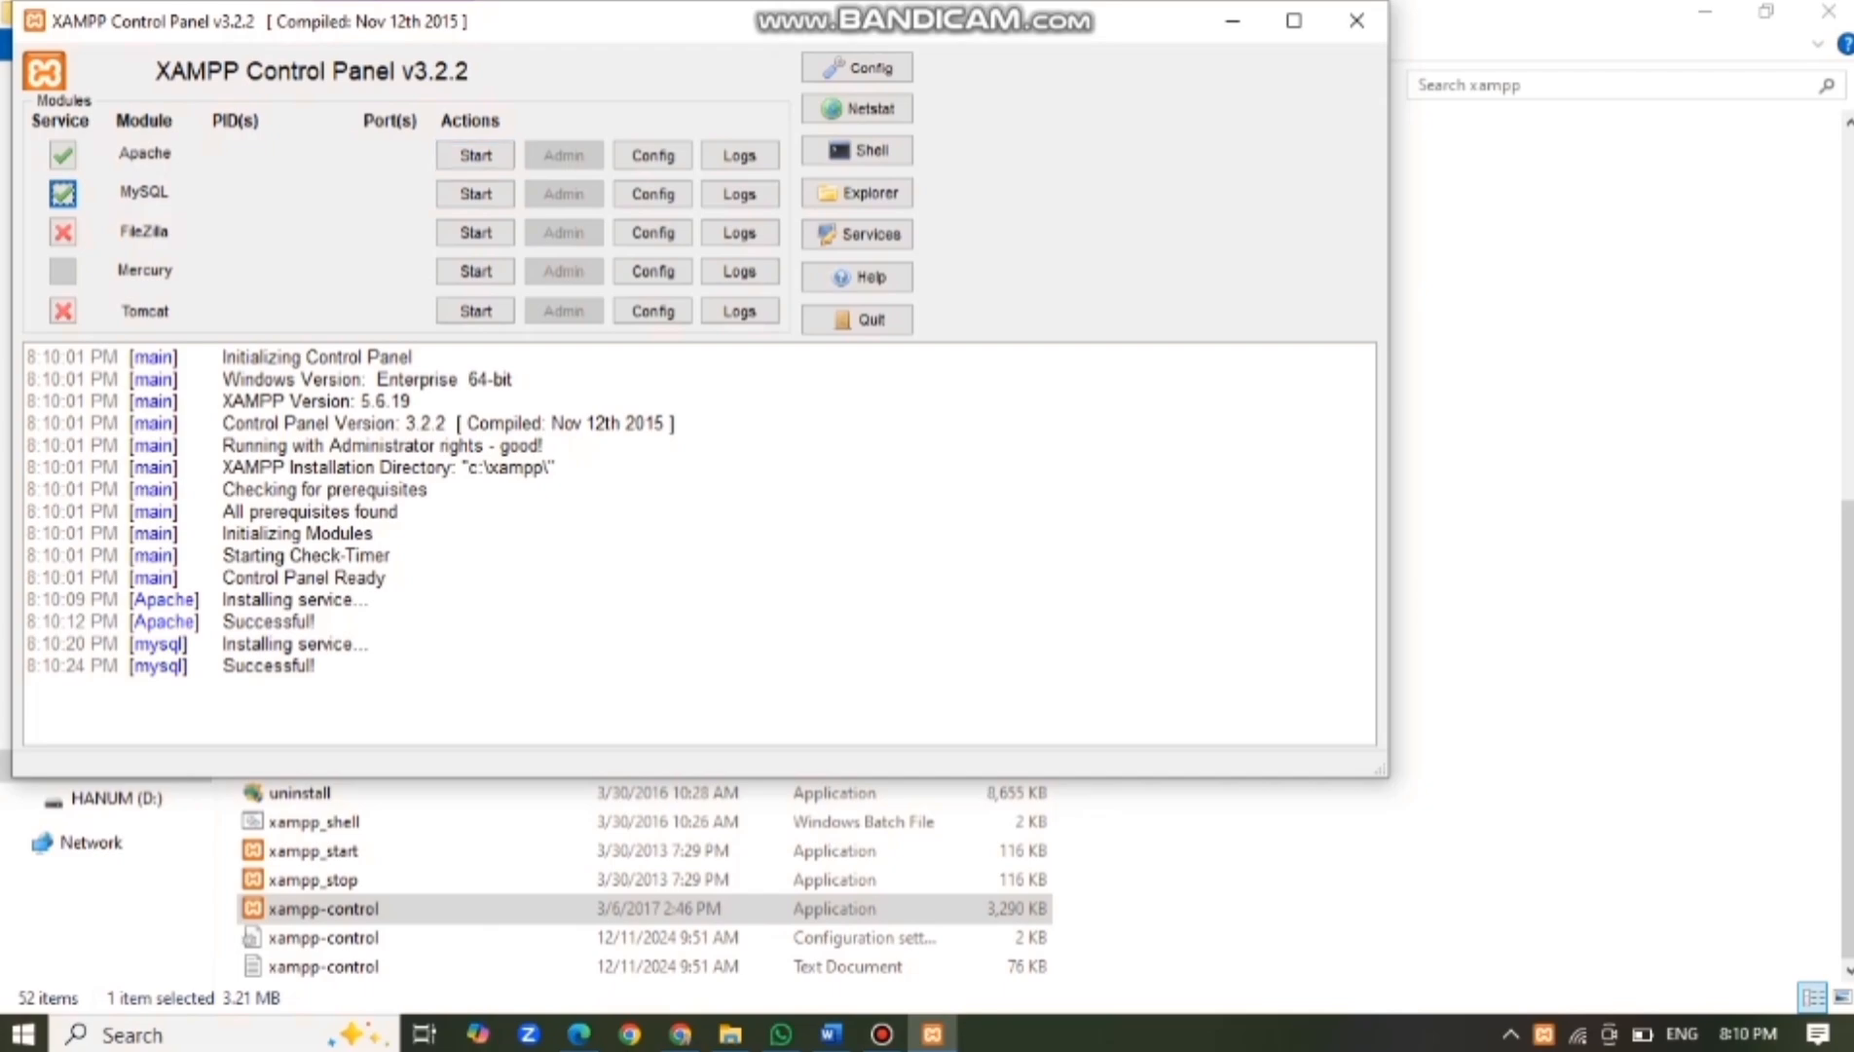
left_click(475, 154)
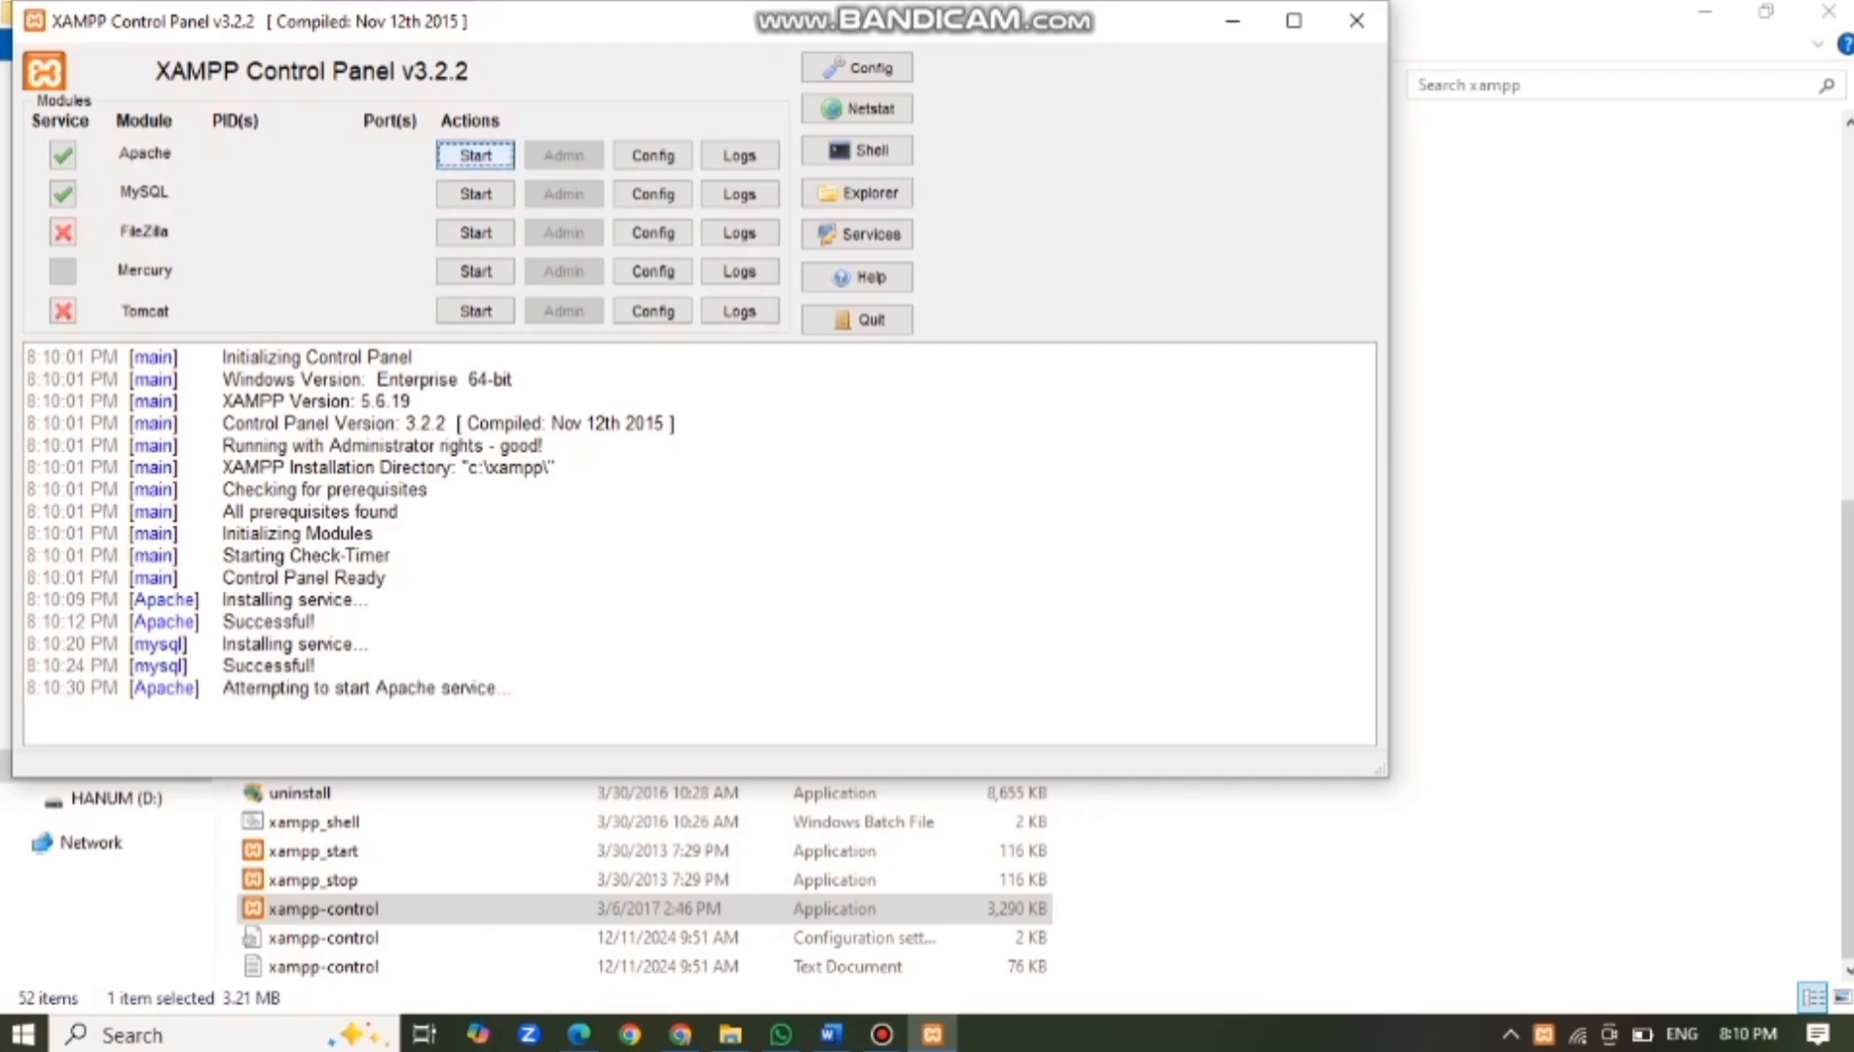
left_click(475, 193)
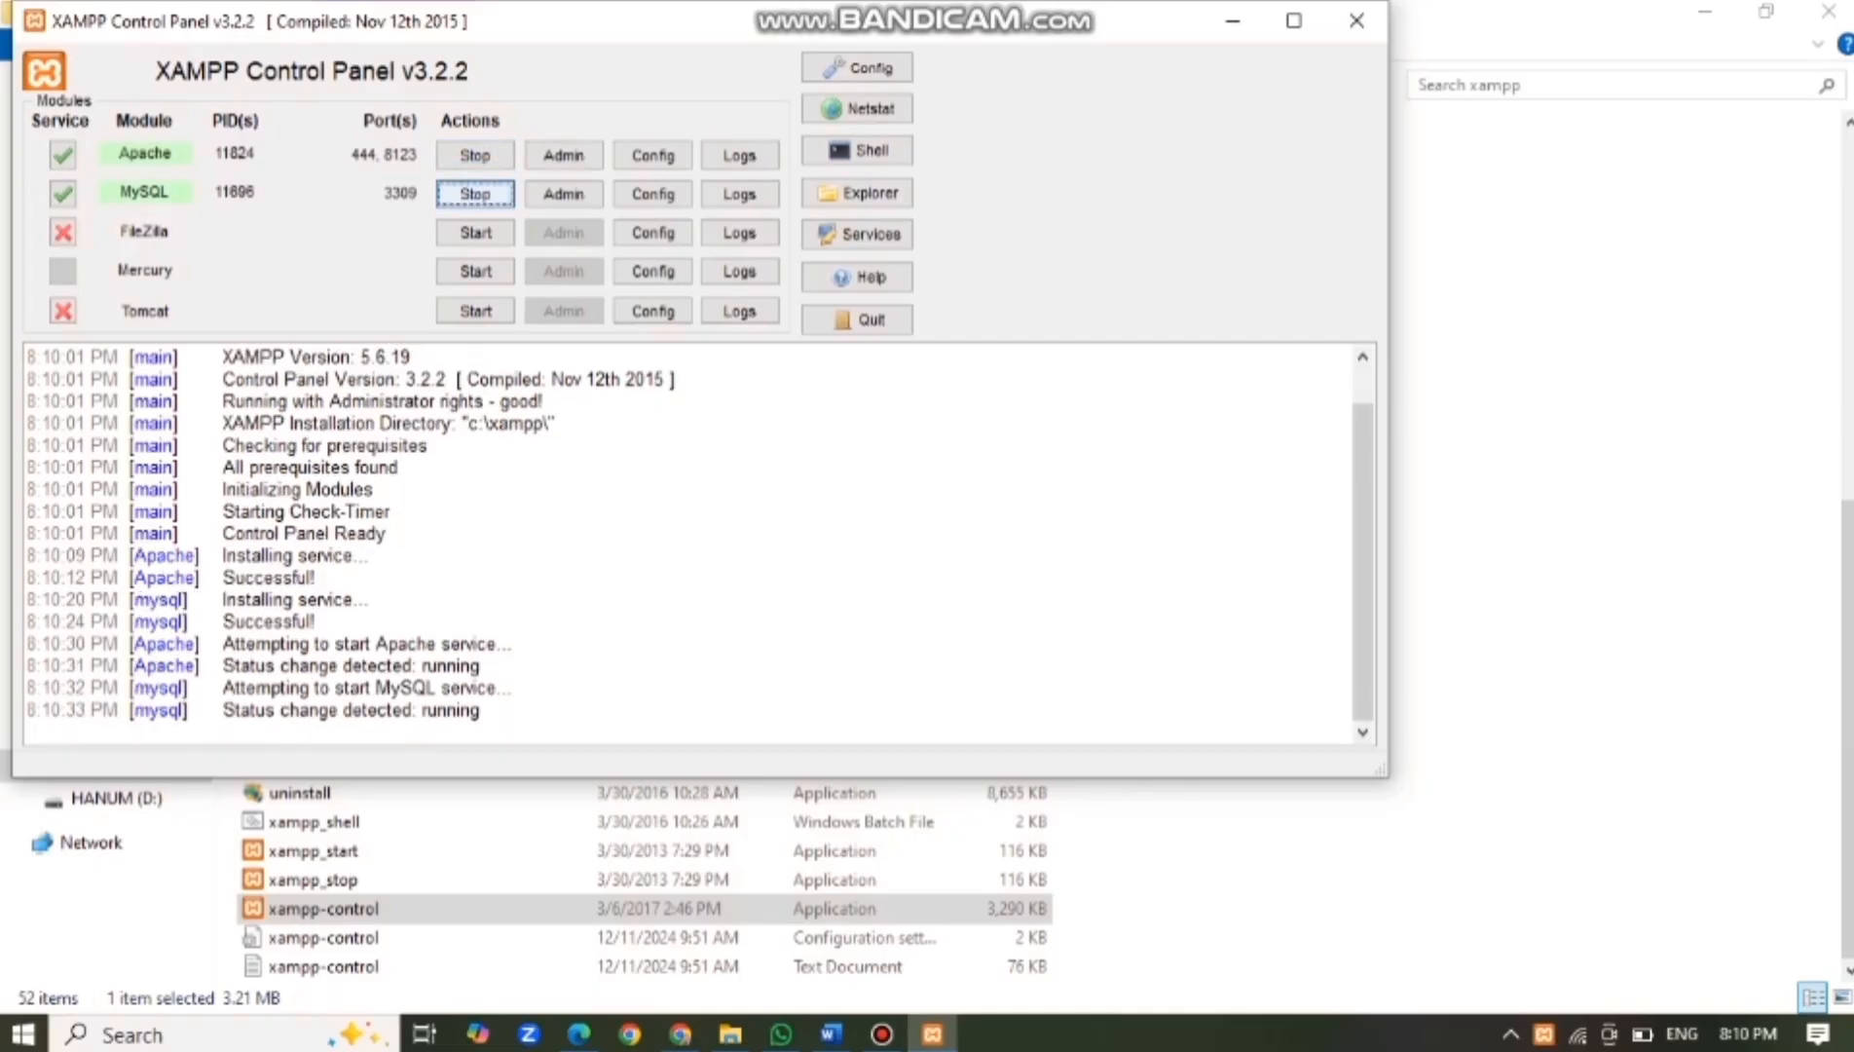
Hide XAMPP and load localhost:8123/inlislite3 in a new Chrome tab.
left_click(1232, 20)
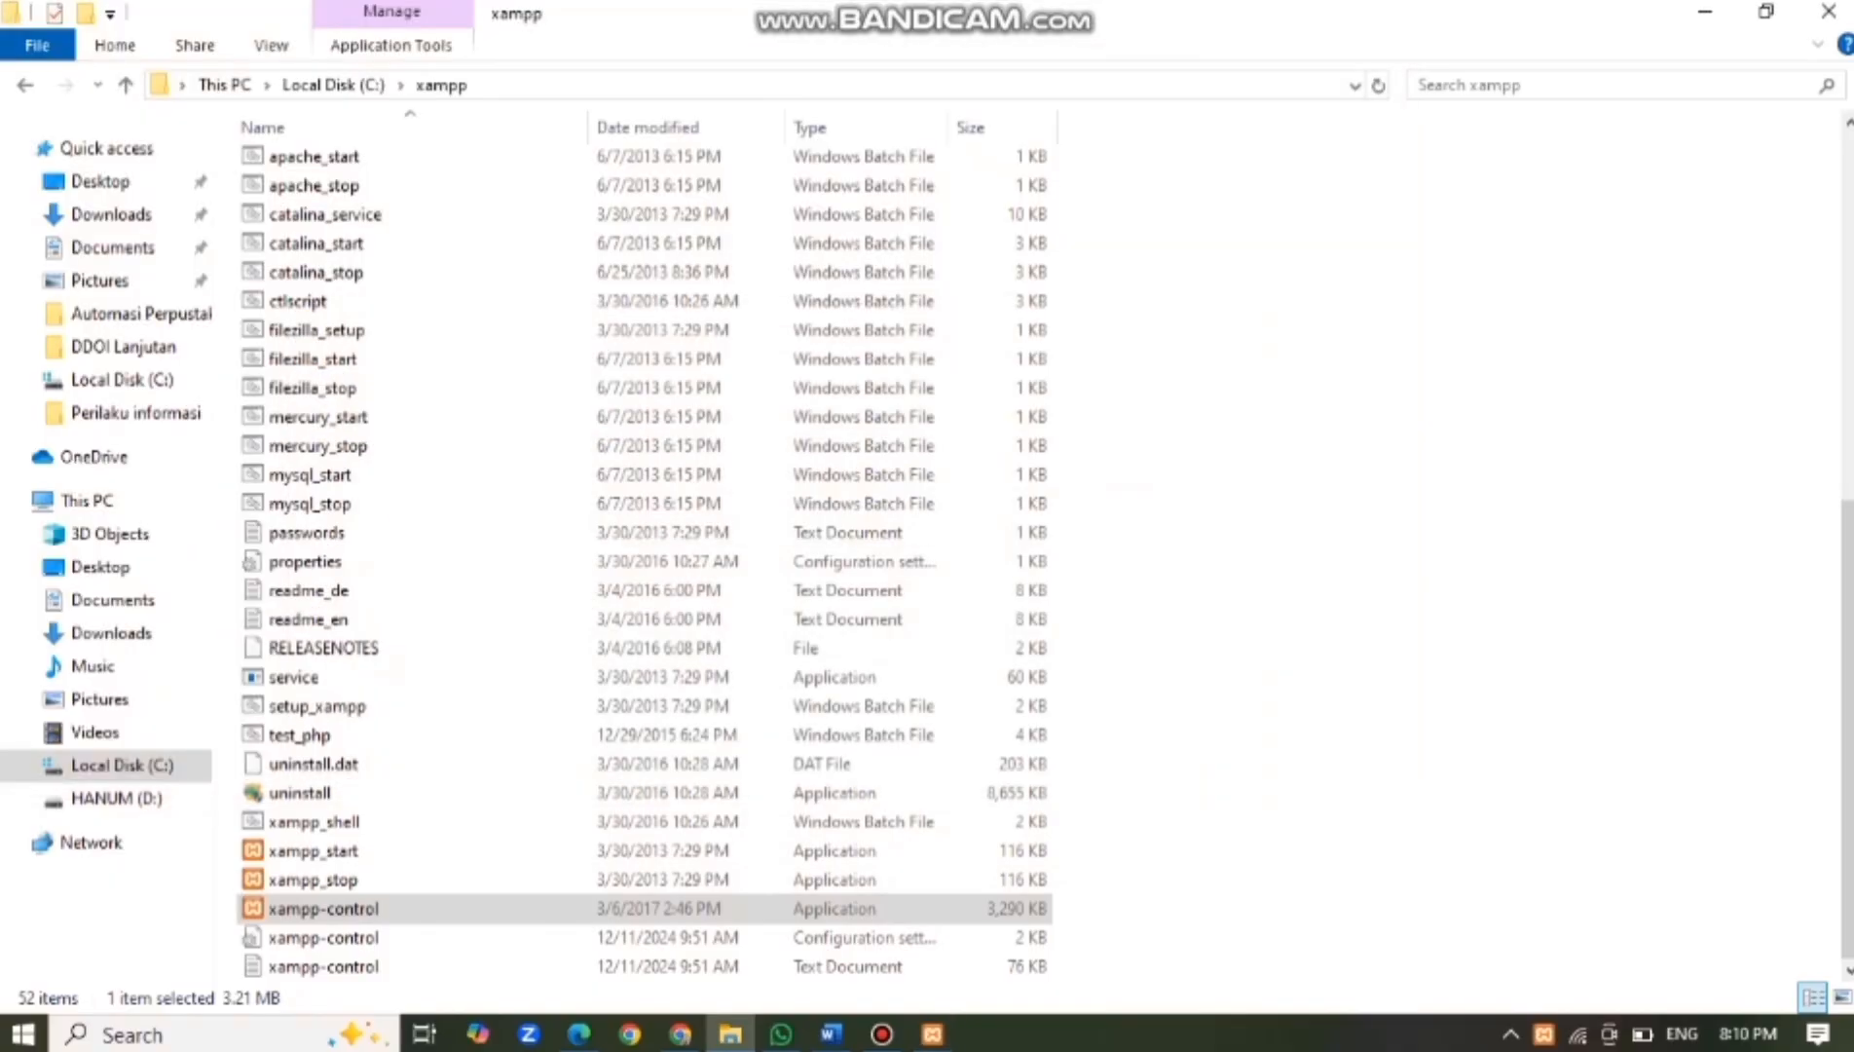
mouse_move(680, 1034)
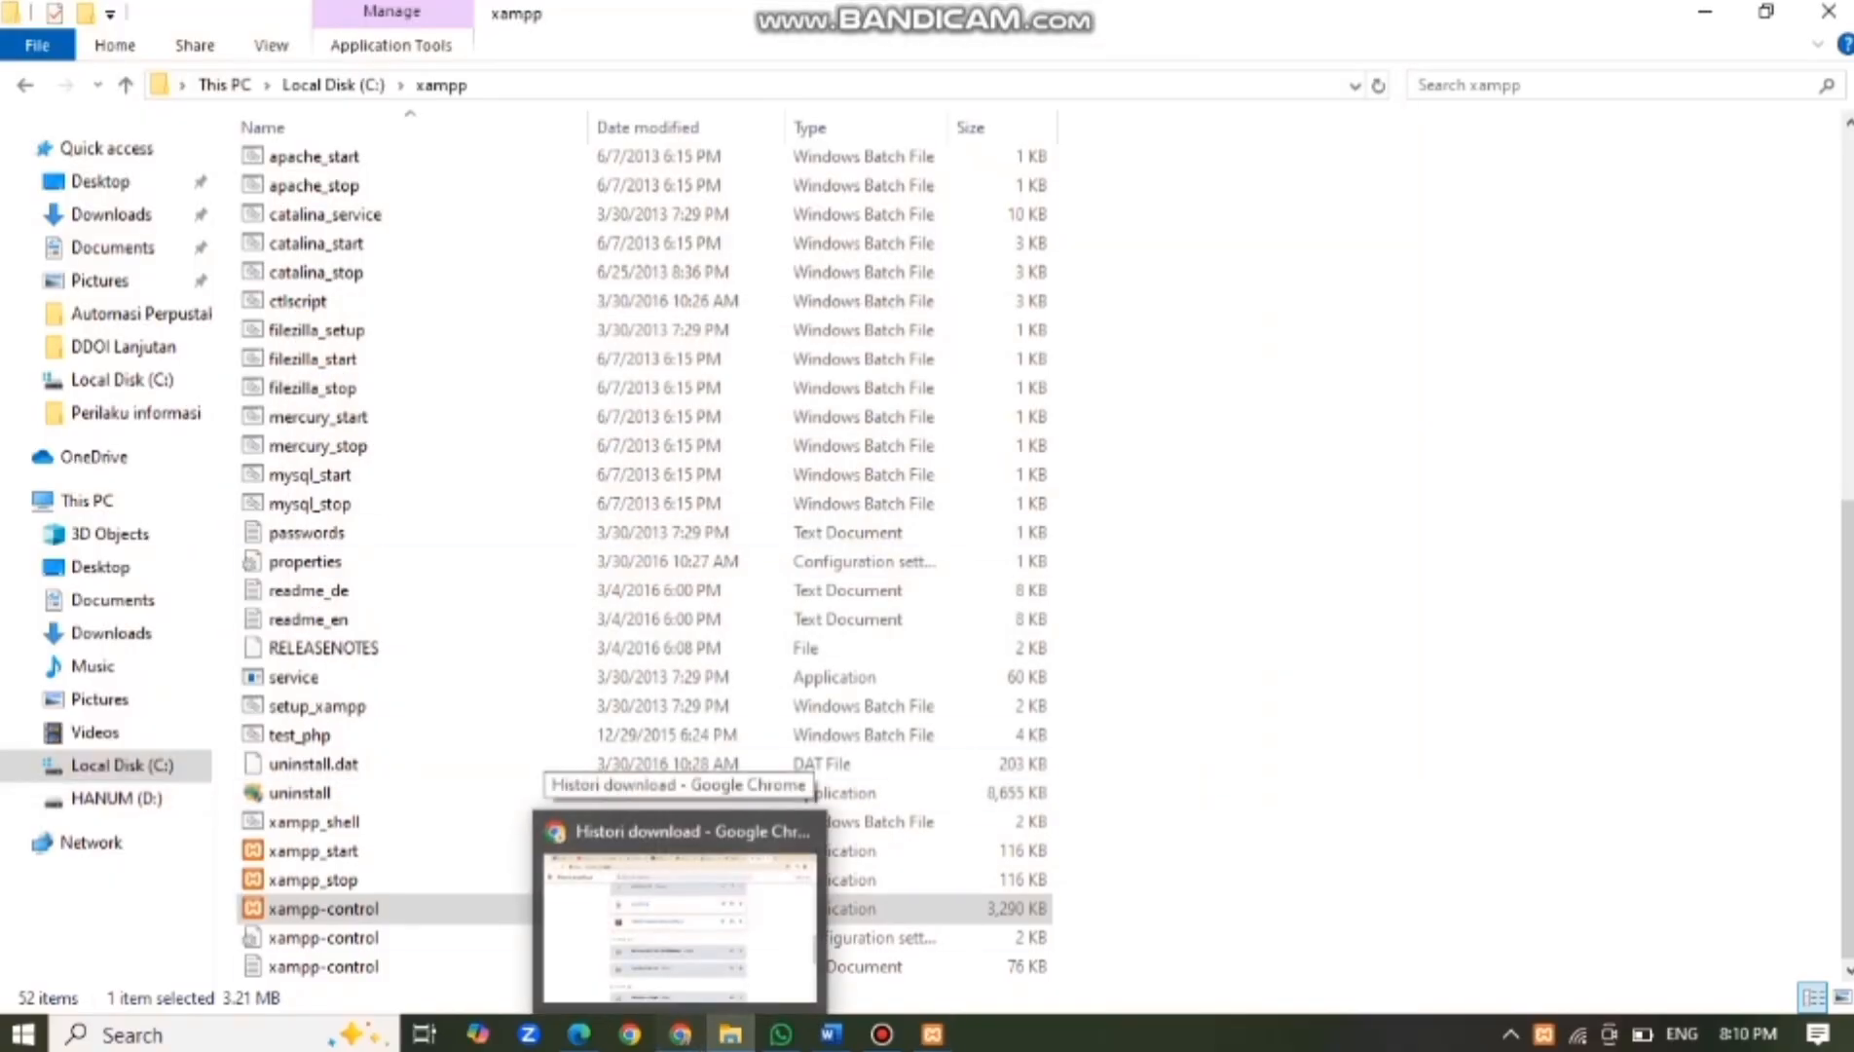
left_click(678, 925)
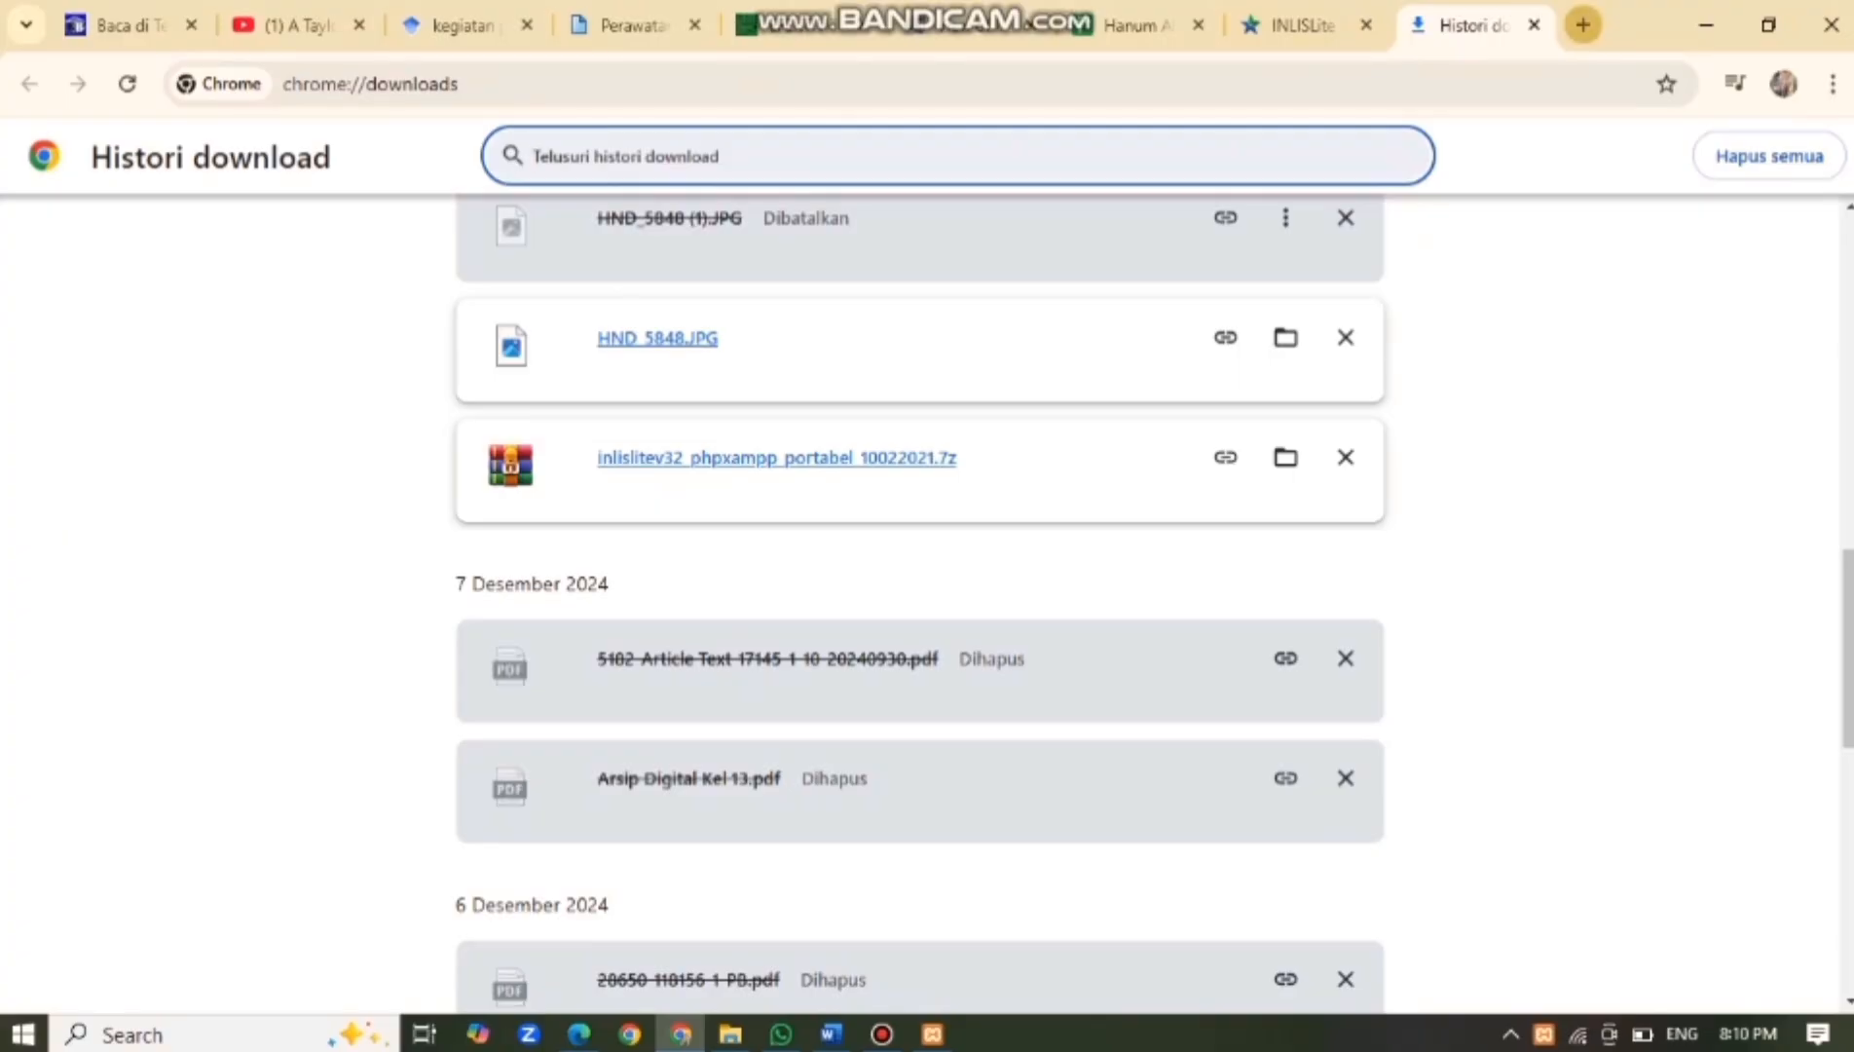
left_click(1583, 24)
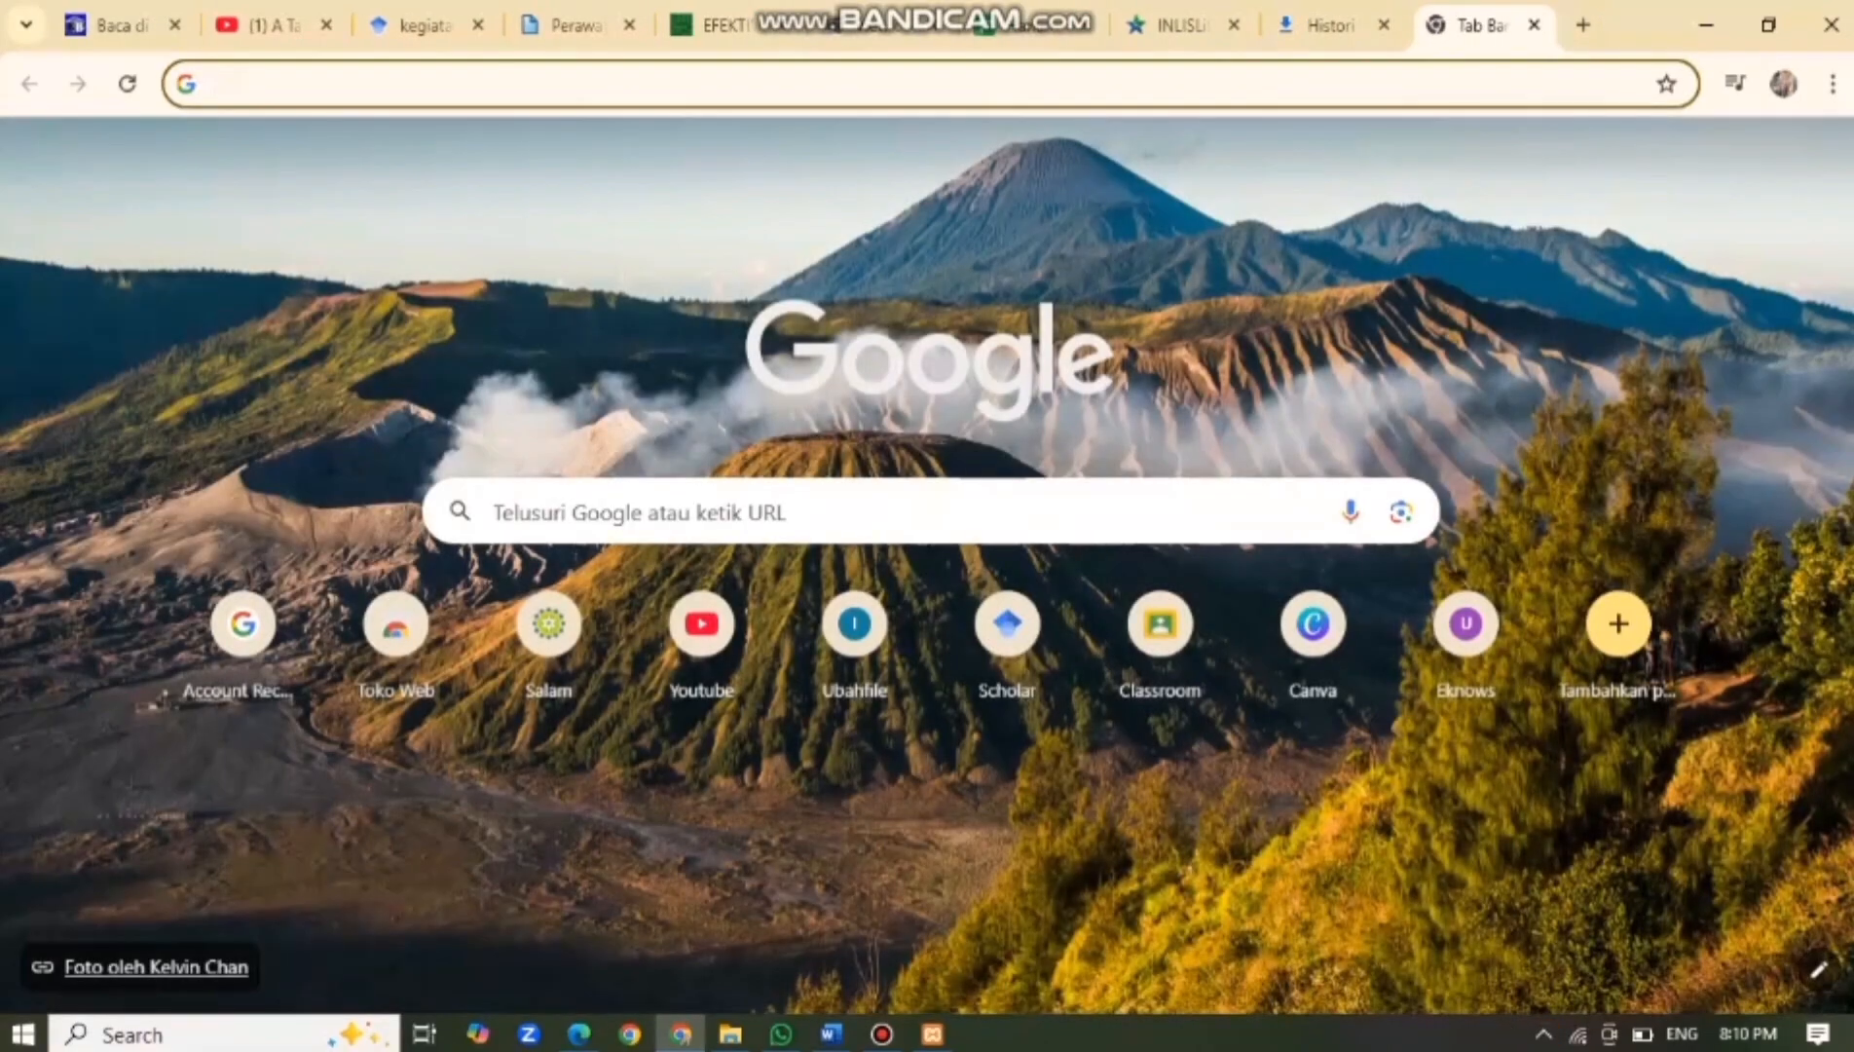
type("loca")
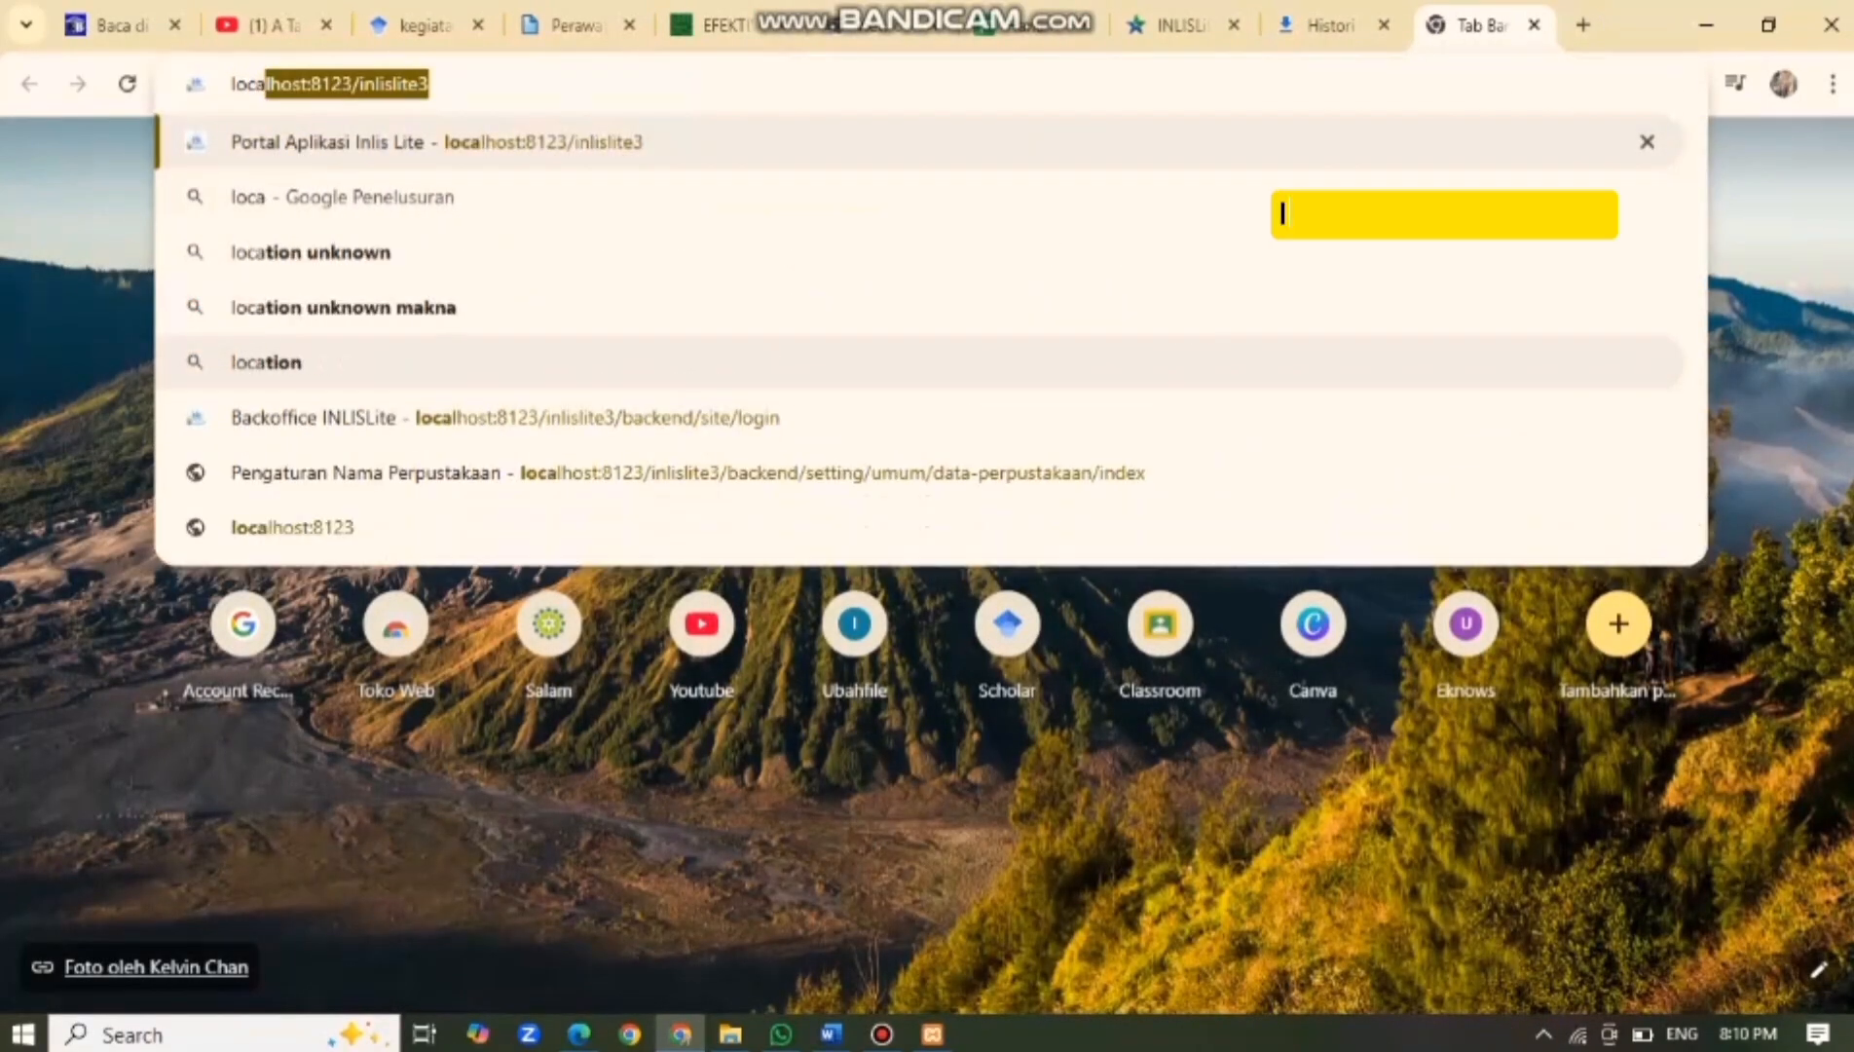
type("lh")
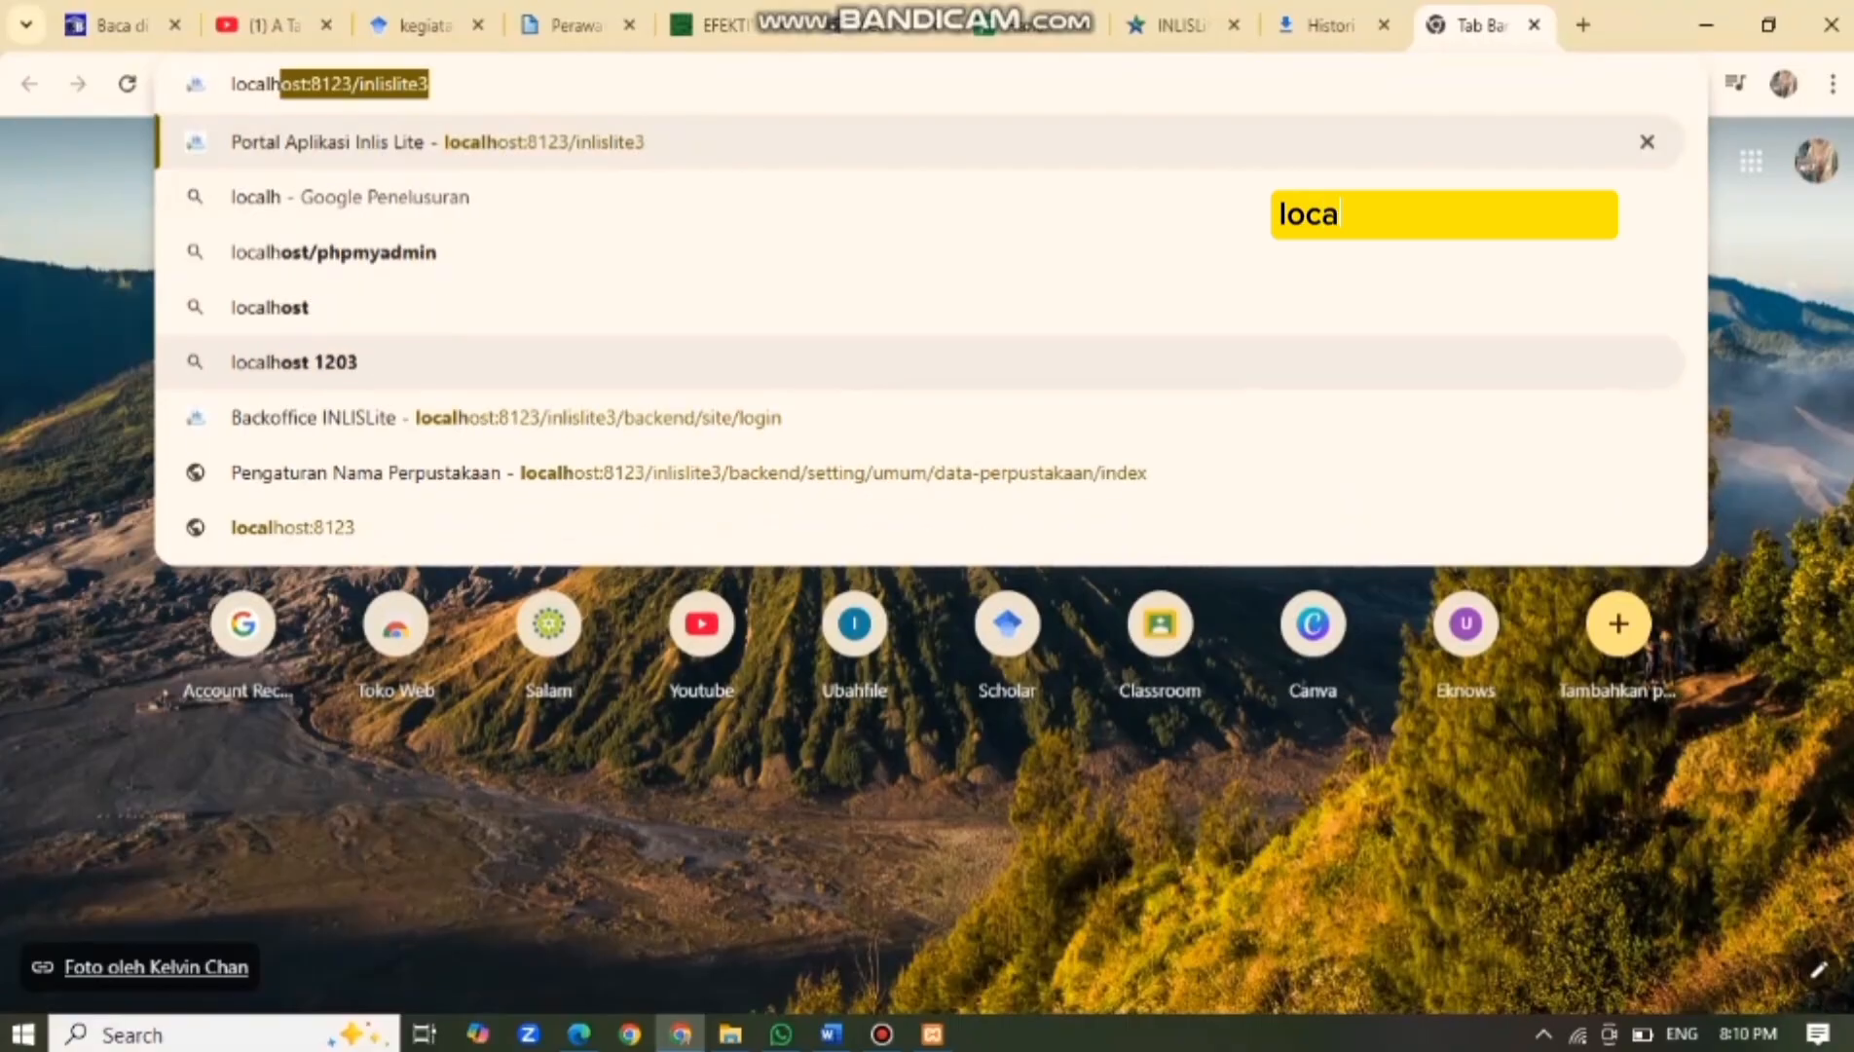
type("ost")
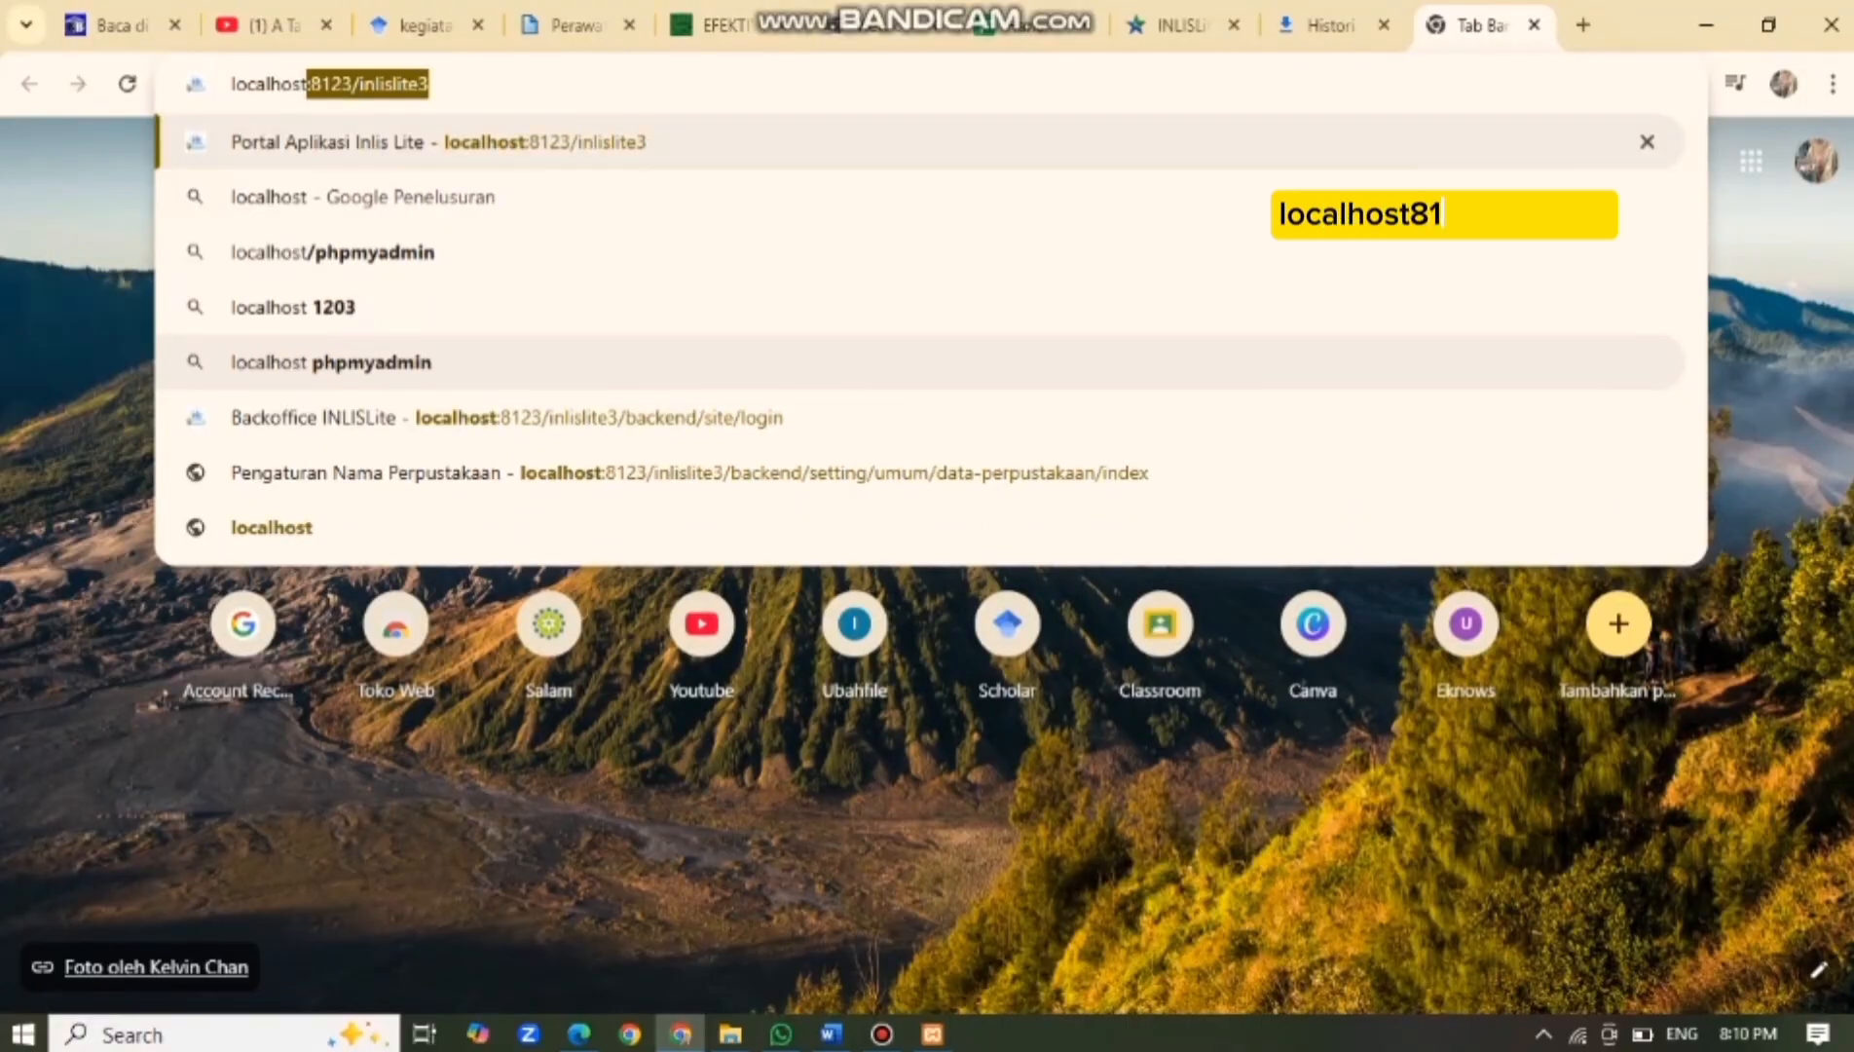
type(":81")
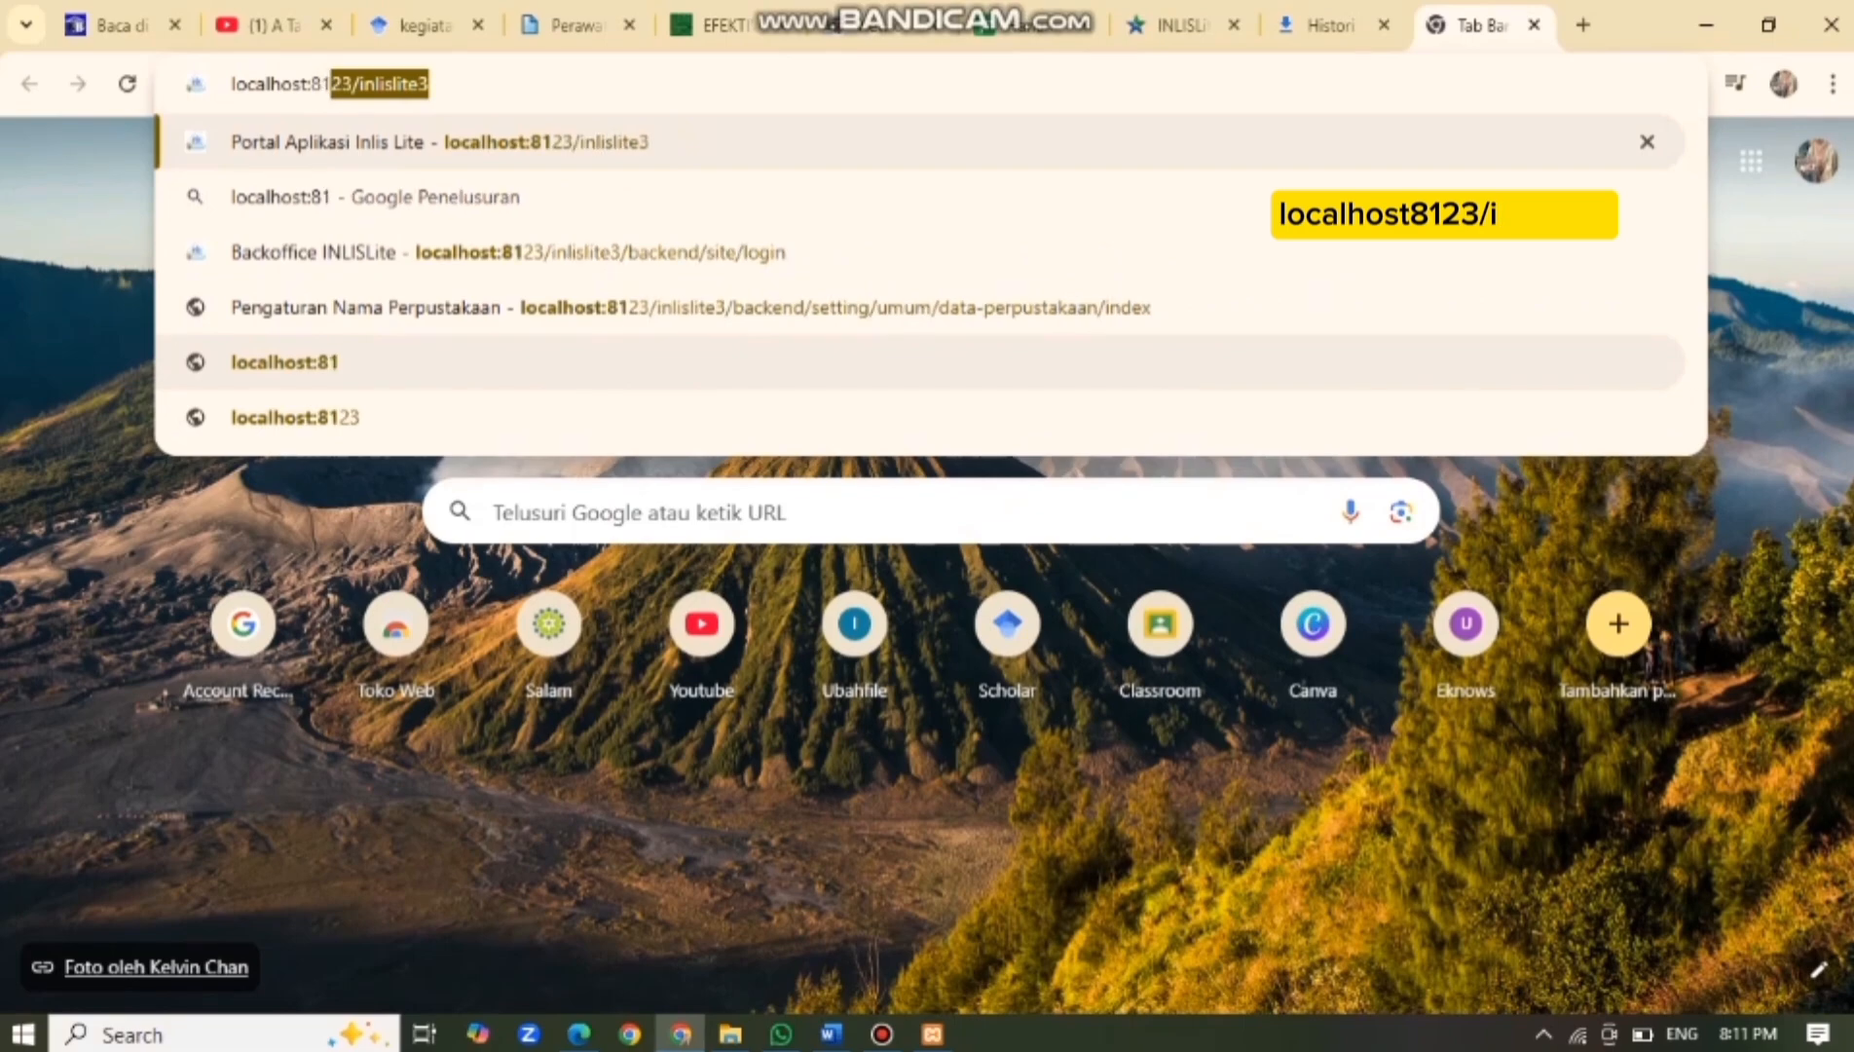
type("23")
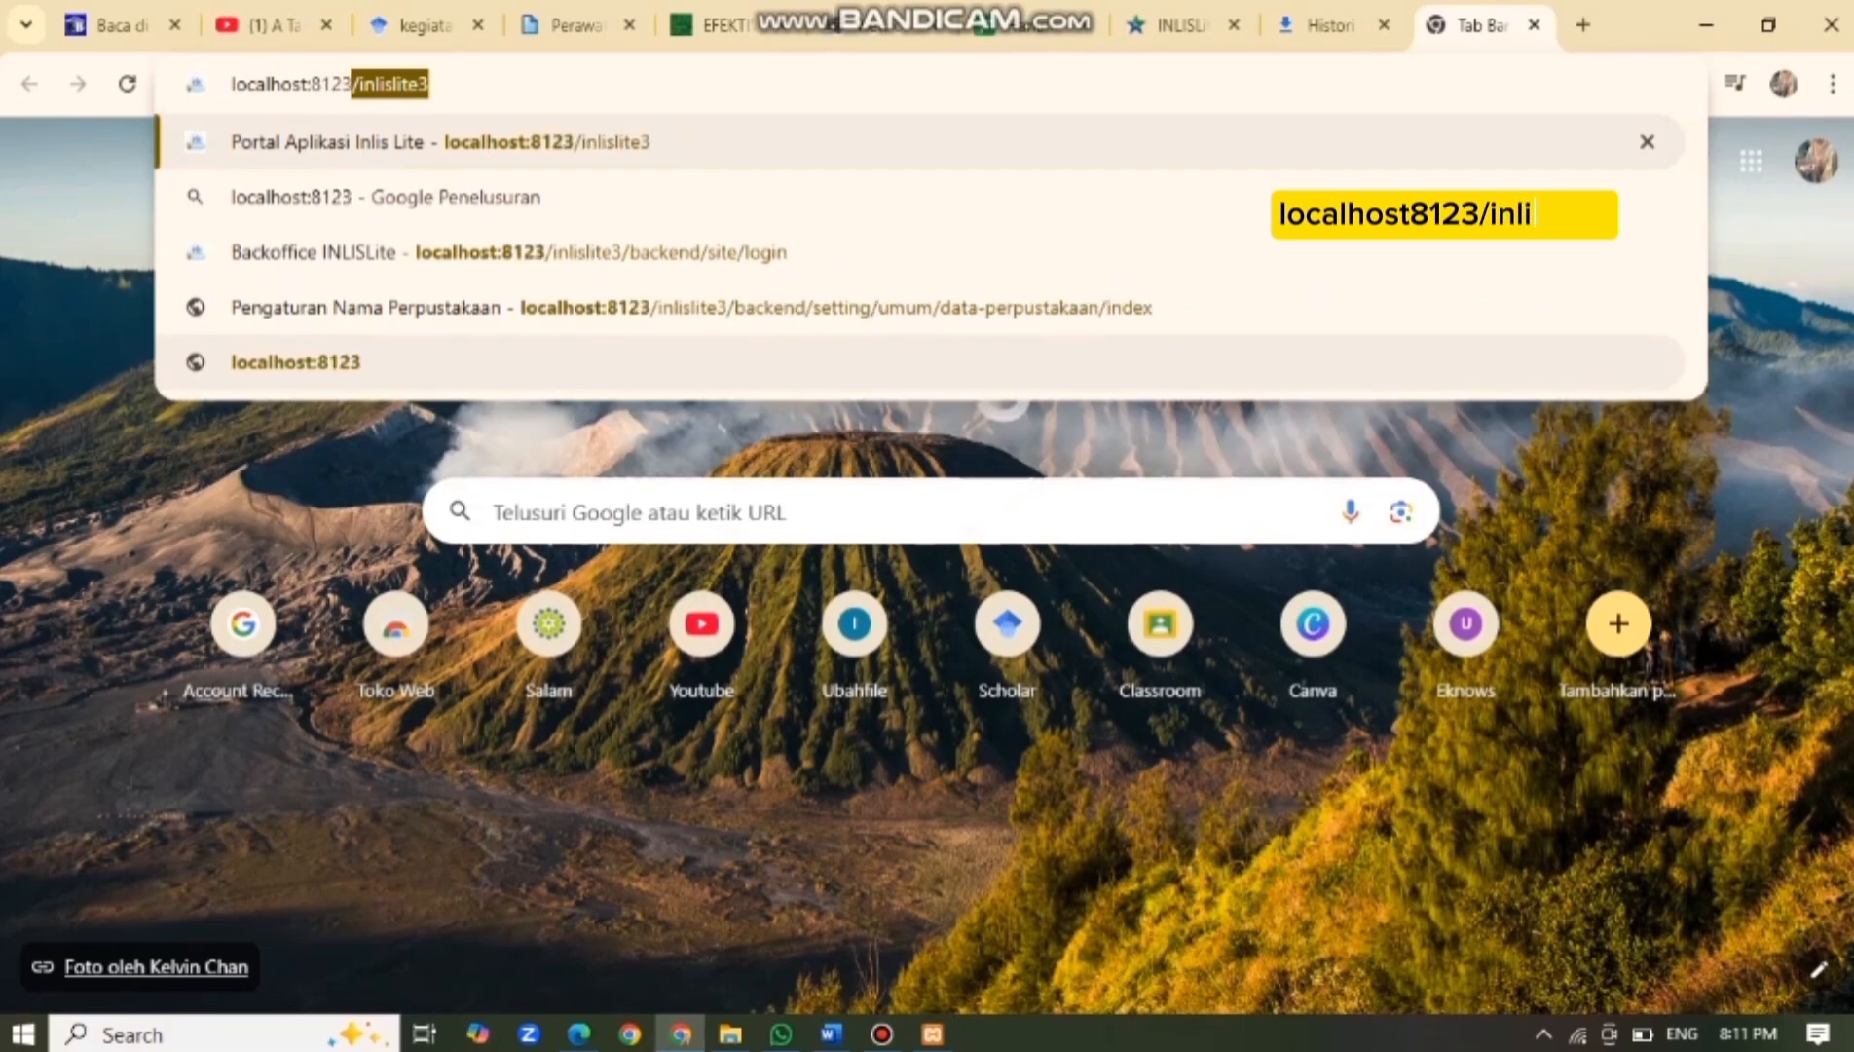
type("/")
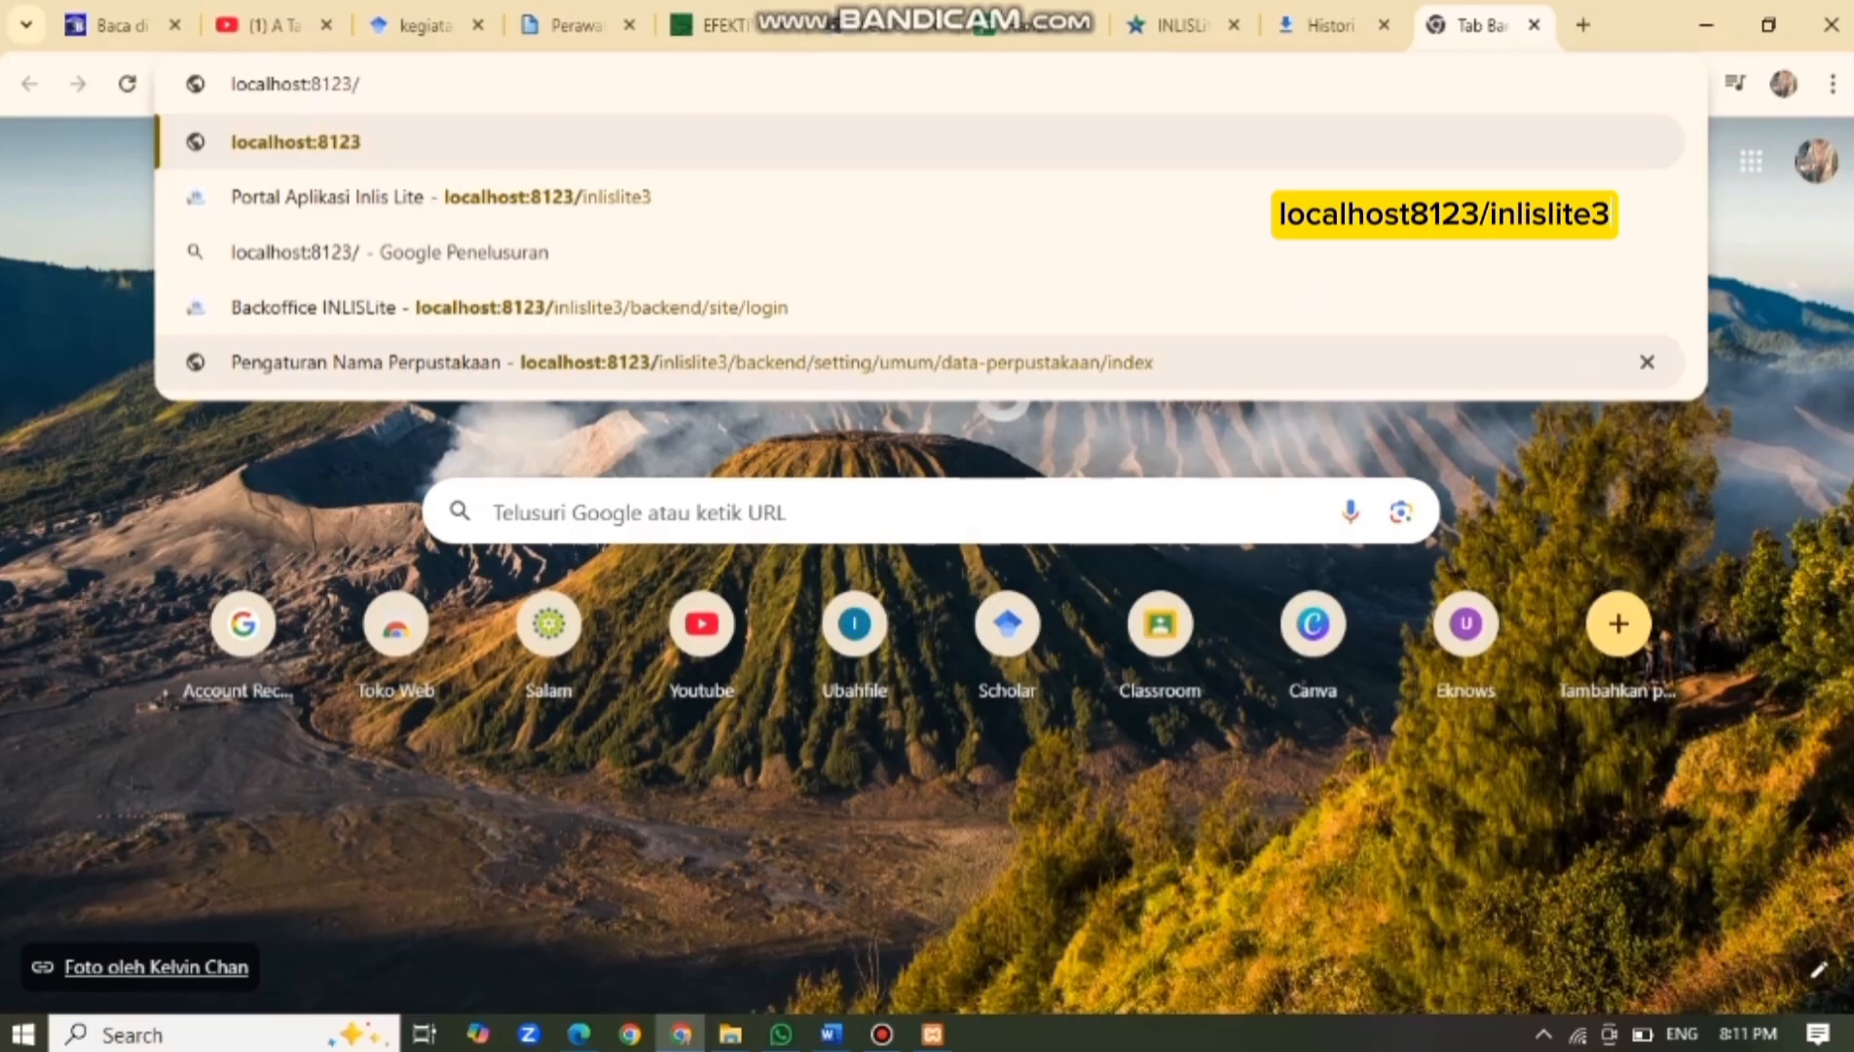
type("in")
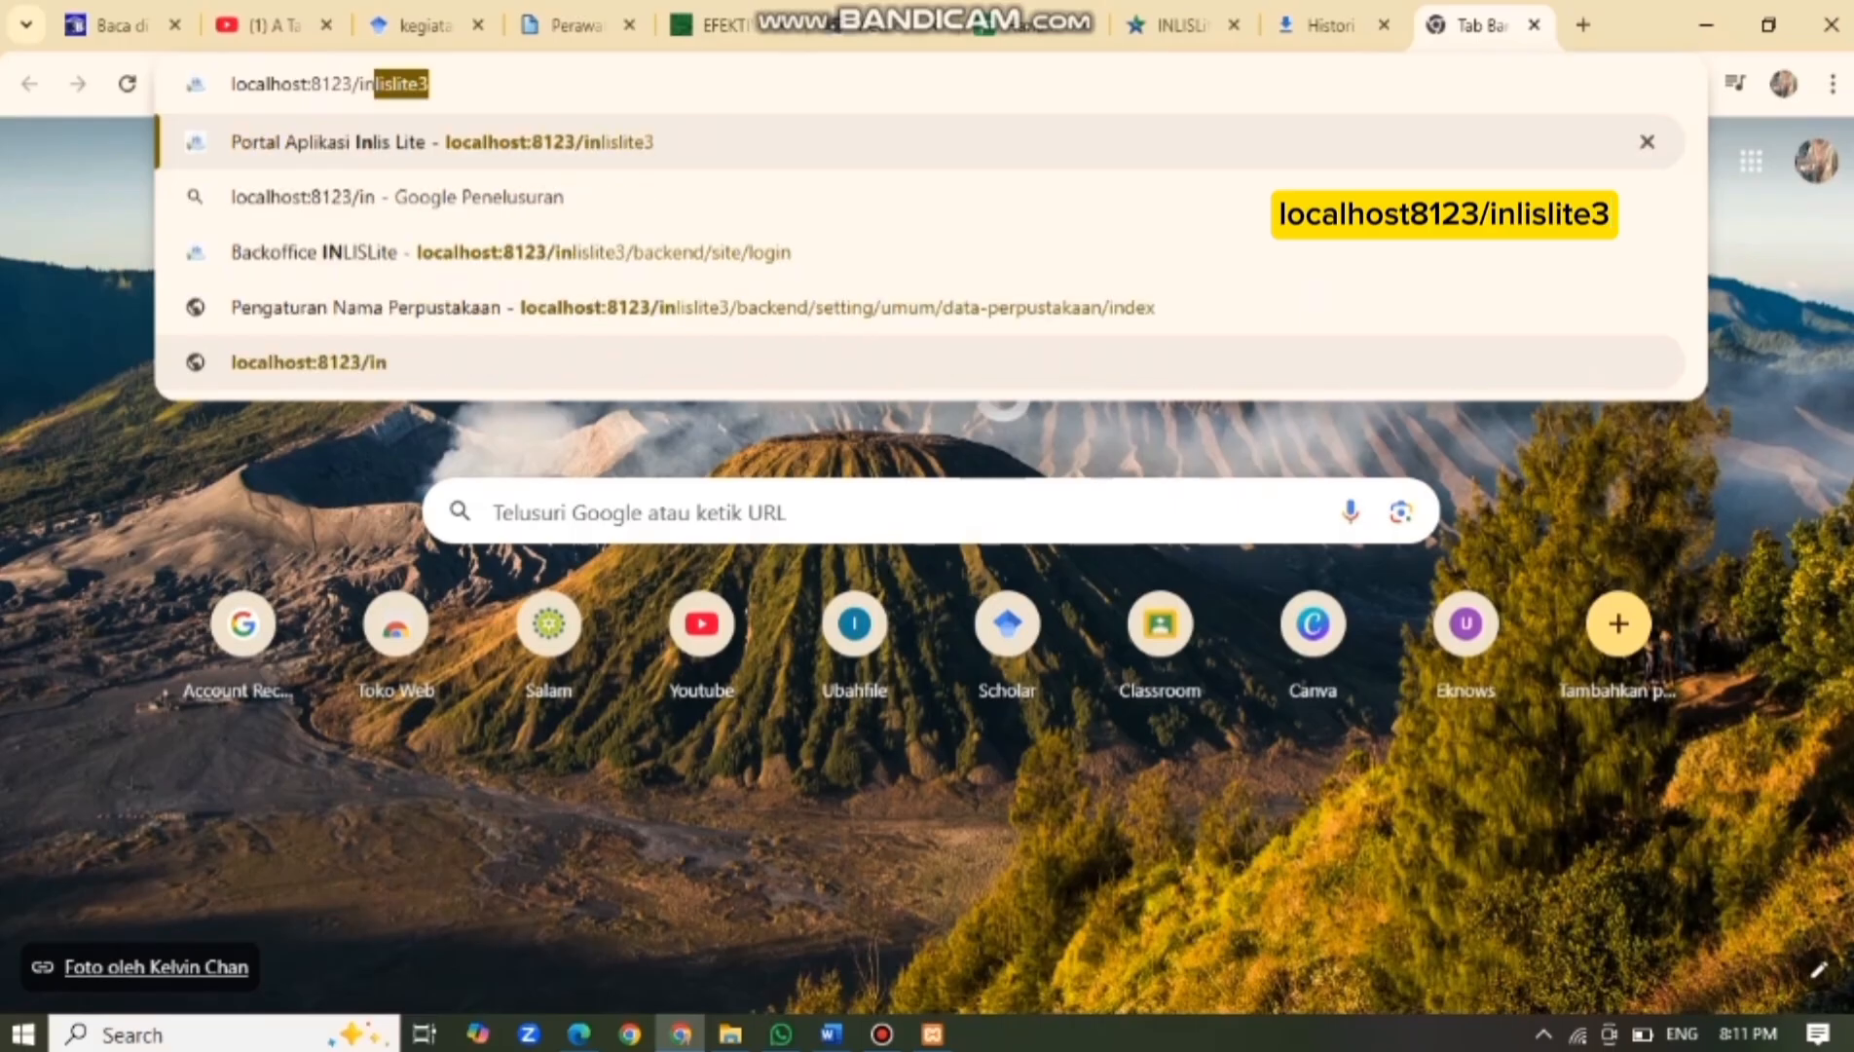
key("Return")
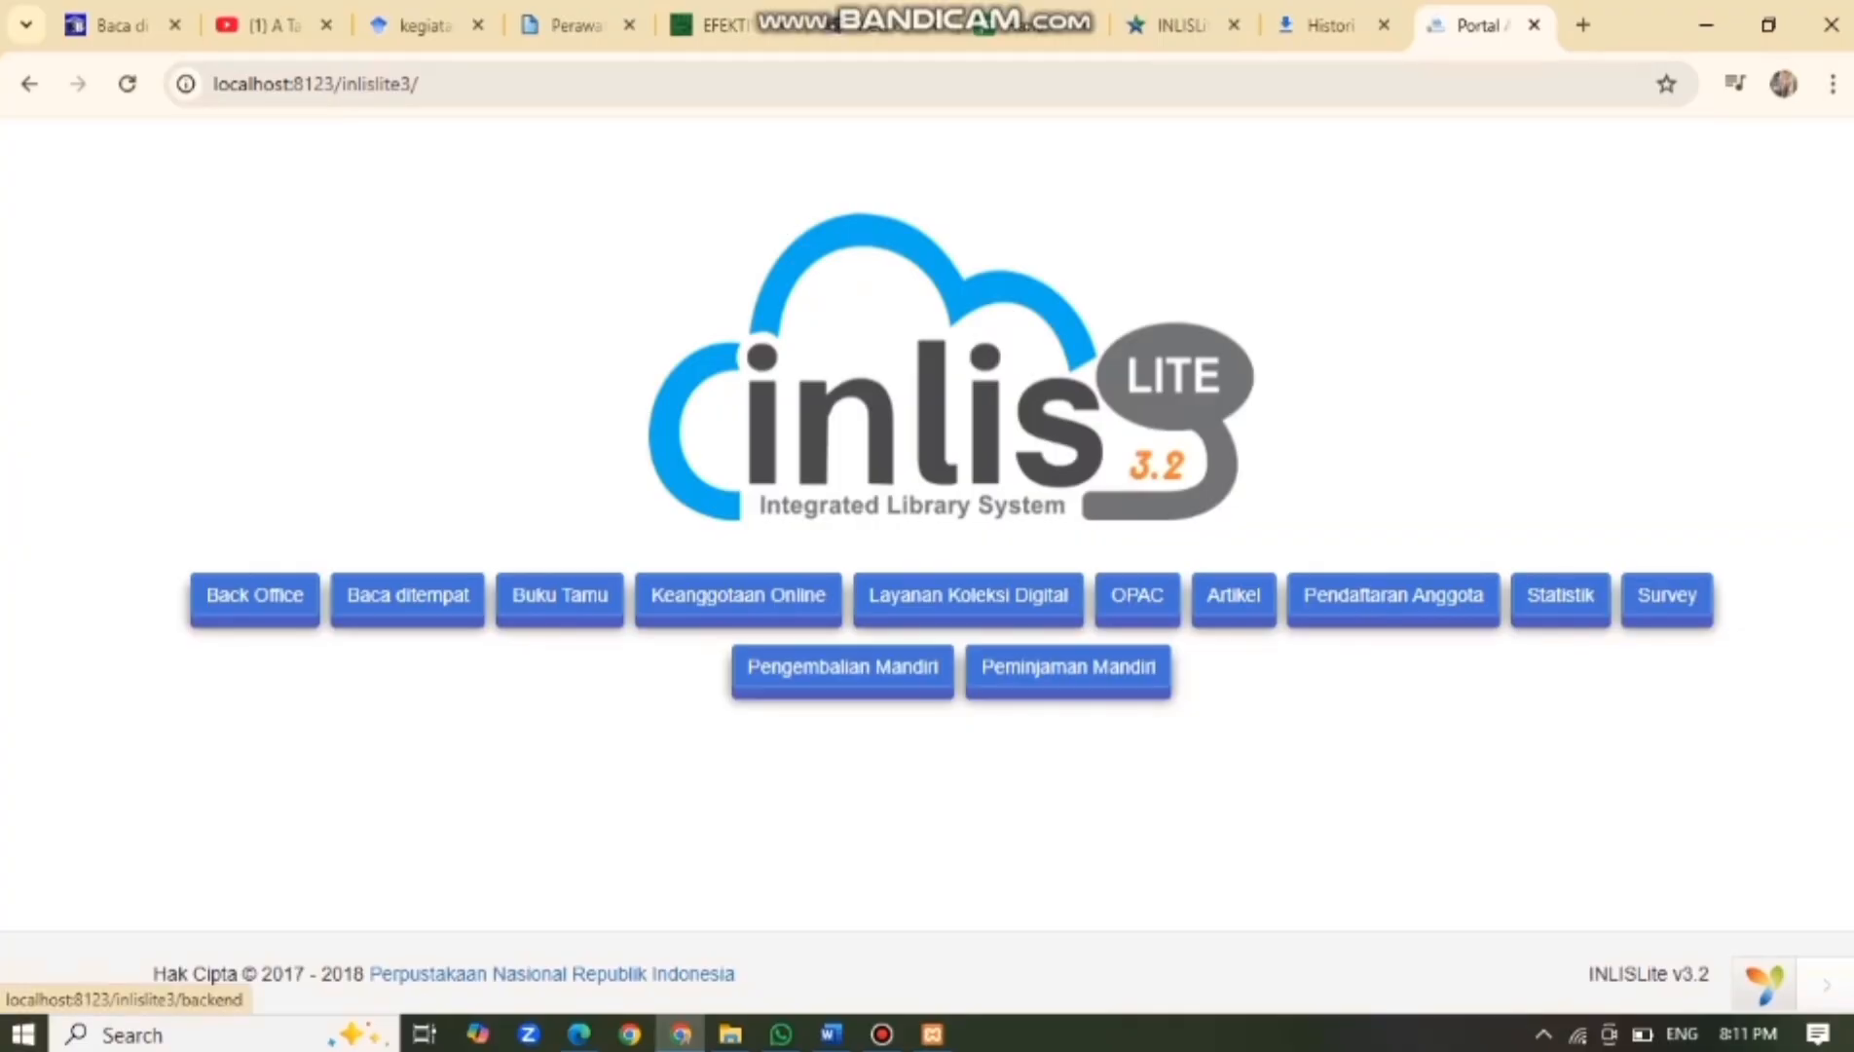
Open the Back Office login and submit the saved username and the account password.
left_click(255, 595)
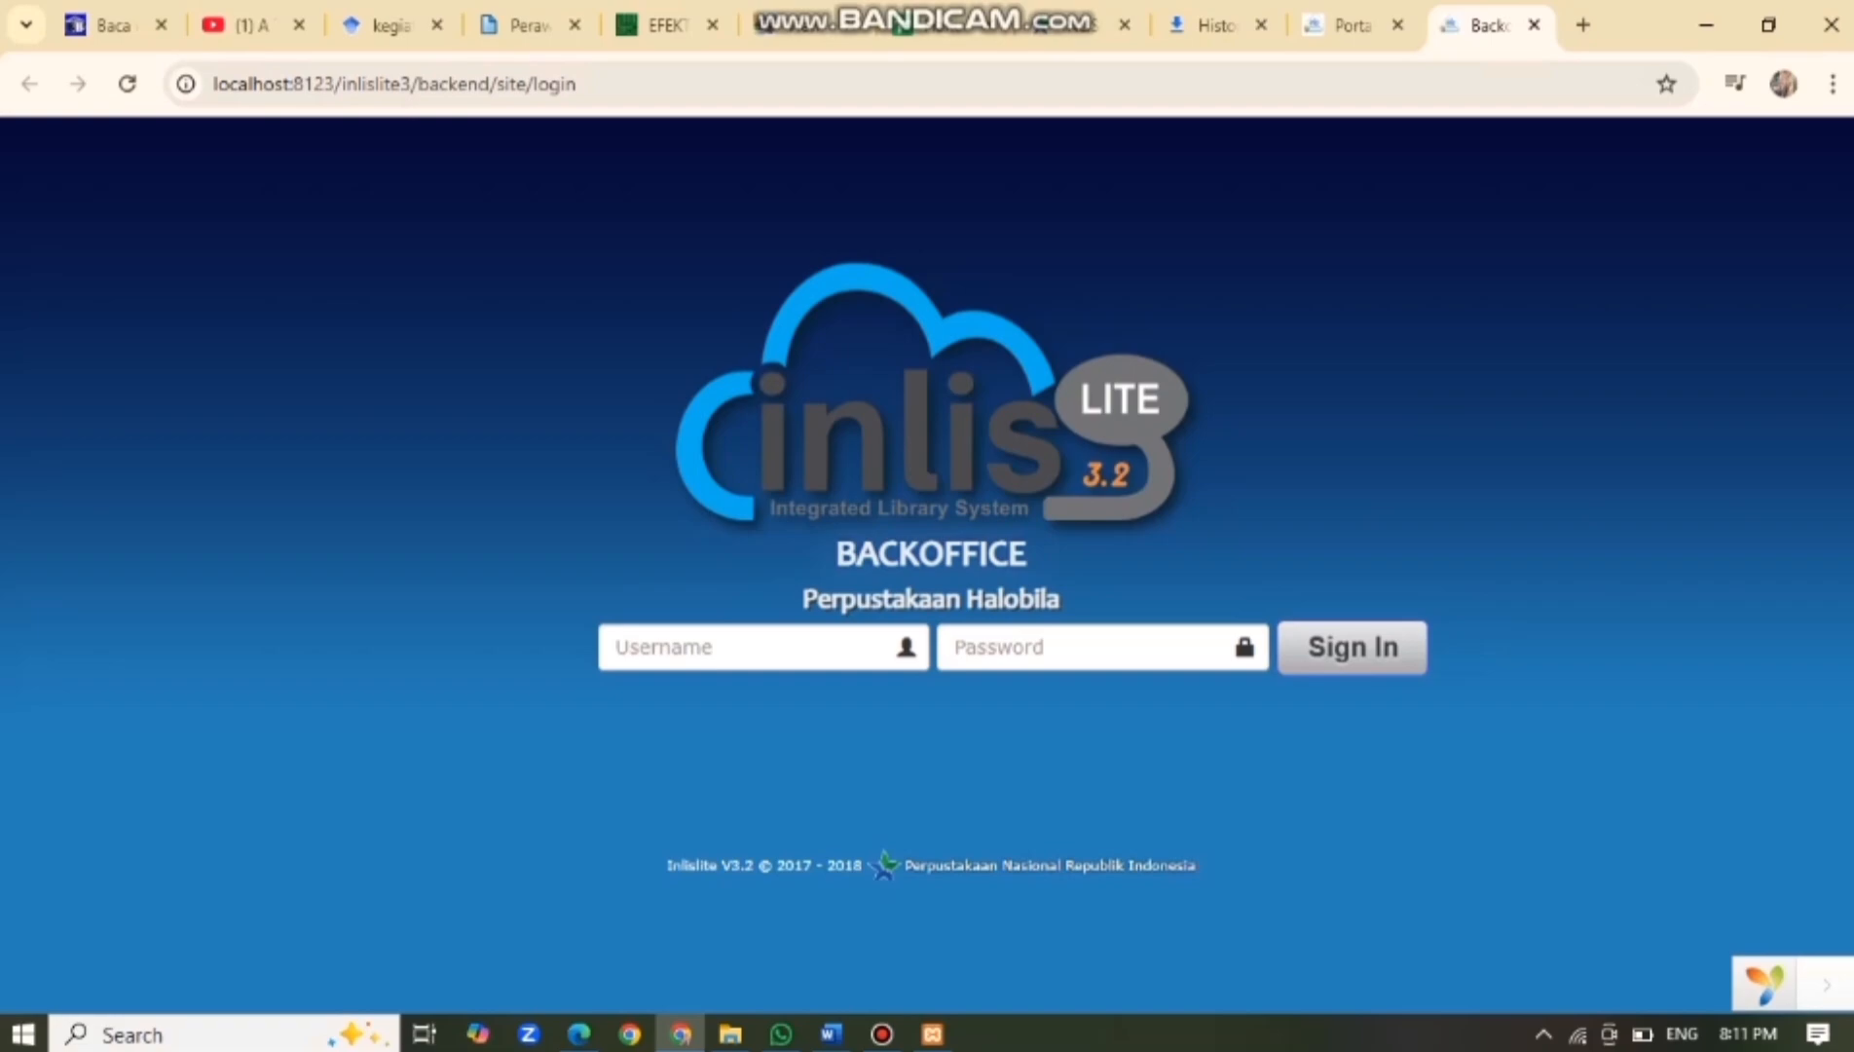
left_click(762, 647)
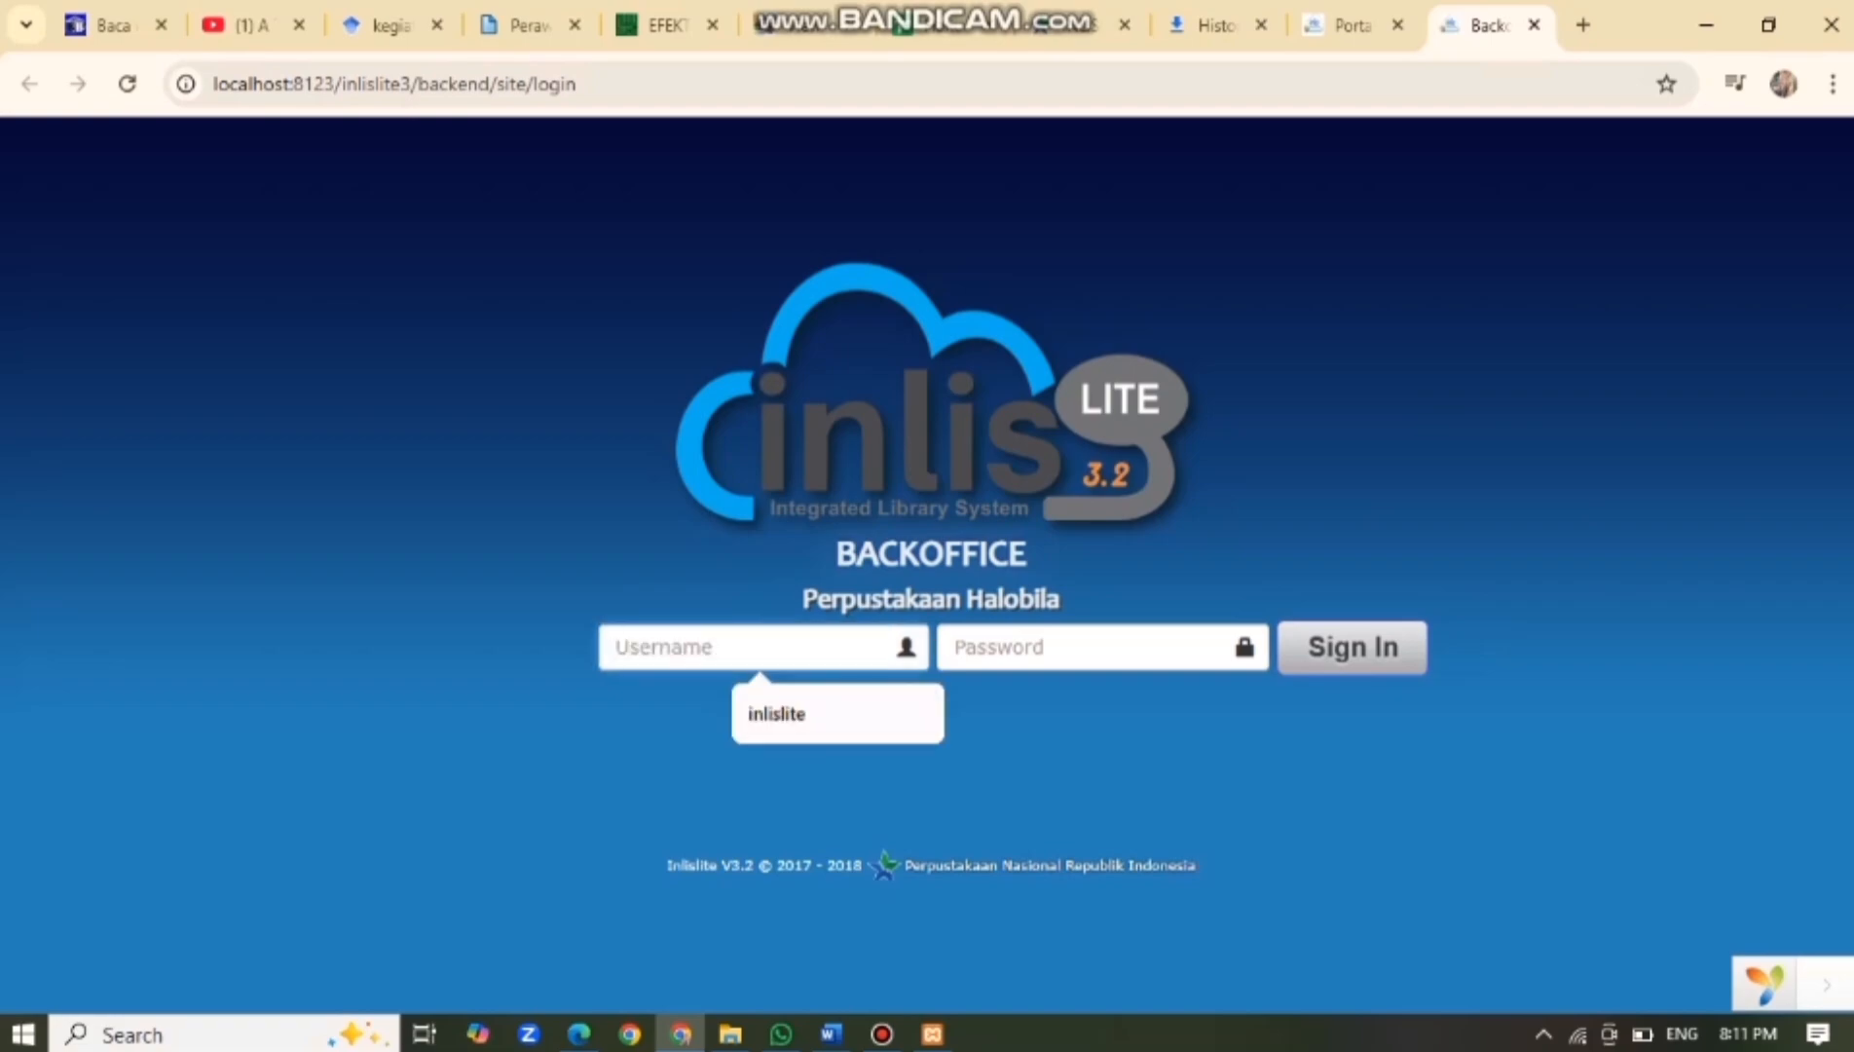
left_click(779, 714)
left_click(1012, 647)
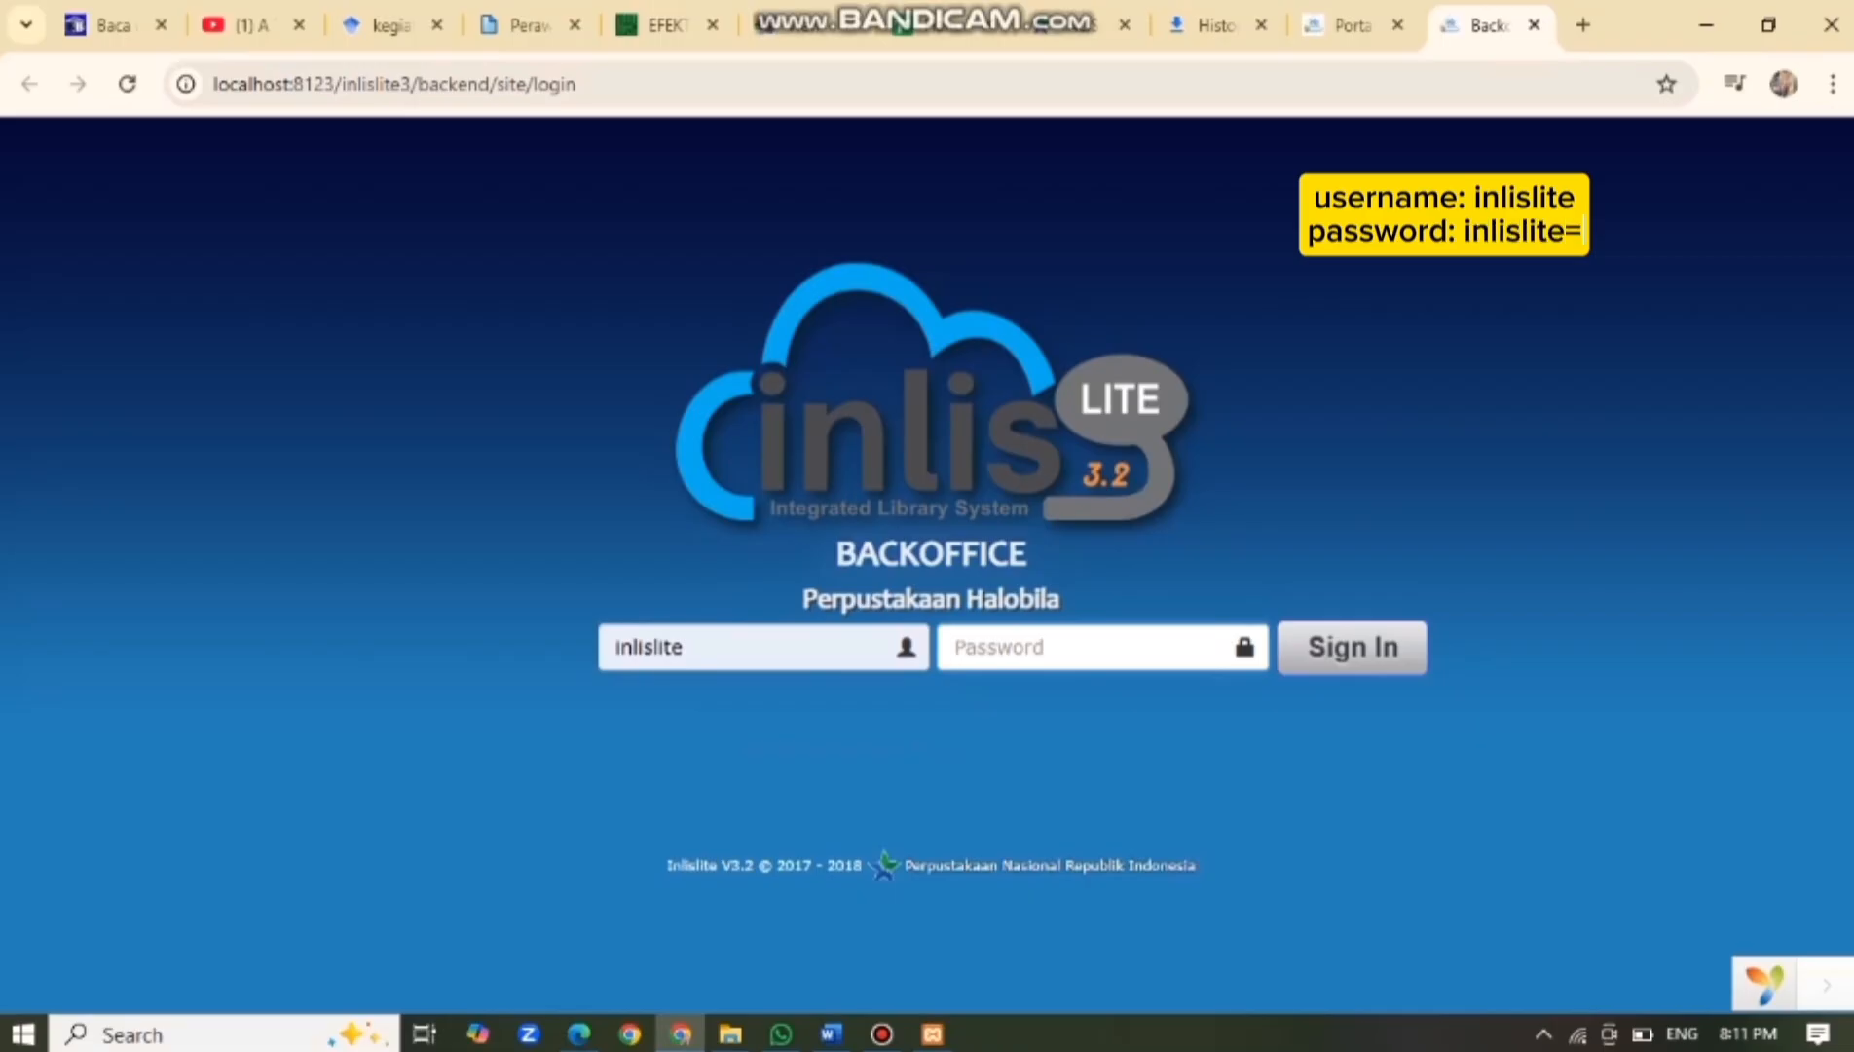
type("inlislite=")
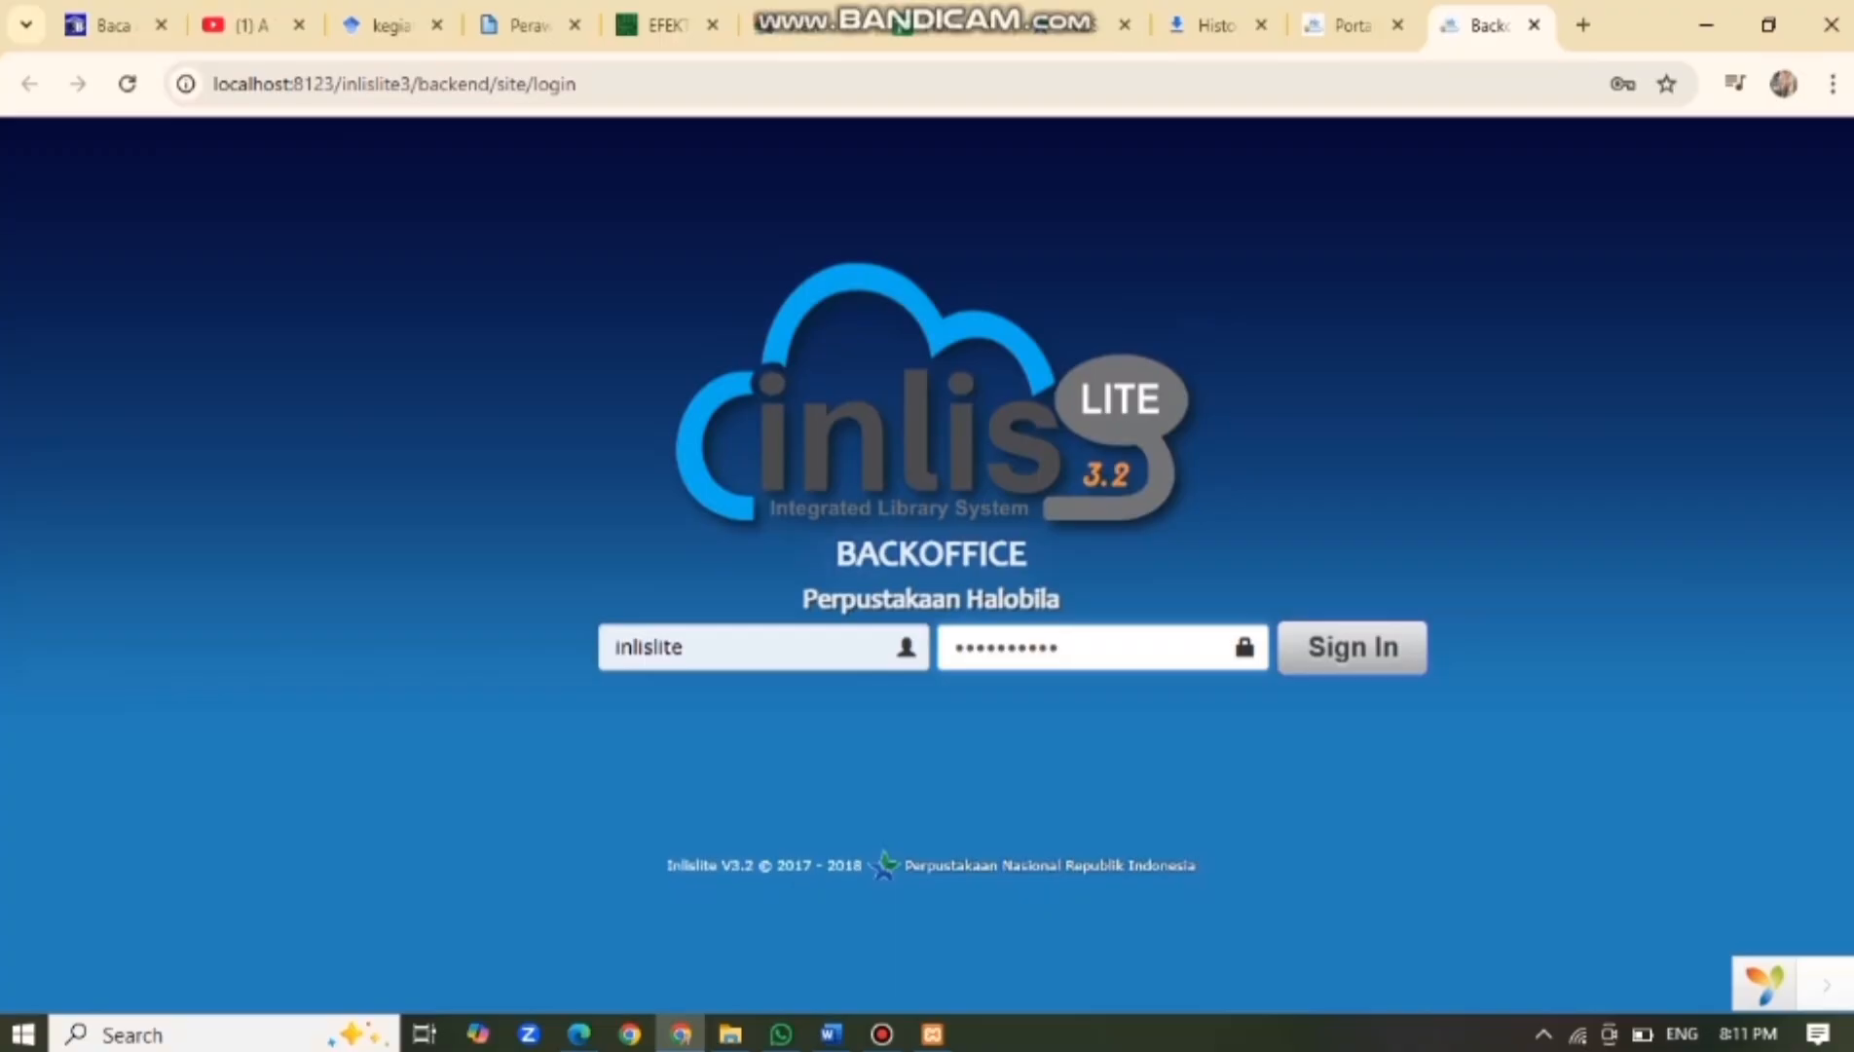
key("Return")
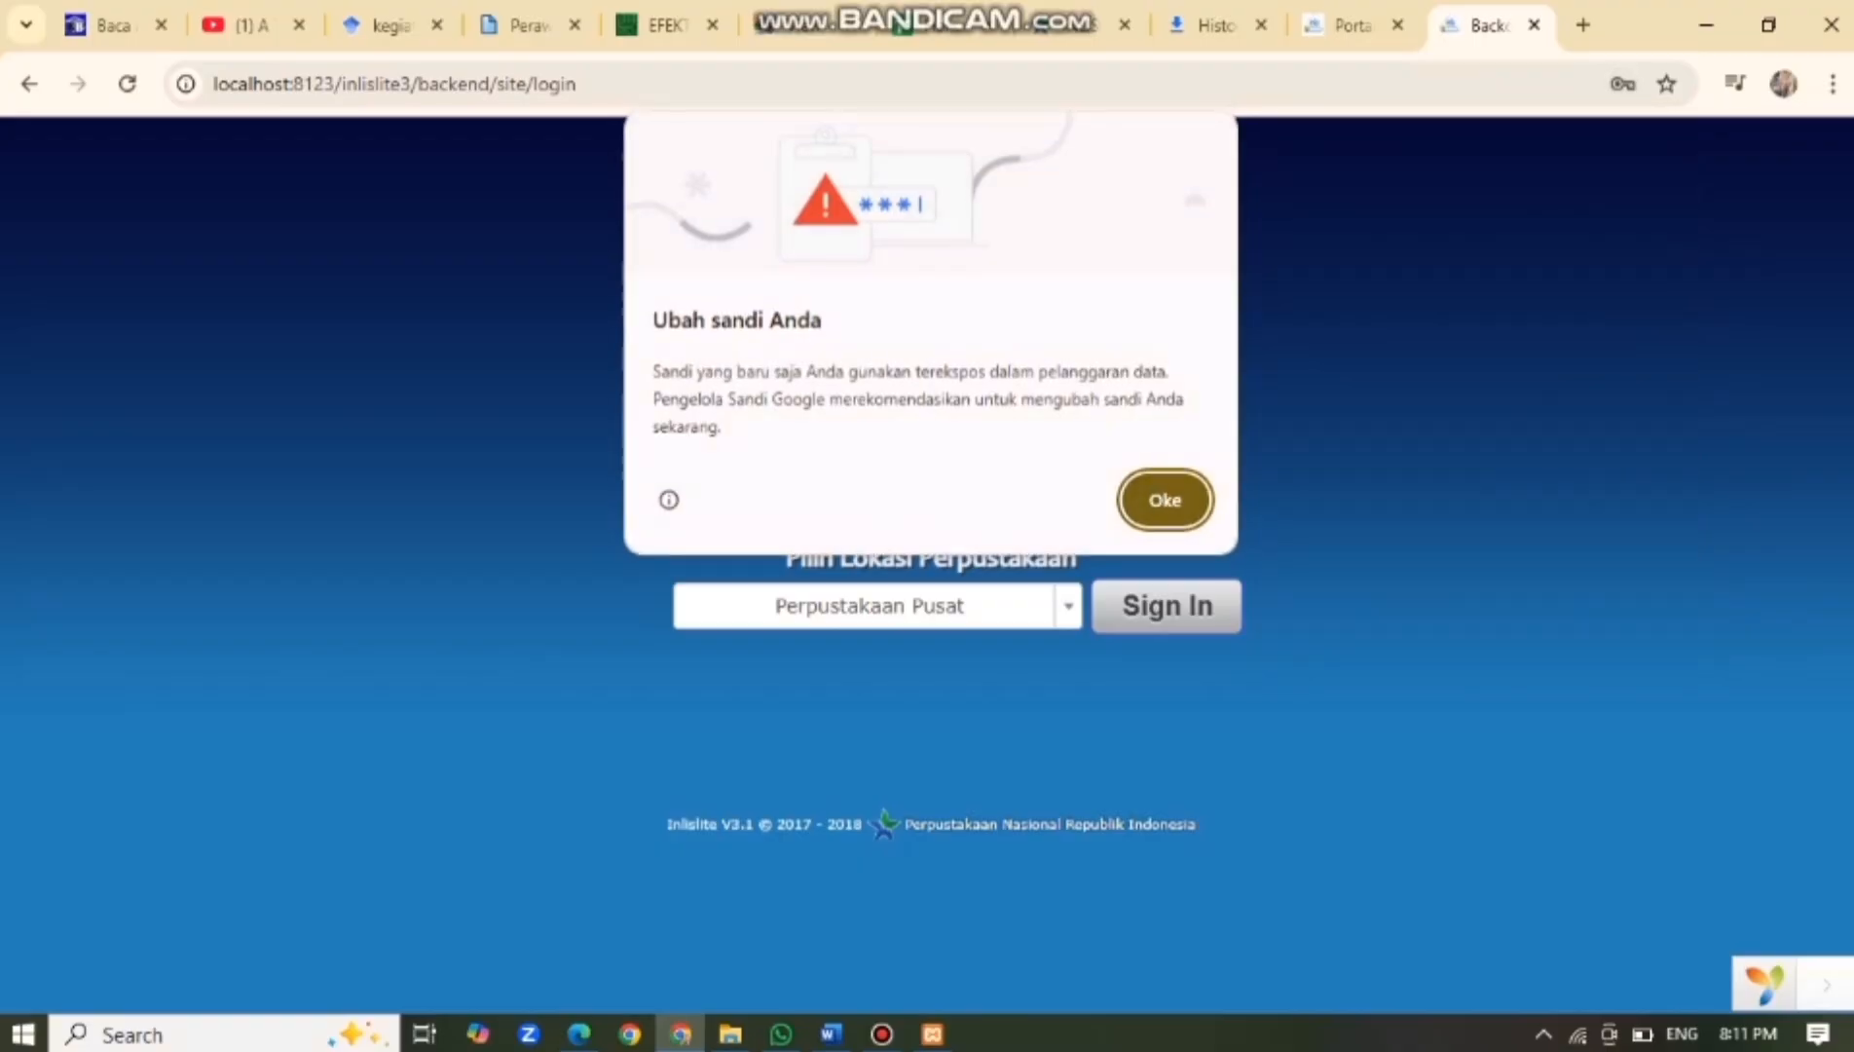
Dismiss Chrome's password prompts and sign in to Perpustakaan Pusat.
left_click(1165, 499)
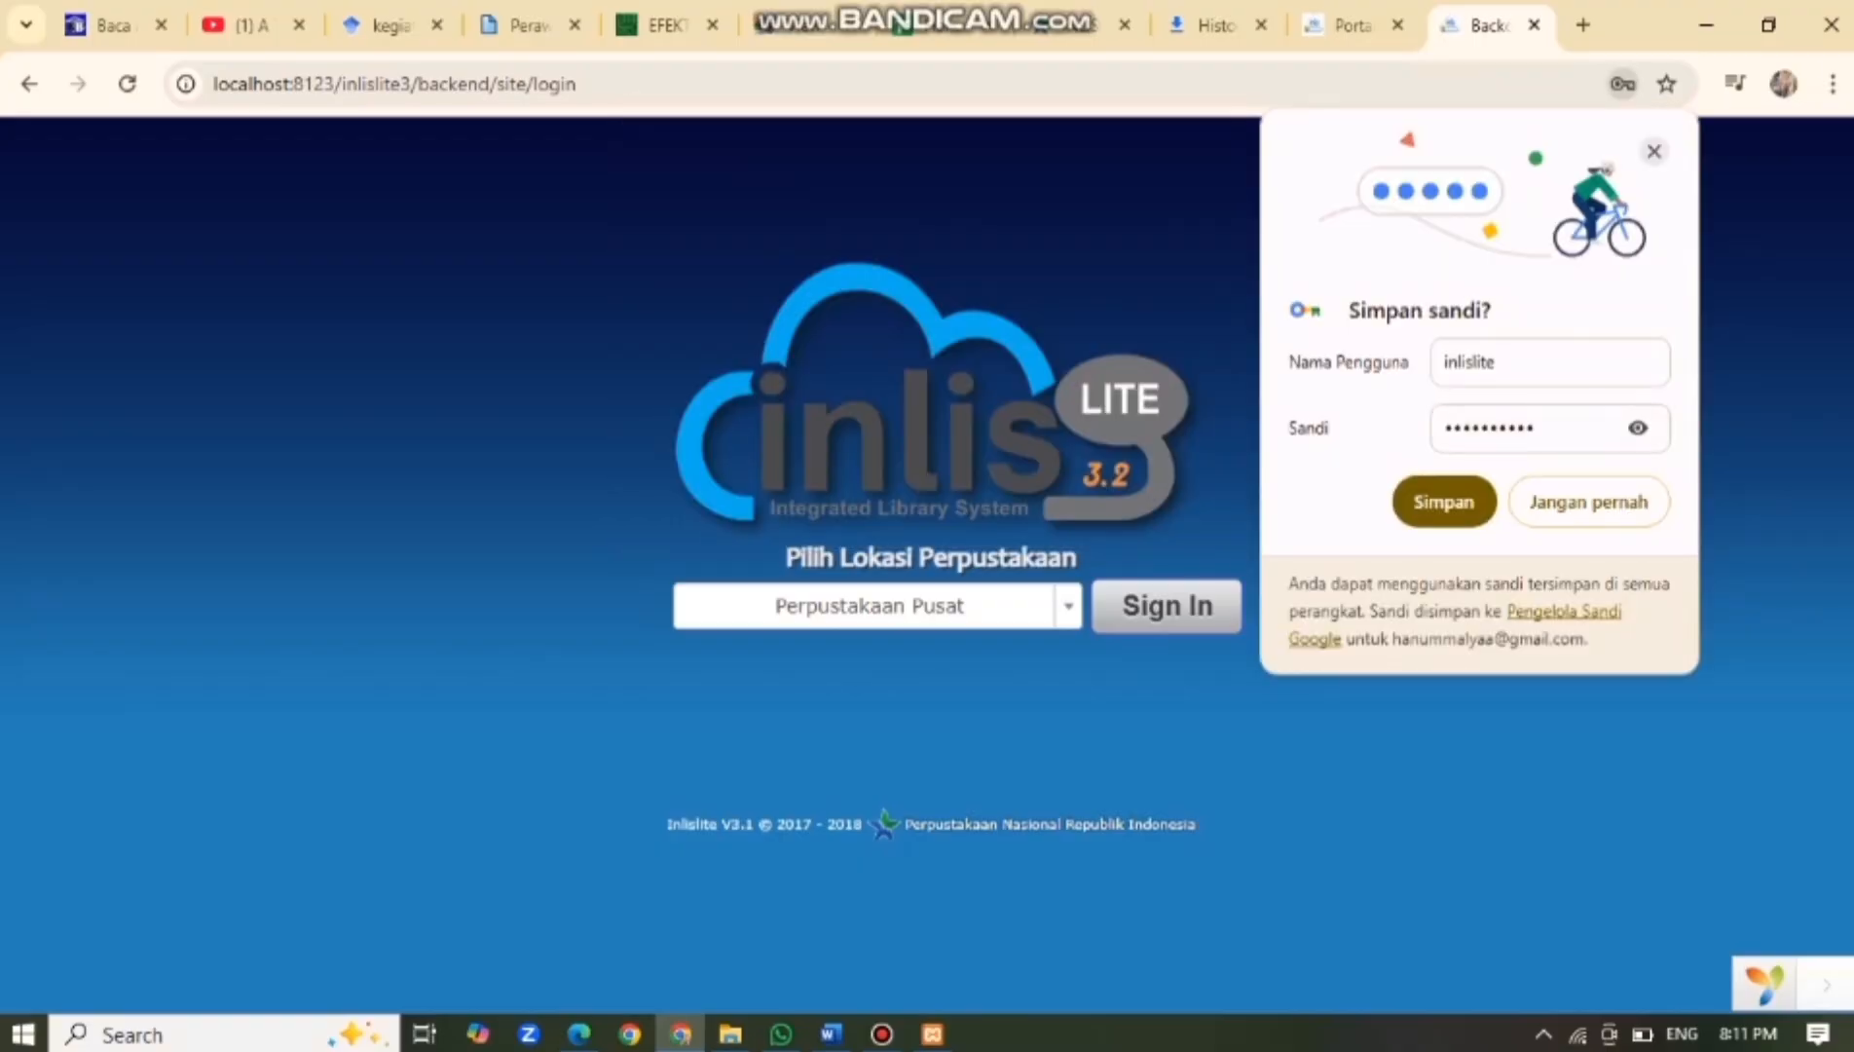
left_click(1654, 151)
left_click(1167, 606)
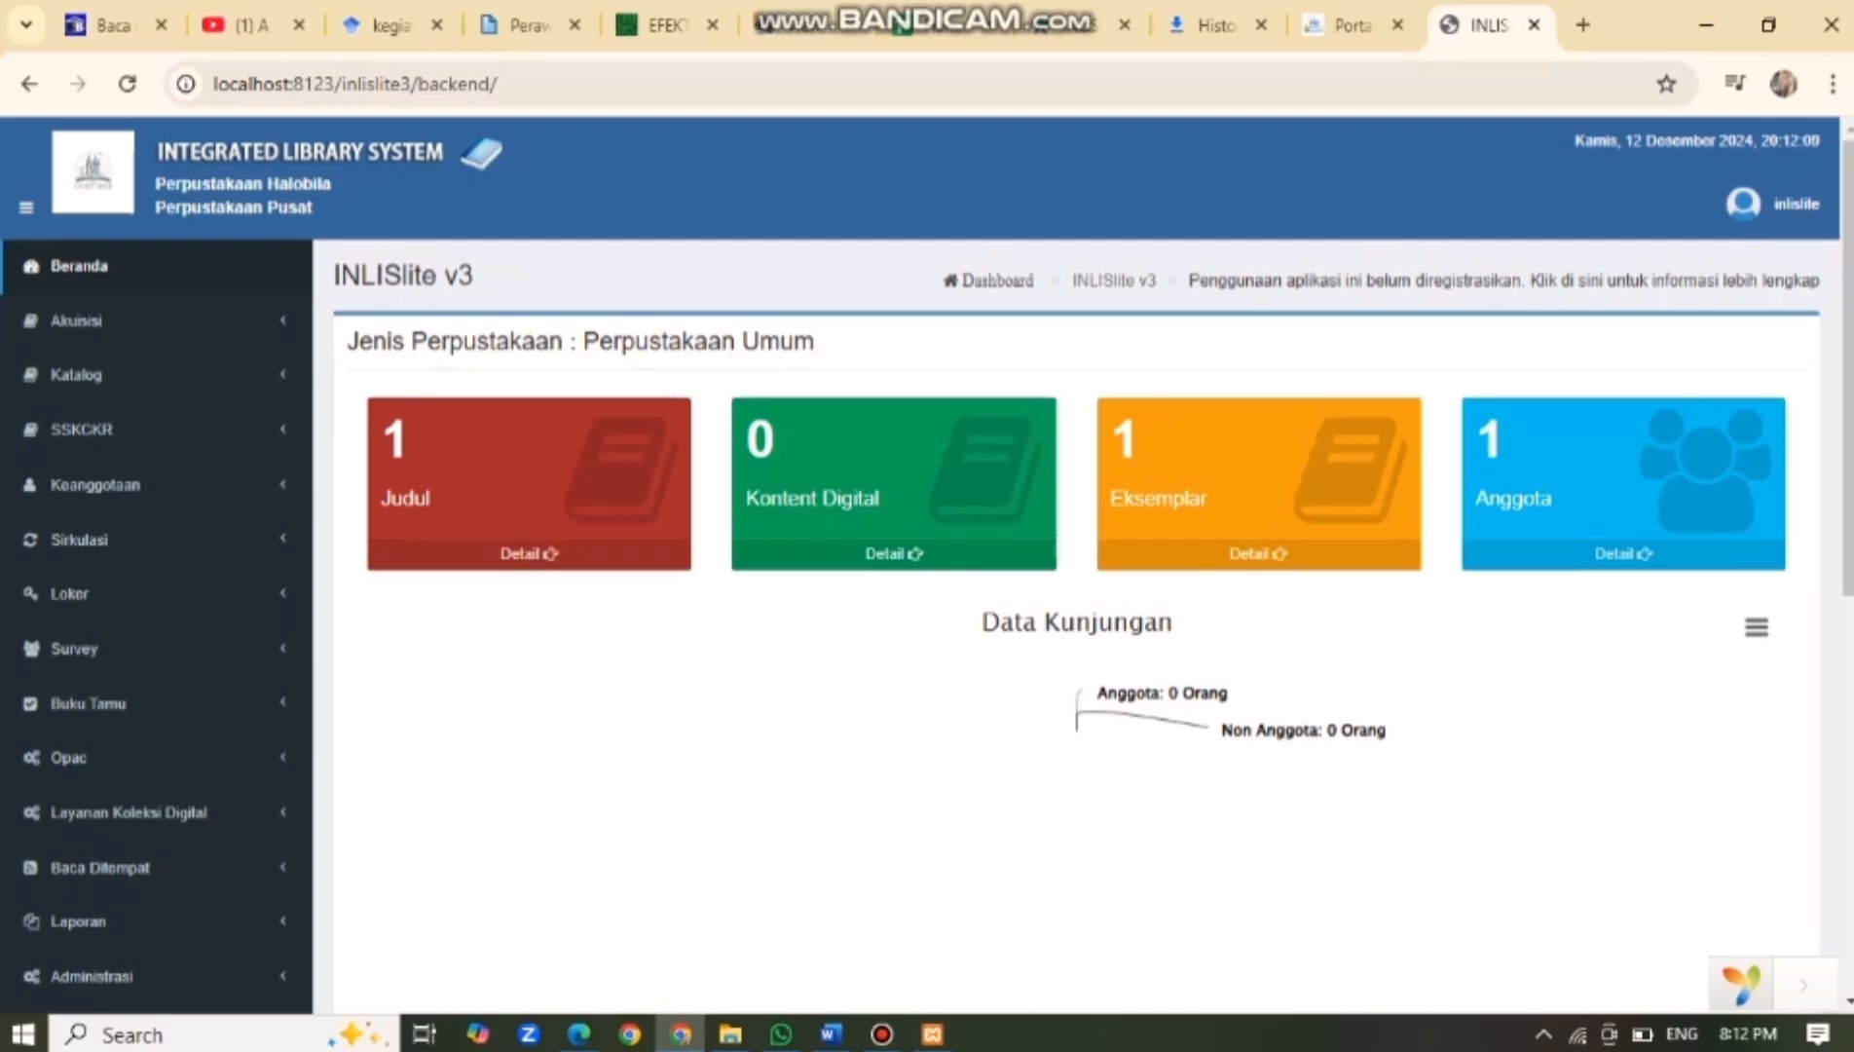
Open Administrasi > Pengaturan Umum > Nama Perpustakaan from the sidebar.
scroll(78, 647, "down", 3)
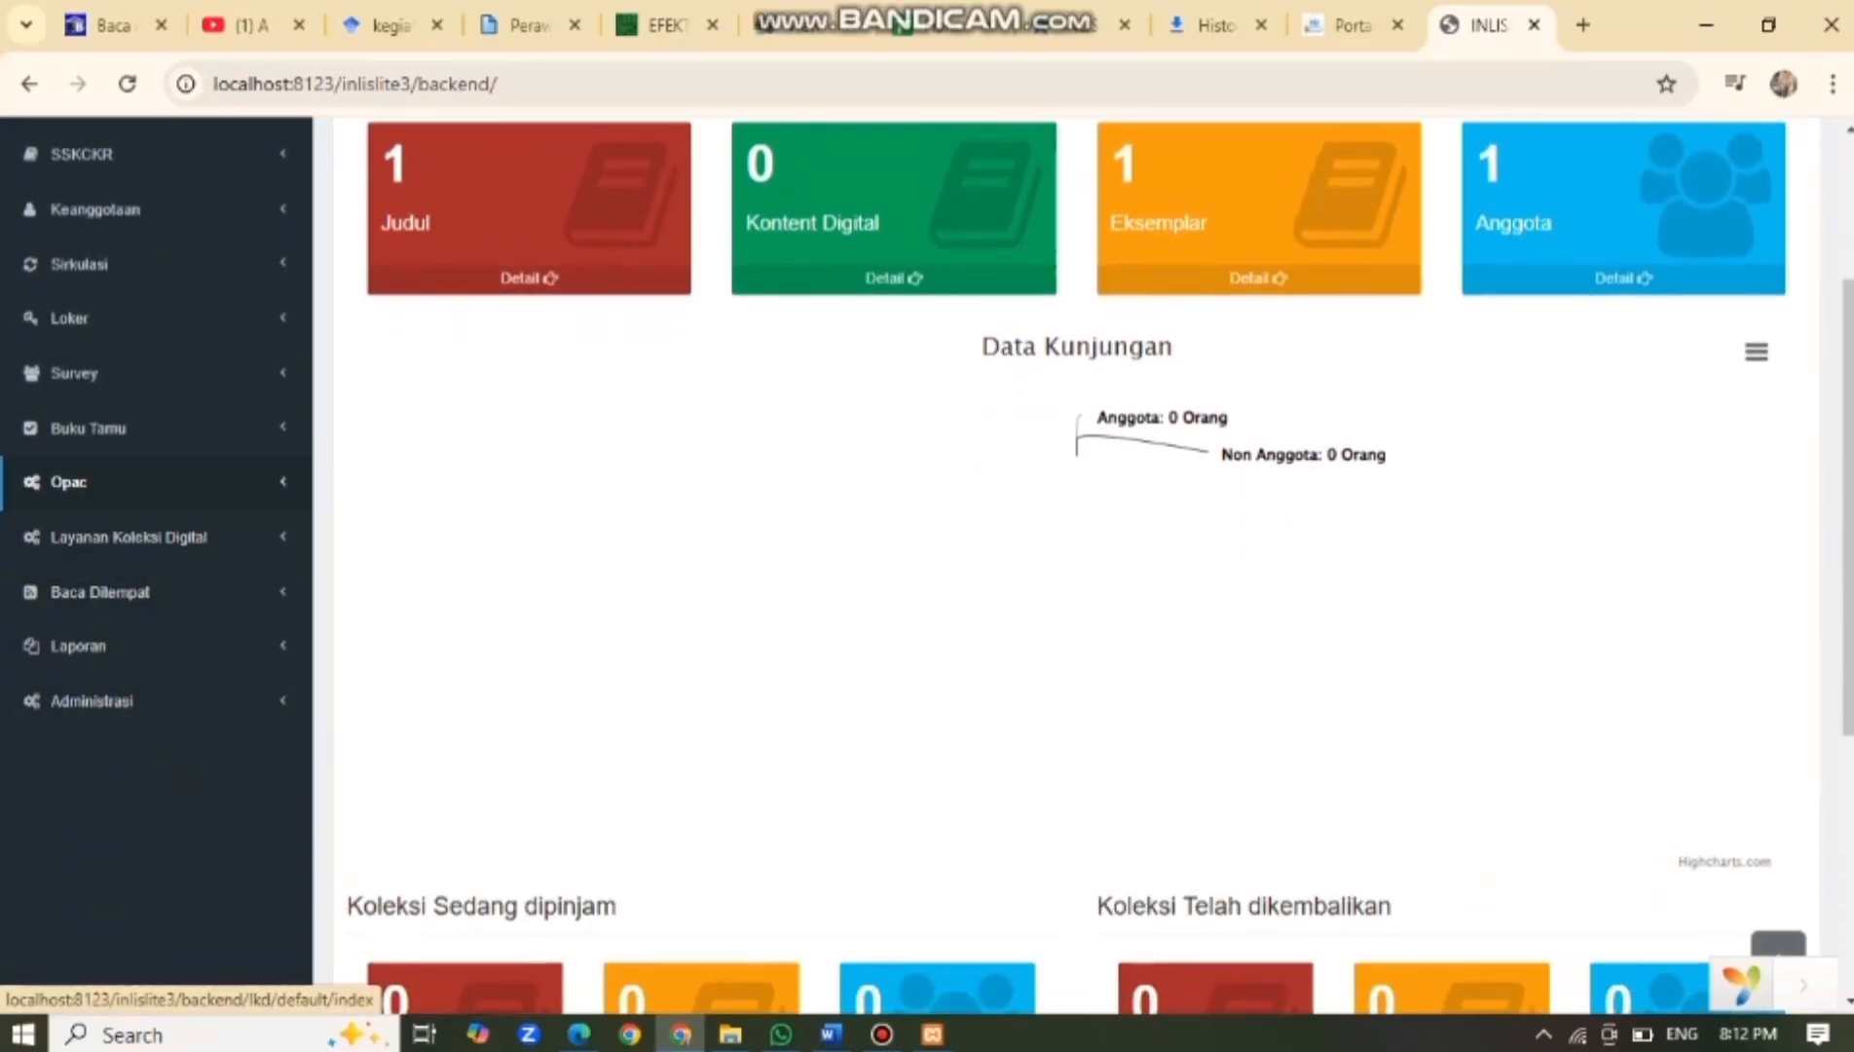
scroll(88, 468, "up", 1)
scroll(87, 477, "up", 1)
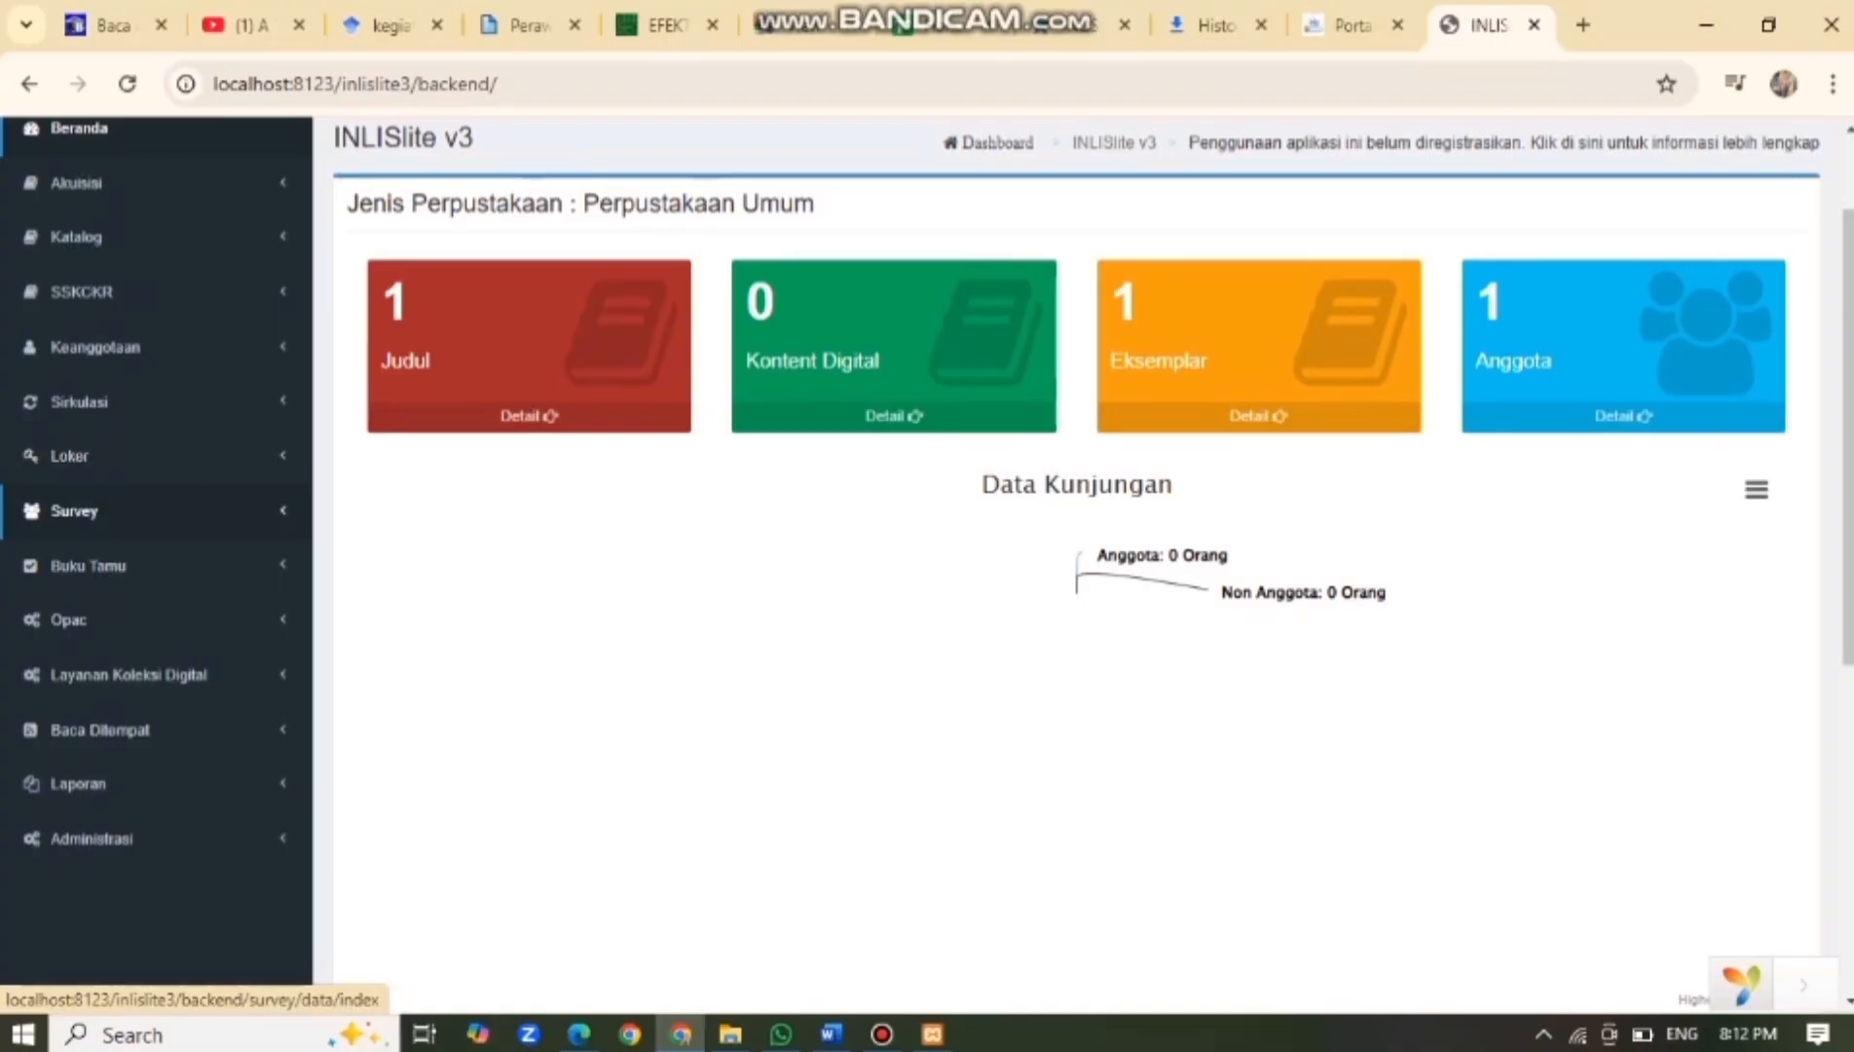
left_click(92, 839)
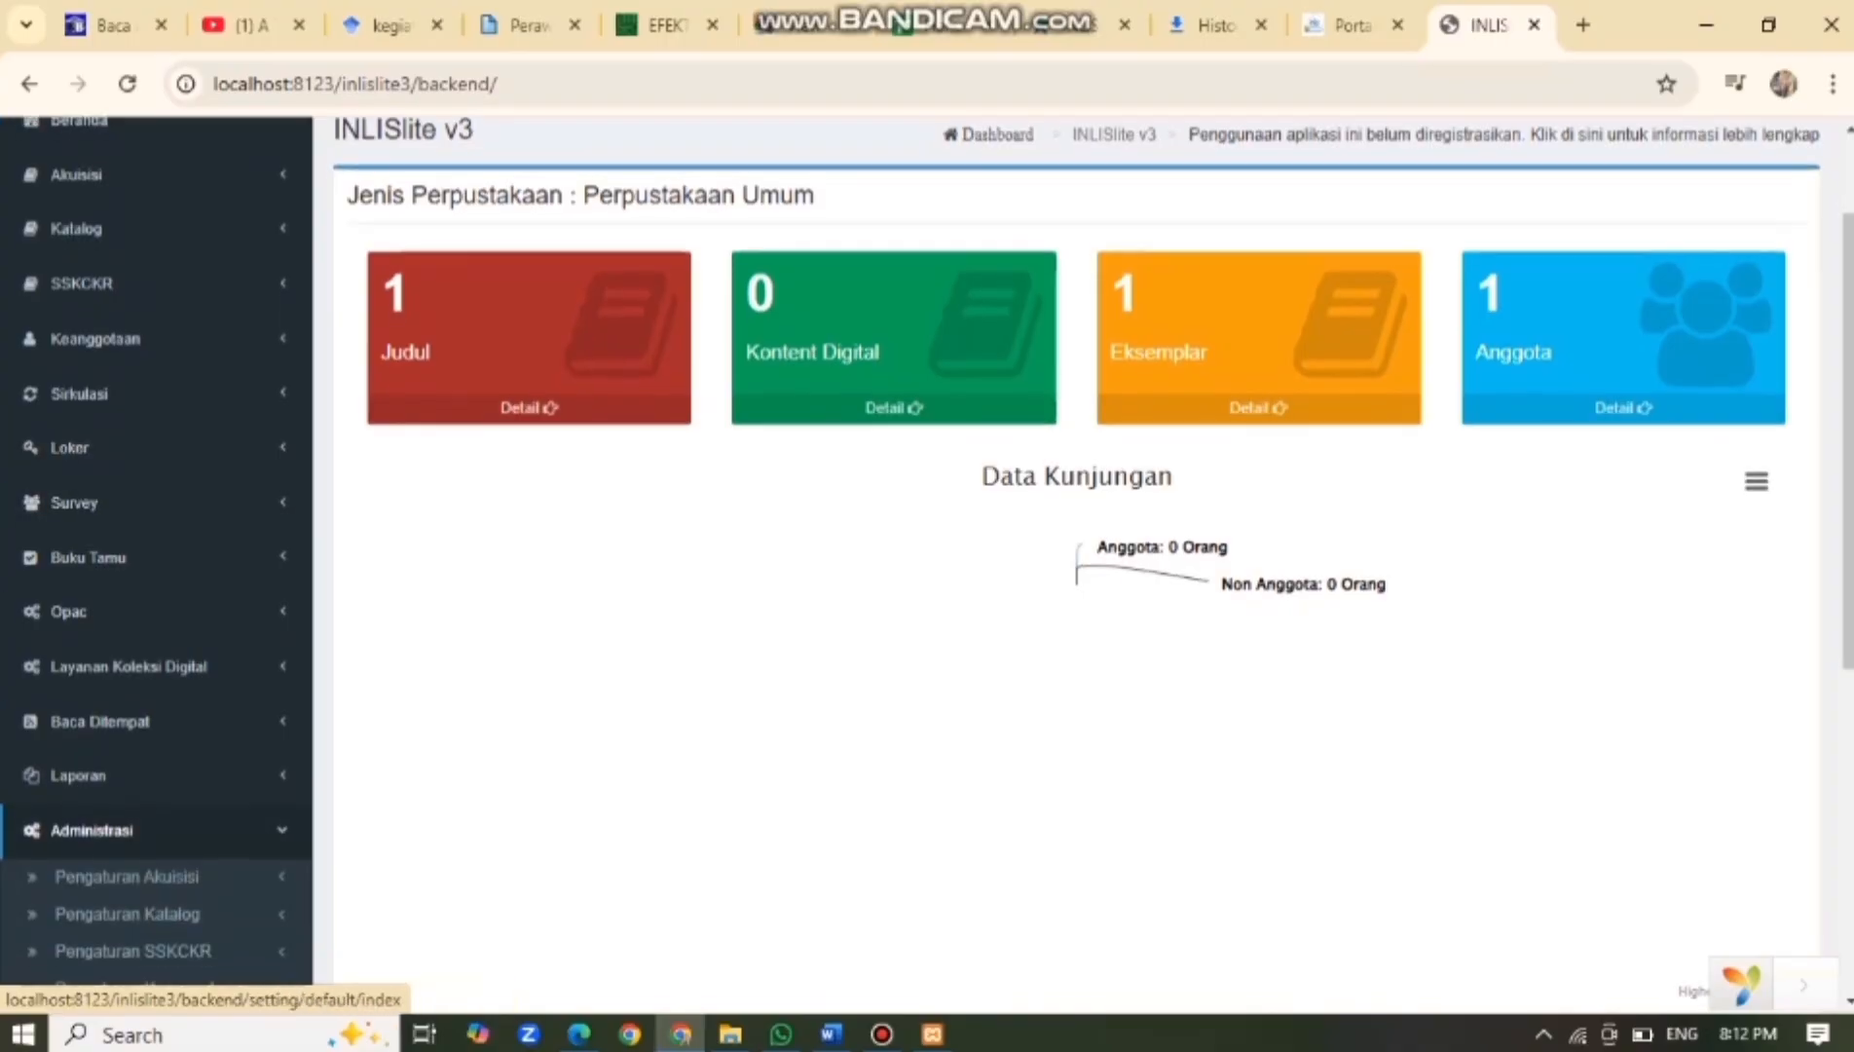
scroll(117, 817, "down", 5)
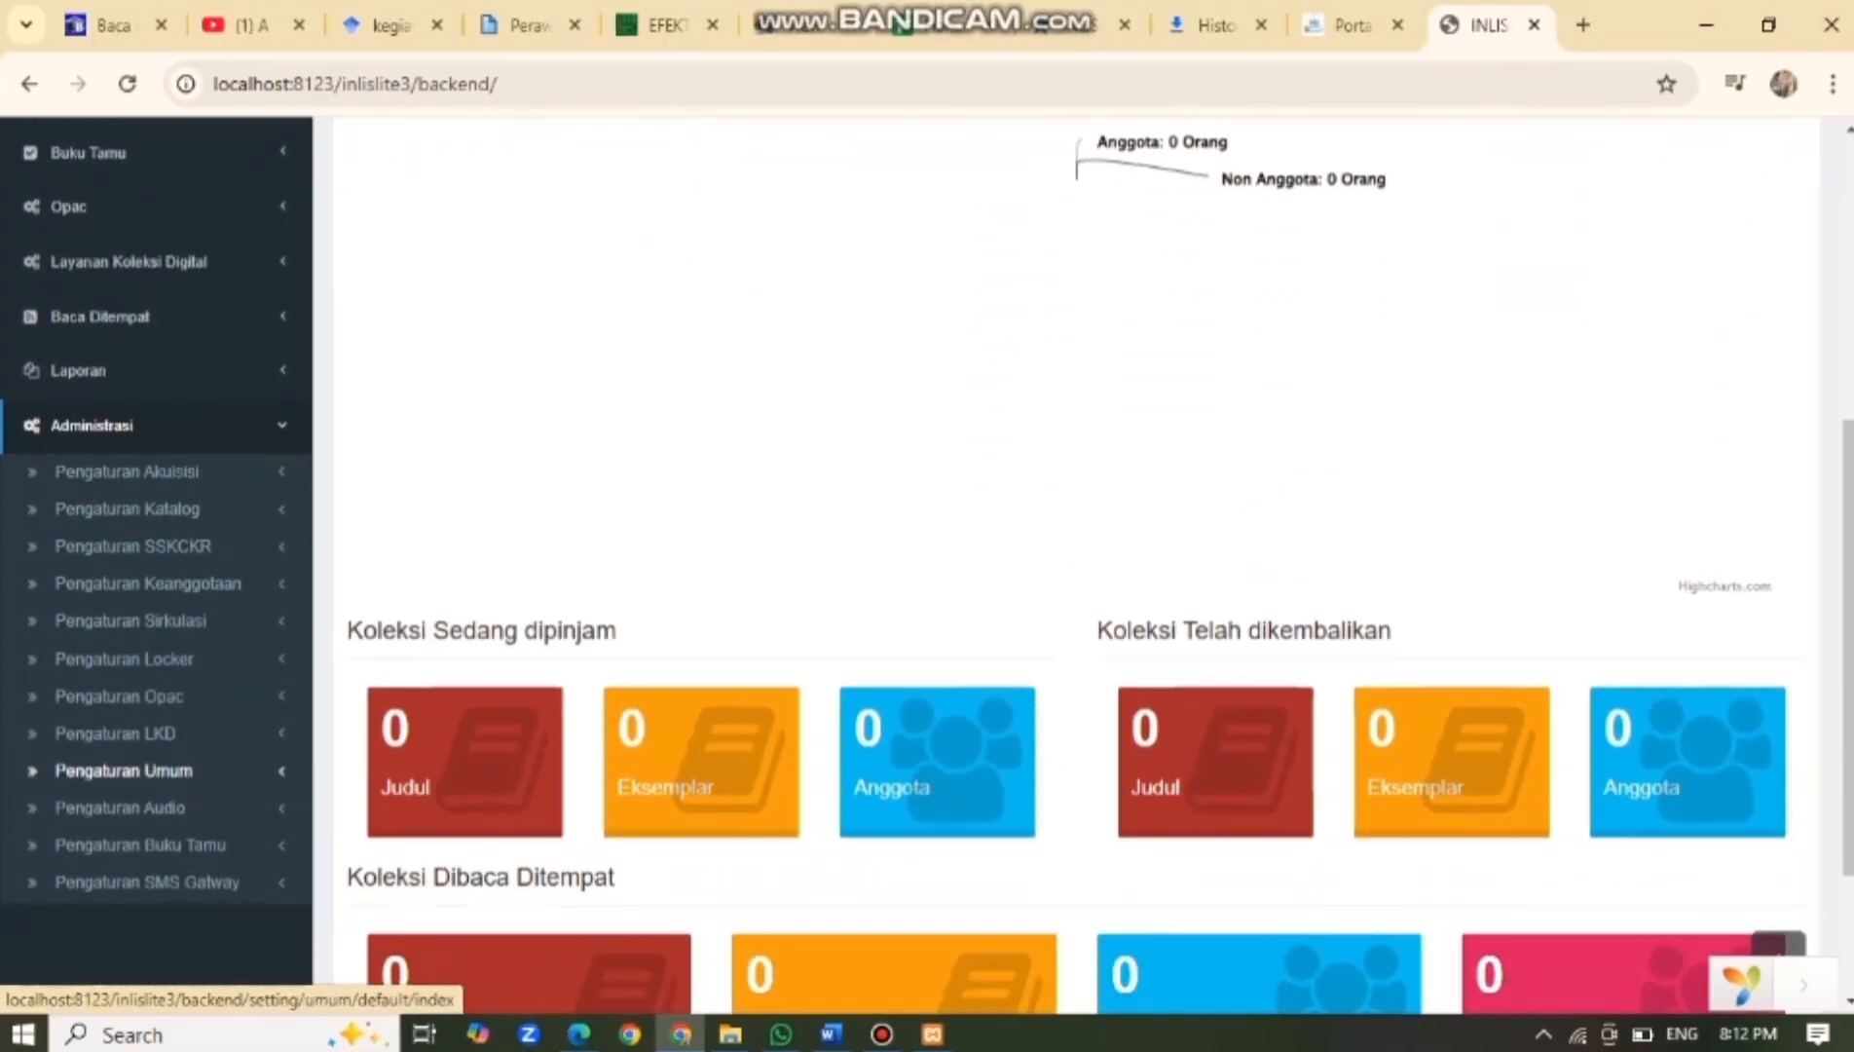
left_click(124, 770)
scroll(117, 779, "down", 2)
scroll(117, 779, "down", 1)
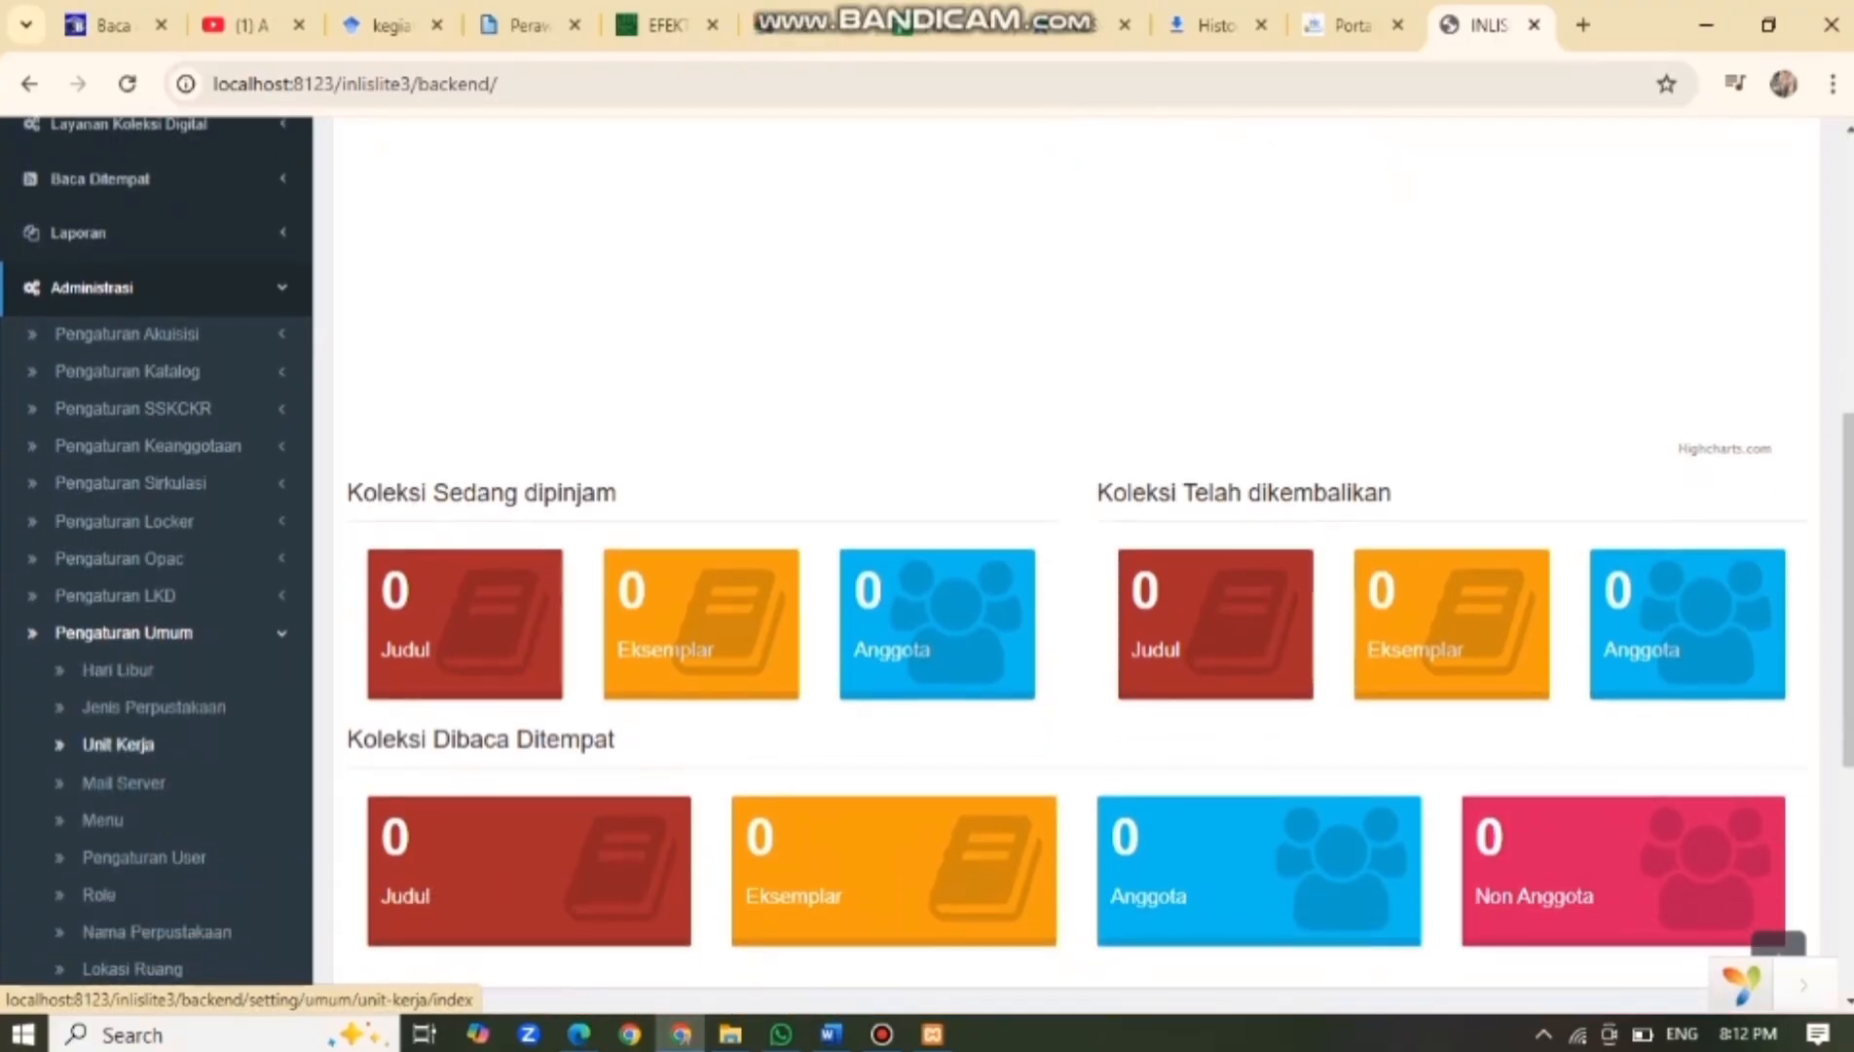
scroll(137, 784, "down", 1)
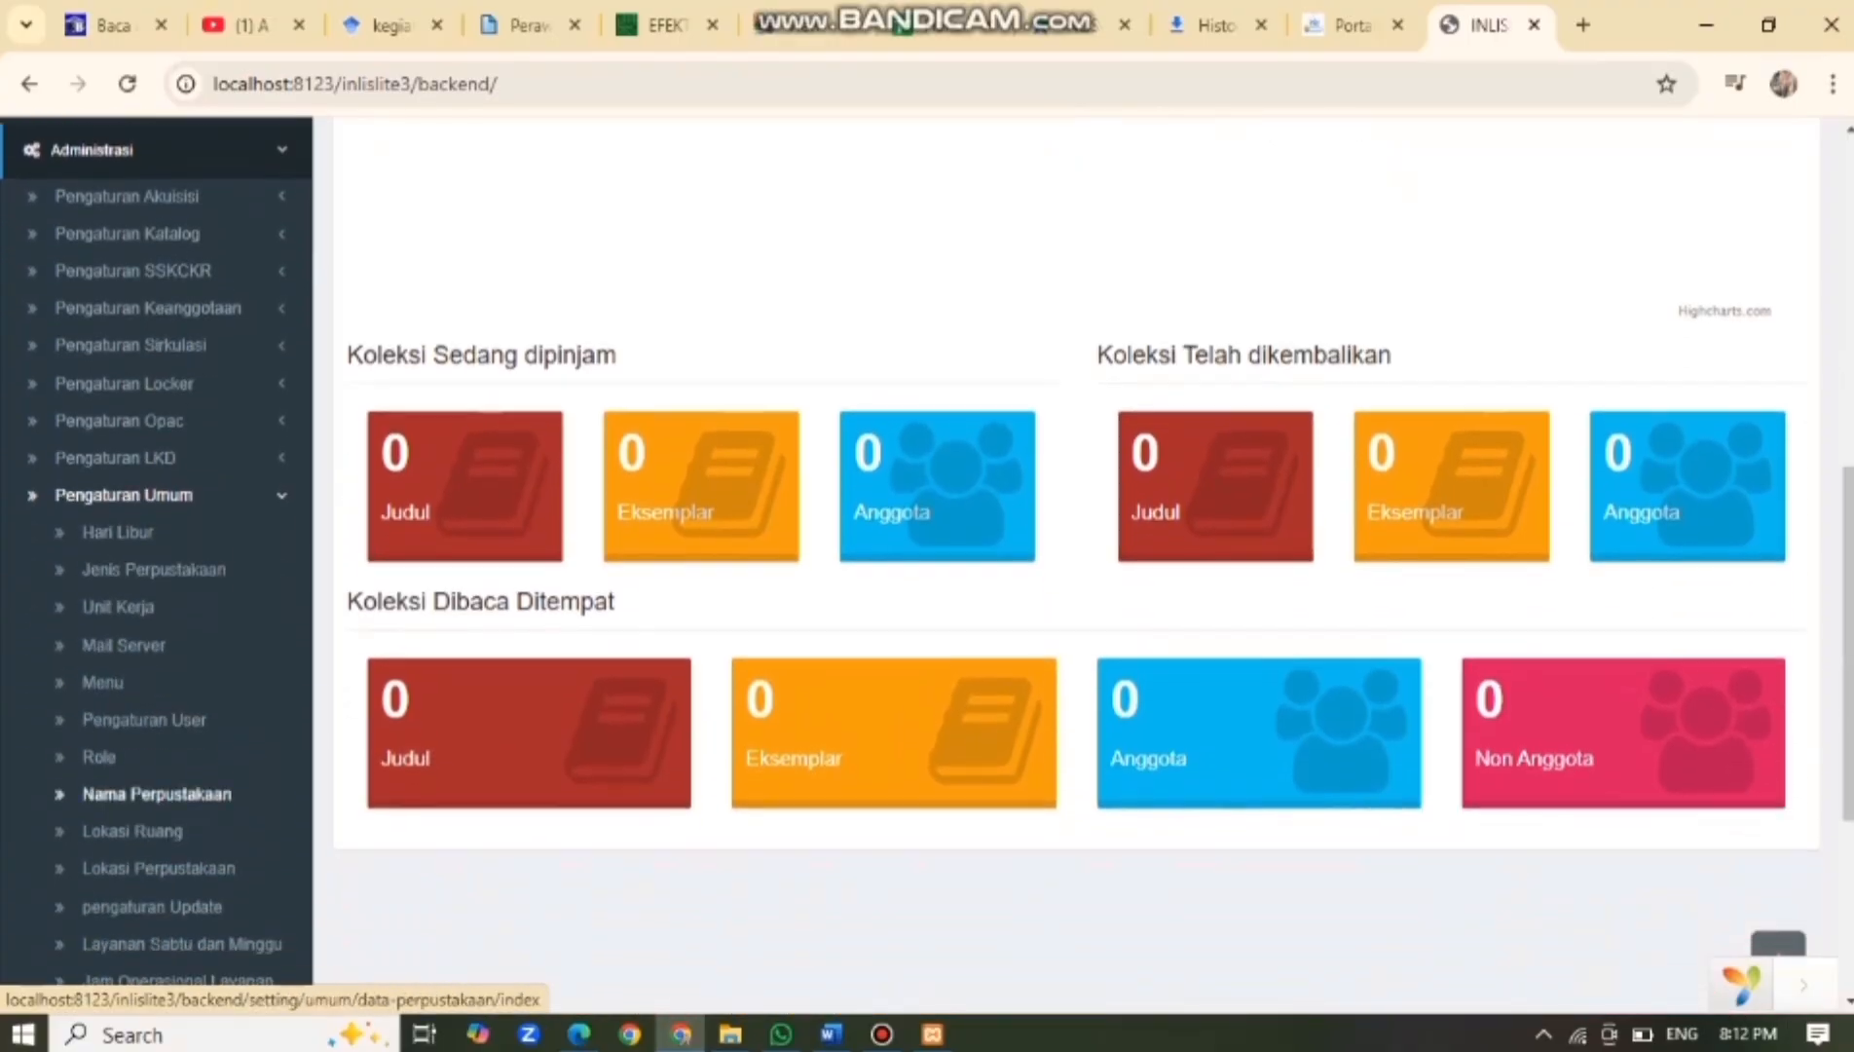
left_click(147, 791)
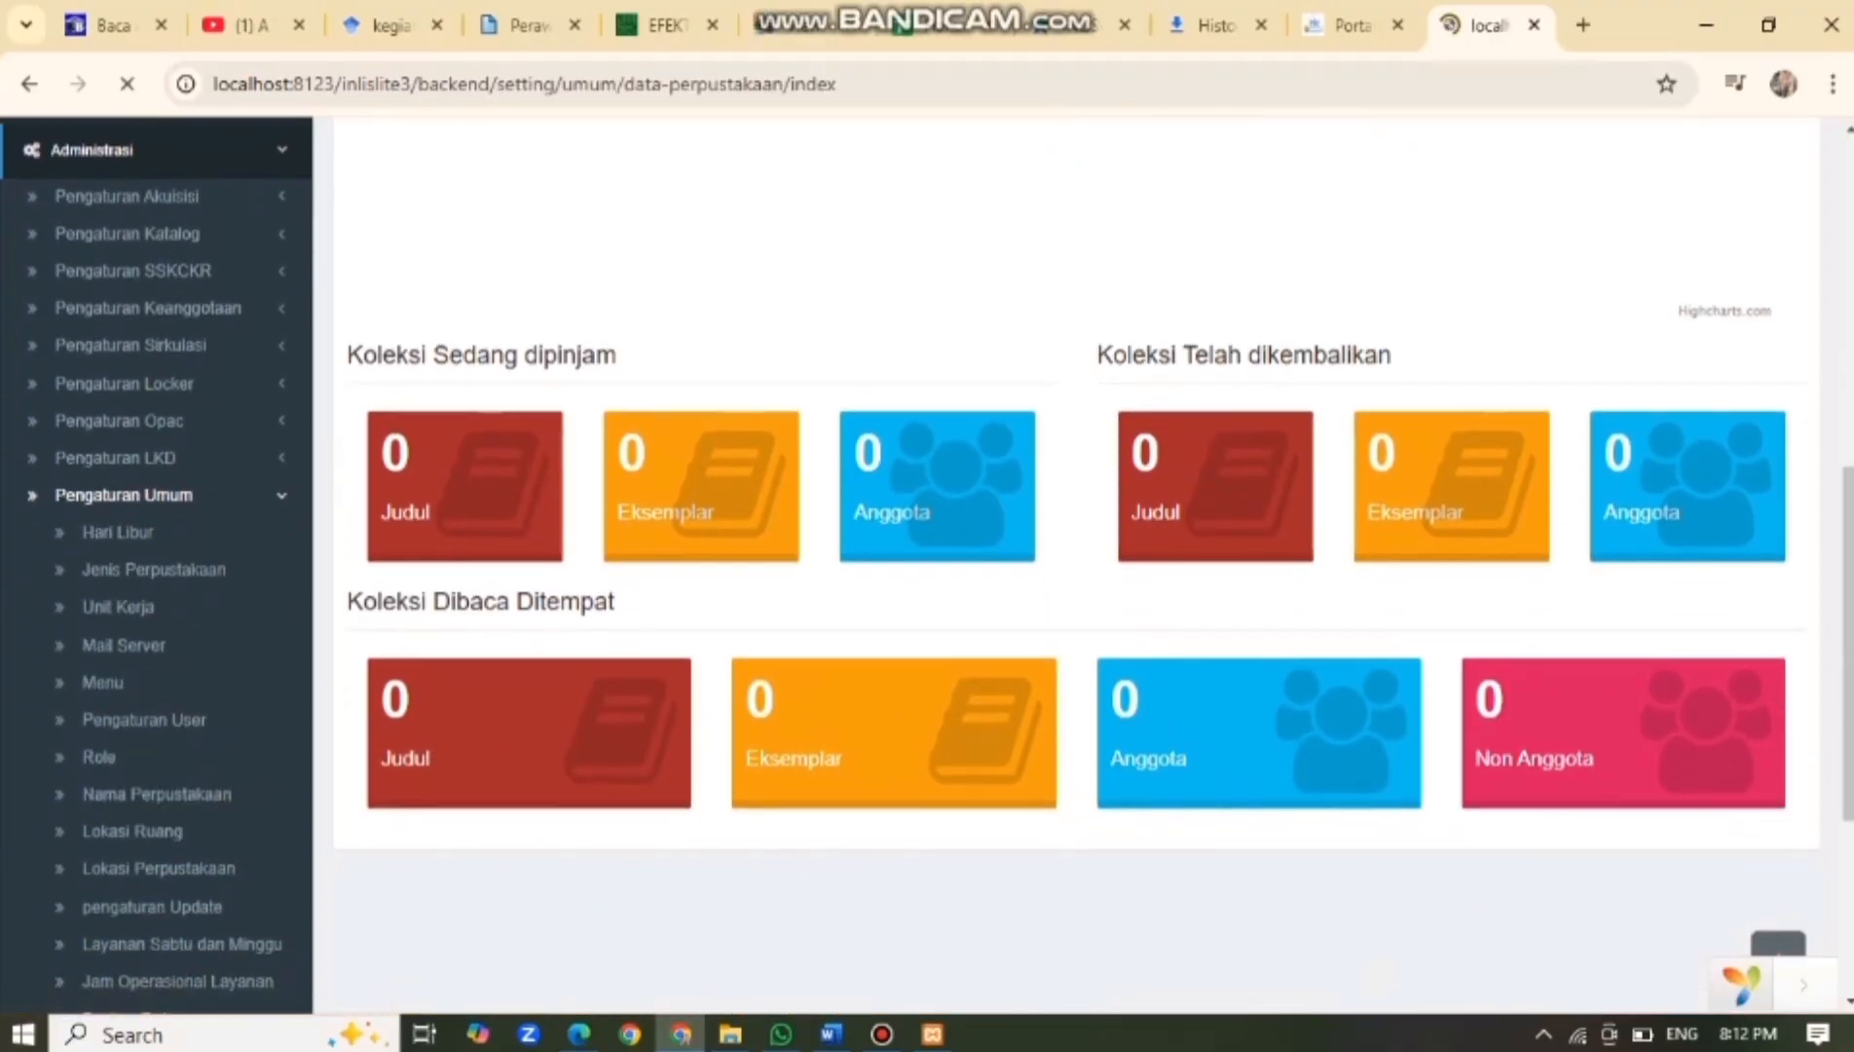
Expand the Akuisisi and Keanggotaan sections in the sidebar.
scroll(925, 584, "down", 2)
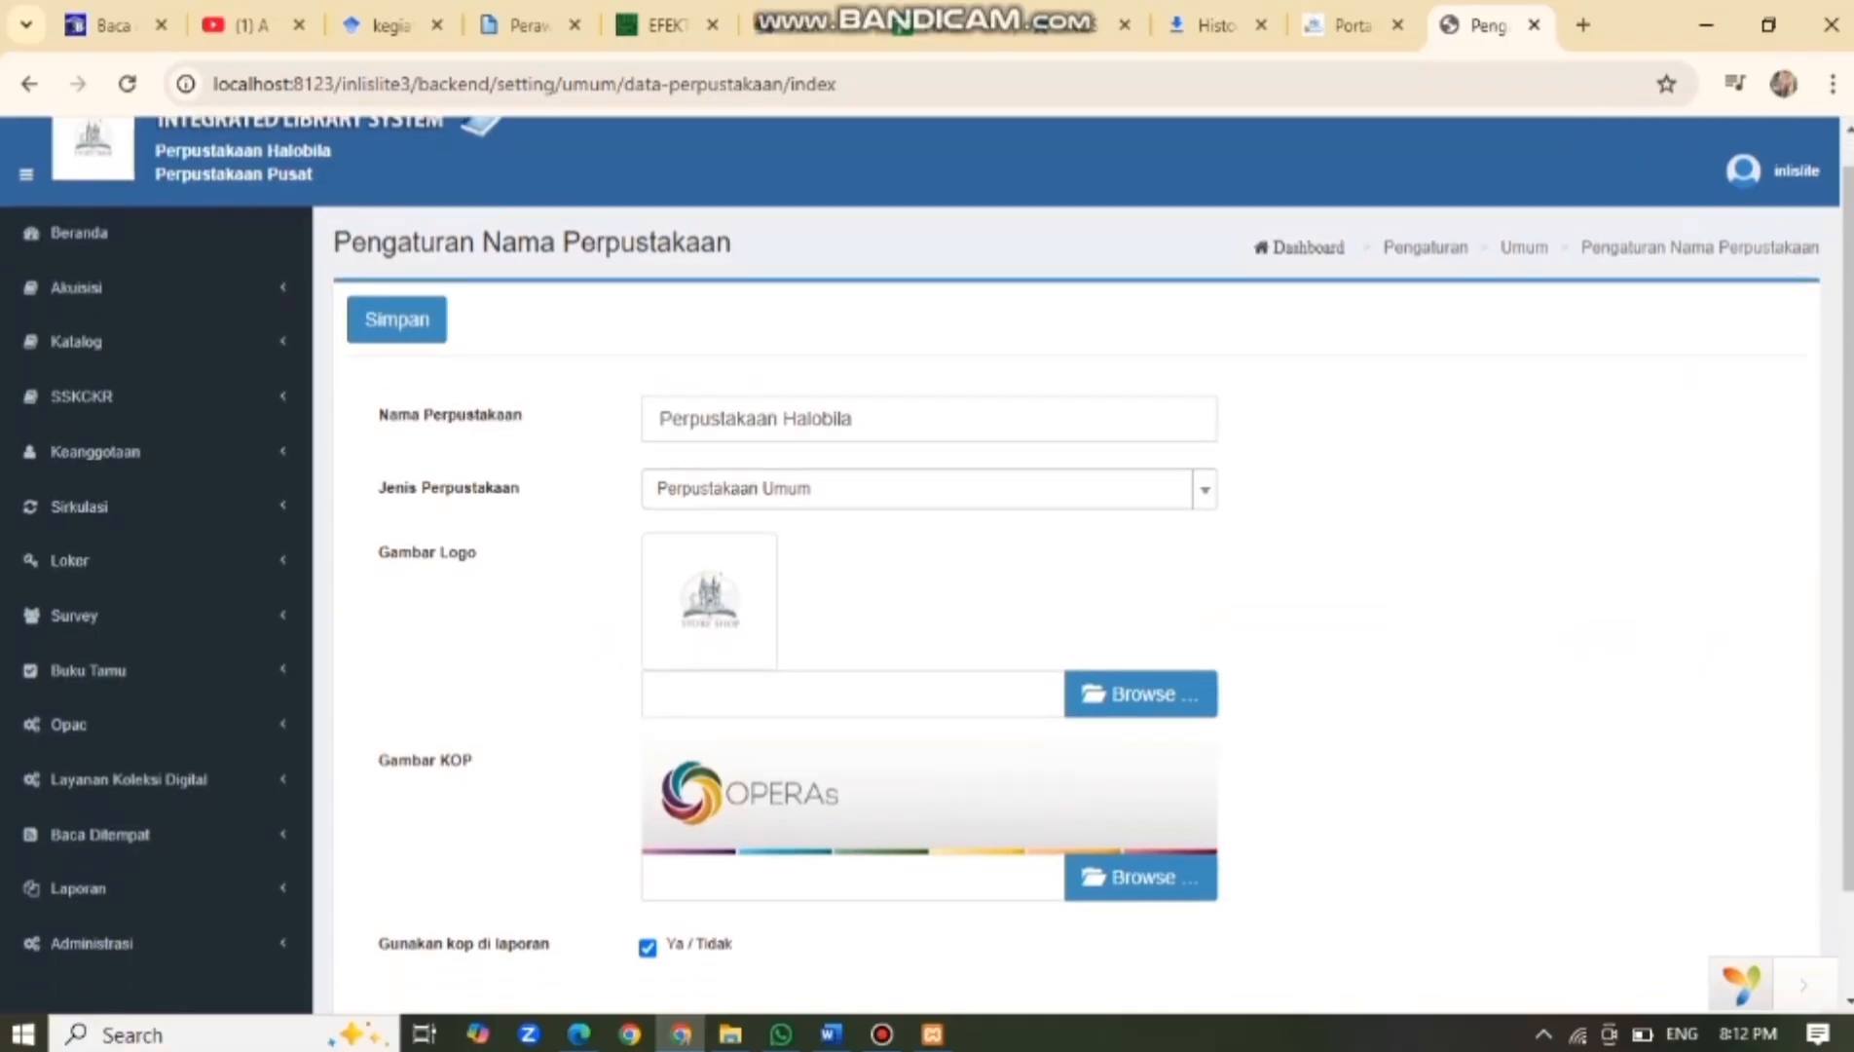
scroll(925, 585, "up", 2)
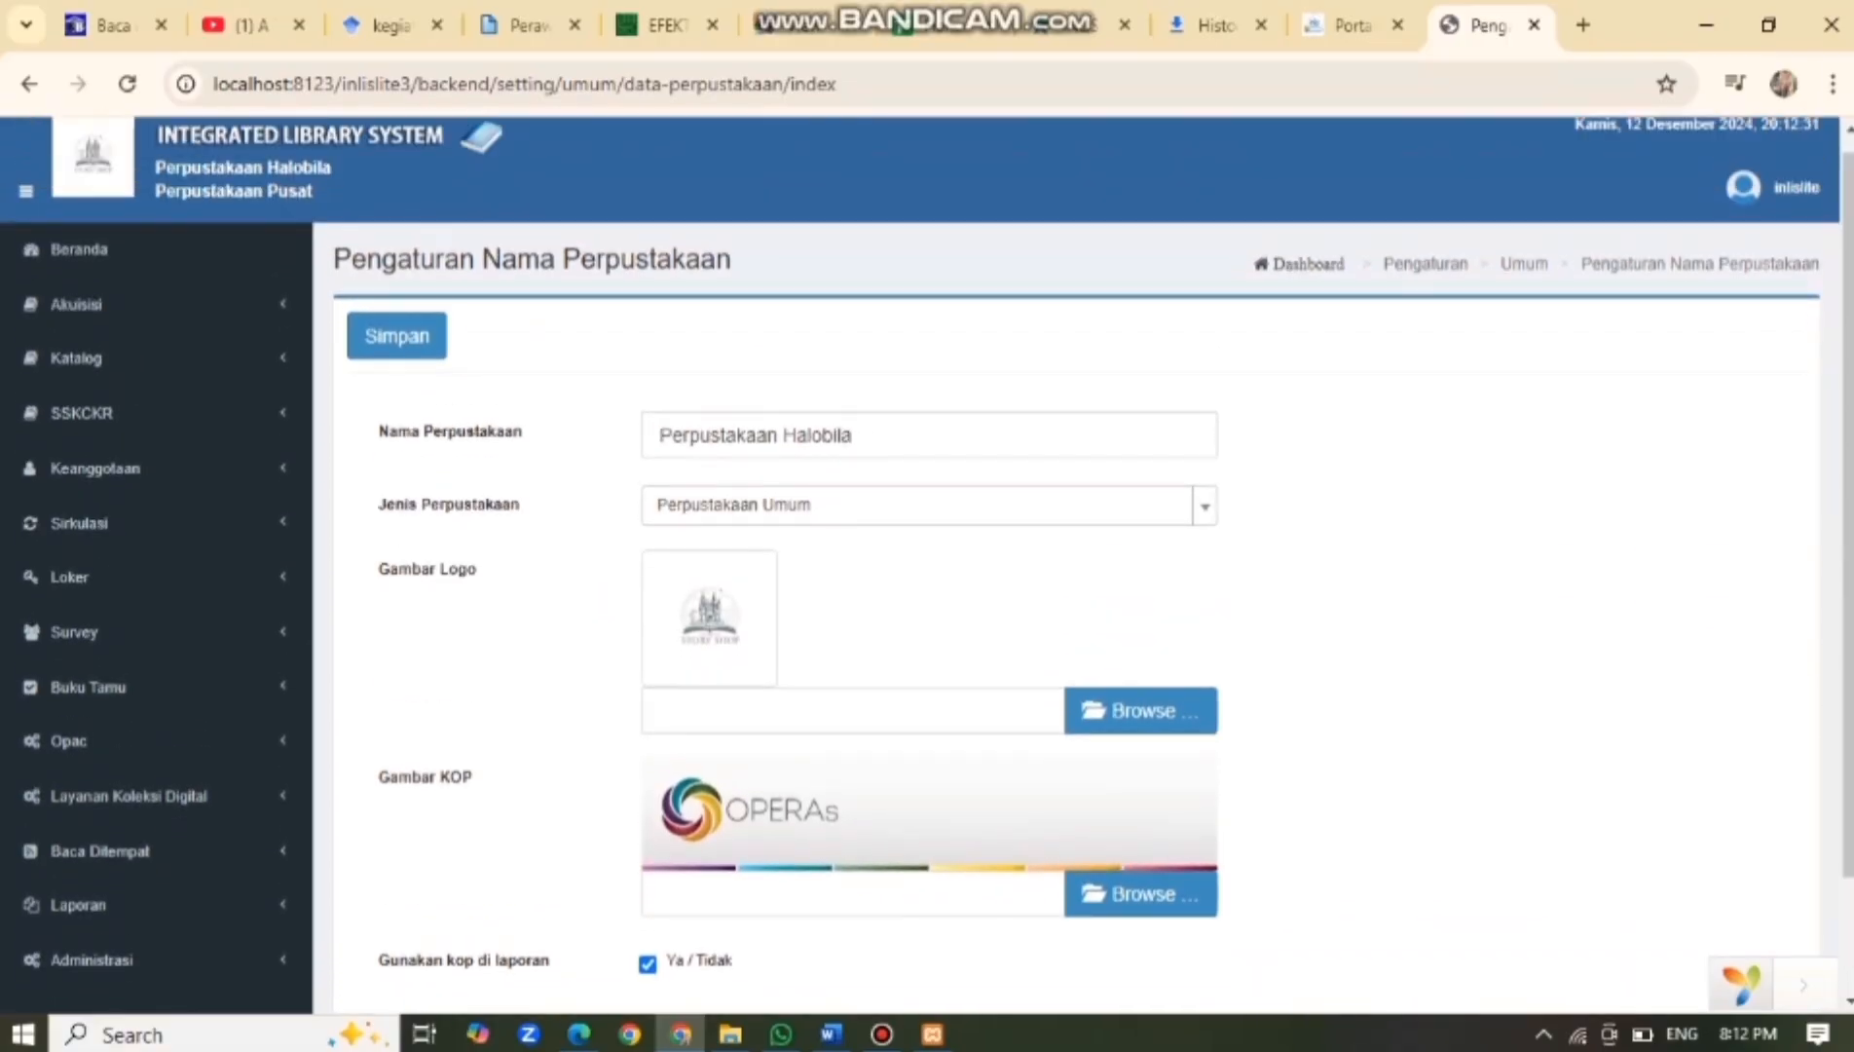
scroll(78, 545, "up", 1)
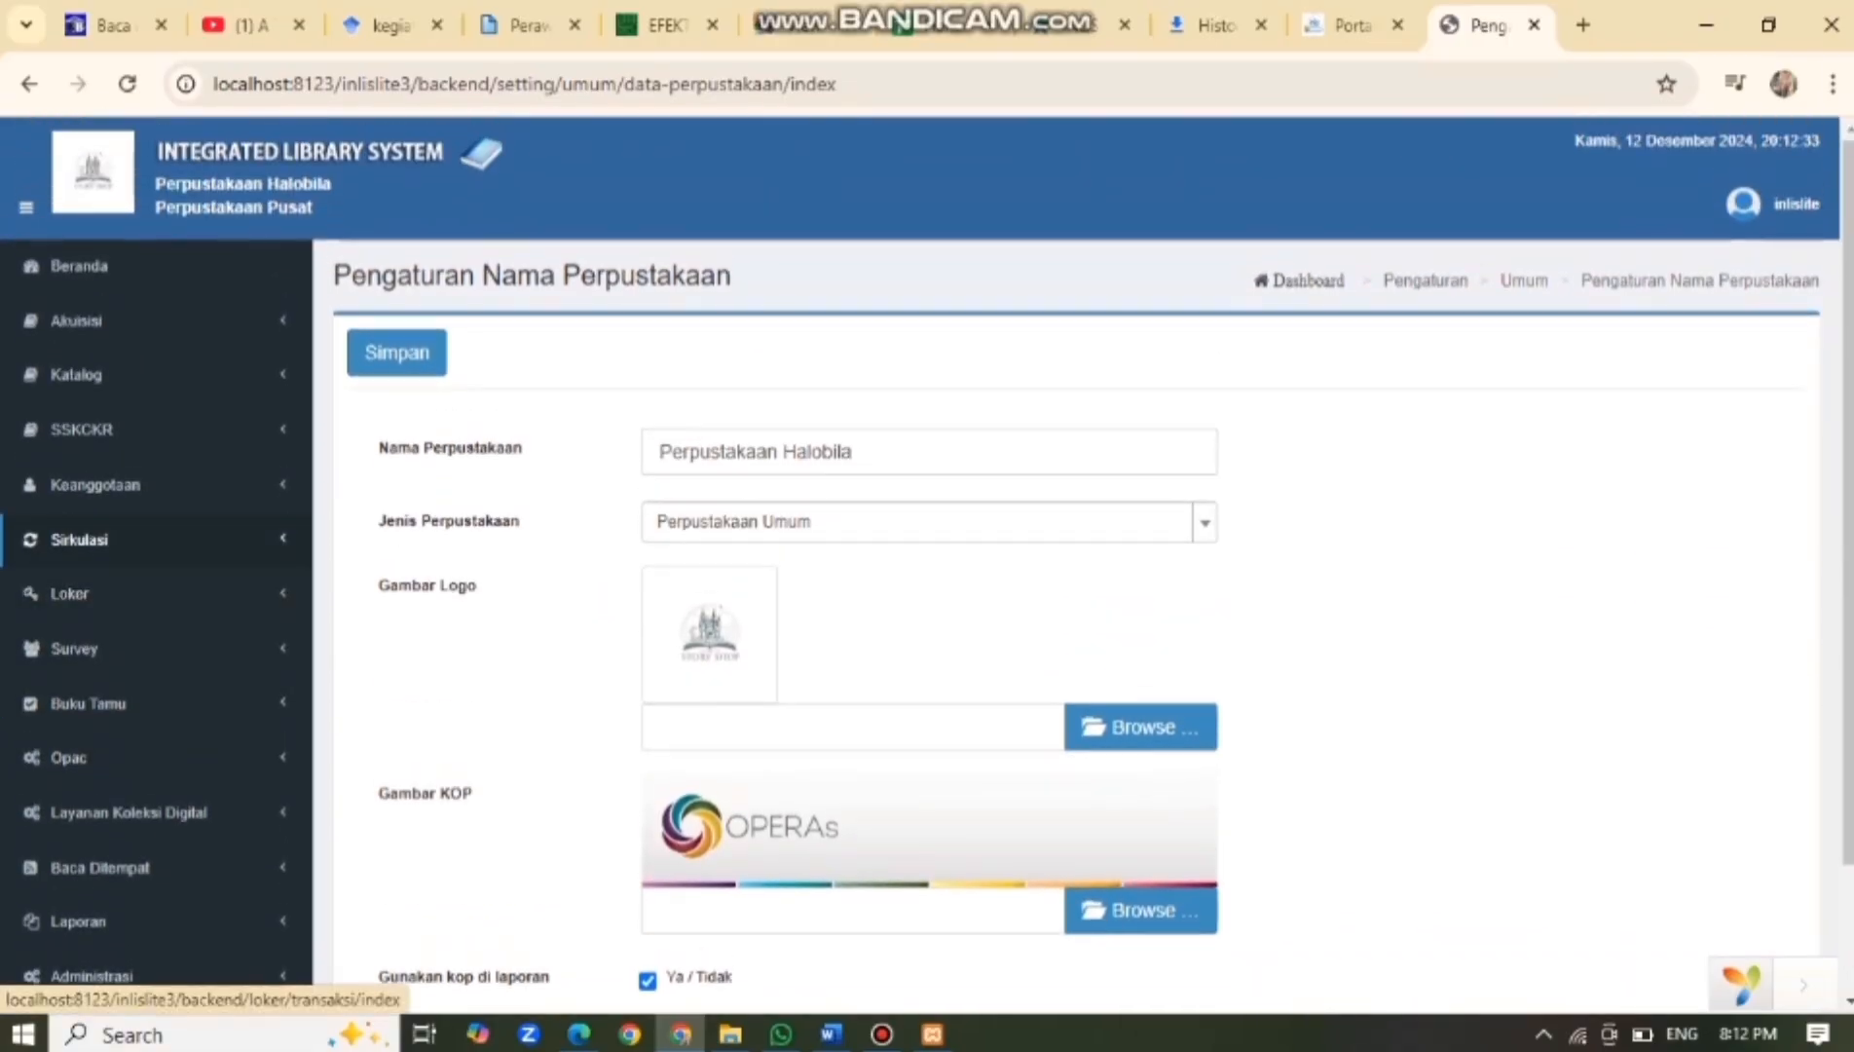
left_click(76, 320)
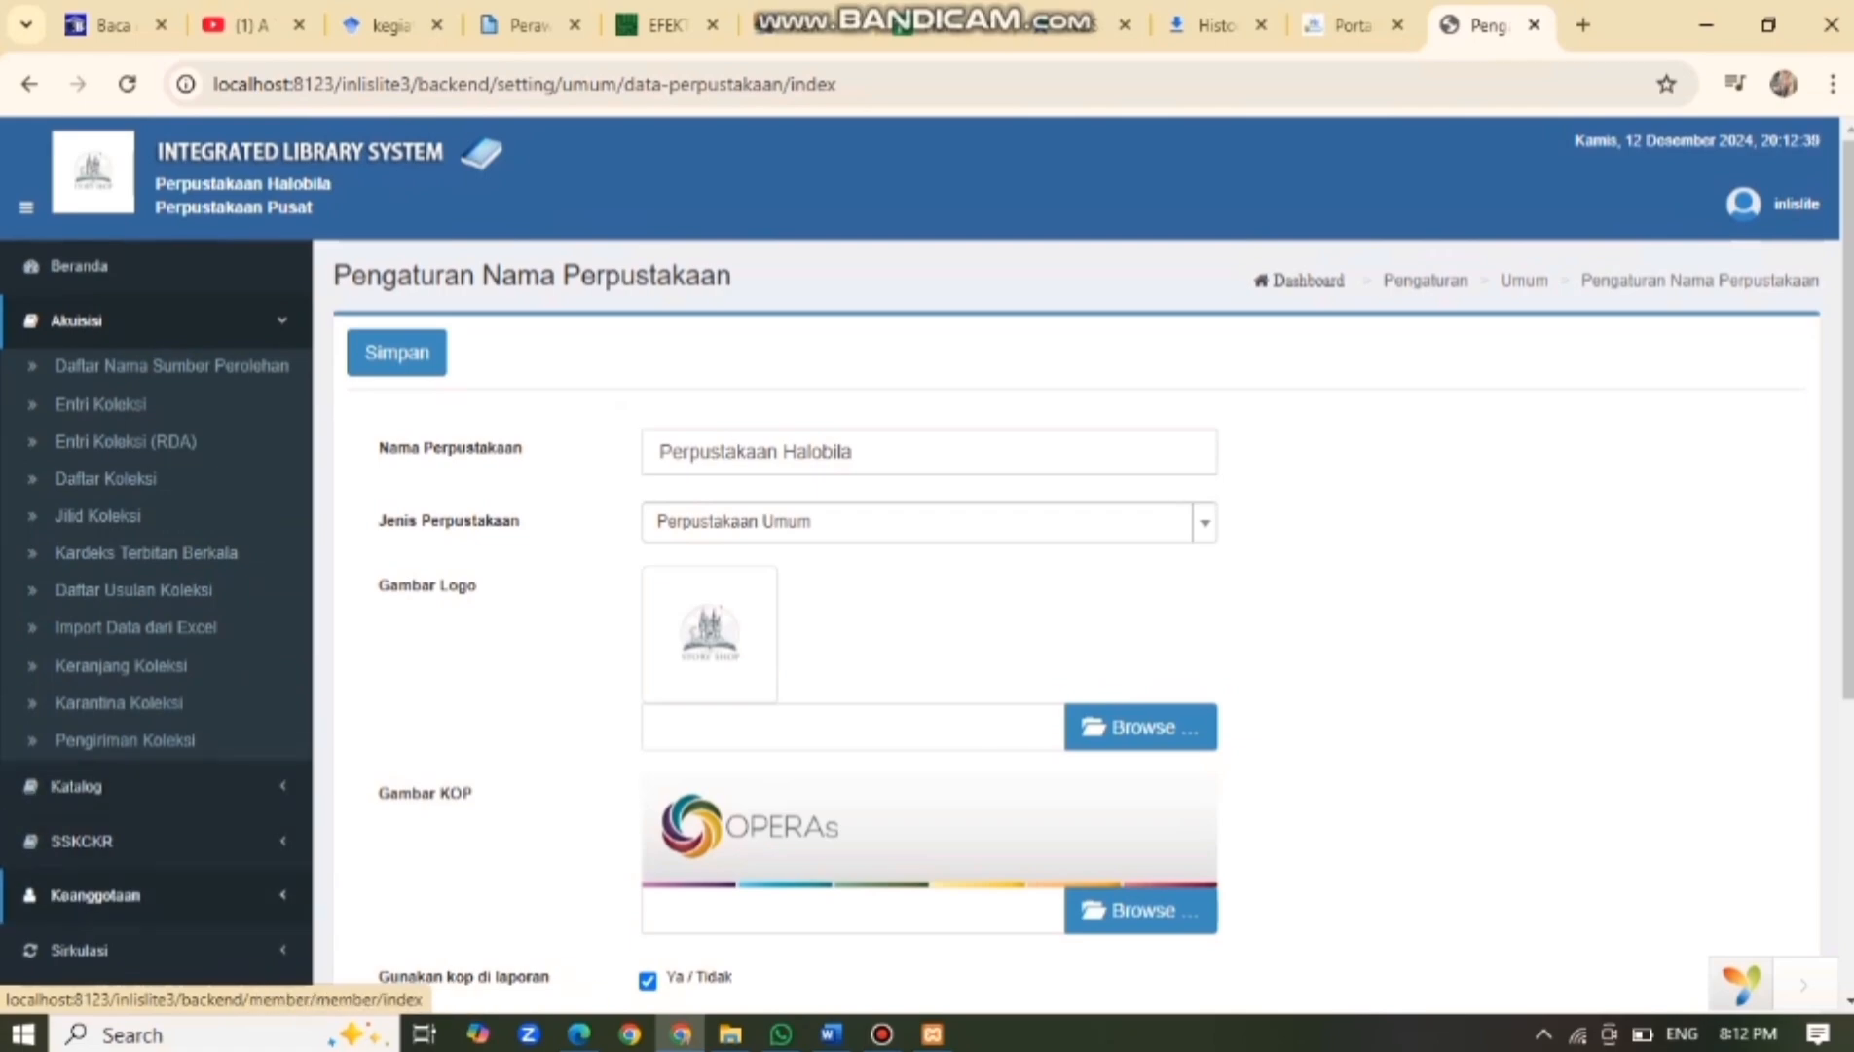
left_click(95, 895)
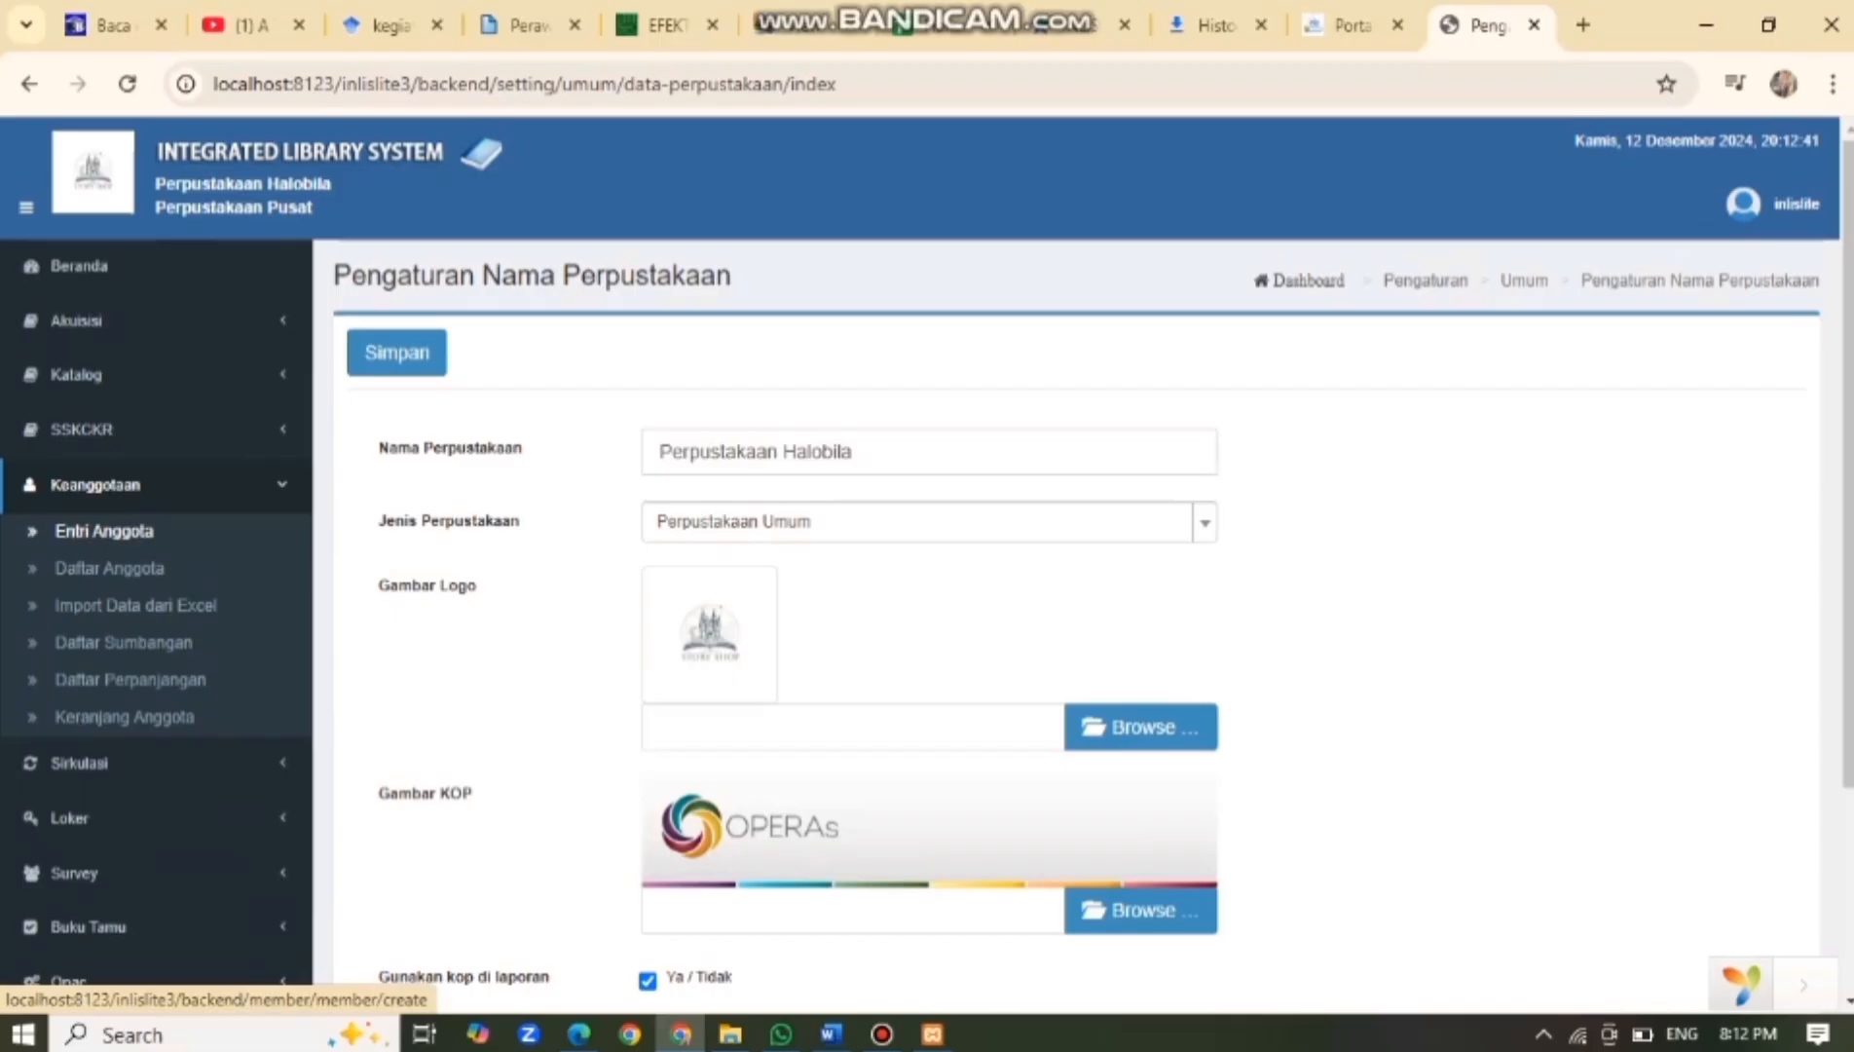
Open Entri Anggota, choose identity type KARTU MAHASISWA and enter the identity number.
left_click(104, 530)
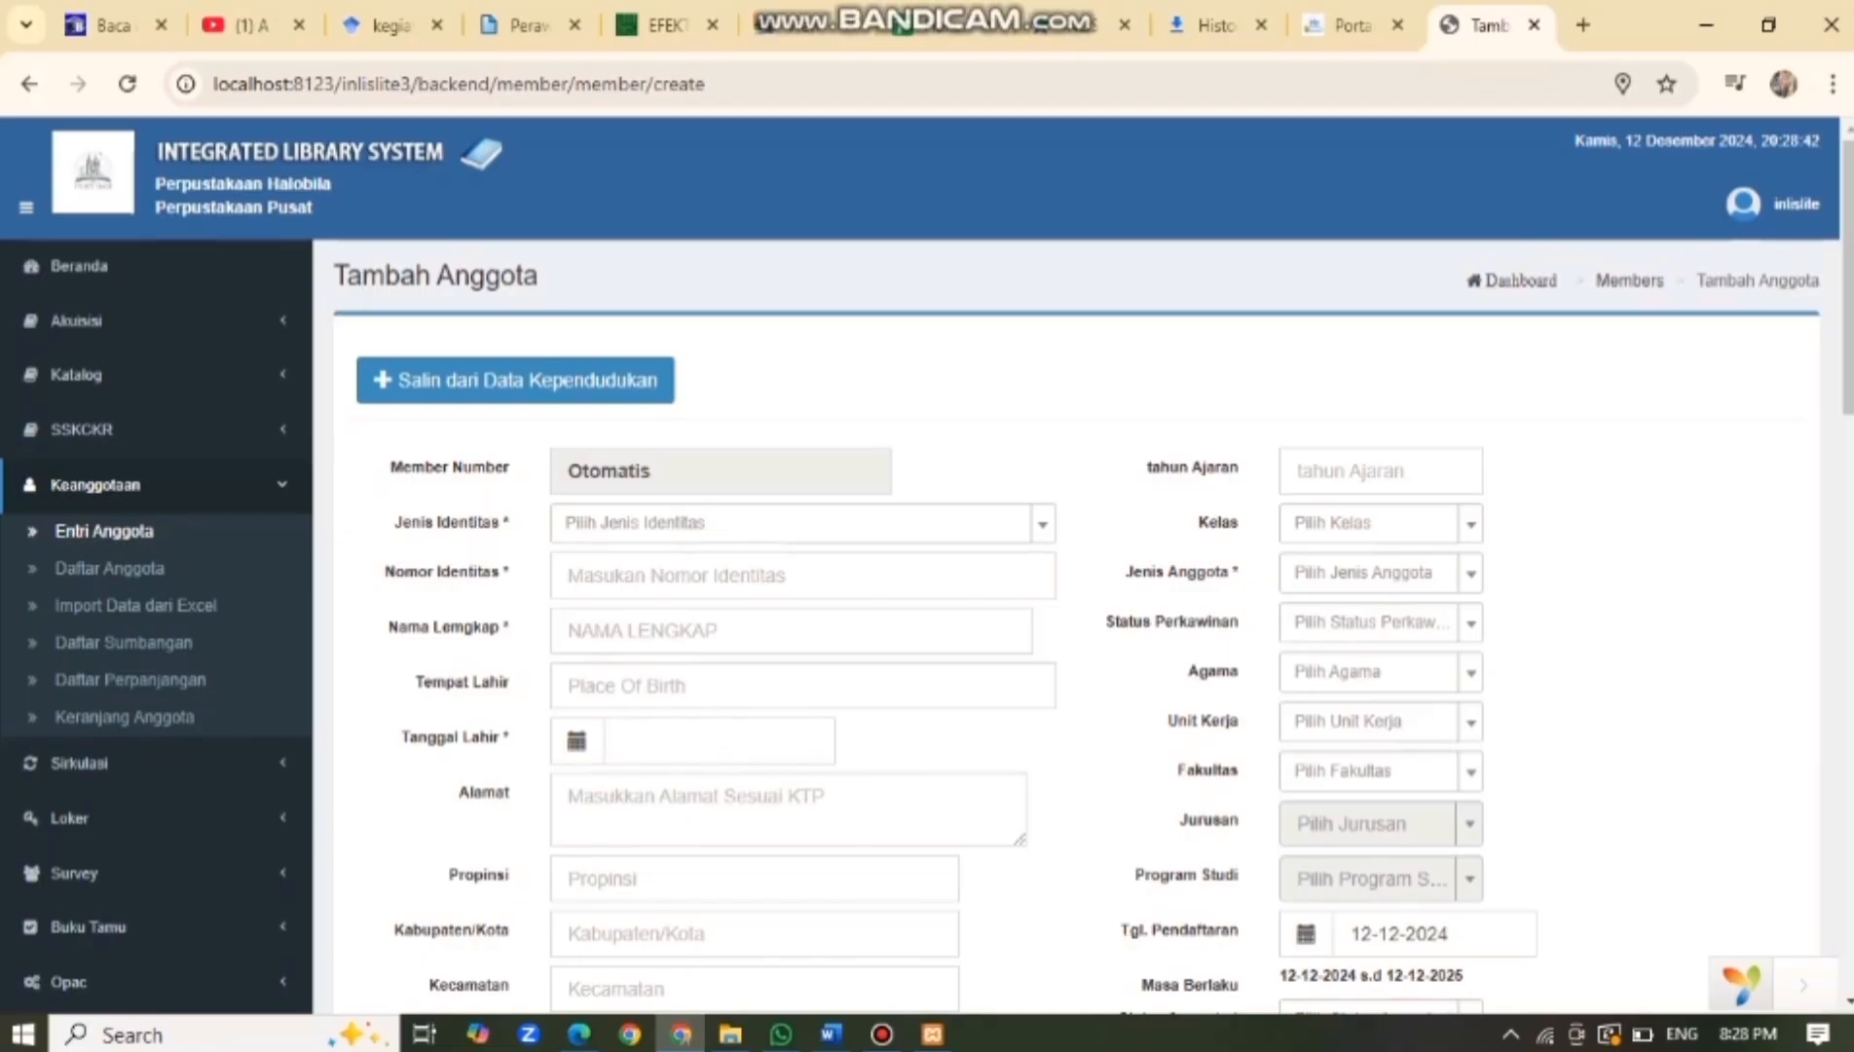
left_click(803, 523)
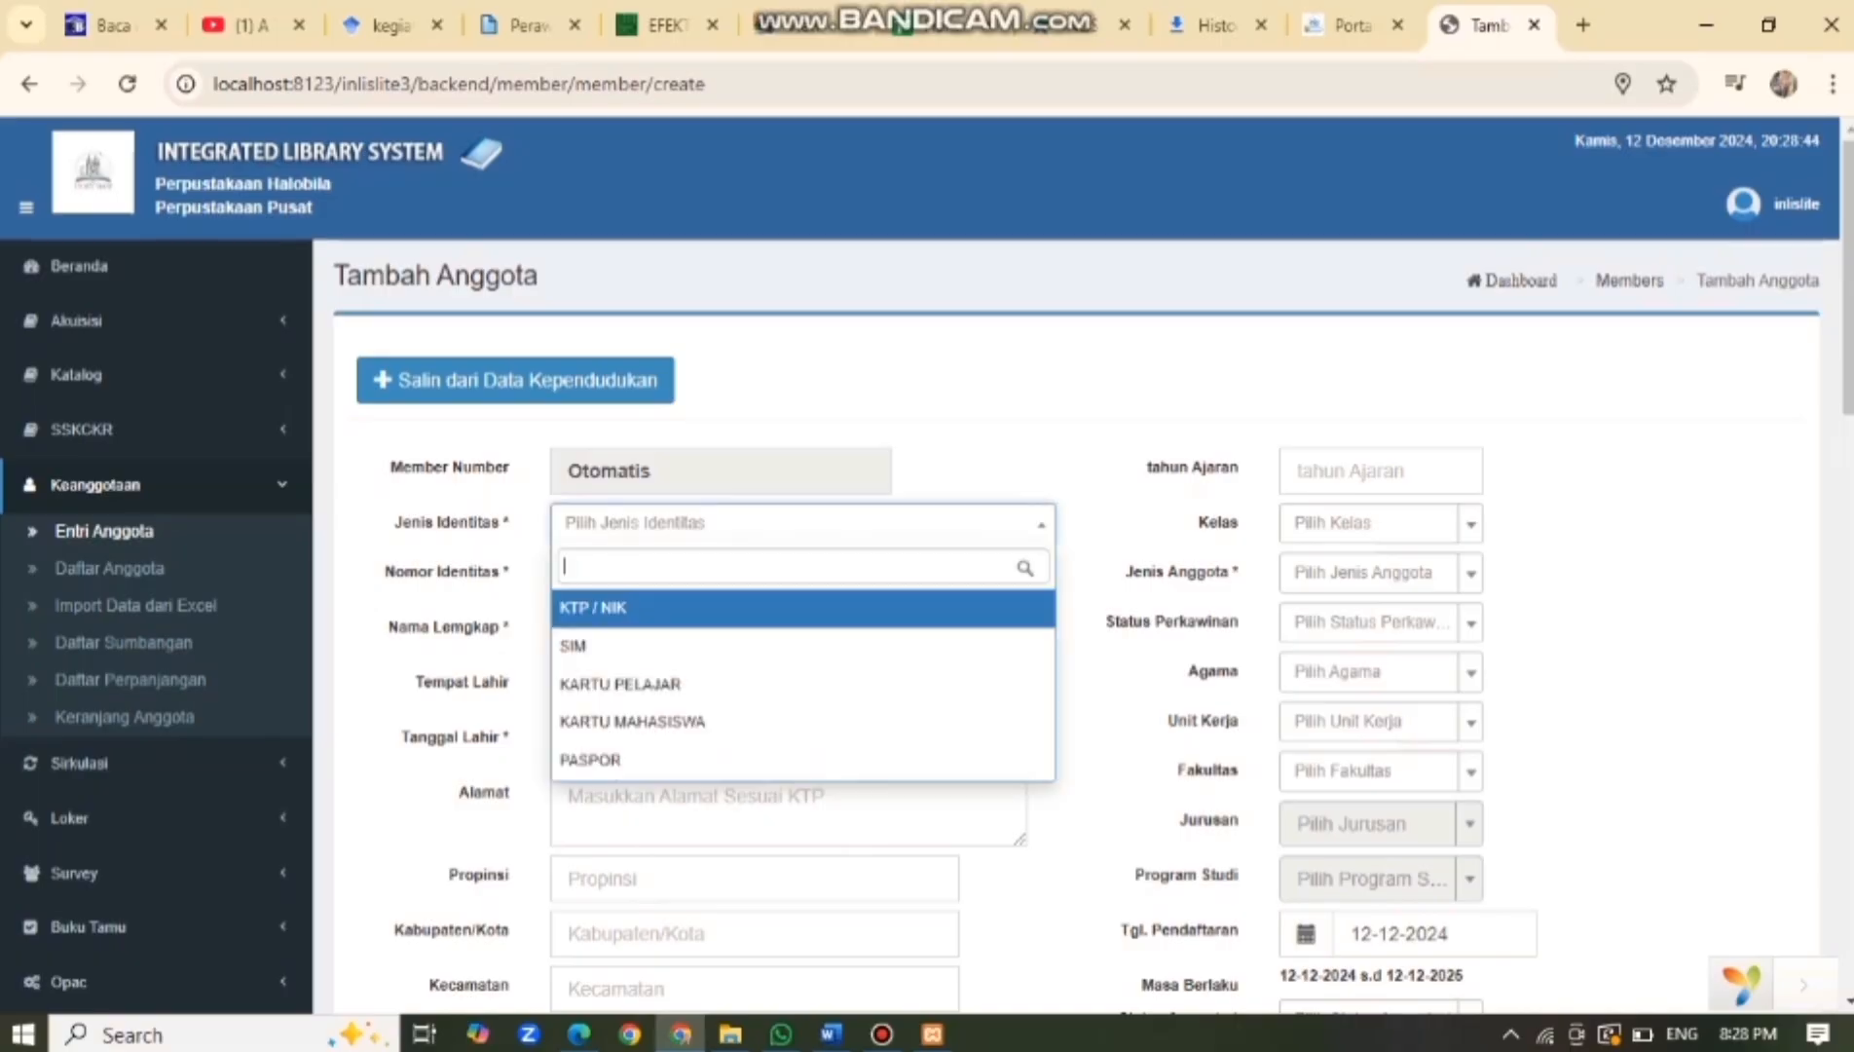
key("Down")
key("Down")
key("Down")
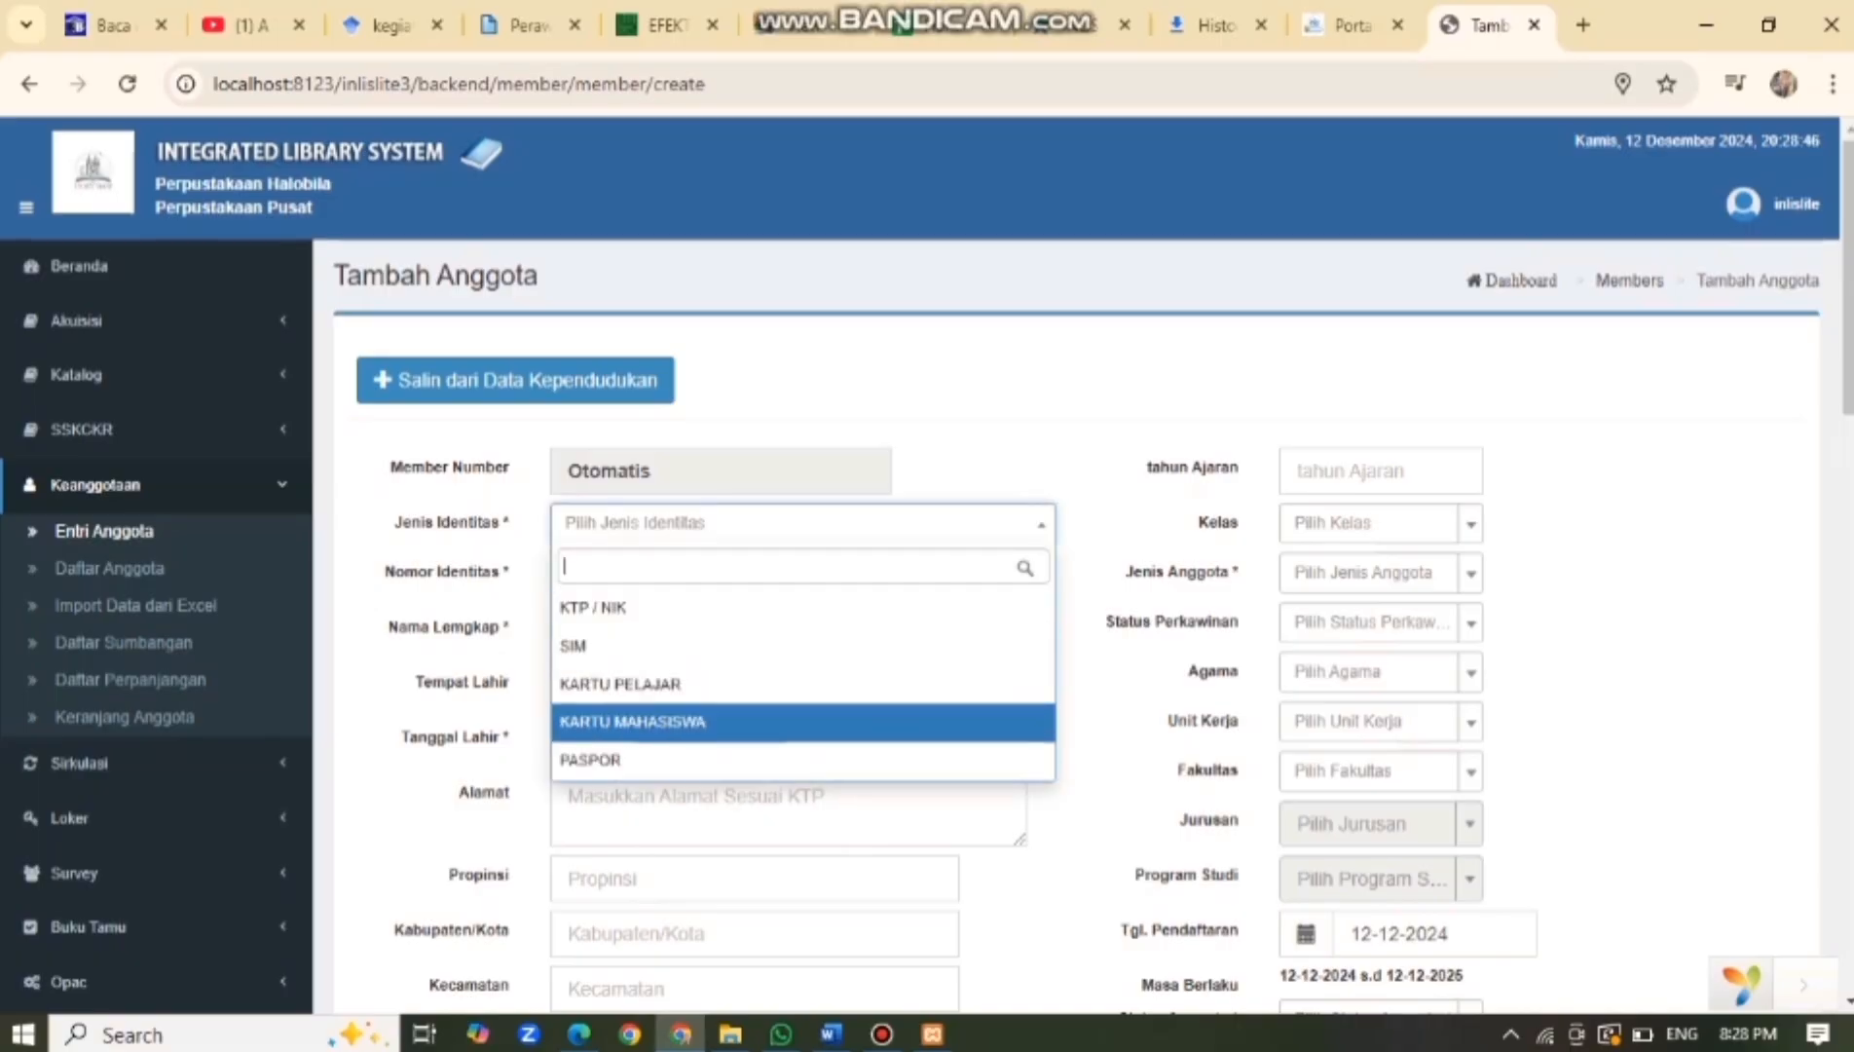
key("Return")
left_click(802, 576)
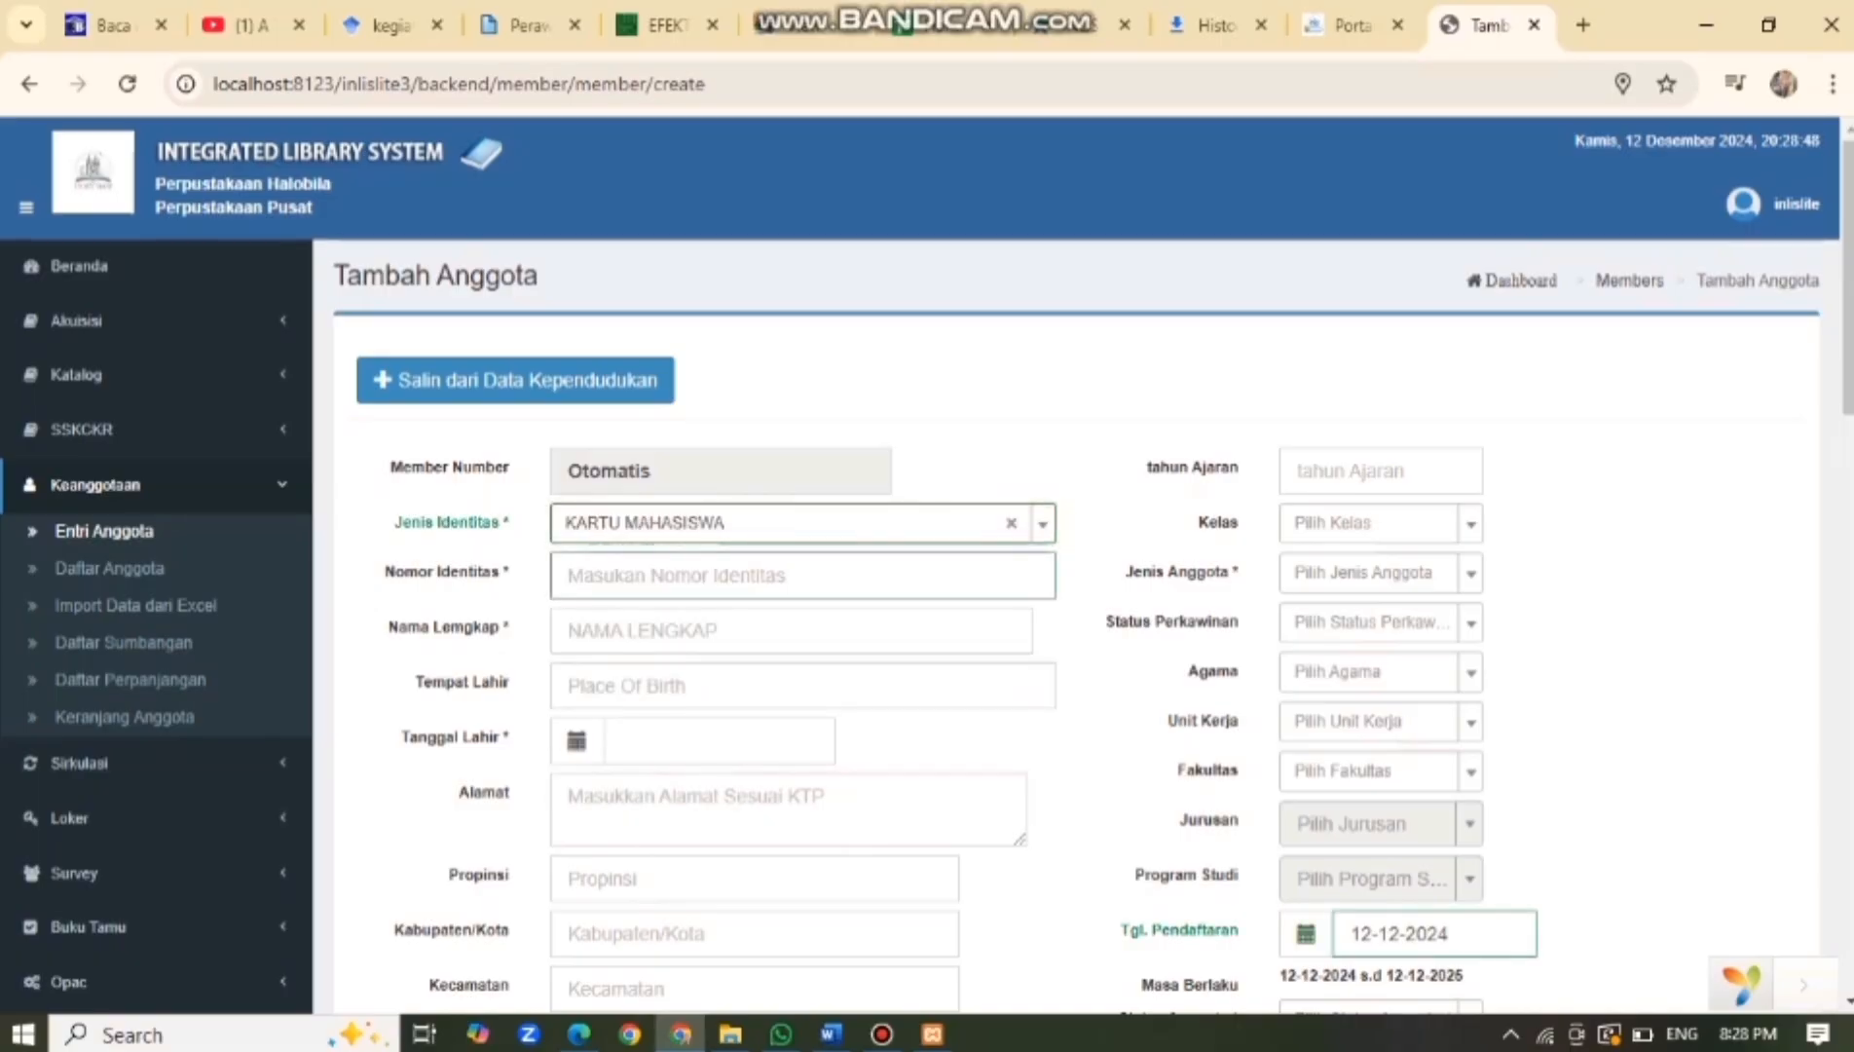
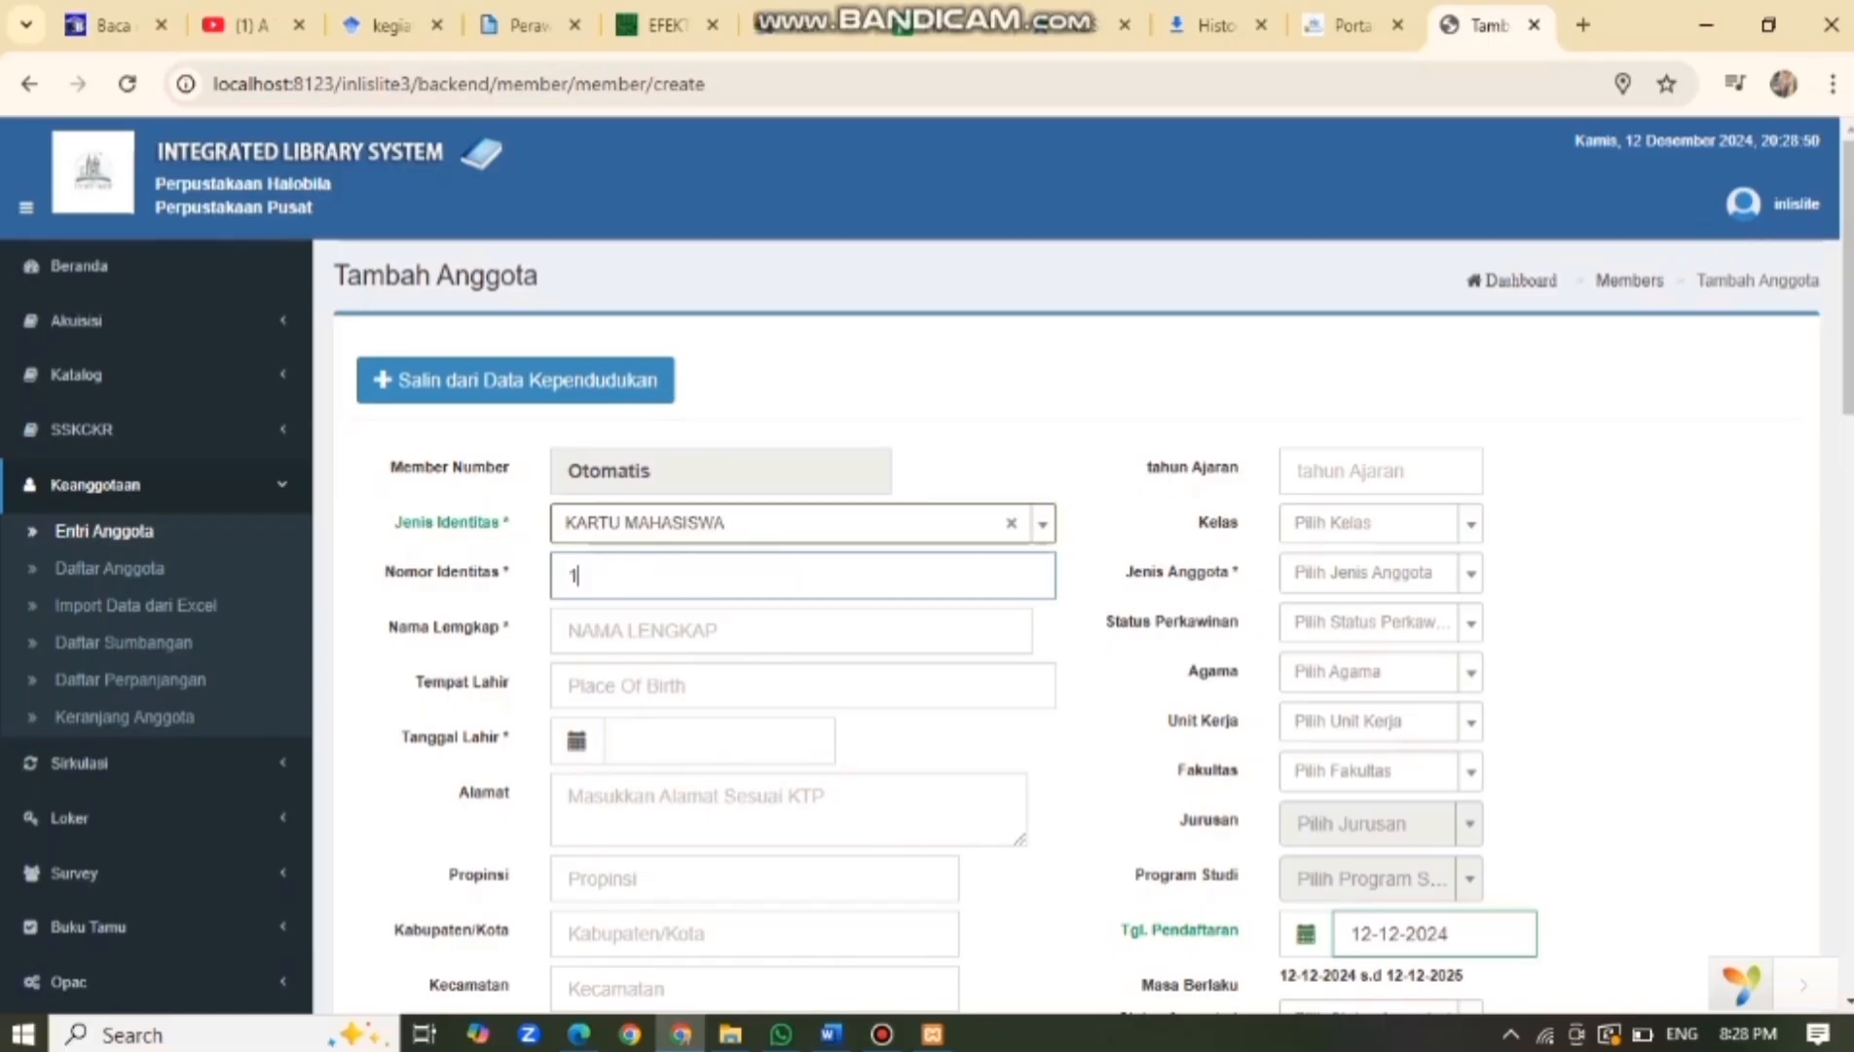
Fill in the member's full name and birthplace.
left_click(720, 631)
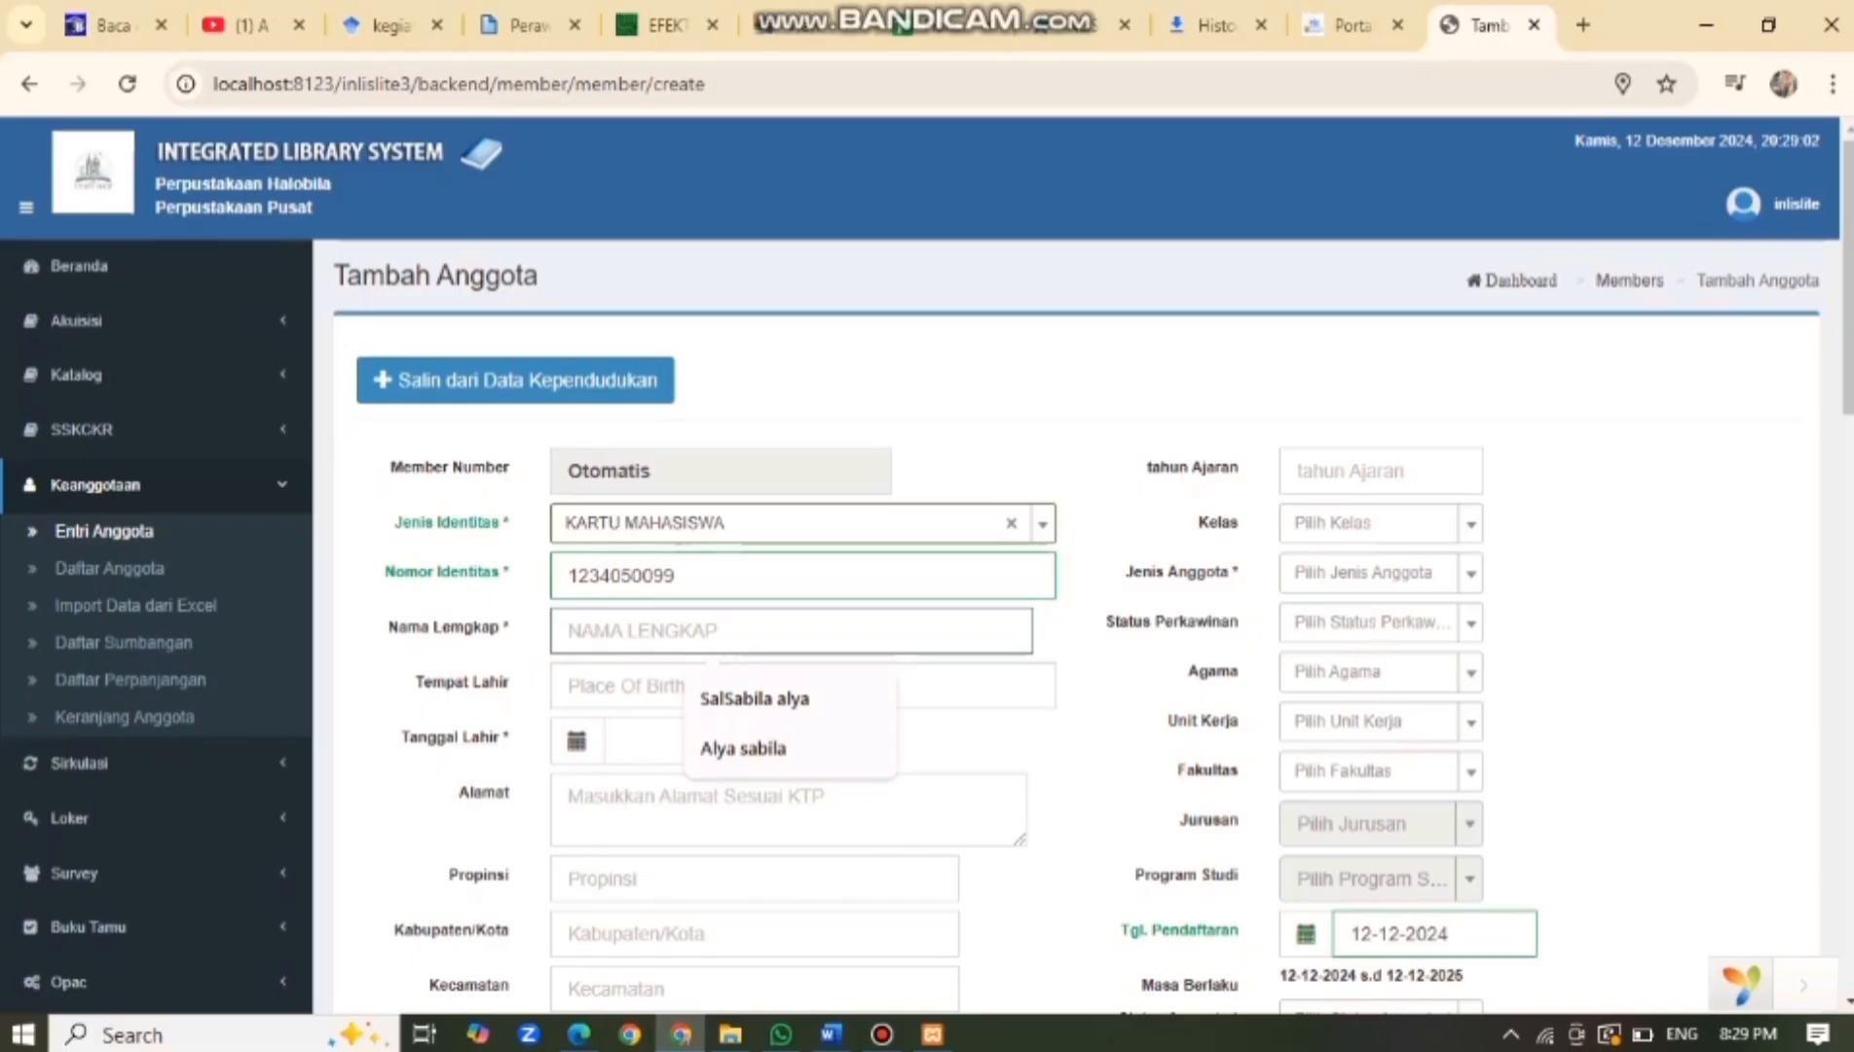
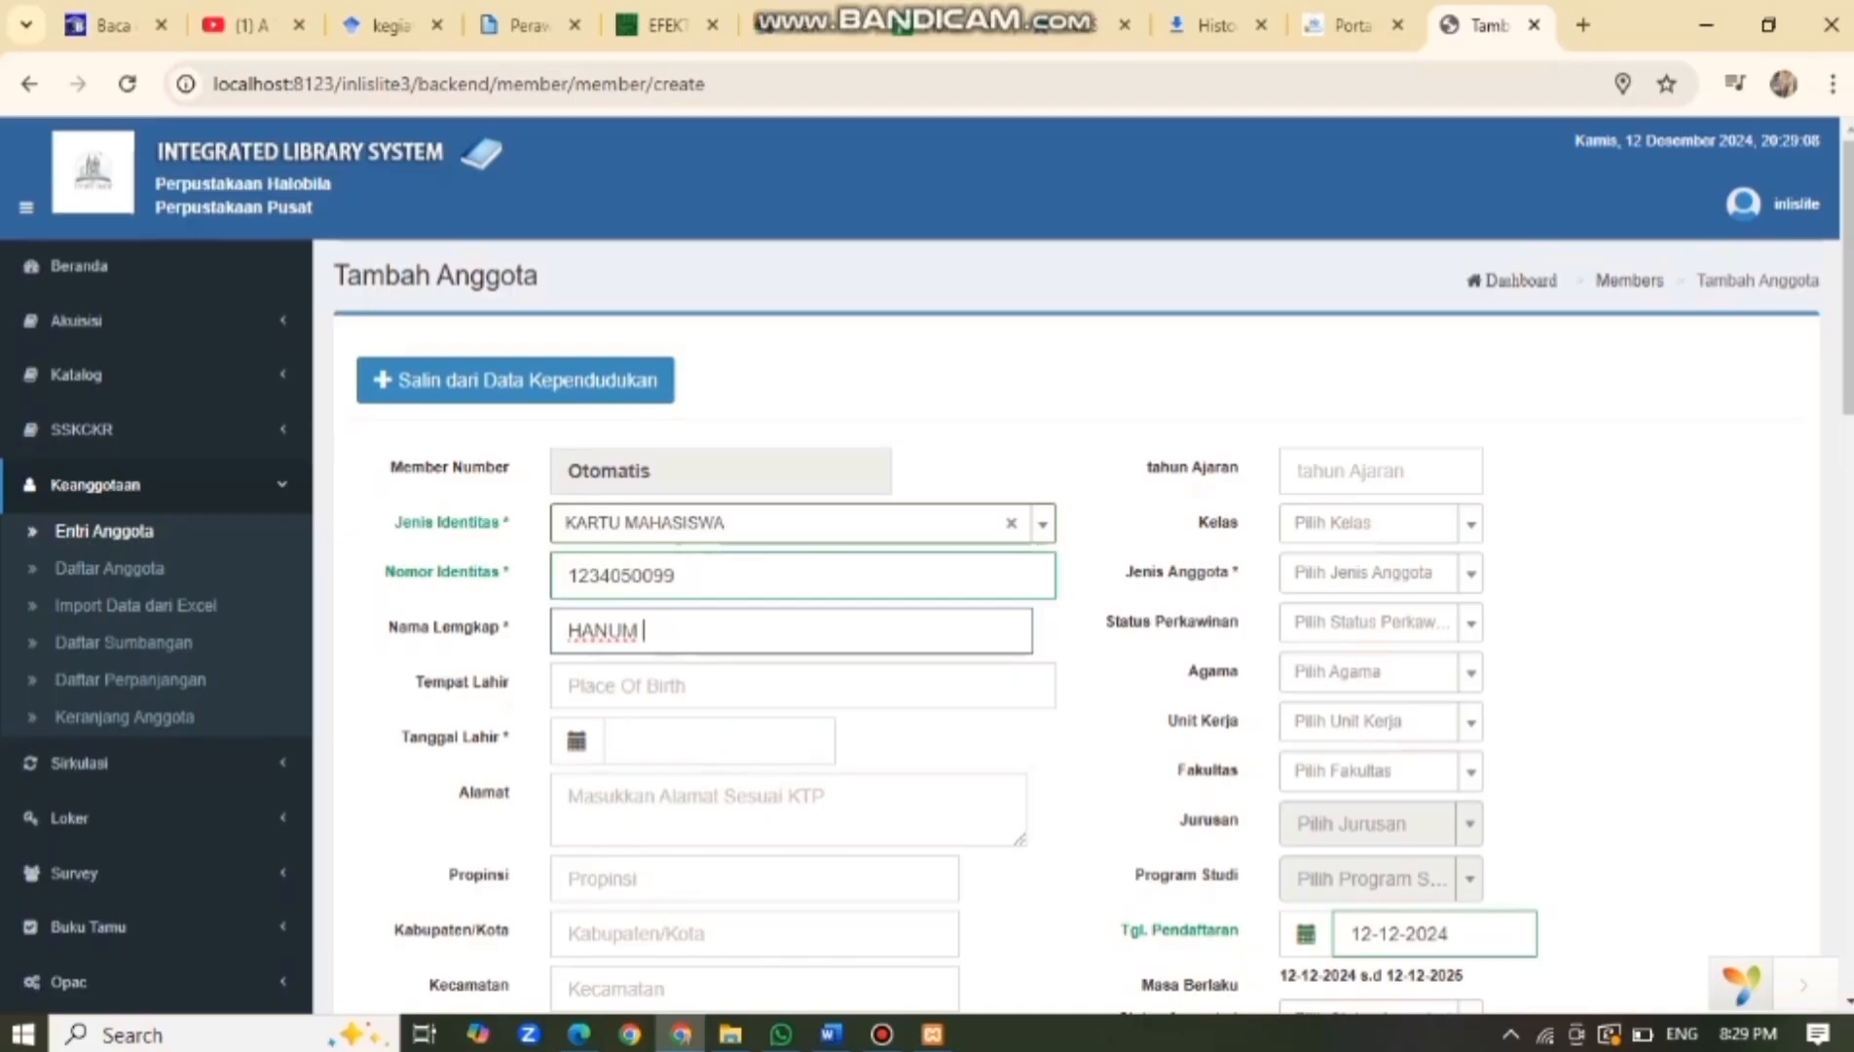
key("Tab")
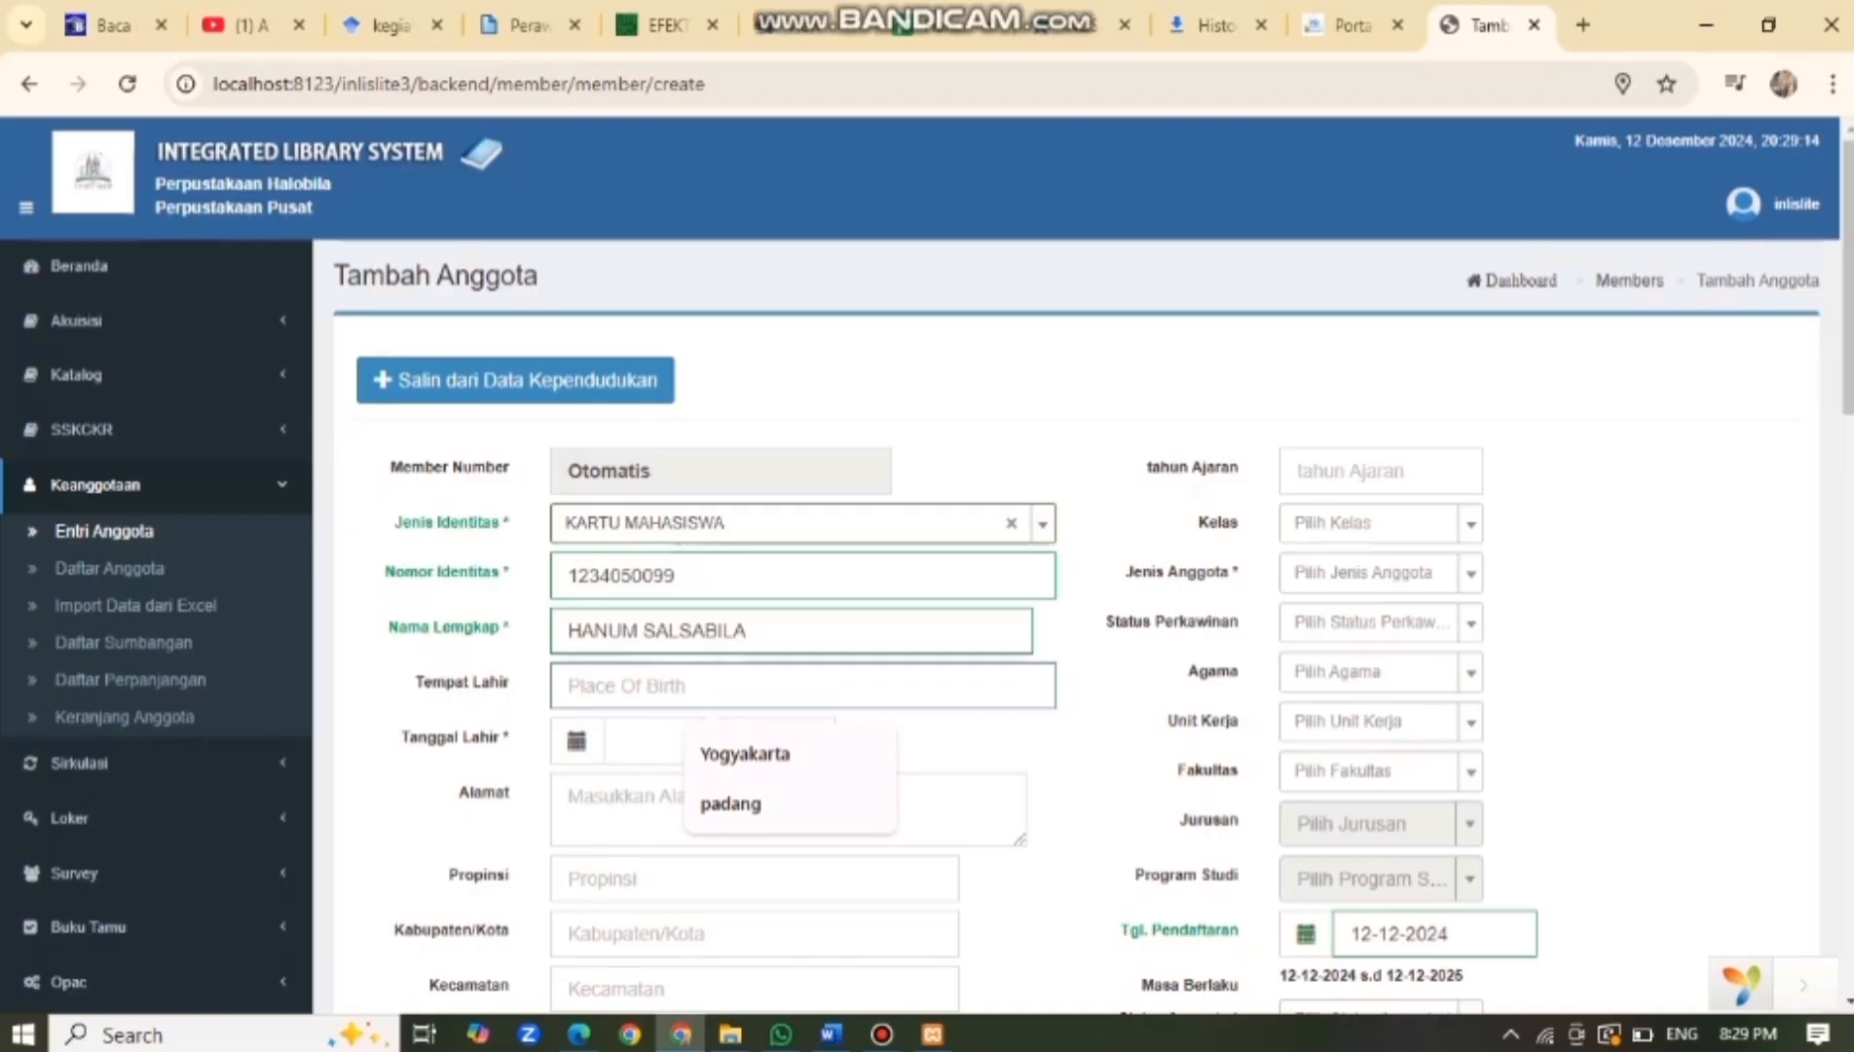
type("bud")
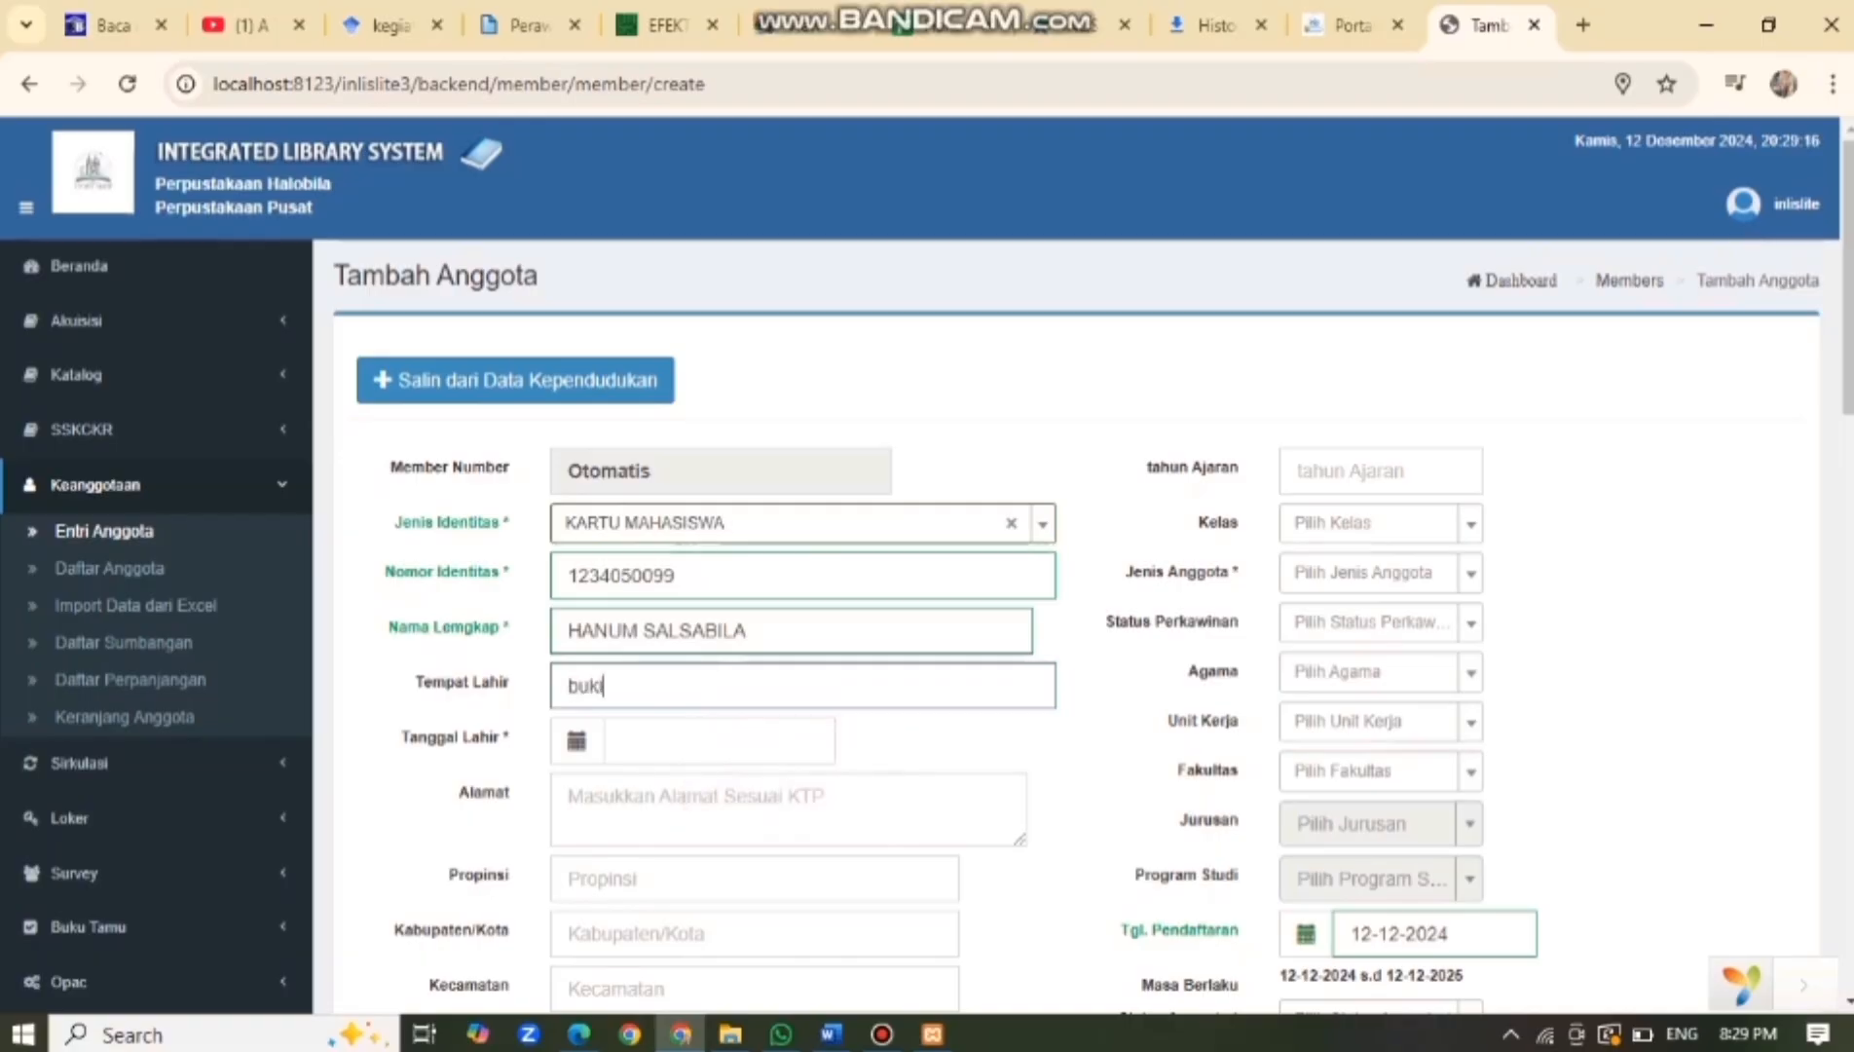
key("BackSpace")
key("BackSpace")
key("BackSpace")
type("Bukittinggi")
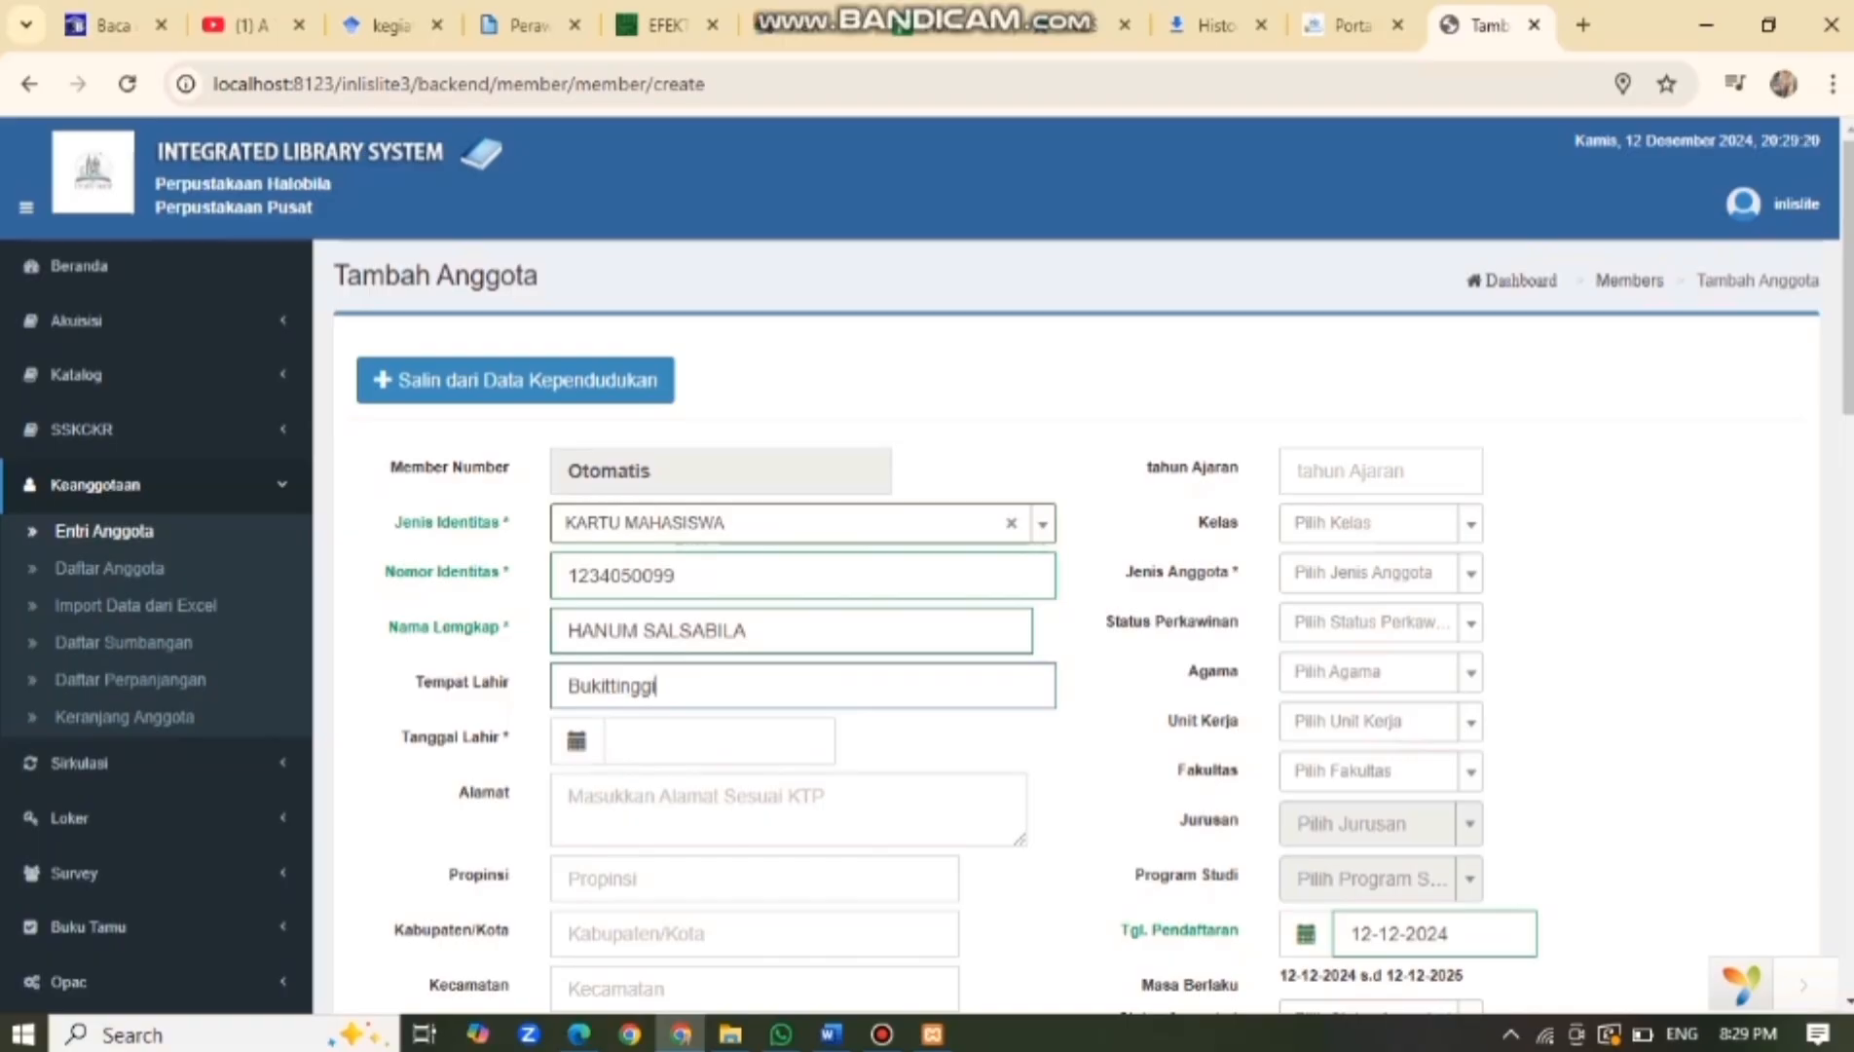
Set the member's date of birth to 25-12-2005.
left_click(726, 741)
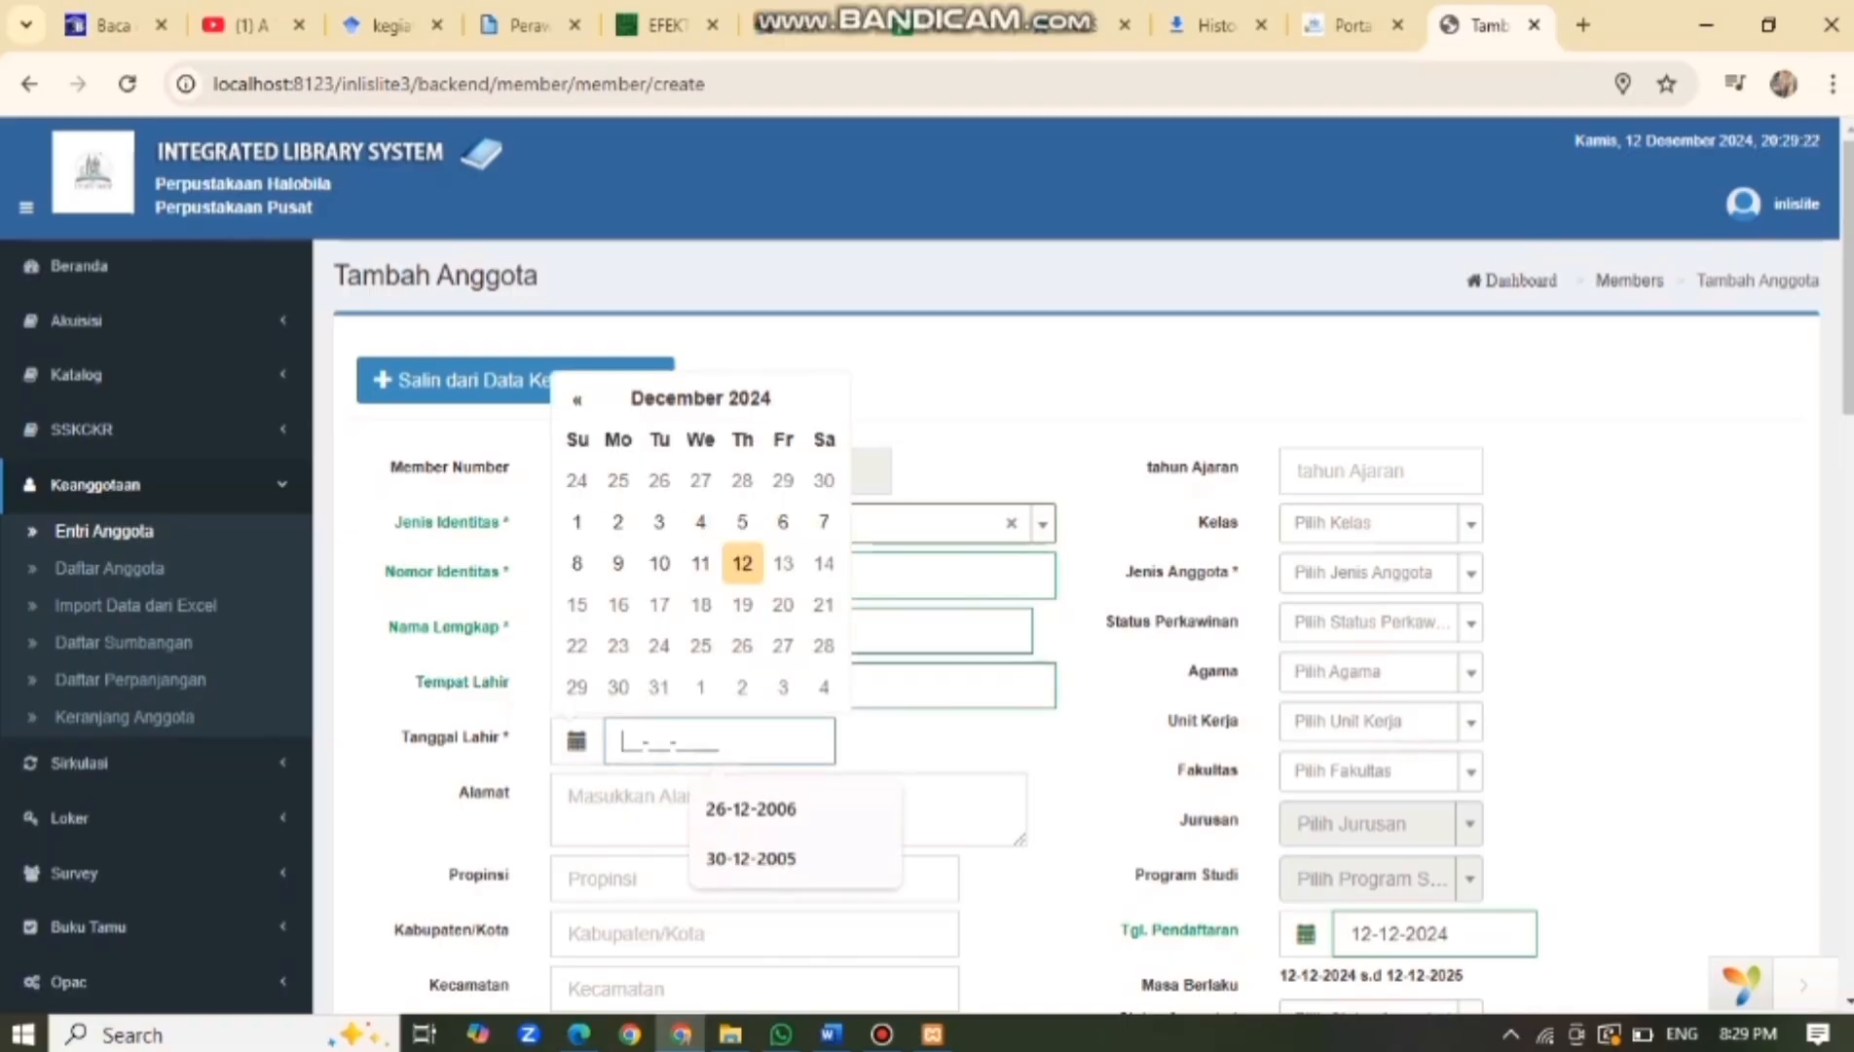
left_click(701, 400)
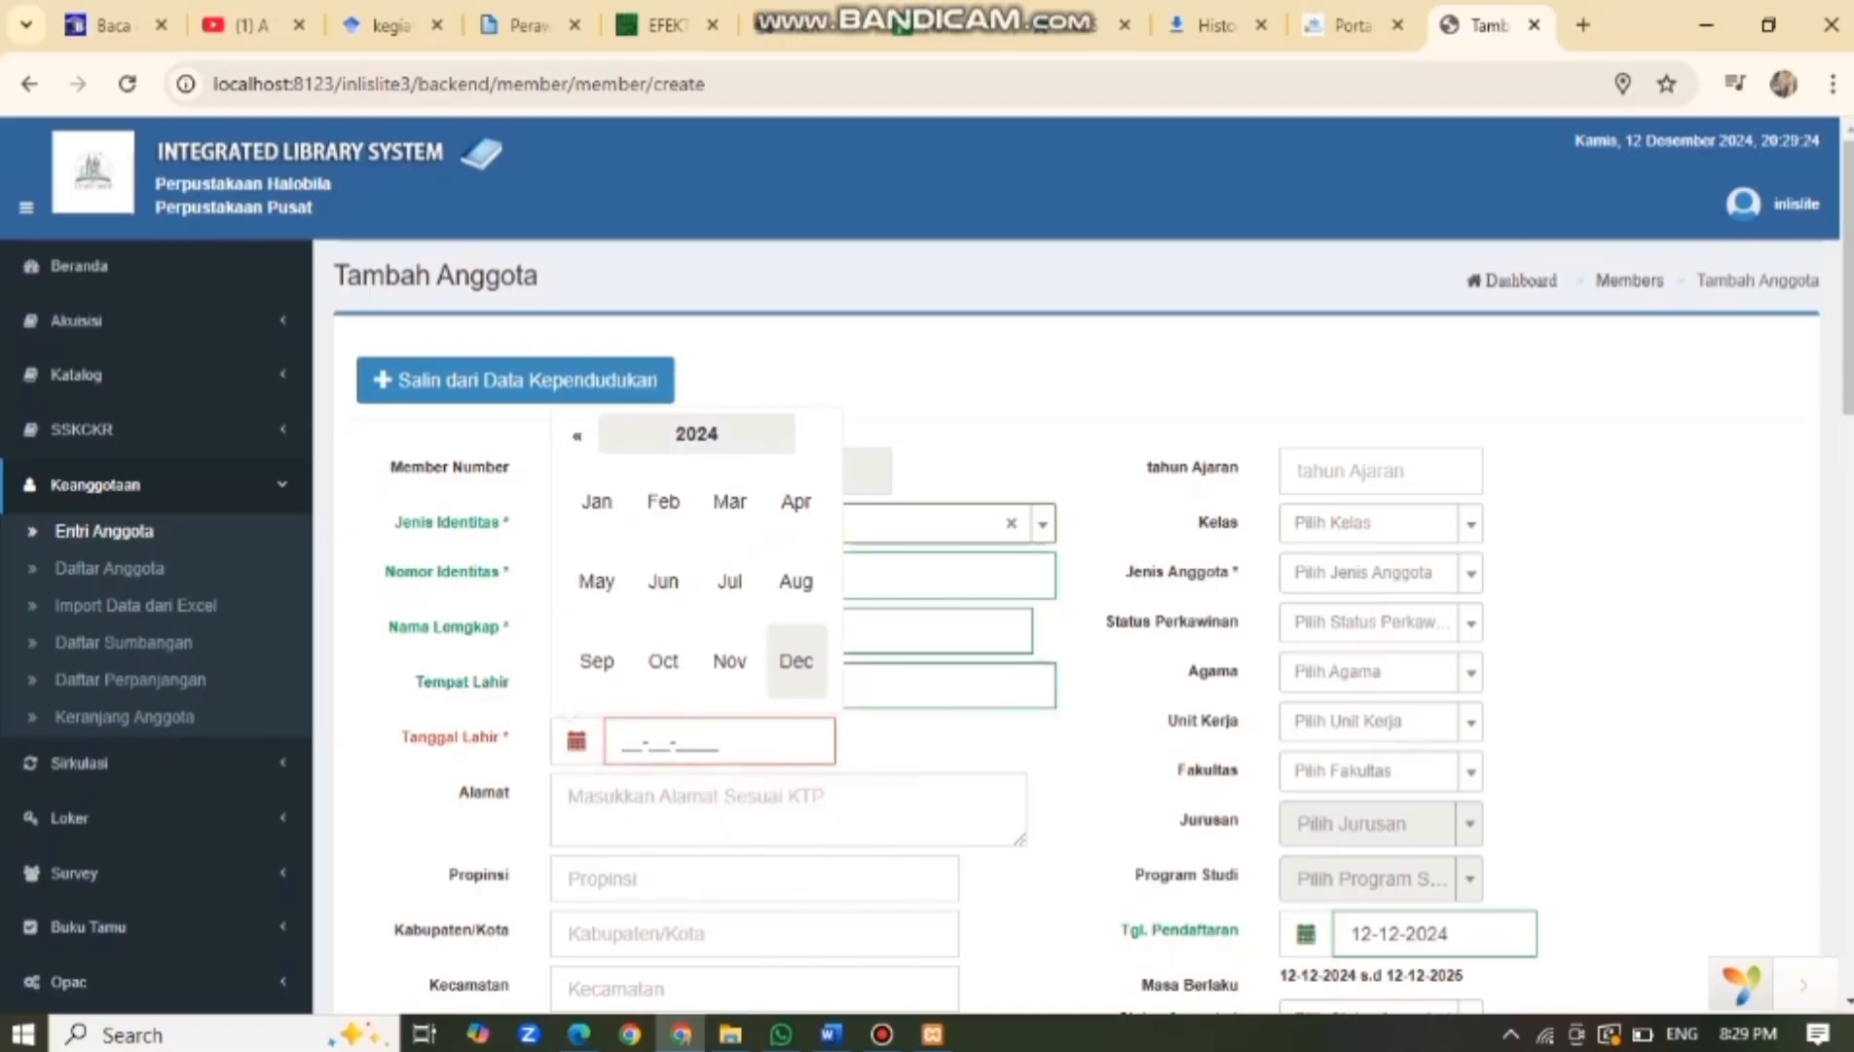
left_click(578, 435)
left_click(577, 435)
left_click(577, 435)
left_click(578, 435)
left_click(577, 436)
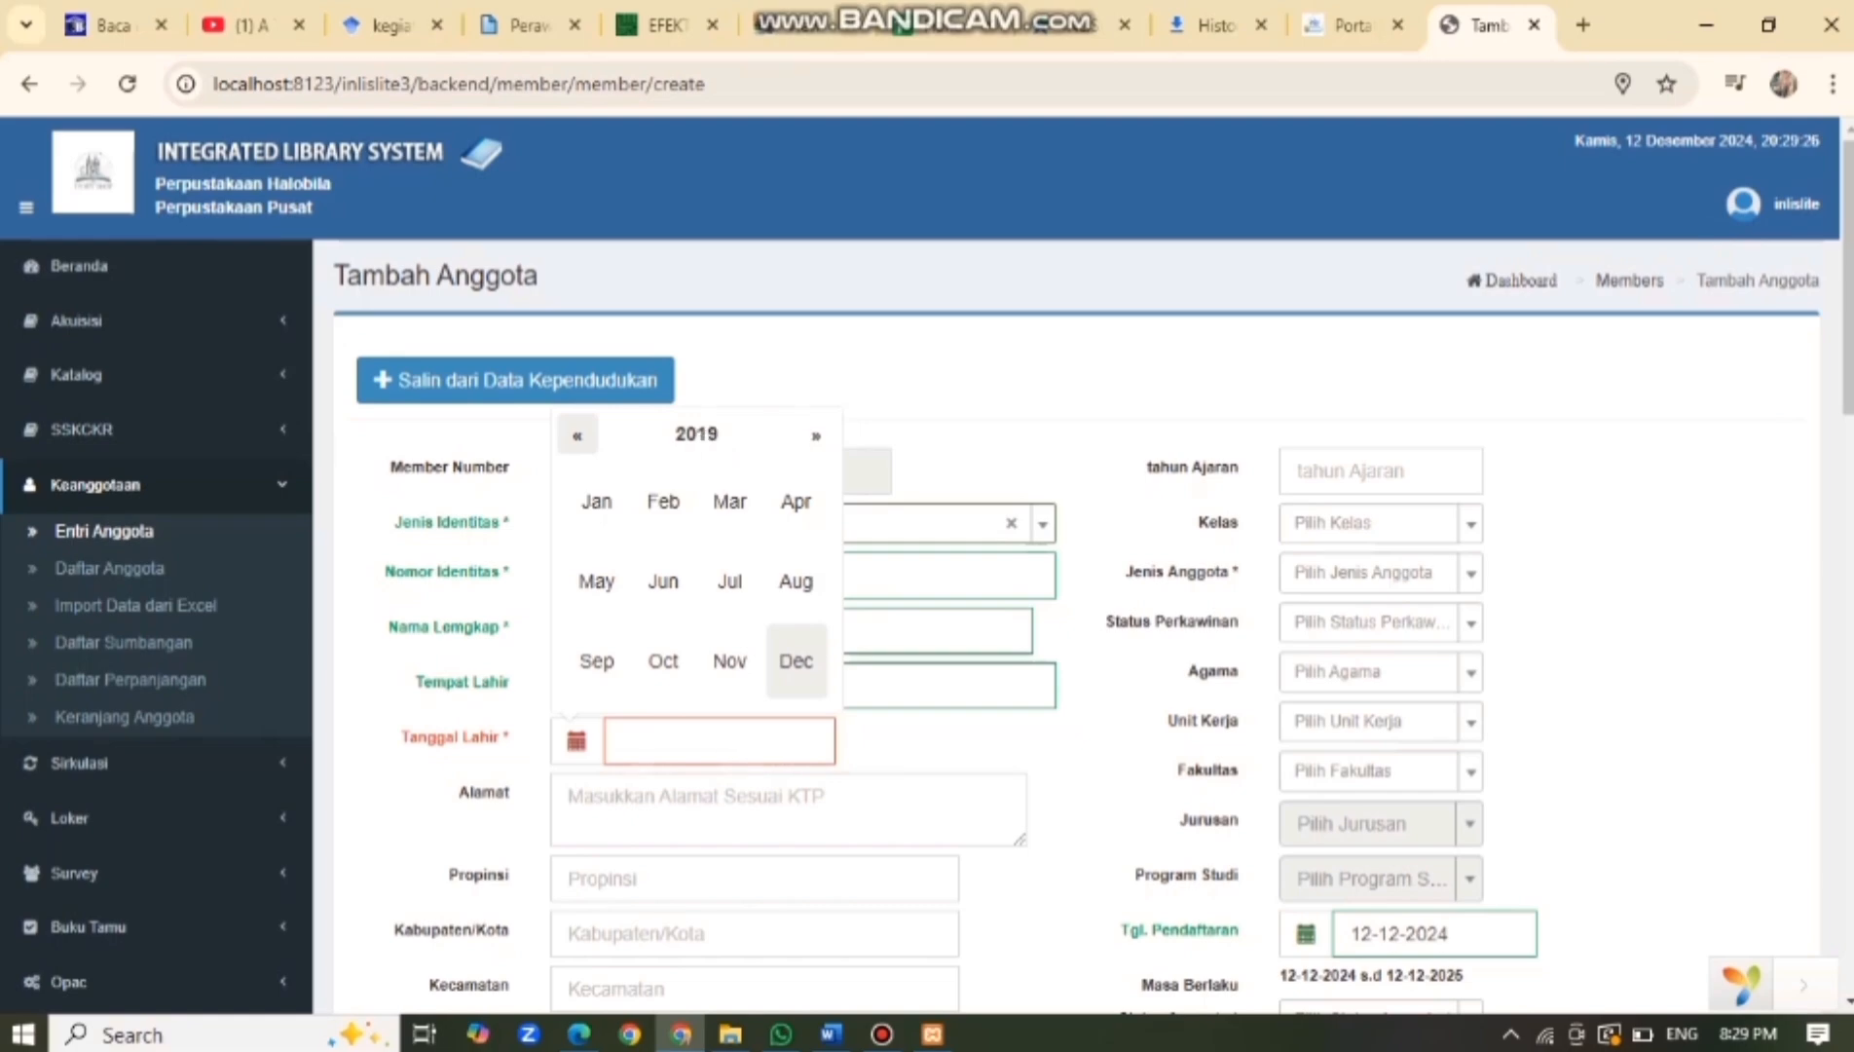
left_click(577, 435)
left_click(577, 435)
left_click(577, 435)
left_click(578, 435)
left_click(577, 435)
left_click(578, 435)
left_click(577, 435)
left_click(577, 436)
left_click(578, 435)
left_click(577, 436)
left_click(578, 435)
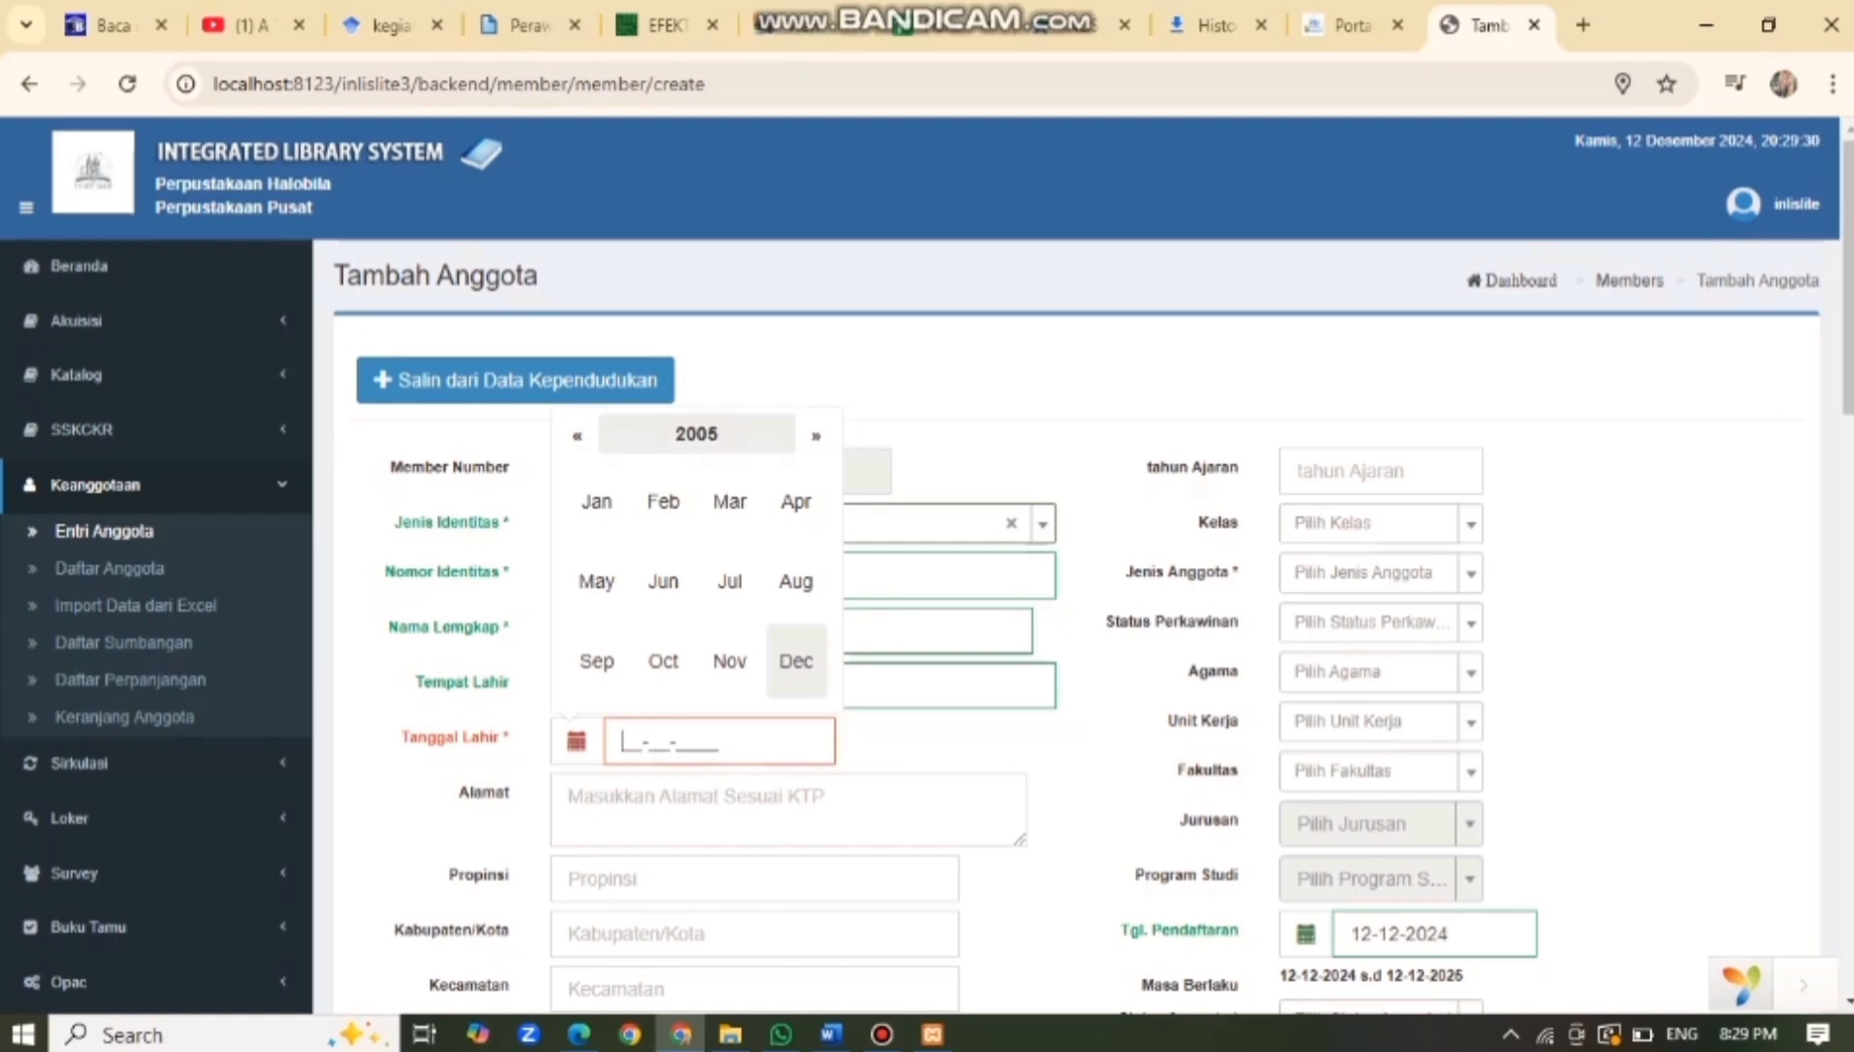
left_click(578, 435)
left_click(577, 435)
left_click(577, 435)
left_click(796, 660)
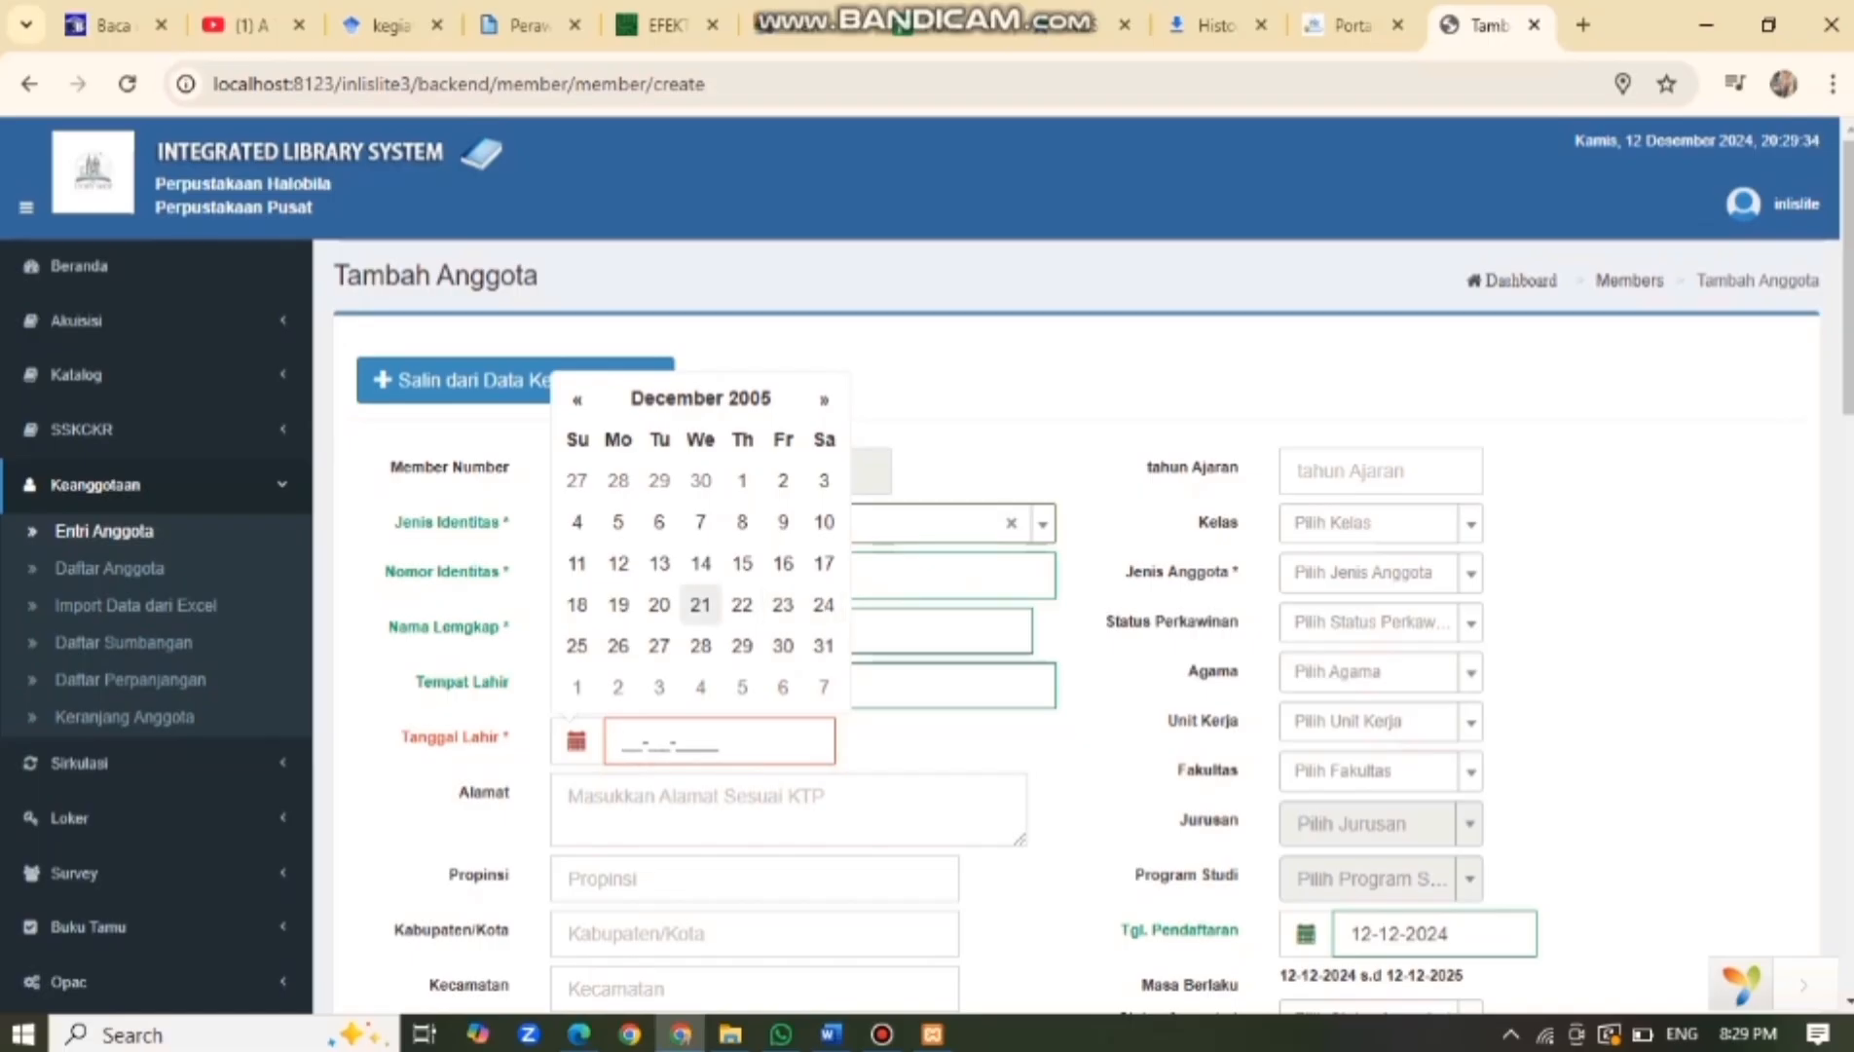
left_click(577, 644)
Enter the member's street address with province Sumatera Barat and city Kota Bukittinggi.
scroll(927, 563, "down", 2)
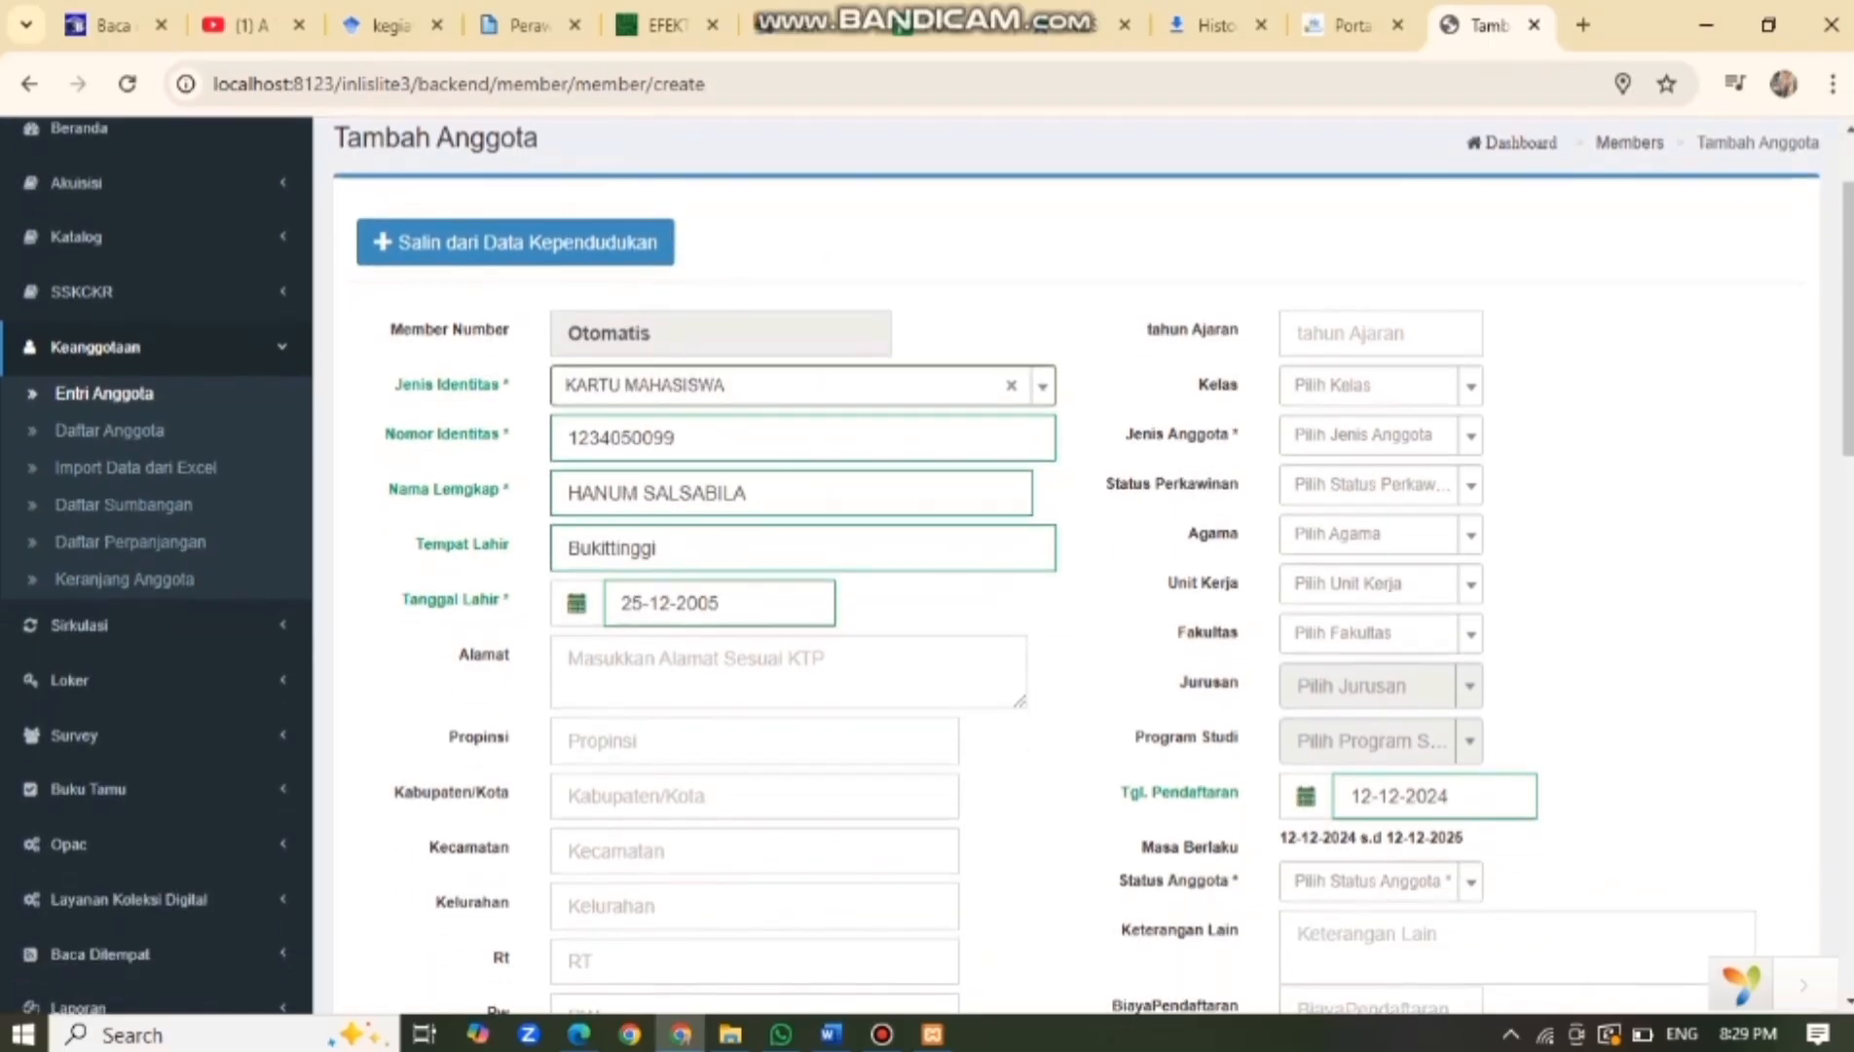
left_click(789, 671)
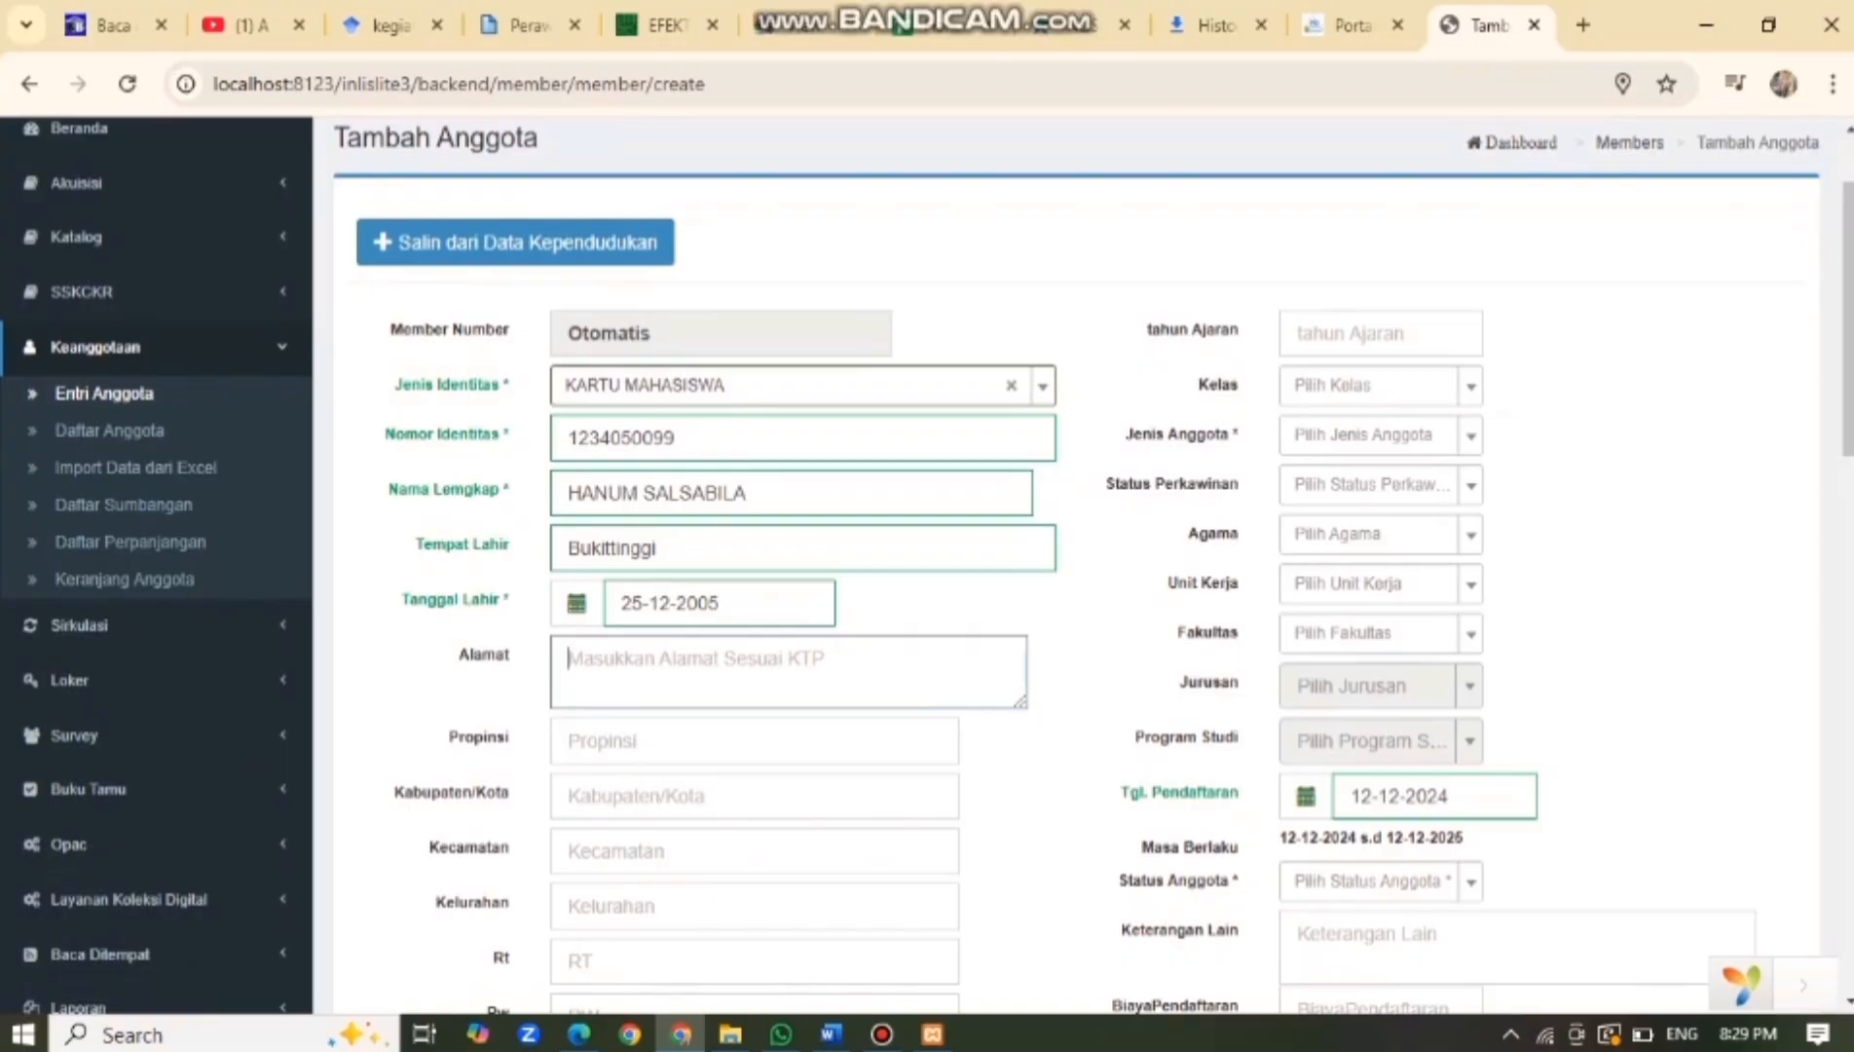
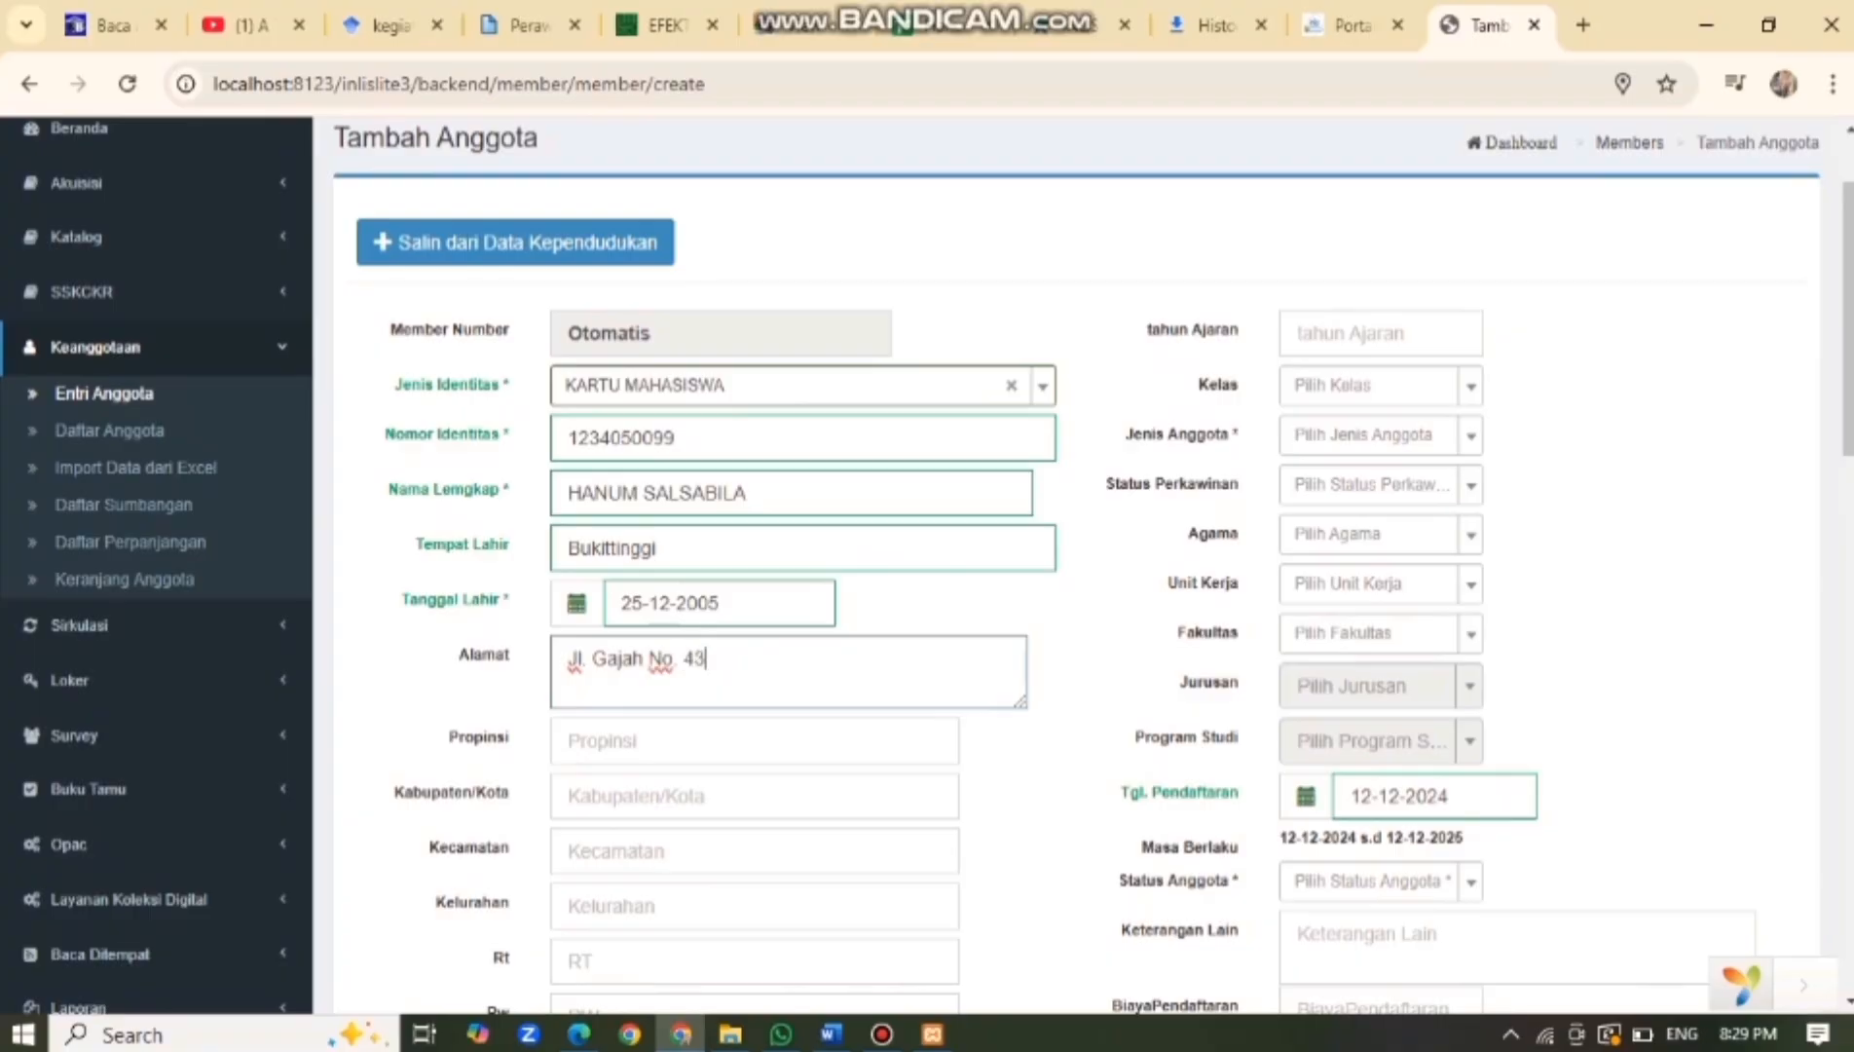
key("Tab")
type("sumater")
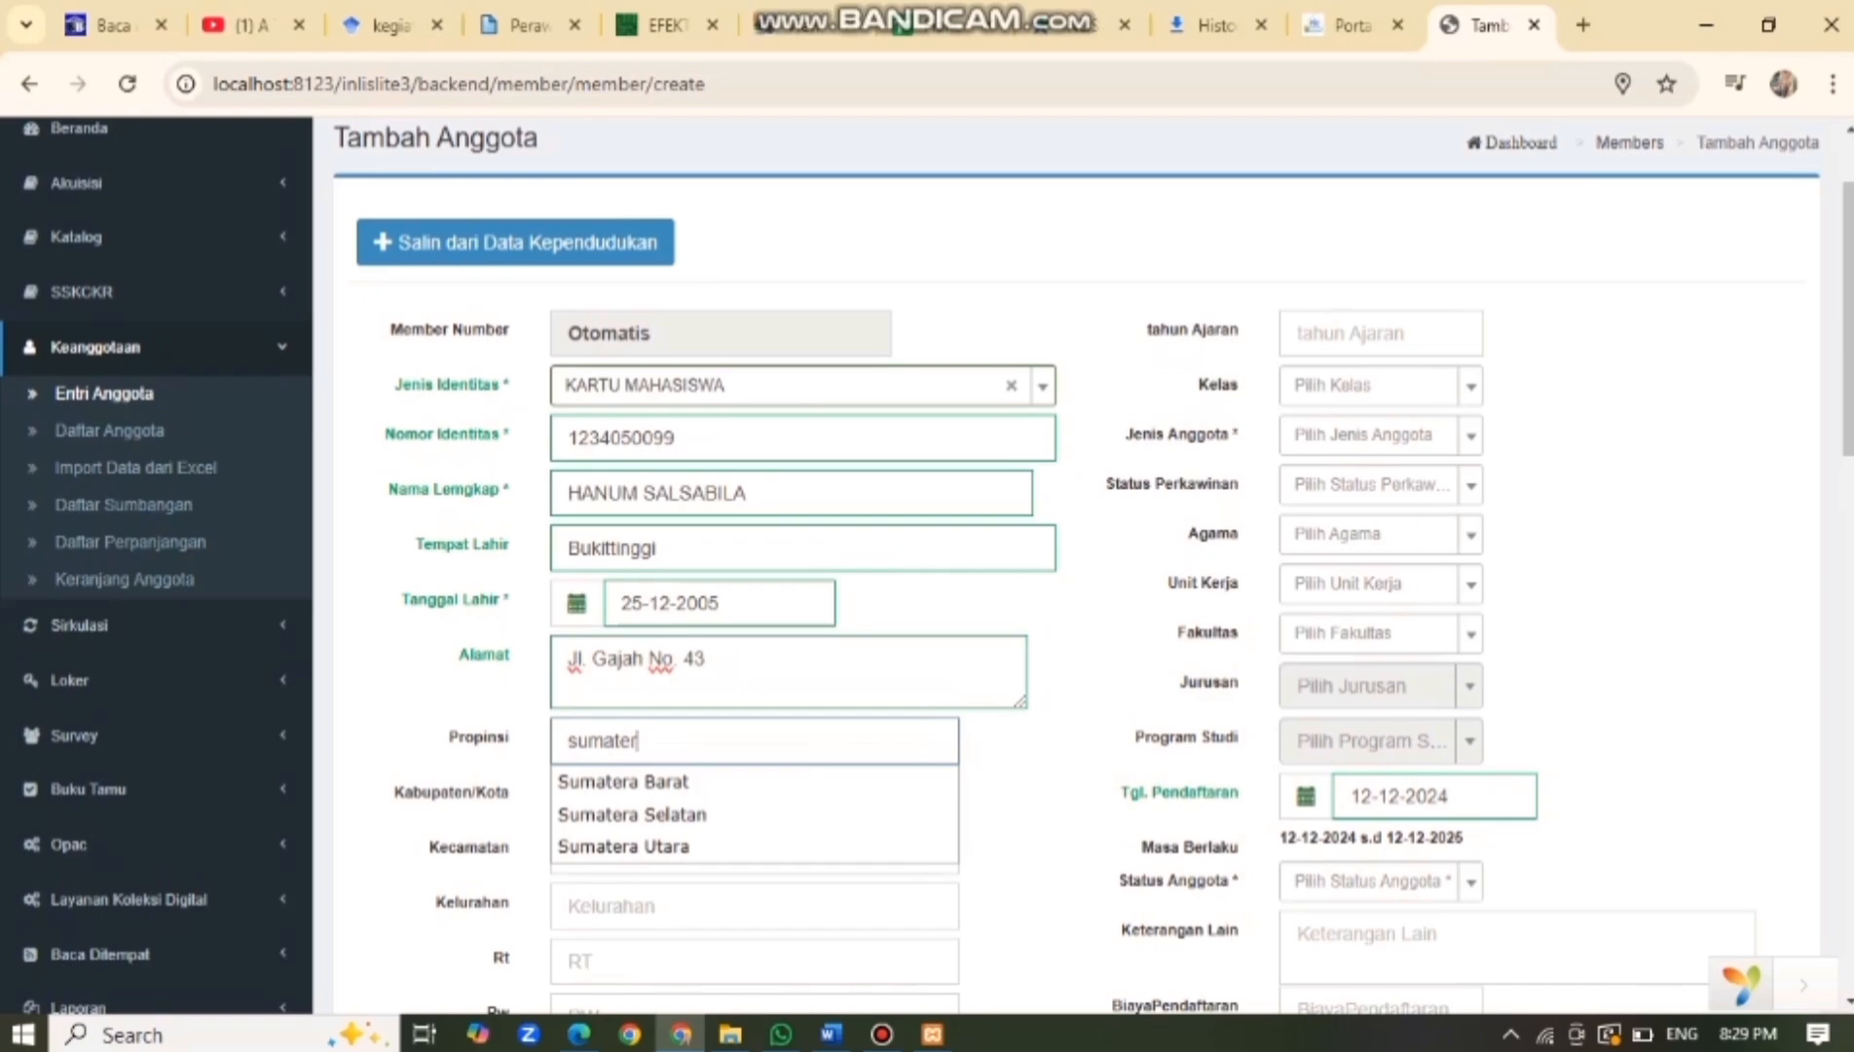
key("Down")
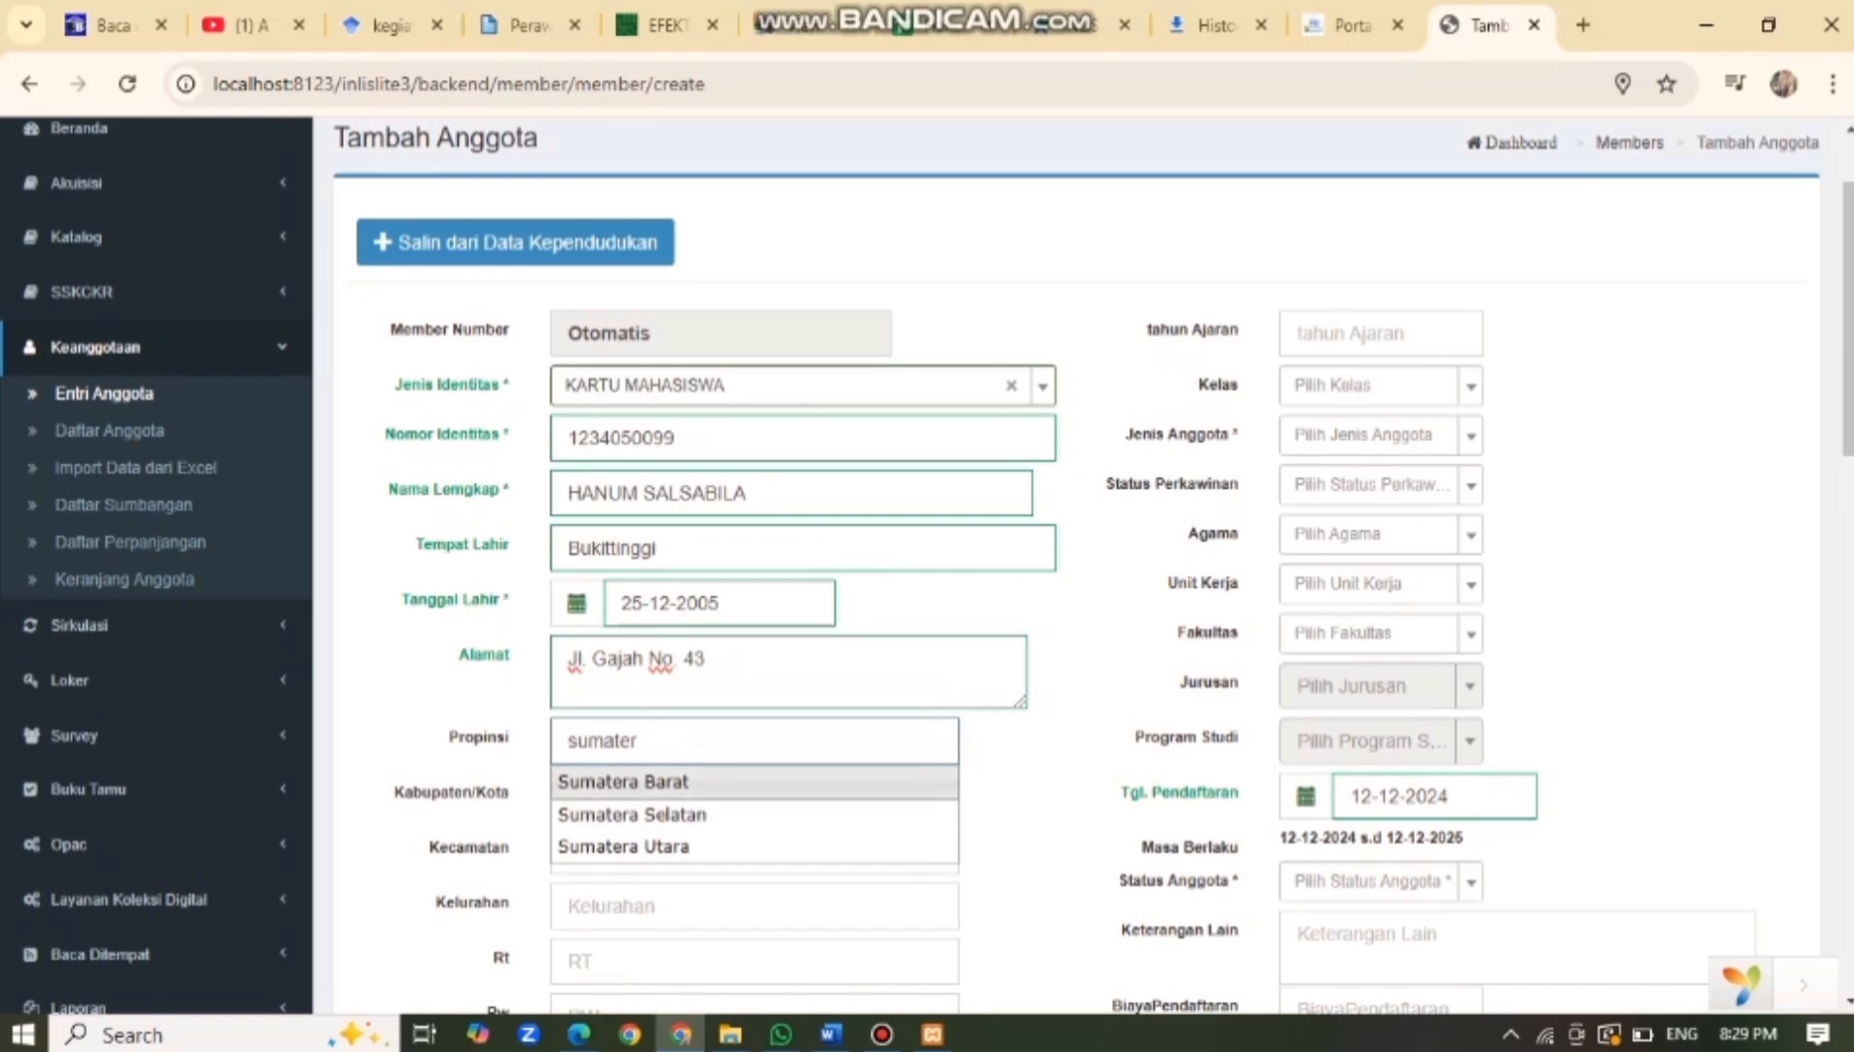
key("Return")
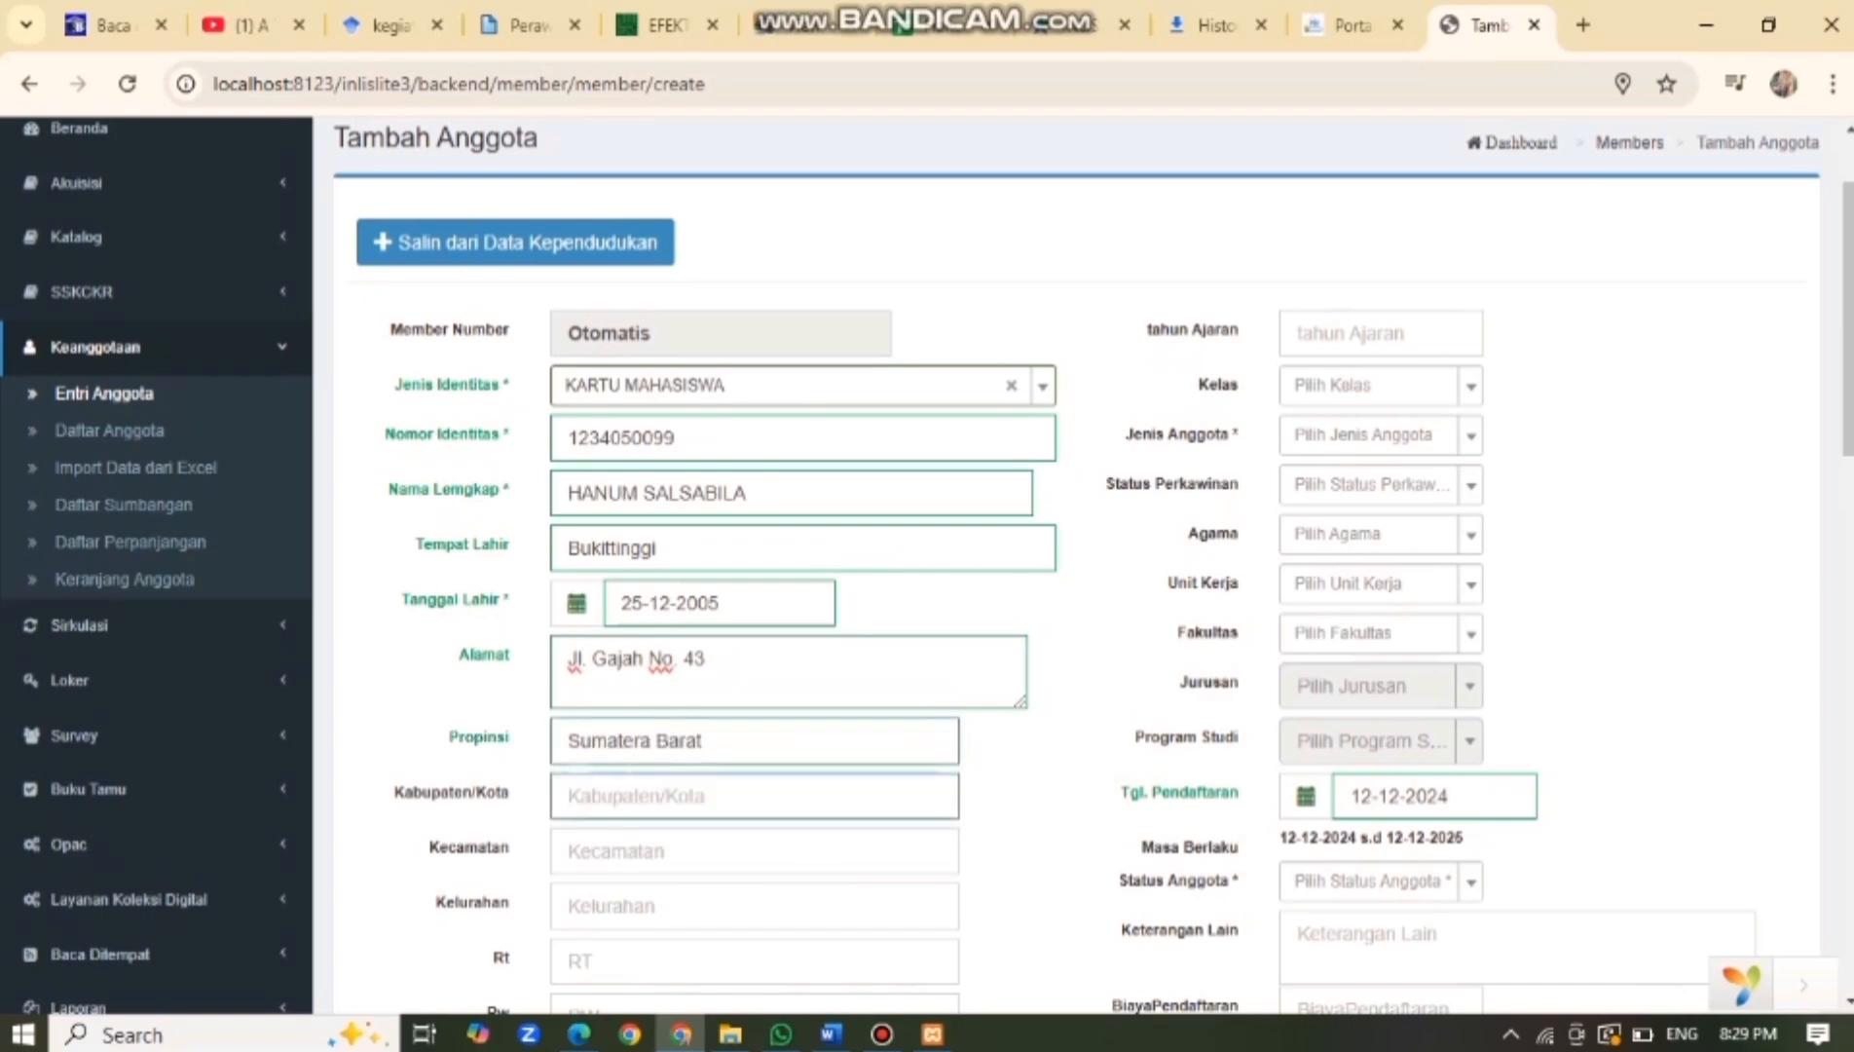
type("bukittin")
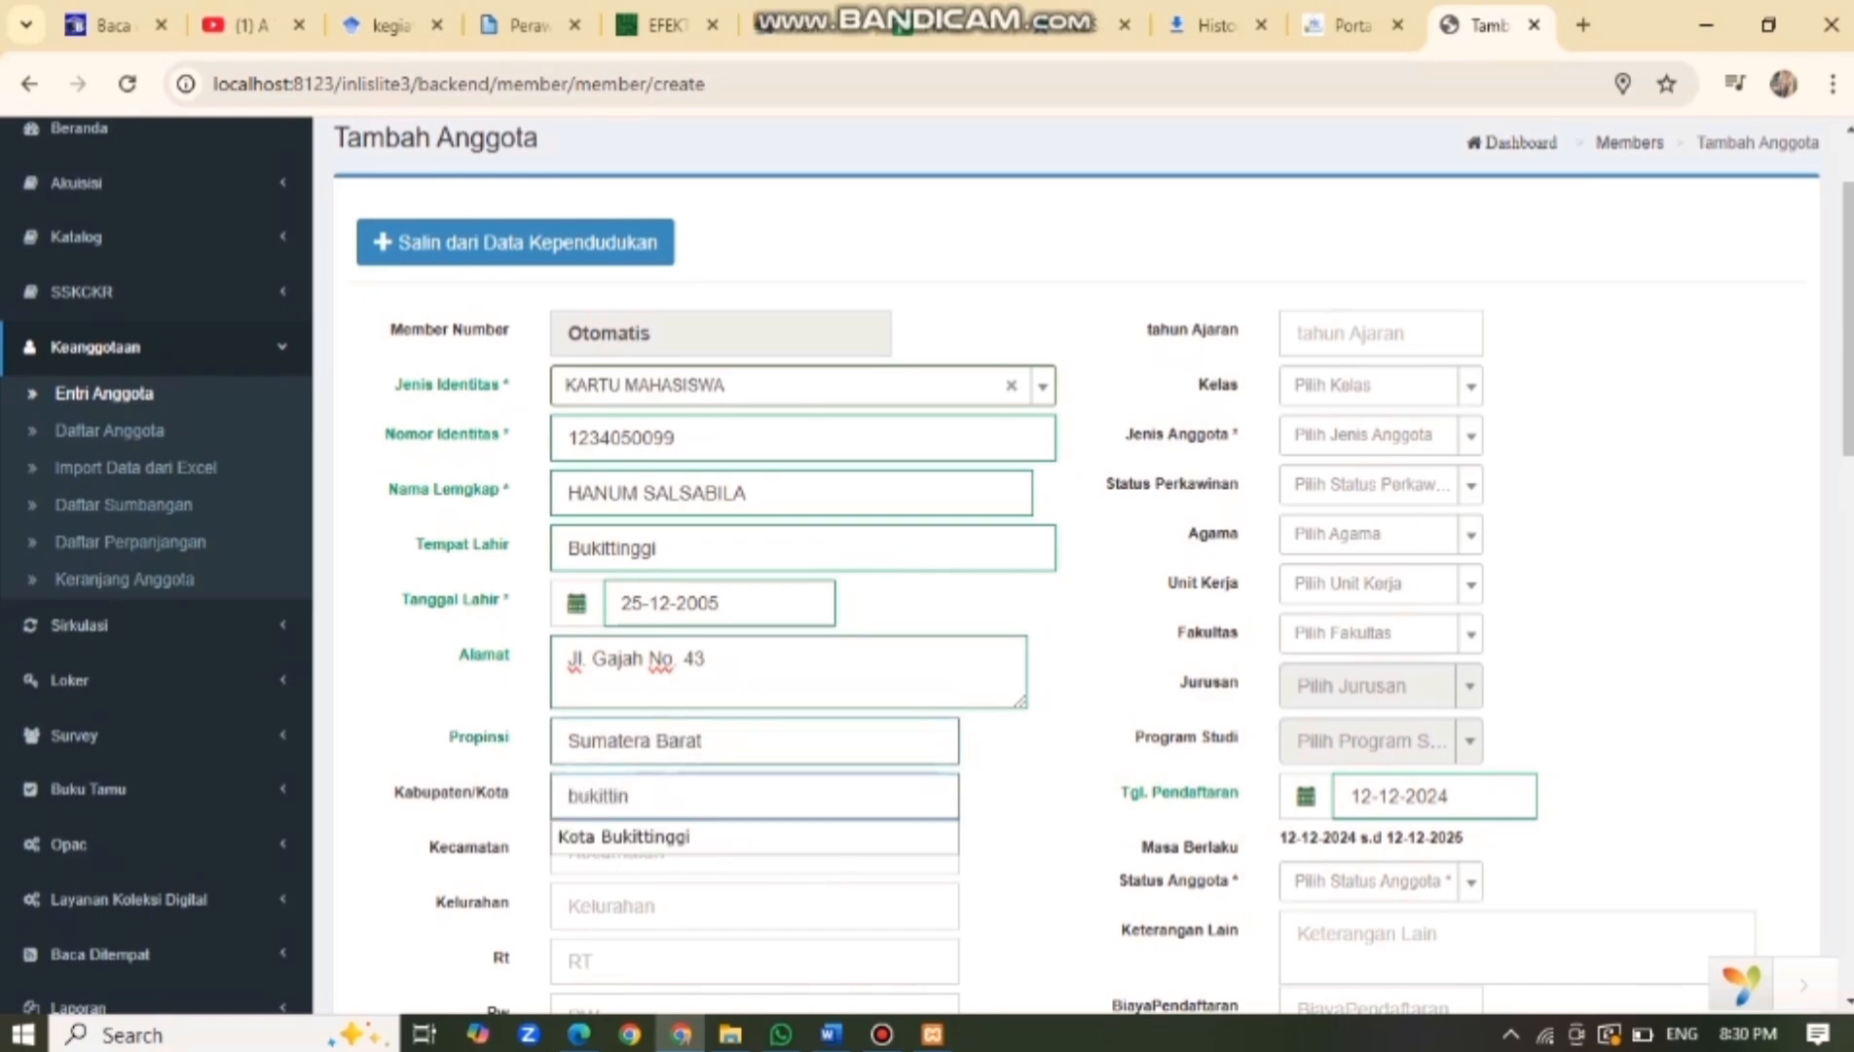
key("Down")
key("Return")
Fill in district Bukittinggi, the subdistrict and RT, and reuse the identity address as current address.
key("Tab")
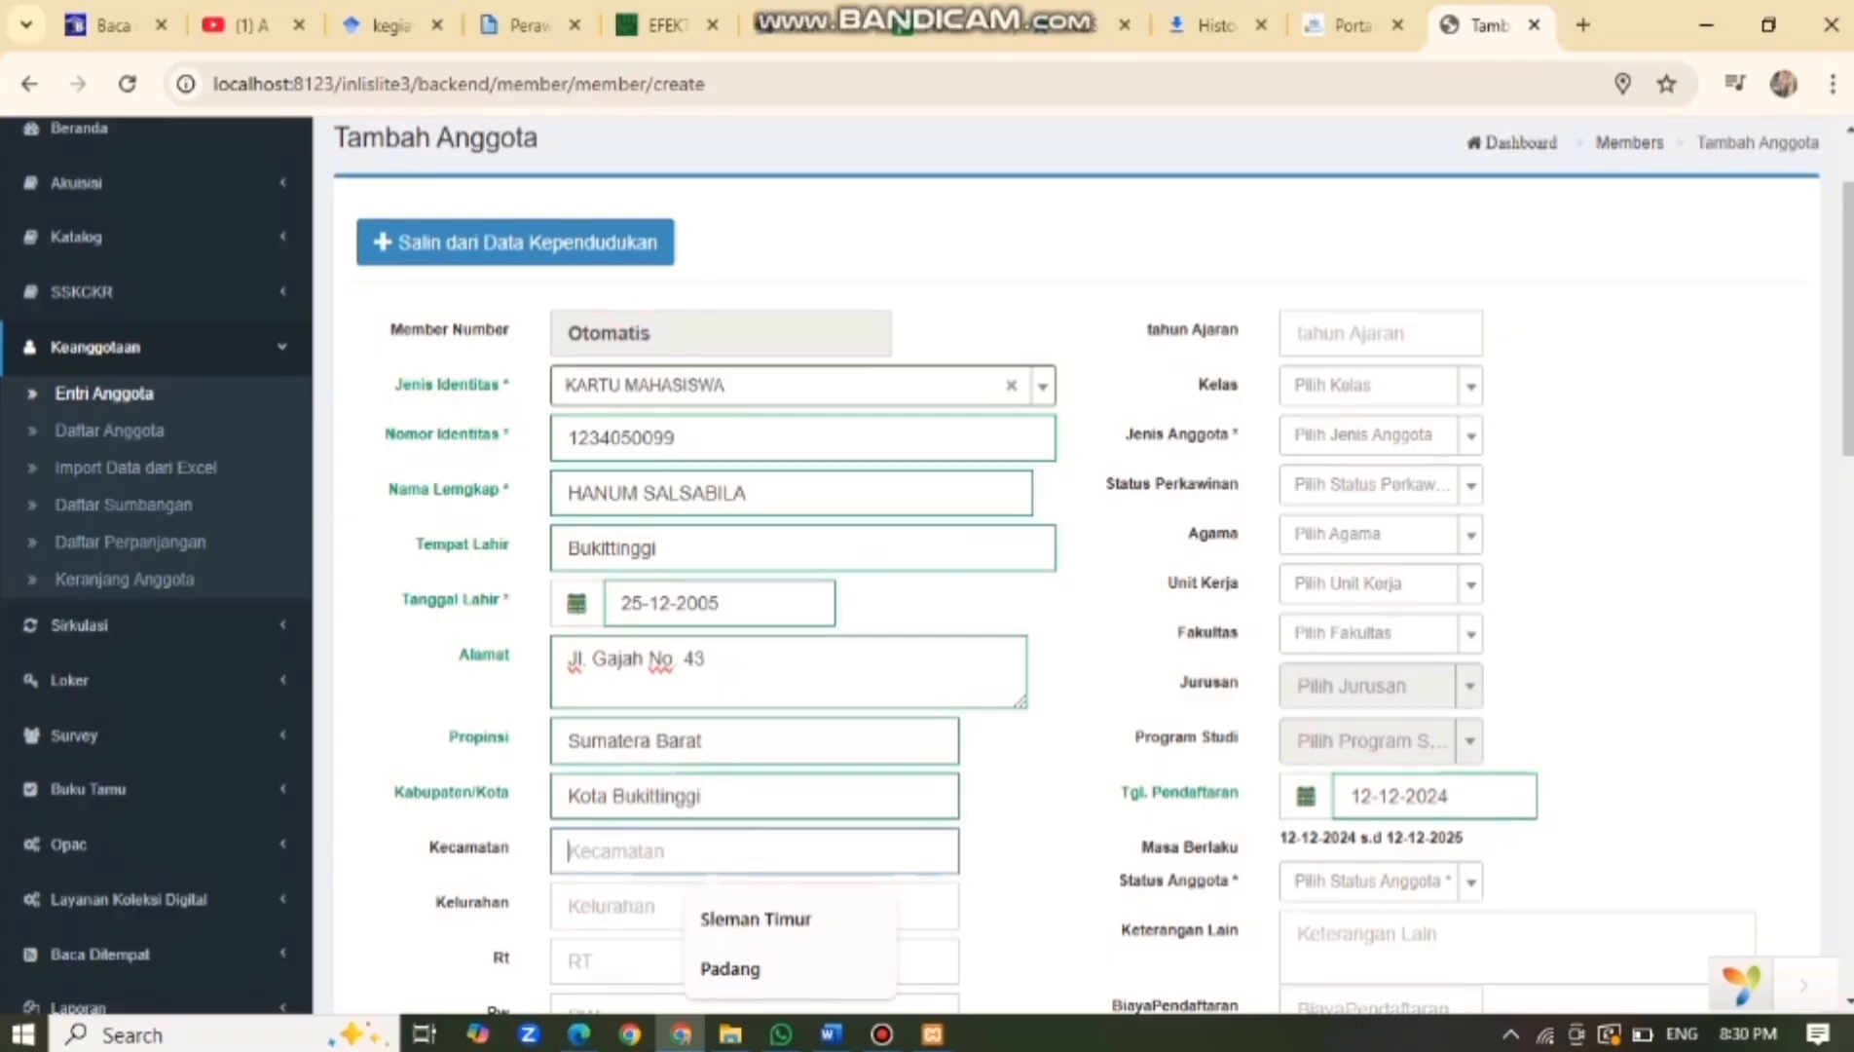
type("Buk")
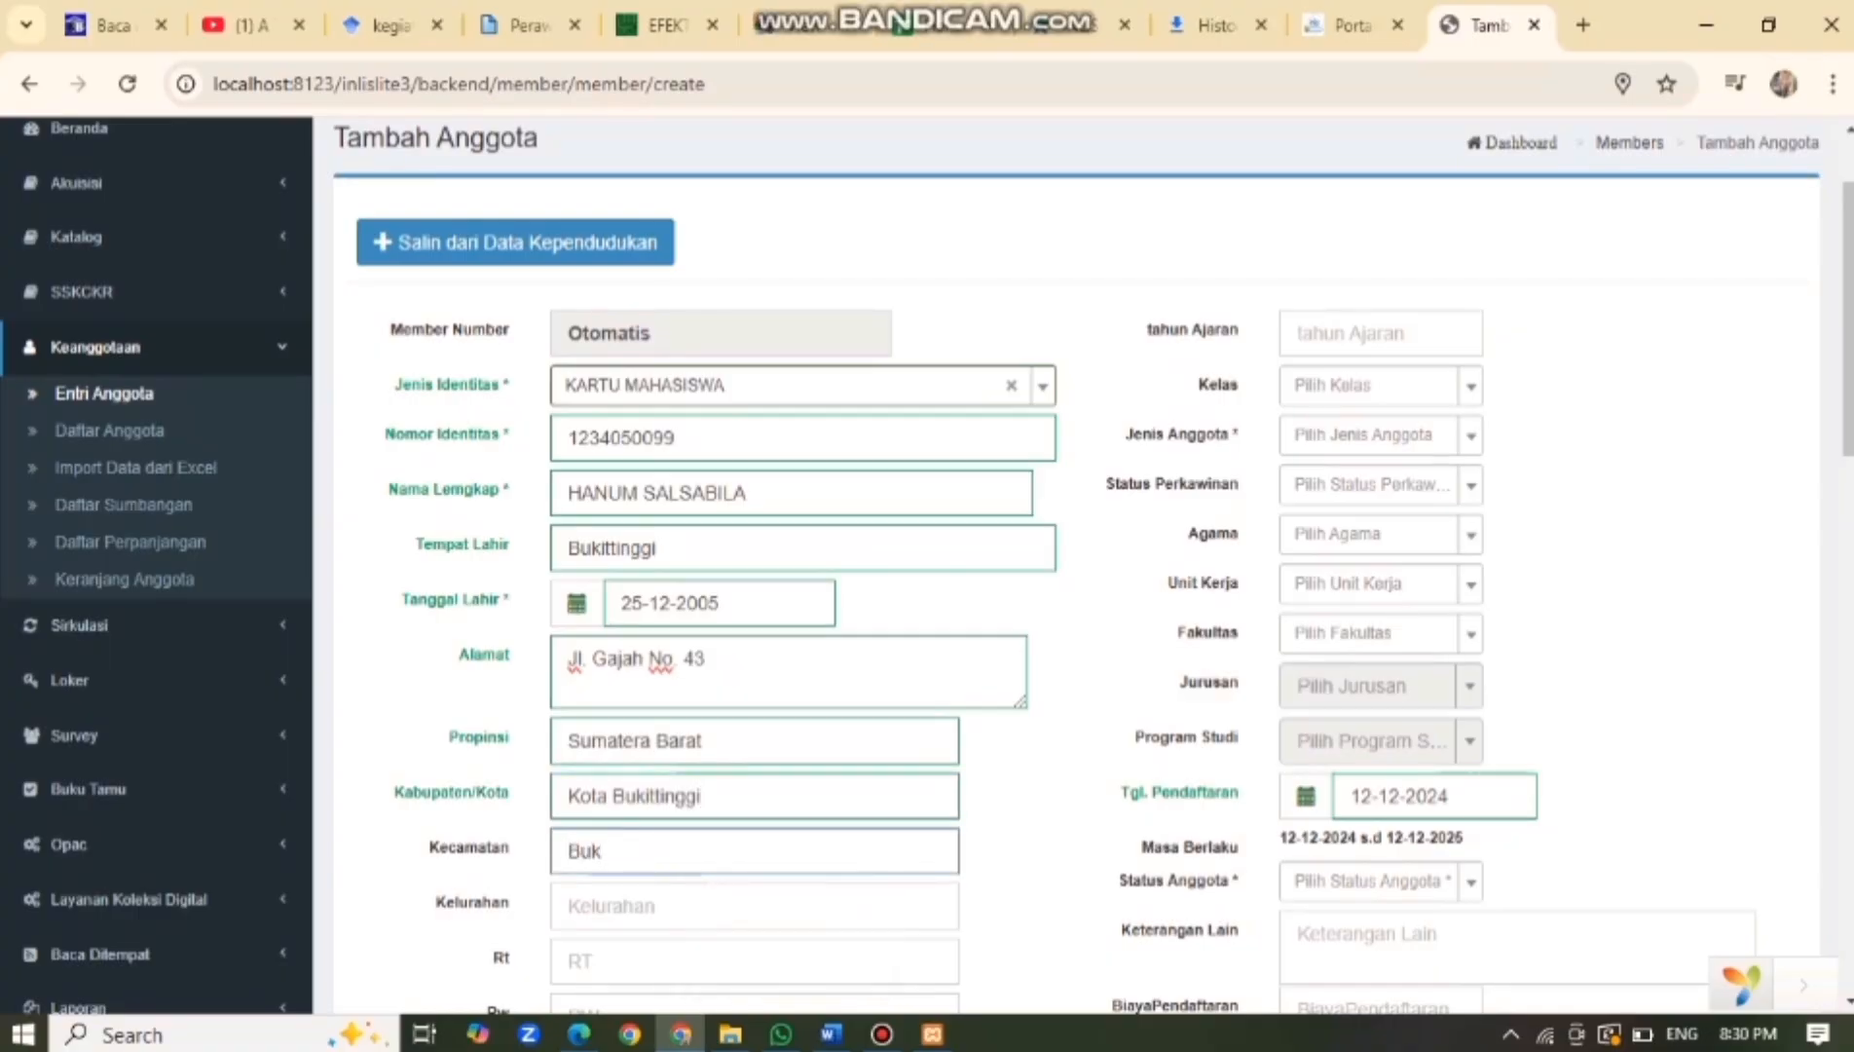
type("ittinggi")
scroll(927, 568, "down", 1)
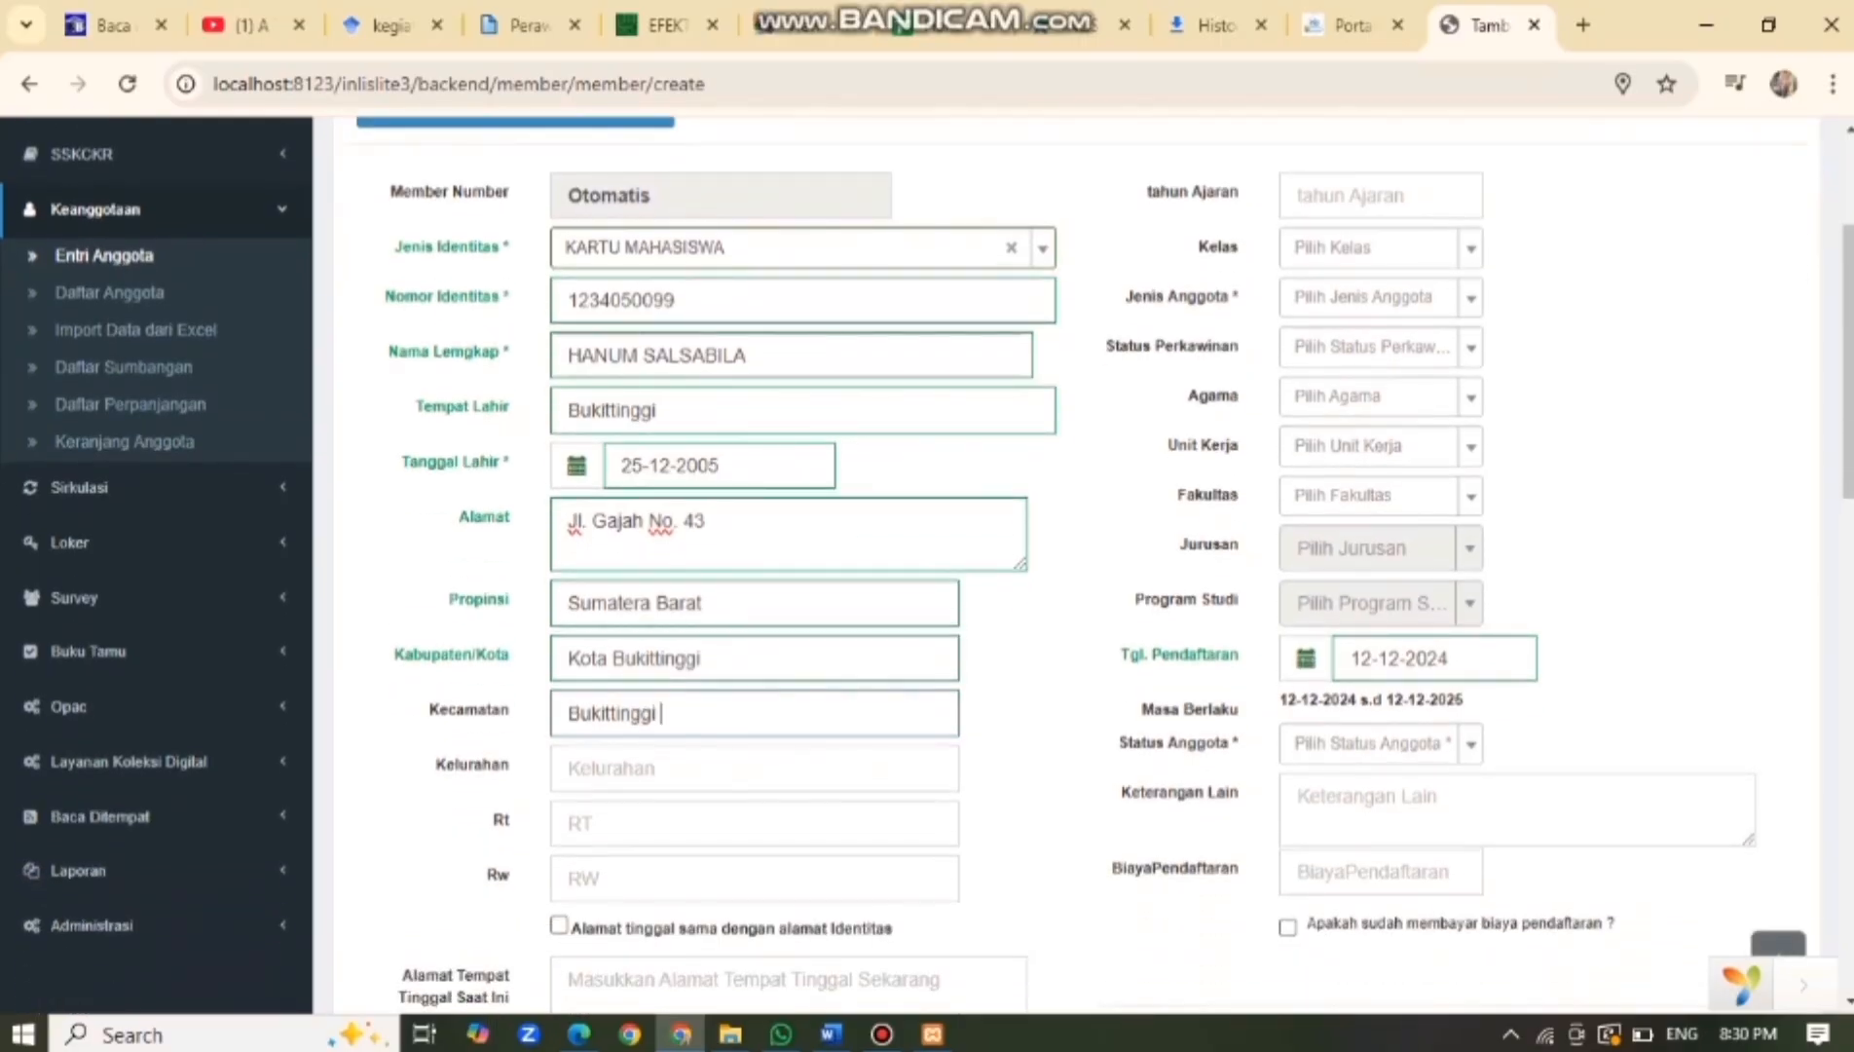
left_click(691, 767)
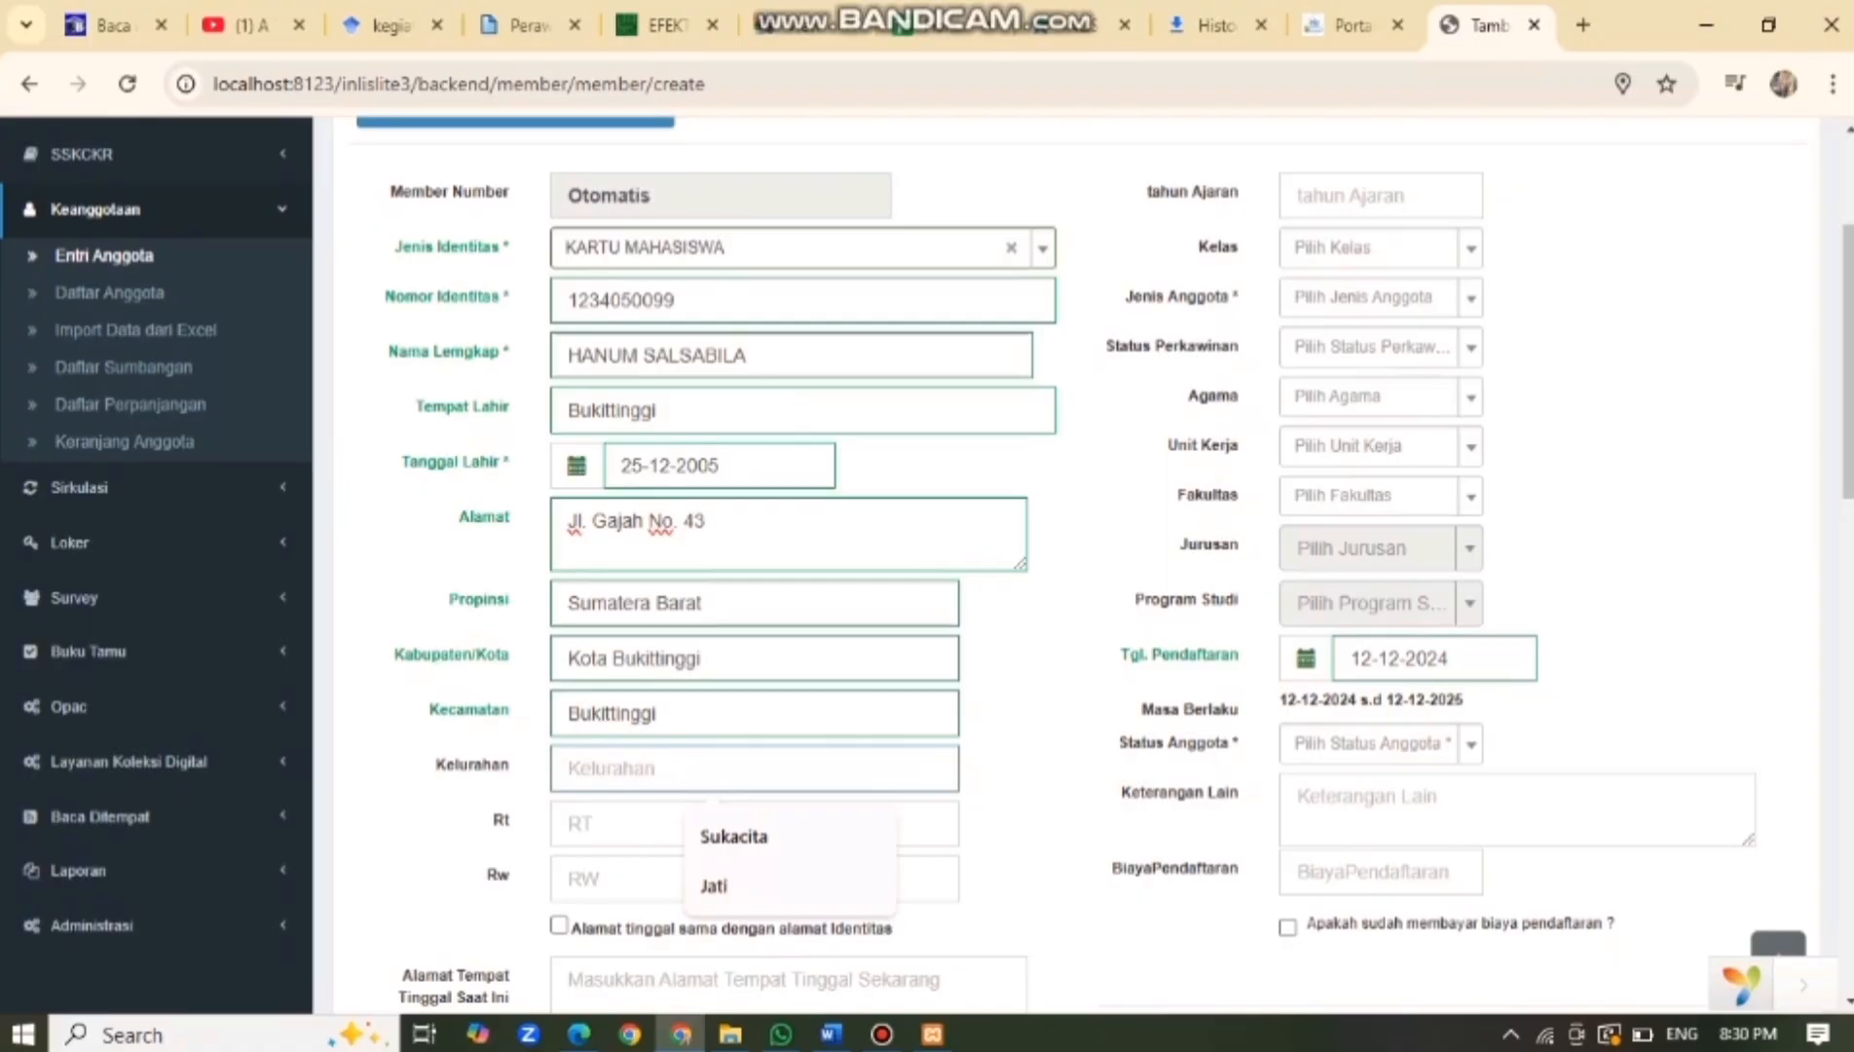
type("Sukajati")
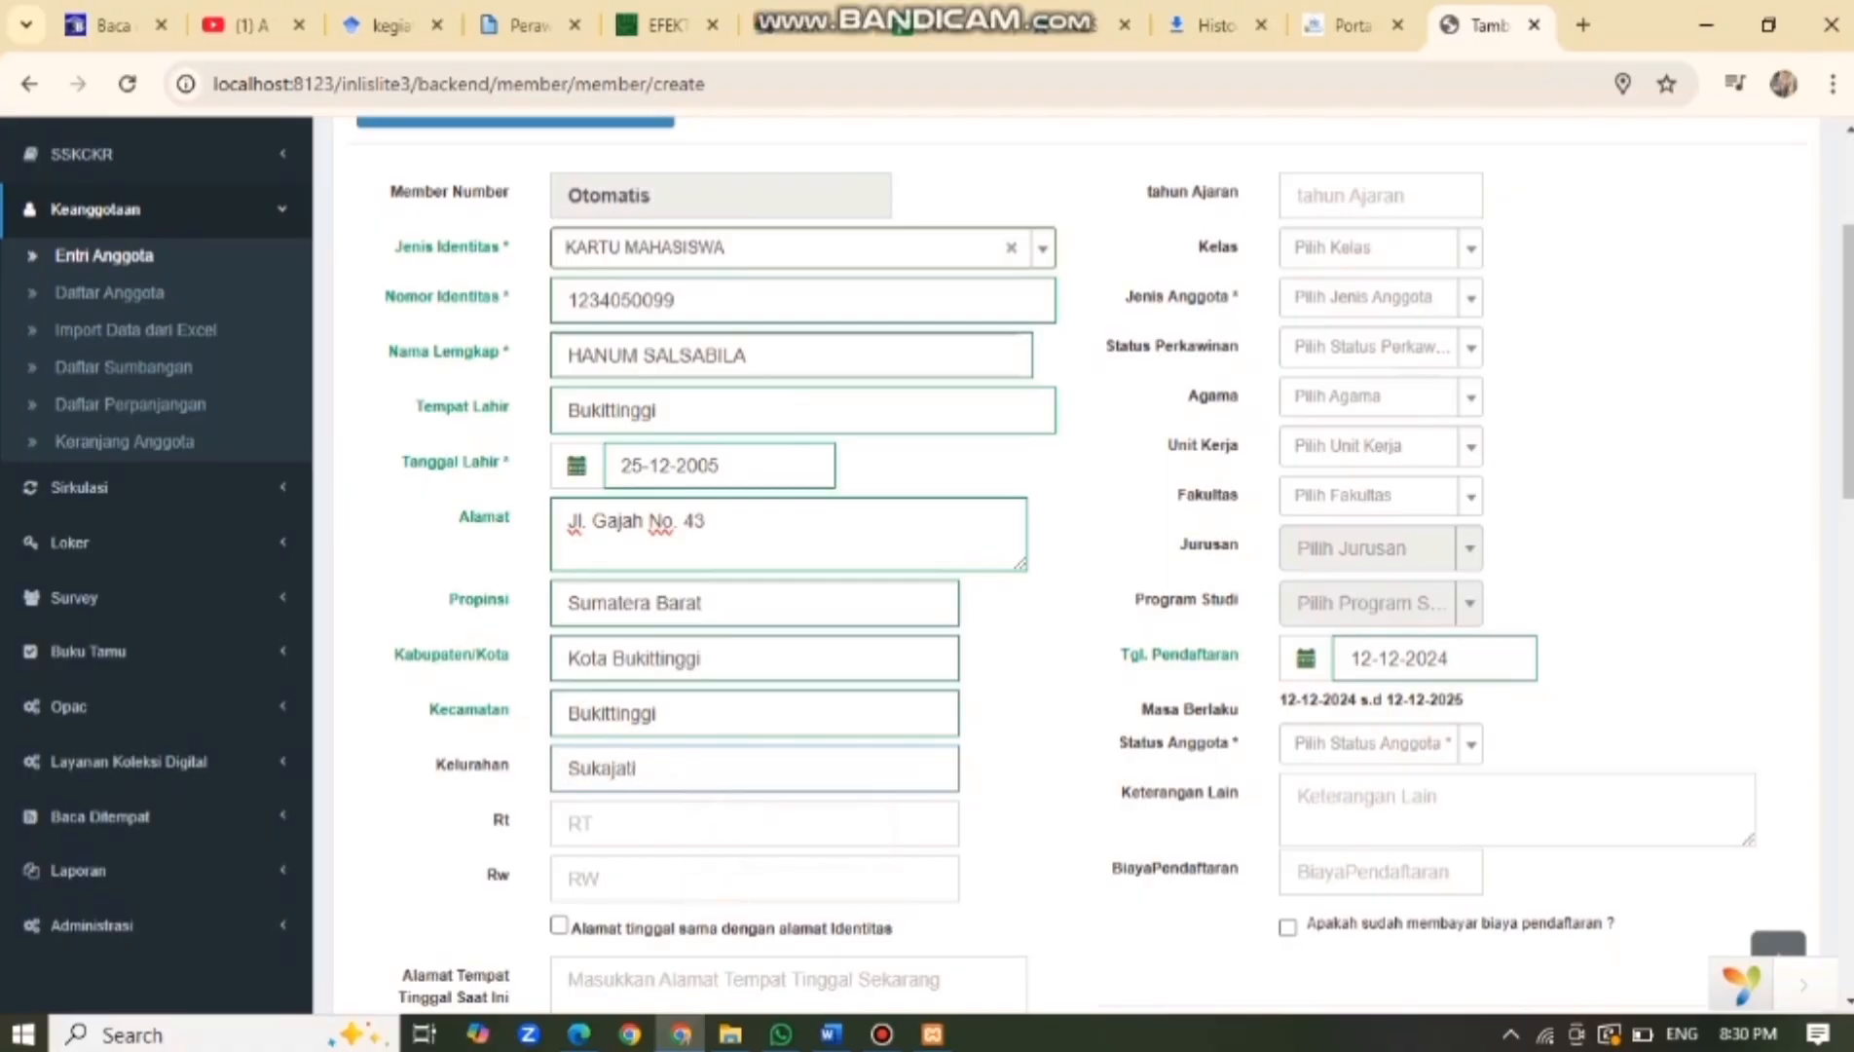
left_click(701, 823)
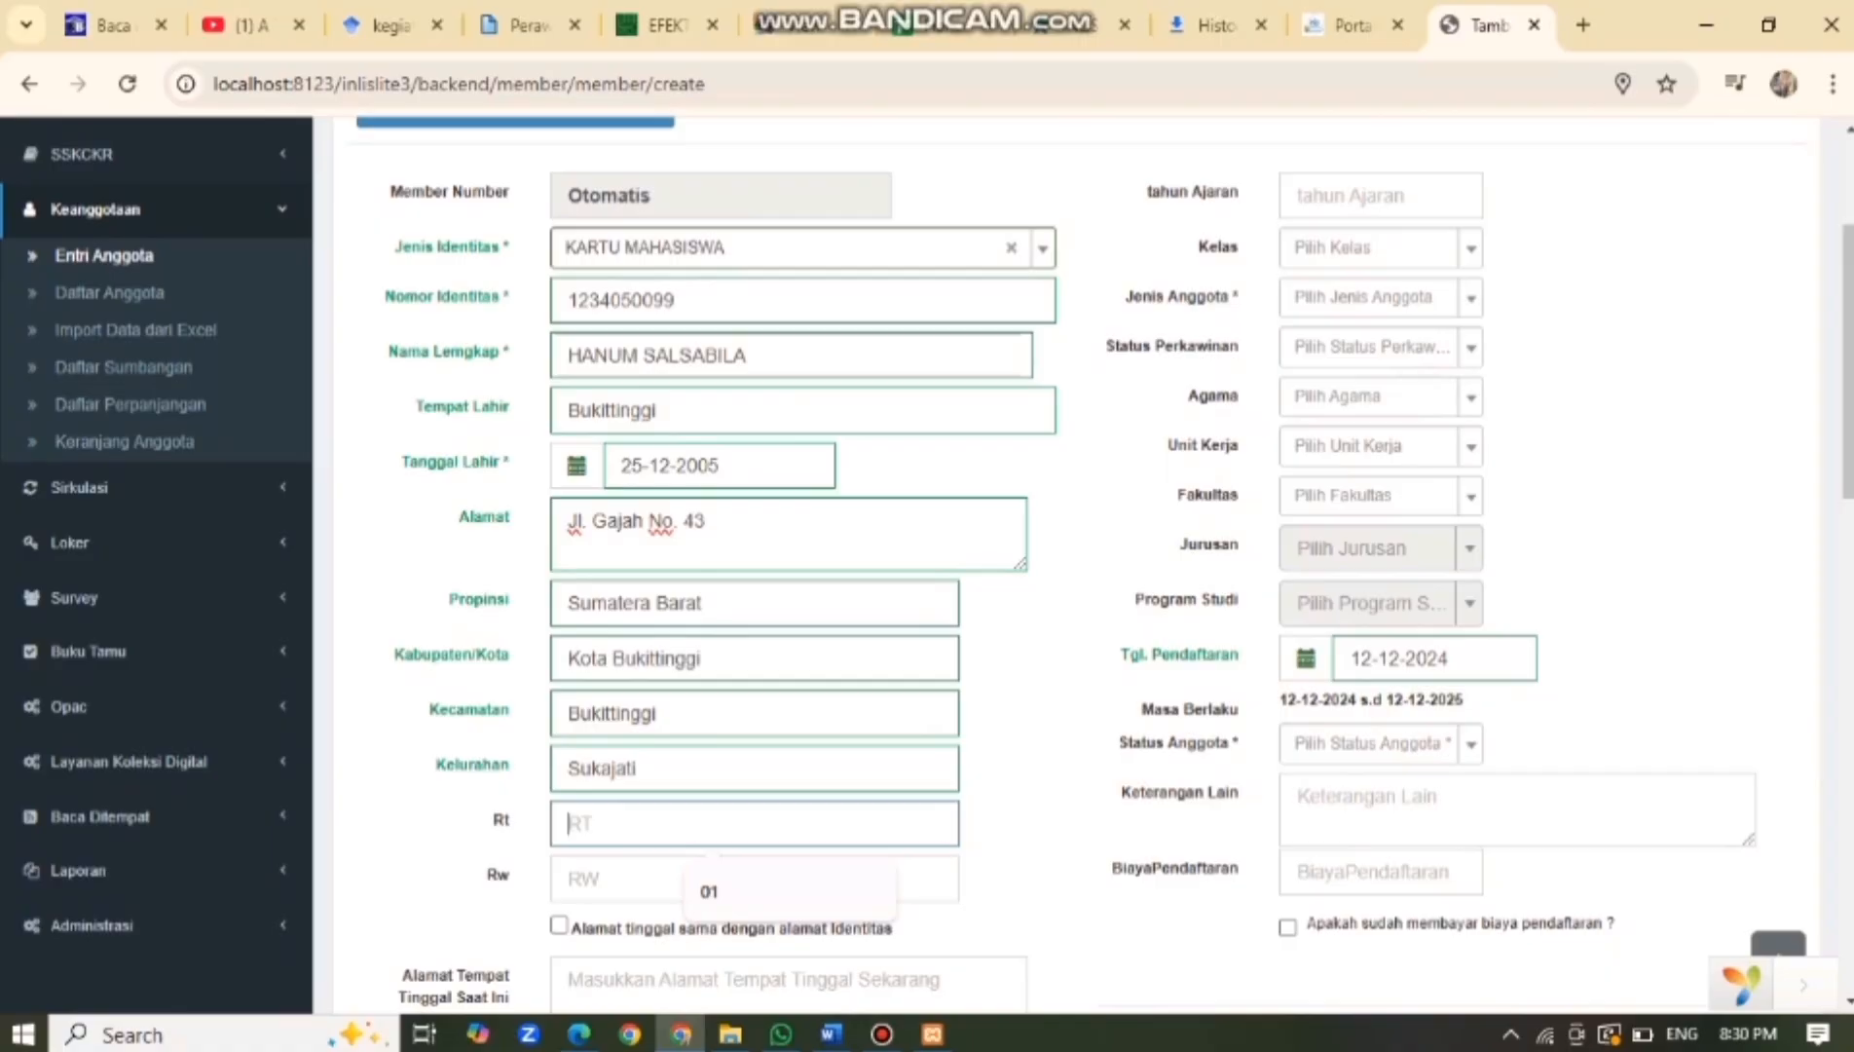
type("12")
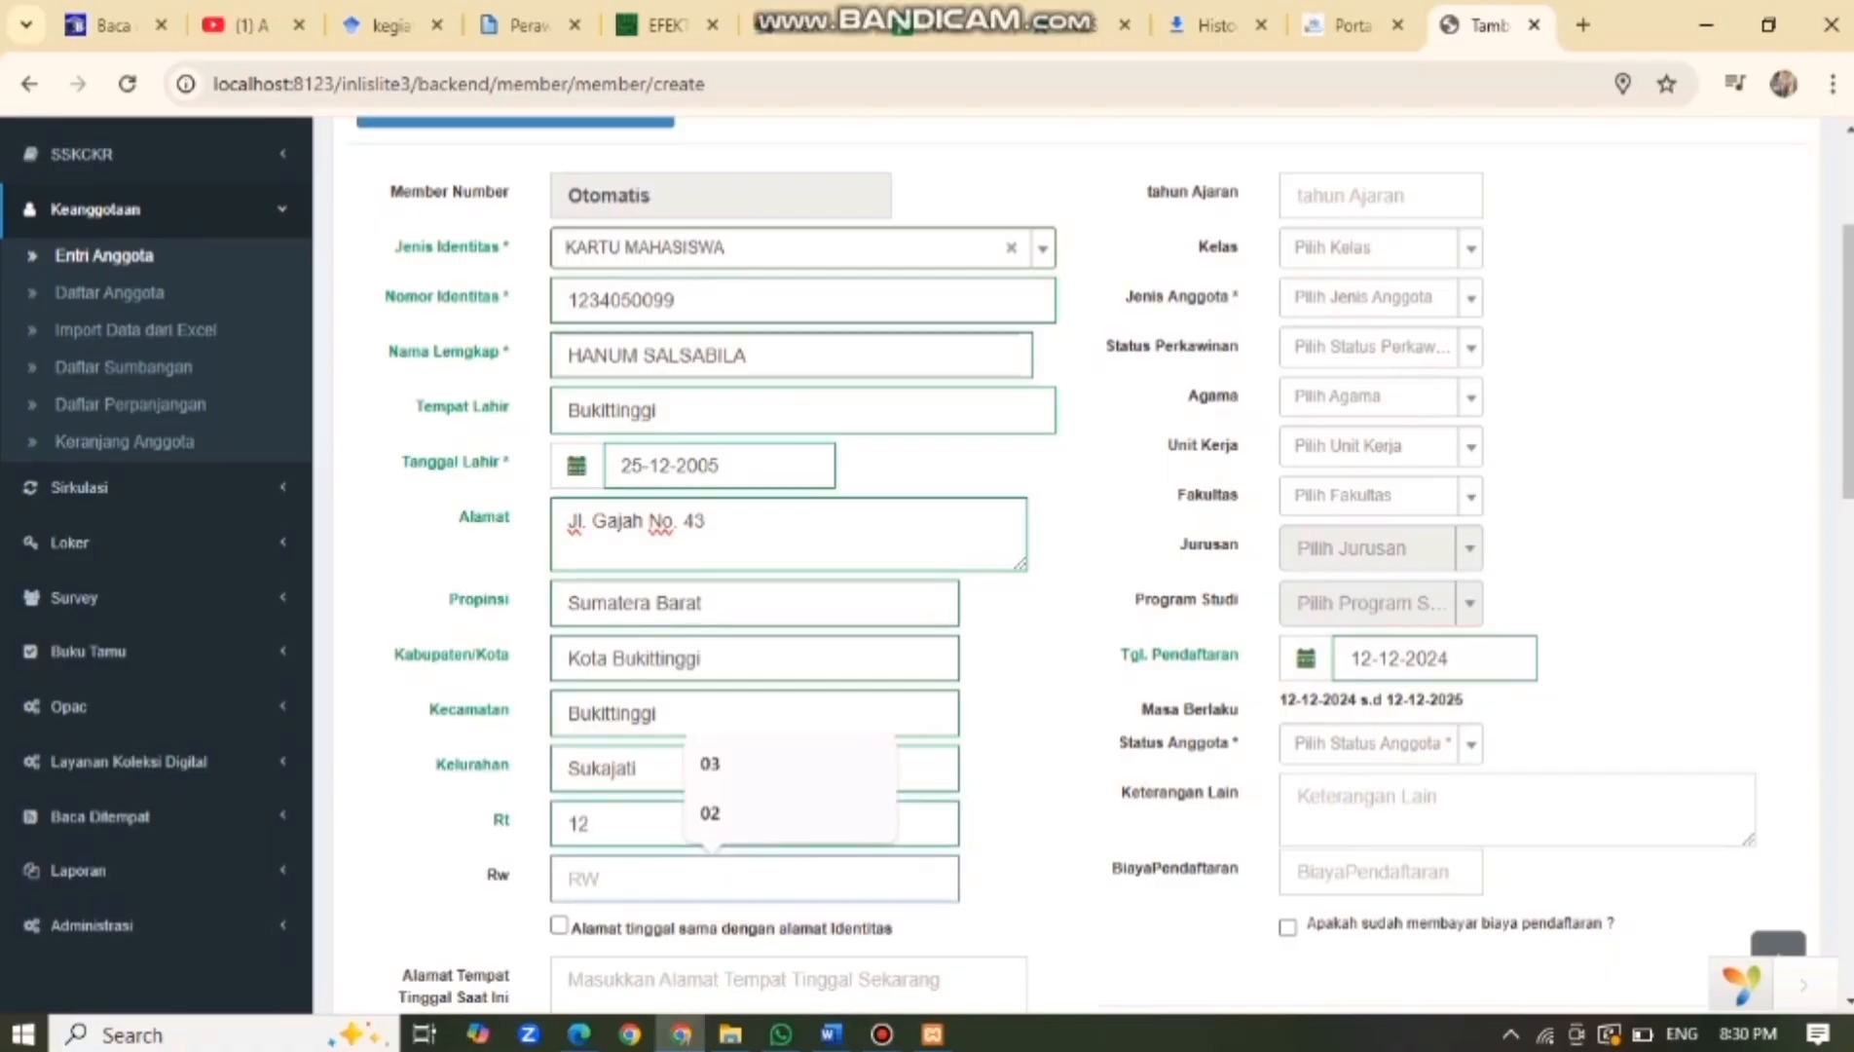
type("05")
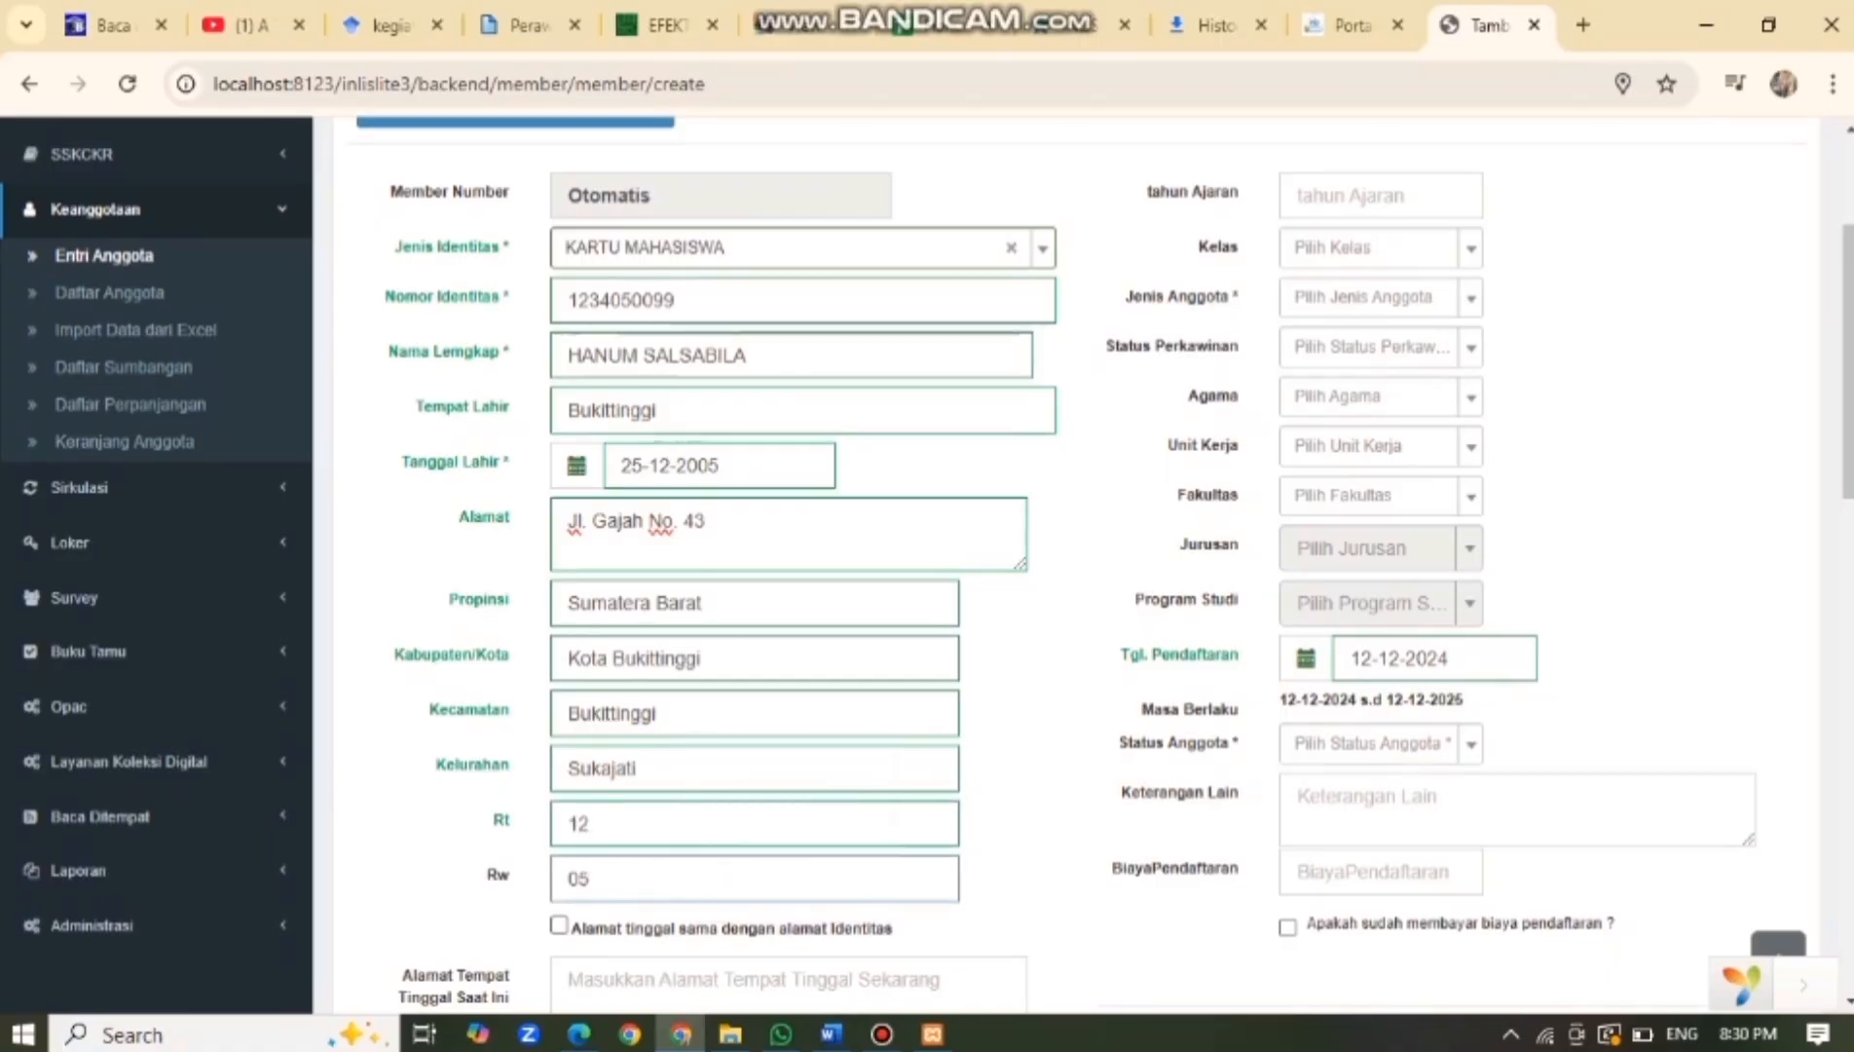
left_click(558, 924)
Enter the member's mobile number and set gender to Perempuan.
scroll(557, 924, "down", 4)
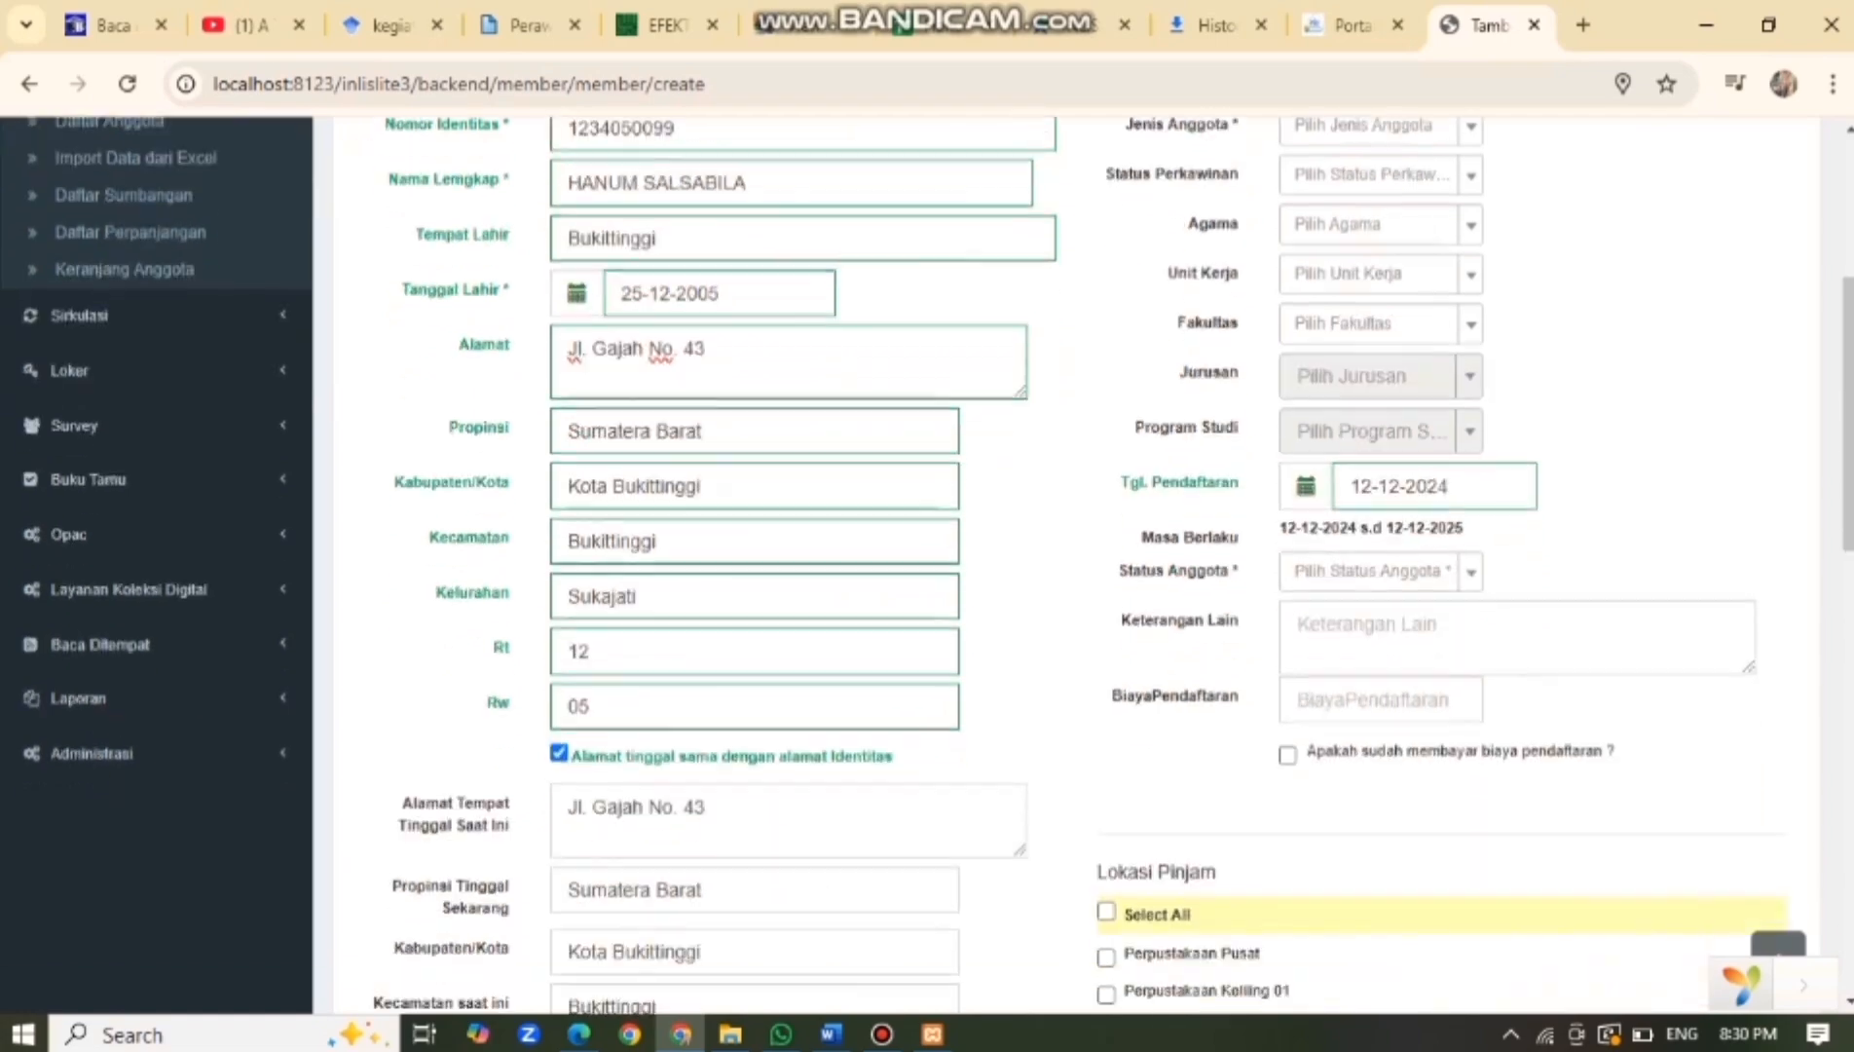
scroll(935, 560, "down", 3)
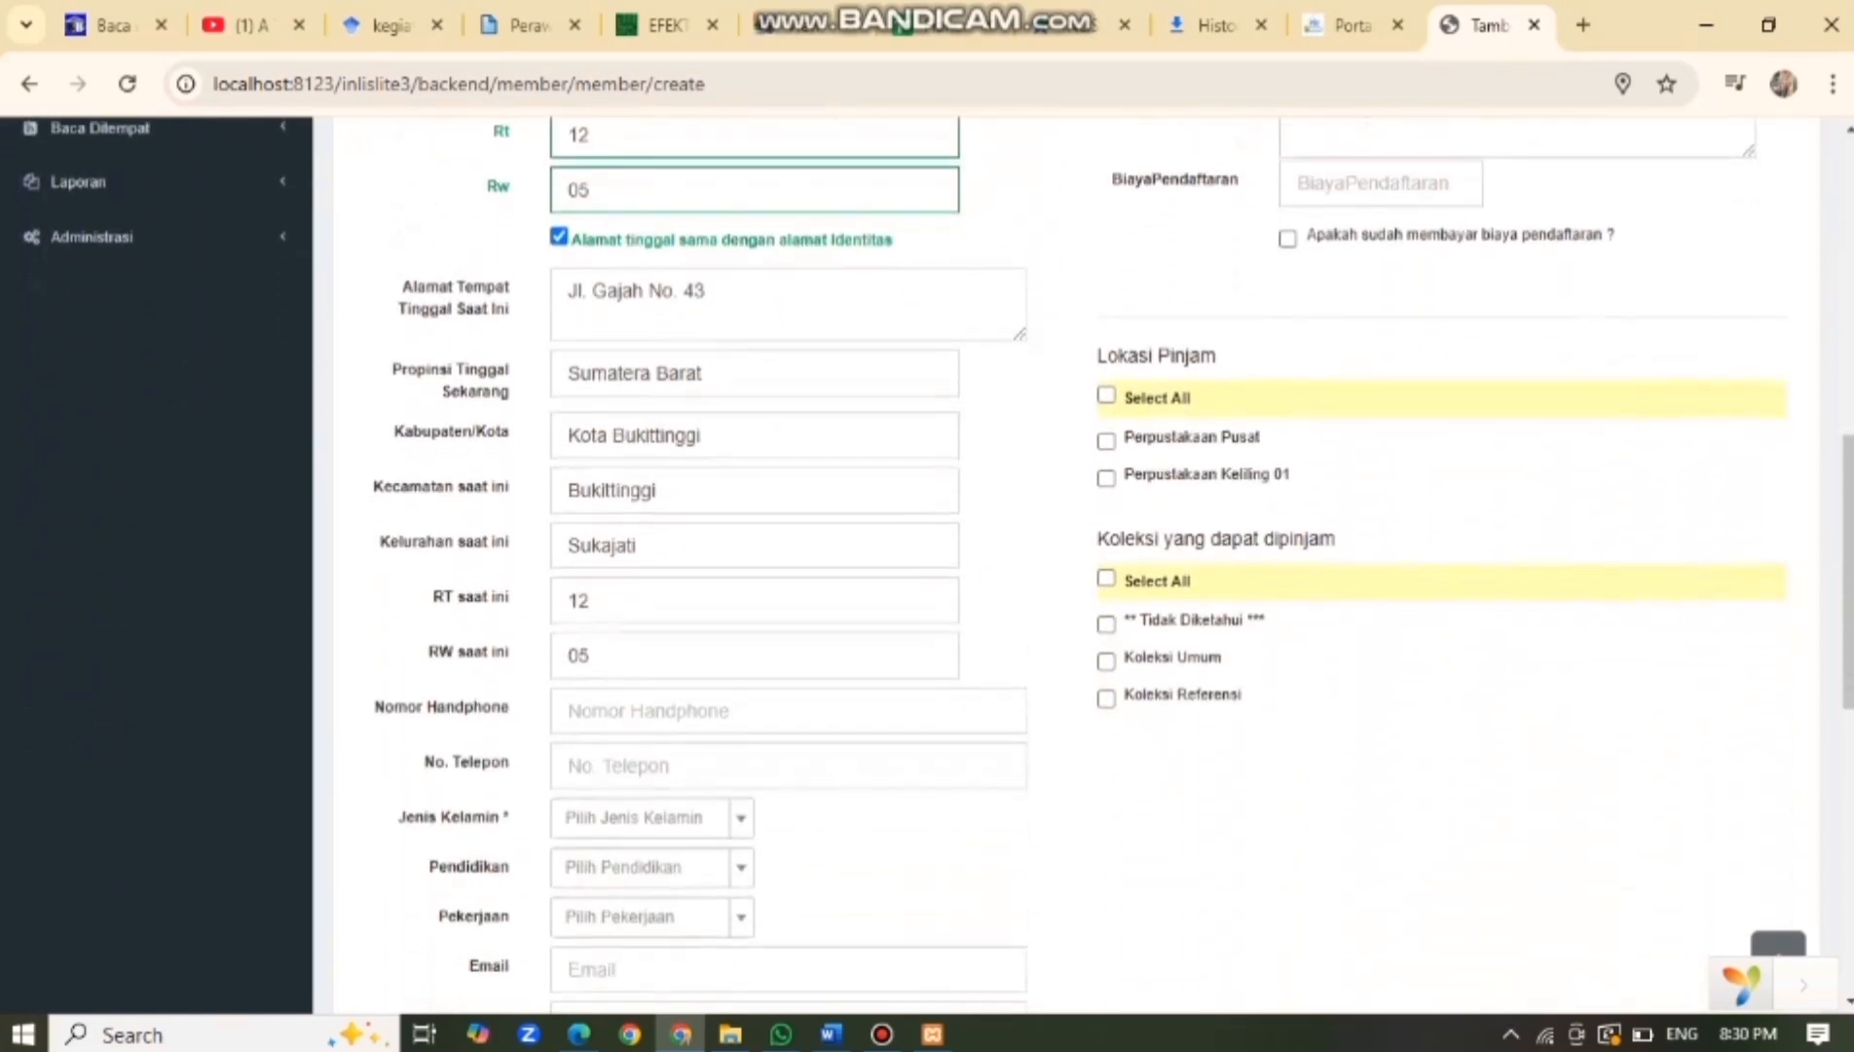
left_click(701, 710)
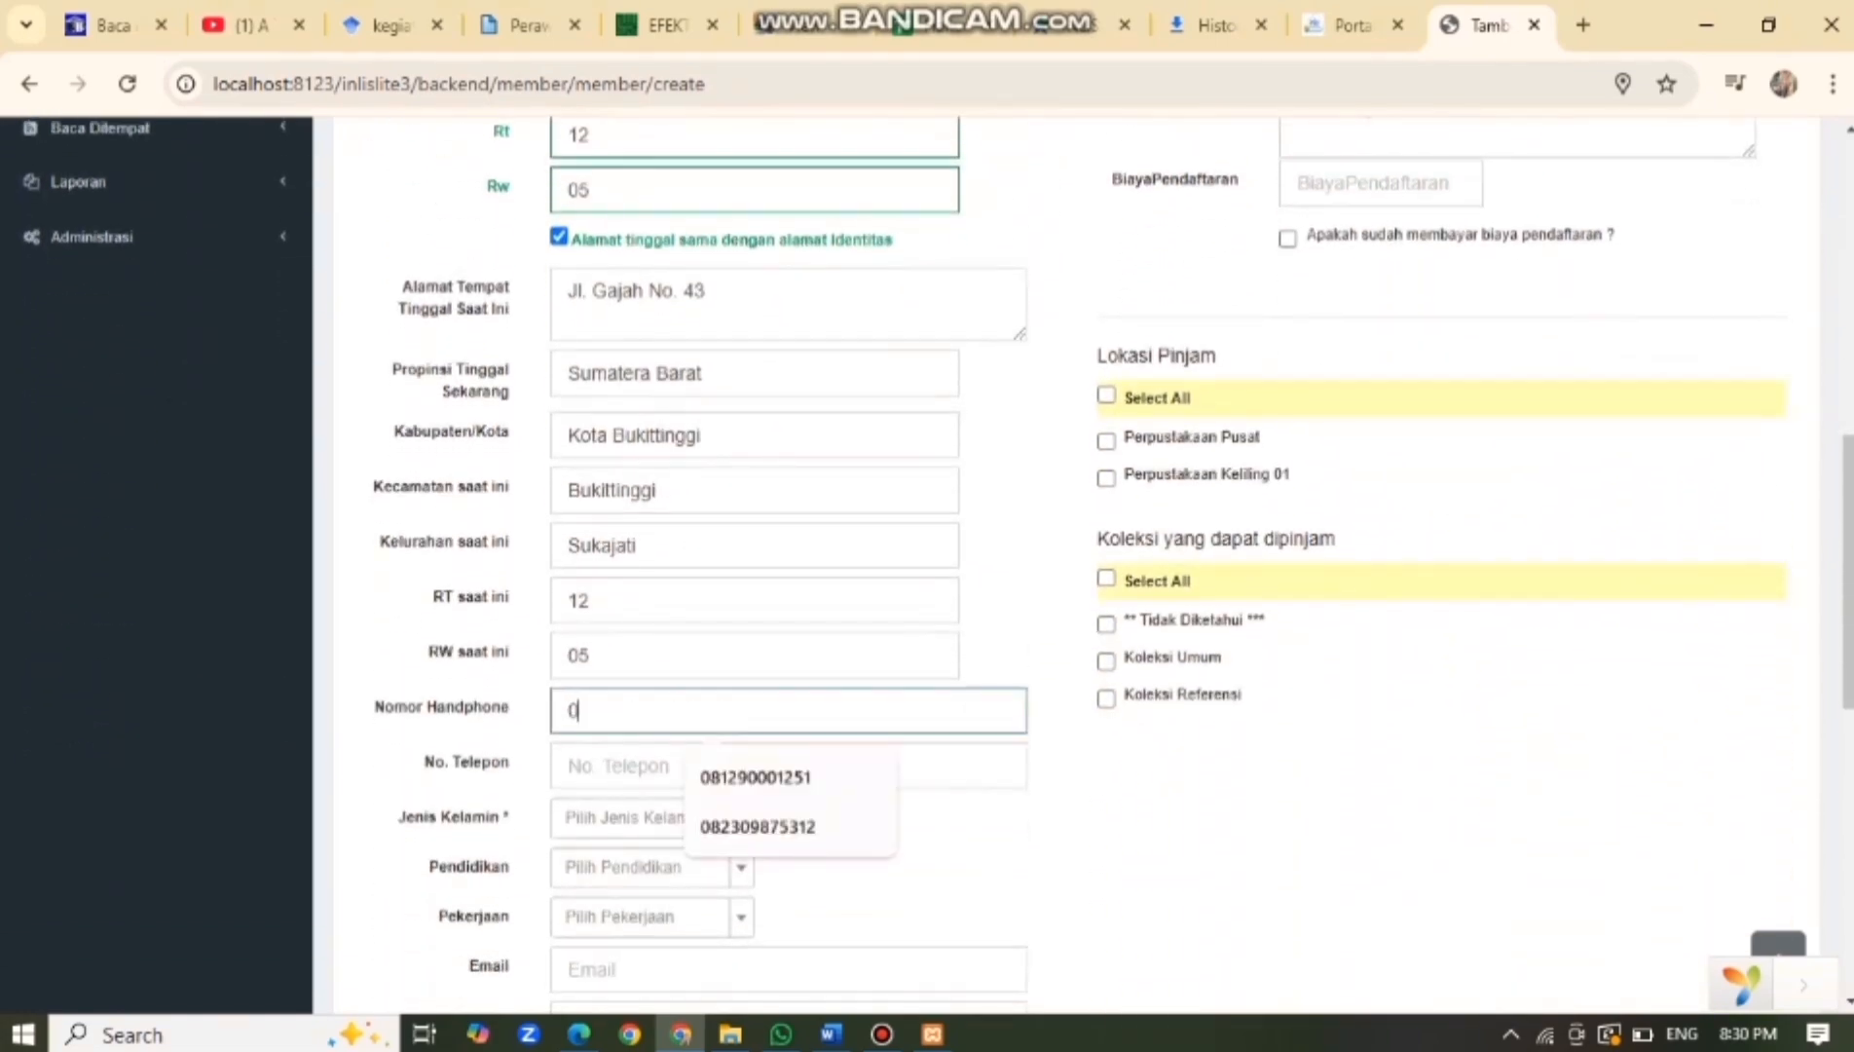
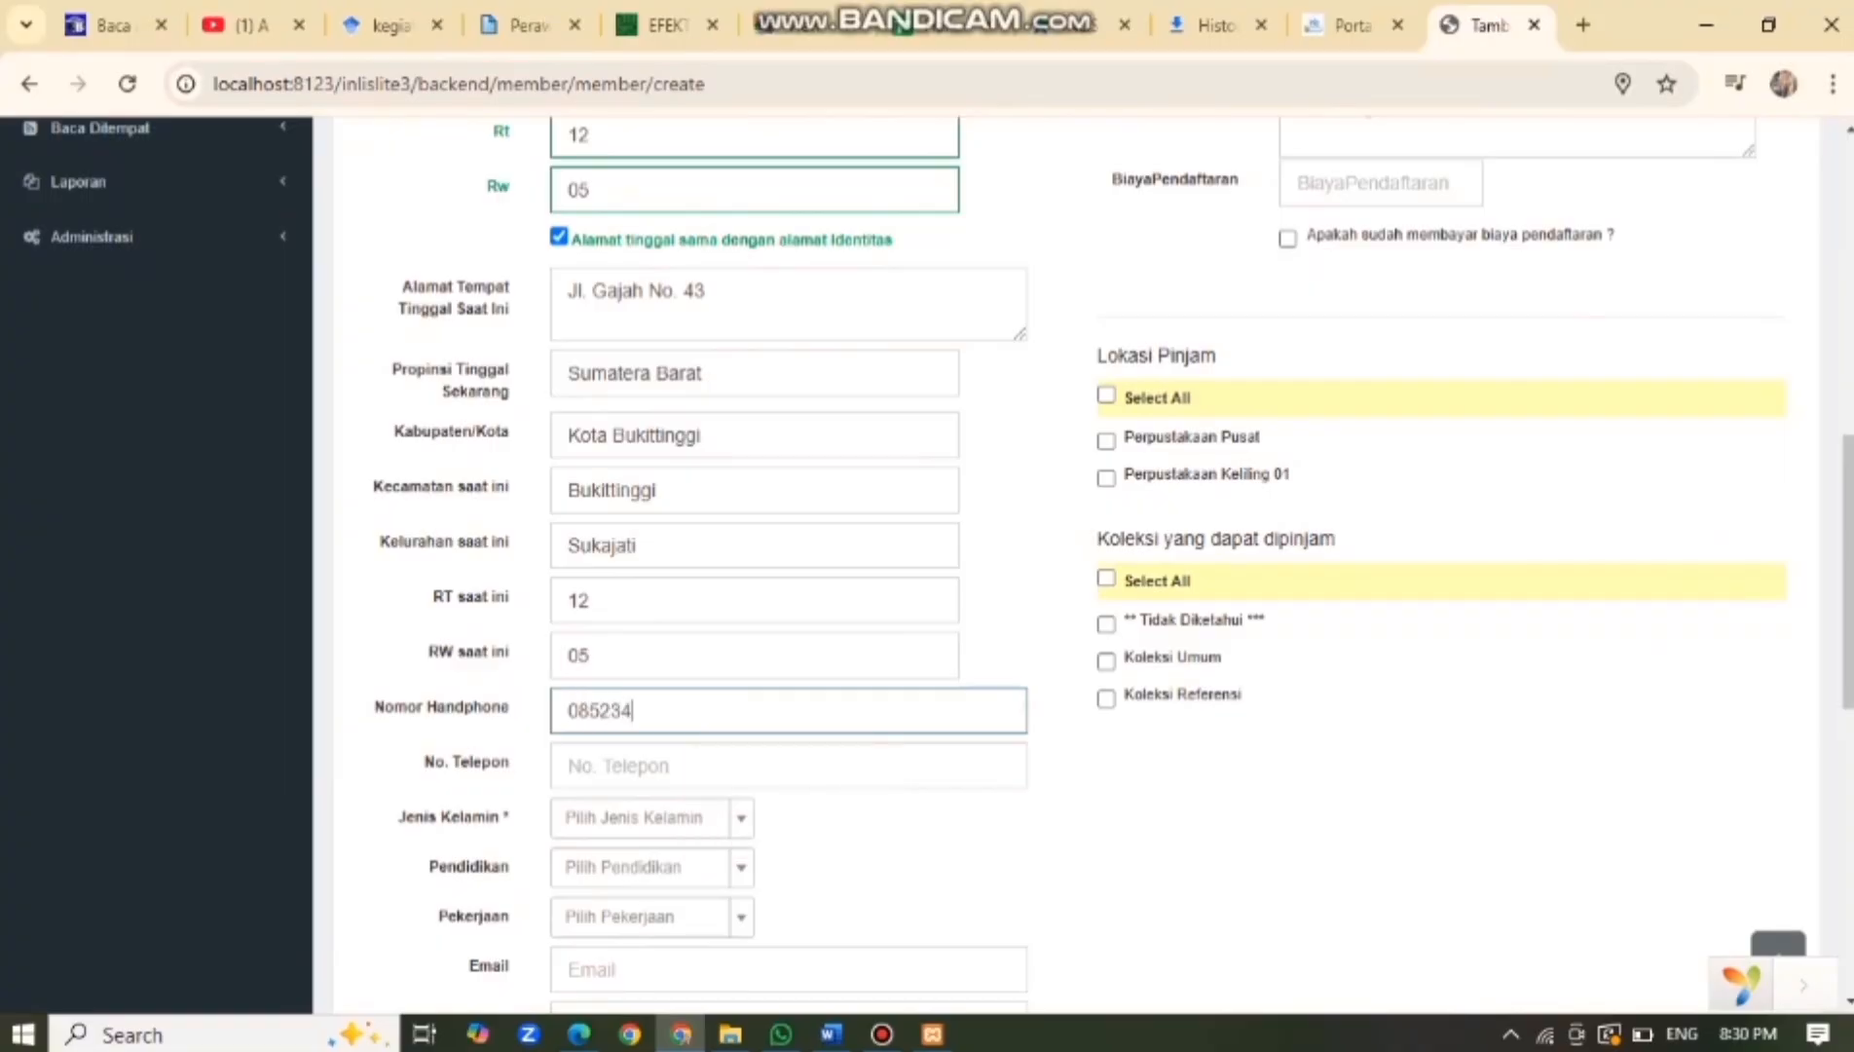
left_click(672, 766)
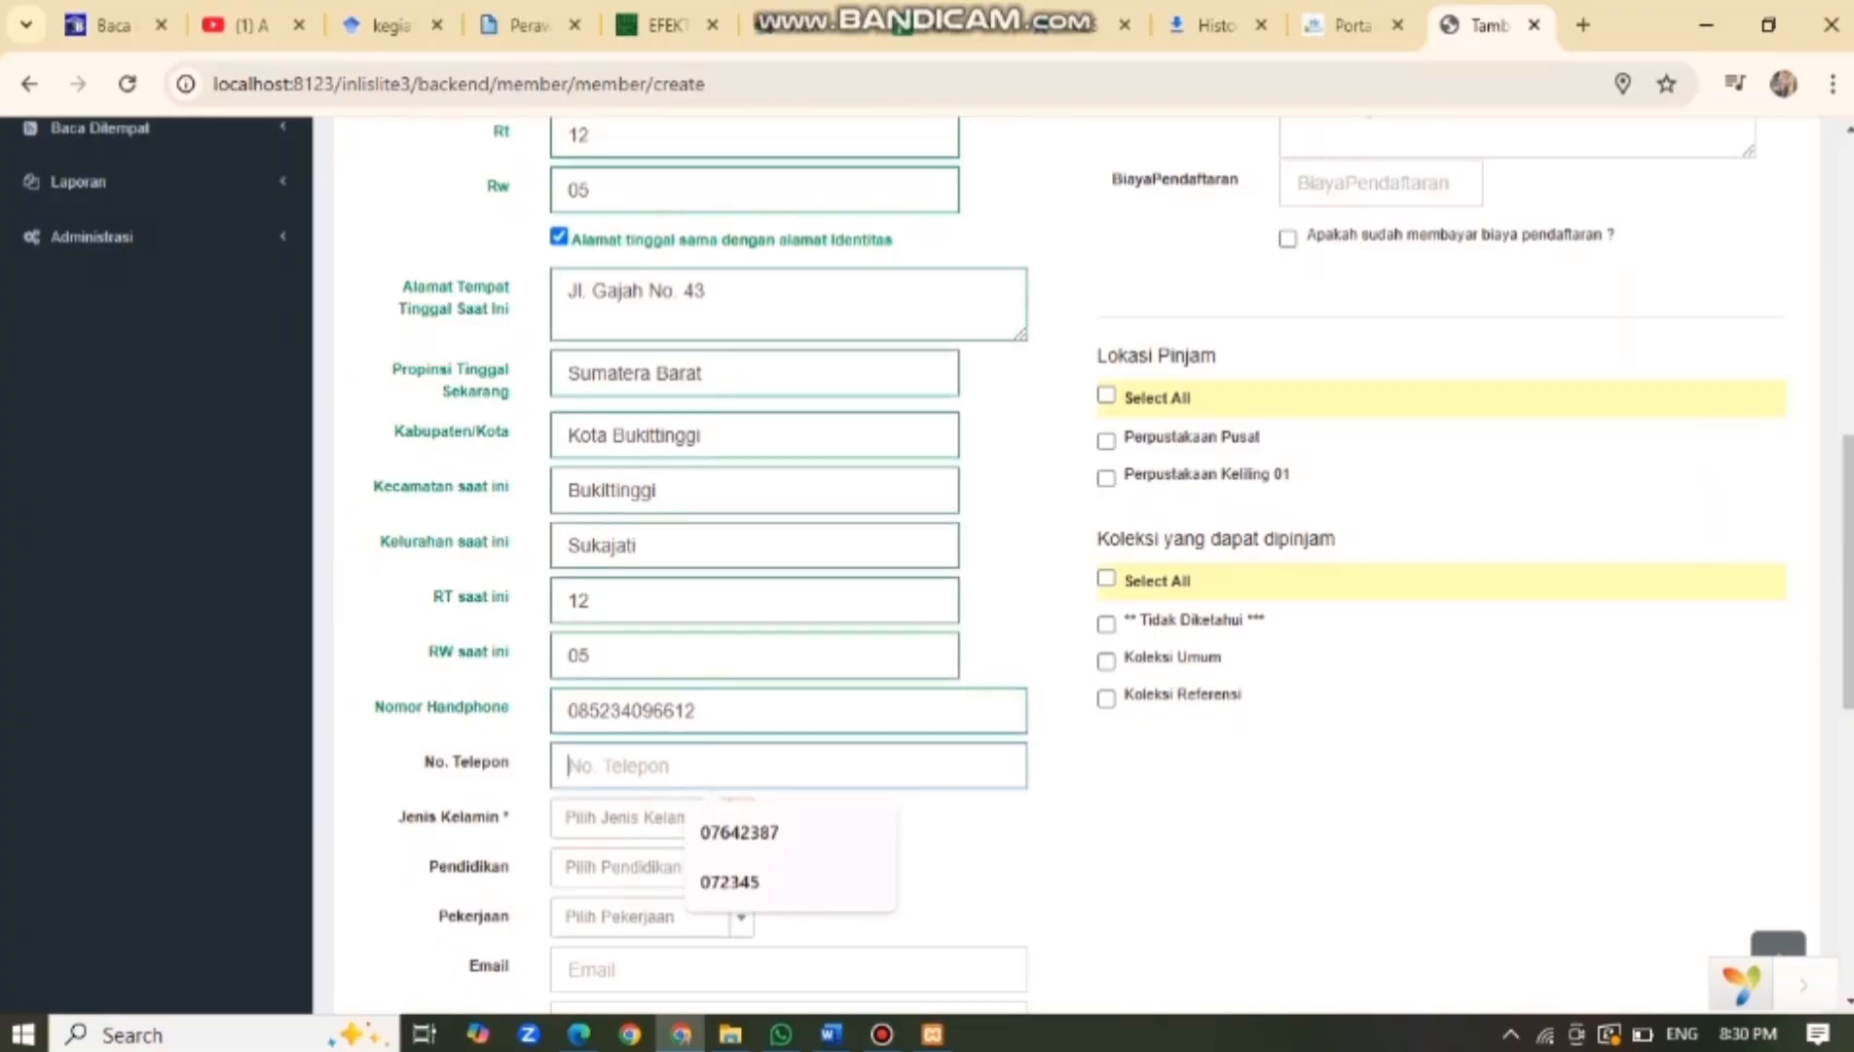
left_click(628, 818)
left_click(628, 937)
Set occupation to Mahasiswa and education to S1.
scroll(628, 938, "down", 1)
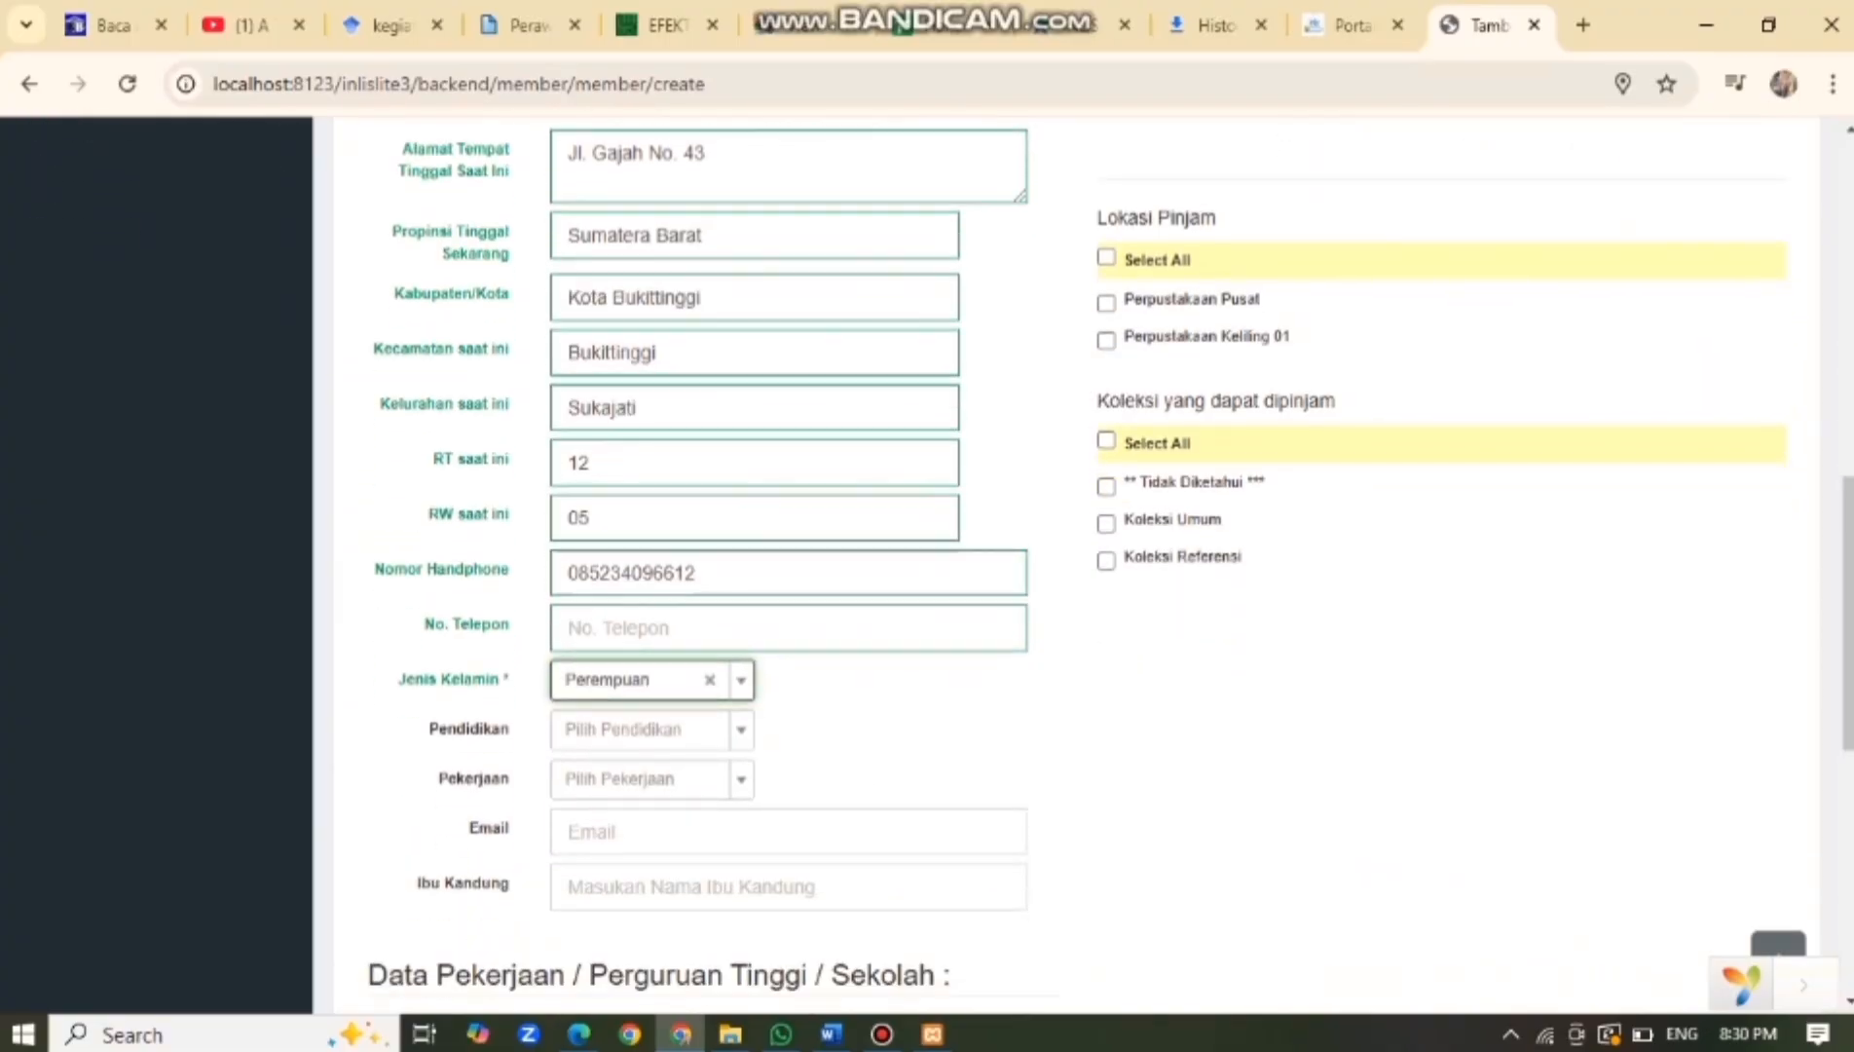
left_click(643, 729)
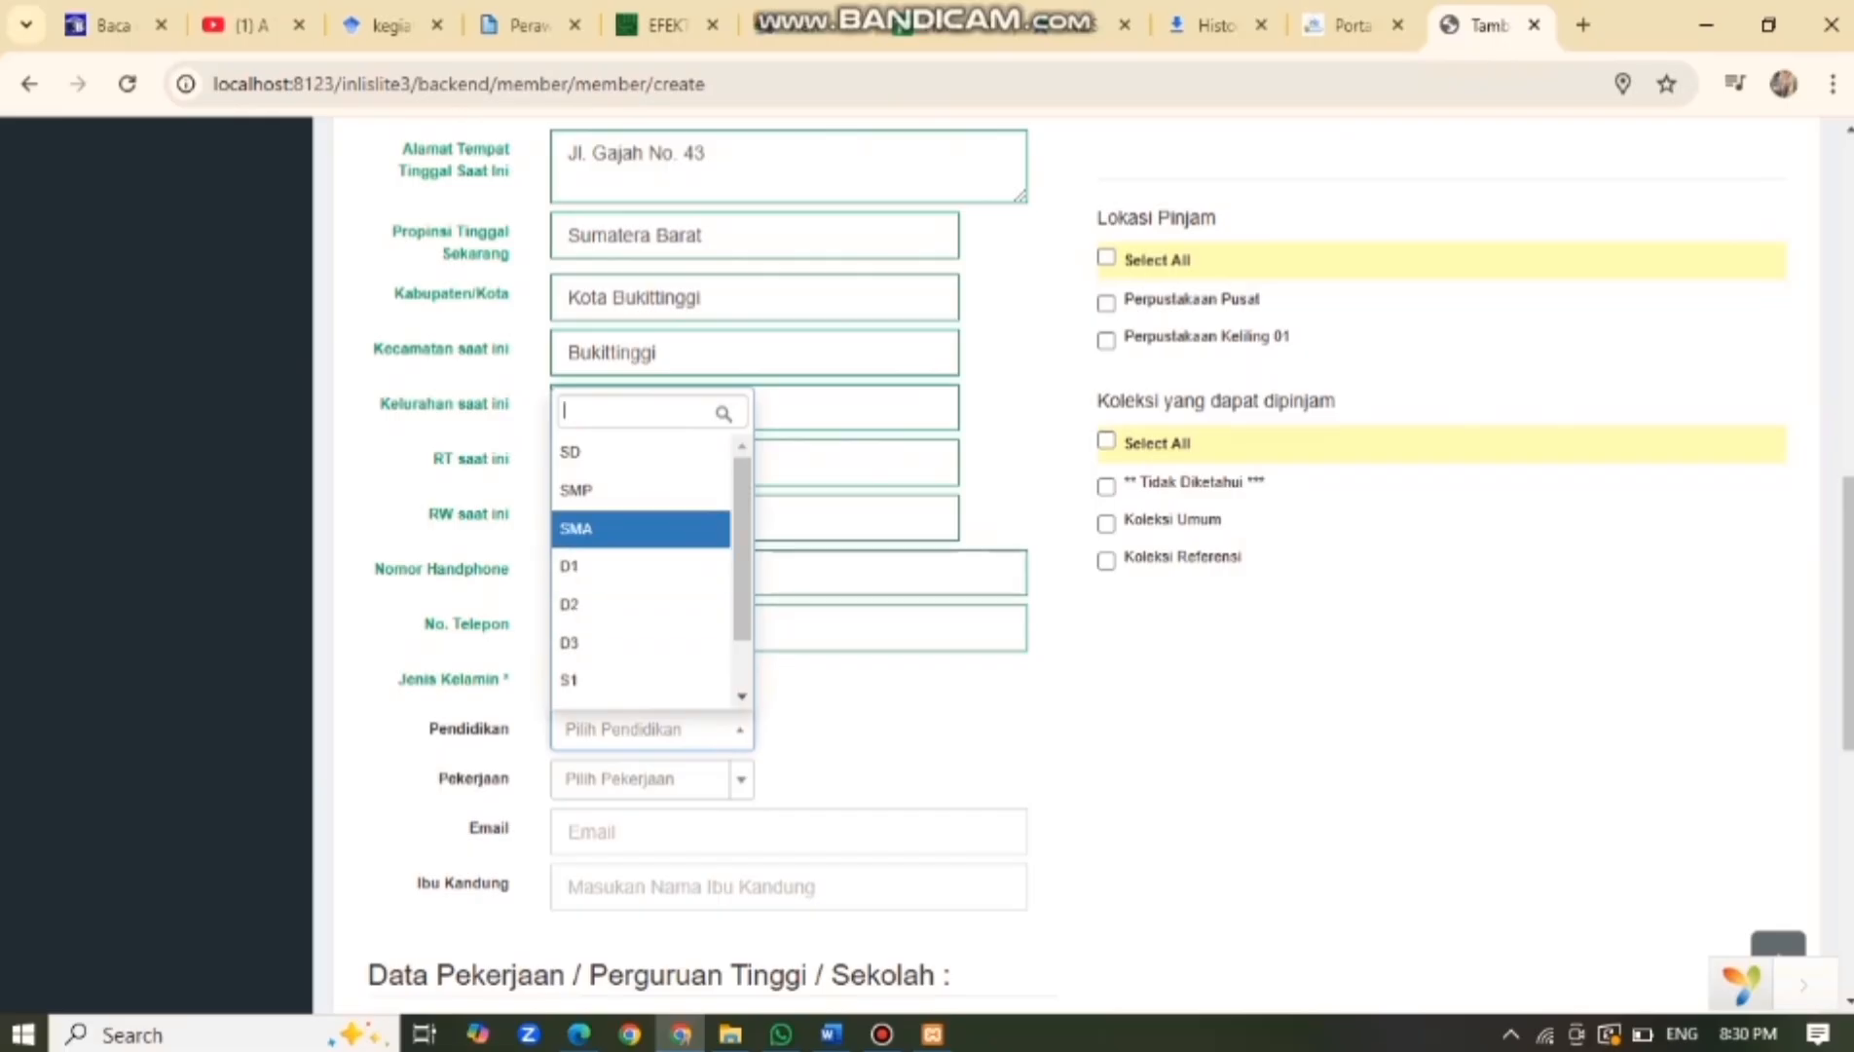
left_click(641, 527)
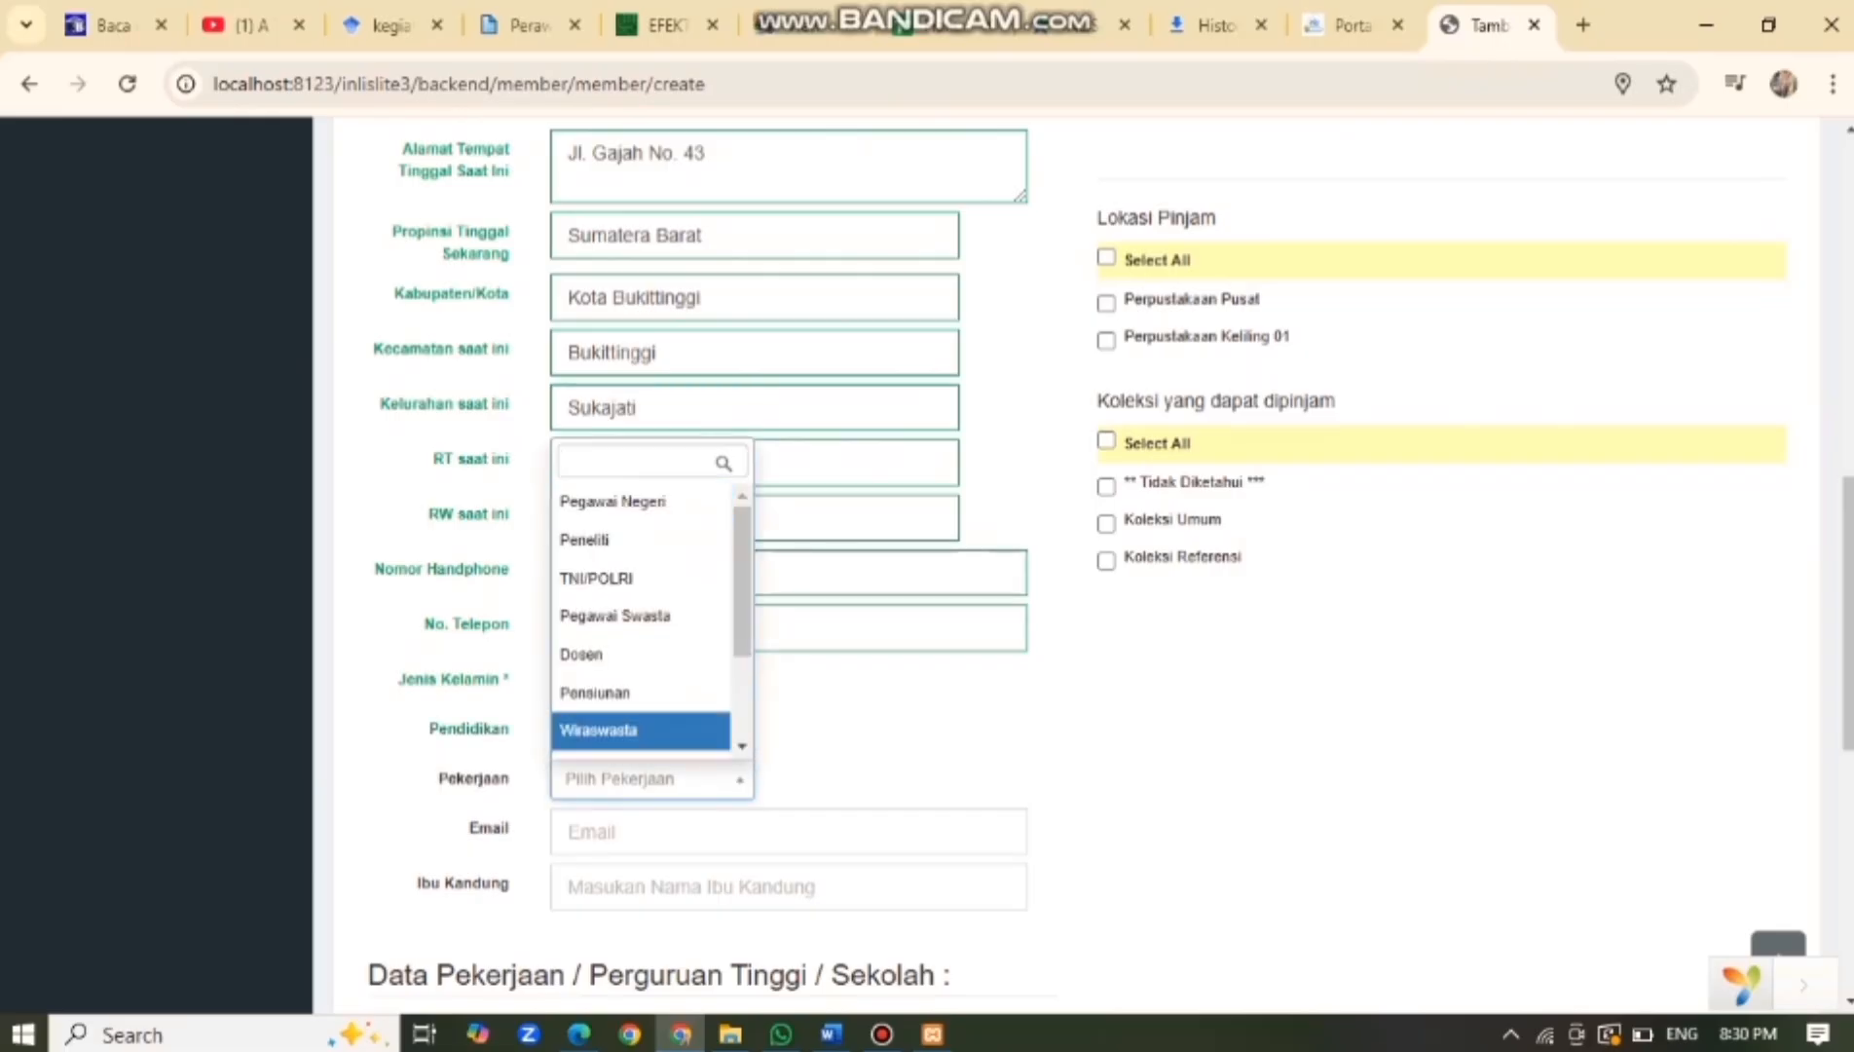
scroll(642, 623, "down", 3)
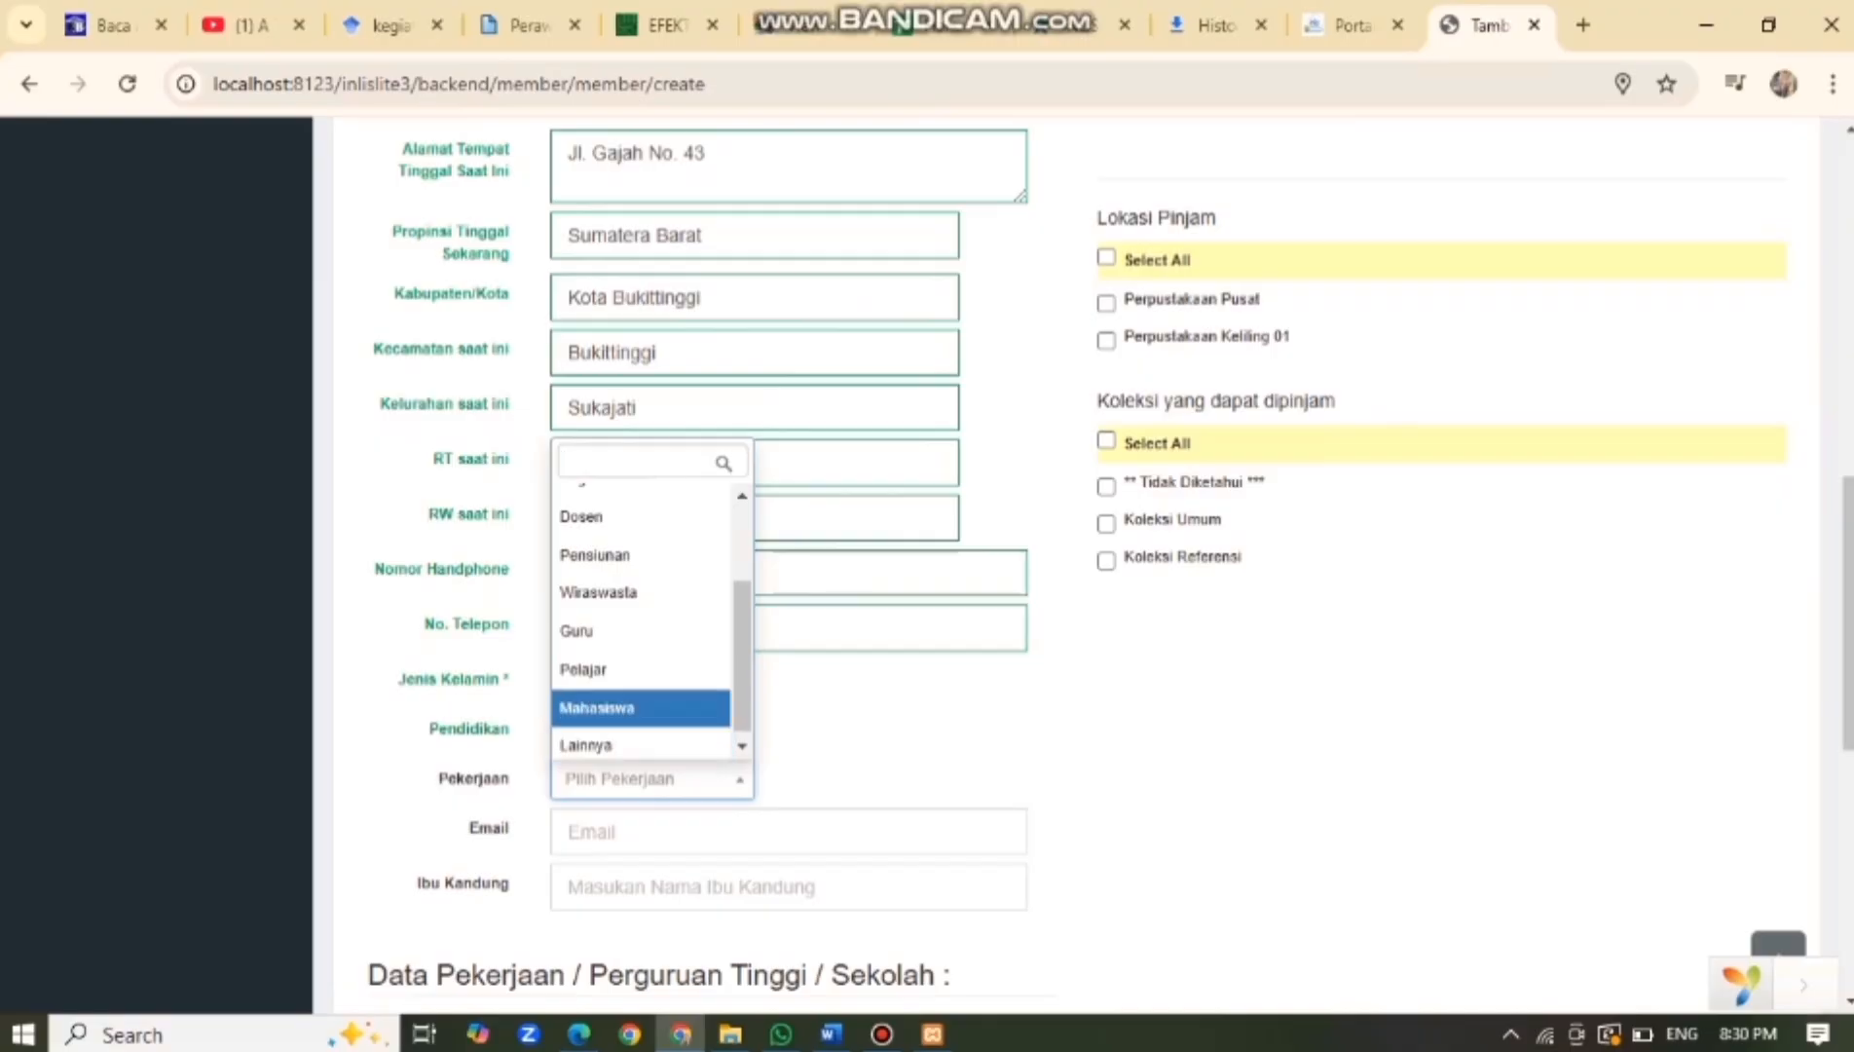
left_click(598, 703)
left_click(633, 729)
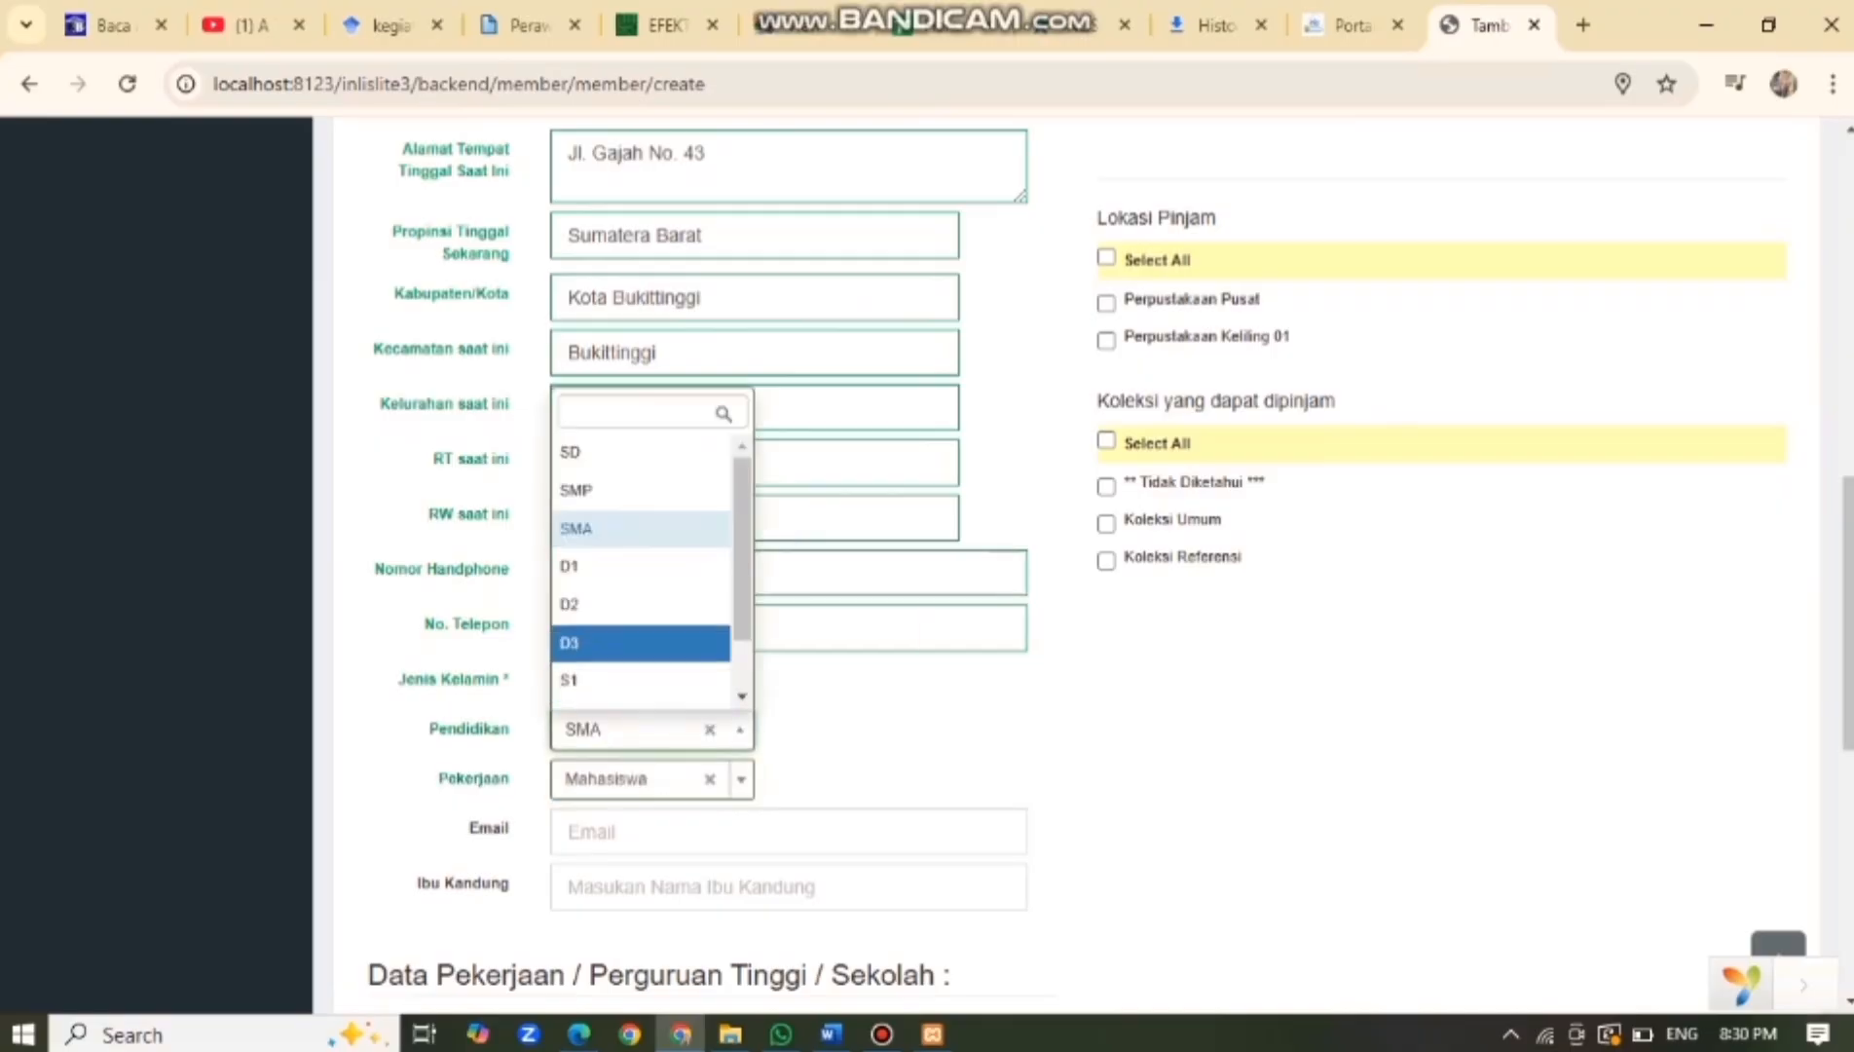
left_click(624, 681)
Fill in the member's e-mail address and mother's name.
left_click(711, 832)
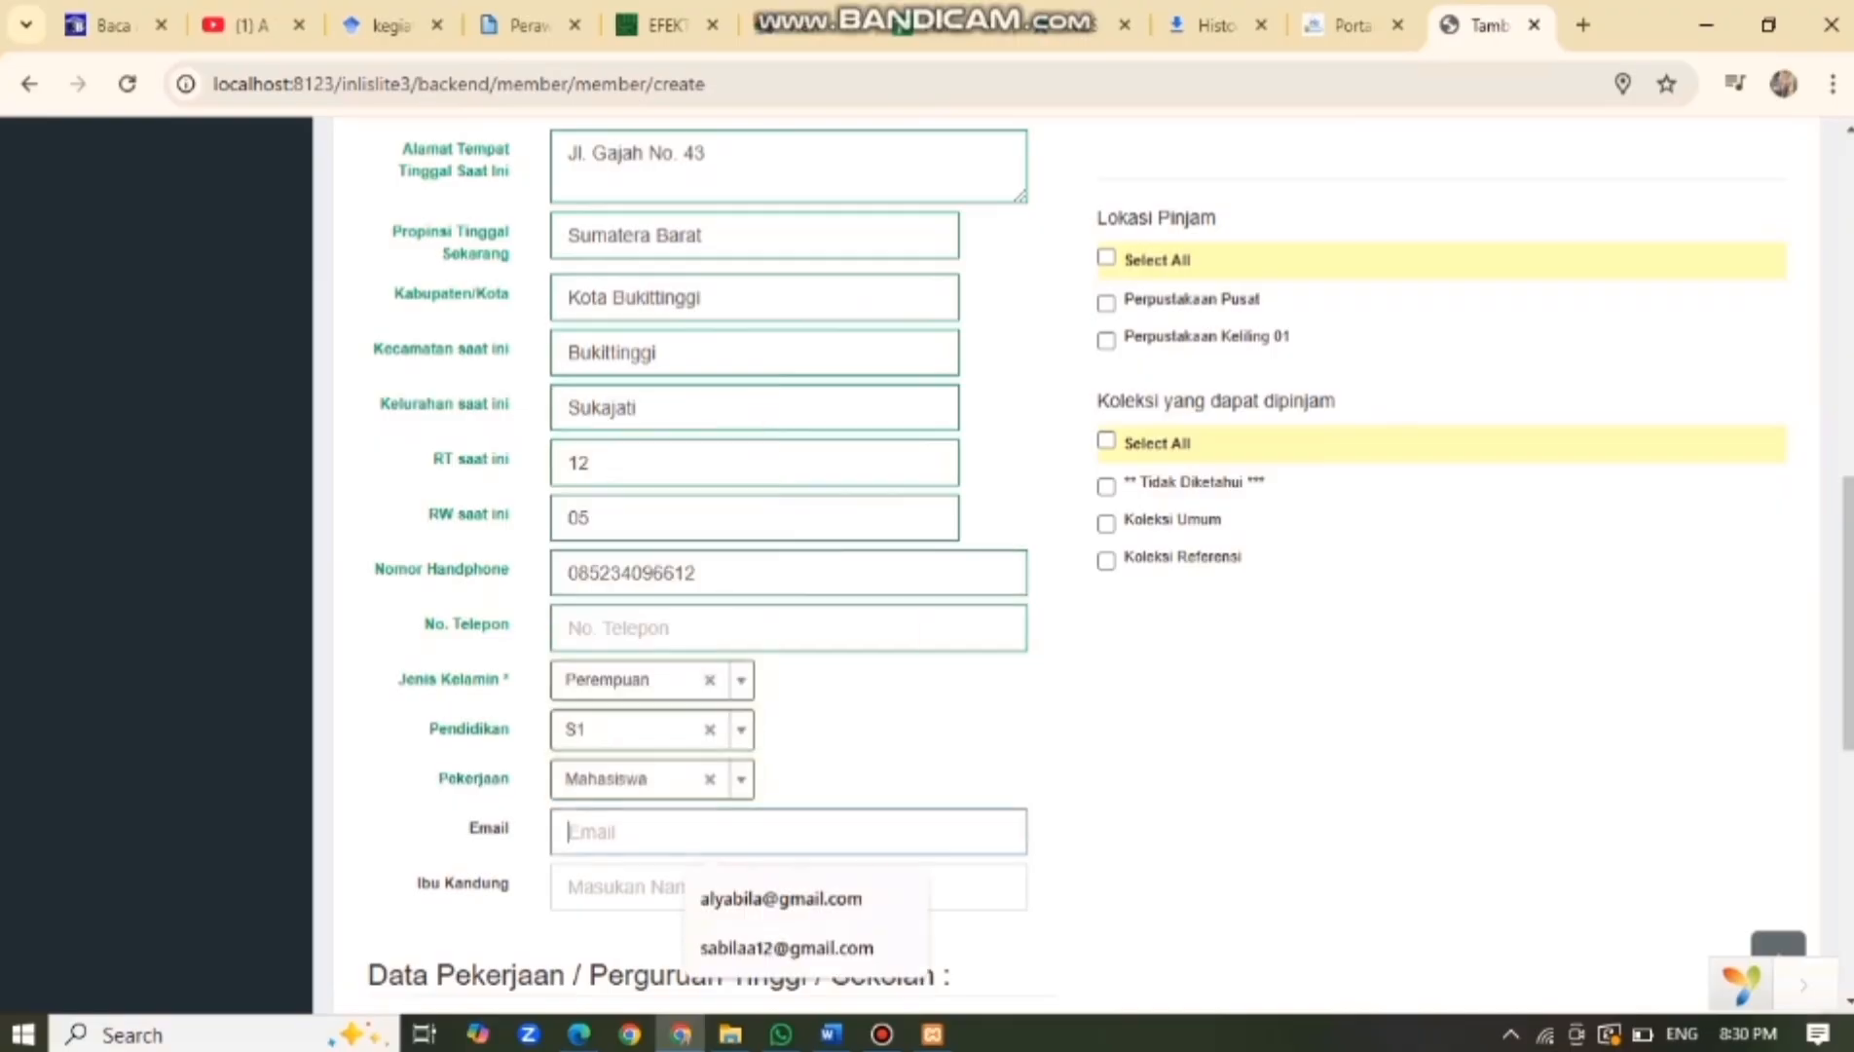
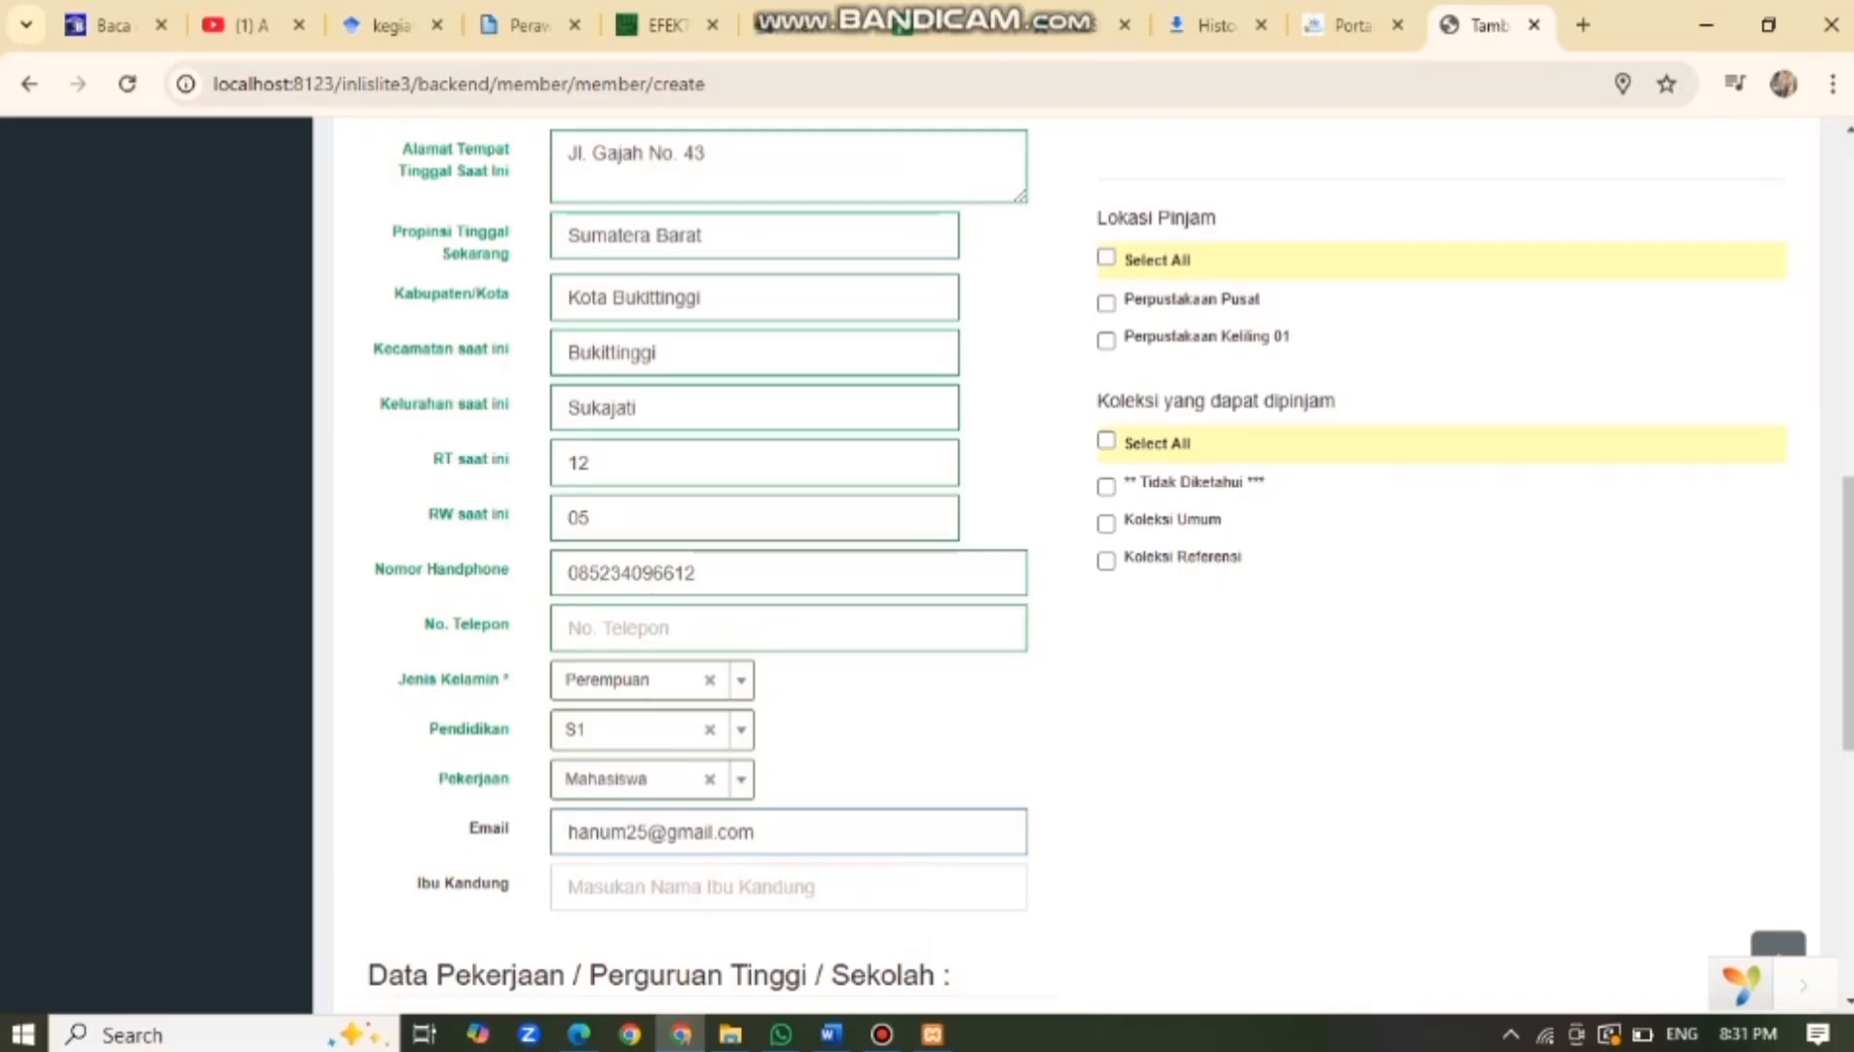
key("Tab")
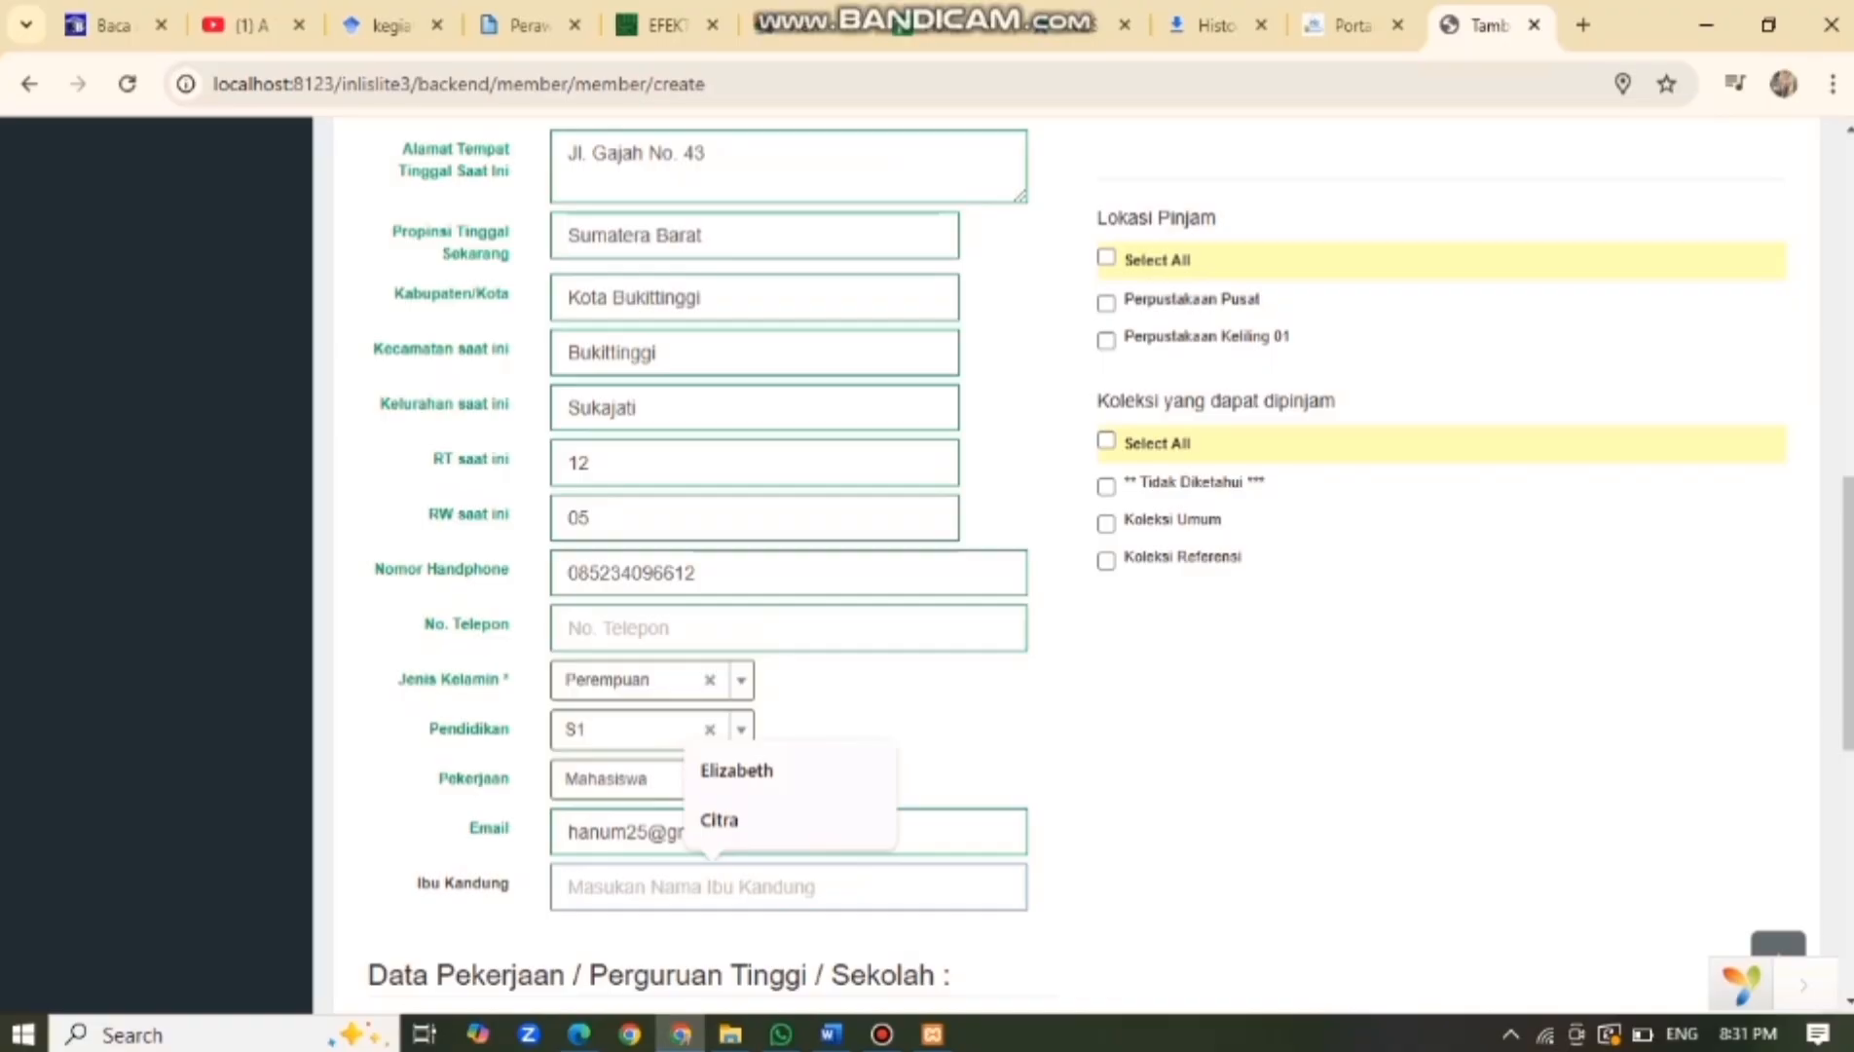
type("M")
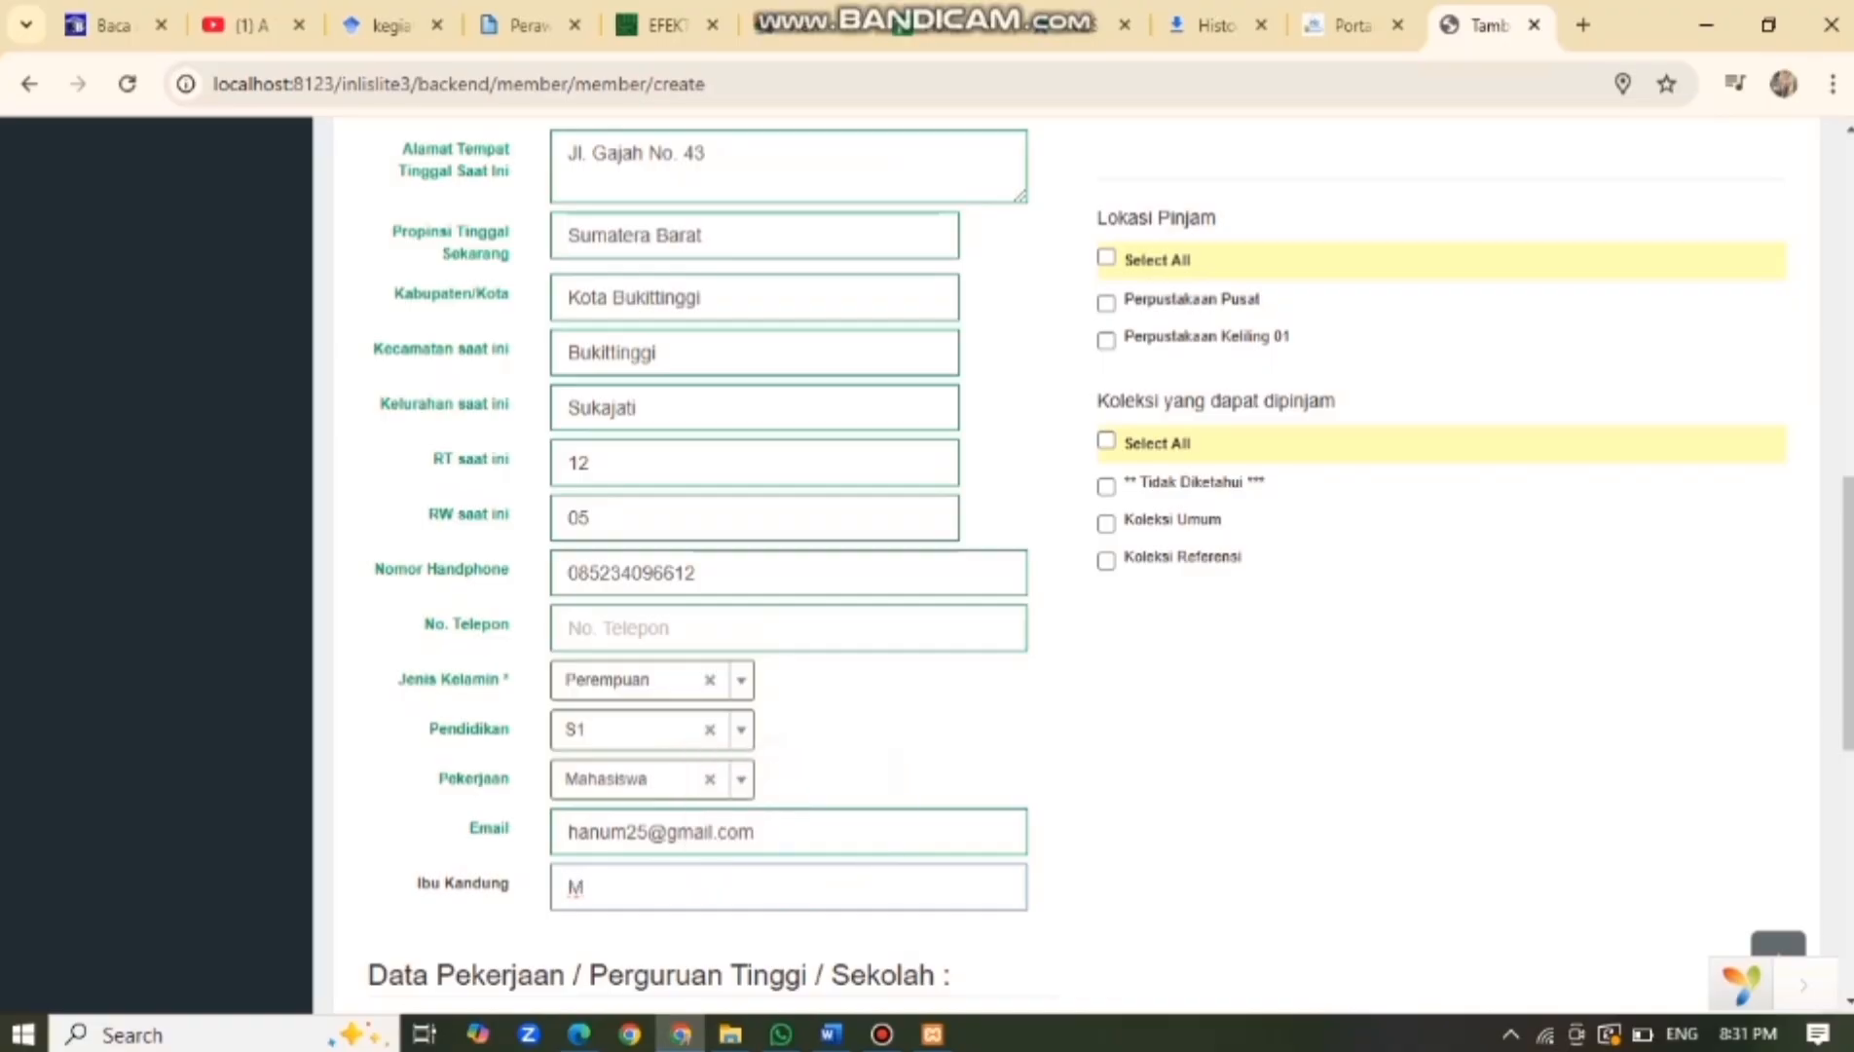
type("aurora")
scroll(788, 603, "down", 3)
Enter institution UIN Sunan Gunung Djati Bandung, address Jl. A.H.Nasution, and the suggested phone number.
left_click(715, 635)
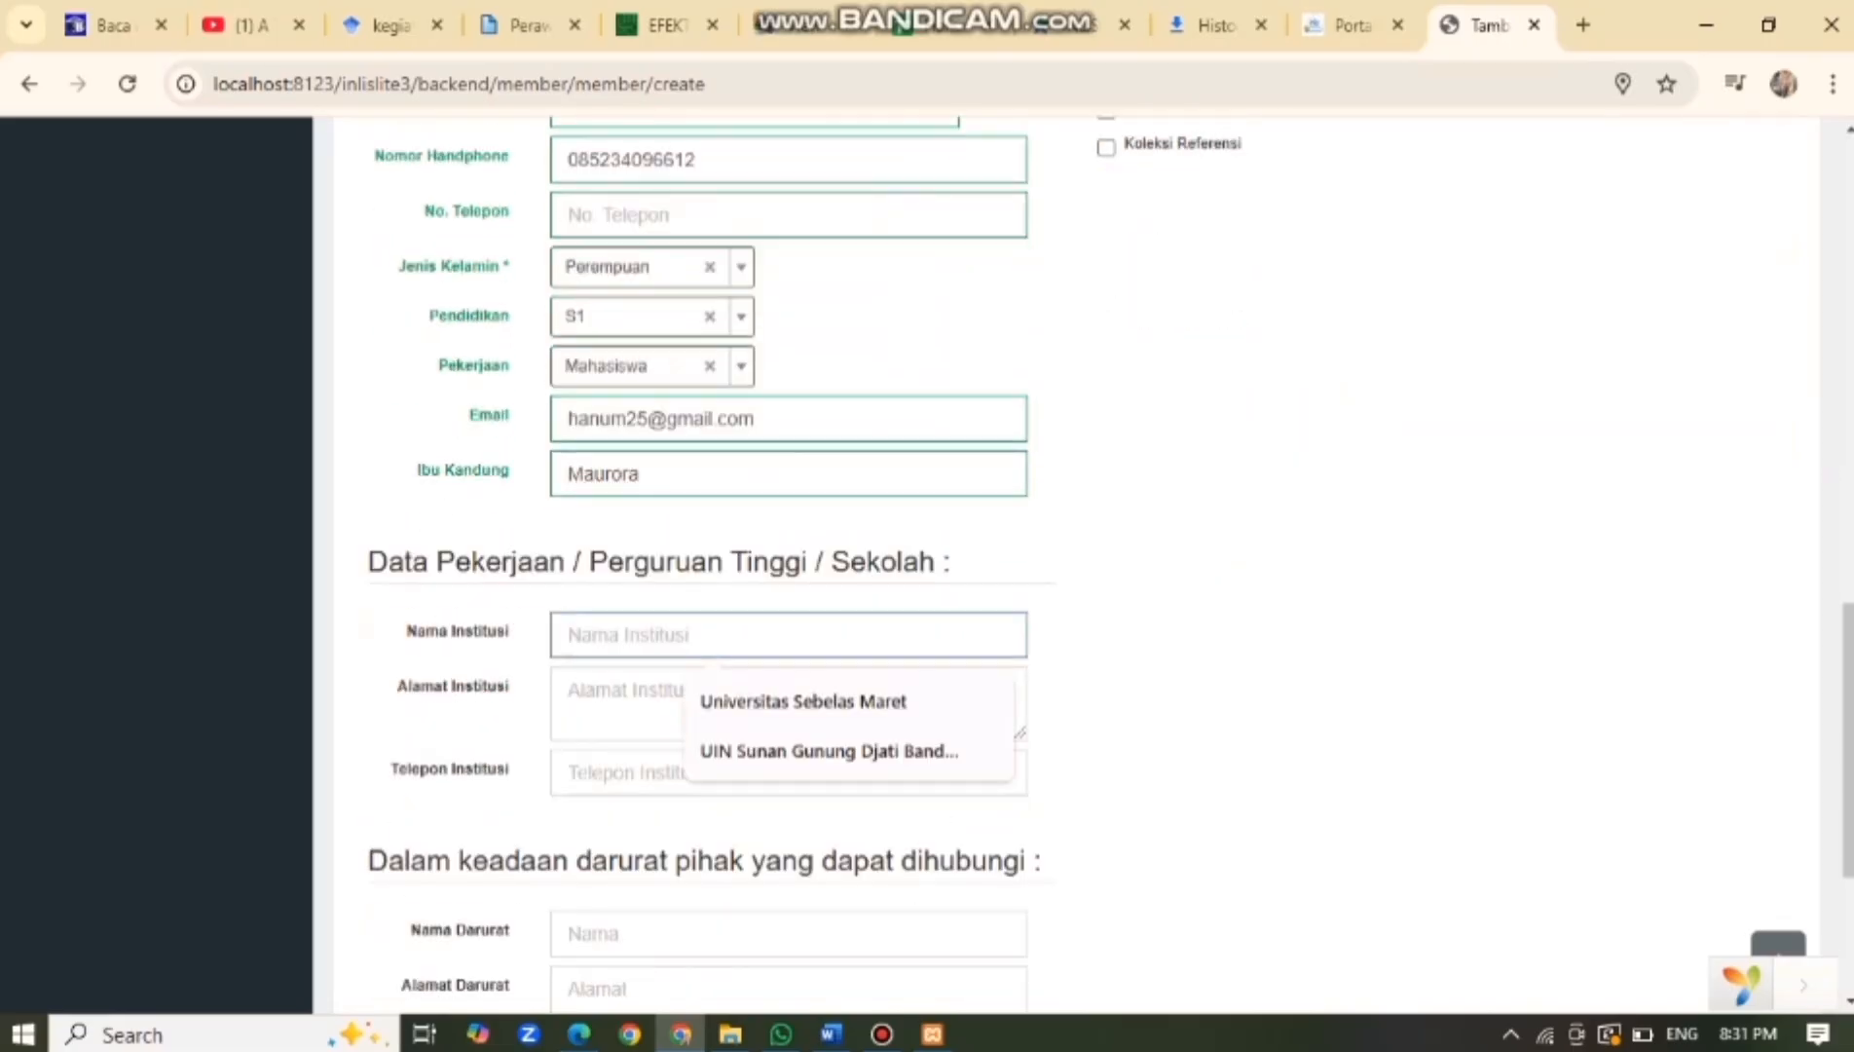
key("Down")
key("Down")
key("Return")
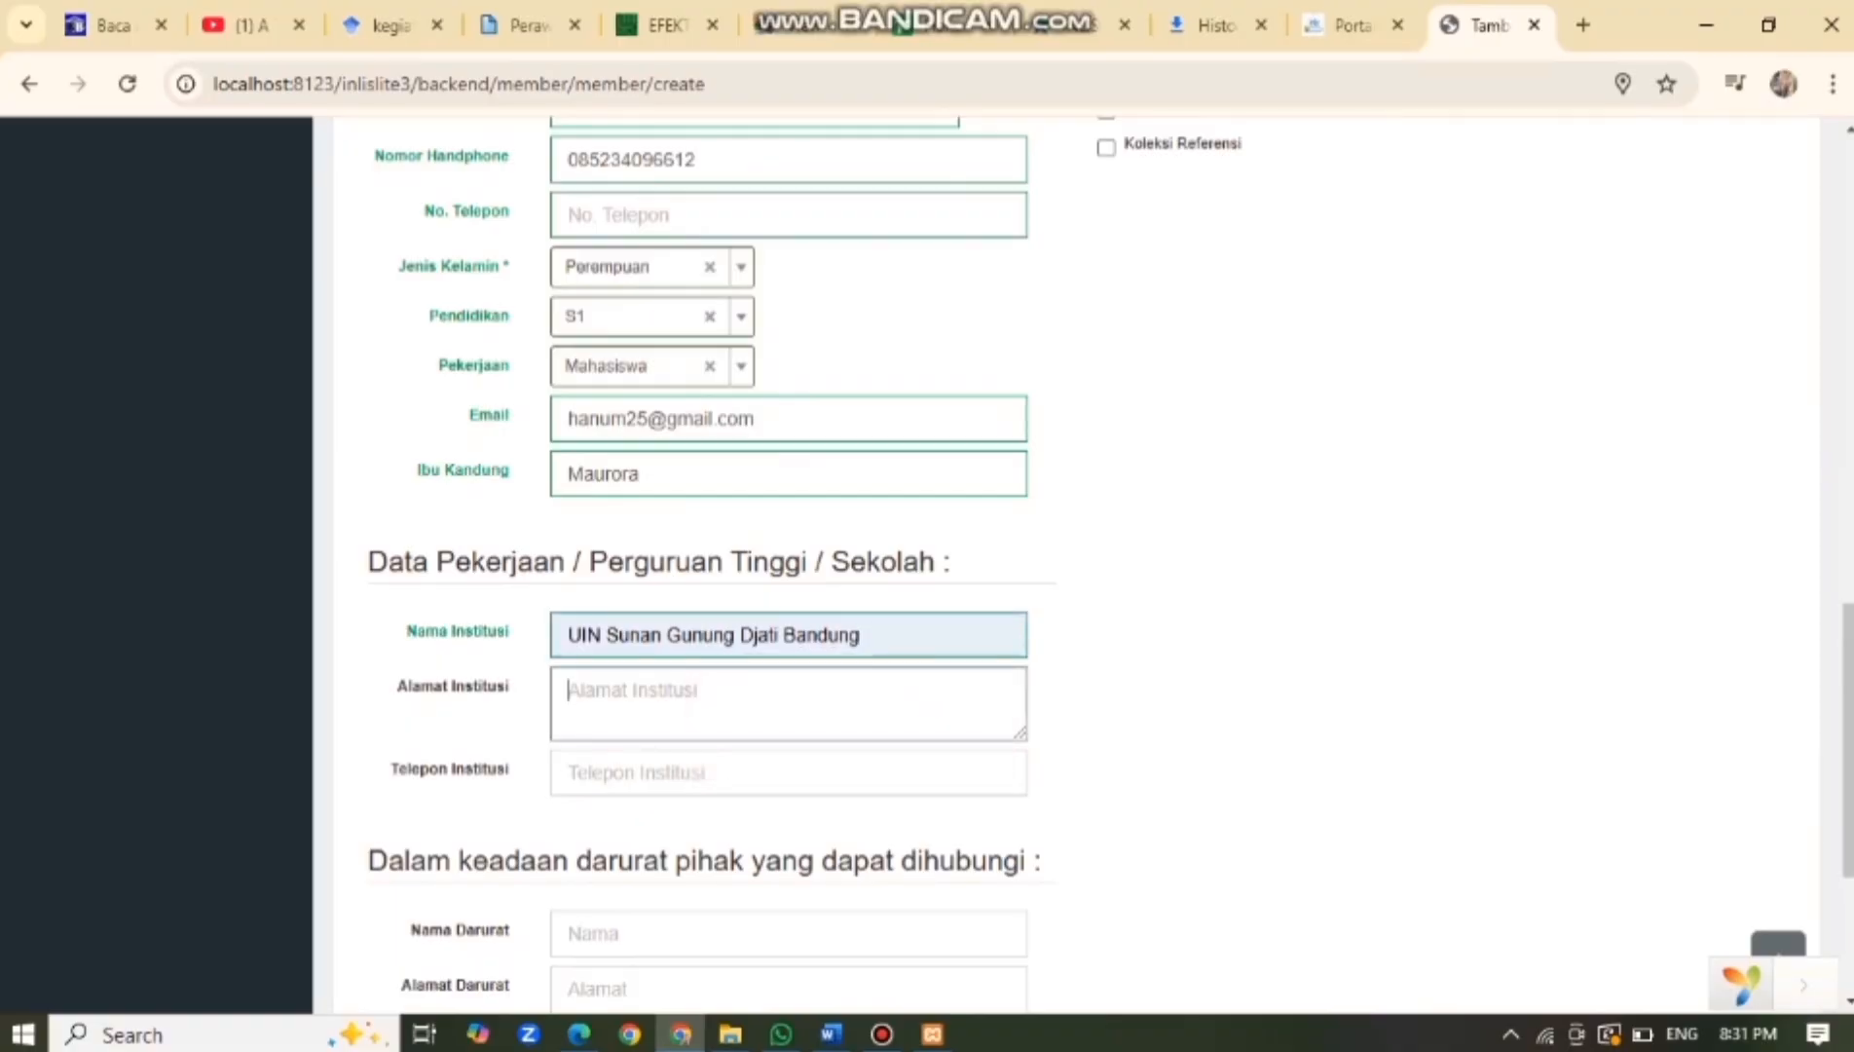
type("Jl. A")
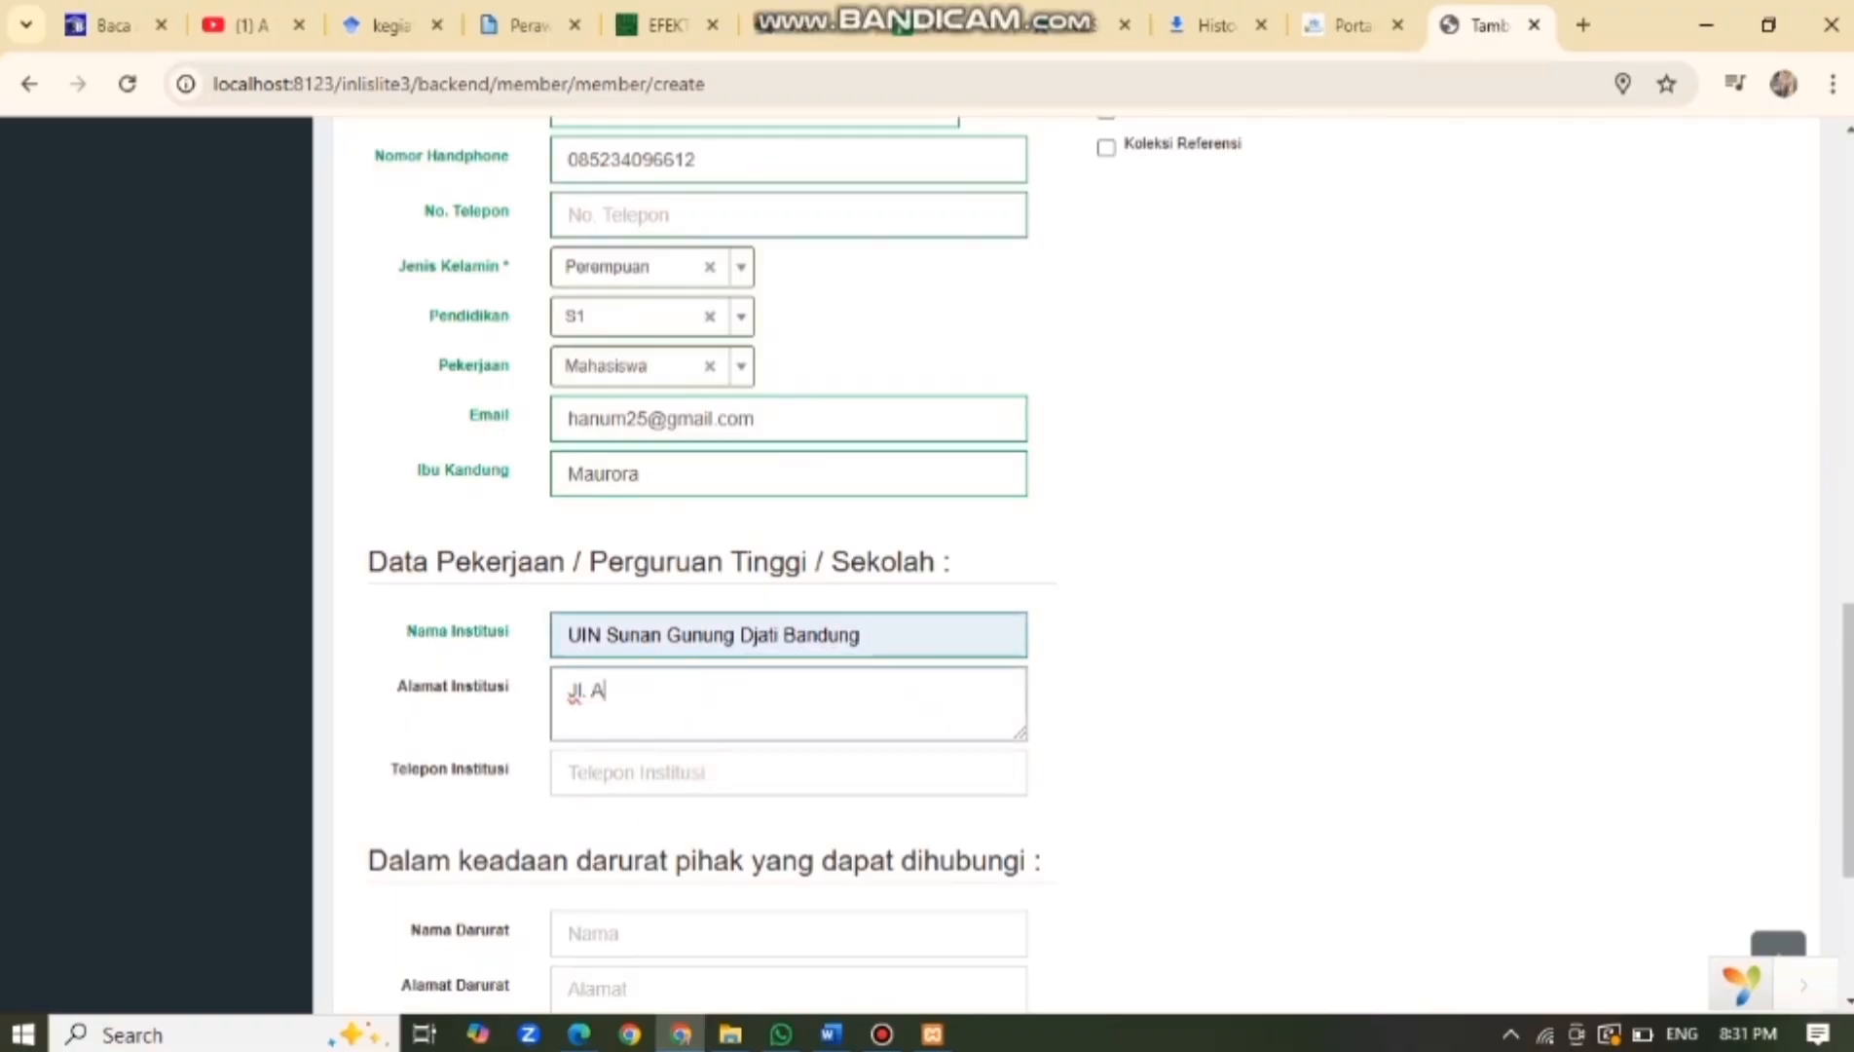
type("H.Nasution")
left_click(603, 689)
type(".")
left_click(705, 690)
left_click(705, 772)
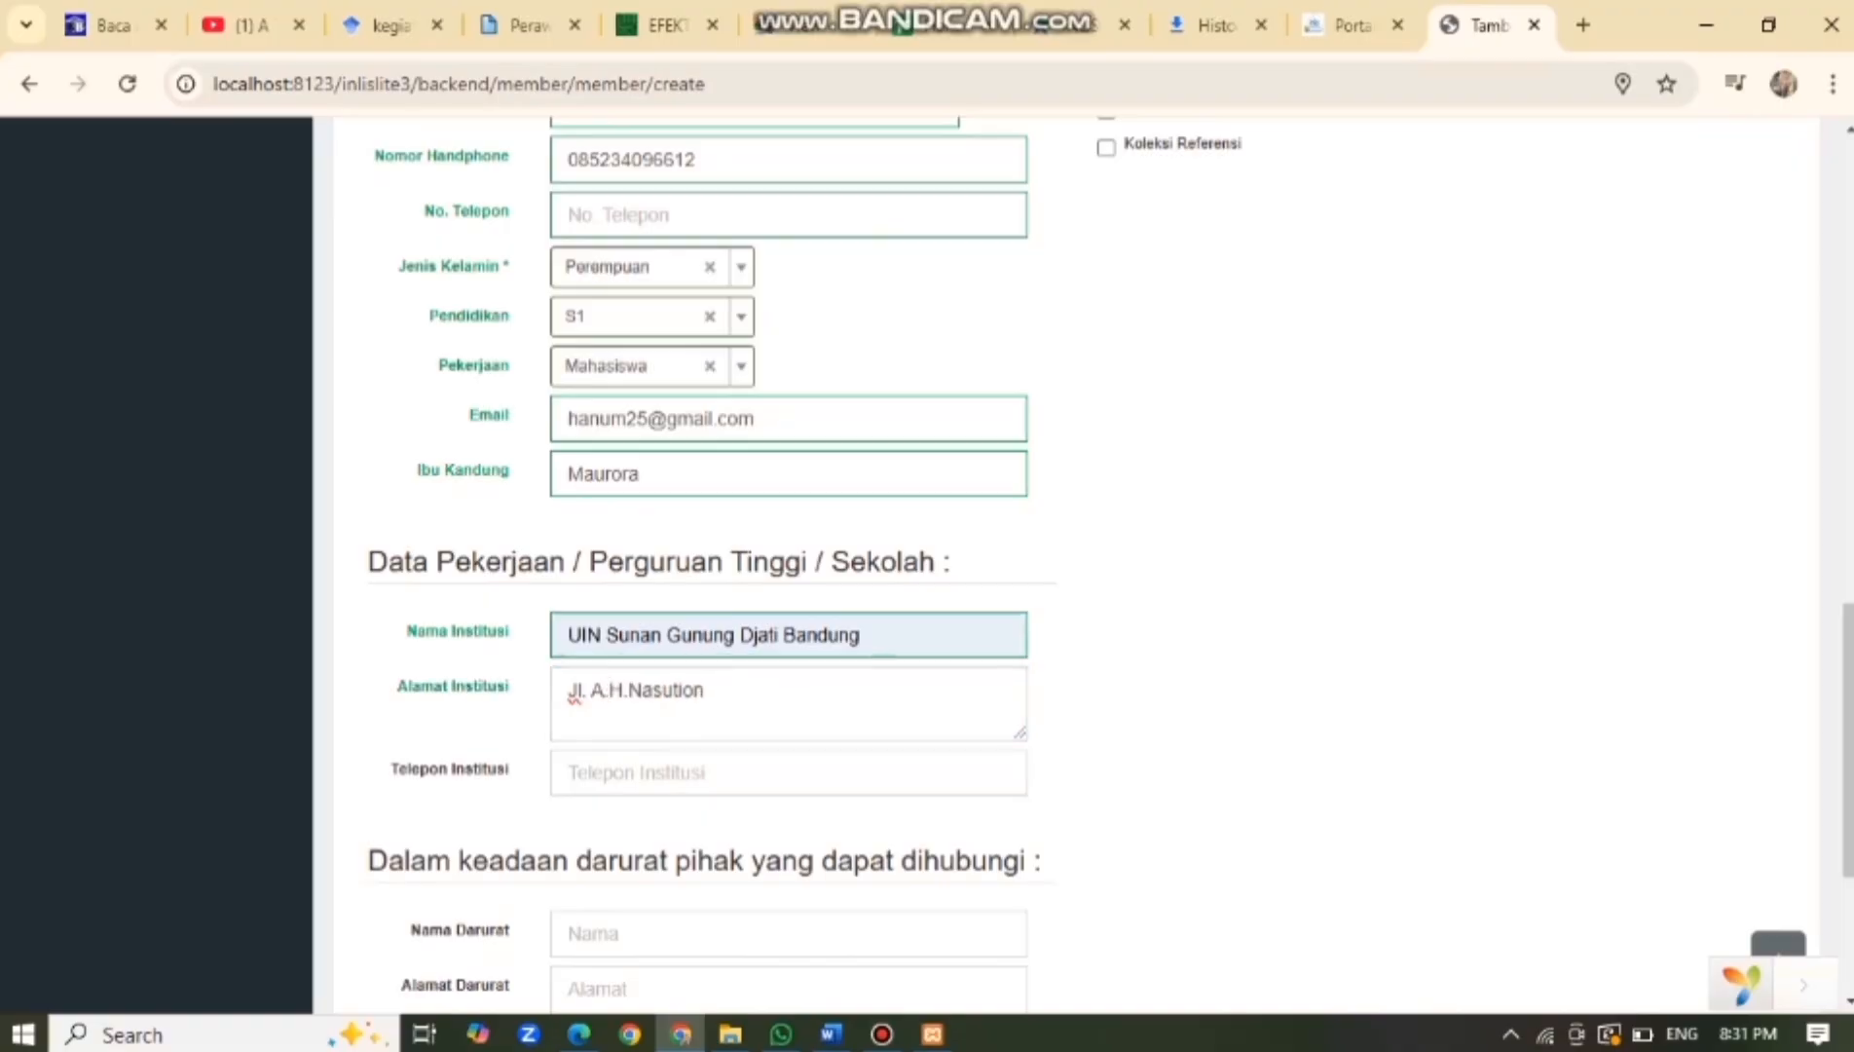
left_click(734, 839)
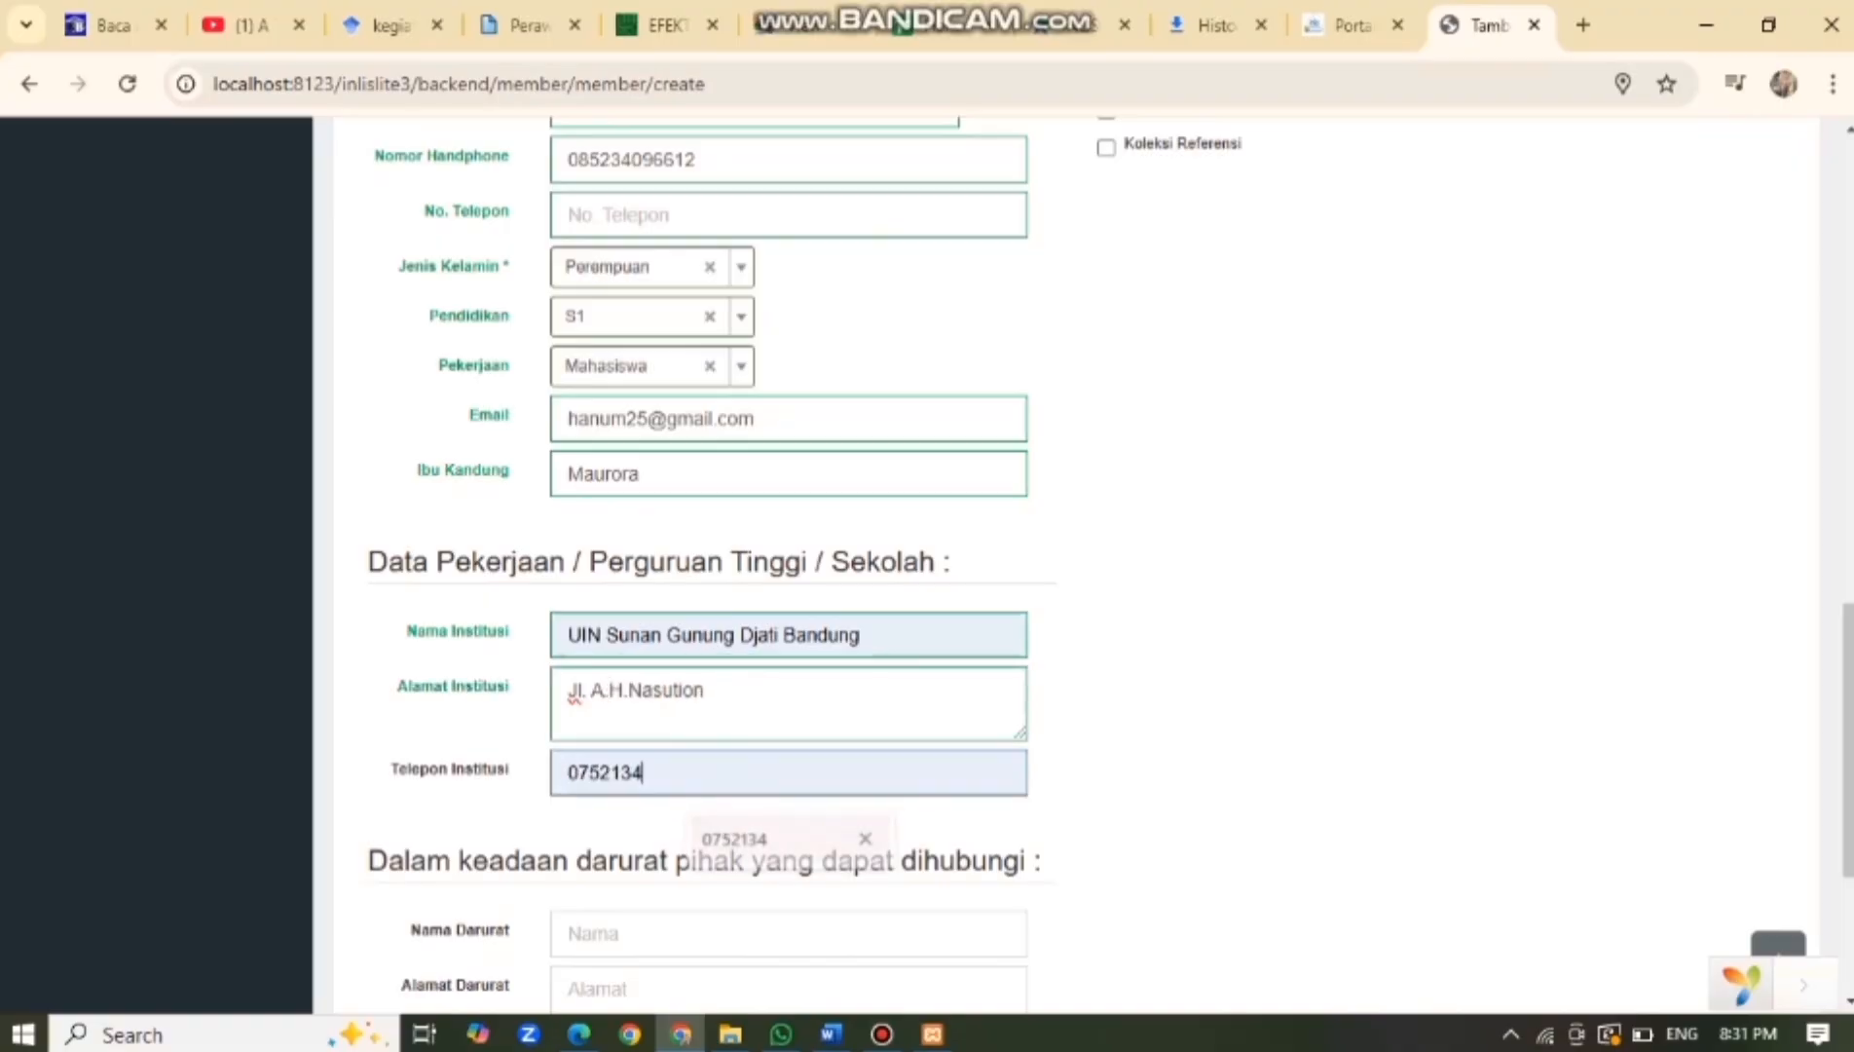
scroll(734, 839, "down", 1)
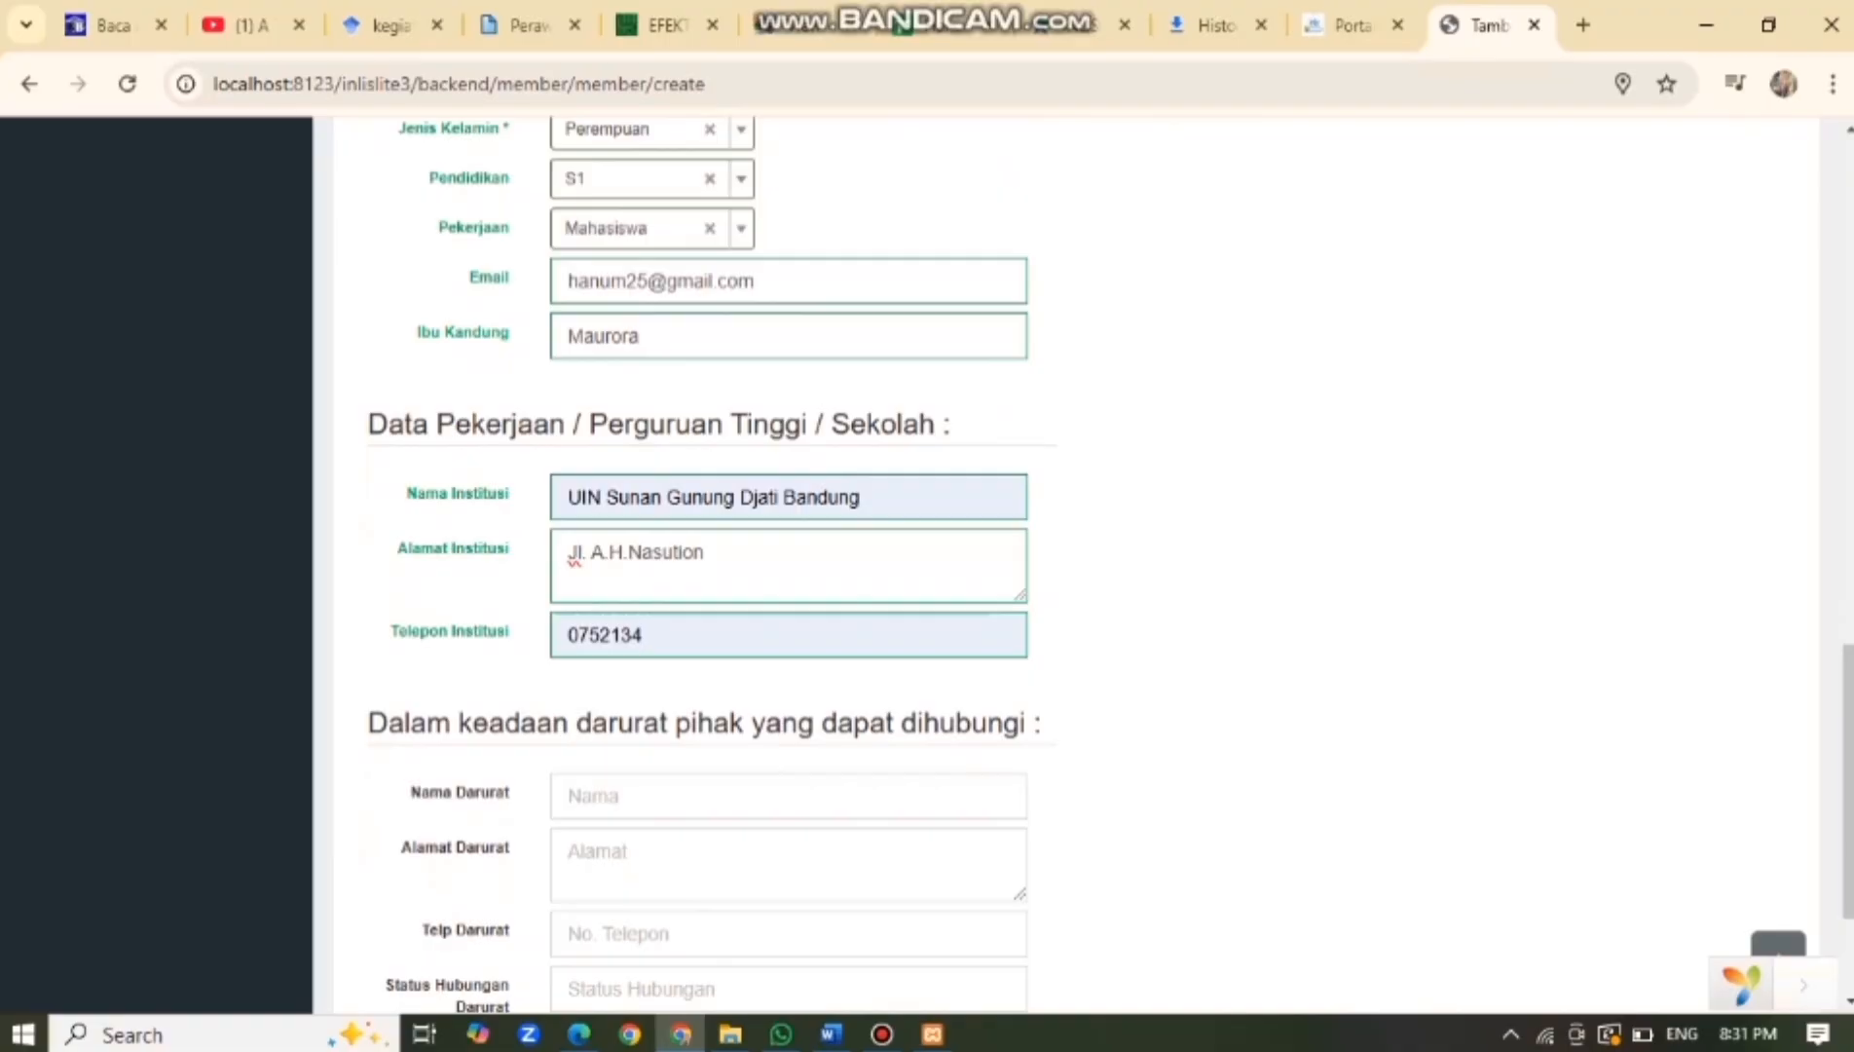
scroll(1082, 555, "down", 2)
scroll(1083, 565, "up", 20)
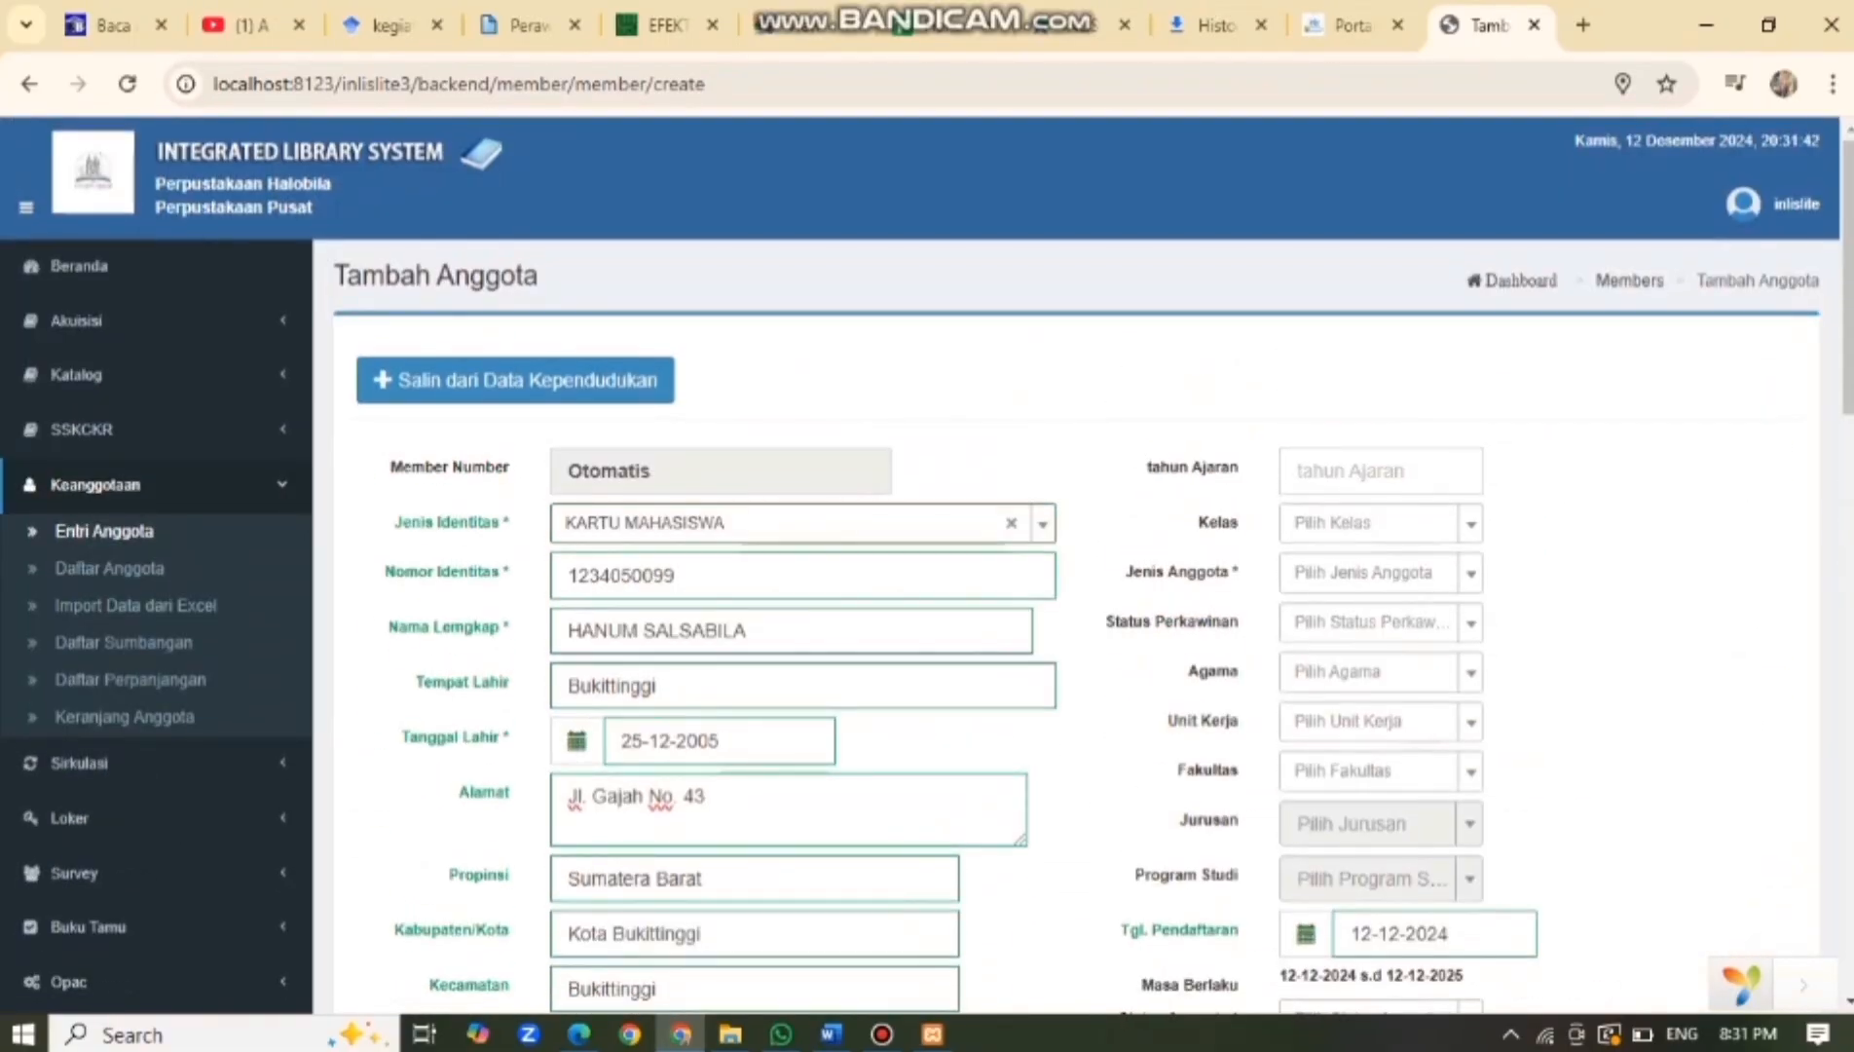
Set academic year 2023, member type Mahasiswa and marital status Belum Menikah, leaving class empty.
left_click(1381, 471)
left_click(1402, 588)
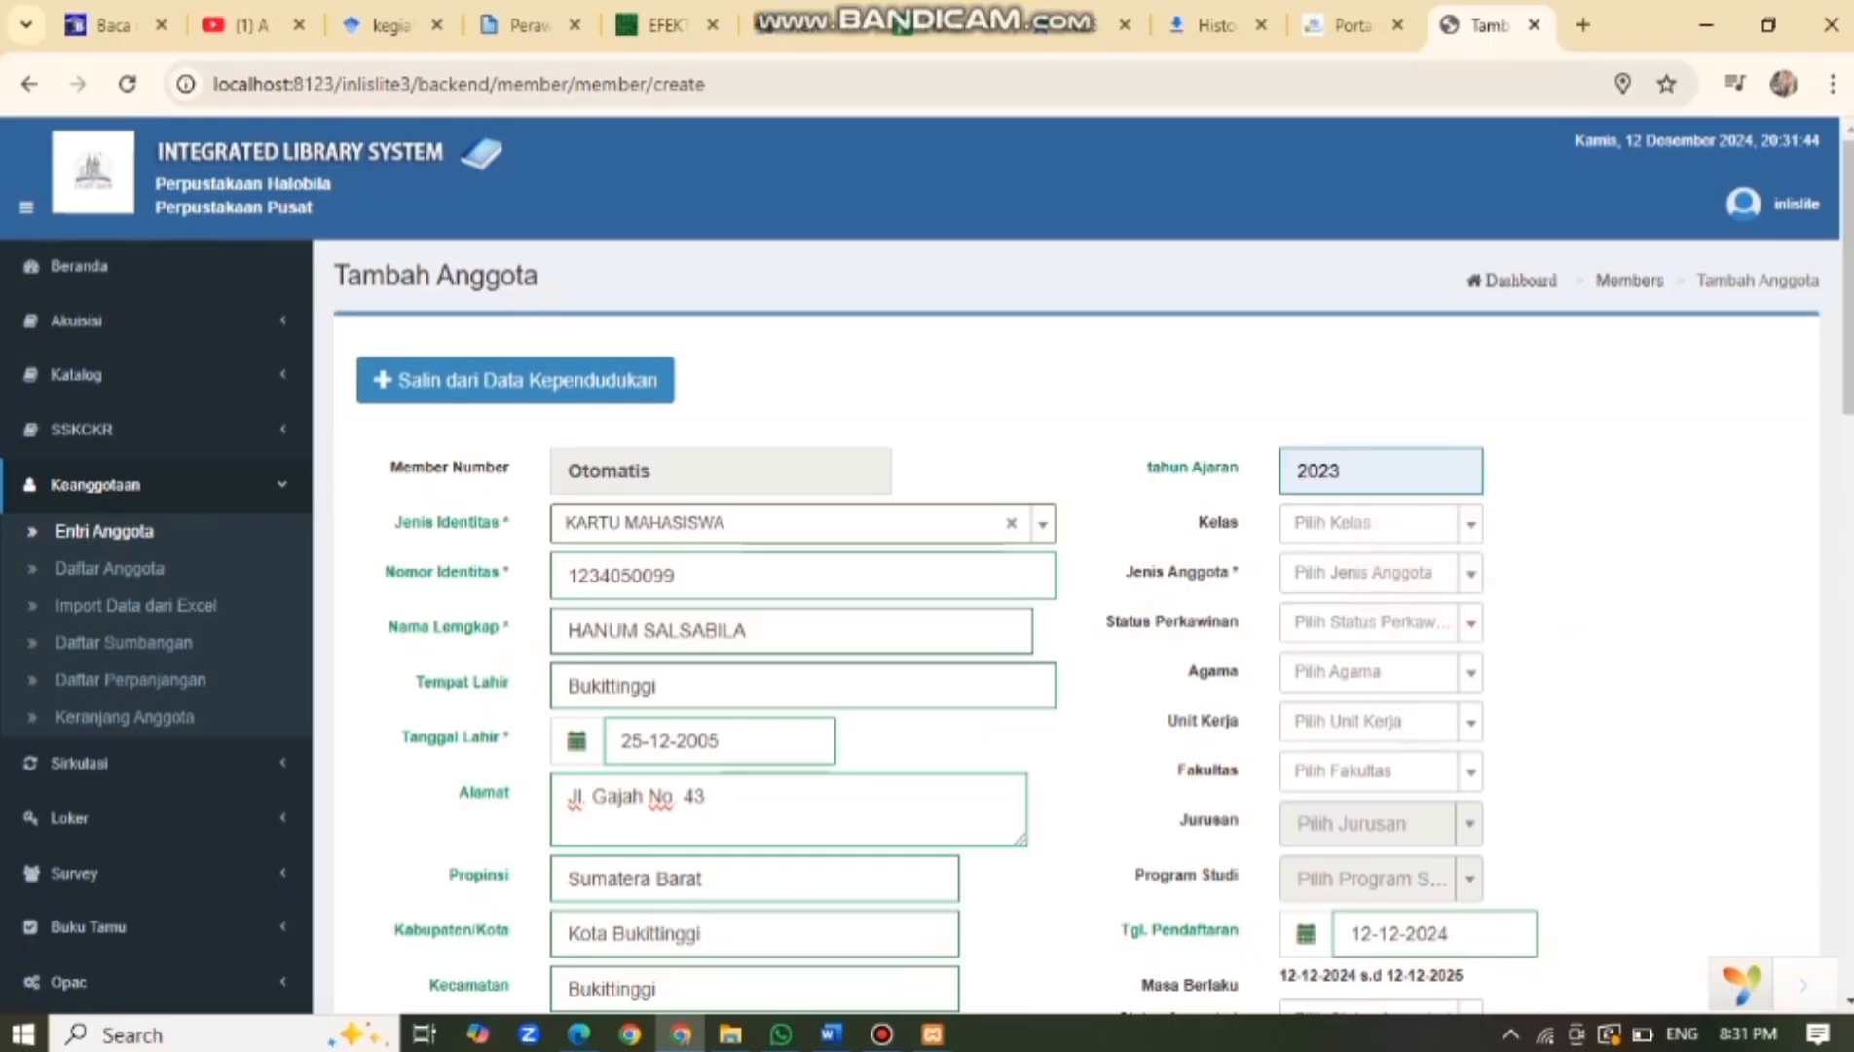
scroll(1381, 487, "down", 1)
left_click(1381, 386)
left_click(1381, 385)
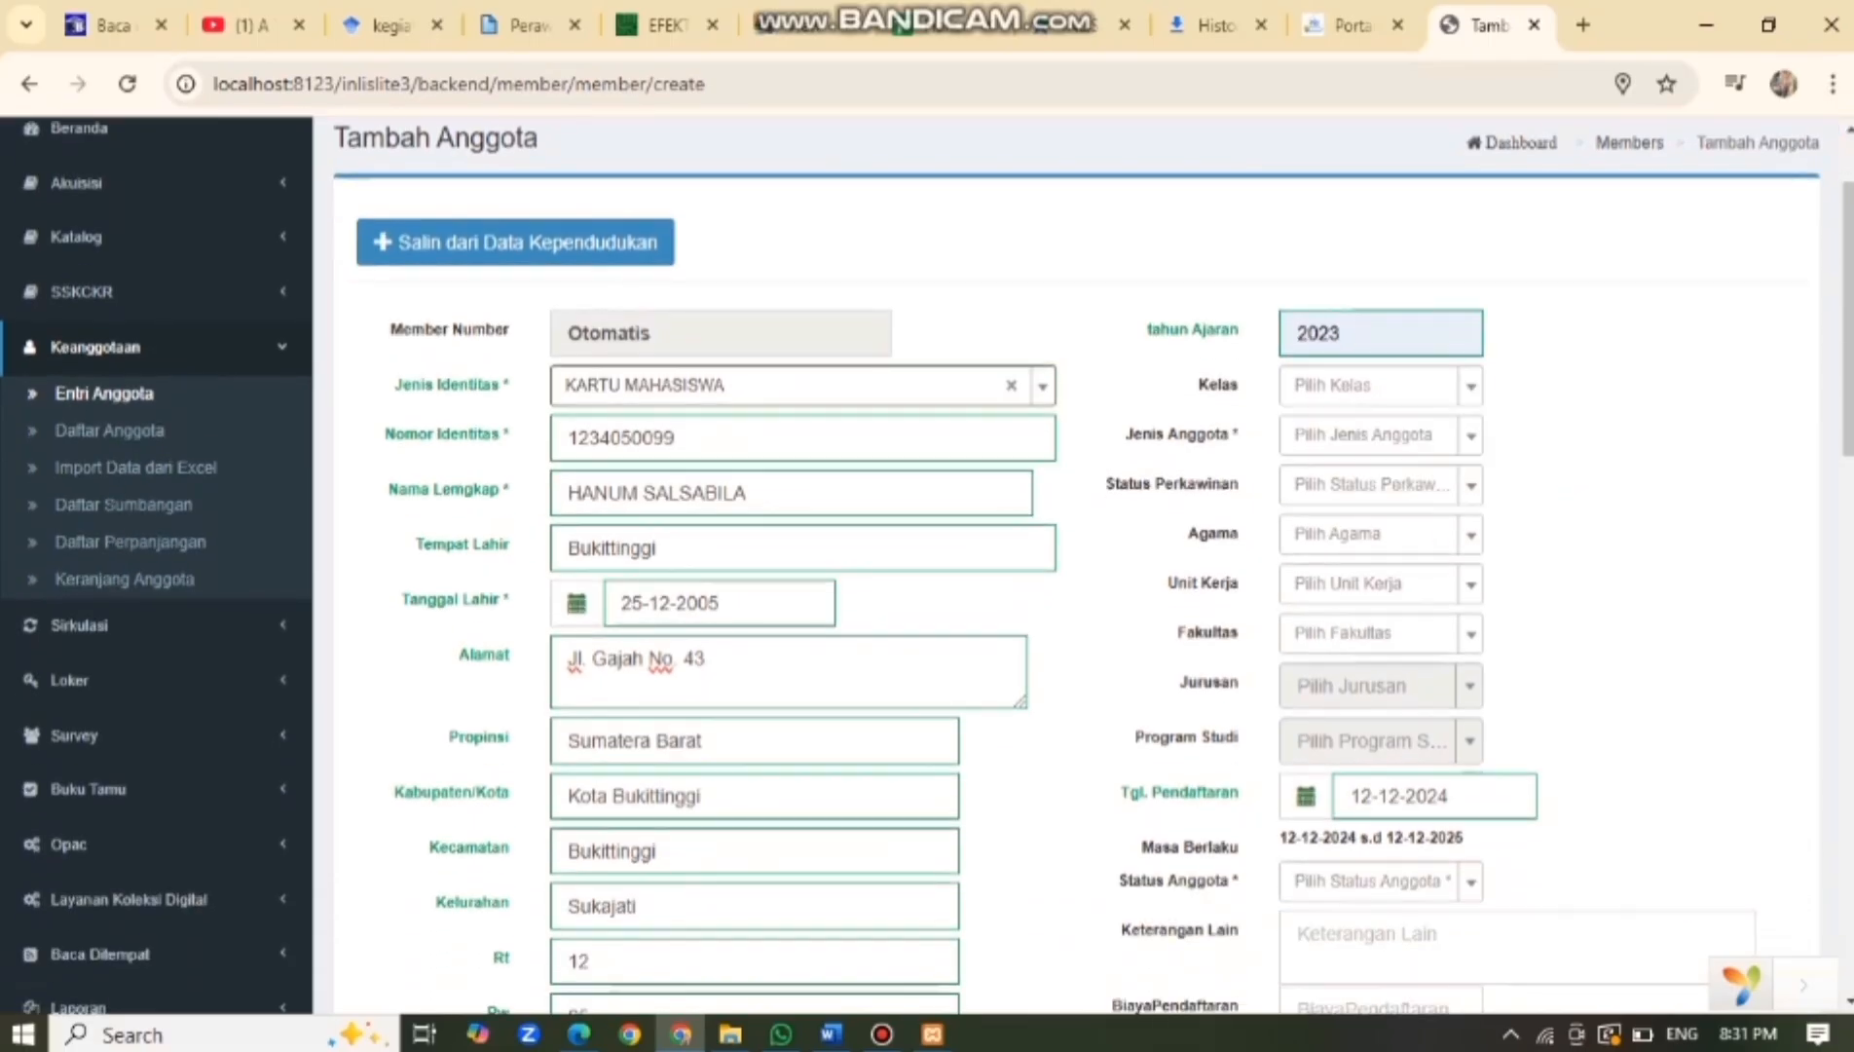
left_click(1381, 434)
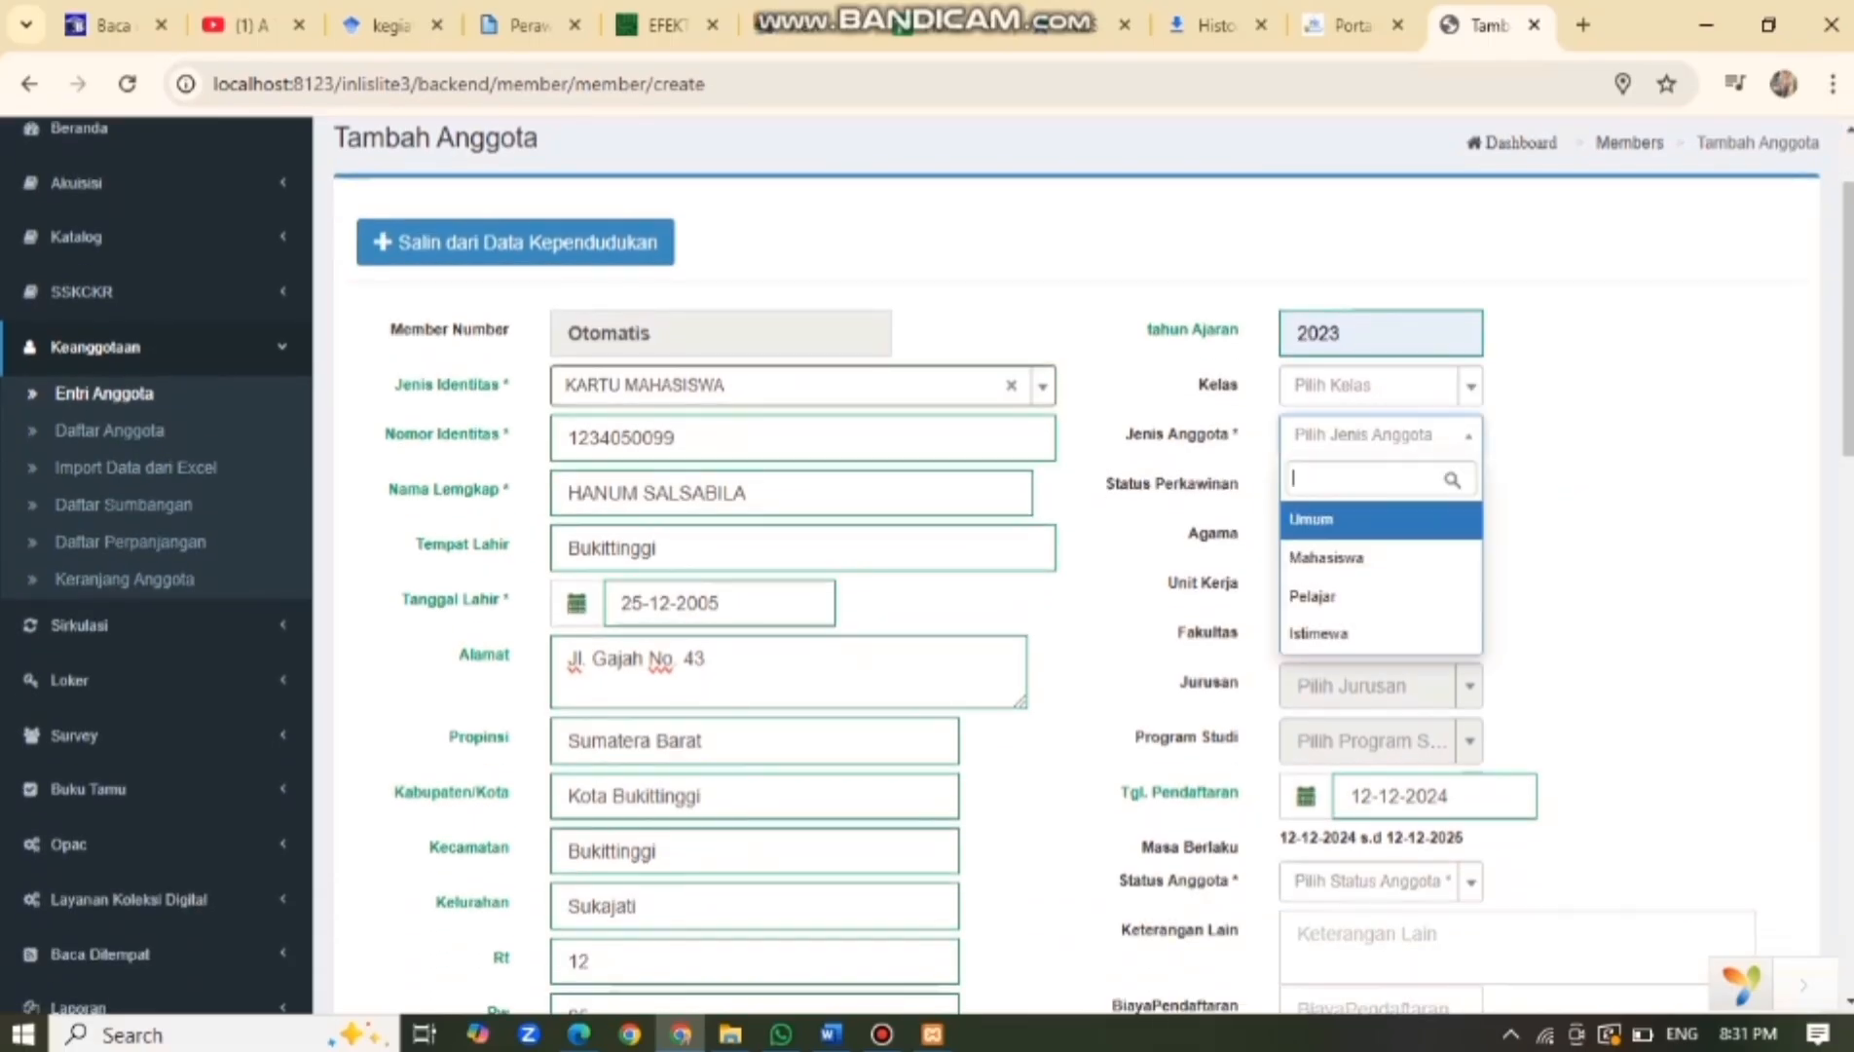
left_click(1368, 558)
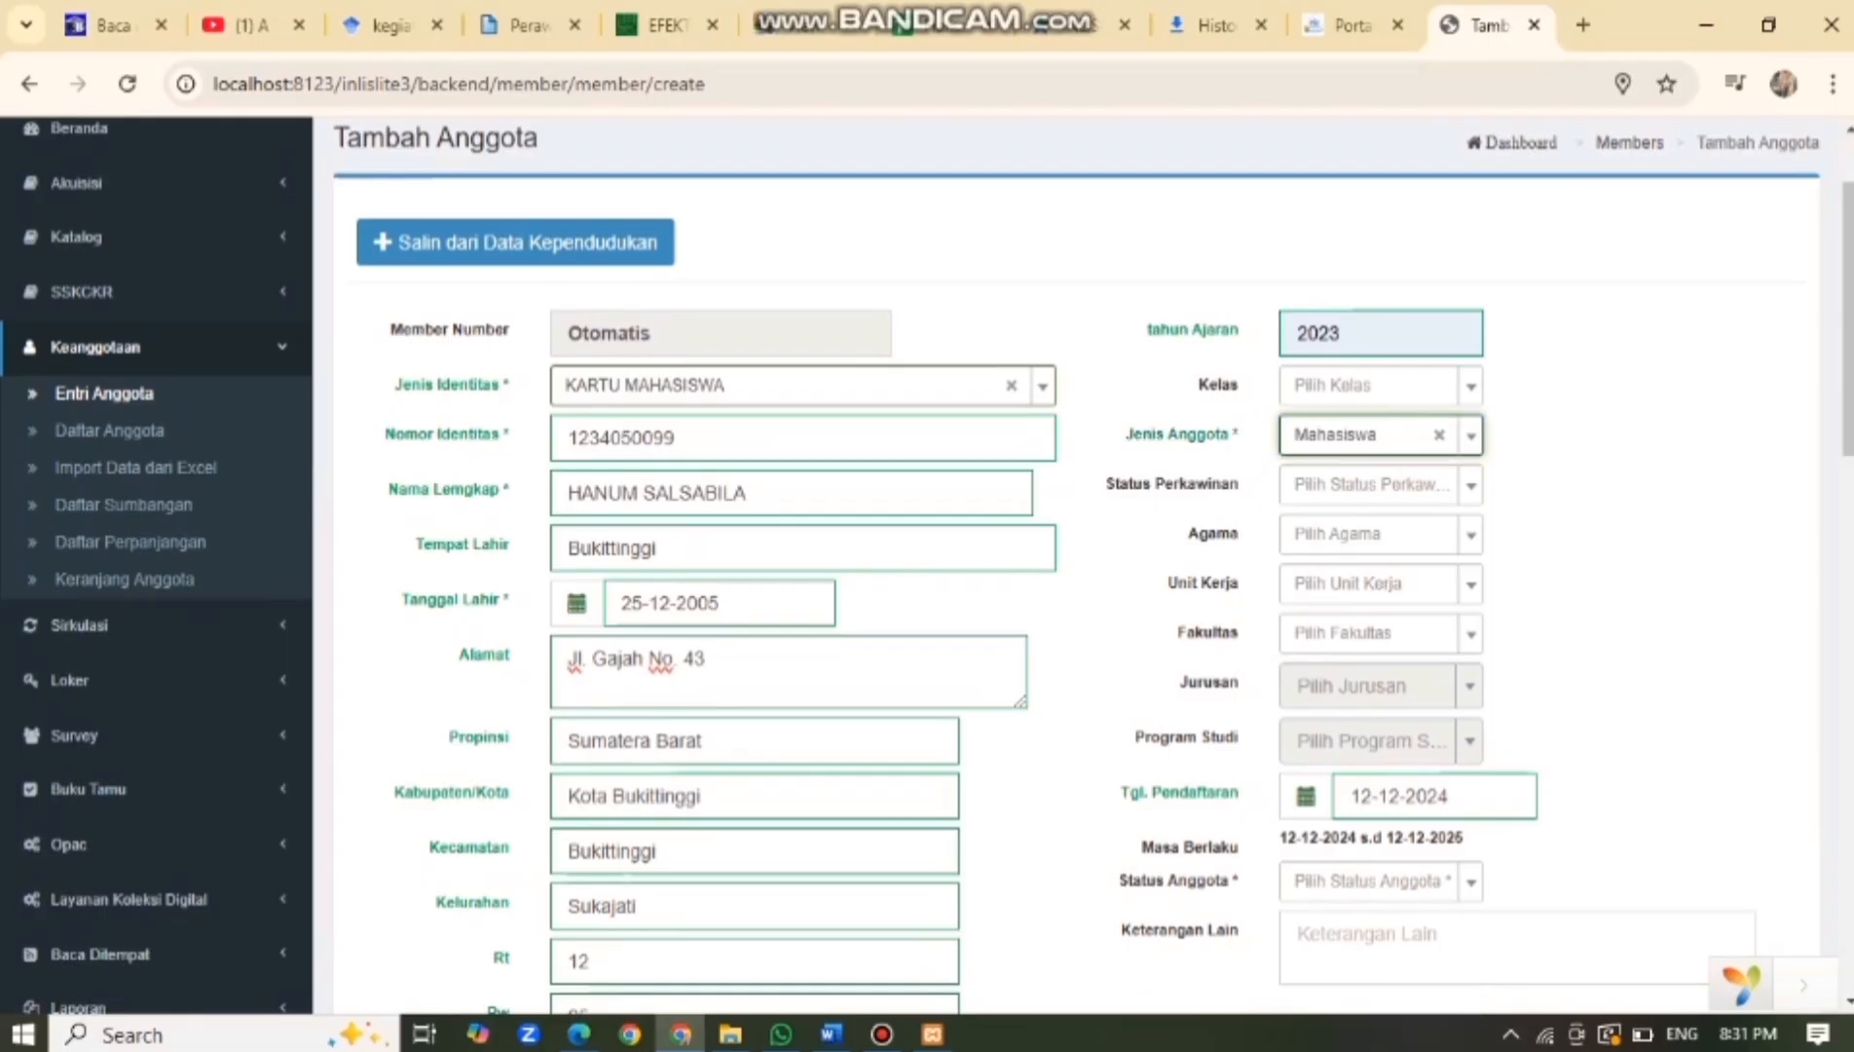
left_click(1381, 483)
left_click(1363, 568)
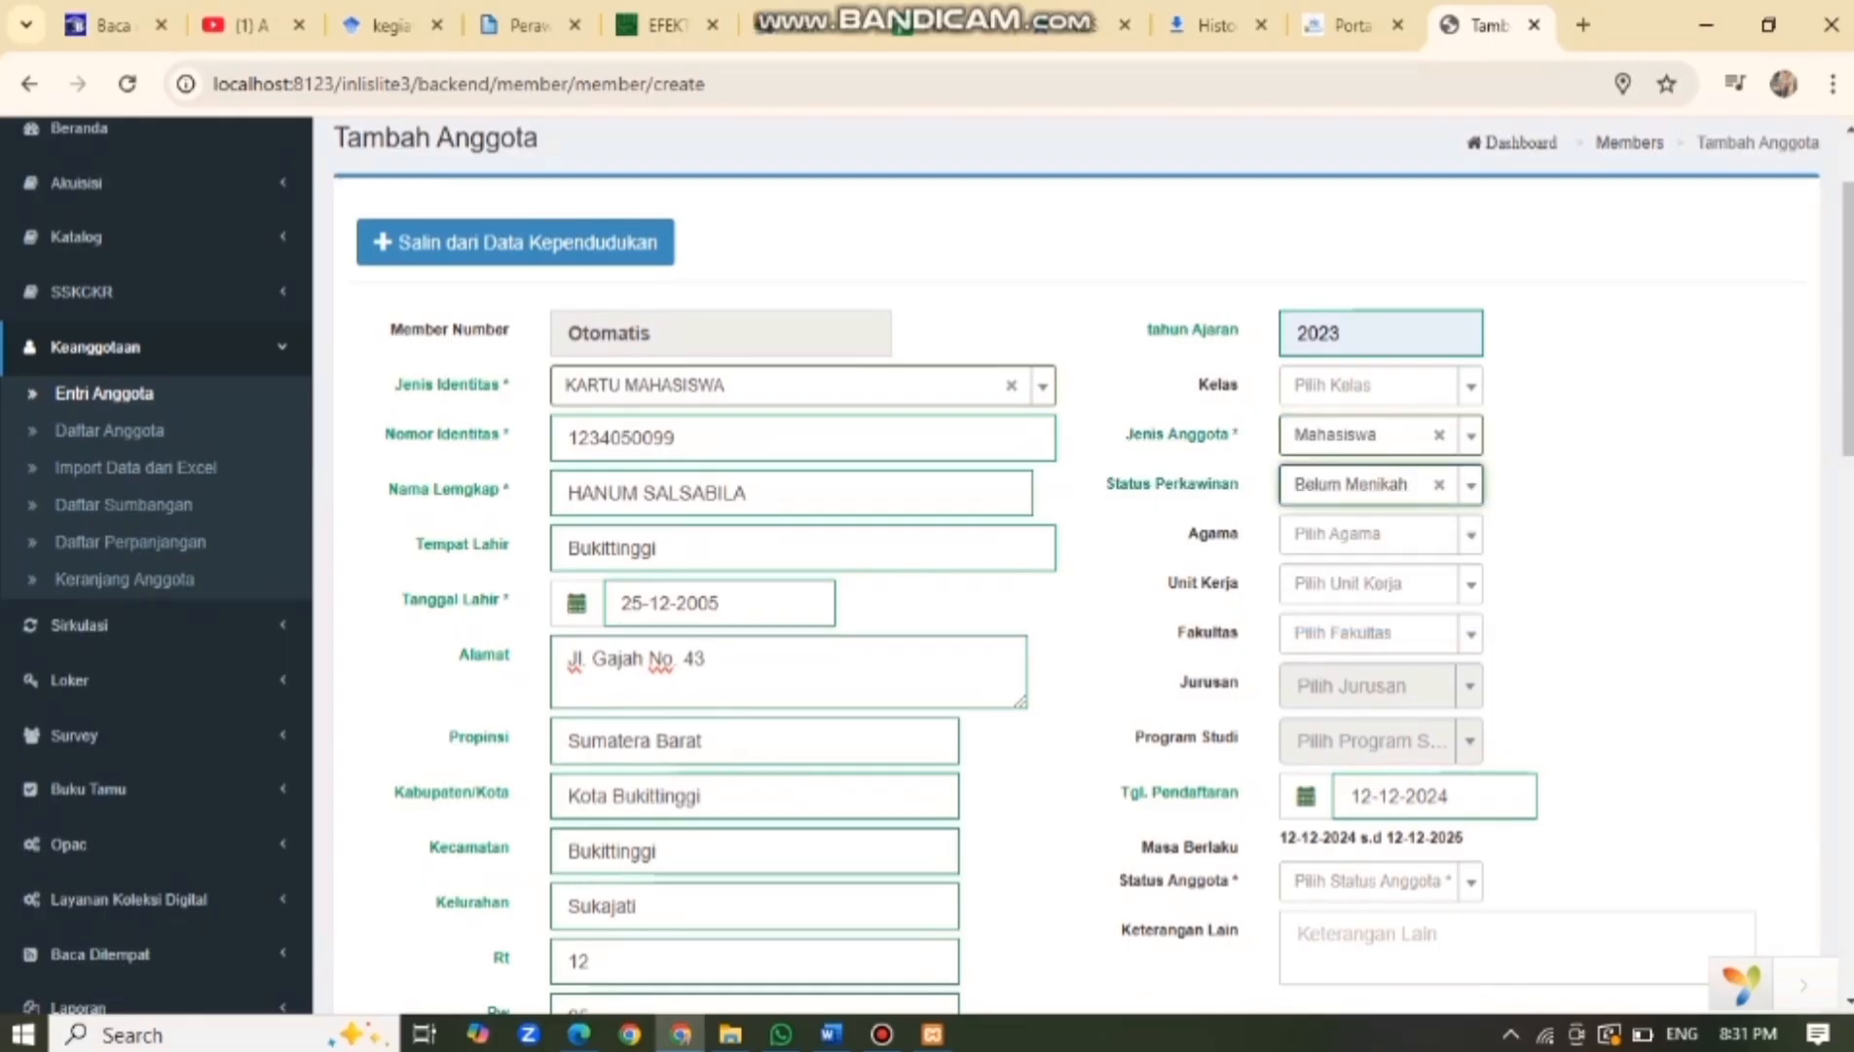
Set religion to Islam and membership status to Baru, leaving work unit and faculty unset.
left_click(1380, 533)
left_click(1363, 619)
left_click(1381, 583)
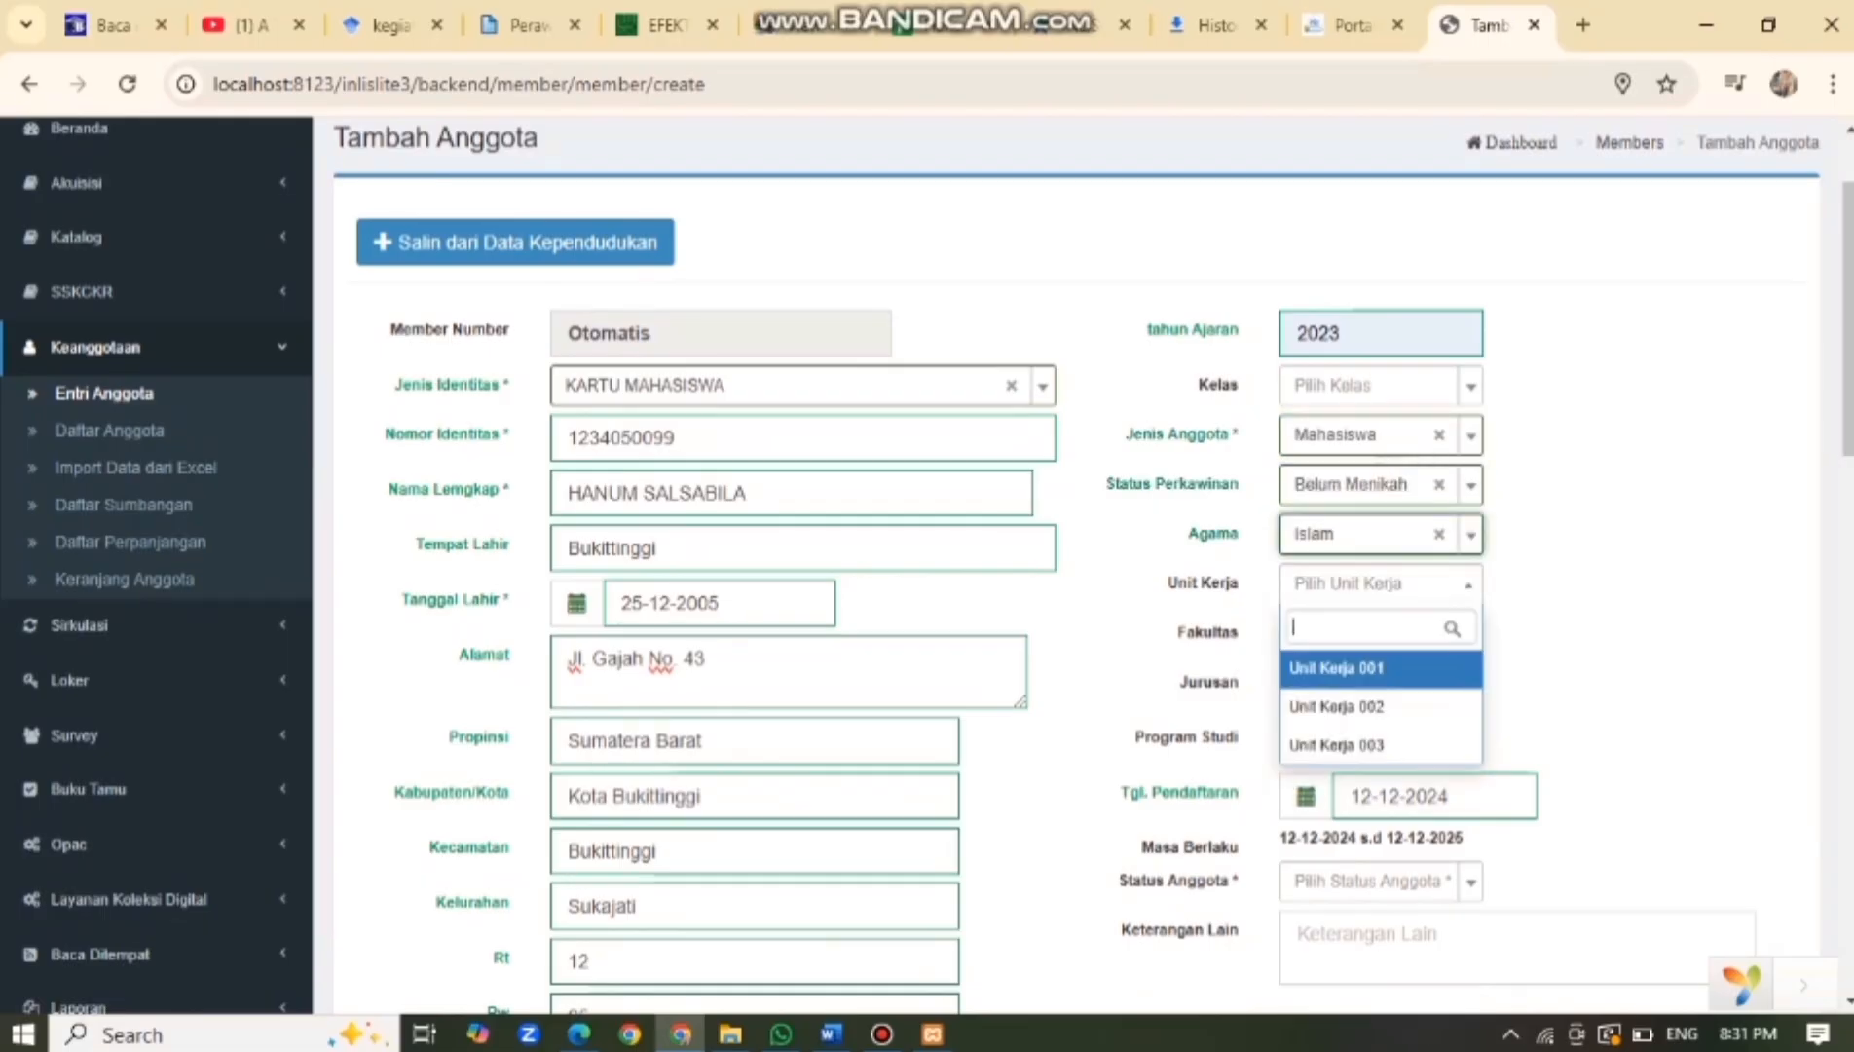
left_click(1380, 584)
left_click(1380, 633)
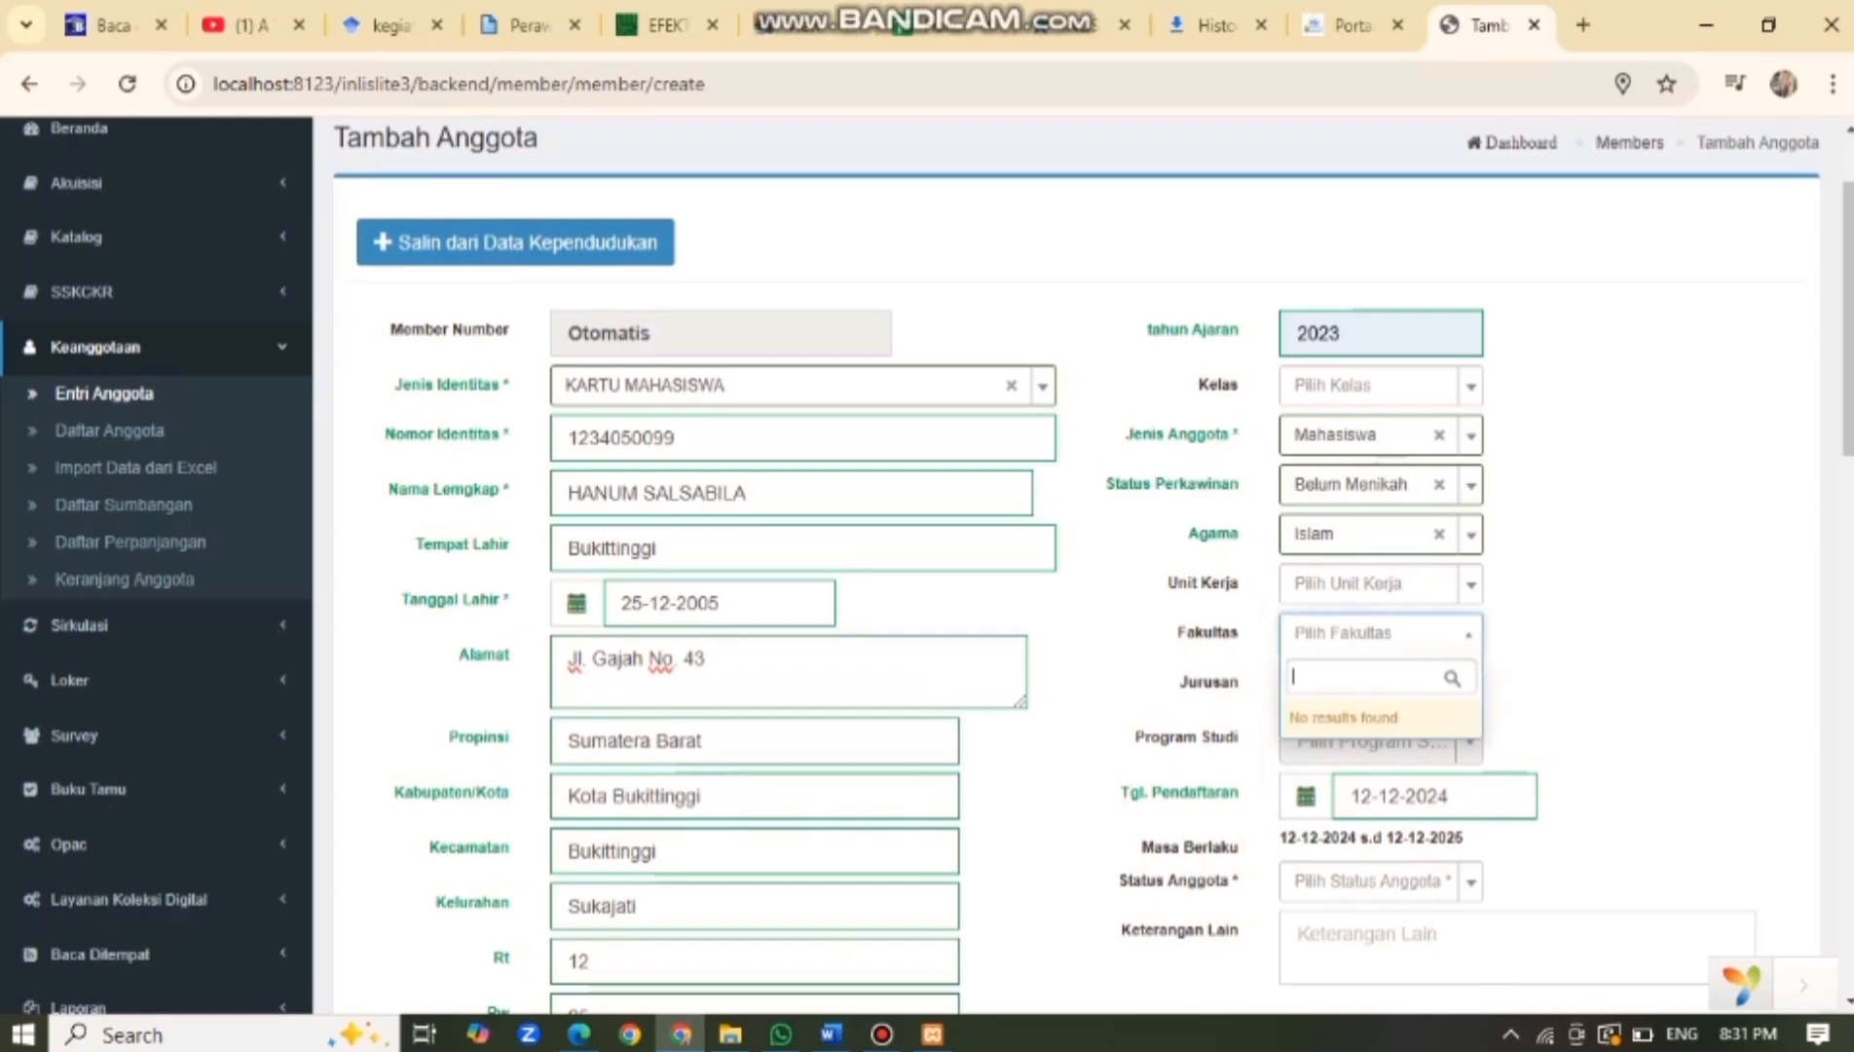
left_click(1381, 633)
scroll(1381, 633, "down", 2)
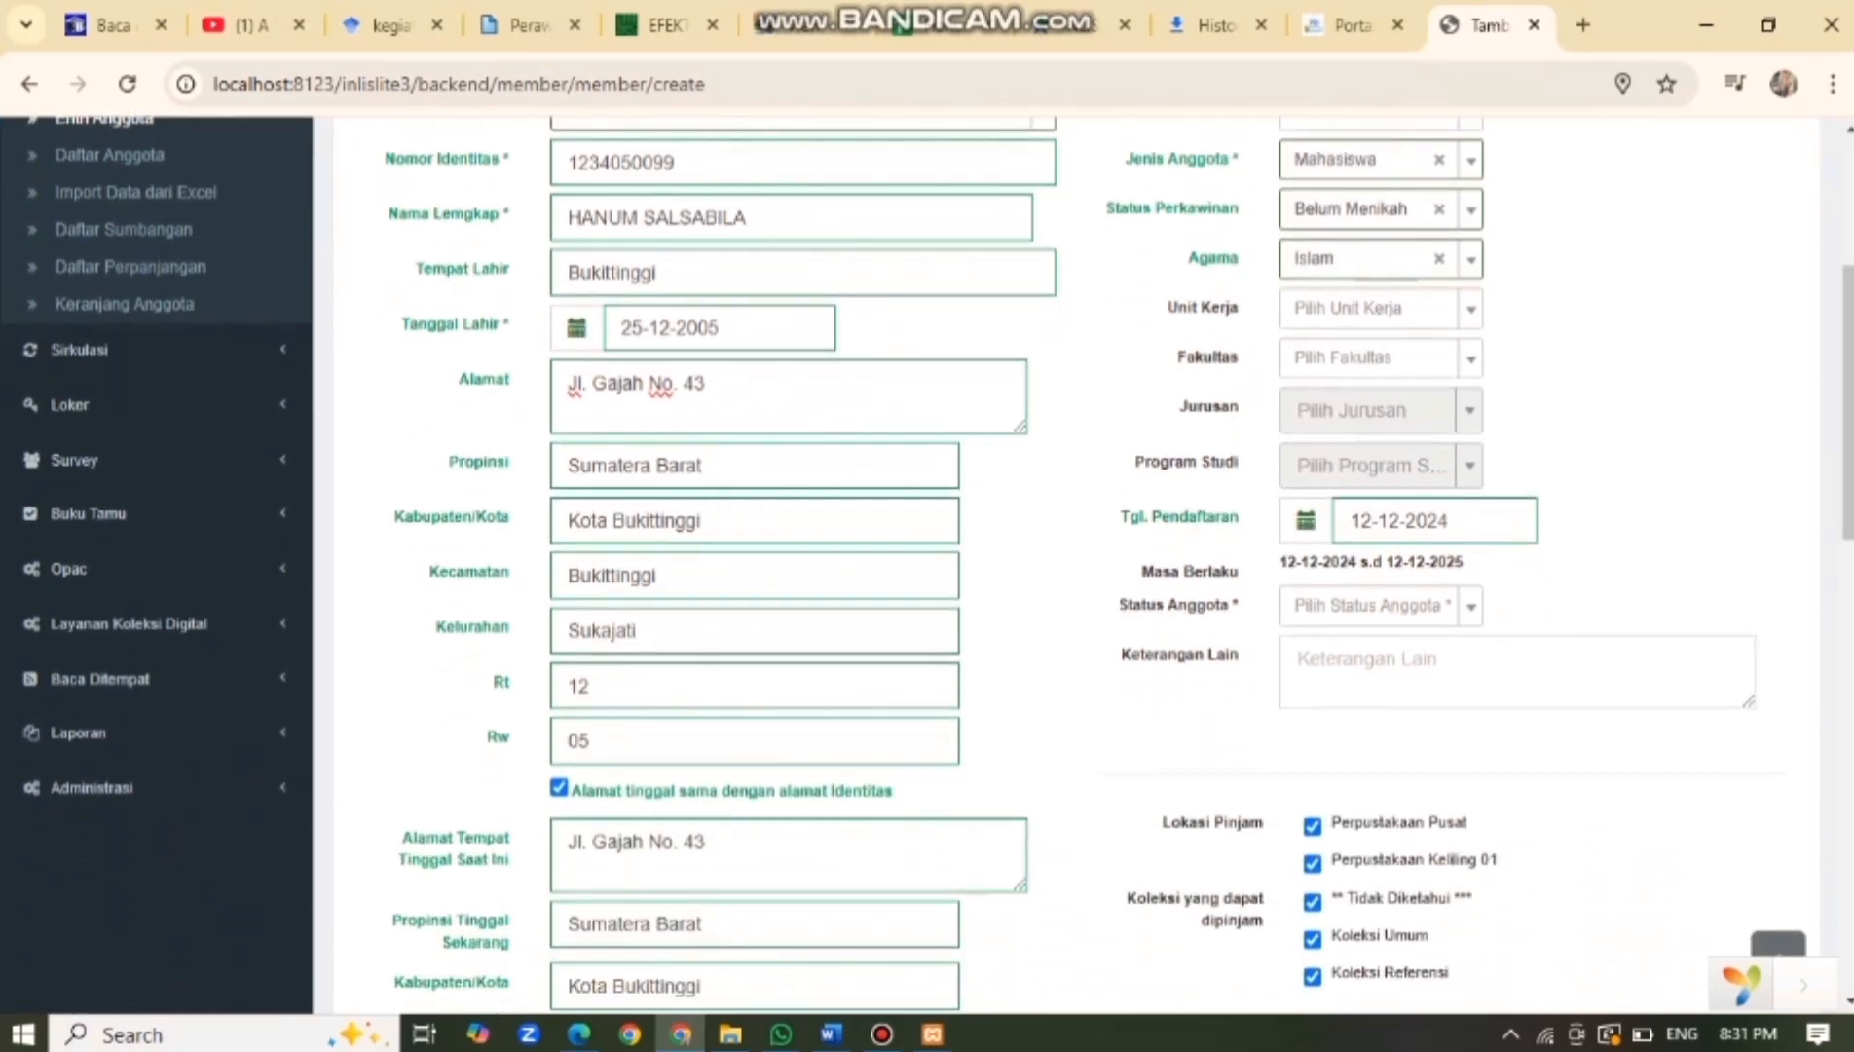
left_click(1380, 605)
left_click(1343, 691)
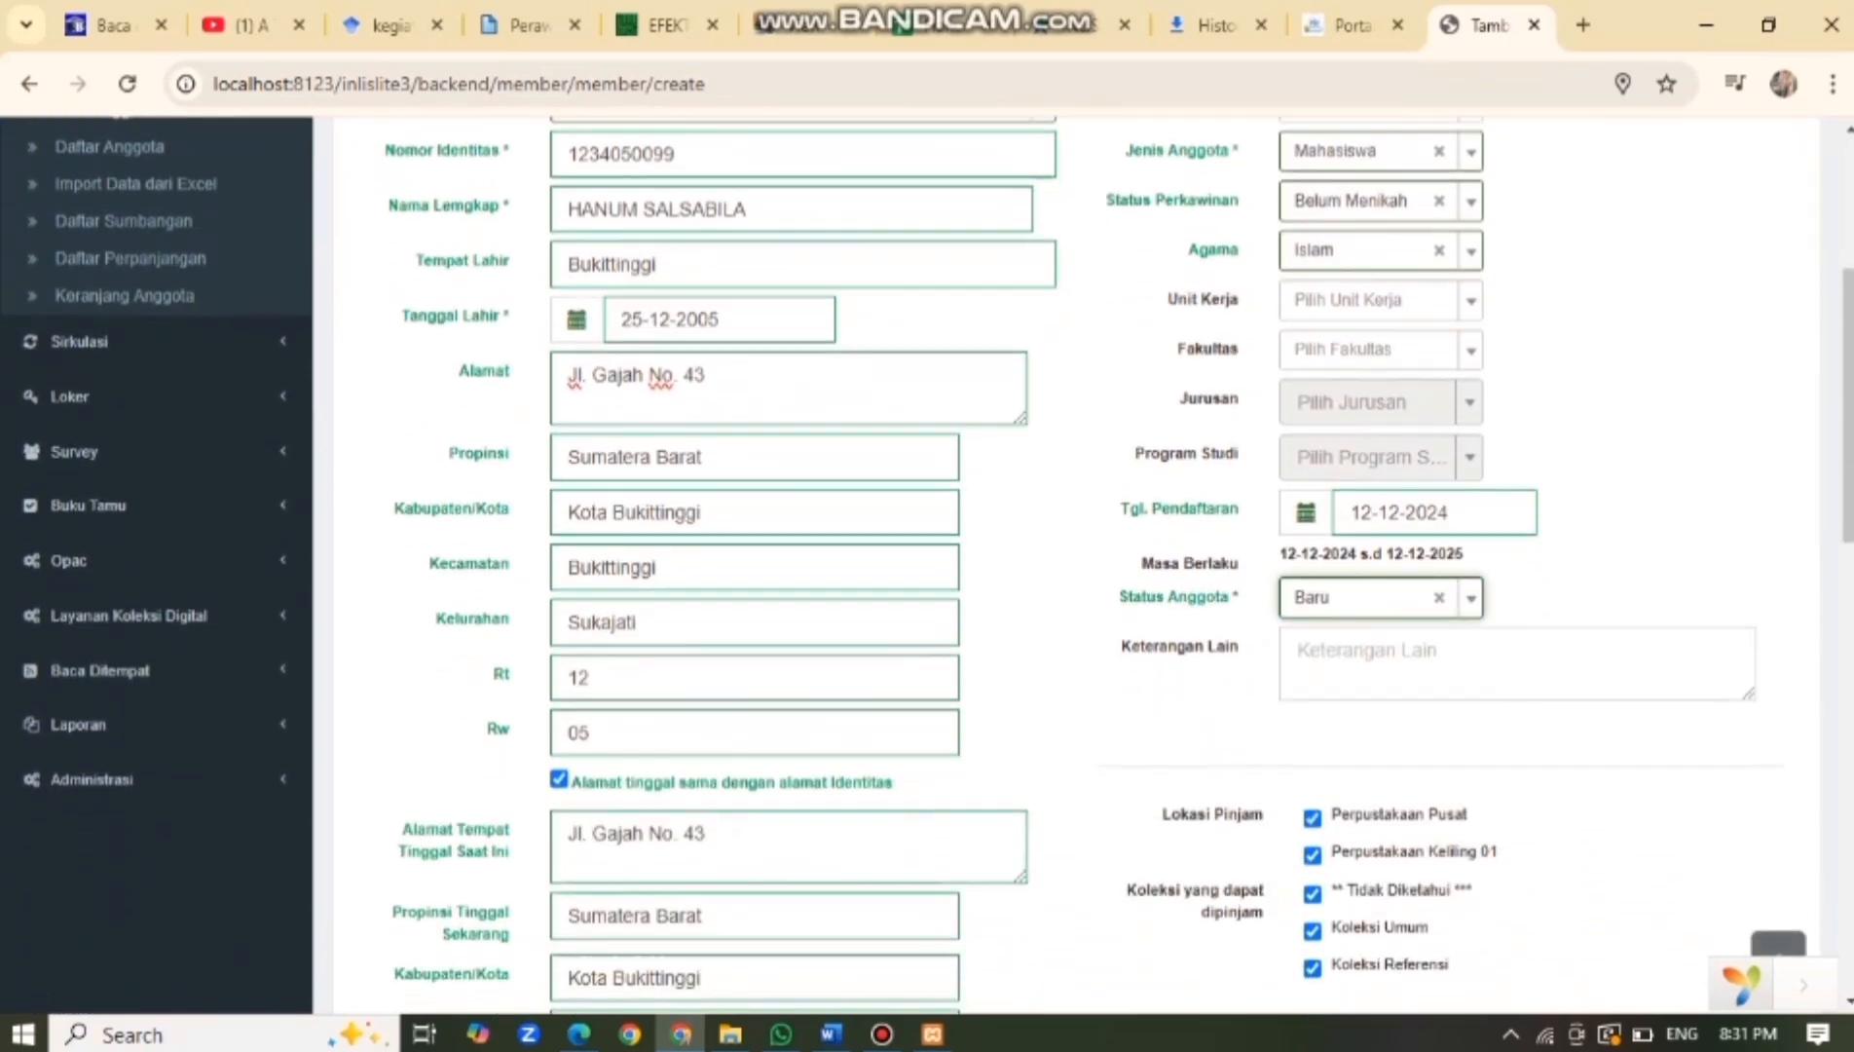
scroll(1344, 691, "down", 1)
scroll(1080, 565, "down", 15)
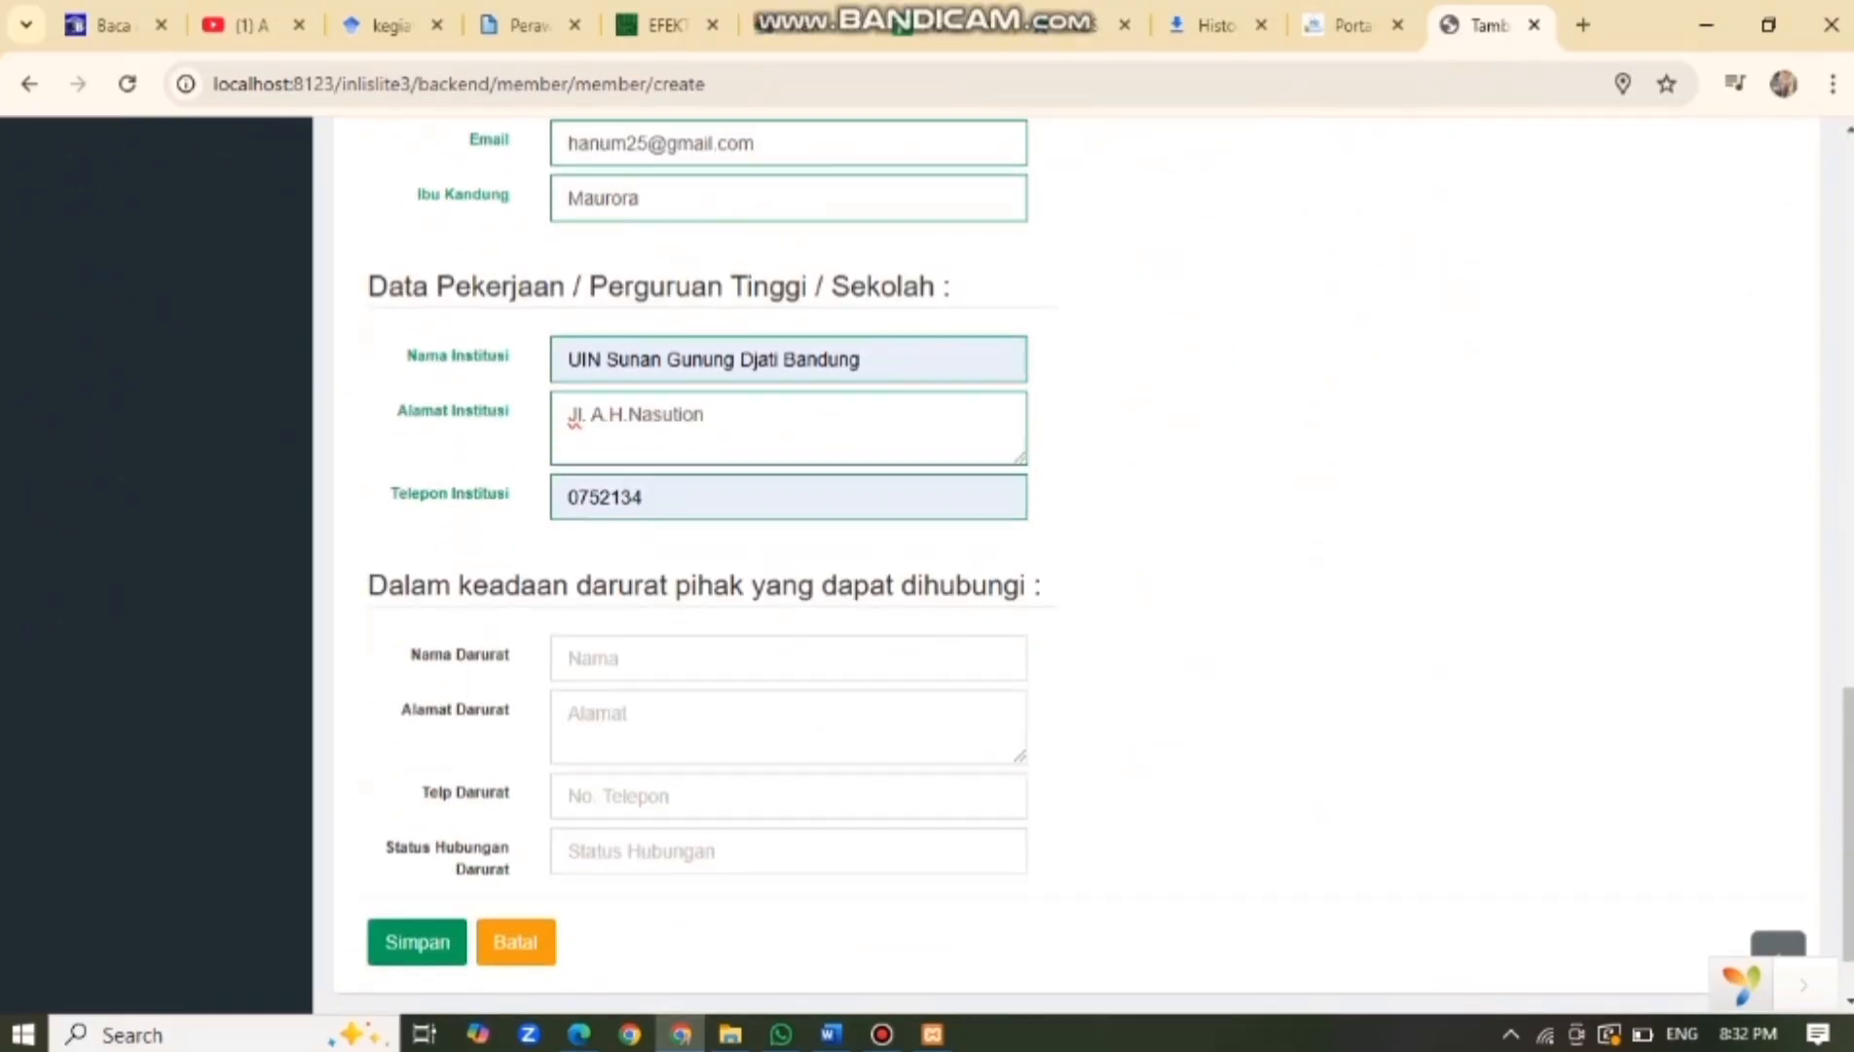
Save the new member record.
left_click(417, 849)
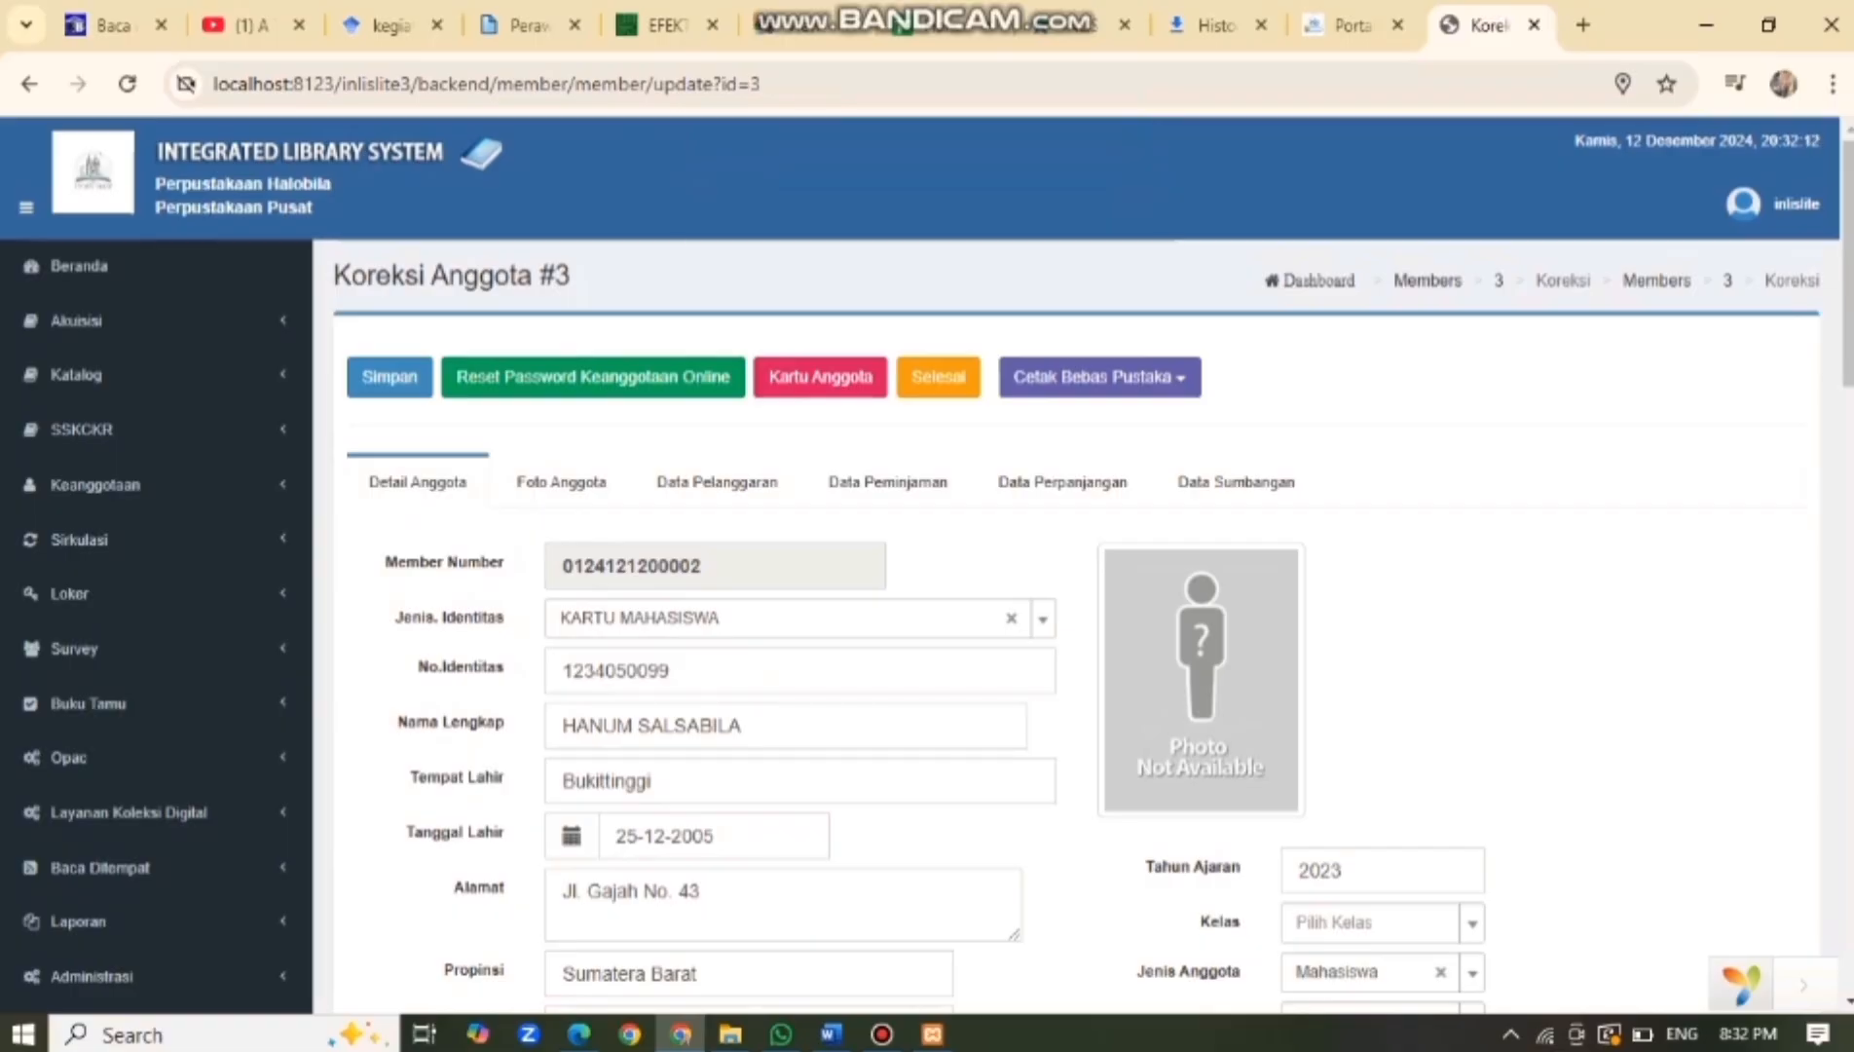
scroll(935, 565, "down", 5)
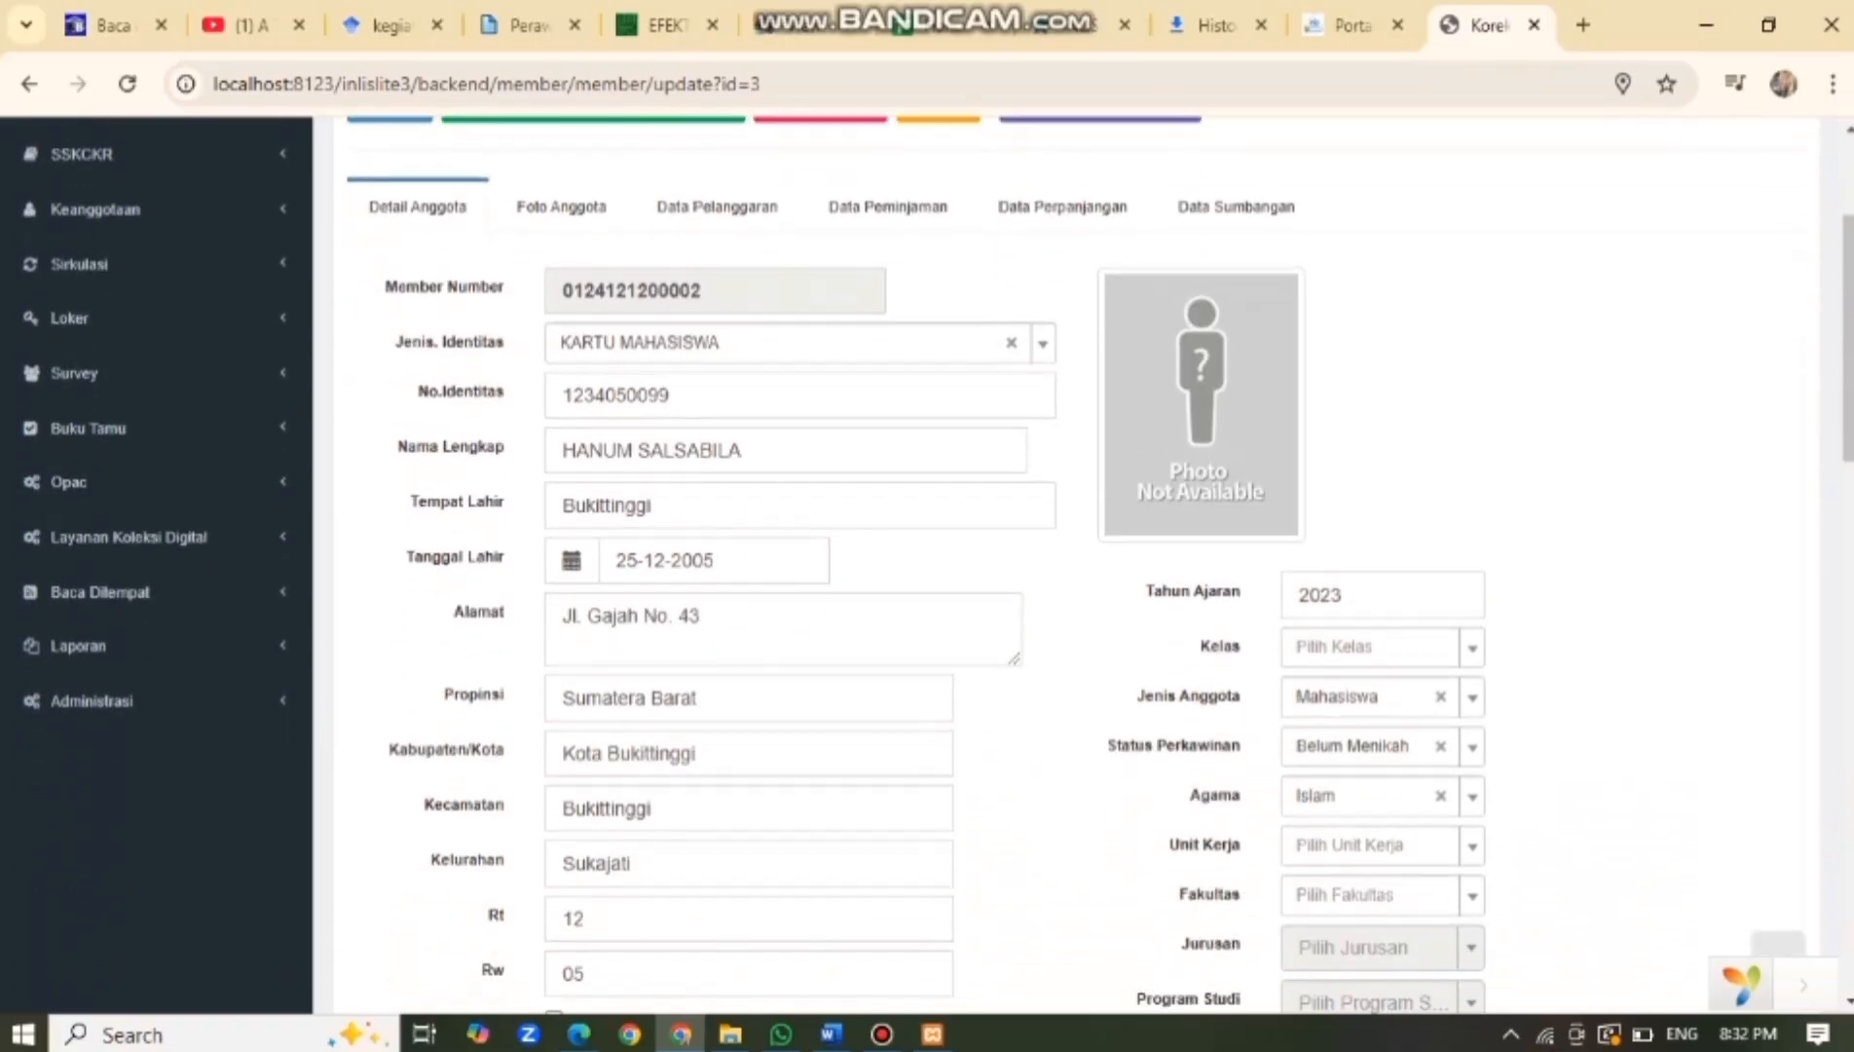
scroll(935, 565, "down", 3)
scroll(935, 565, "up", 7)
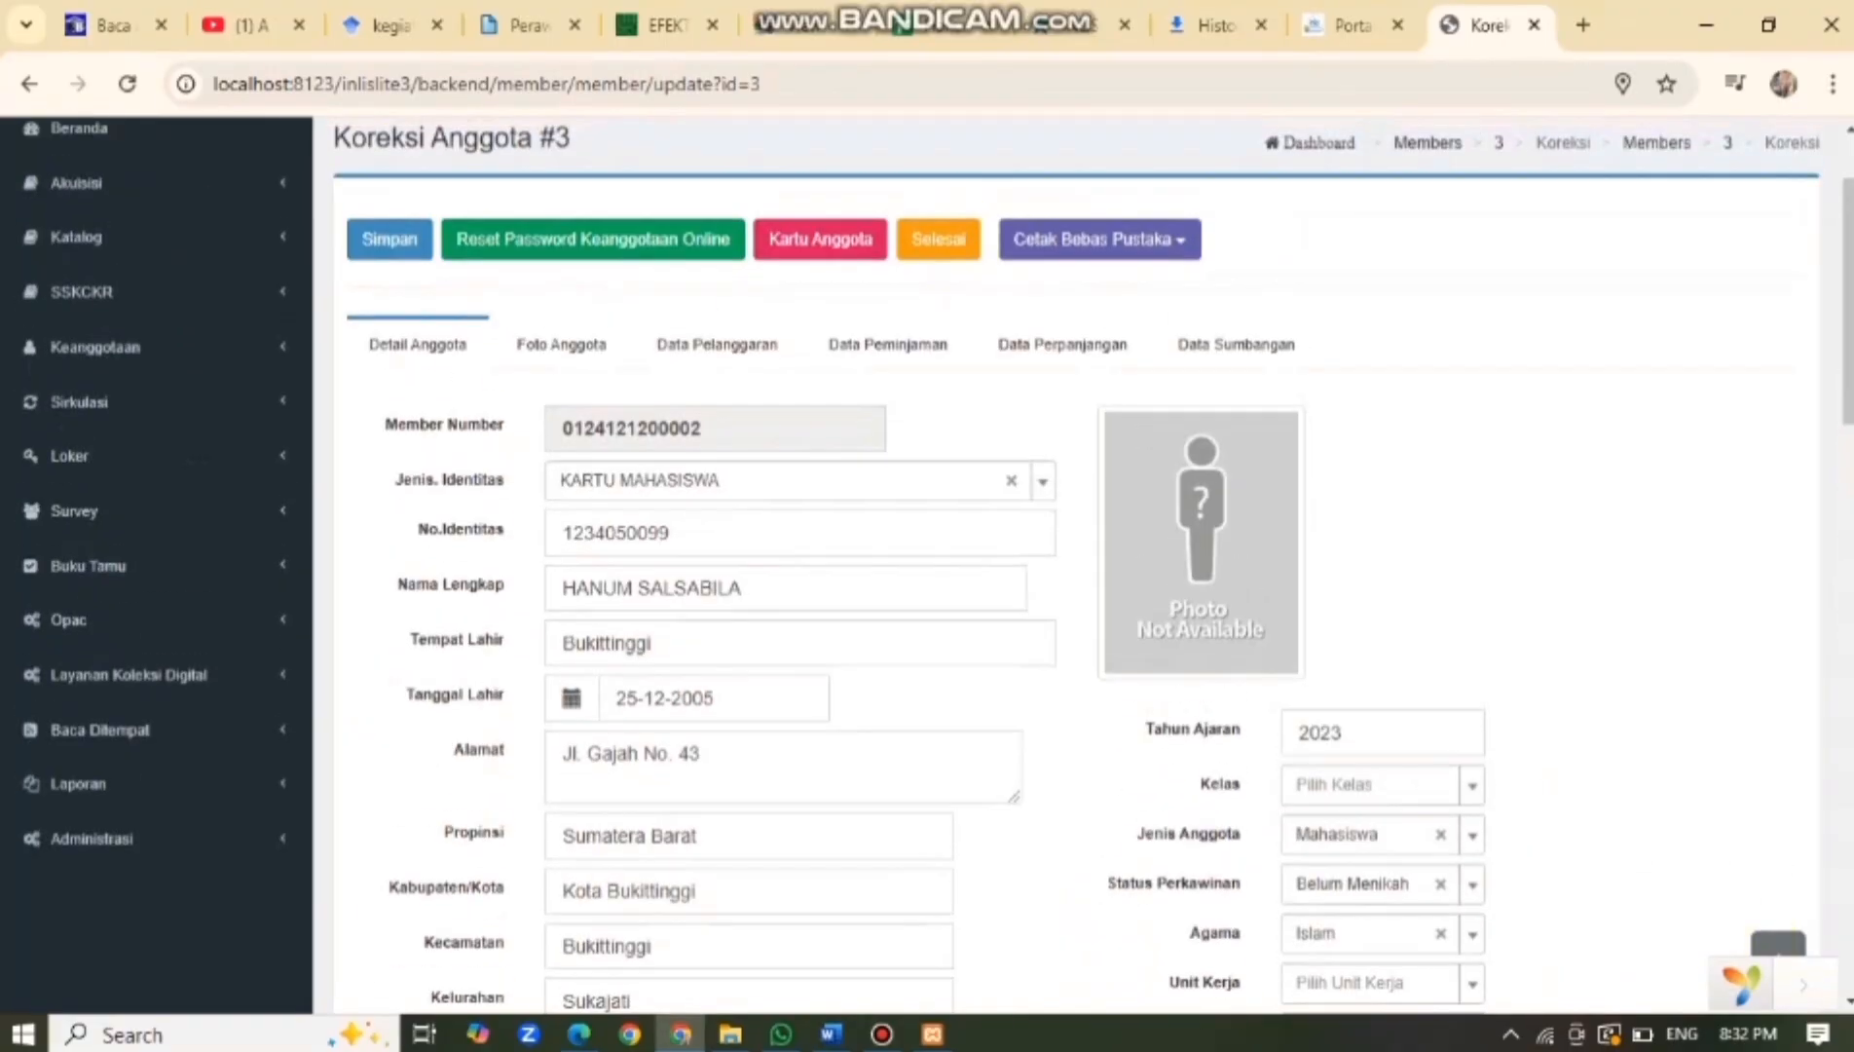
scroll(935, 565, "down", 4)
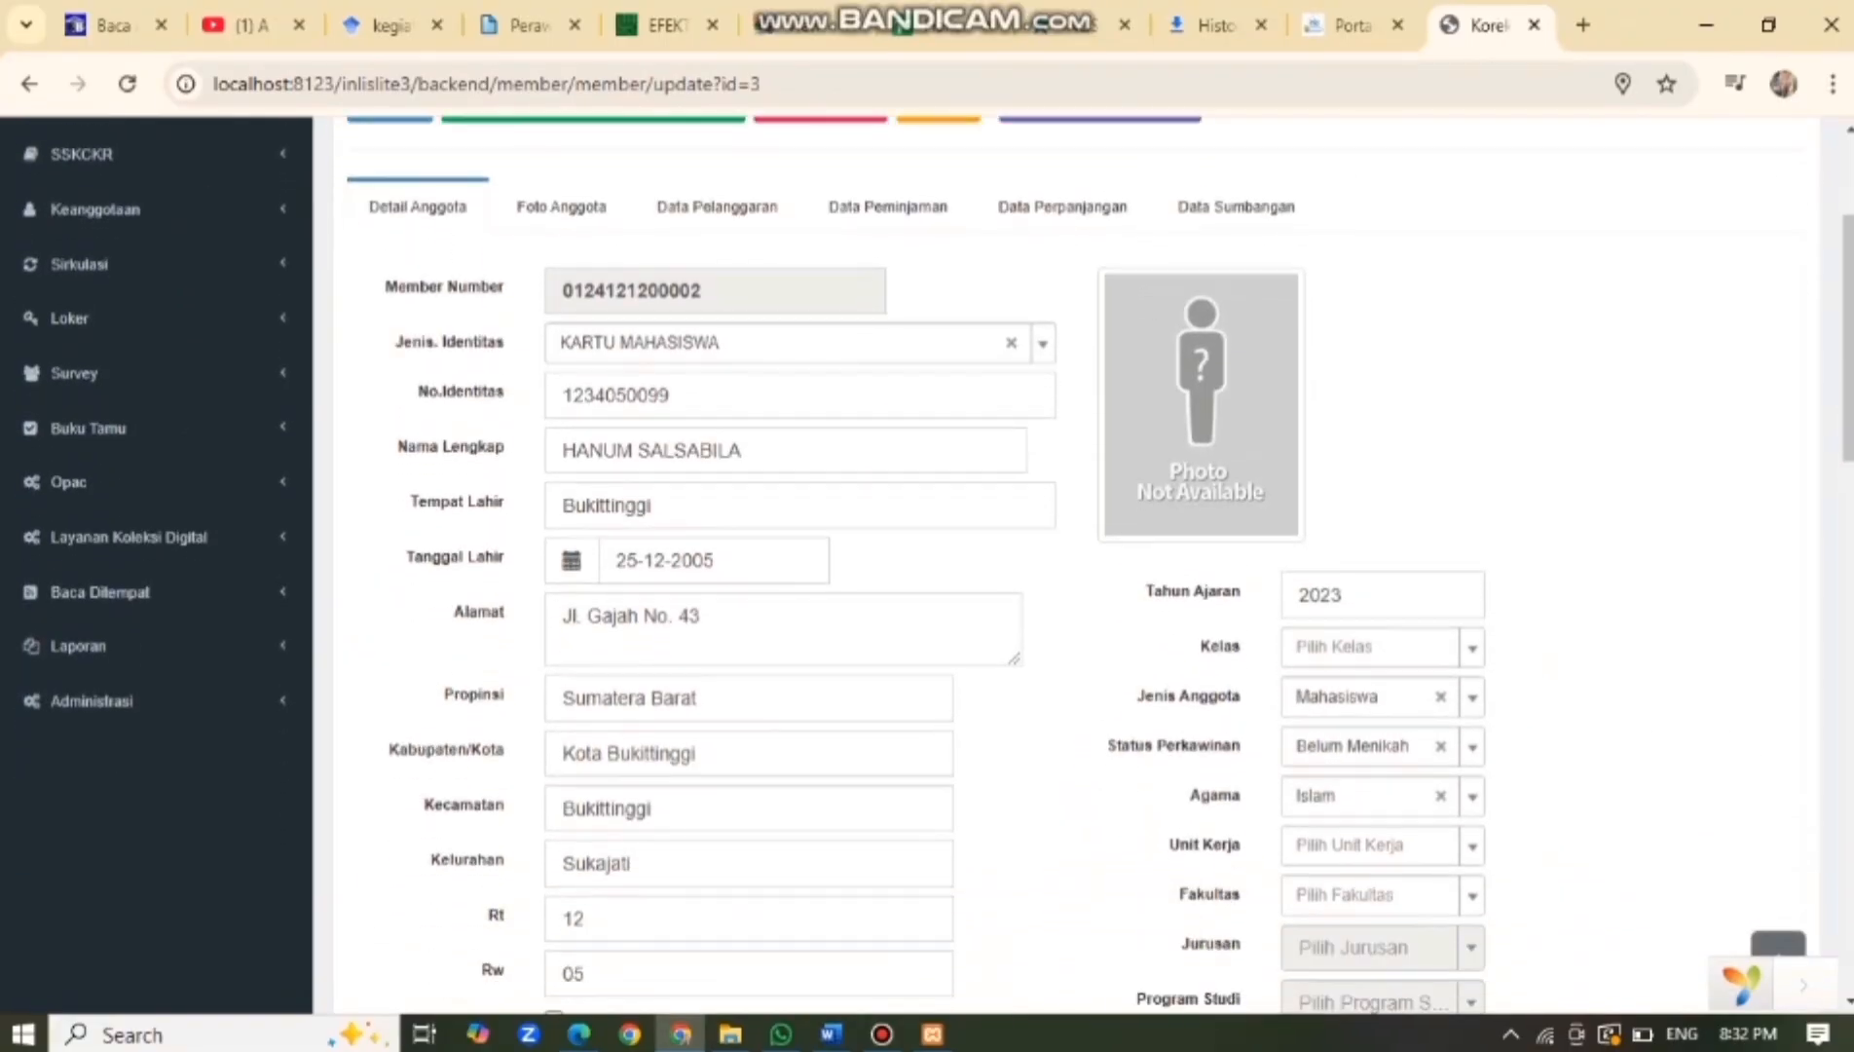
scroll(935, 565, "down", 3)
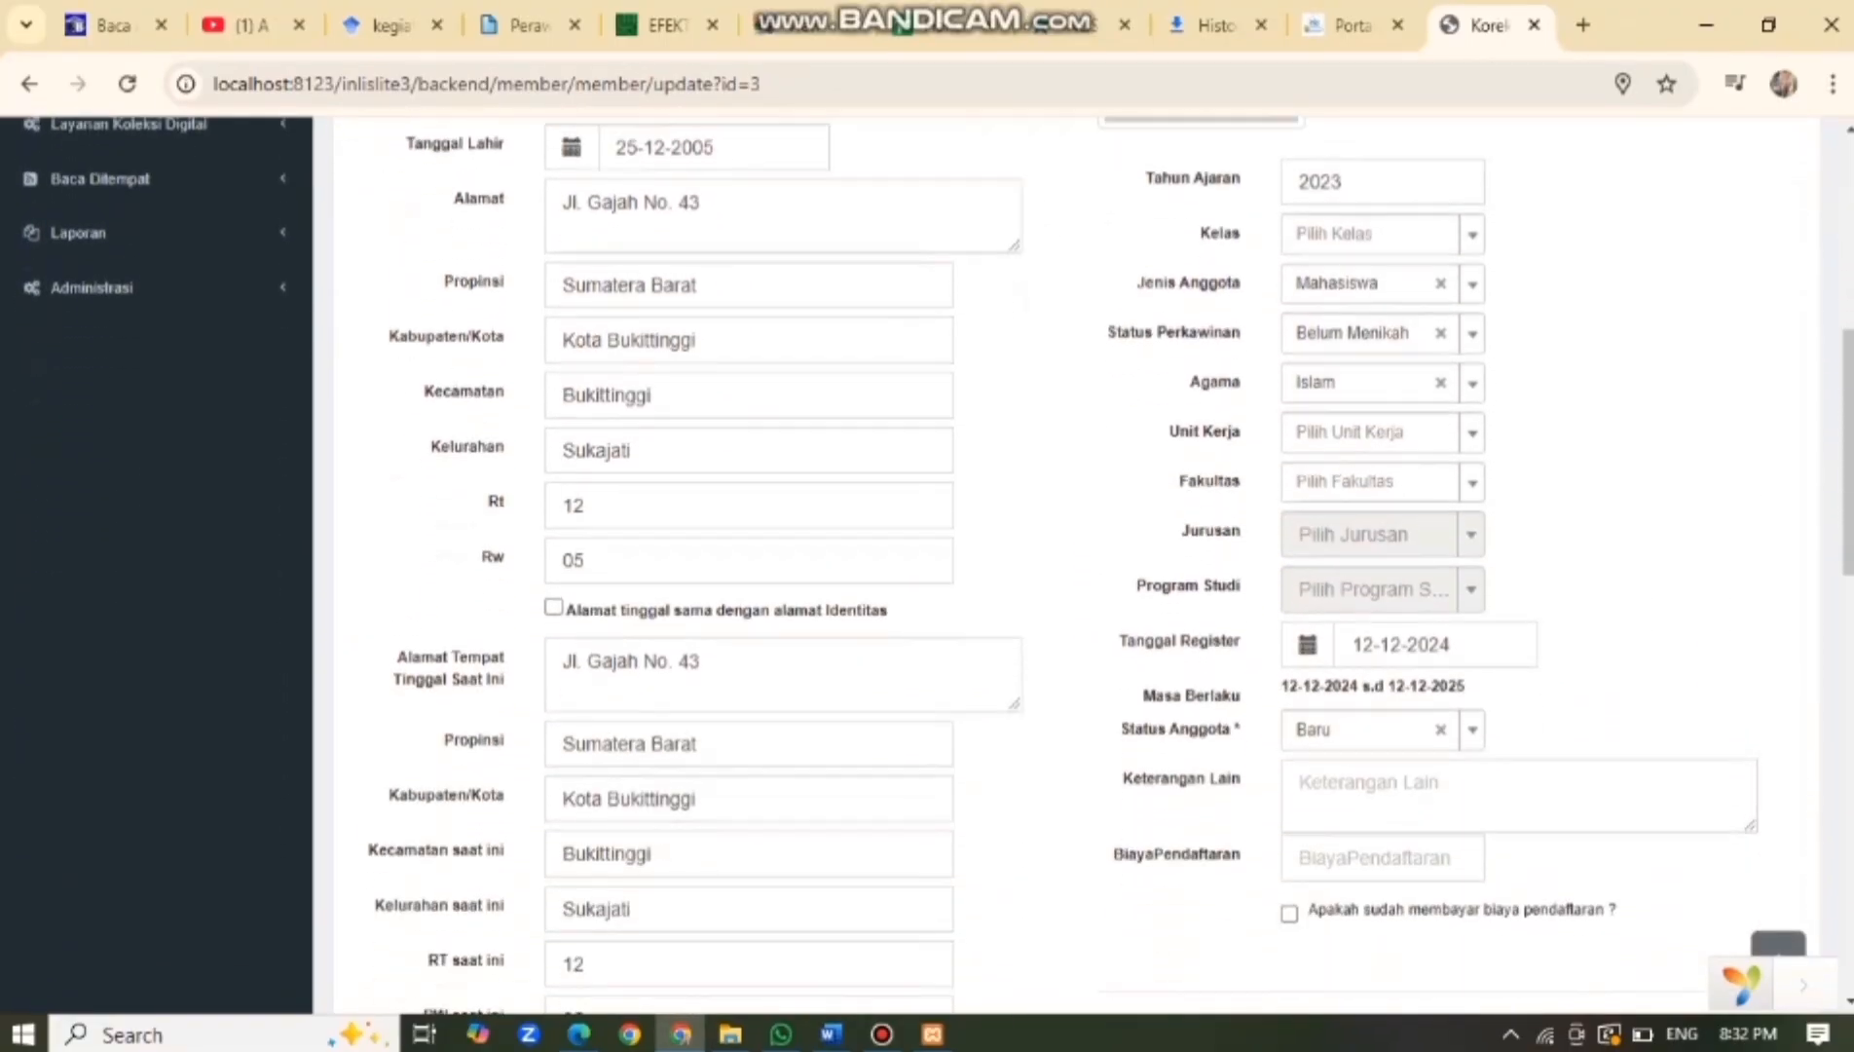
scroll(935, 565, "down", 4)
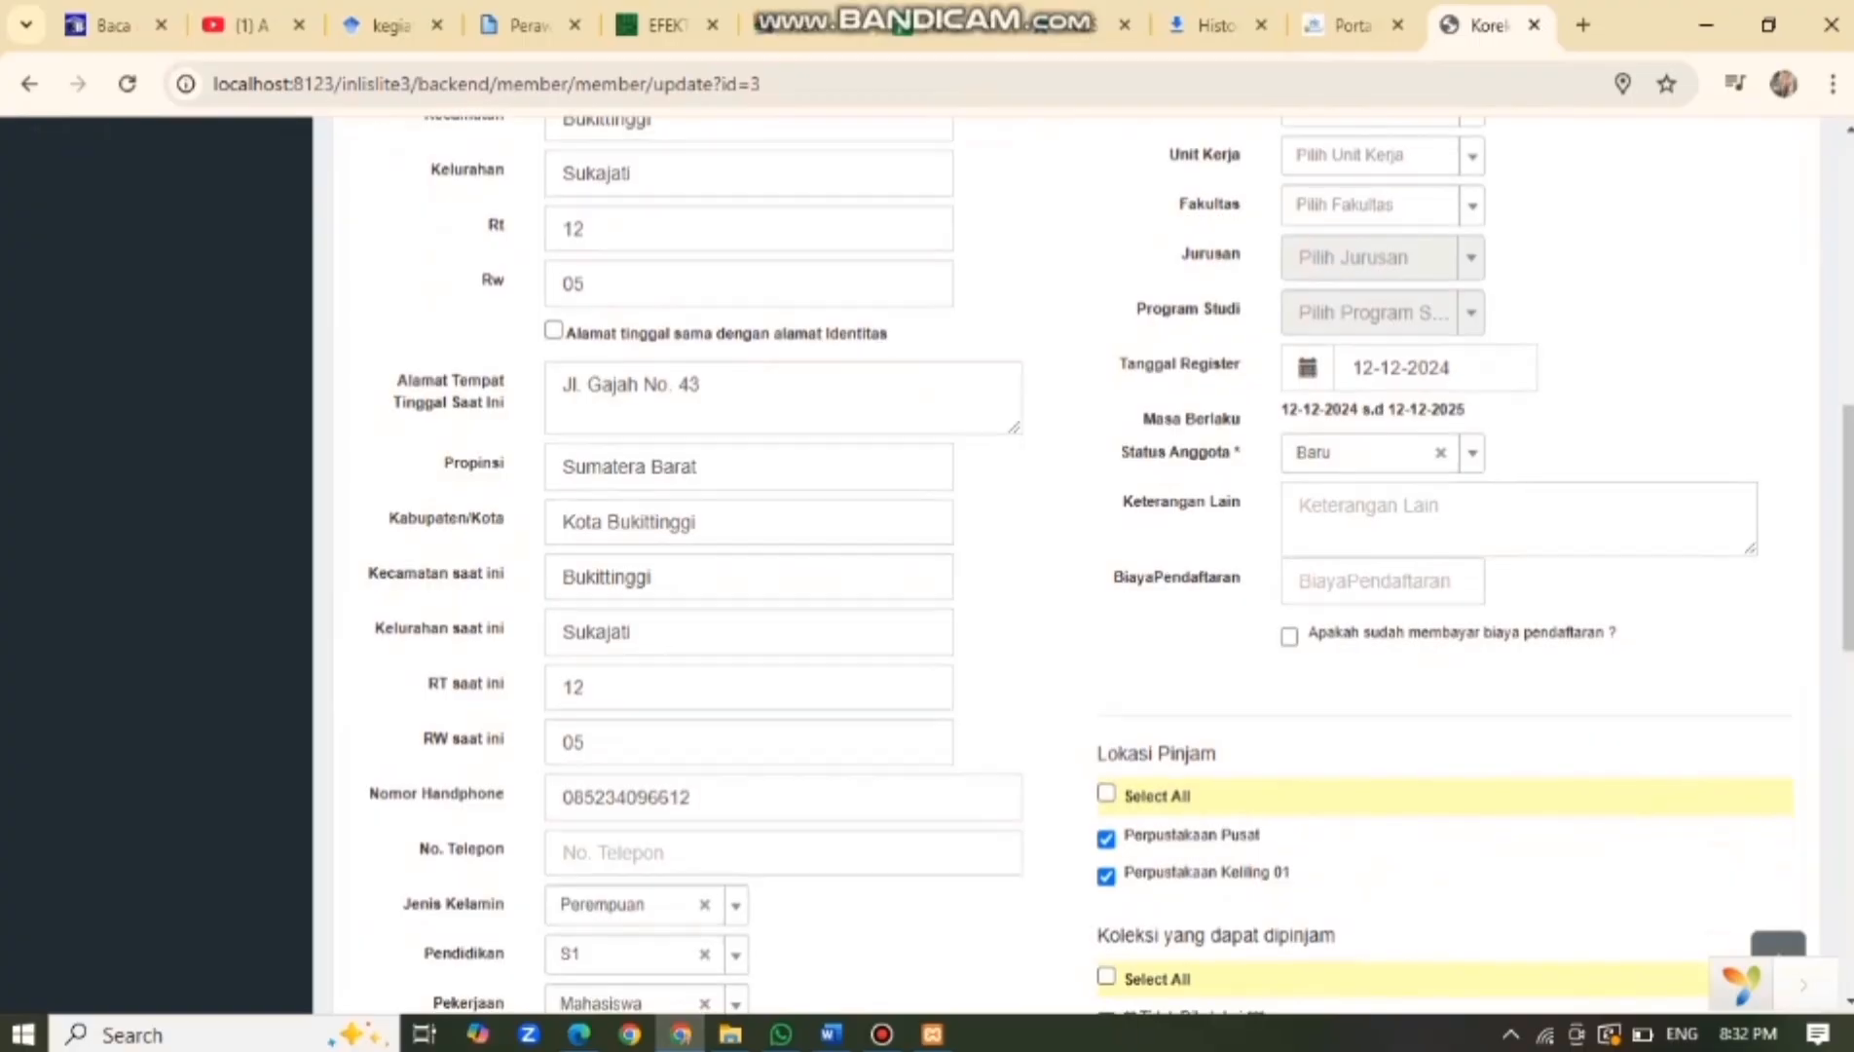
scroll(935, 564, "down", 1)
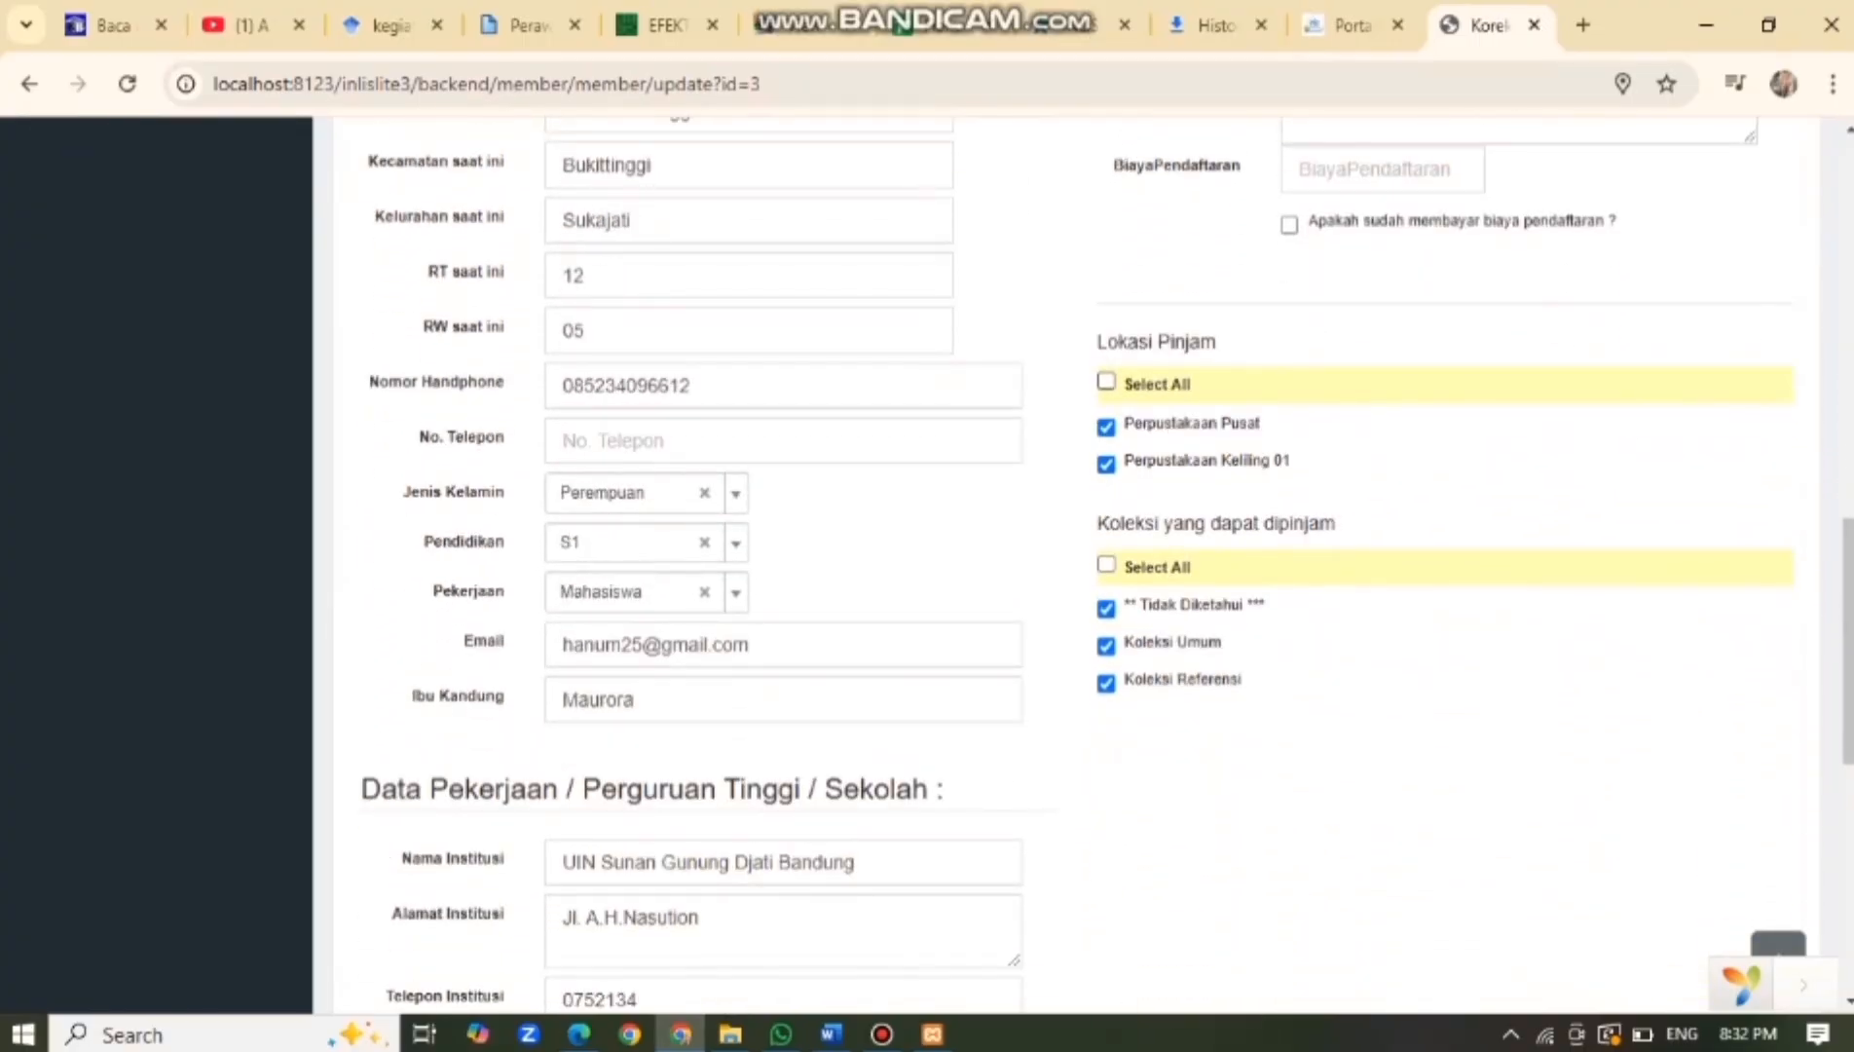
Allow all loan locations and collection types, save the correction, and finish.
left_click(1106, 381)
left_click(1106, 564)
scroll(1106, 565, "down", 3)
scroll(1071, 565, "down", 3)
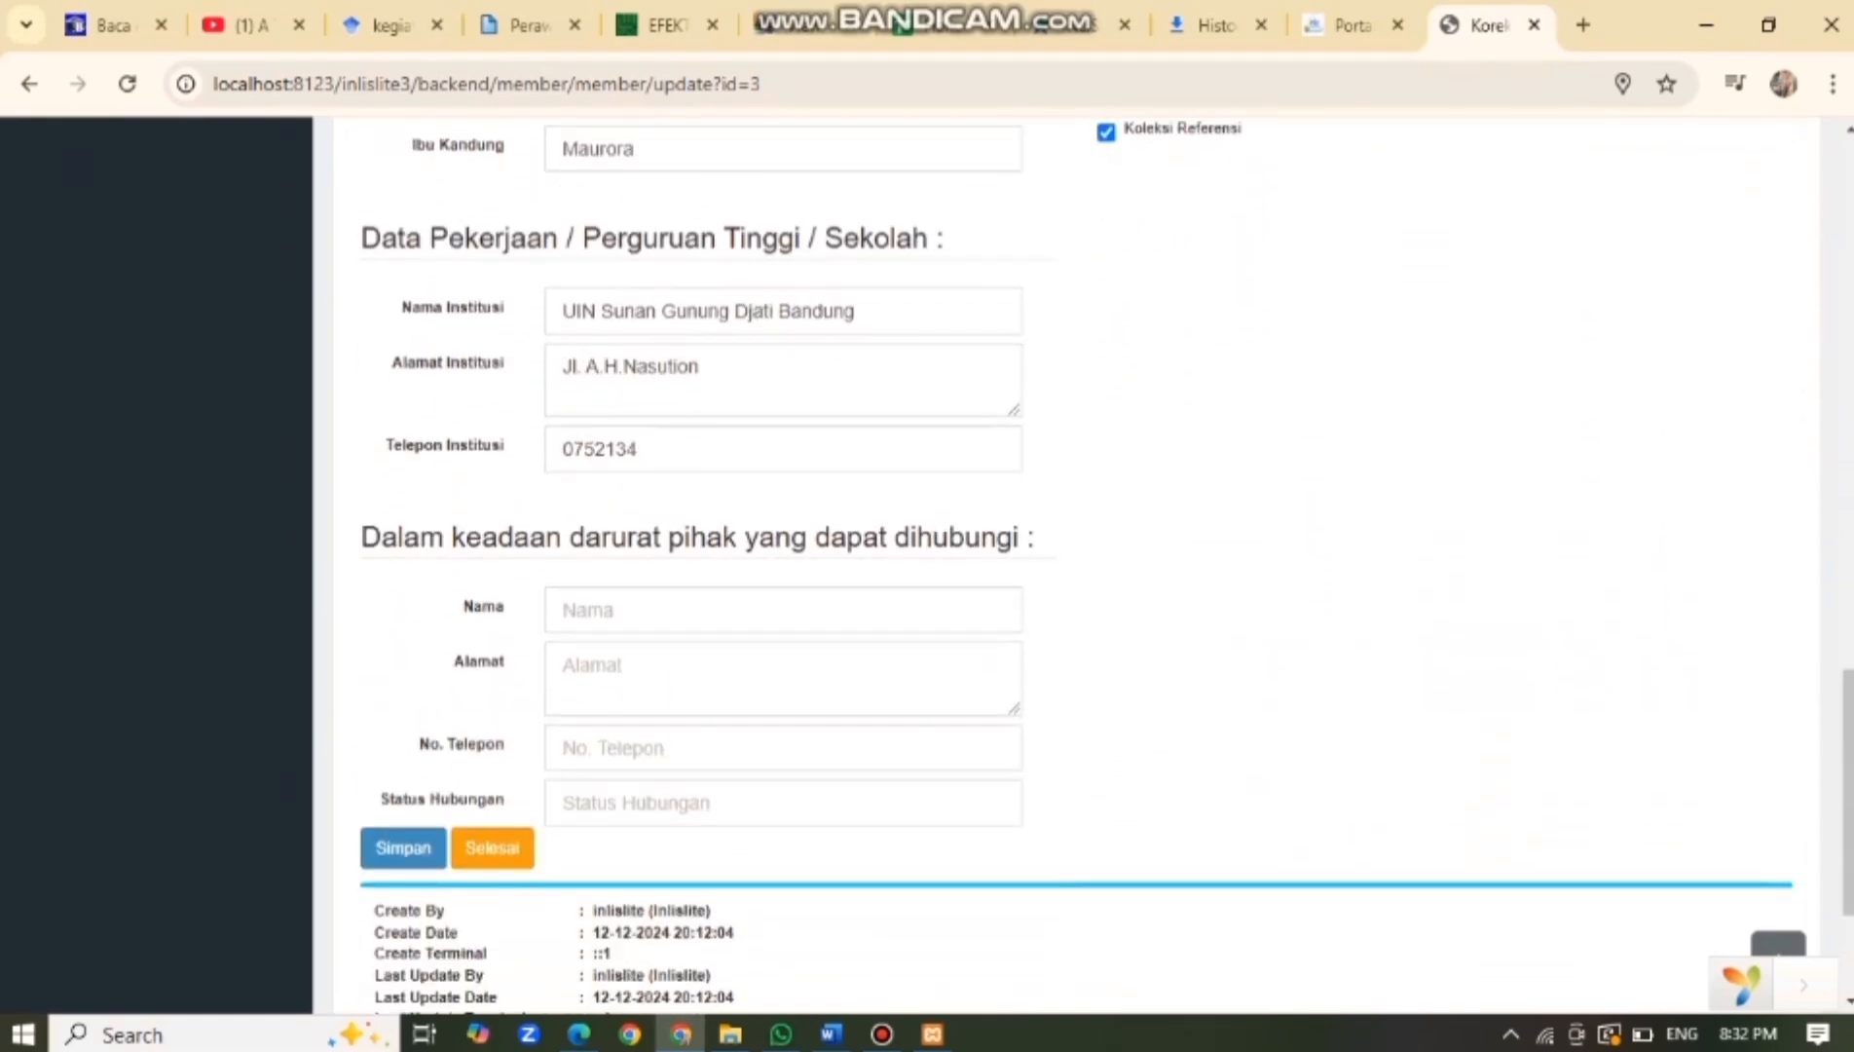
scroll(1076, 565, "down", 2)
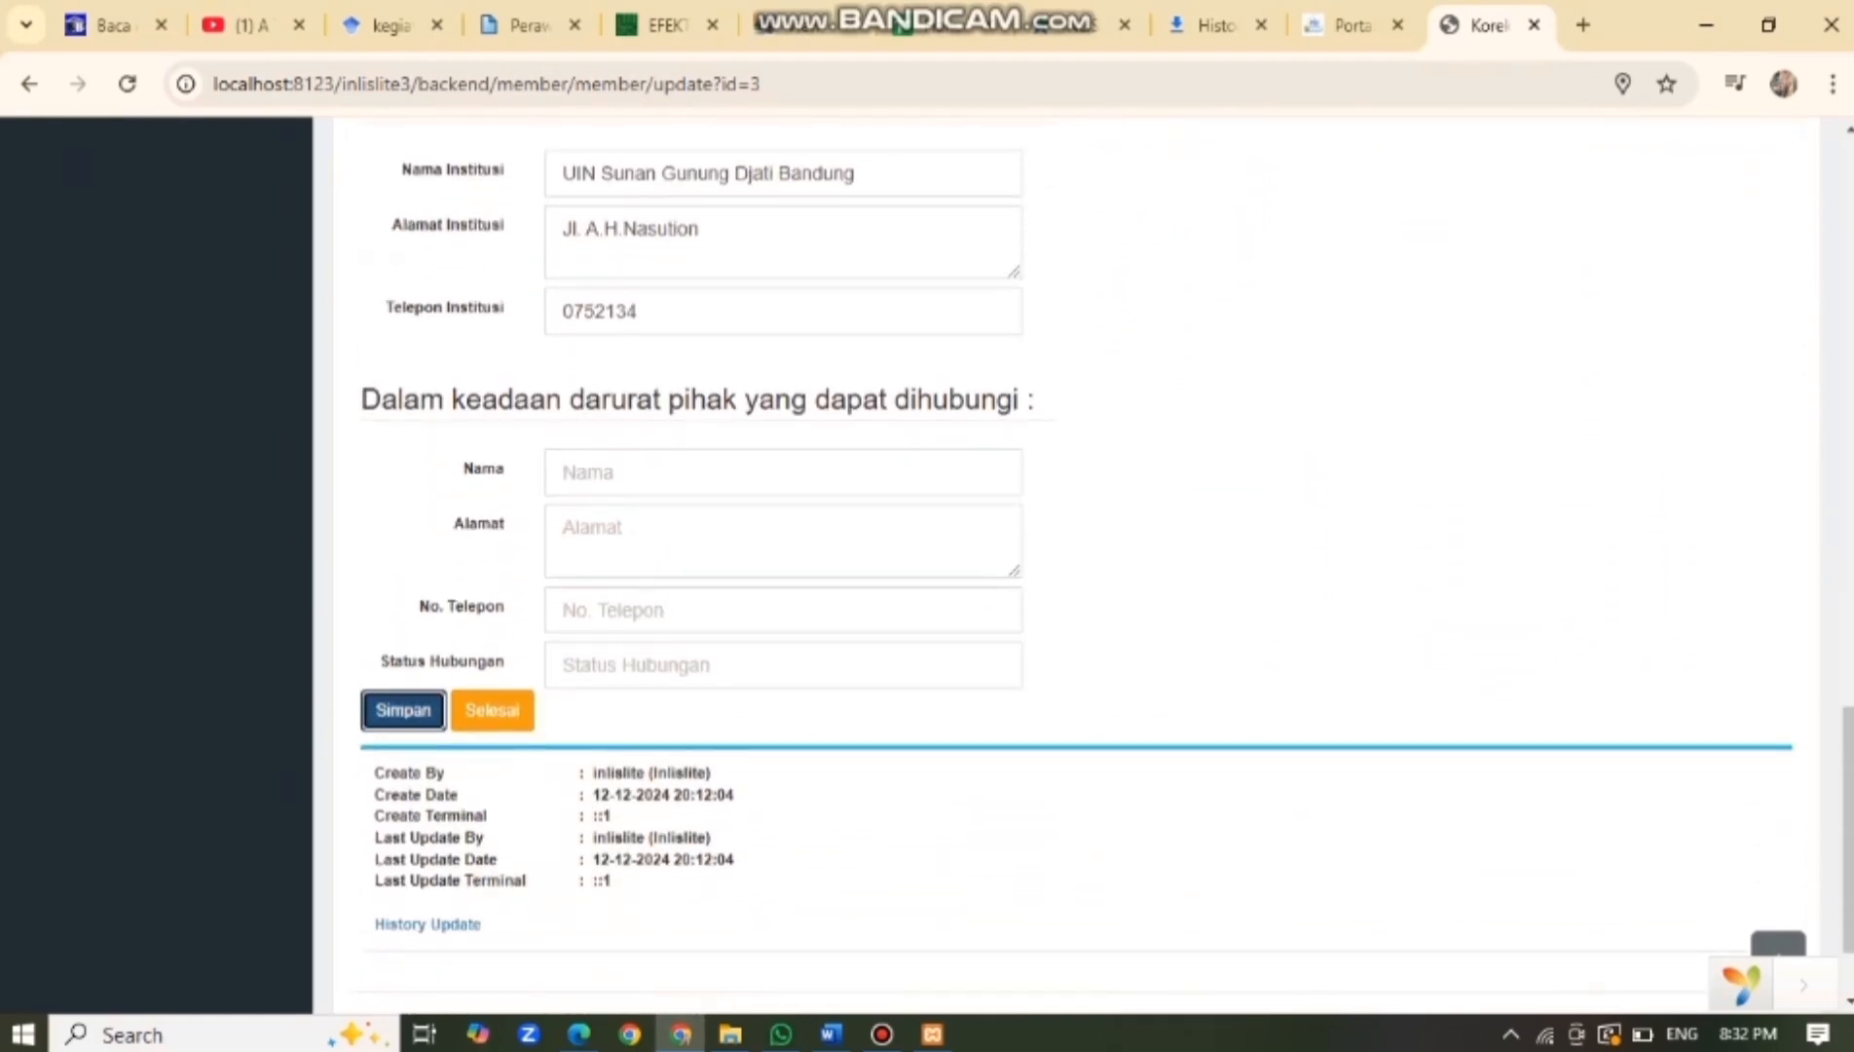
left_click(403, 709)
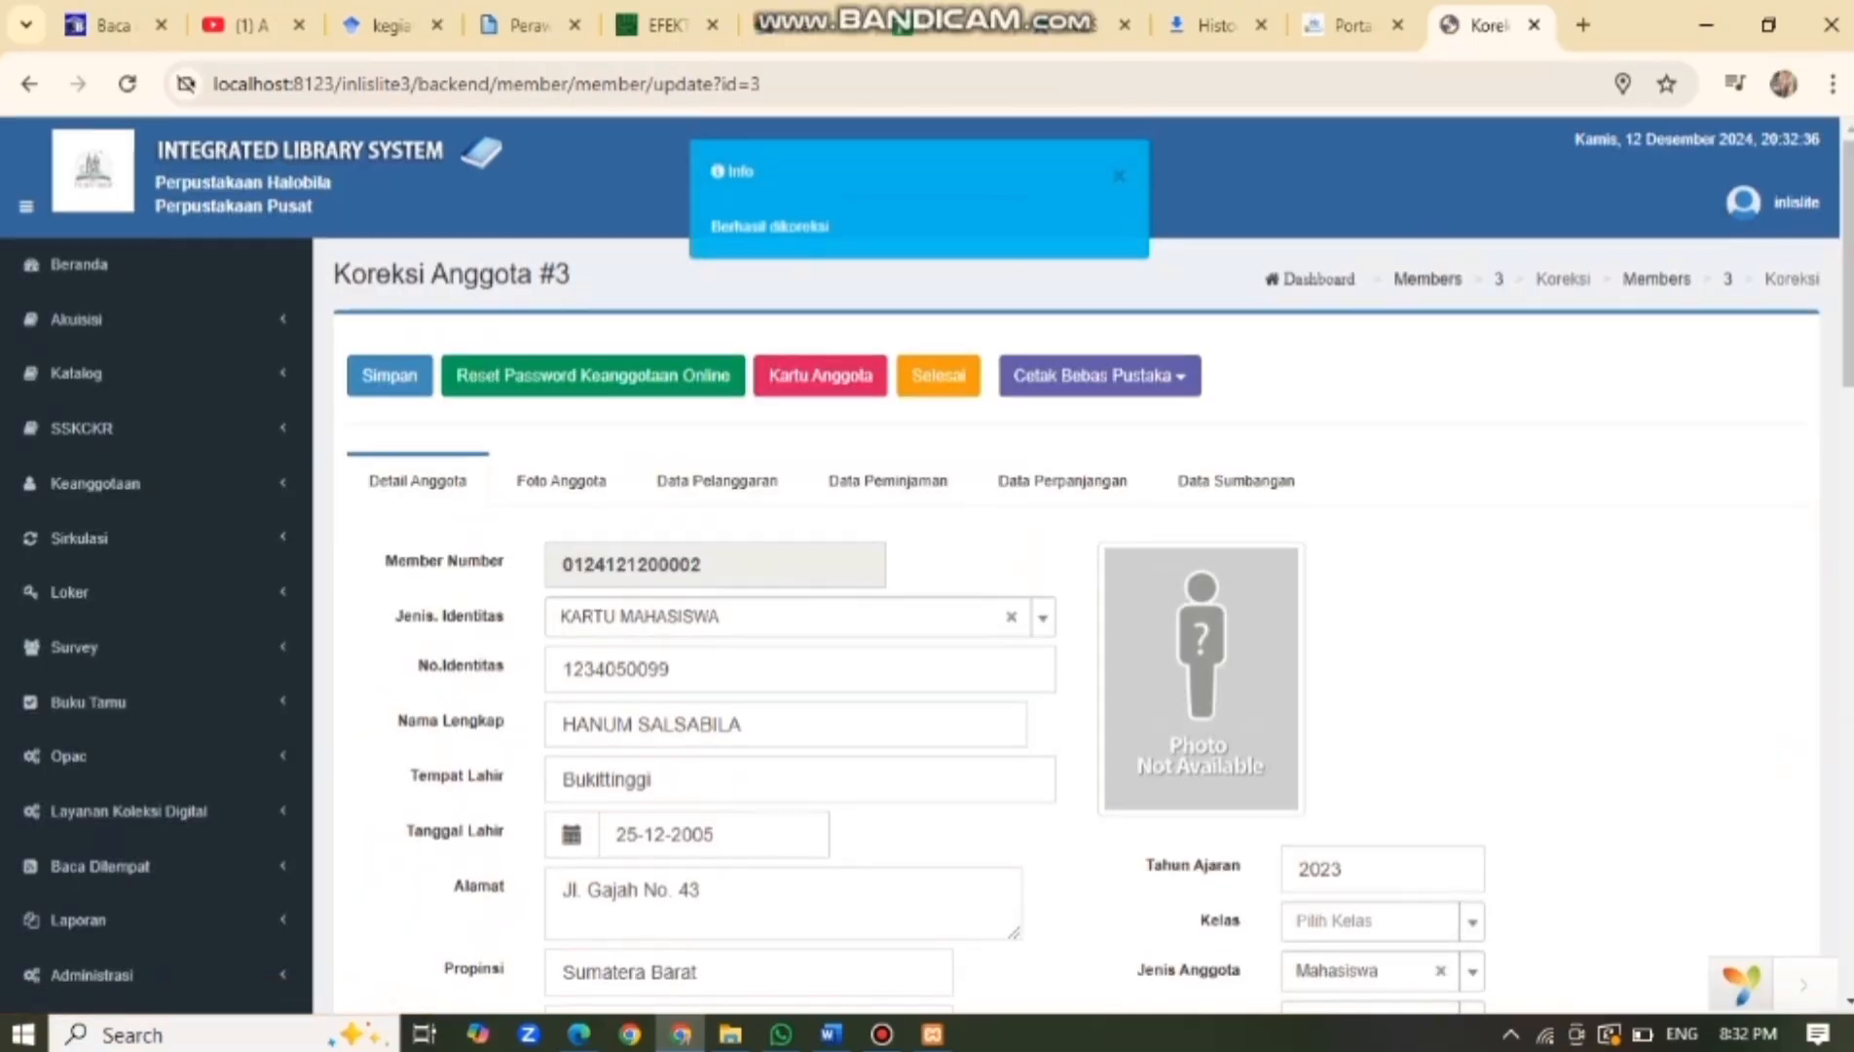
scroll(1077, 565, "down", 3)
scroll(1077, 564, "down", 12)
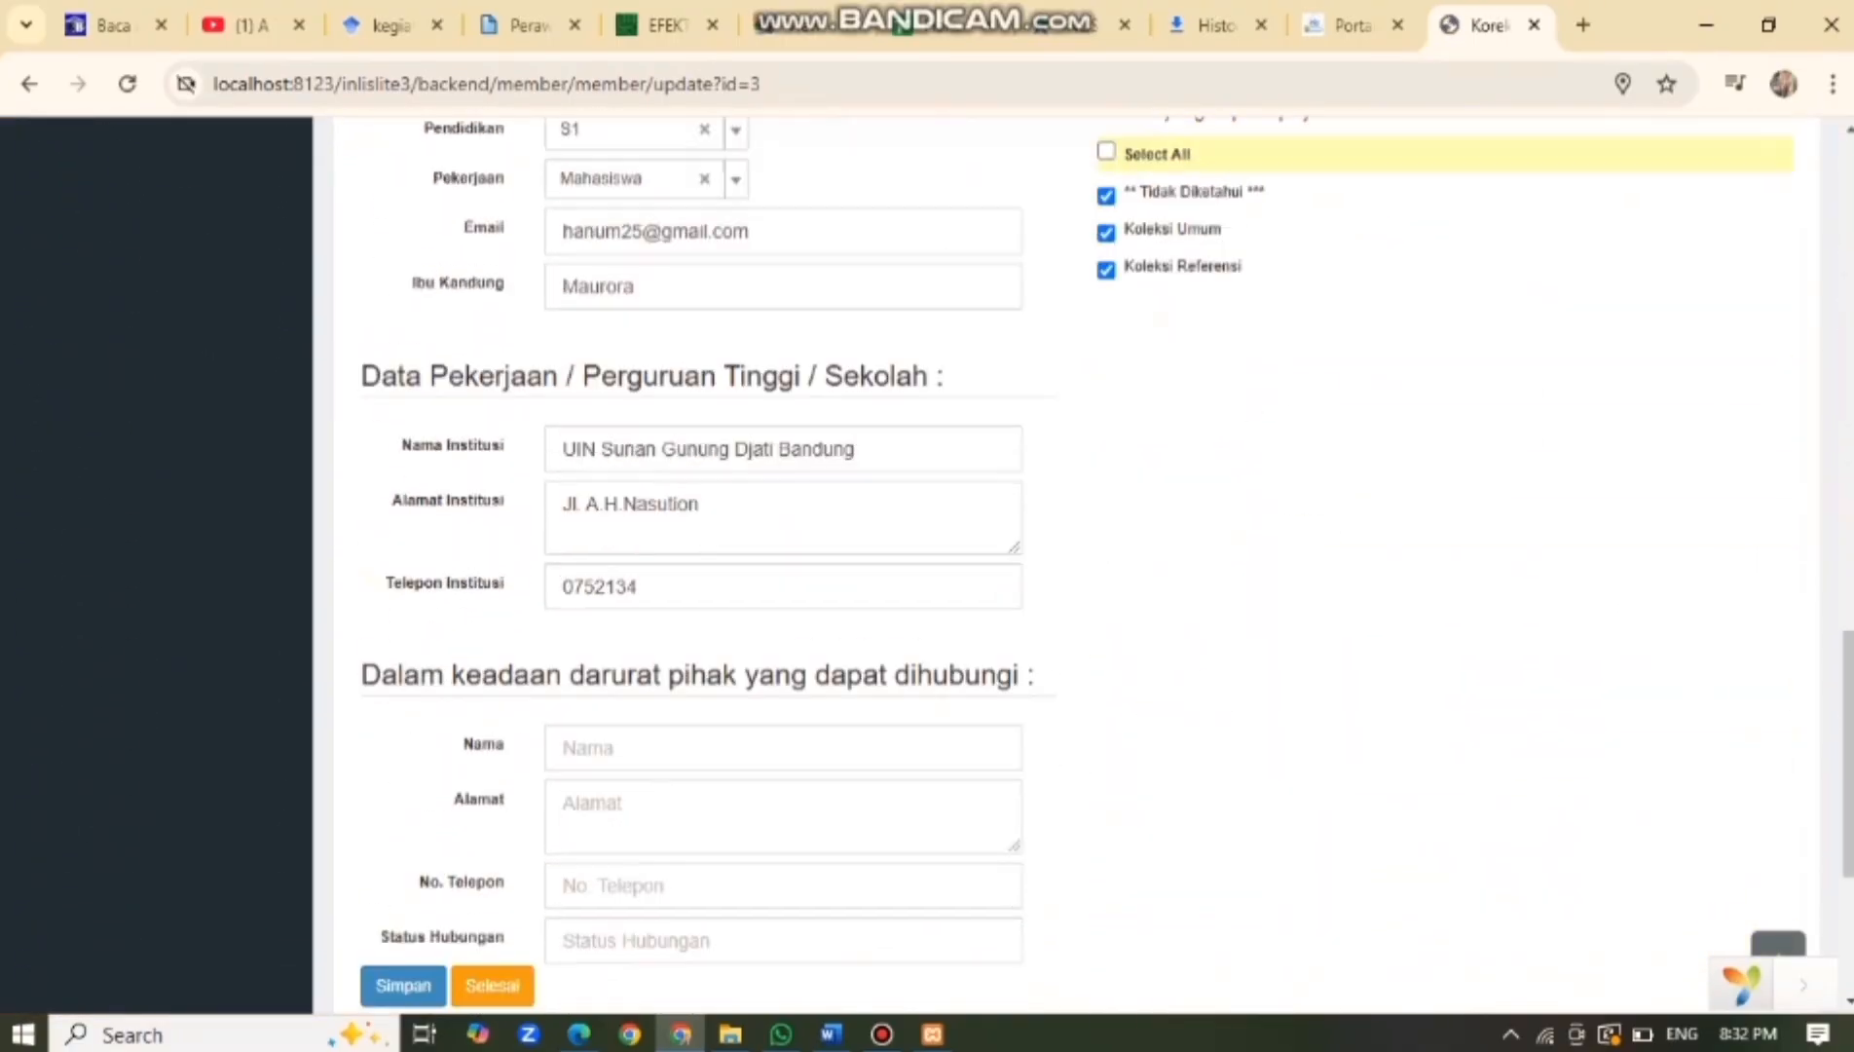
left_click(491, 847)
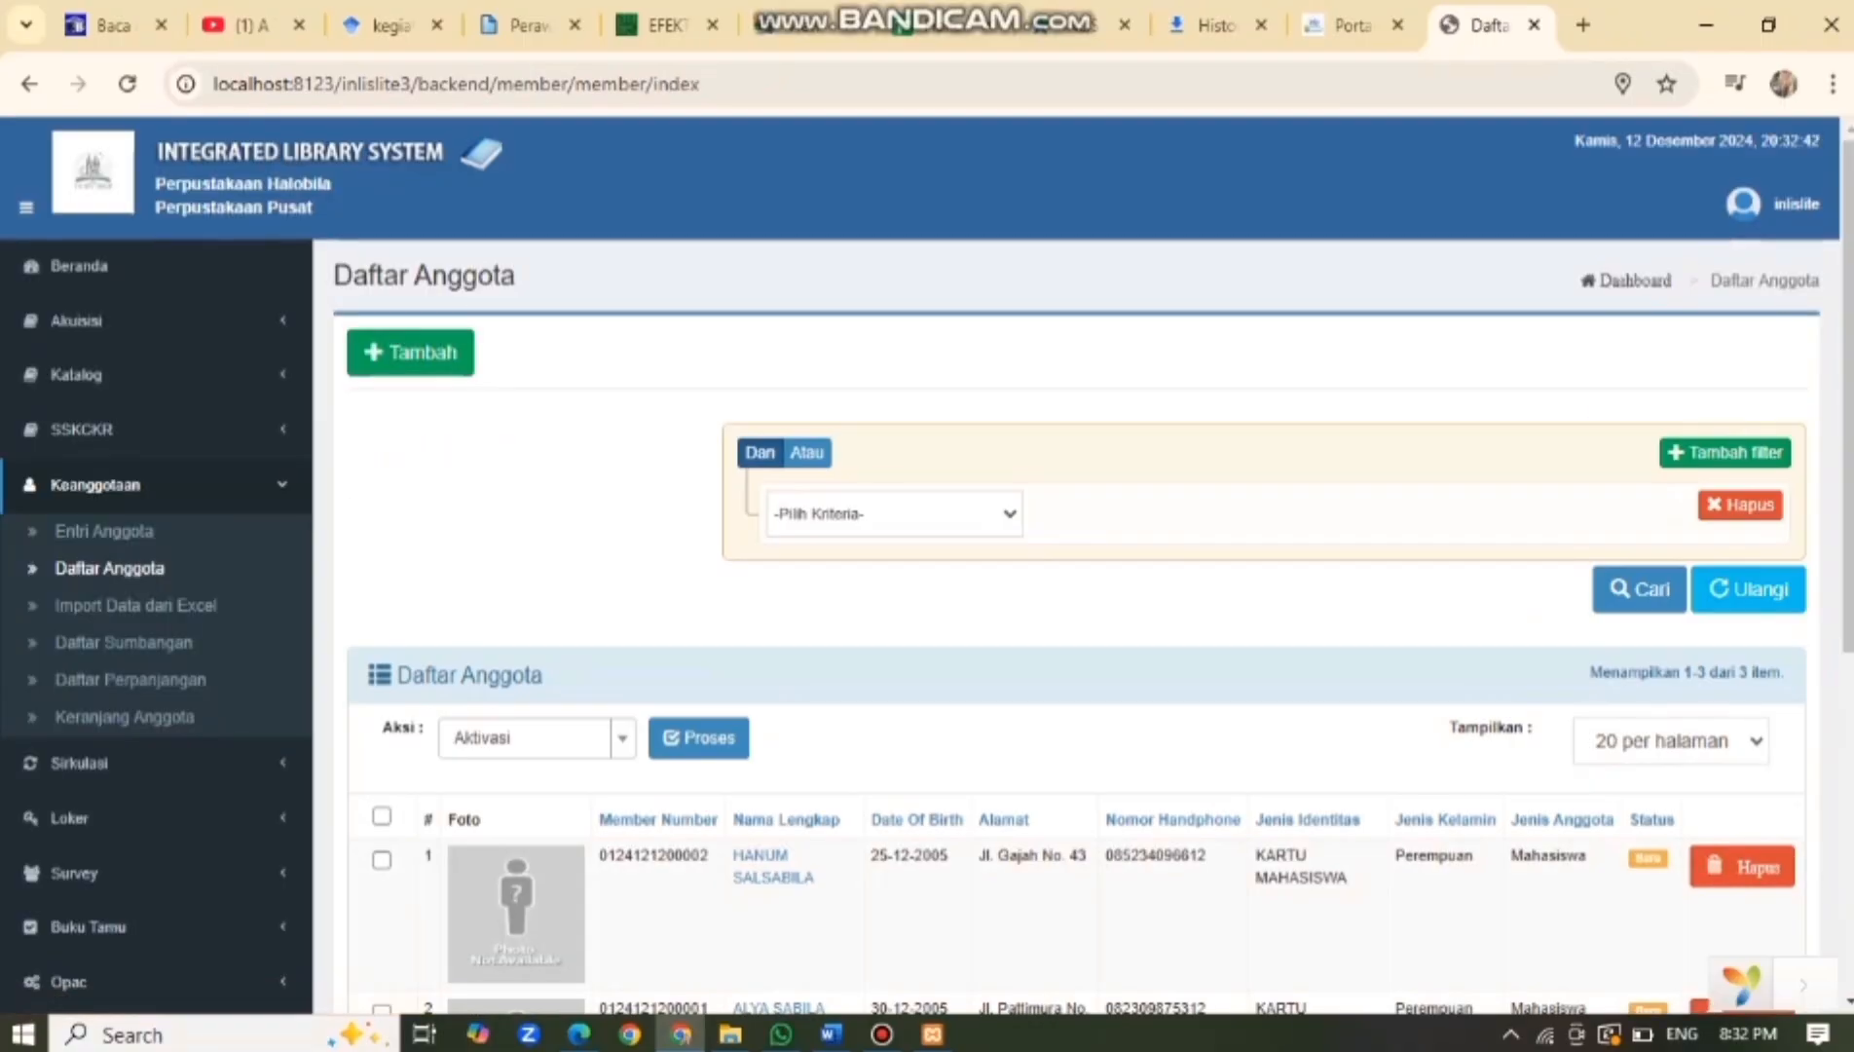
Expand Akuisisi in the sidebar and go to Entri Koleksi.
scroll(1077, 565, "down", 2)
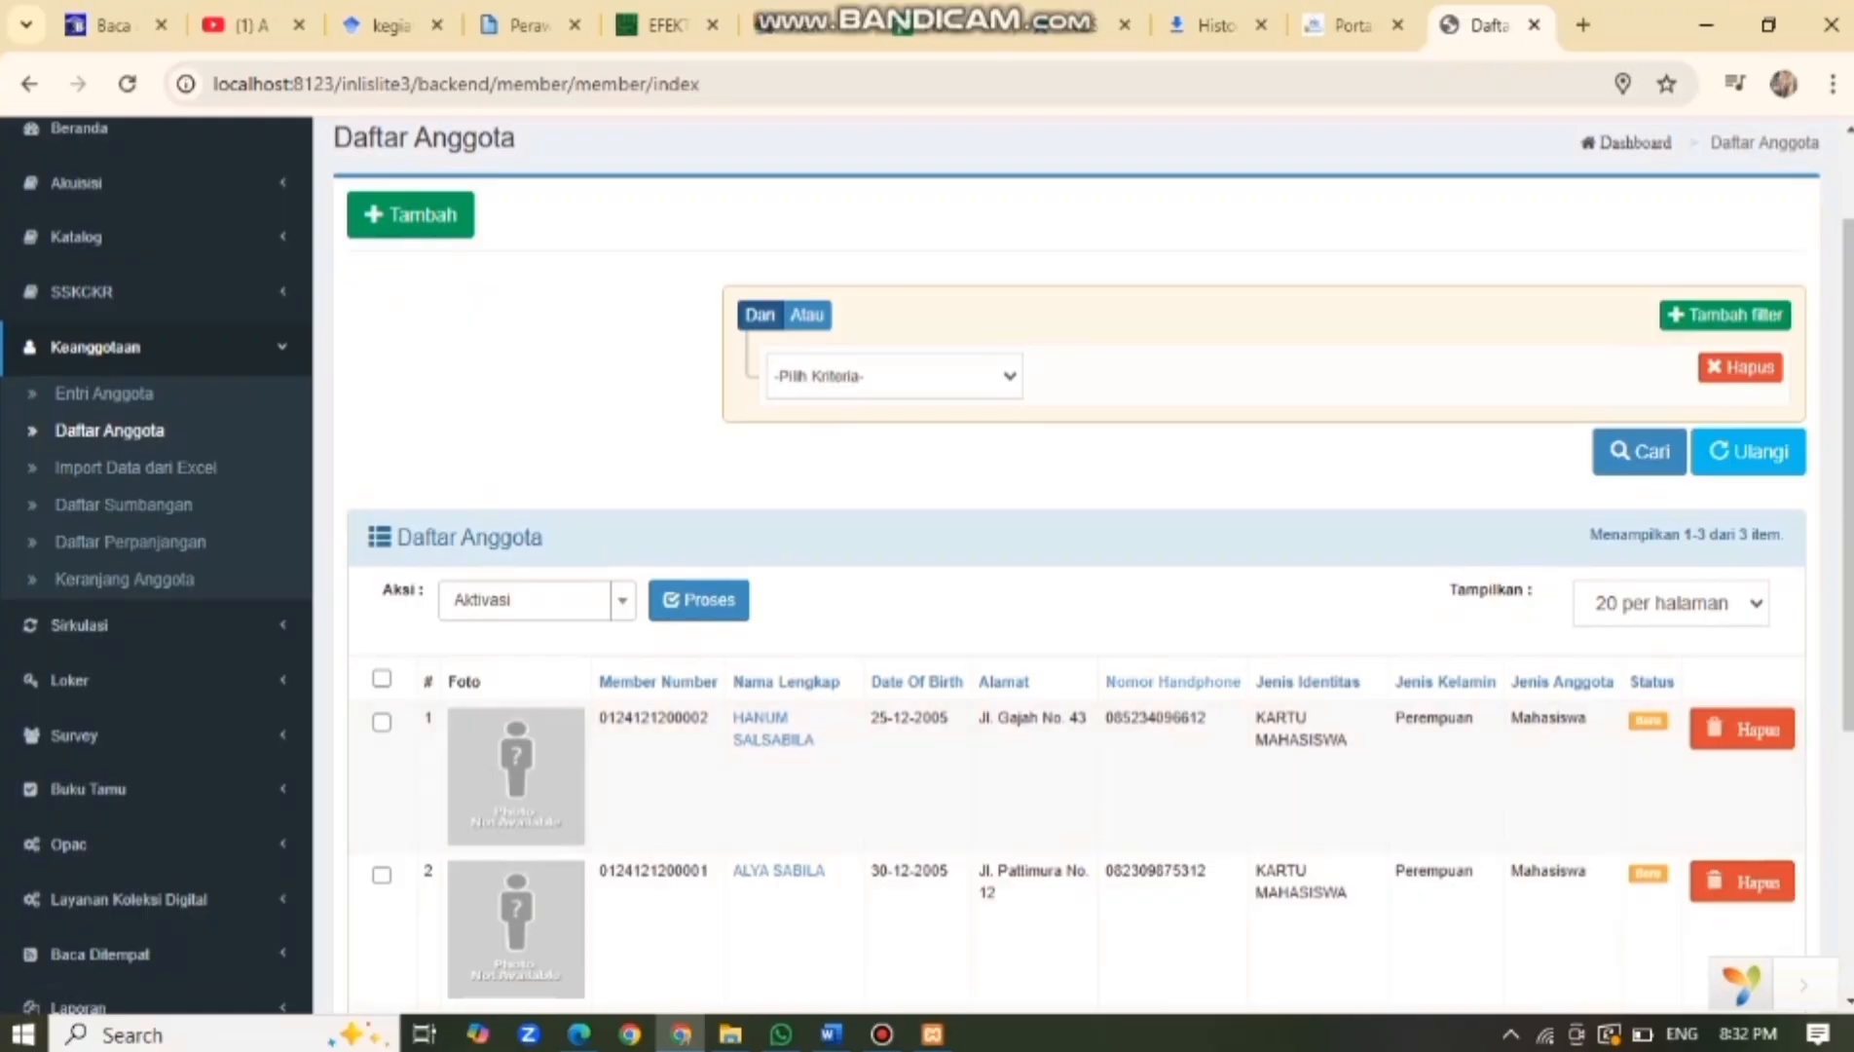
scroll(1077, 565, "down", 1)
scroll(1077, 564, "up", 1)
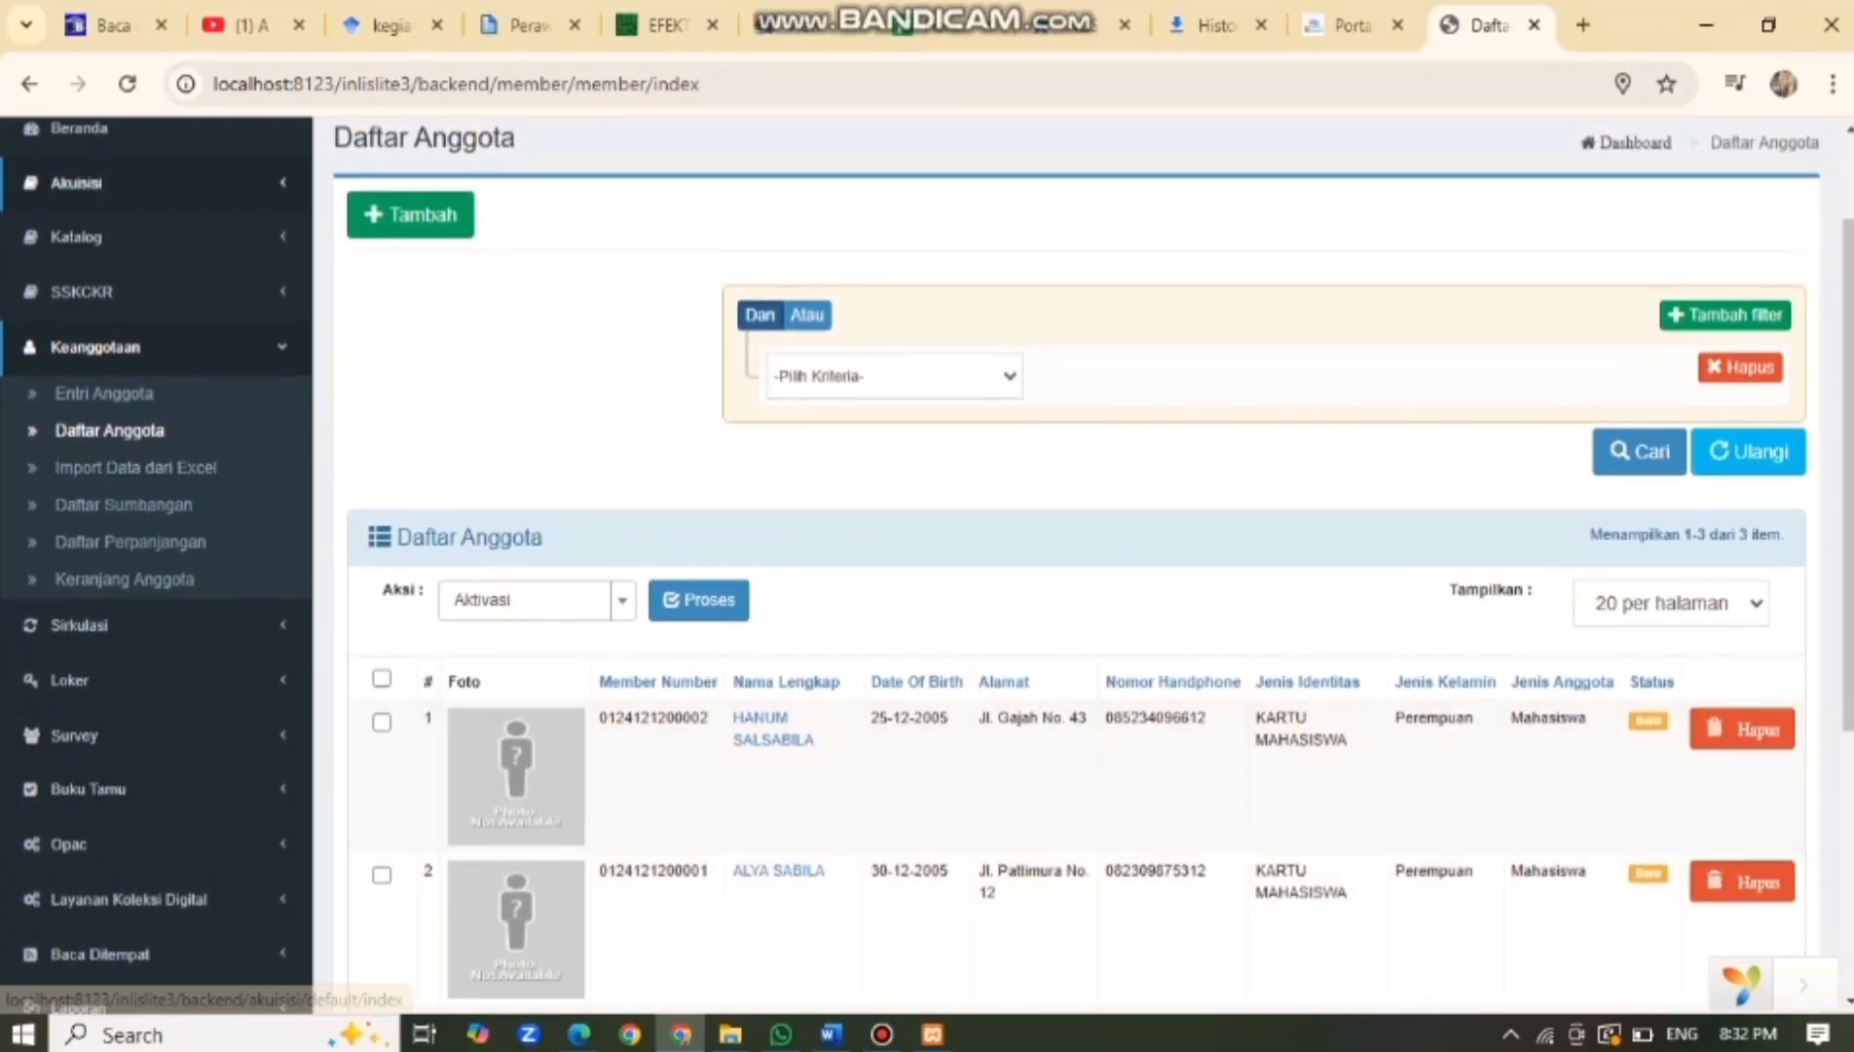
left_click(97, 182)
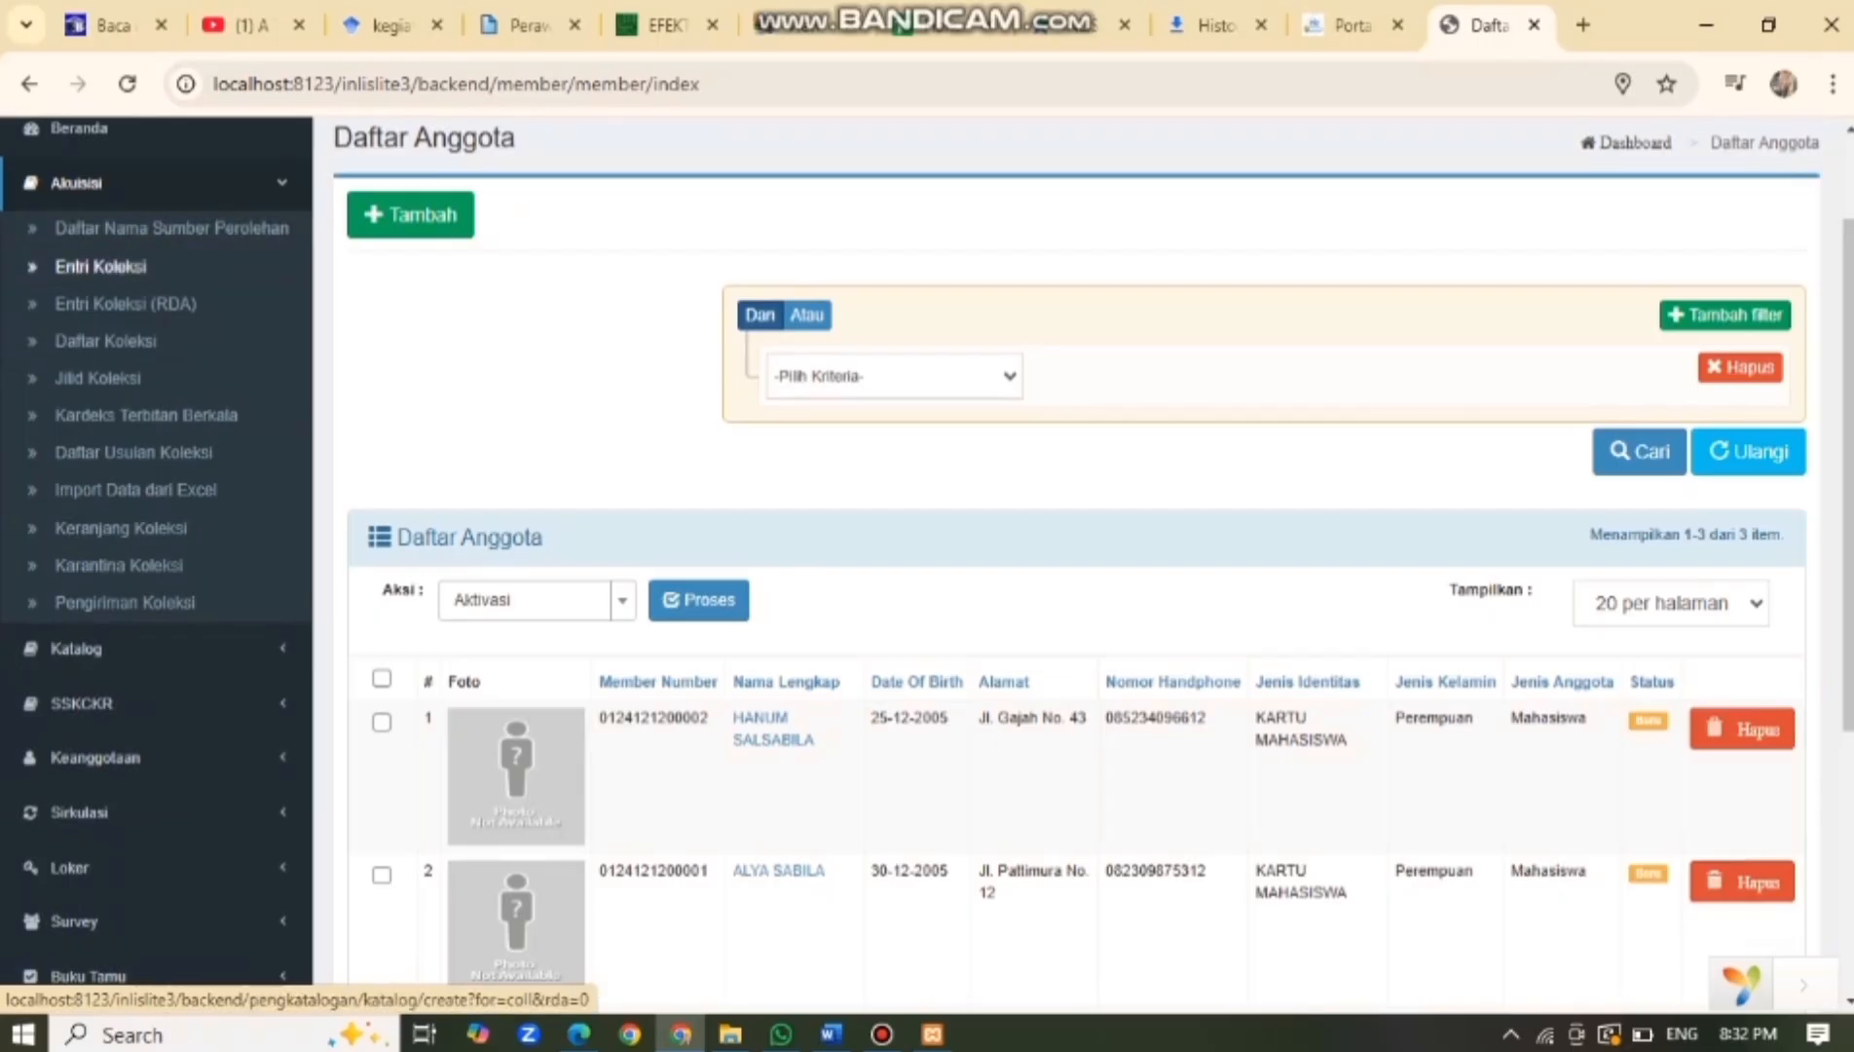
left_click(101, 266)
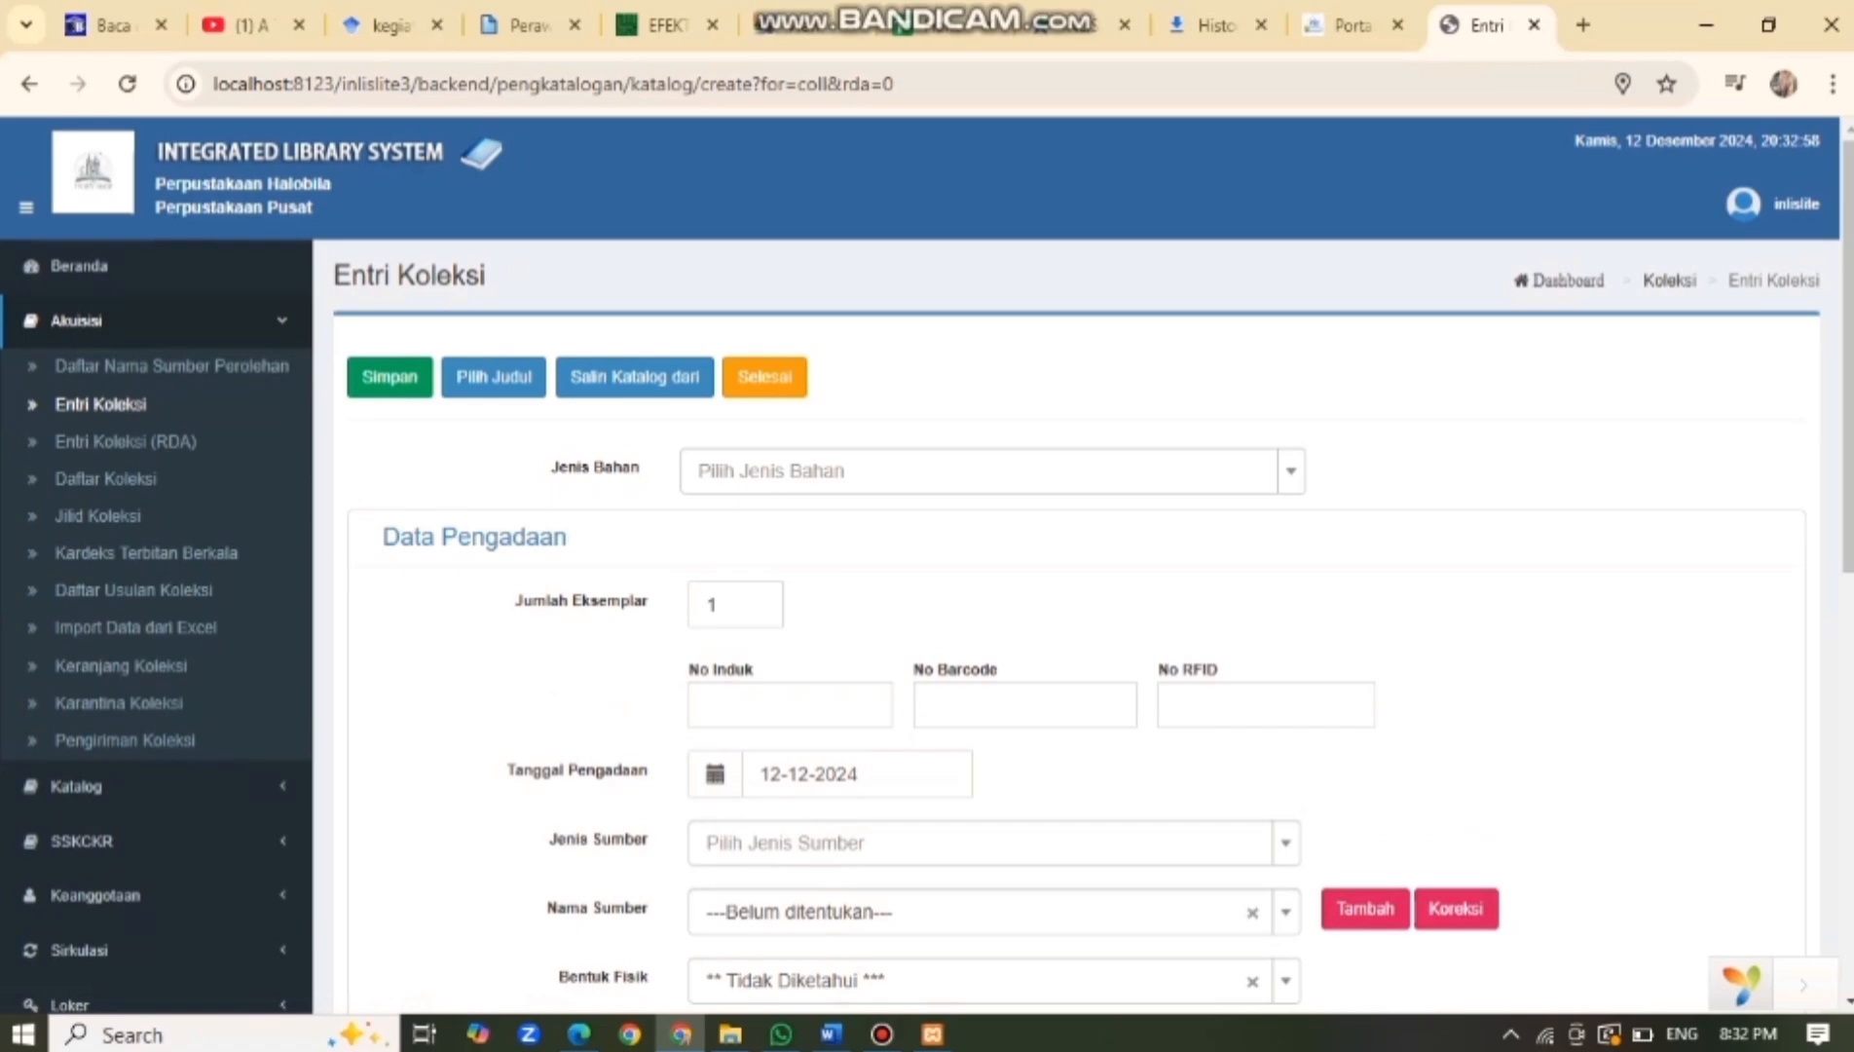
Choose Monograf, title 'Resep Rendang Ibu', subtitle 'sejak dahulu kala', and enter the author's name.
left_click(983, 470)
key("Return")
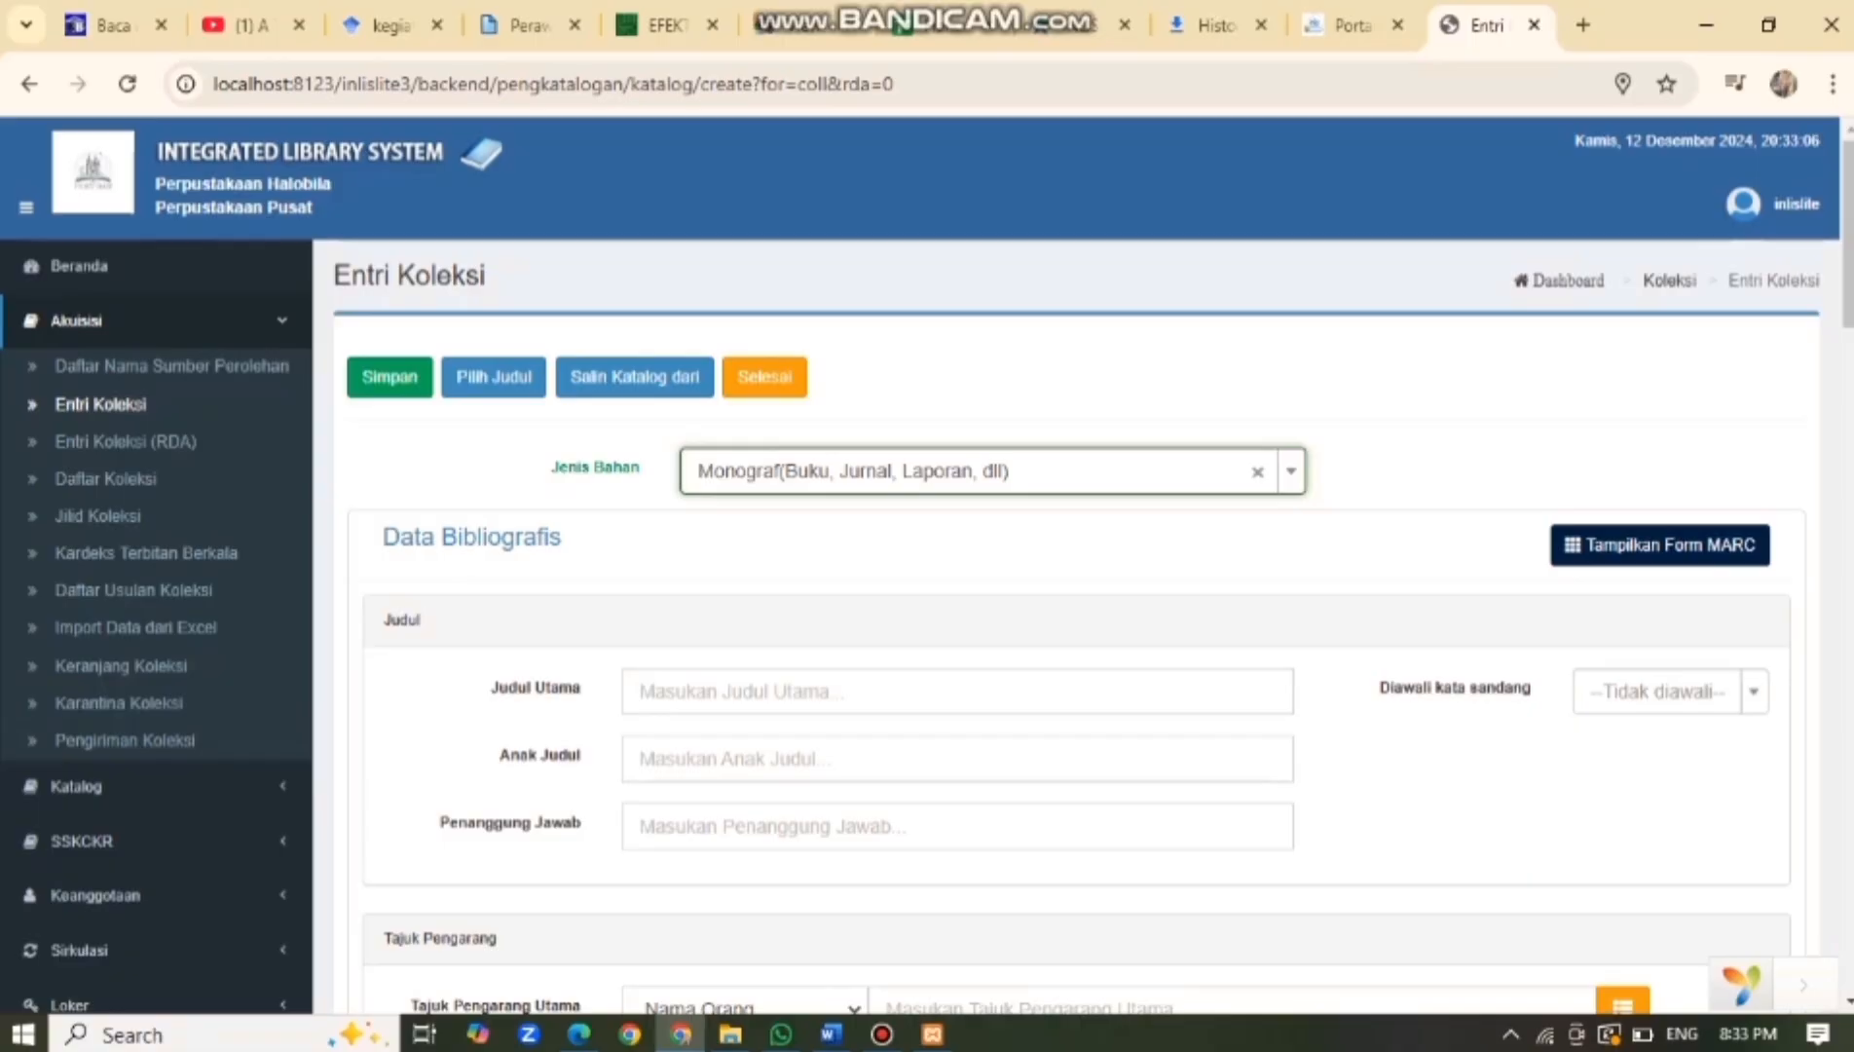
left_click(760, 691)
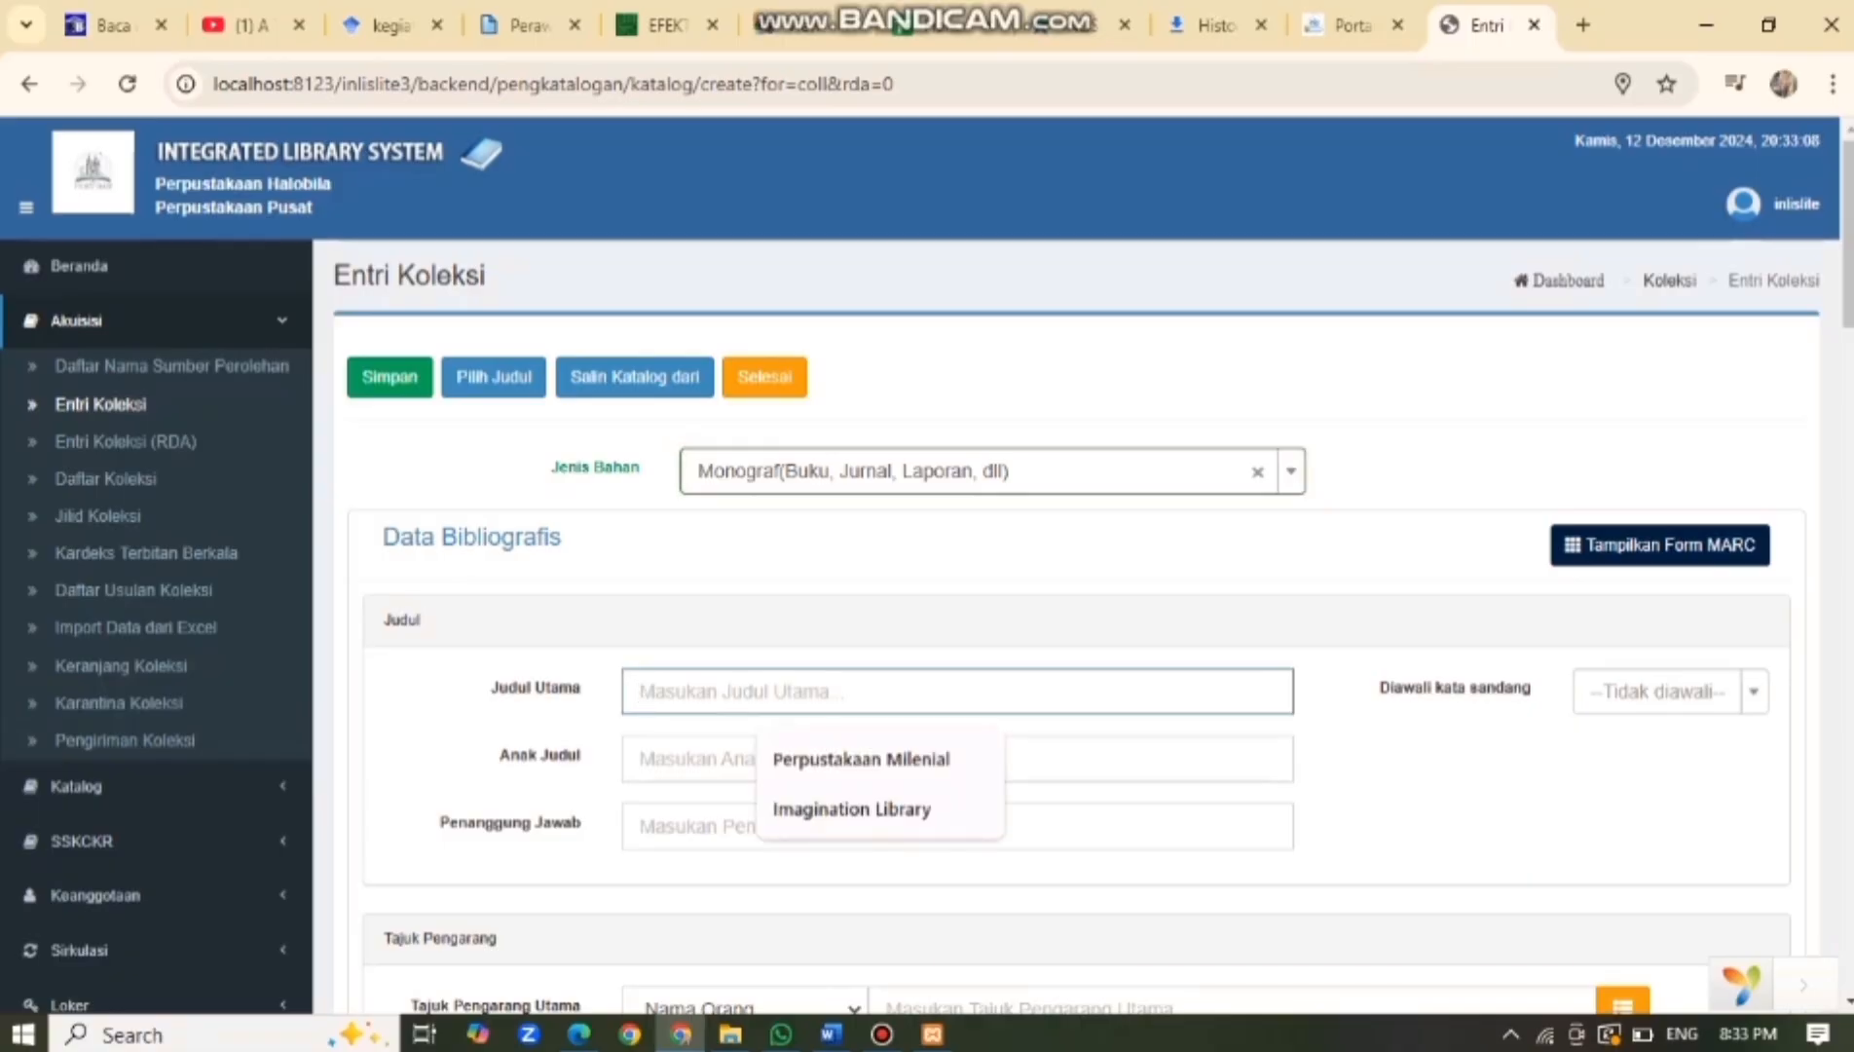
type("R")
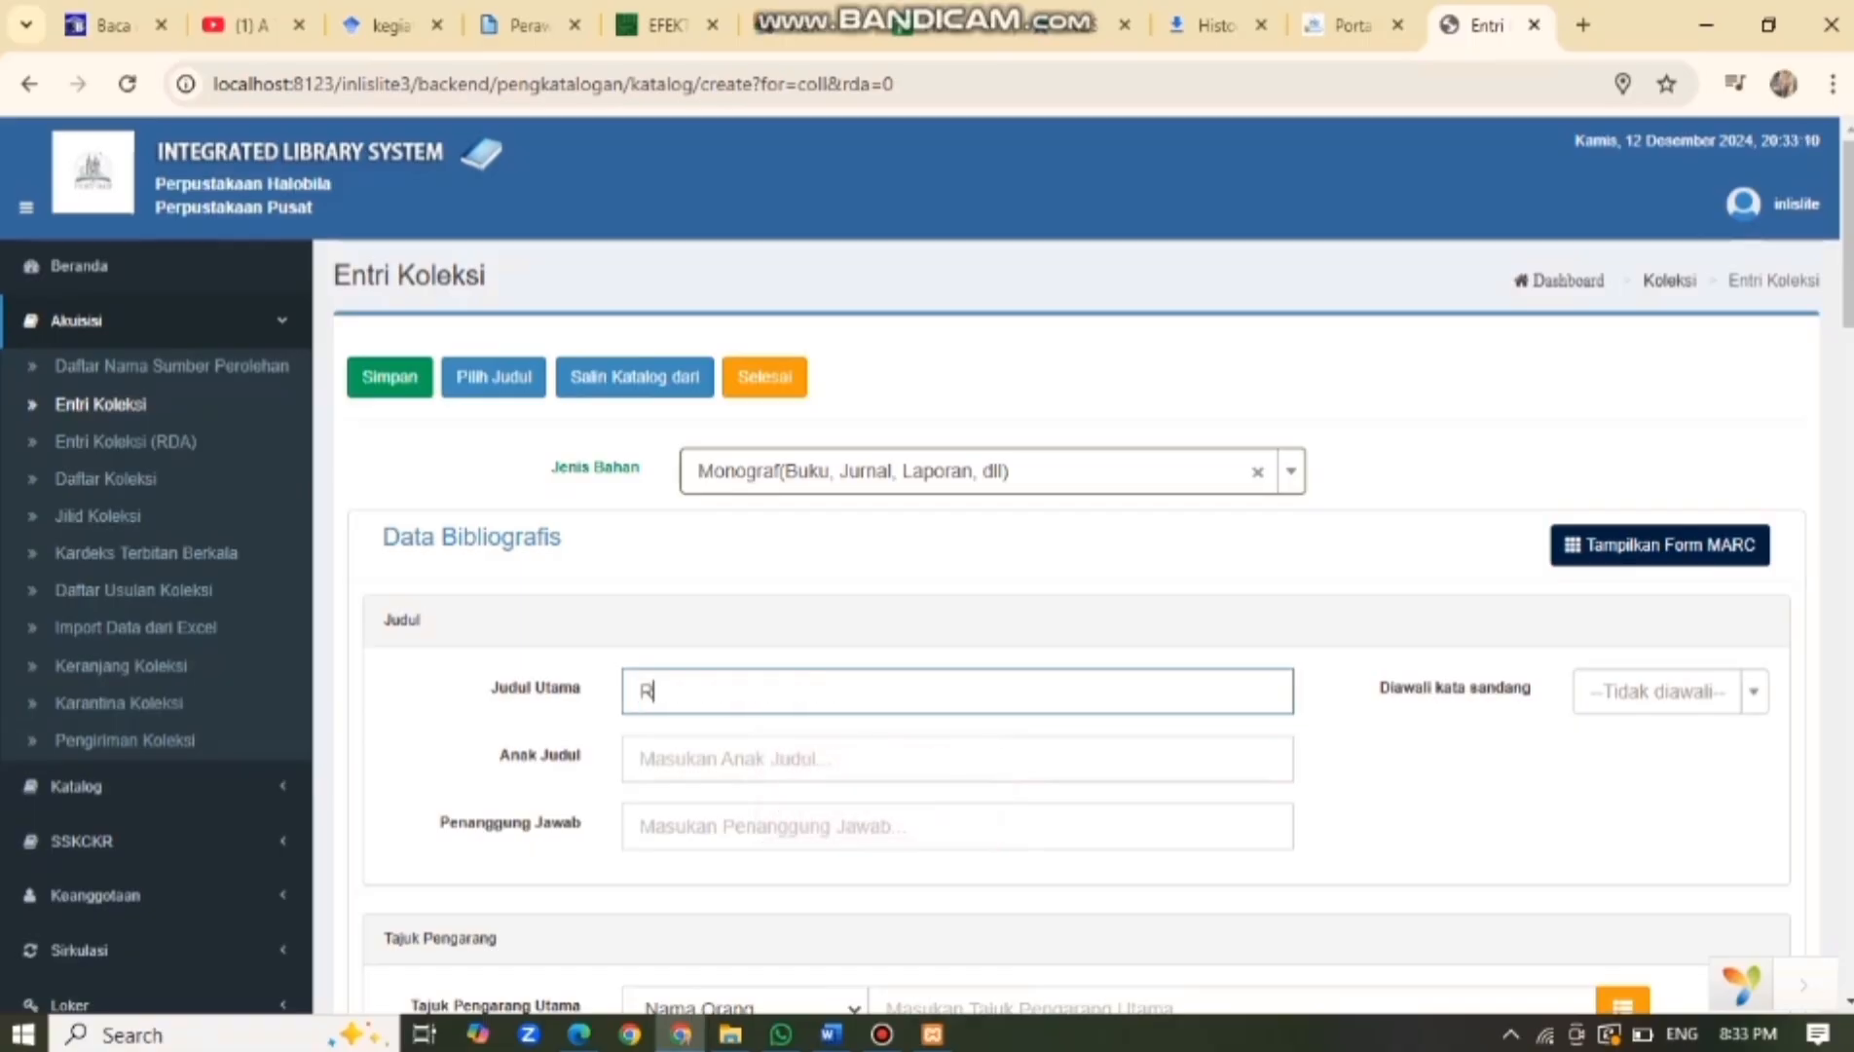
type("esep Rendang Ibu")
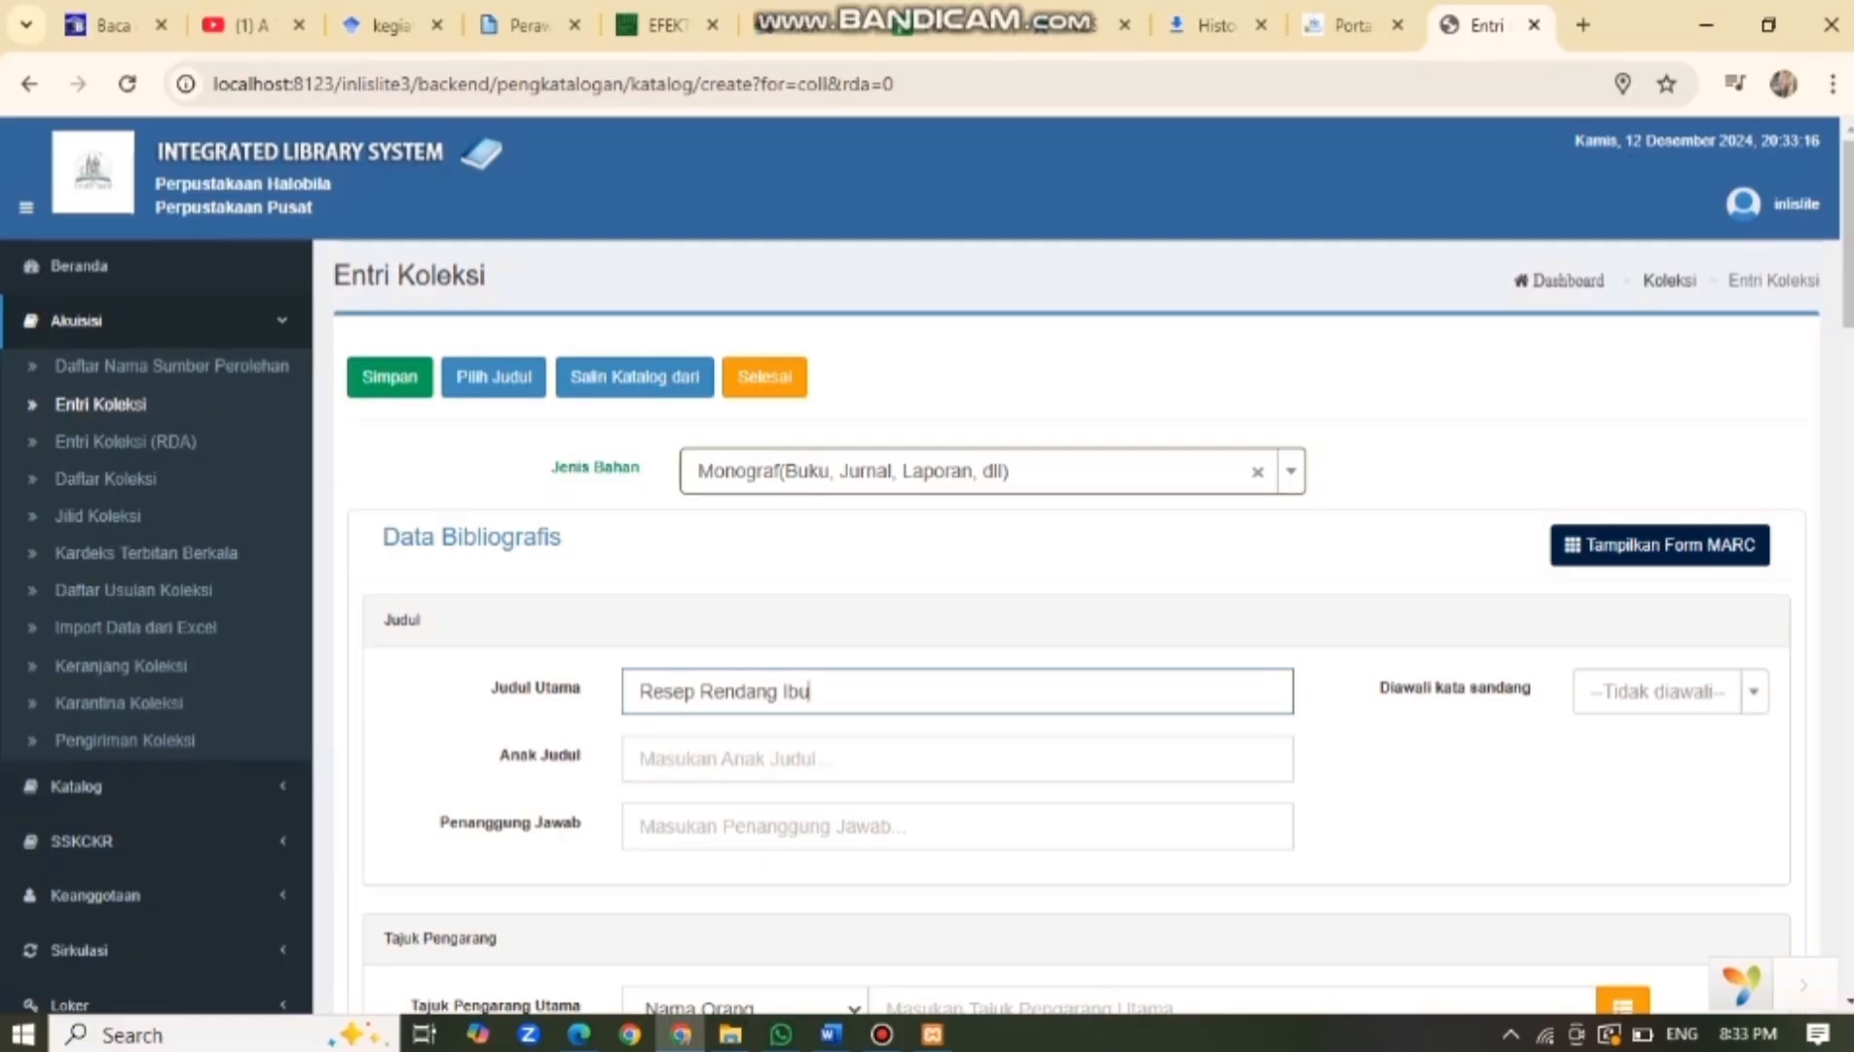
left_click(769, 759)
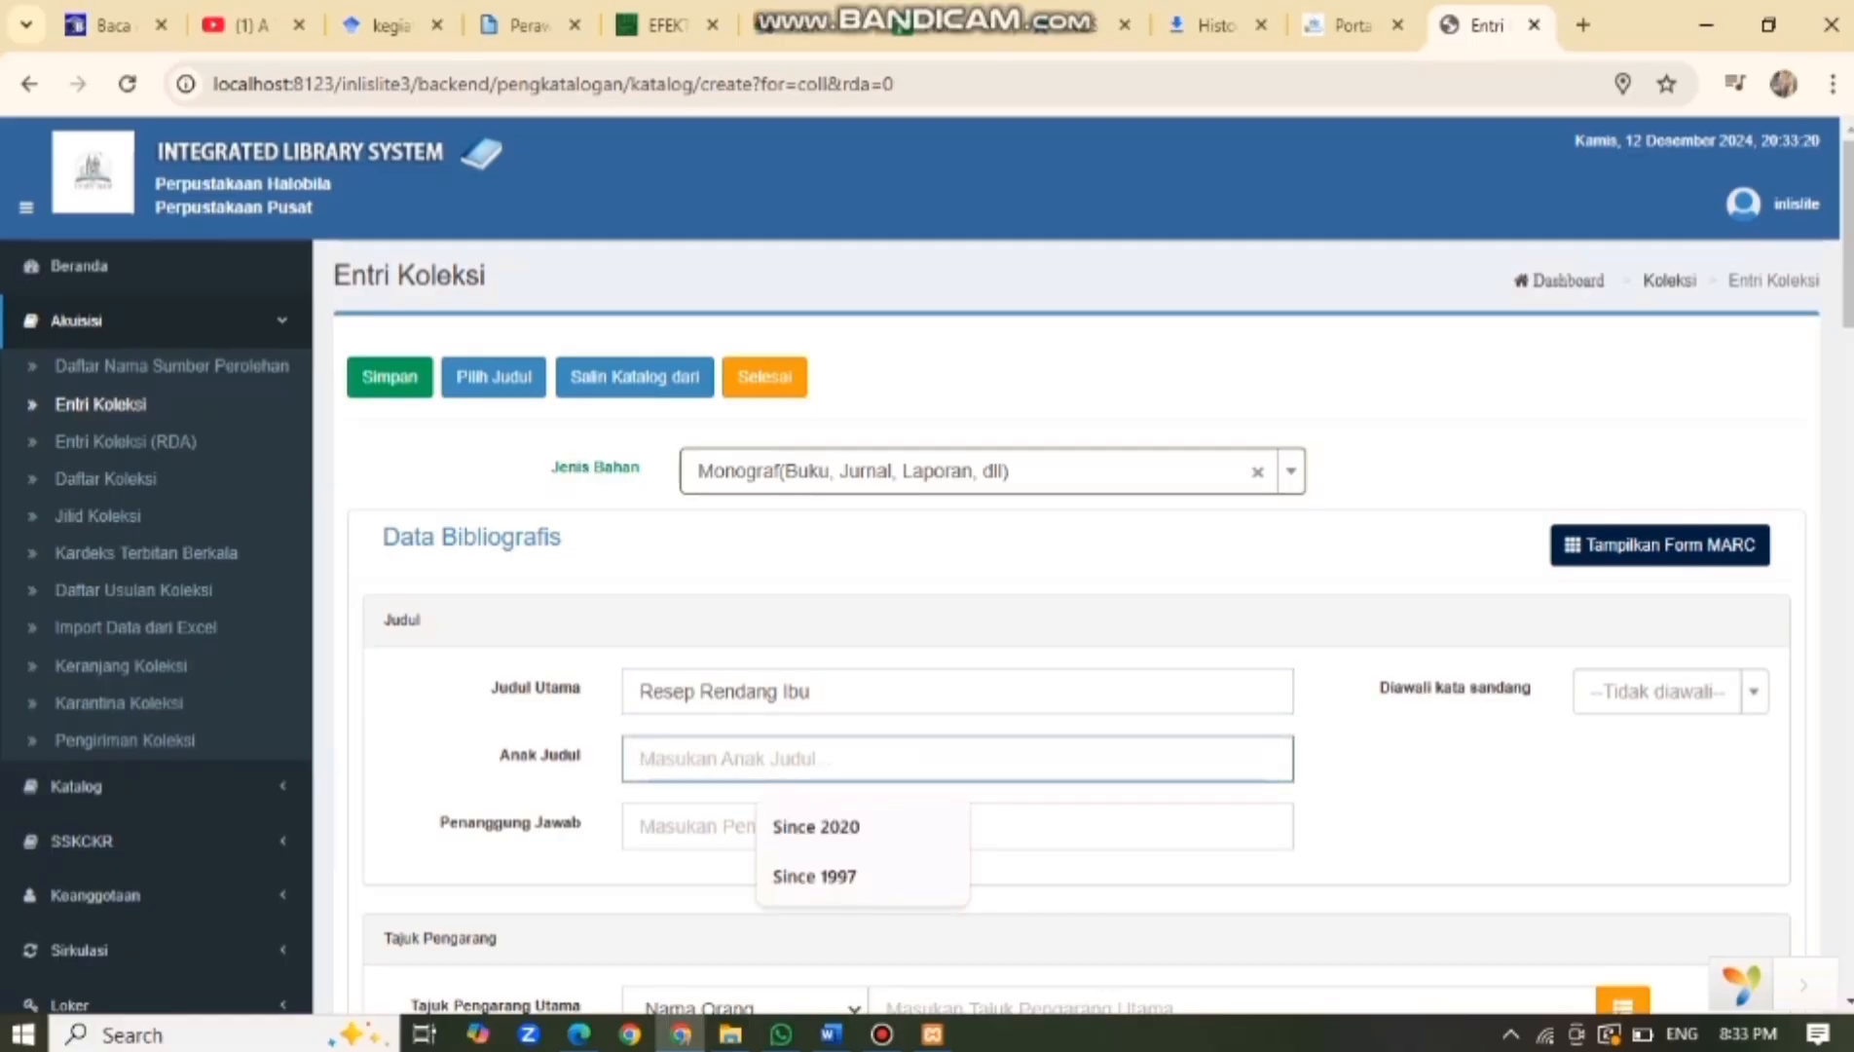
type("seja")
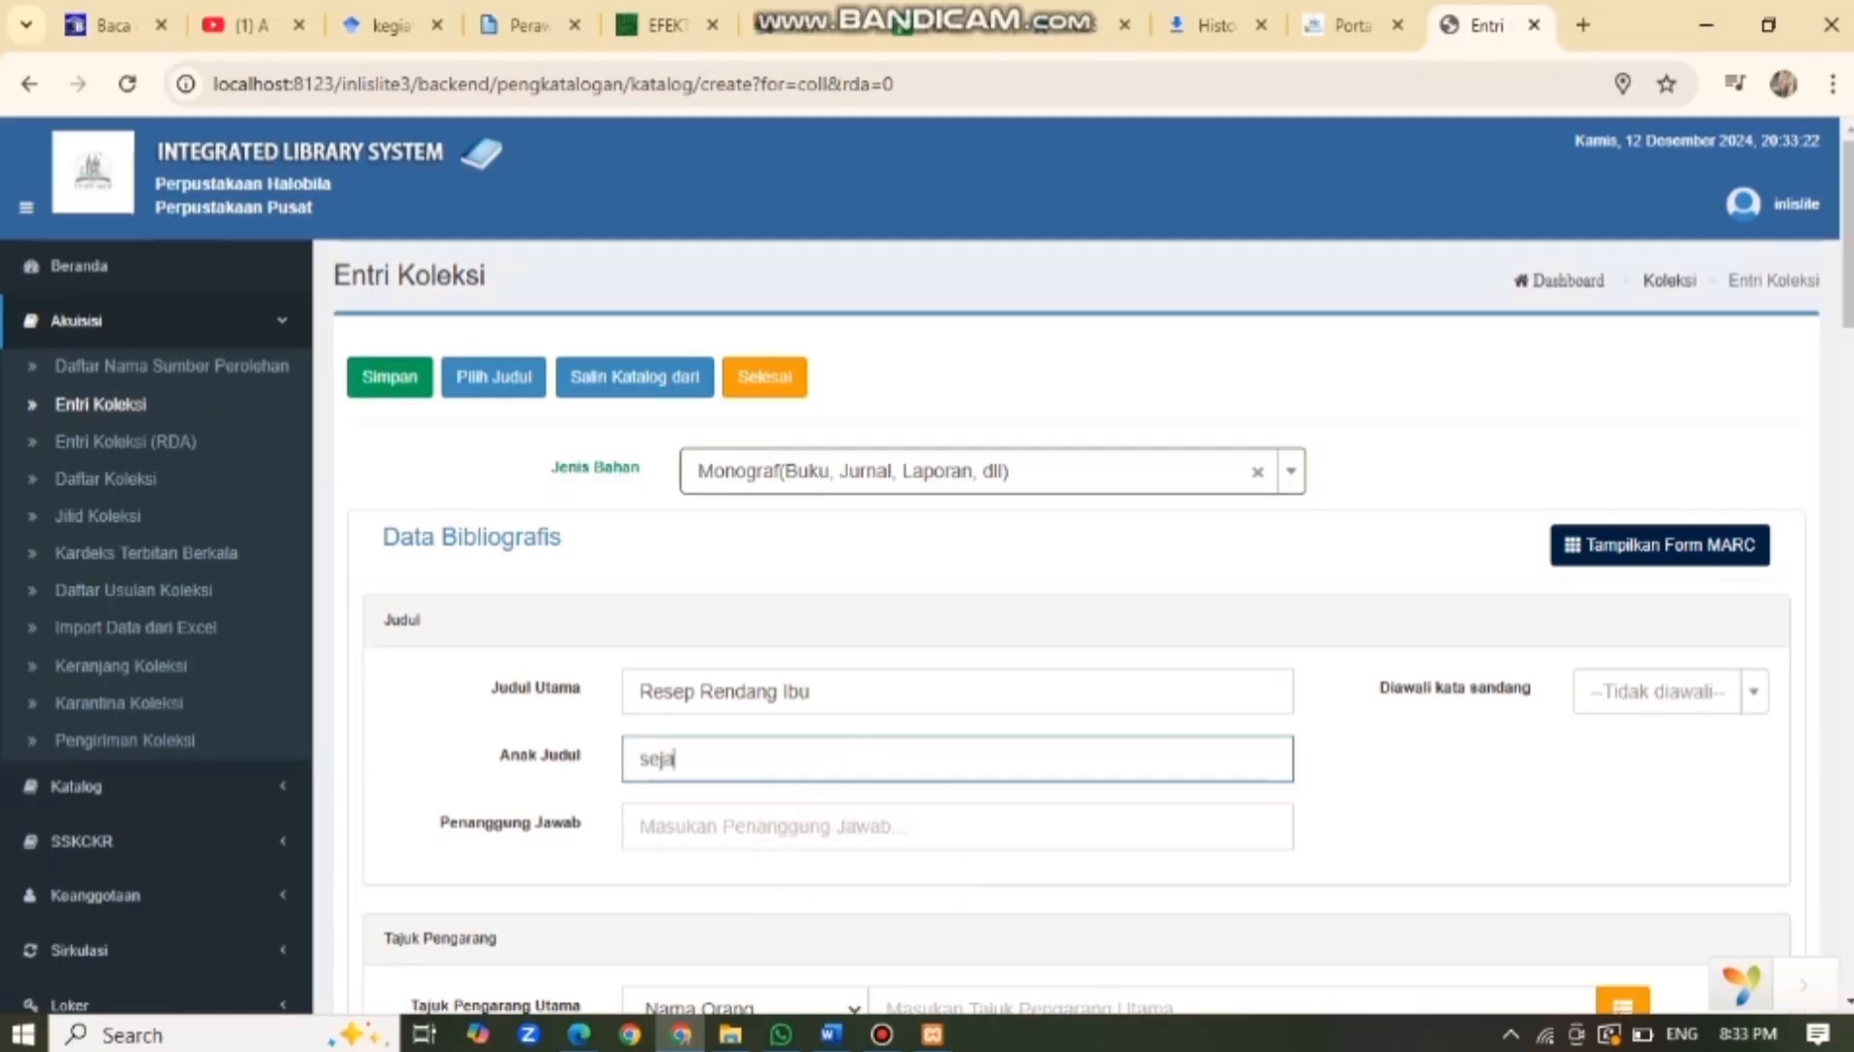
type("k dahulu kala")
left_click(779, 825)
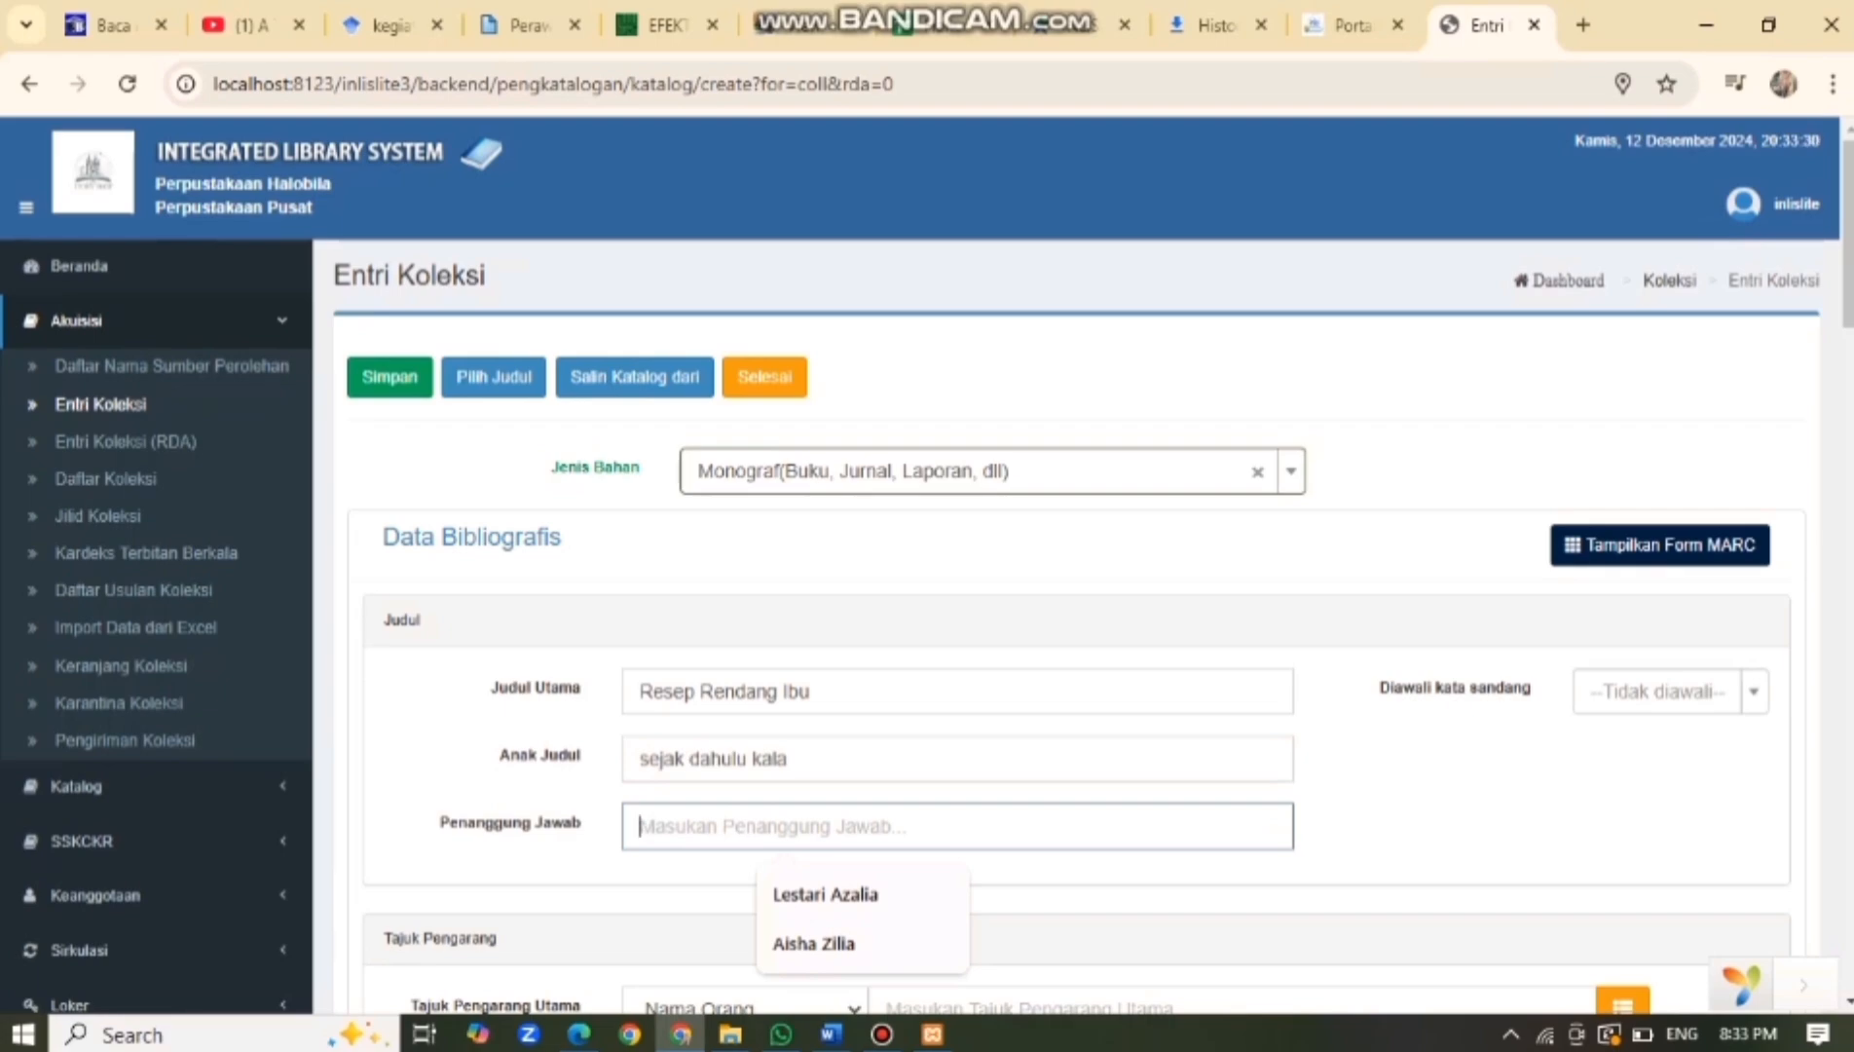
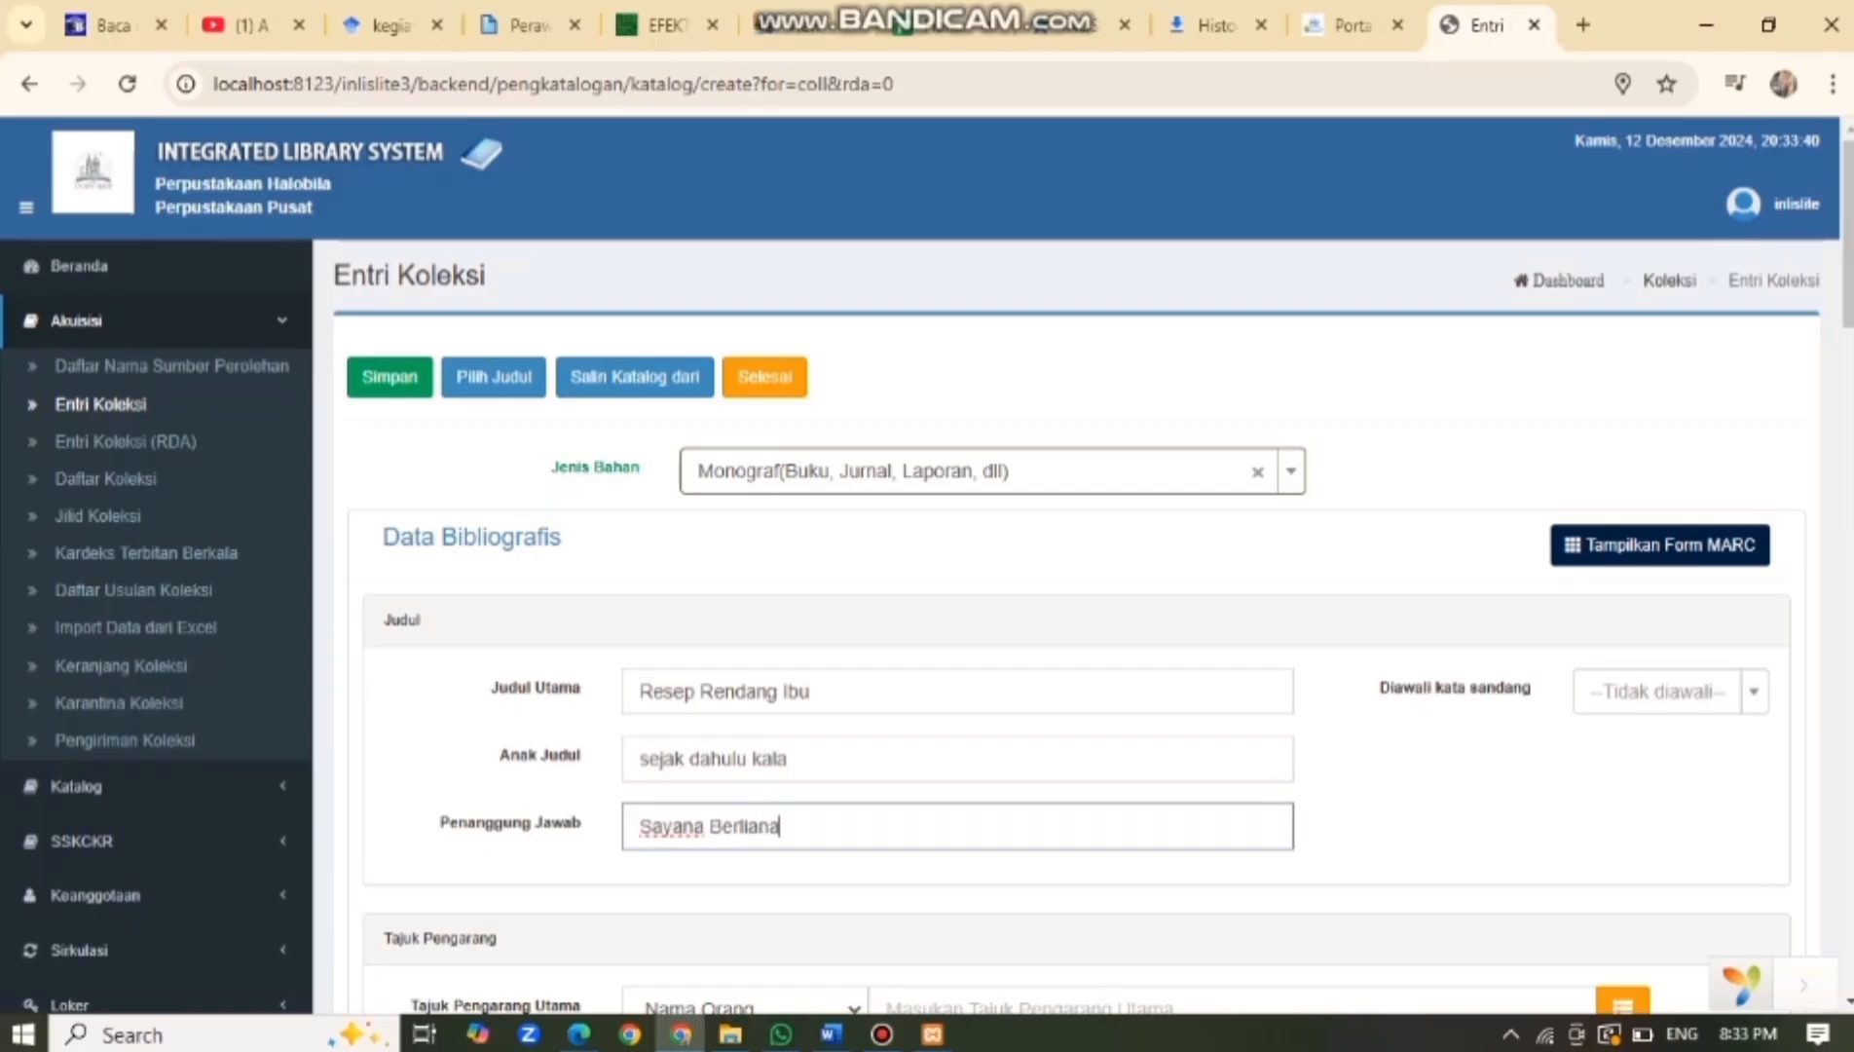
Enter the author's name as the main author heading.
scroll(1071, 585, "down", 3)
scroll(1071, 584, "down", 2)
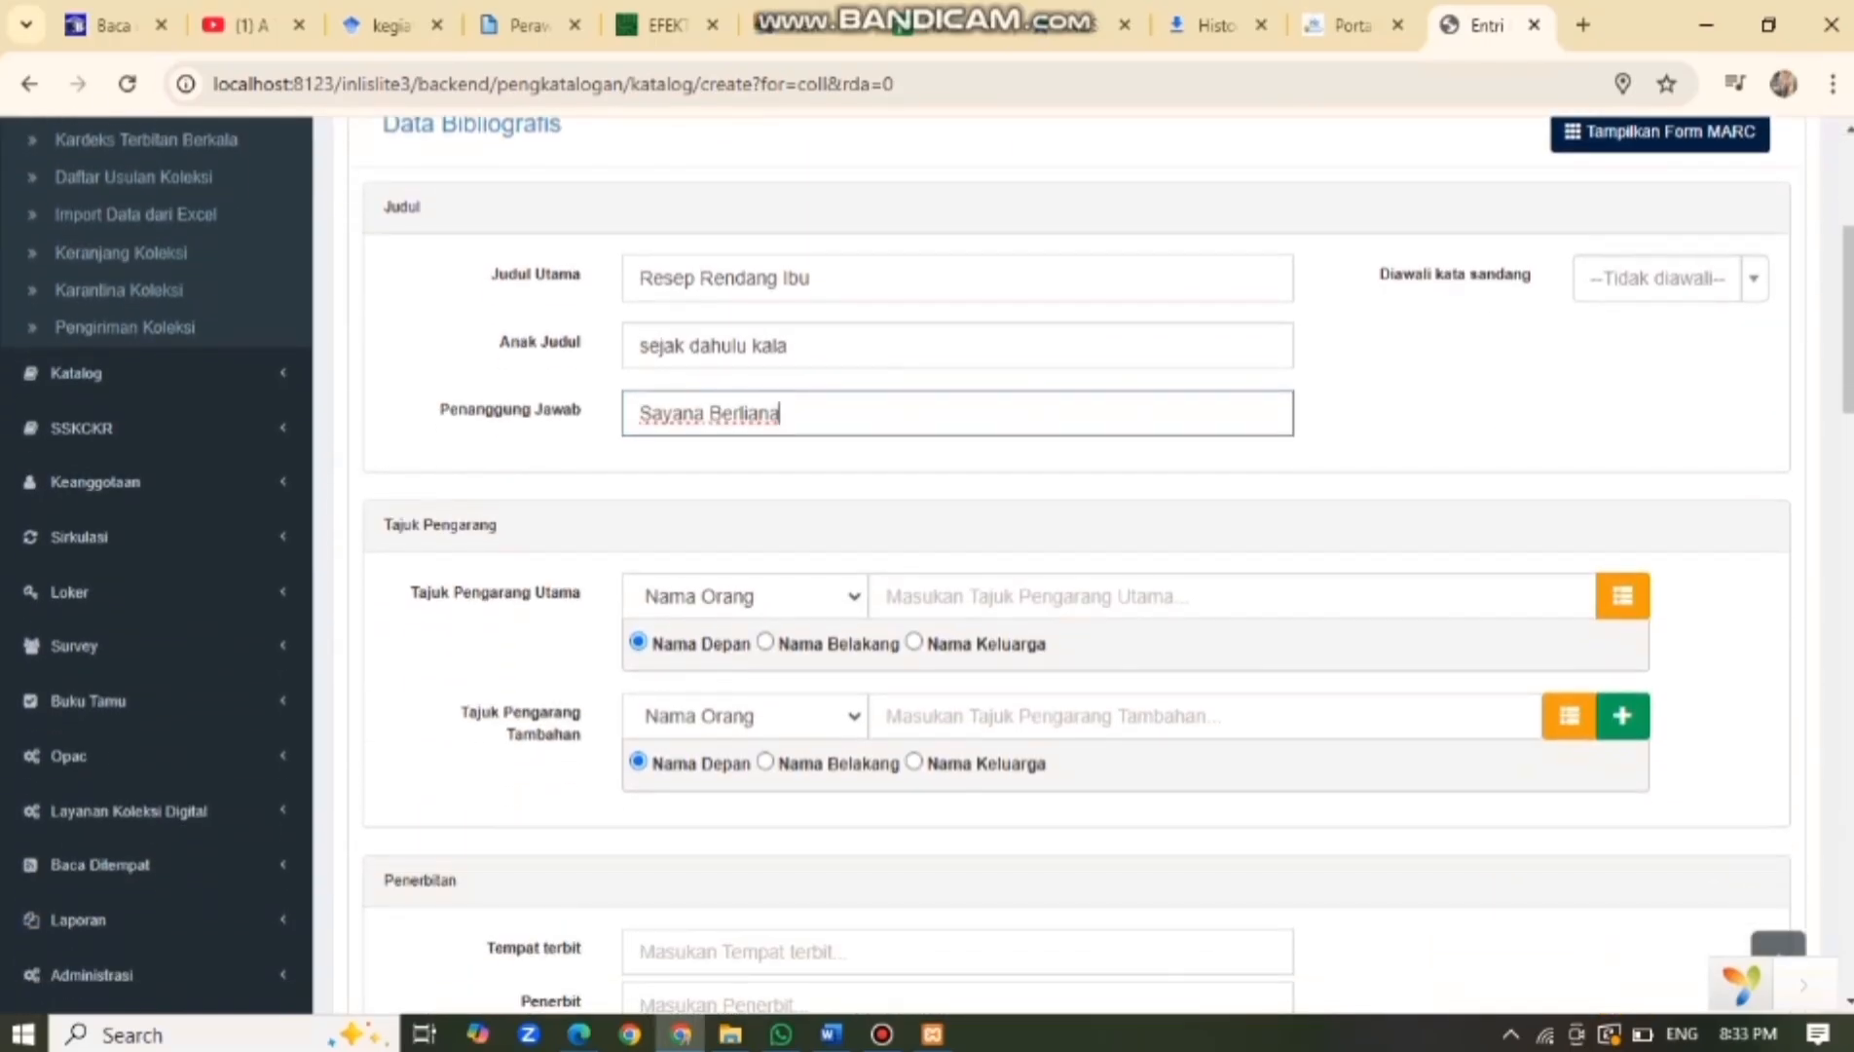
left_click(1032, 596)
type("S")
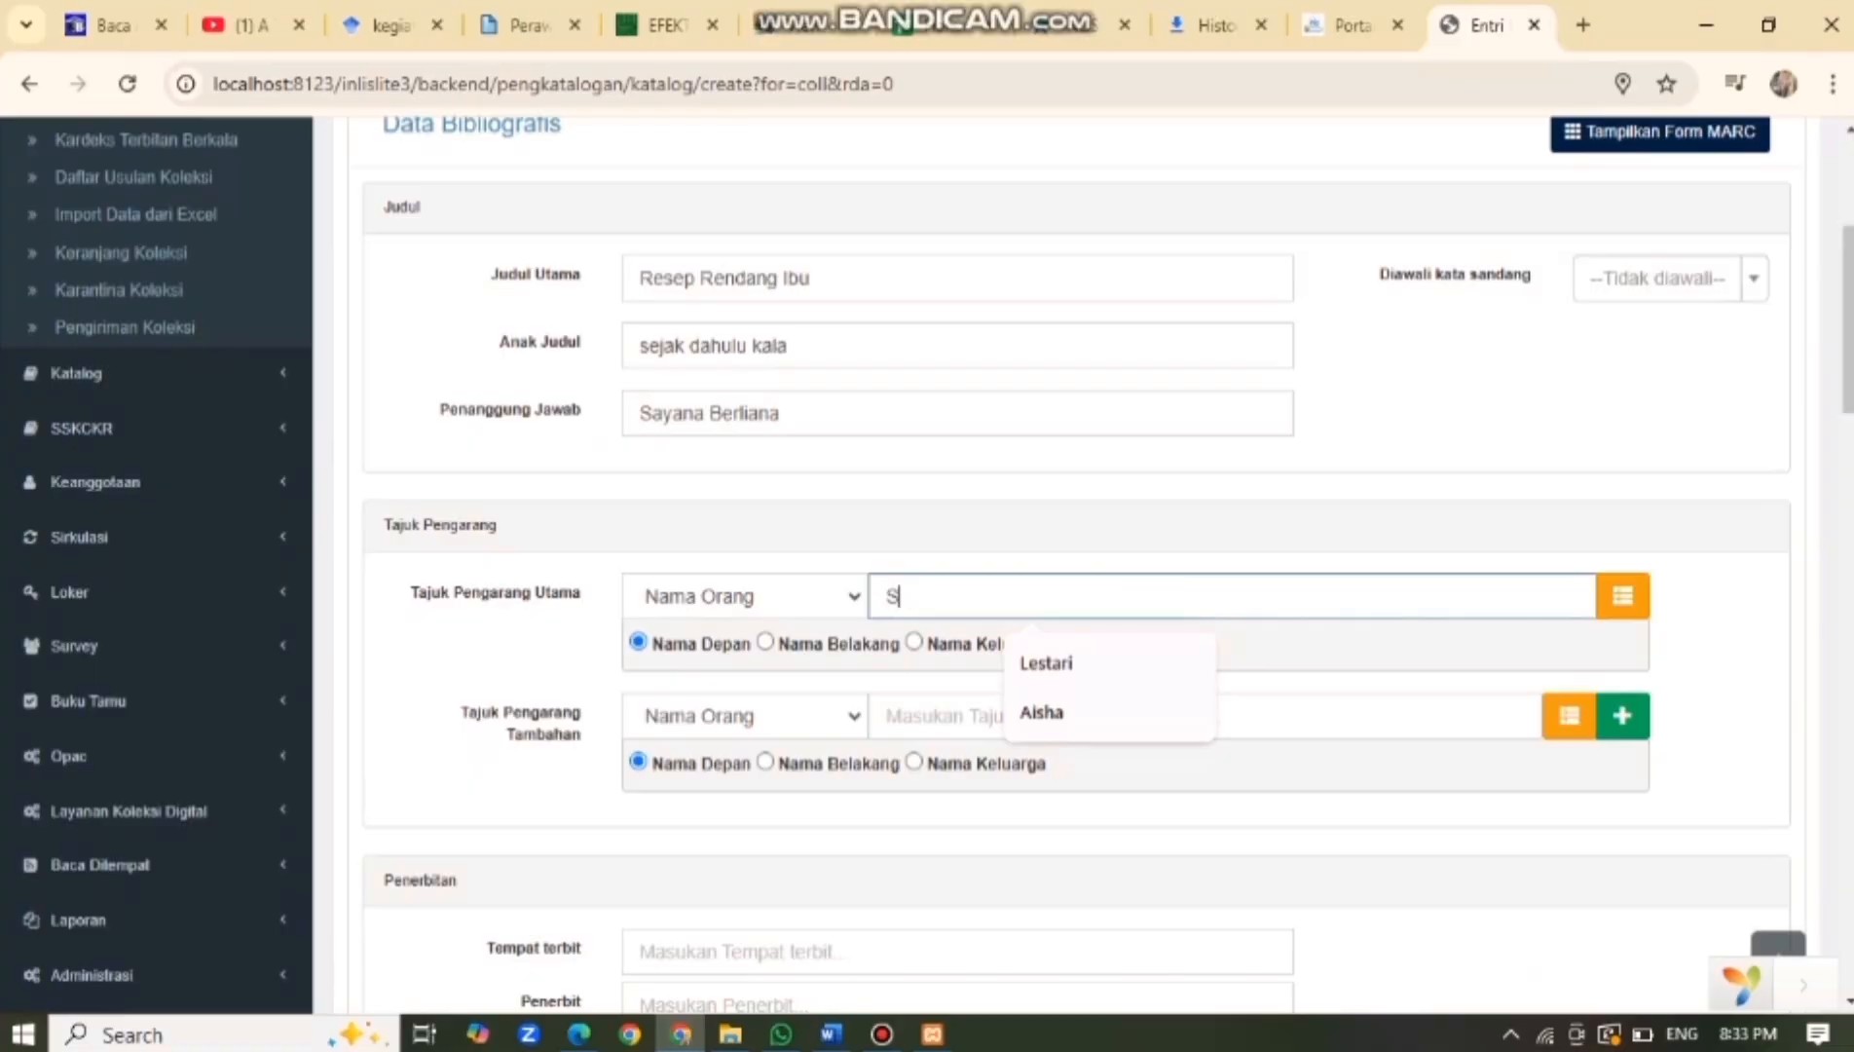
type("ayana")
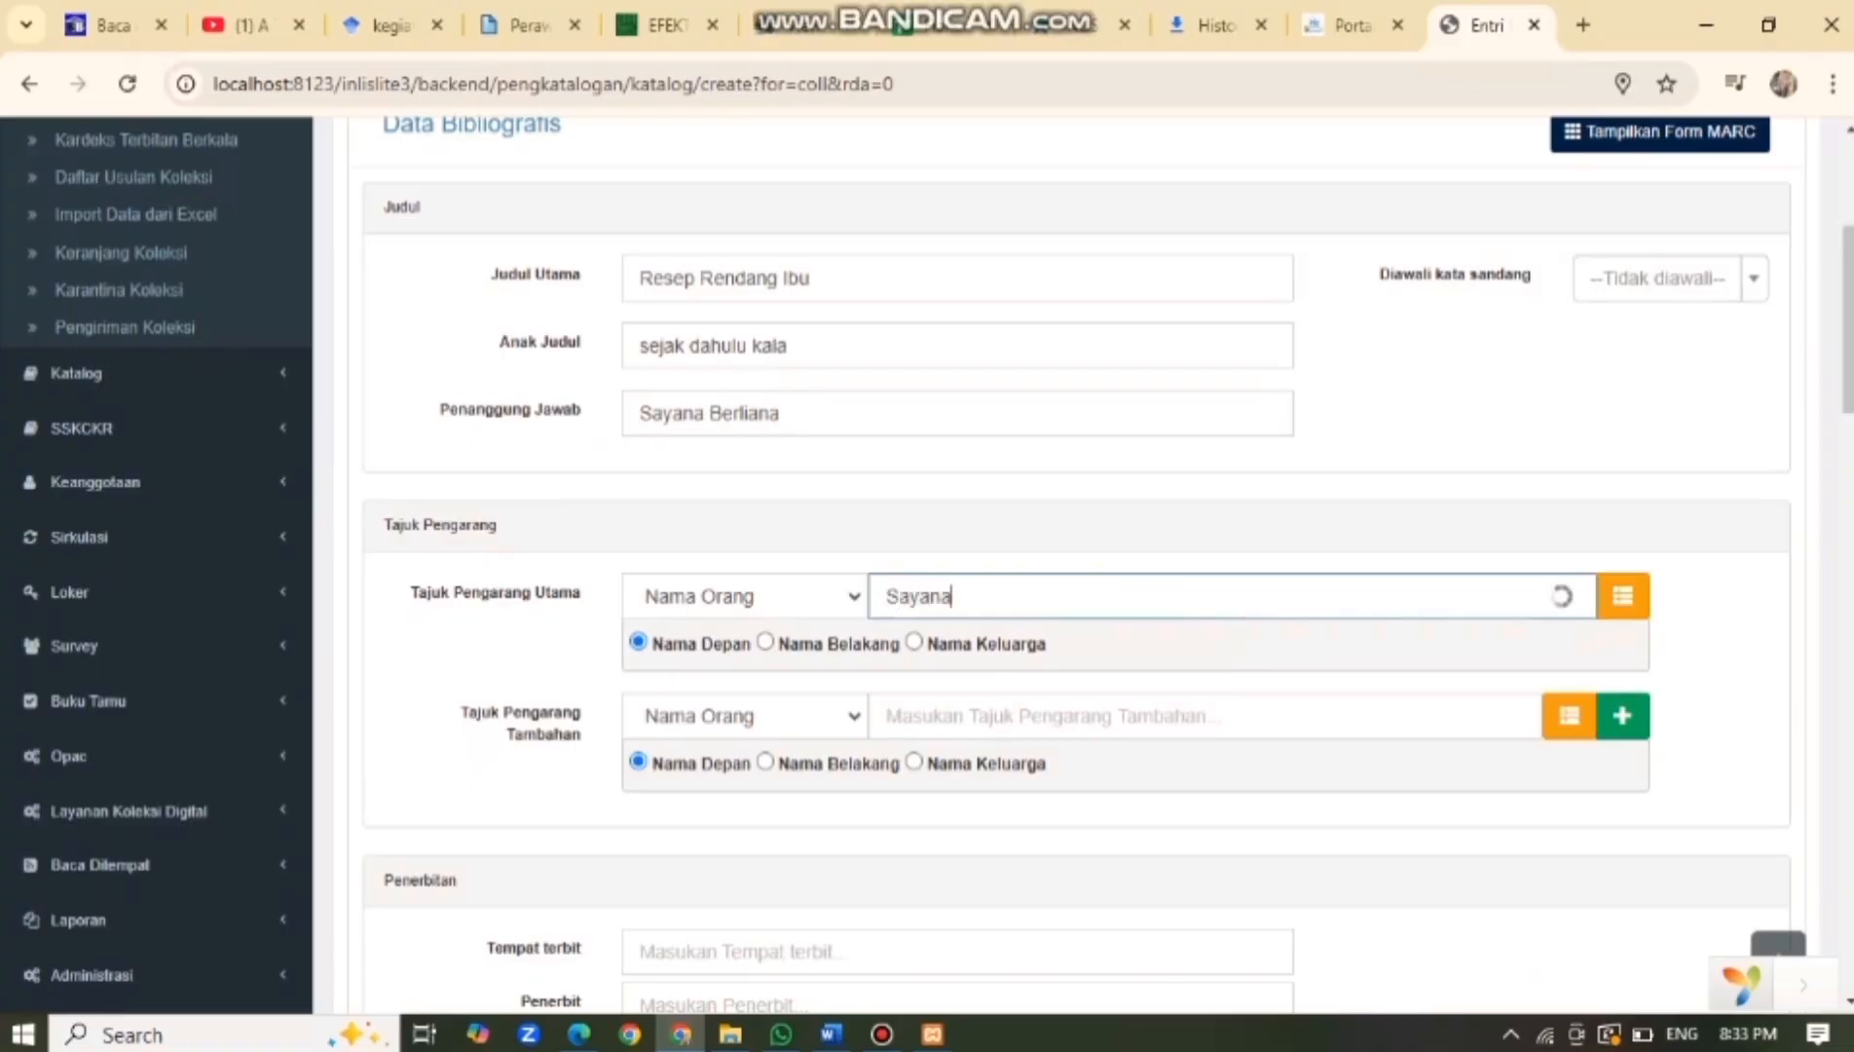
Enter publication place Jakarta, publisher Hirosi, and year 2023.
scroll(1071, 584, "down", 2)
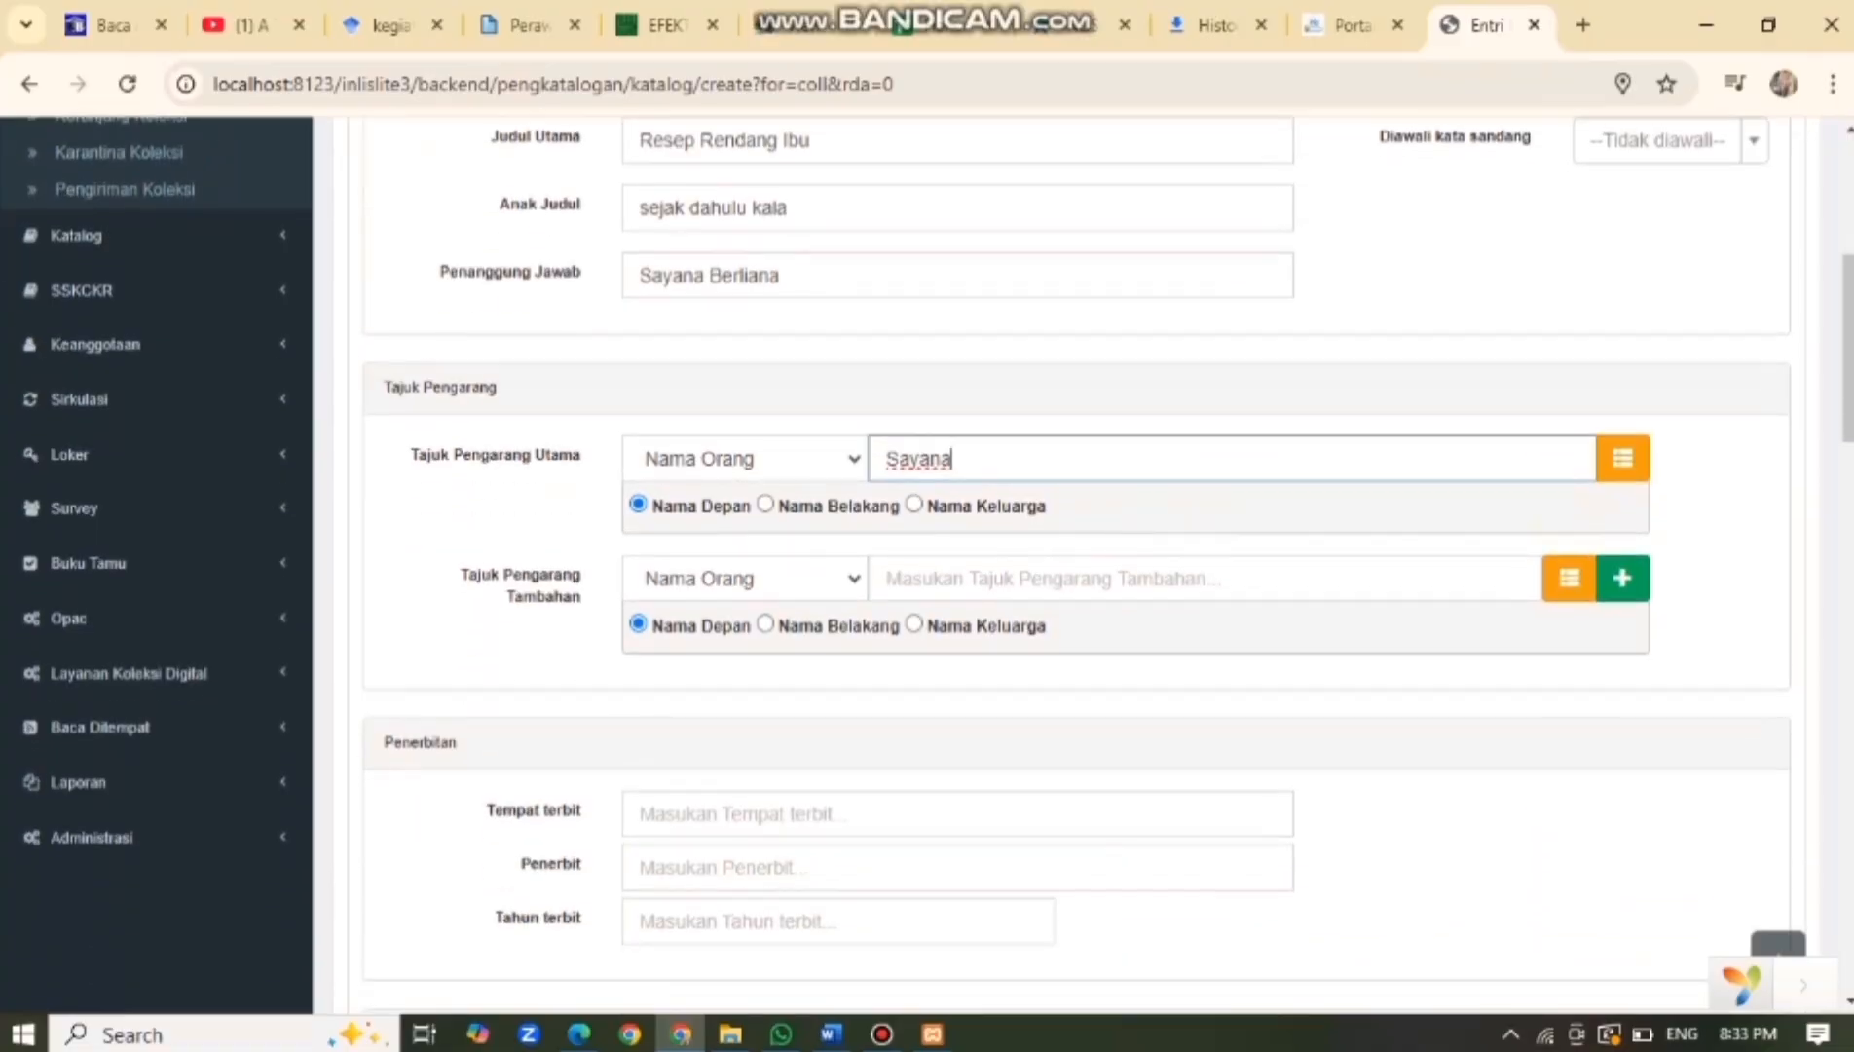
scroll(1071, 584, "down", 2)
left_click(787, 675)
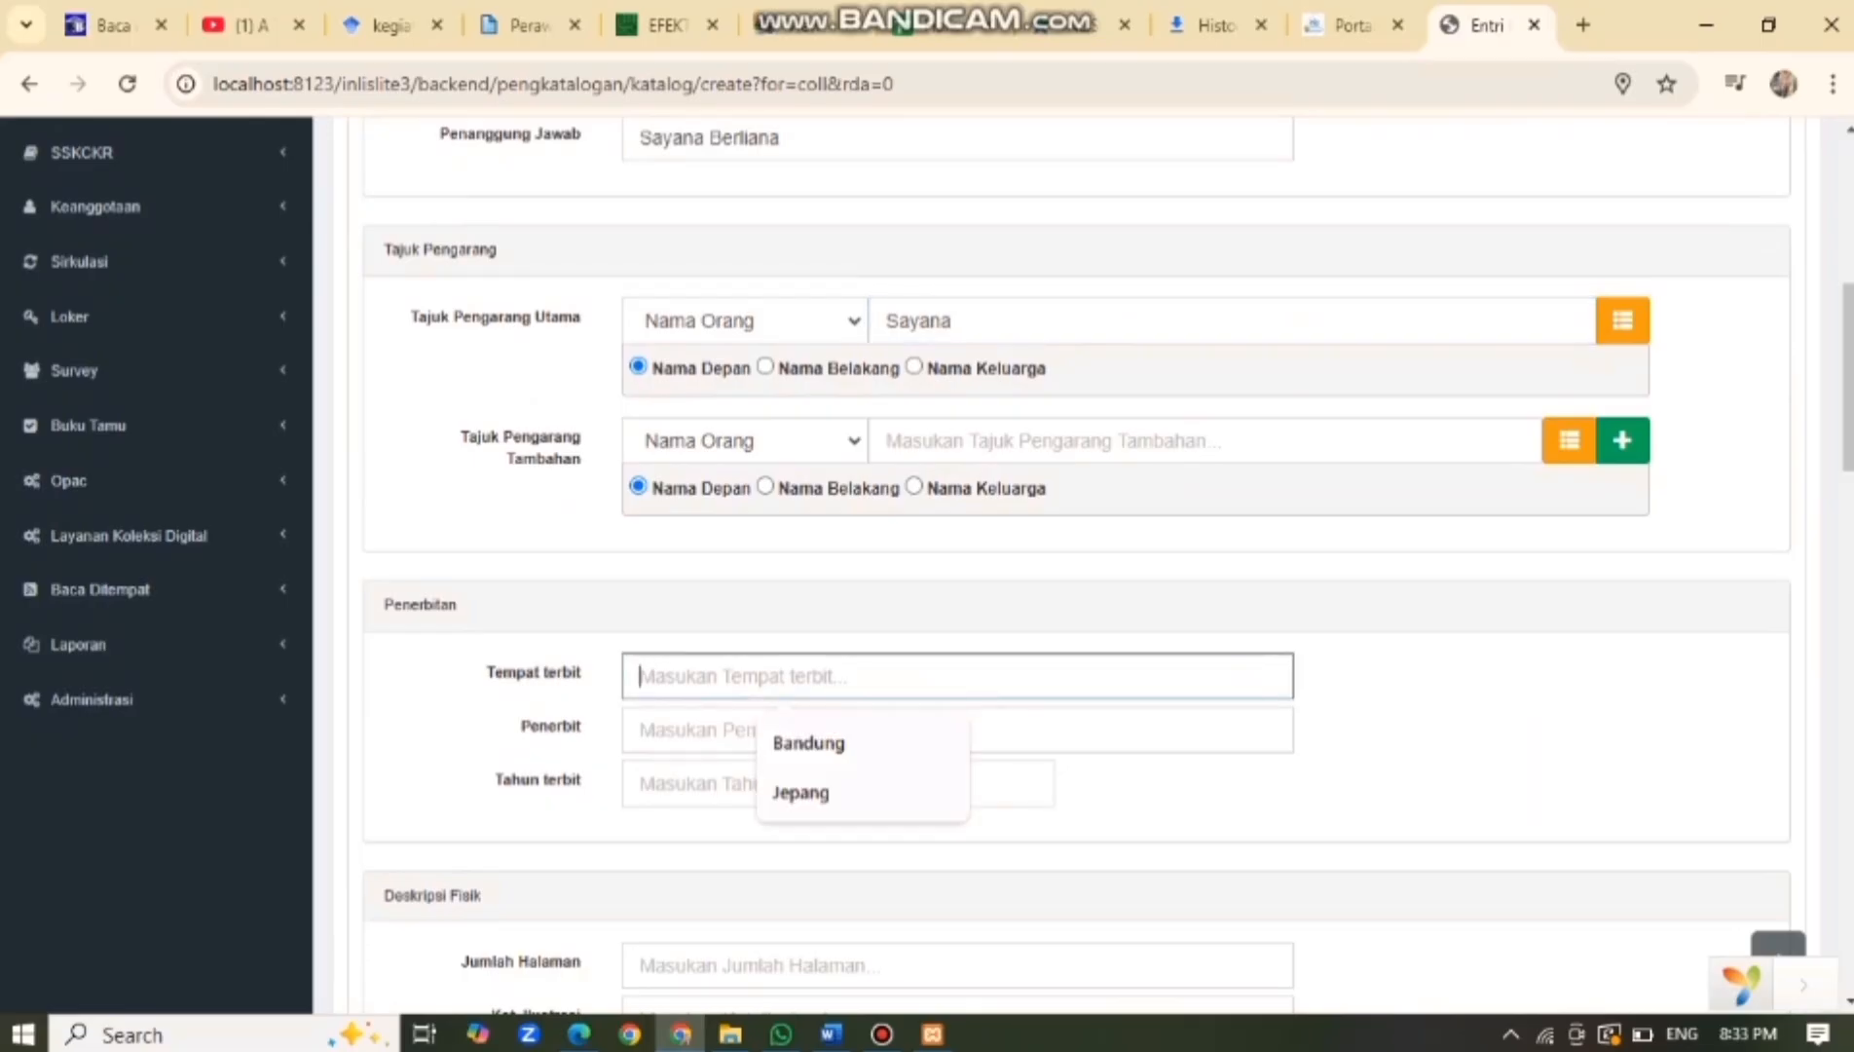
type("Jakarta")
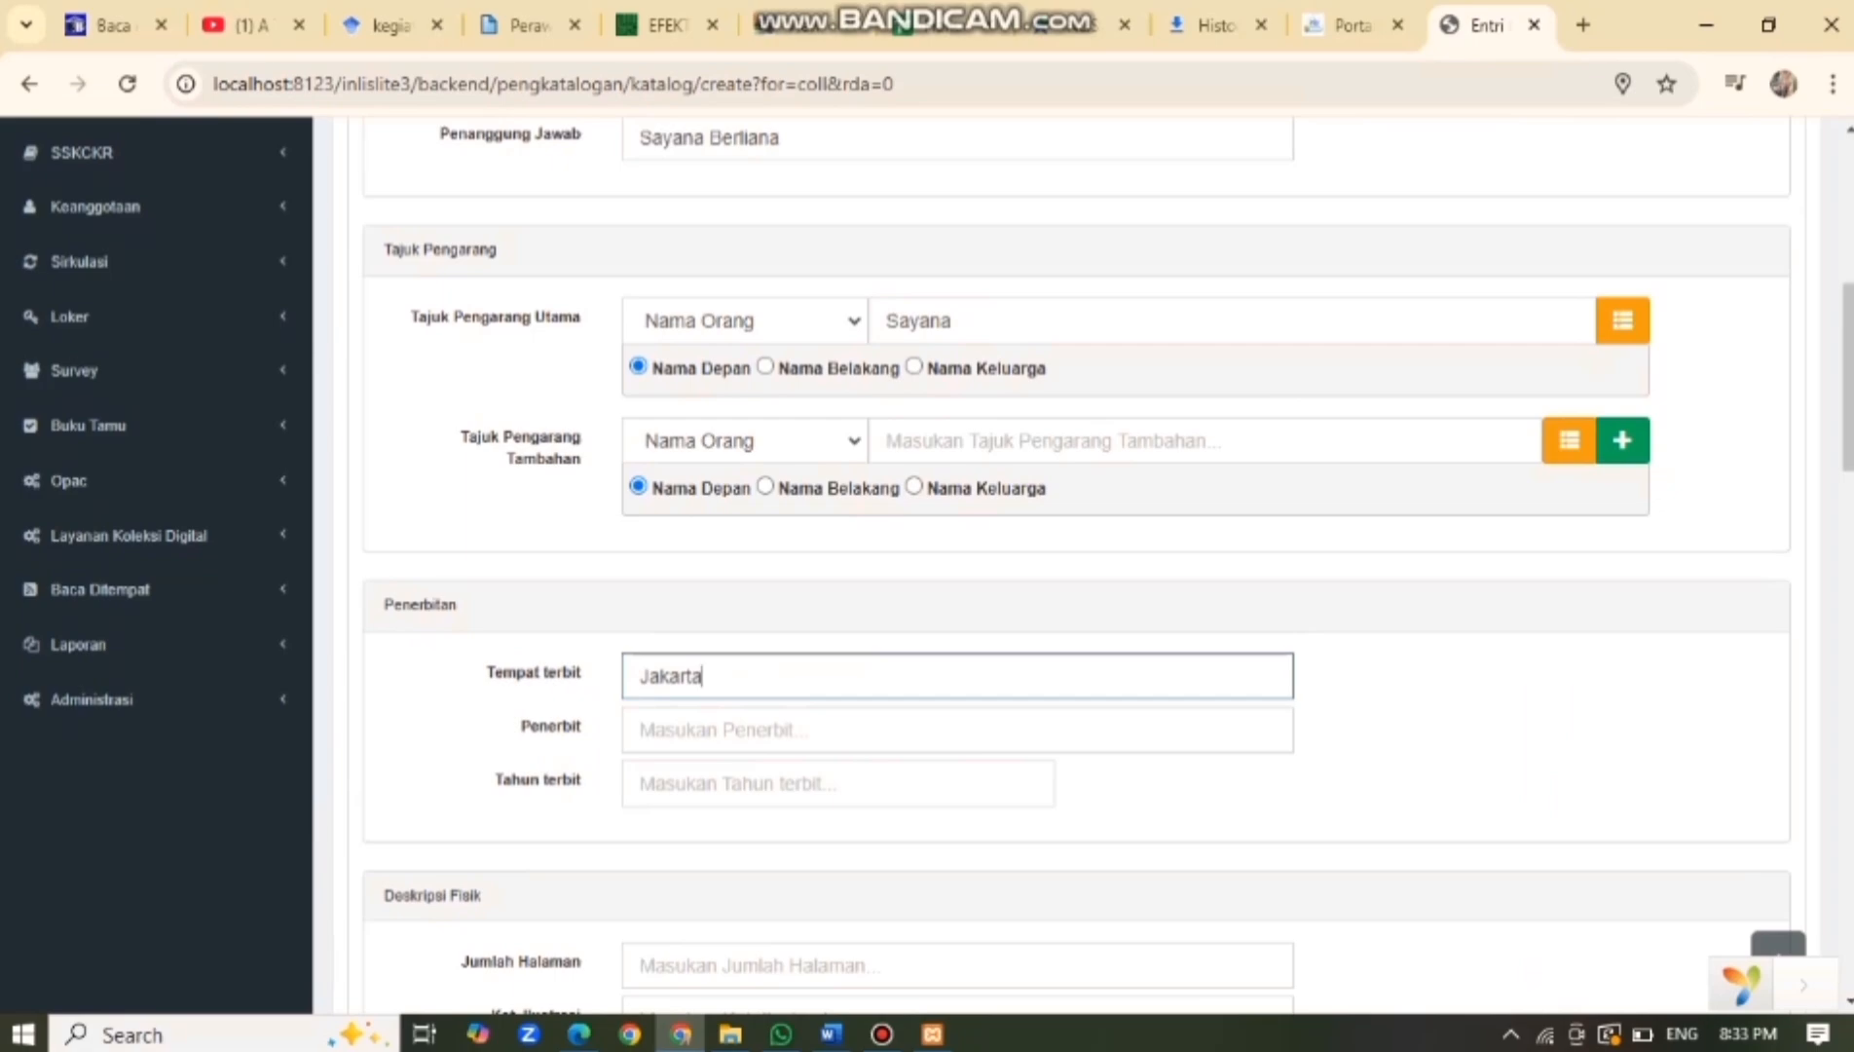
left_click(639, 730)
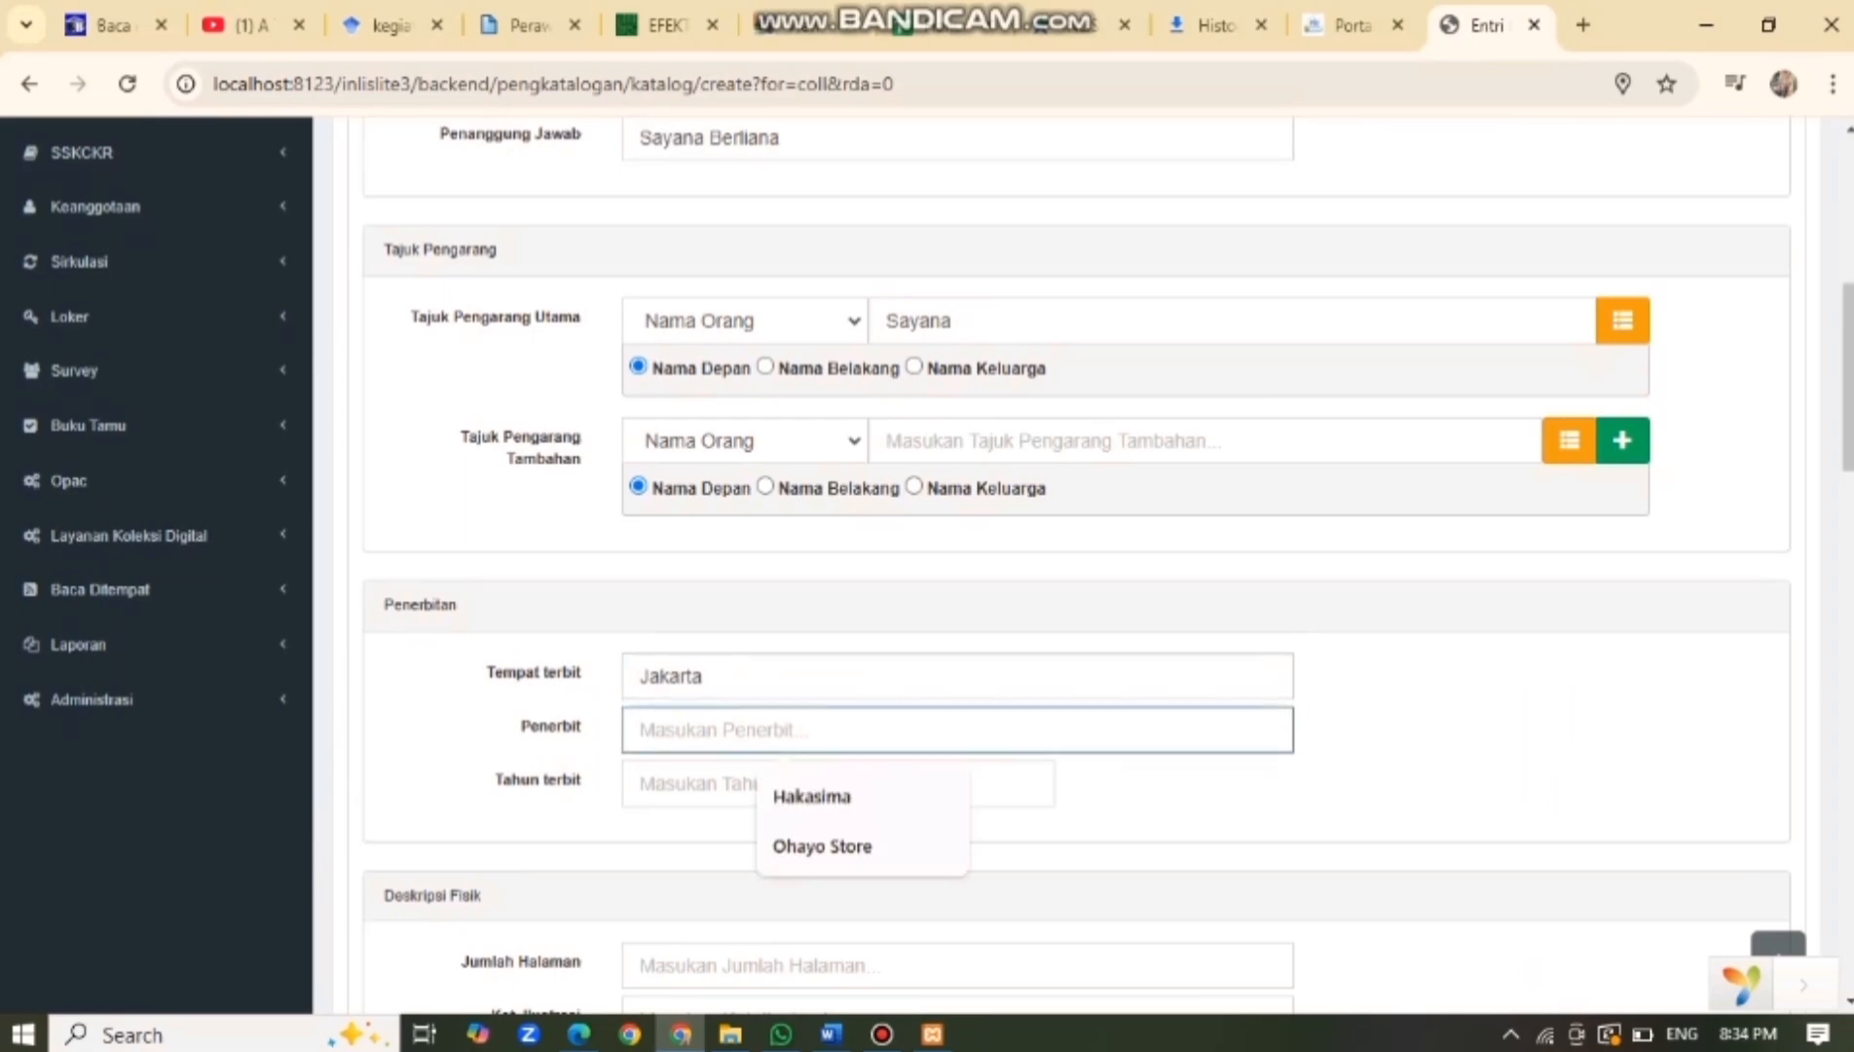
type("Hirosi")
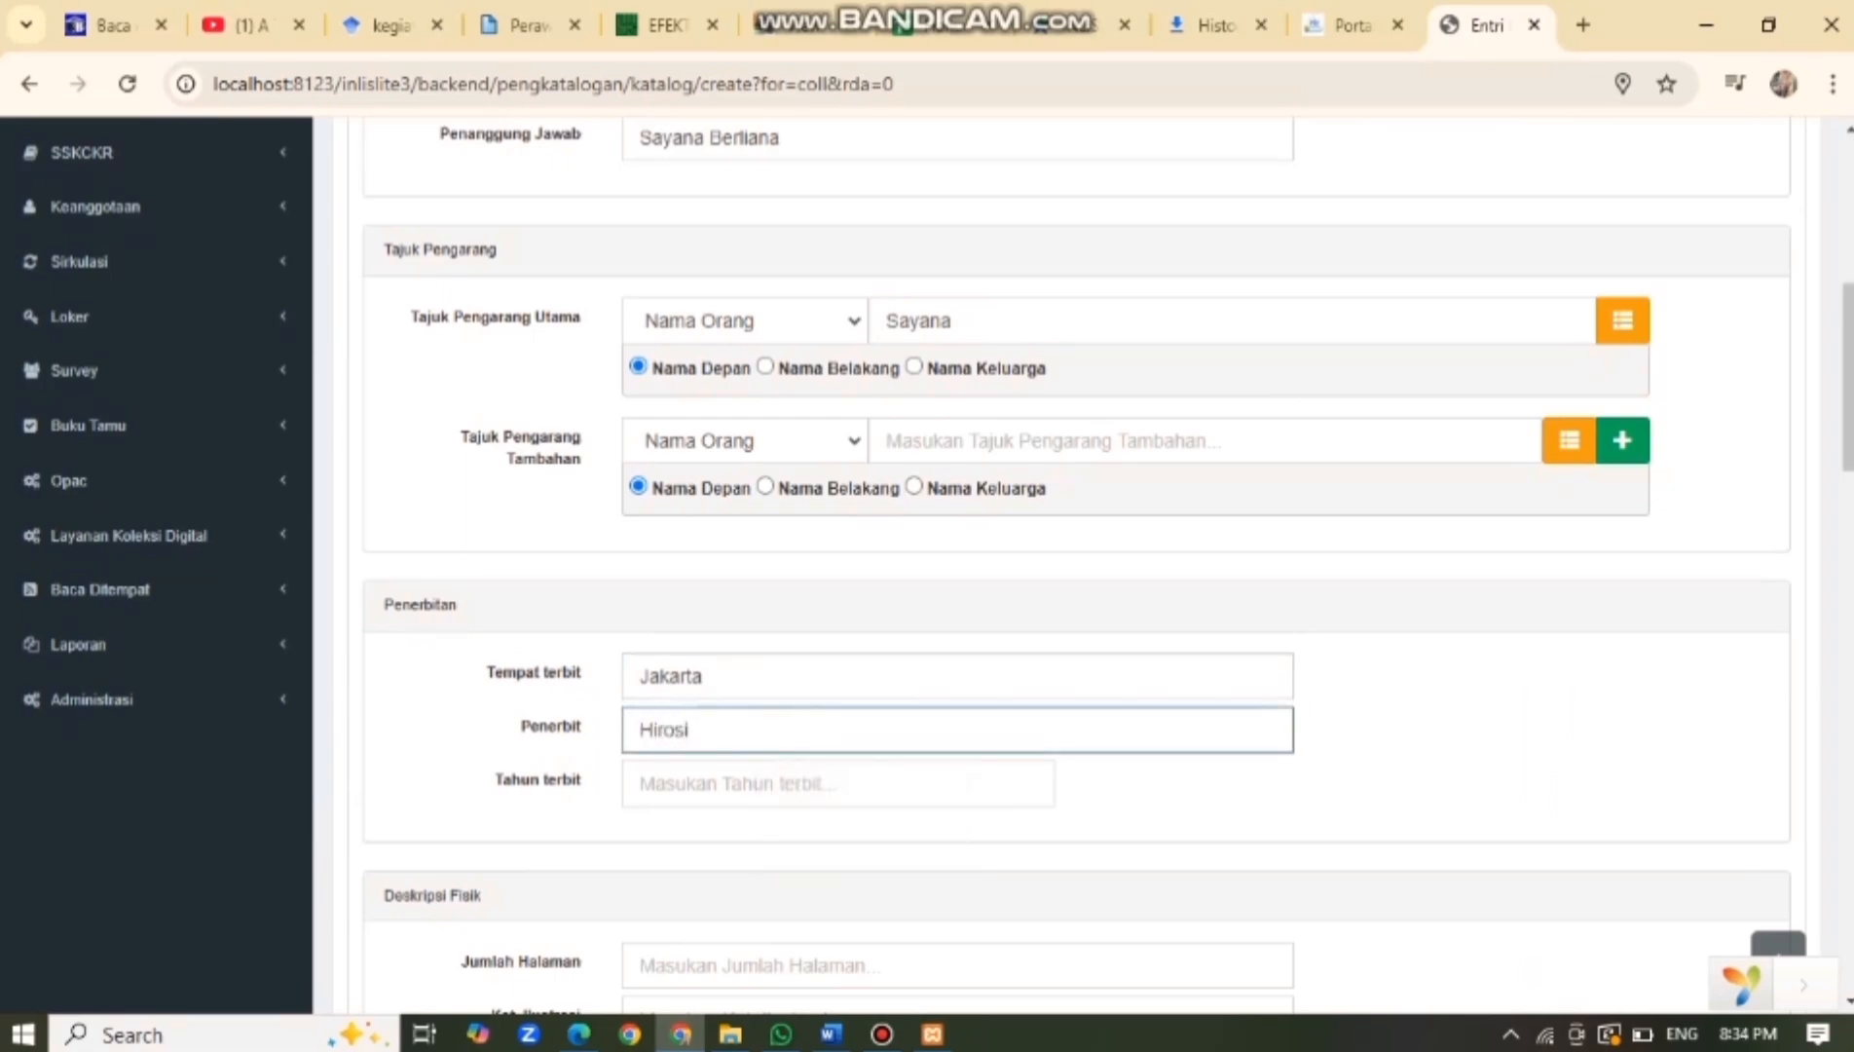
left_click(681, 783)
type("2023")
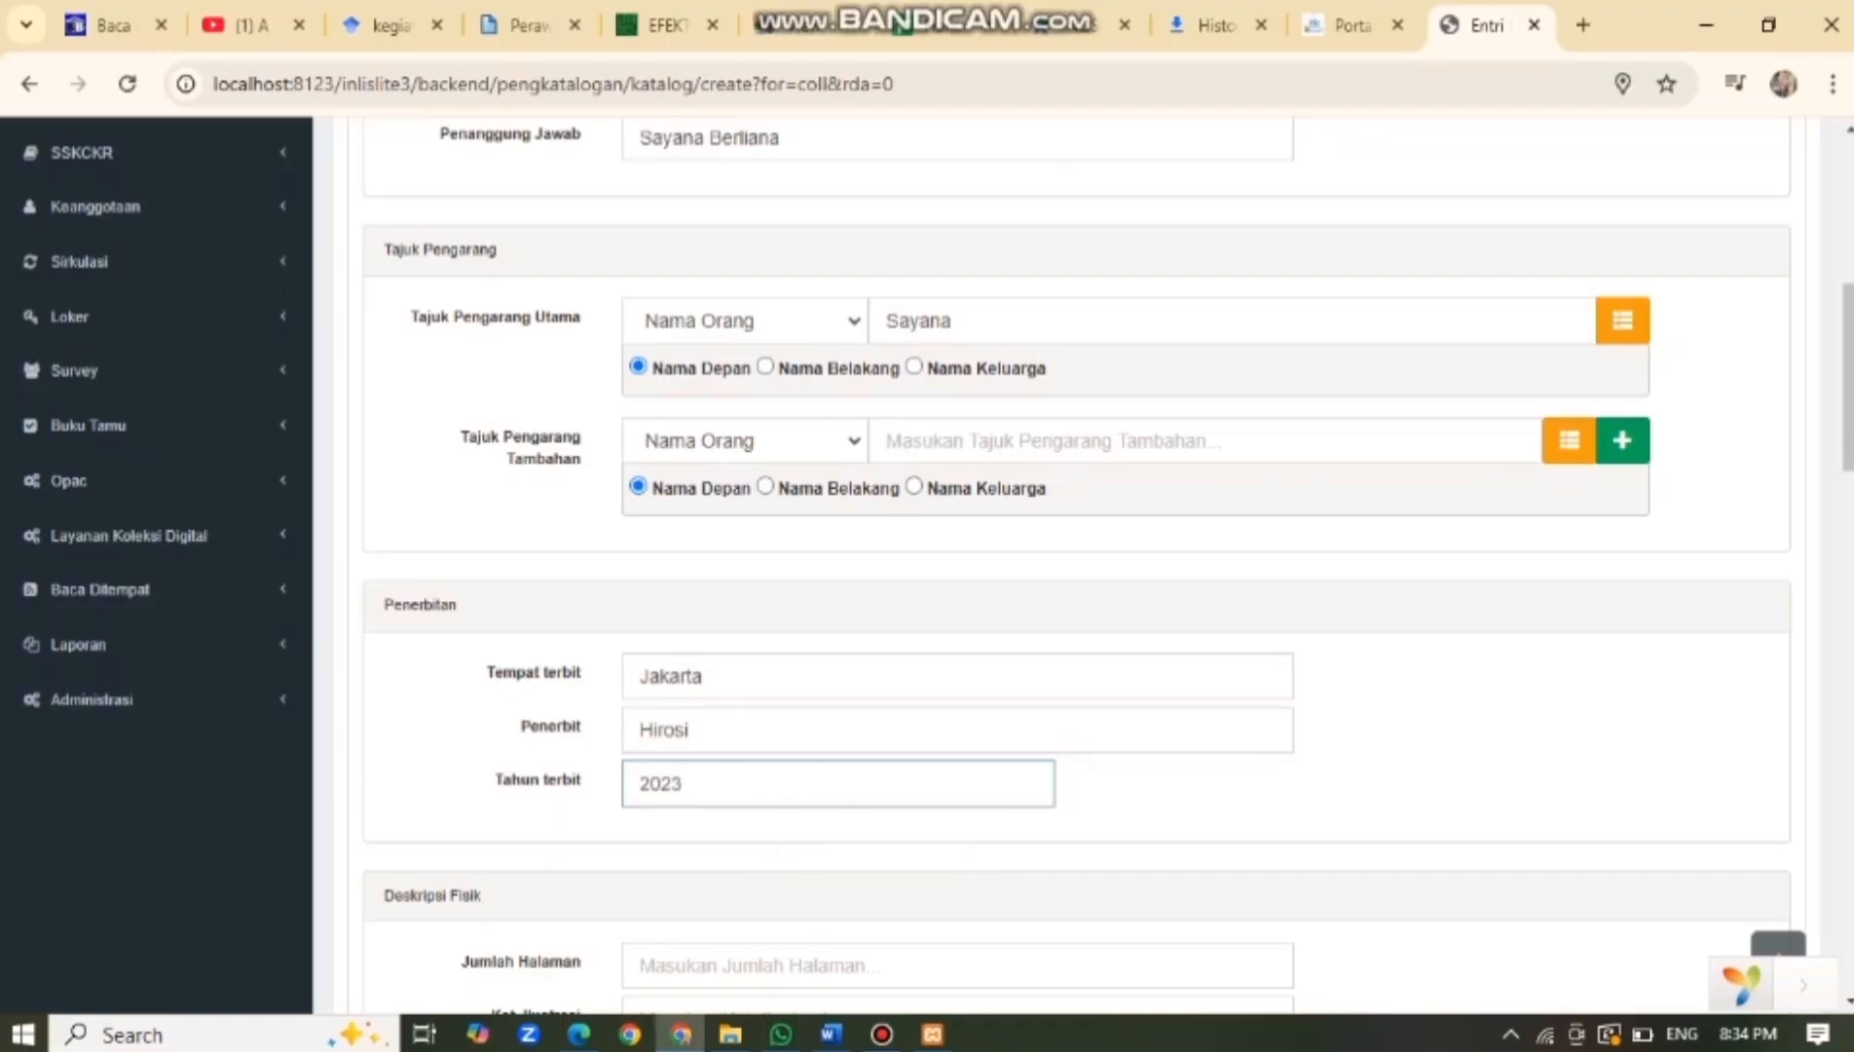
scroll(1071, 564, "down", 3)
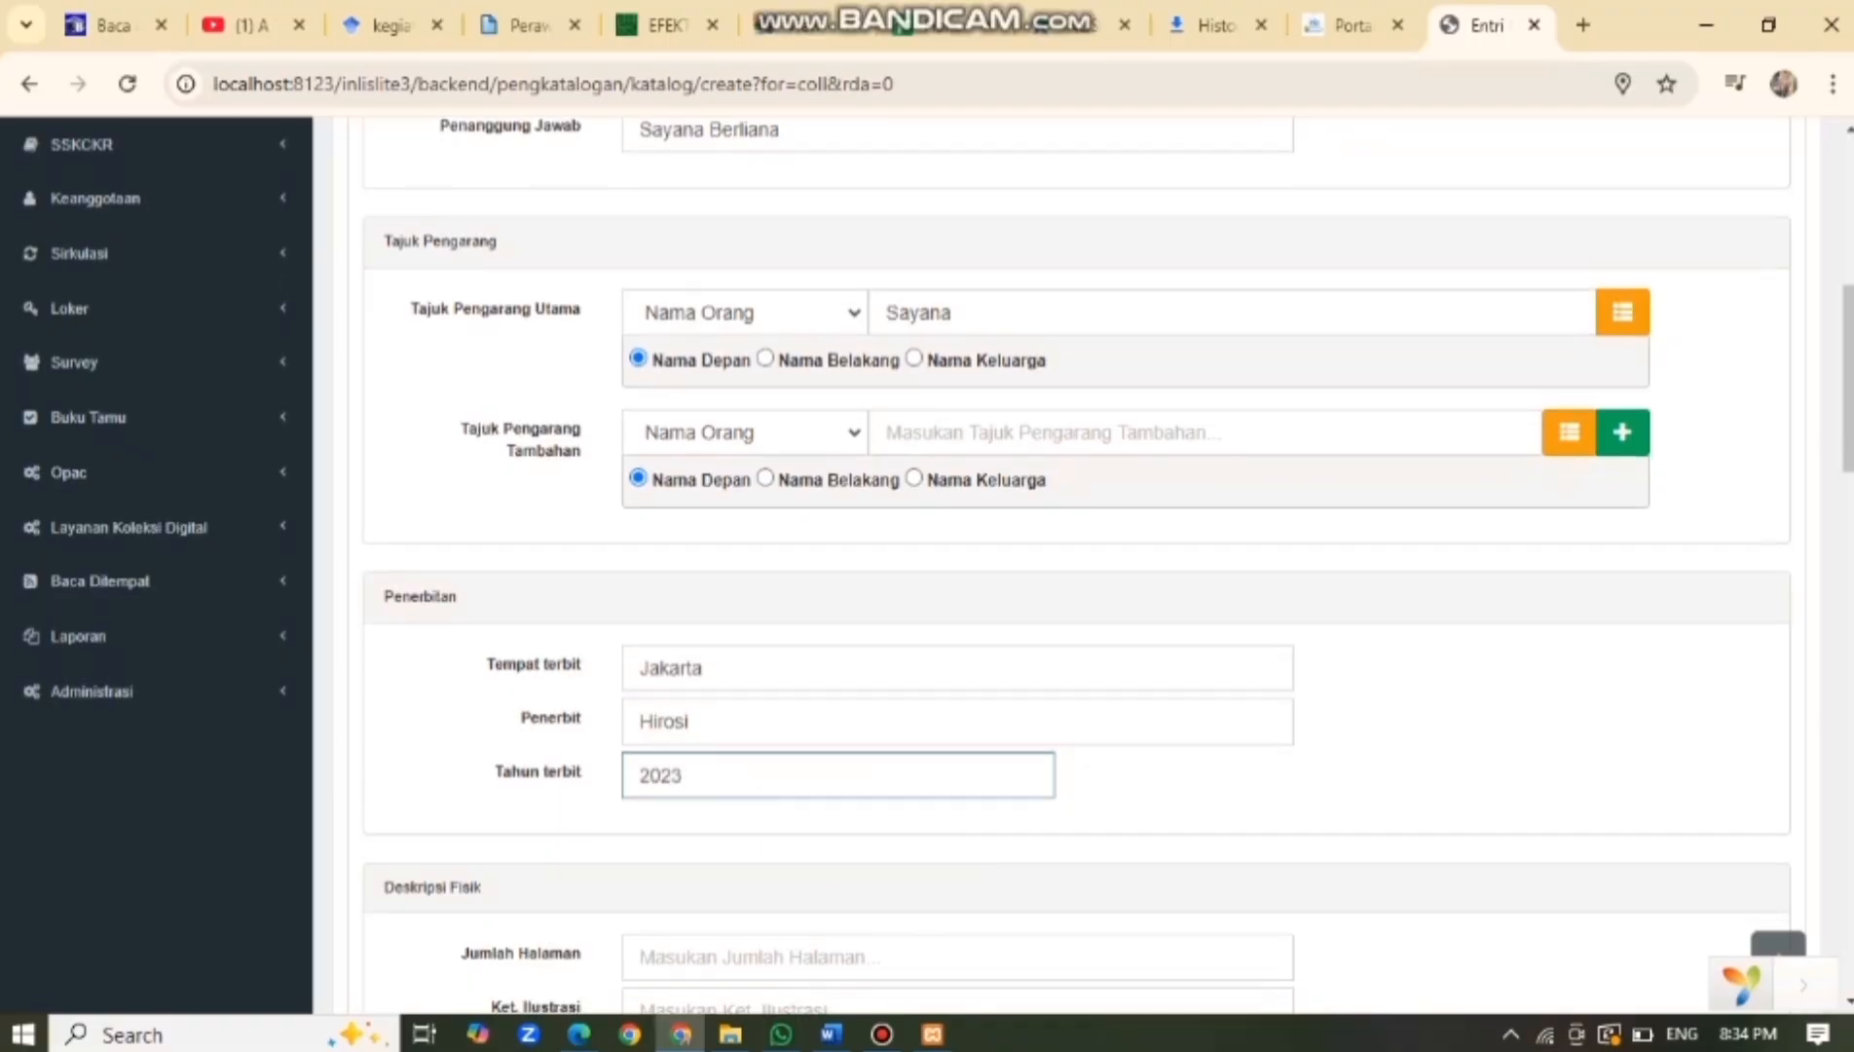
Enter 98 pages and the illustration note 'ilust'.
left_click(787, 689)
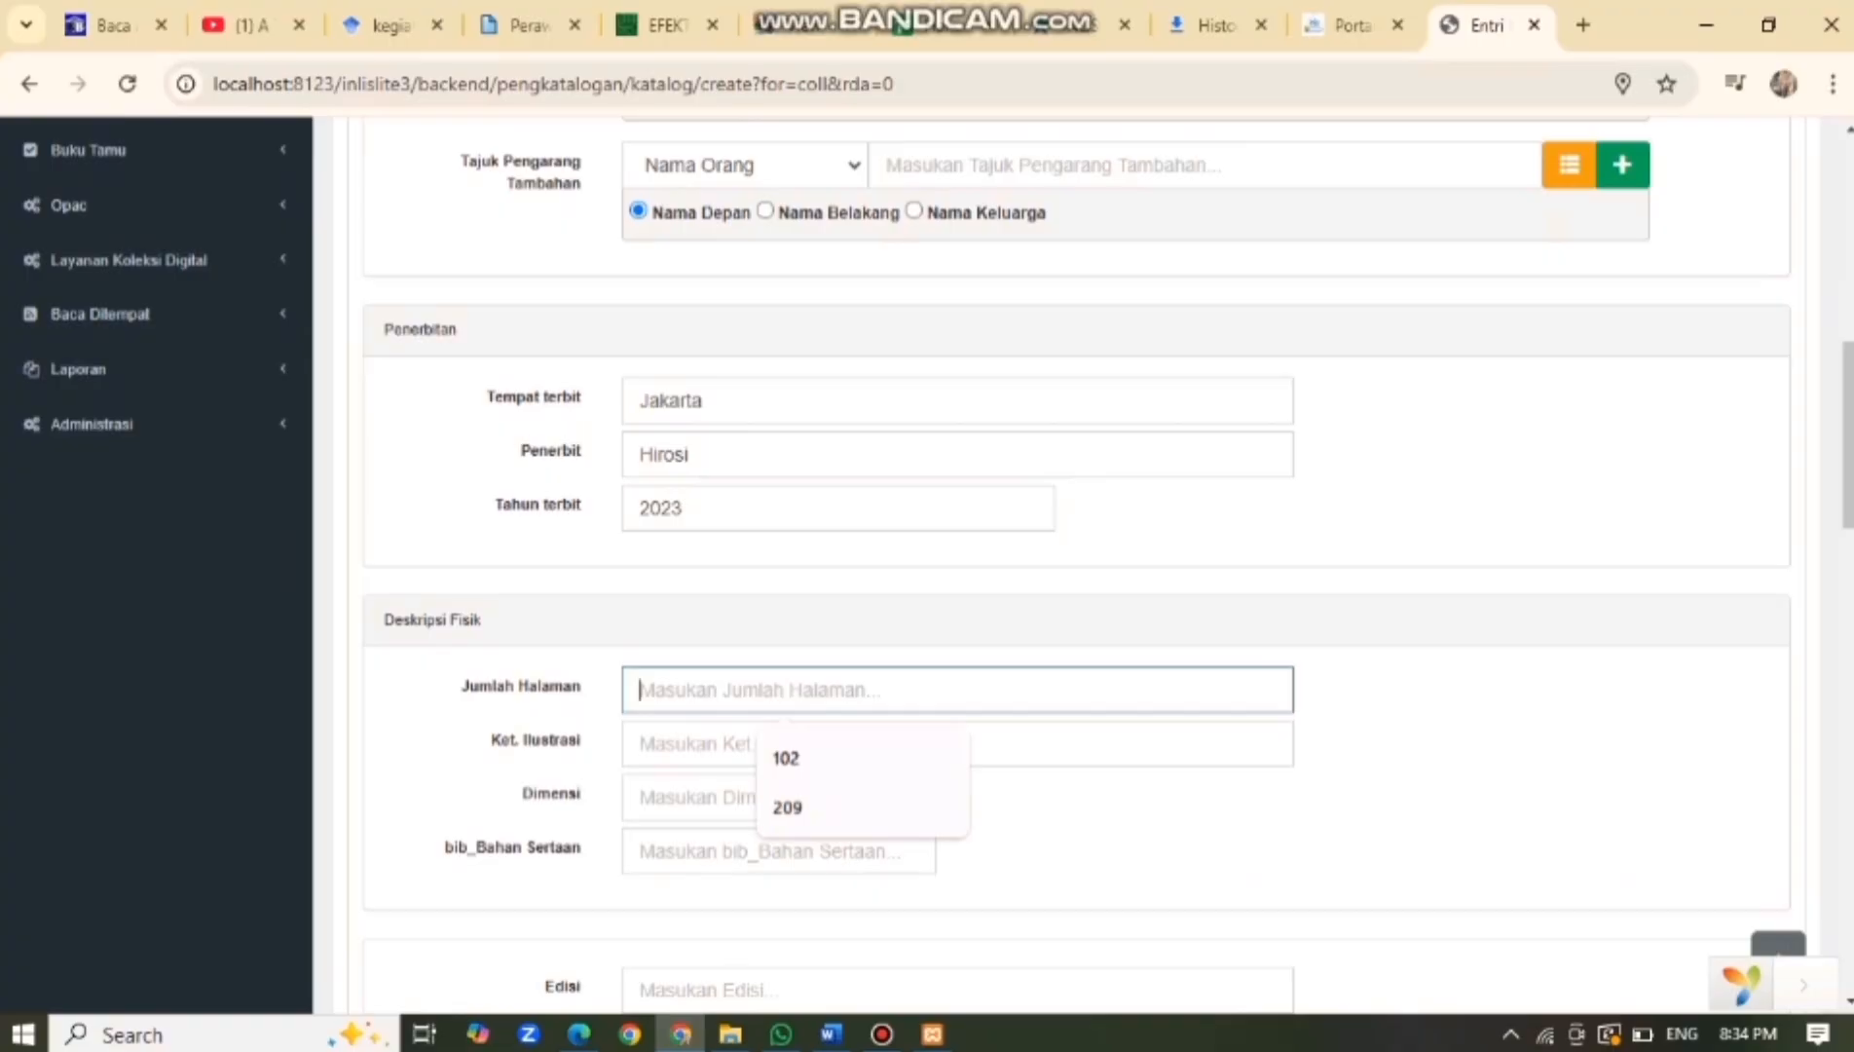
type("98")
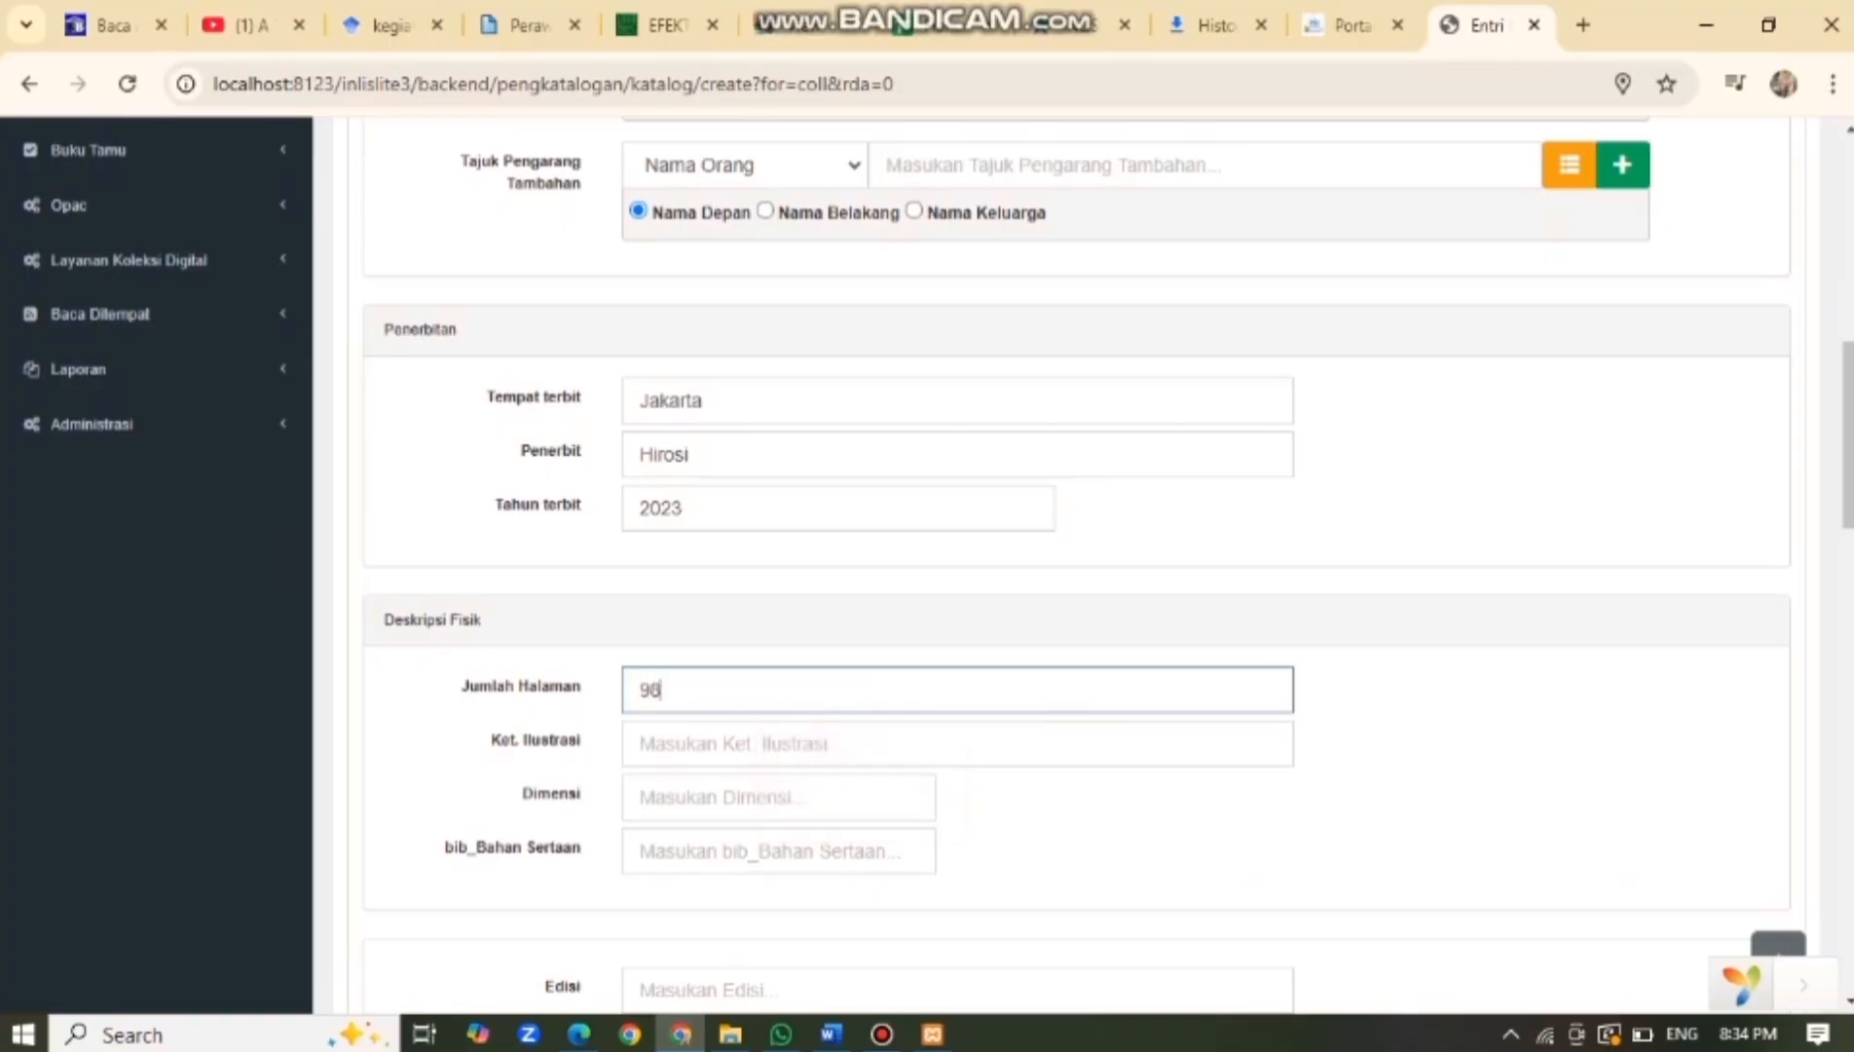
left_click(778, 743)
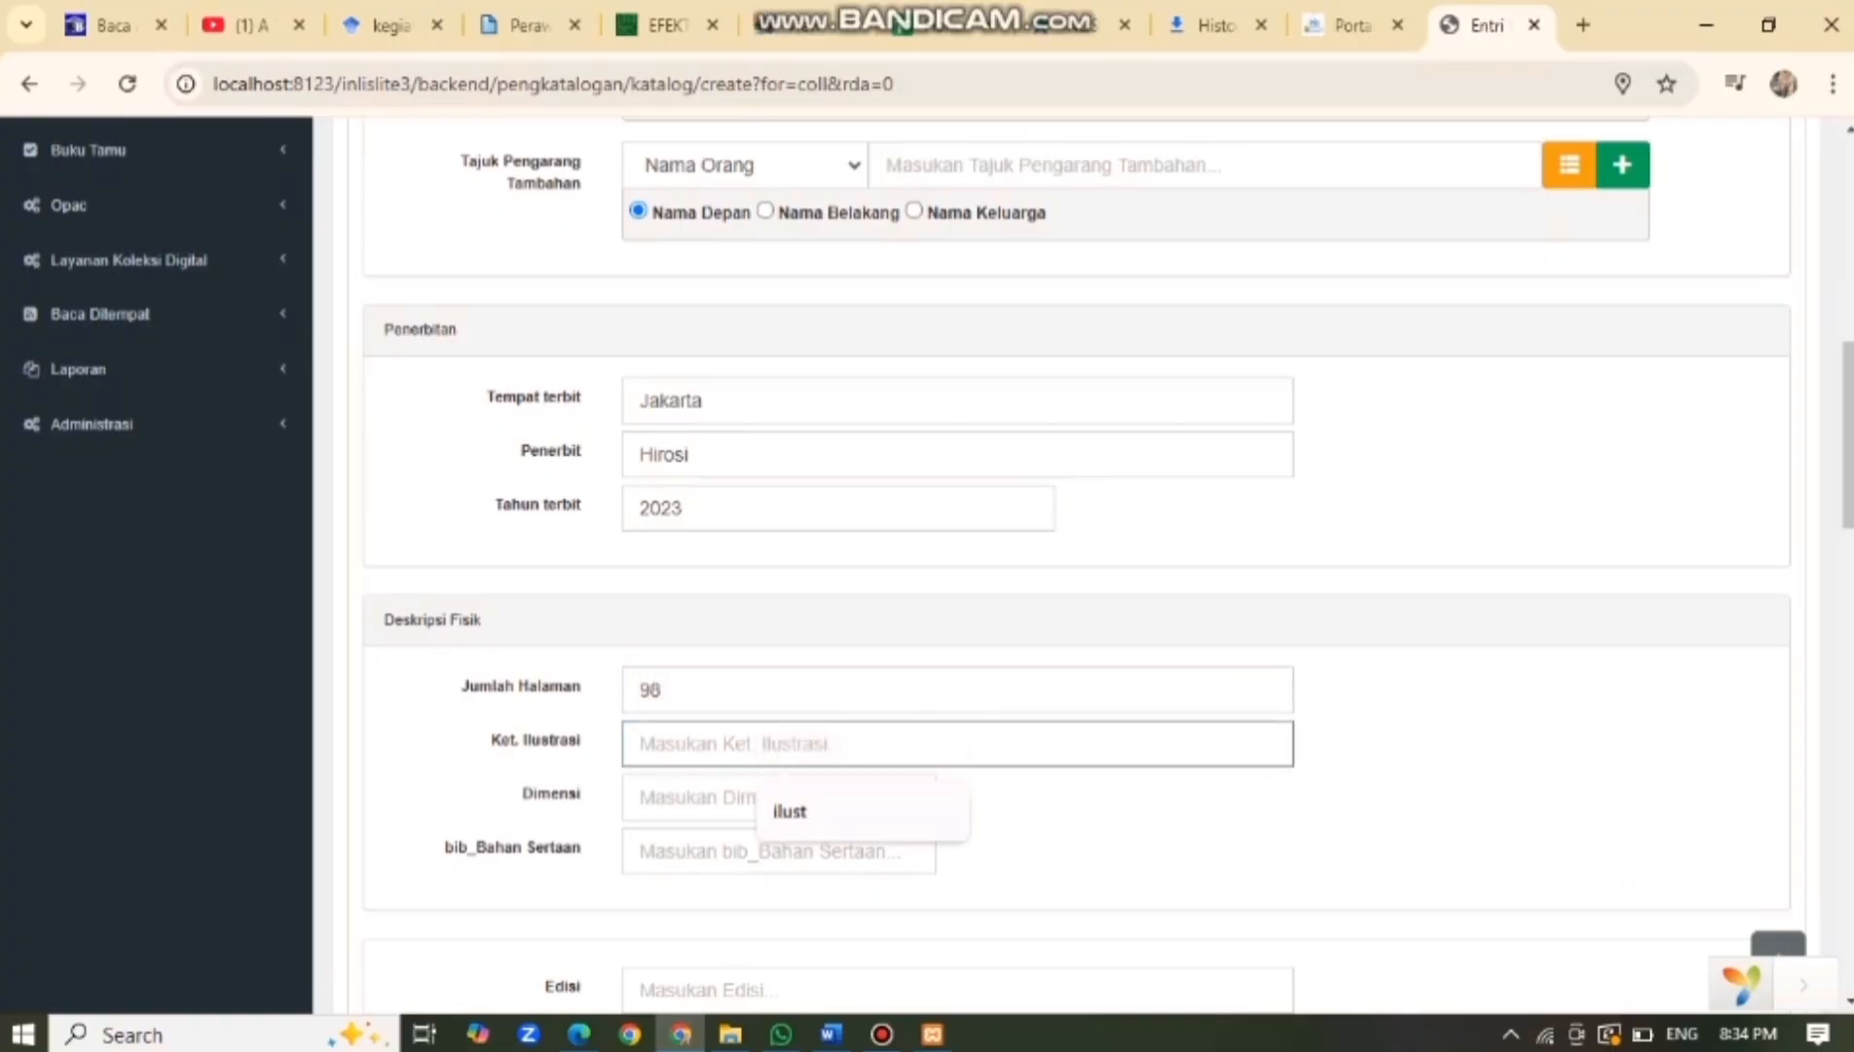
left_click(809, 811)
scroll(808, 811, "down", 1)
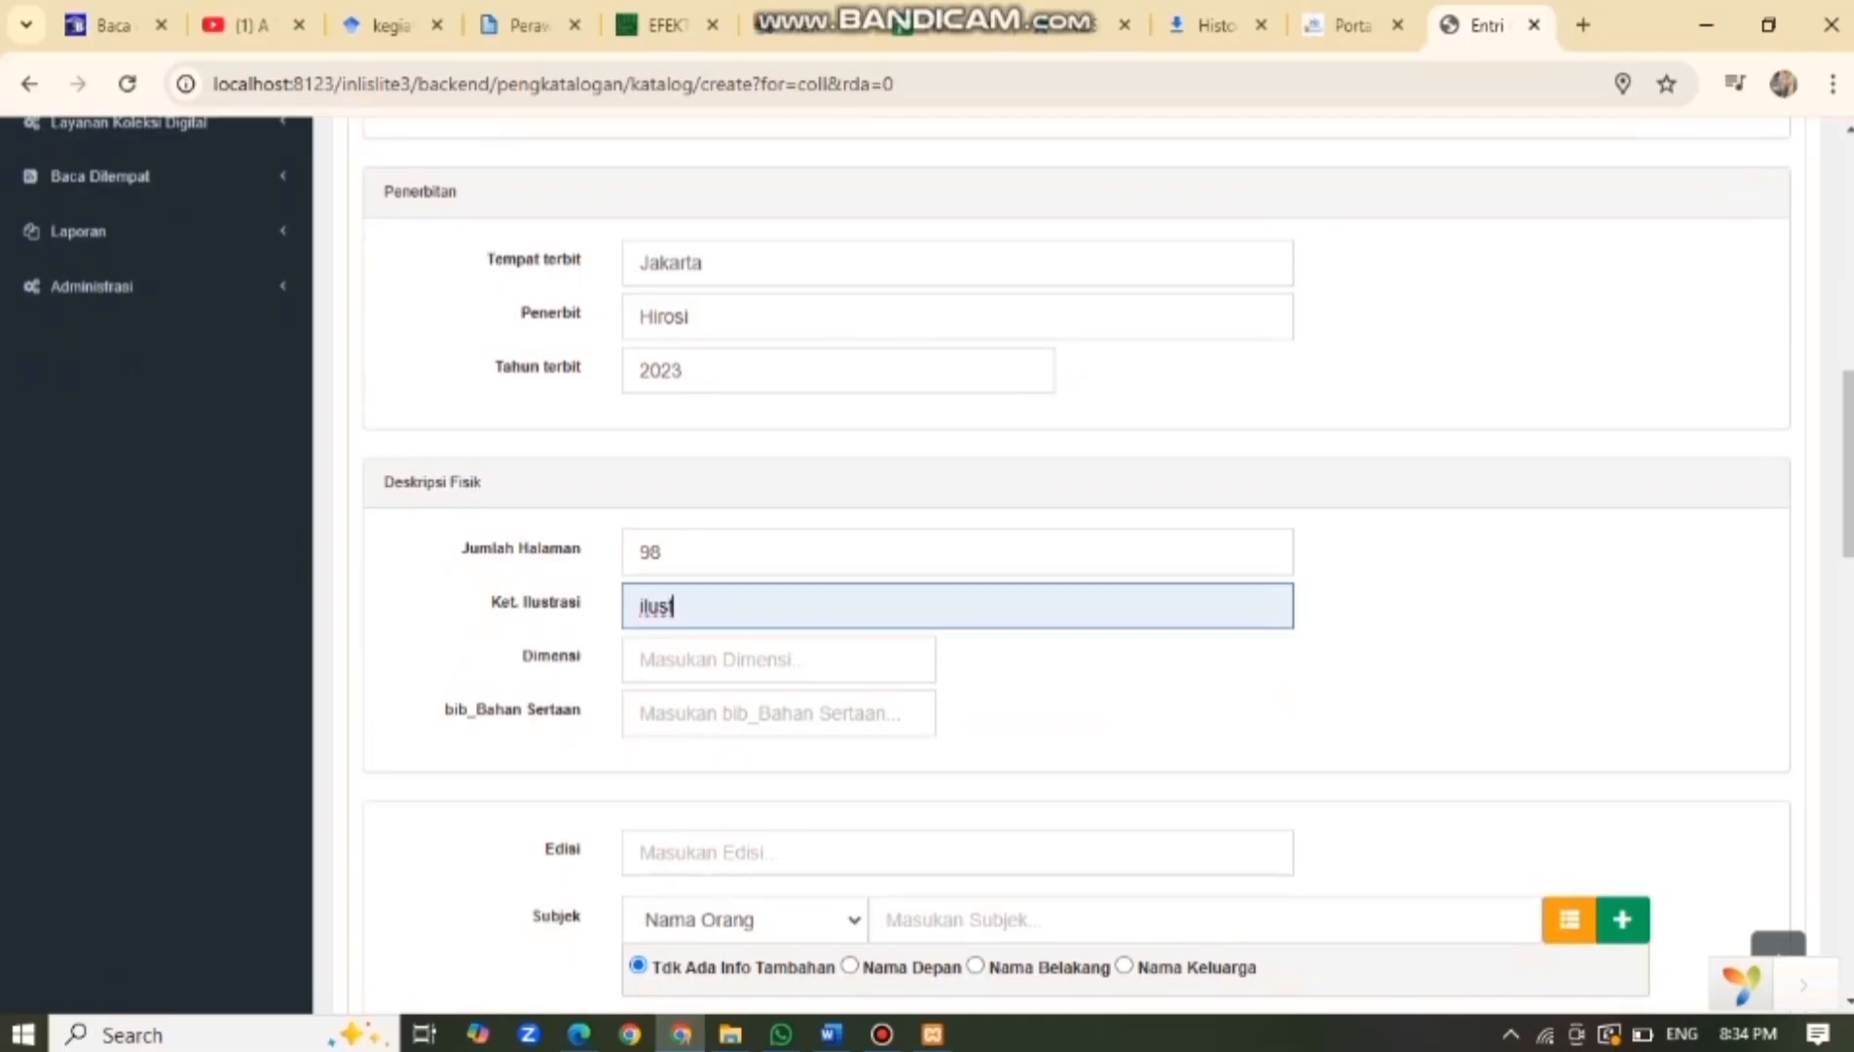
scroll(1071, 565, "down", 2)
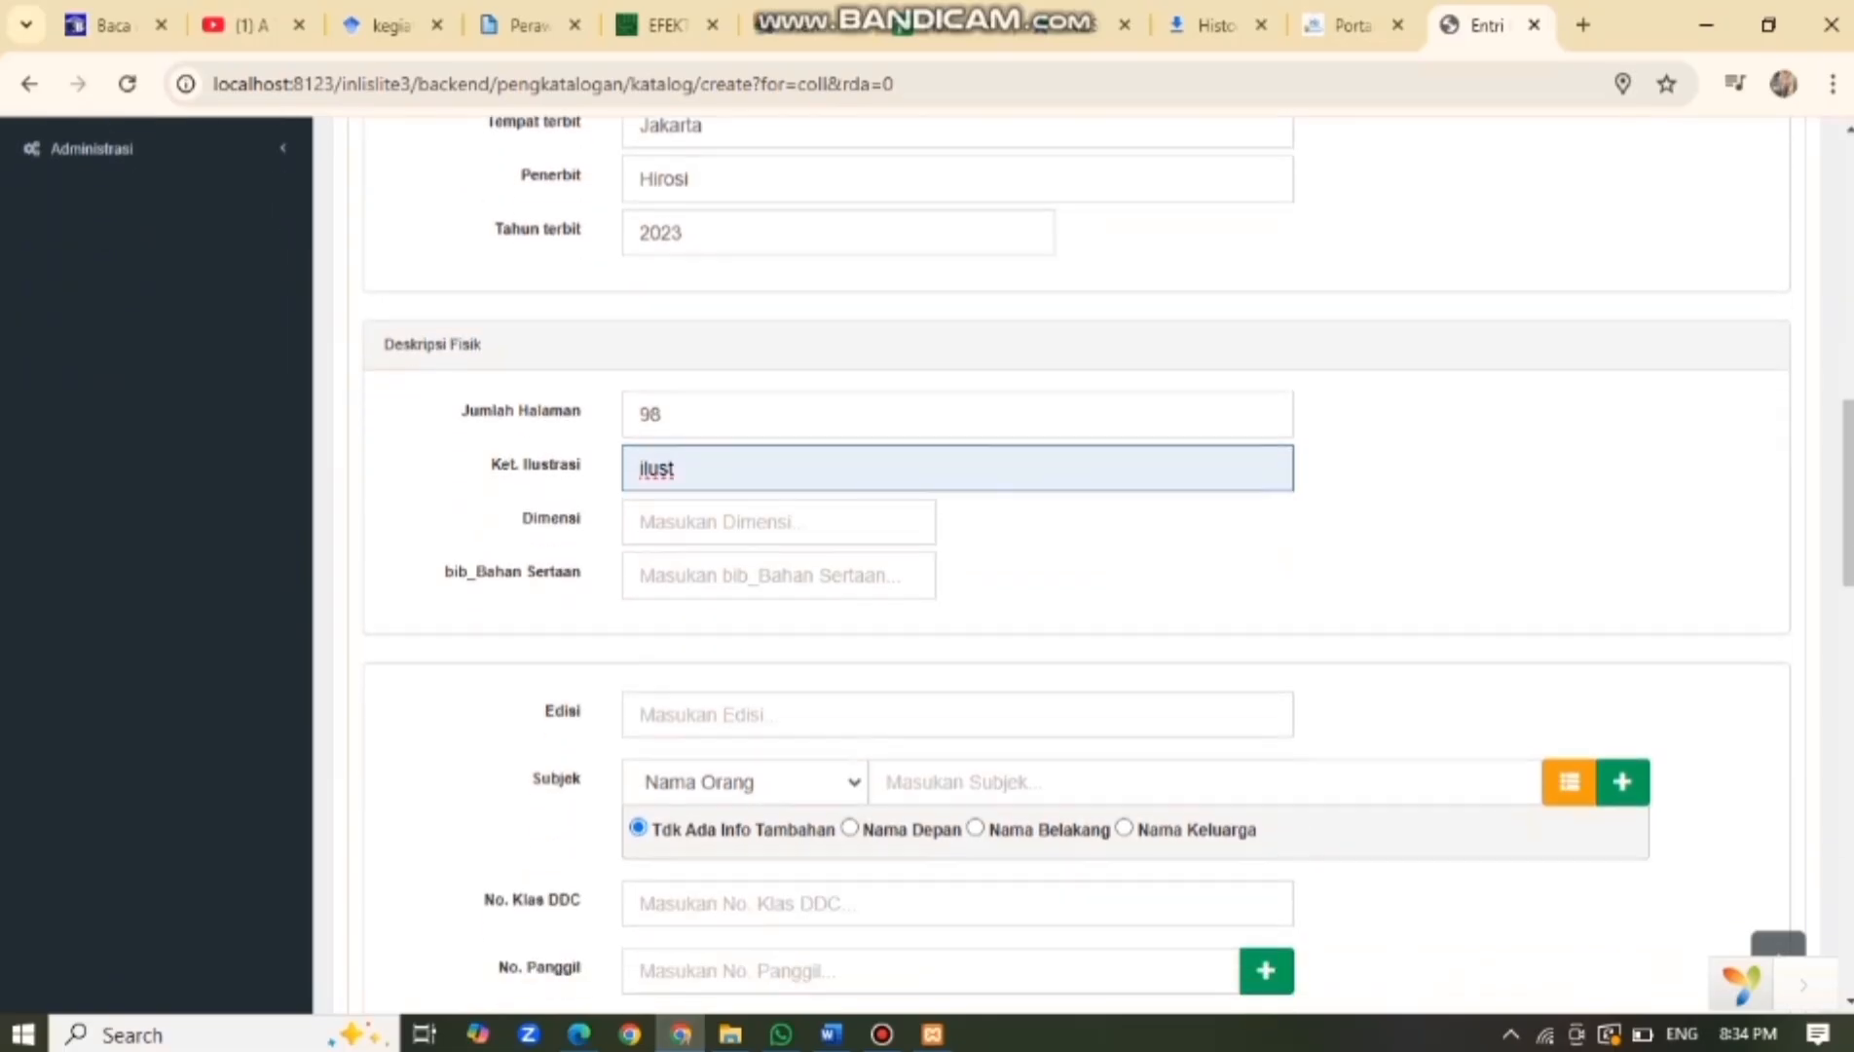
Set the edition to 1, ready for the subject heading.
left_click(837, 714)
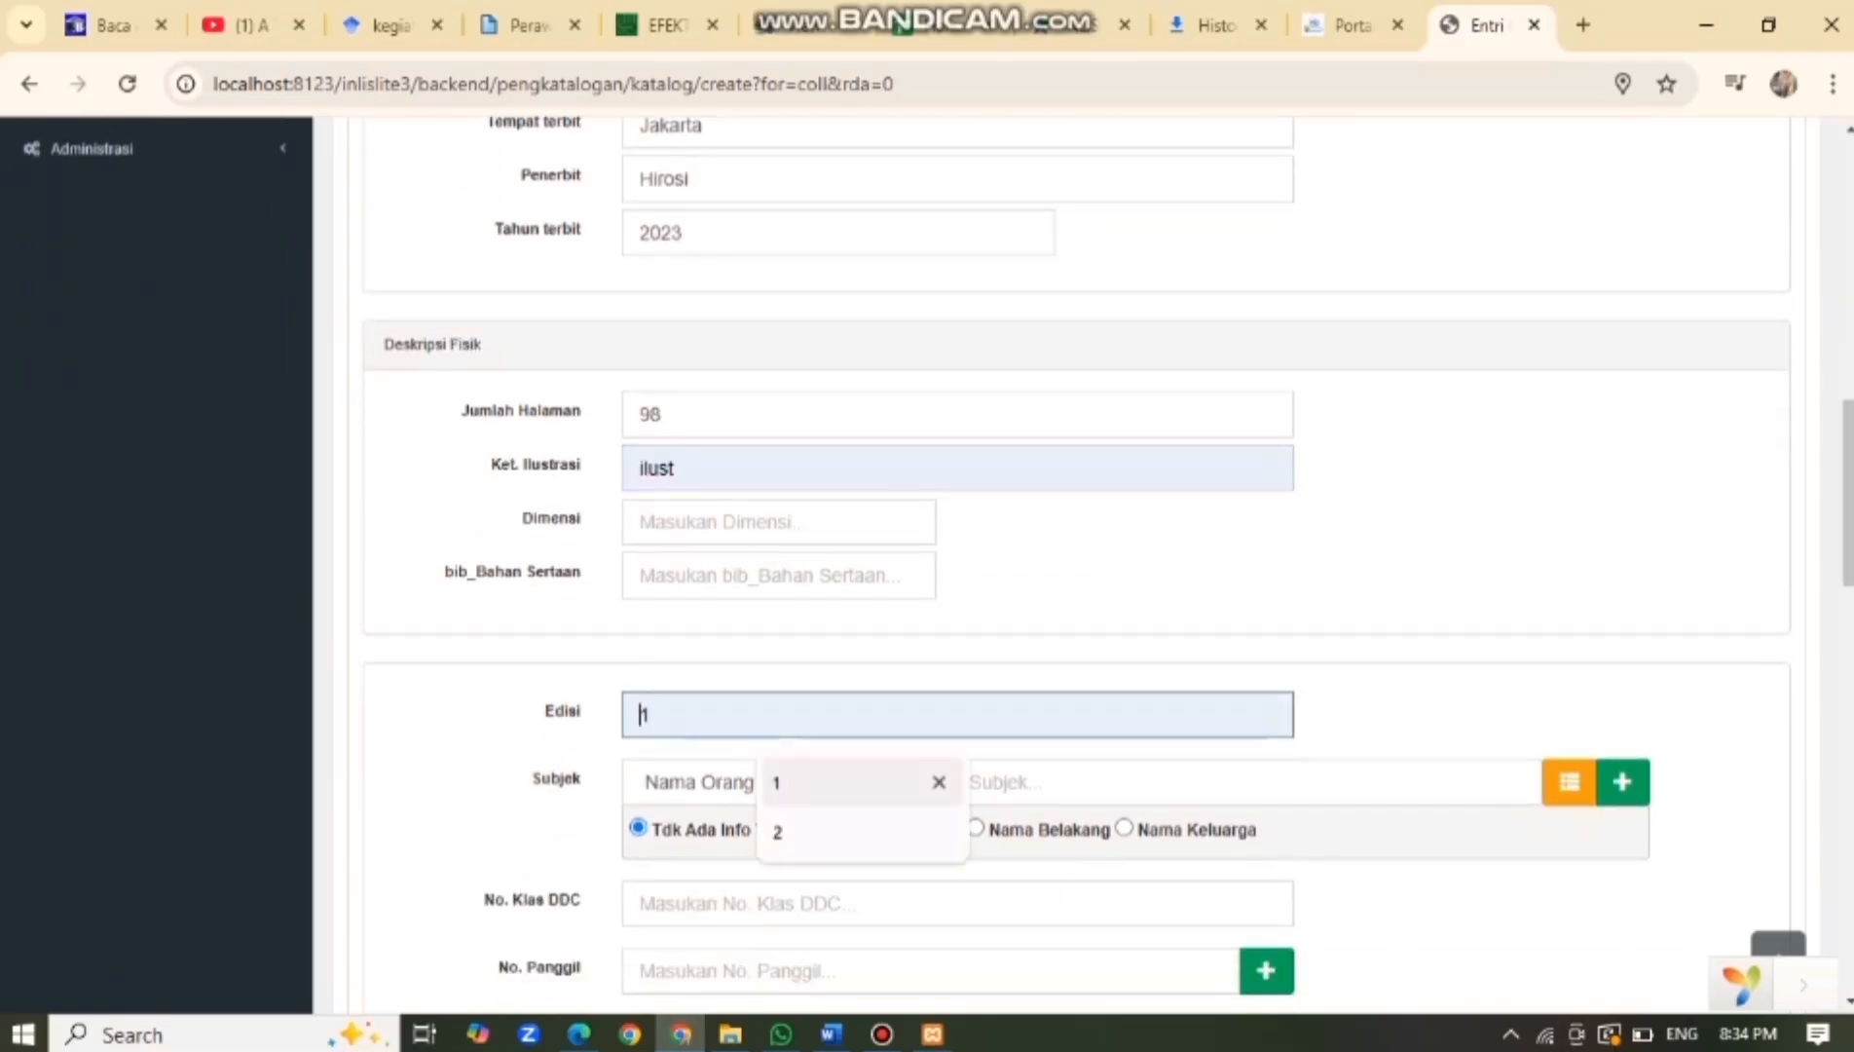
left_click(837, 781)
scroll(838, 782, "down", 1)
scroll(1071, 565, "down", 2)
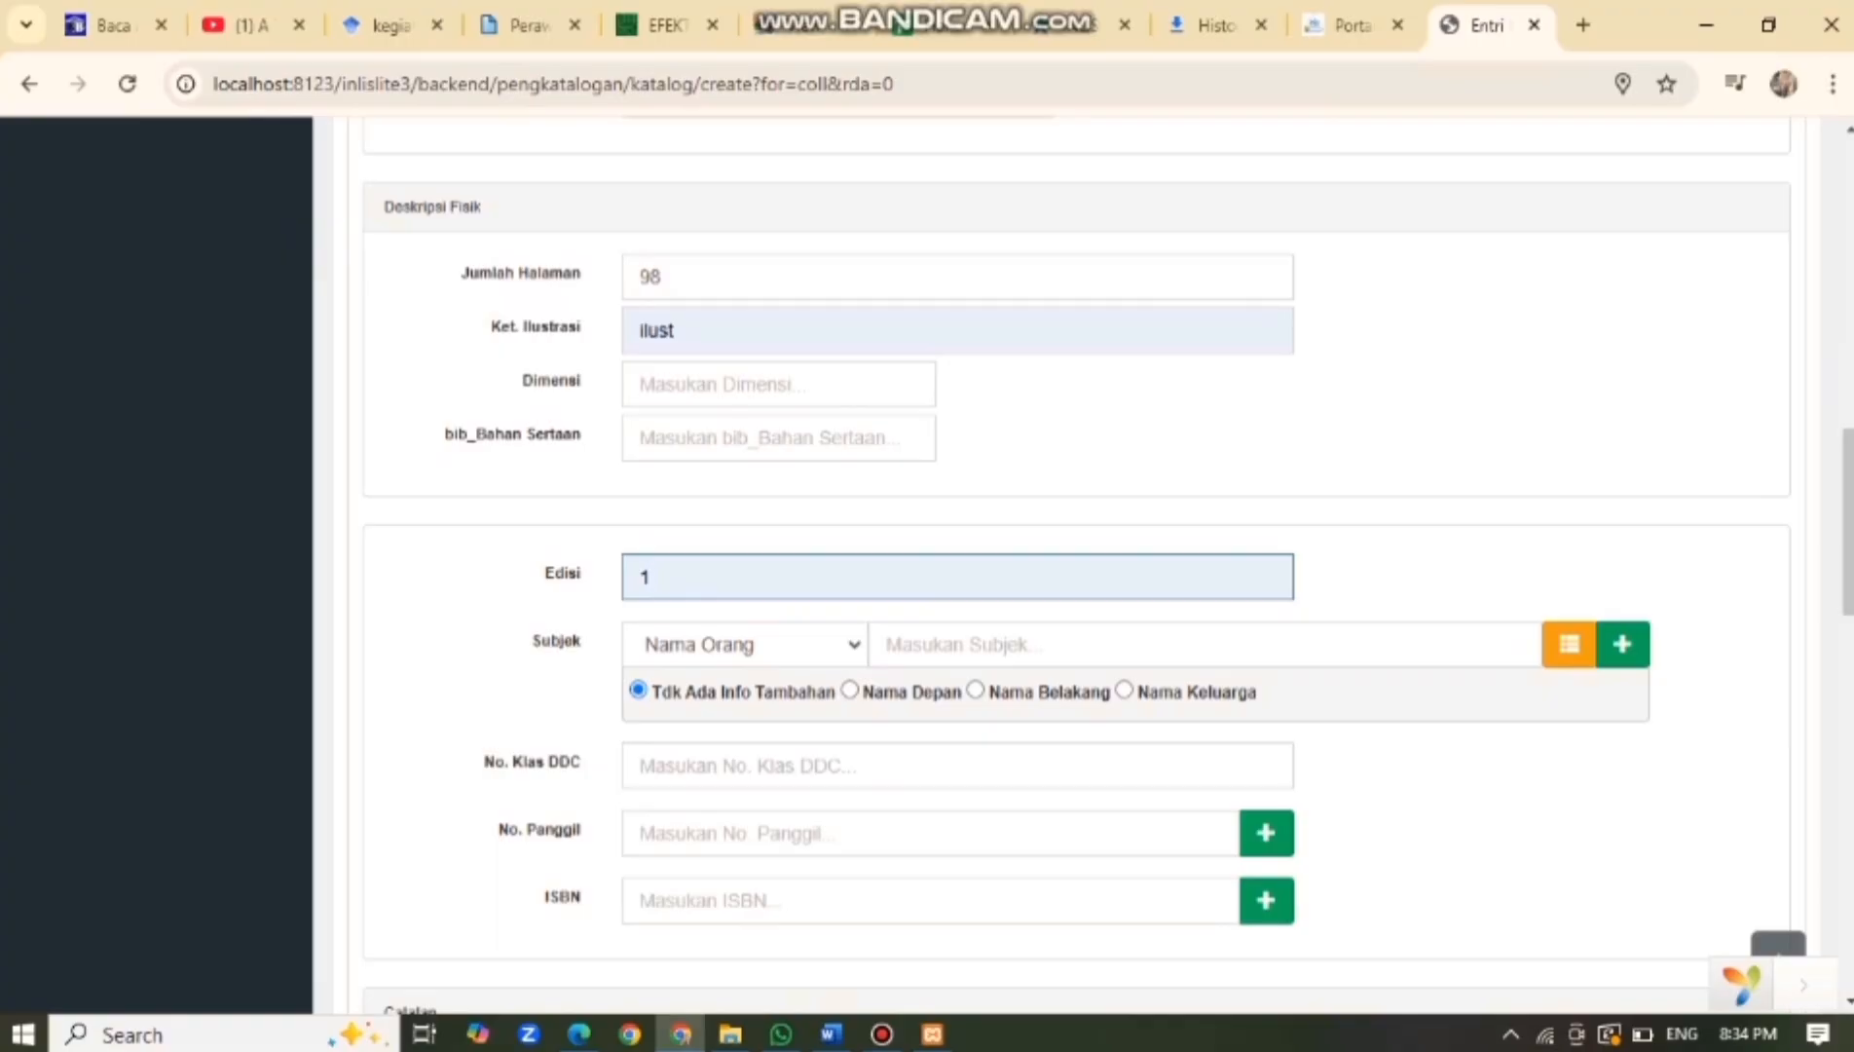
left_click(1032, 644)
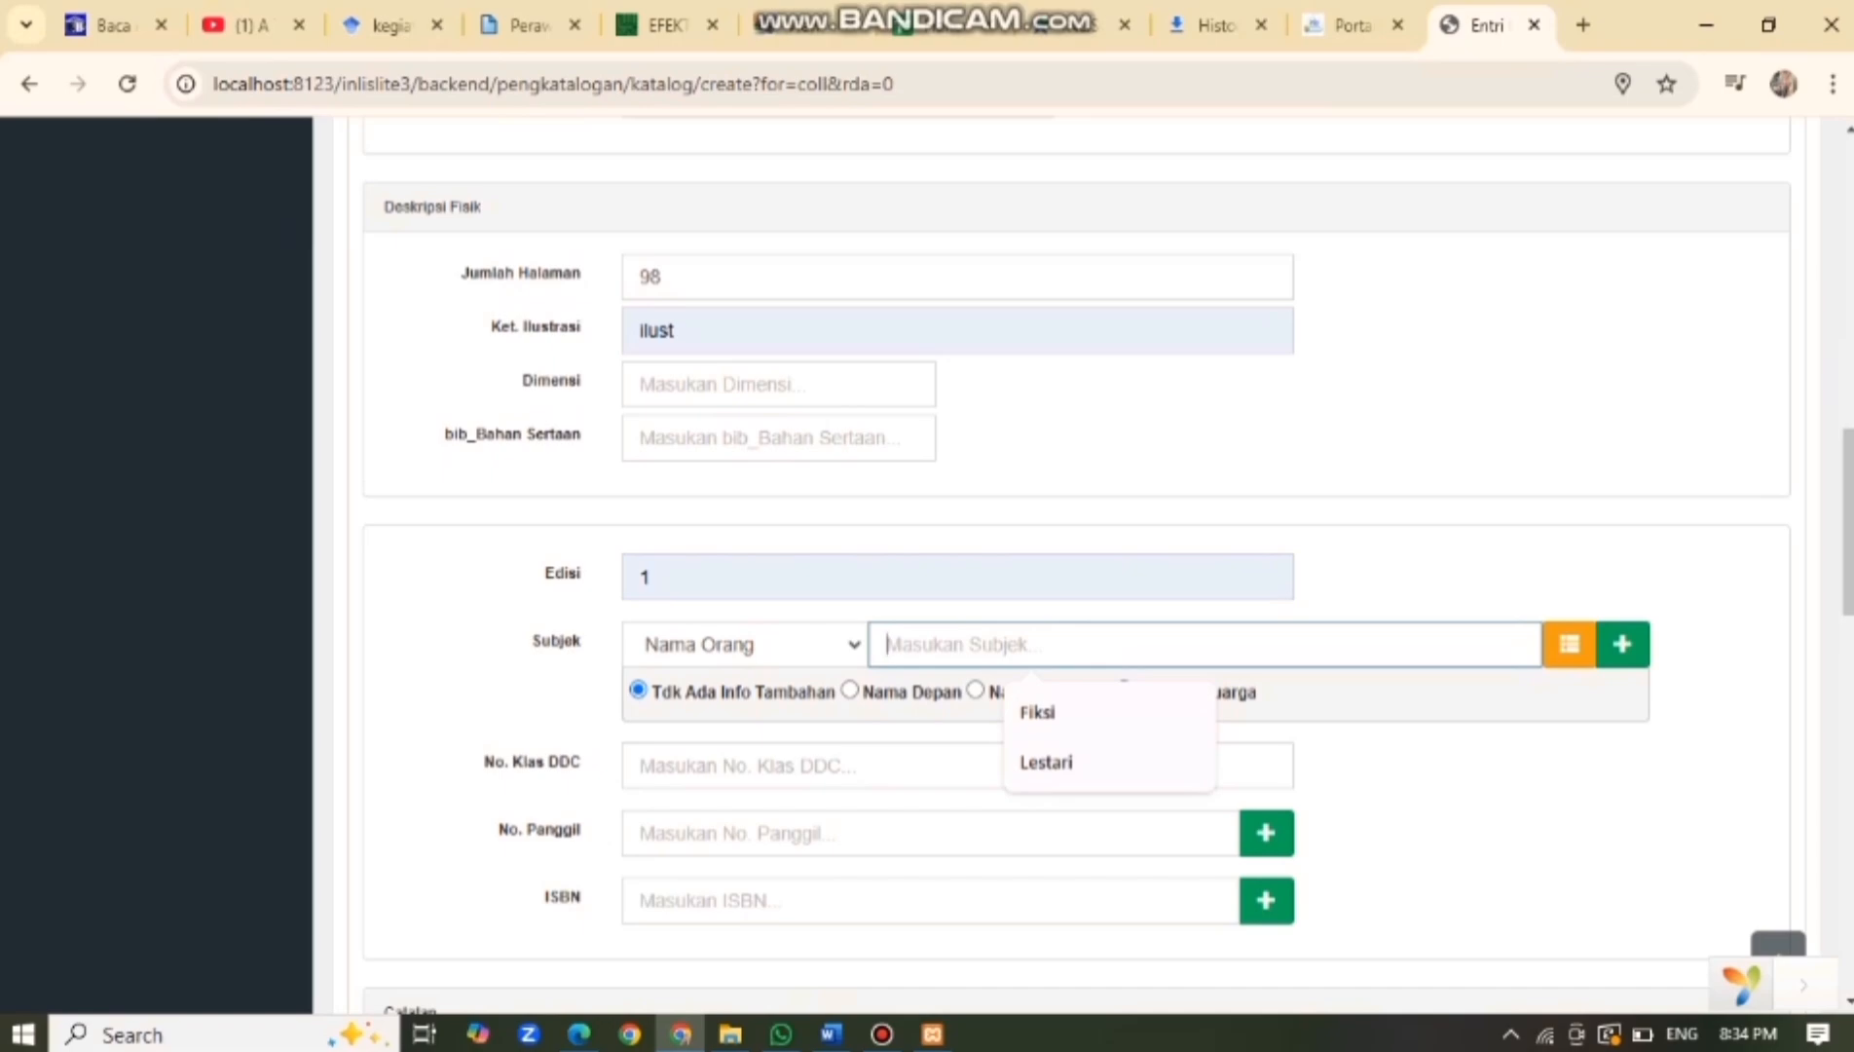
Enter subject 'Sayana' and keep the Nama Orang heading type.
type("Sayana")
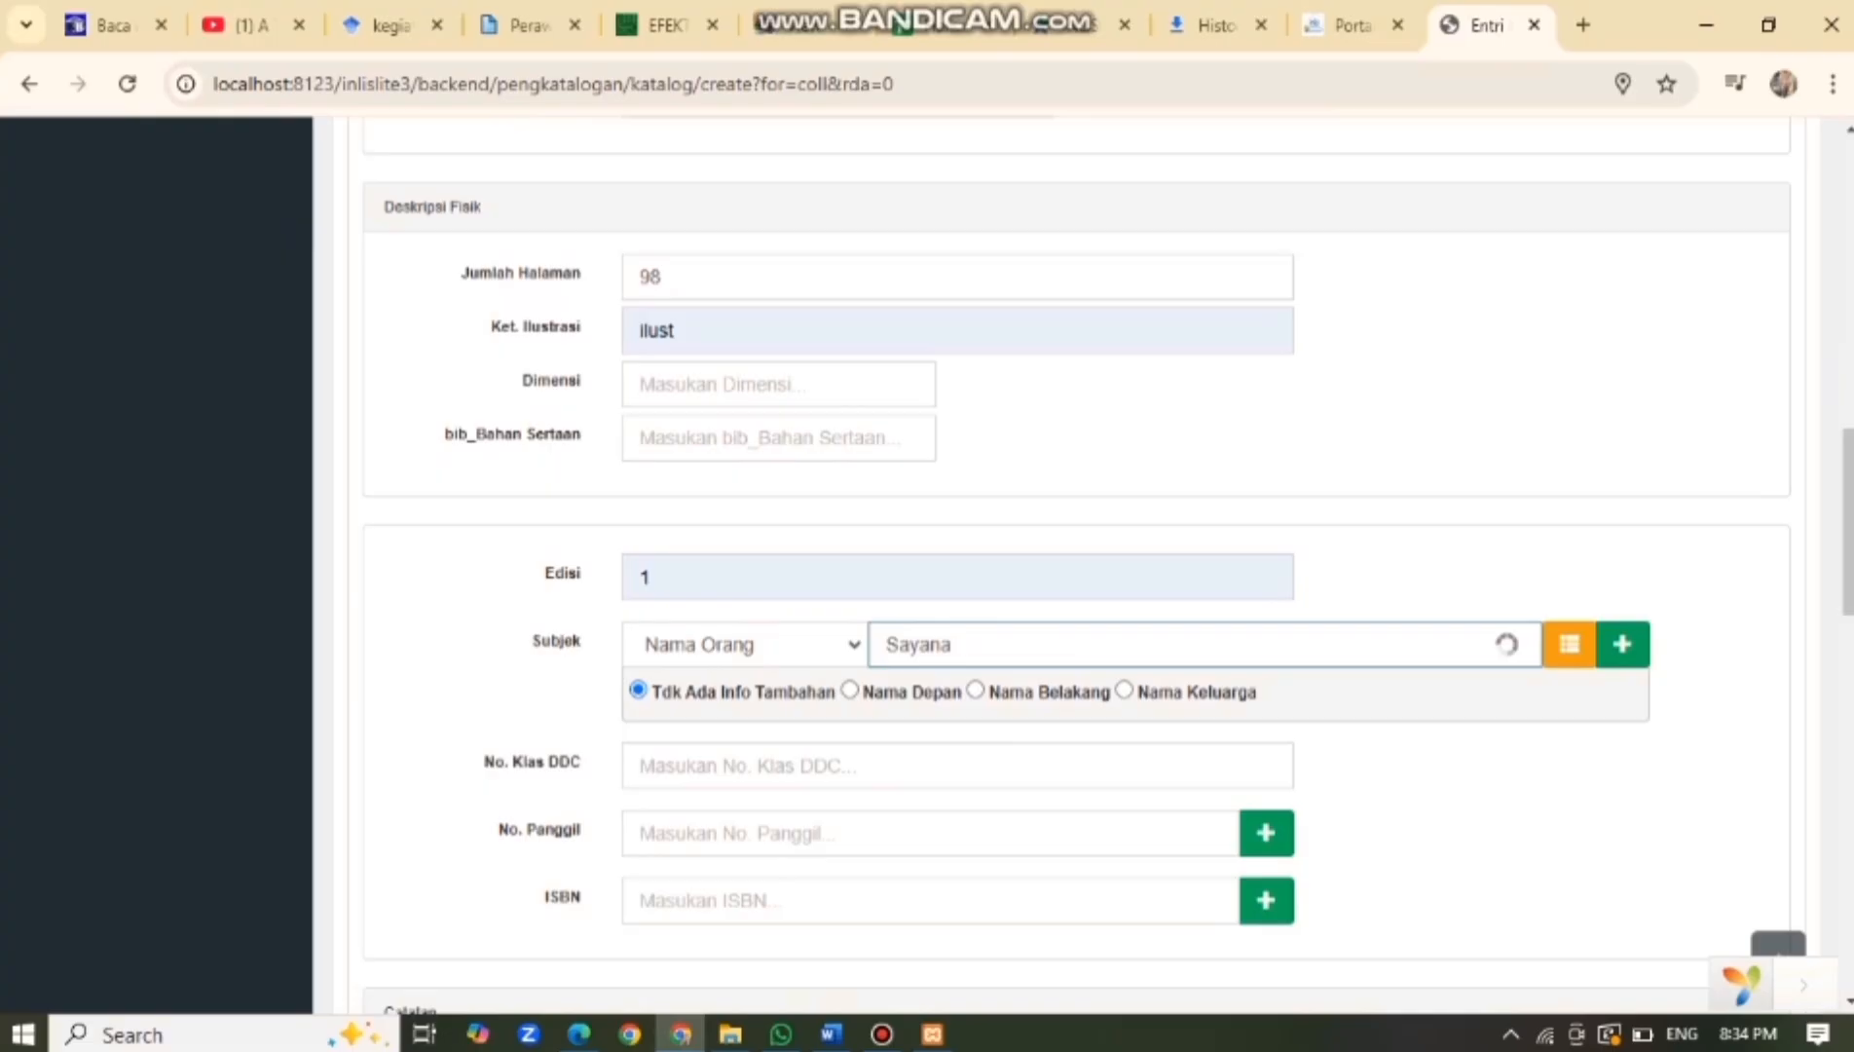
scroll(1071, 565, "down", 1)
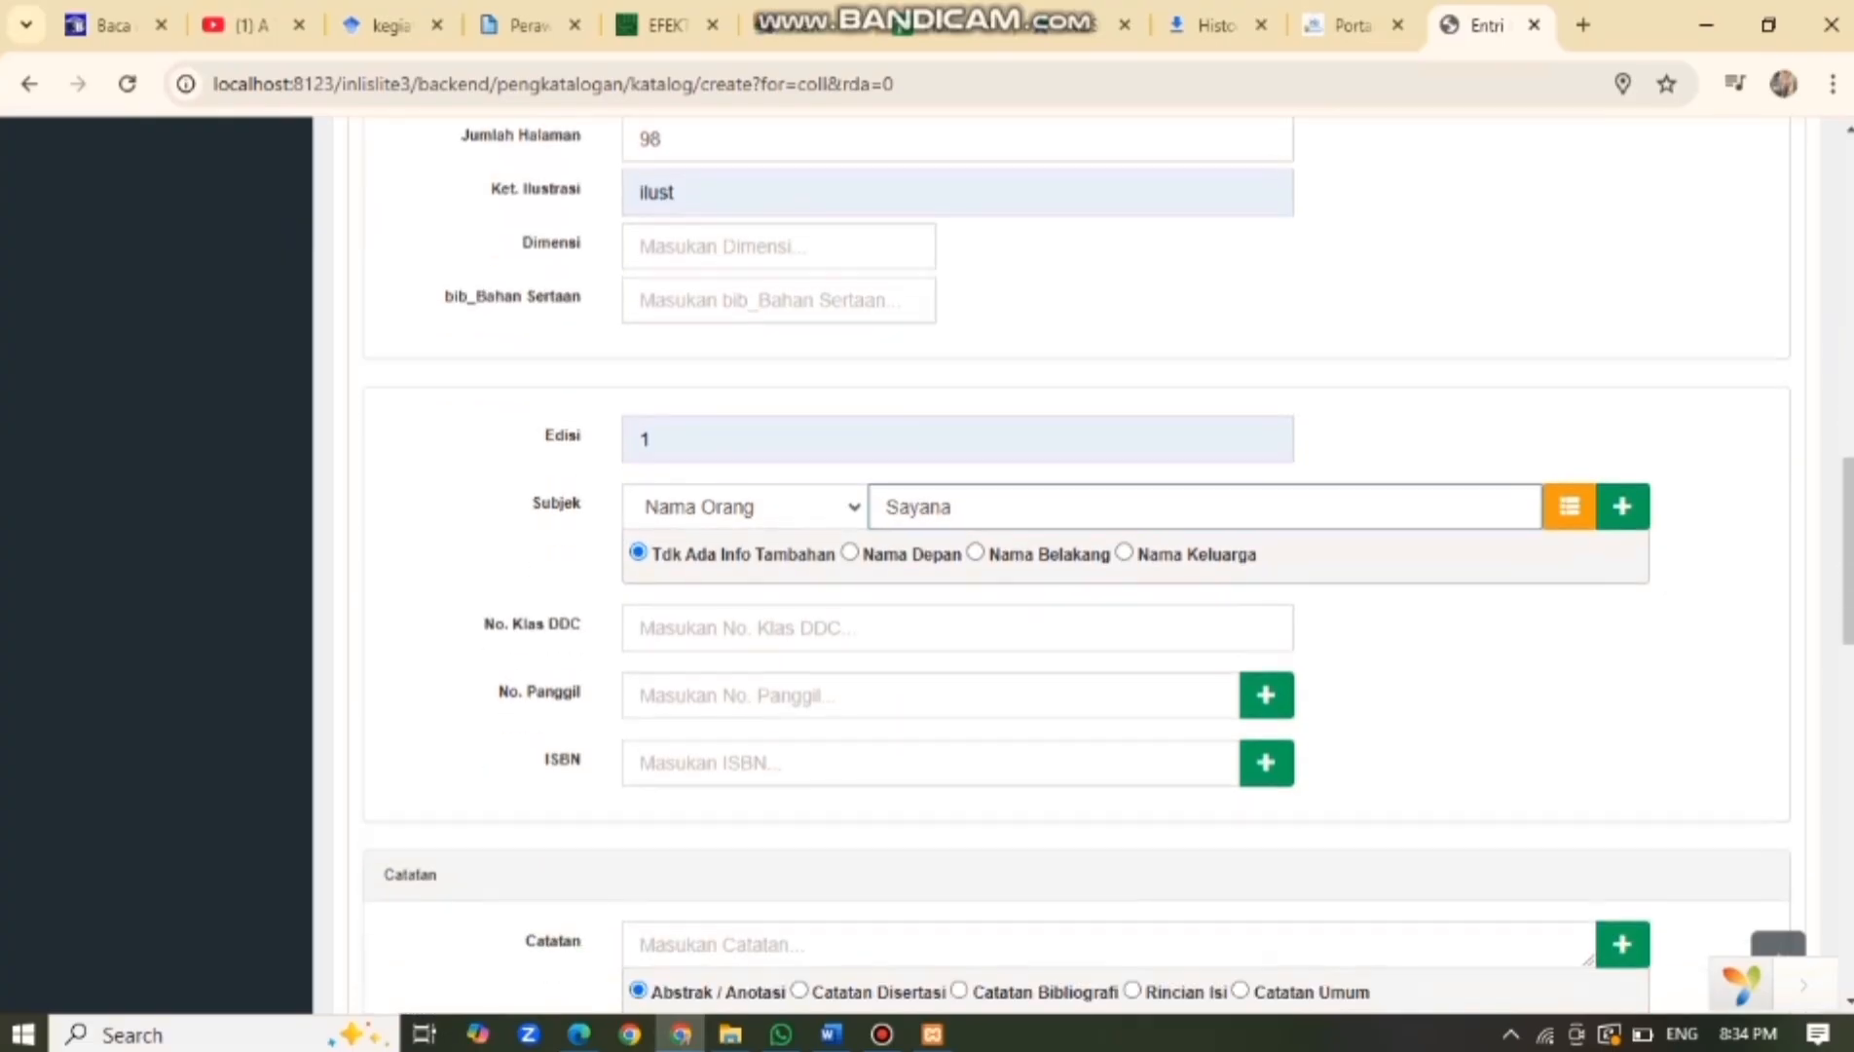
left_click(744, 507)
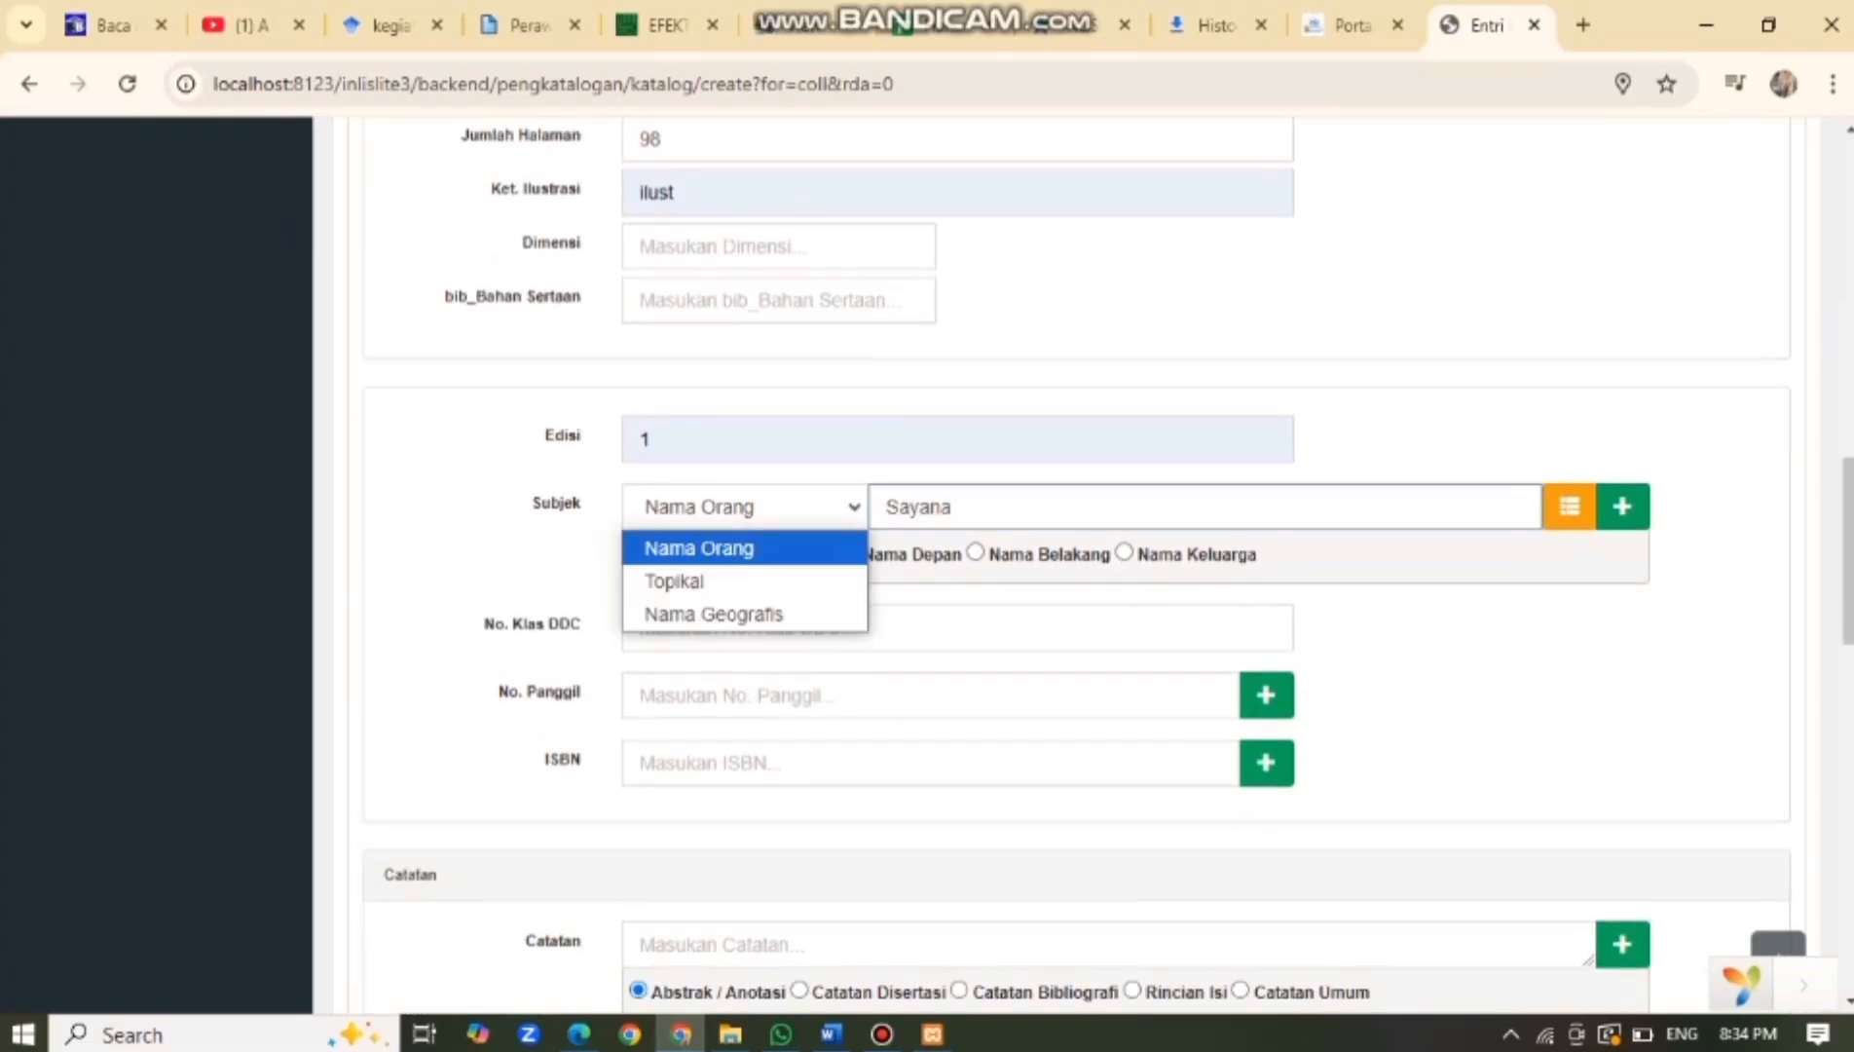
left_click(958, 628)
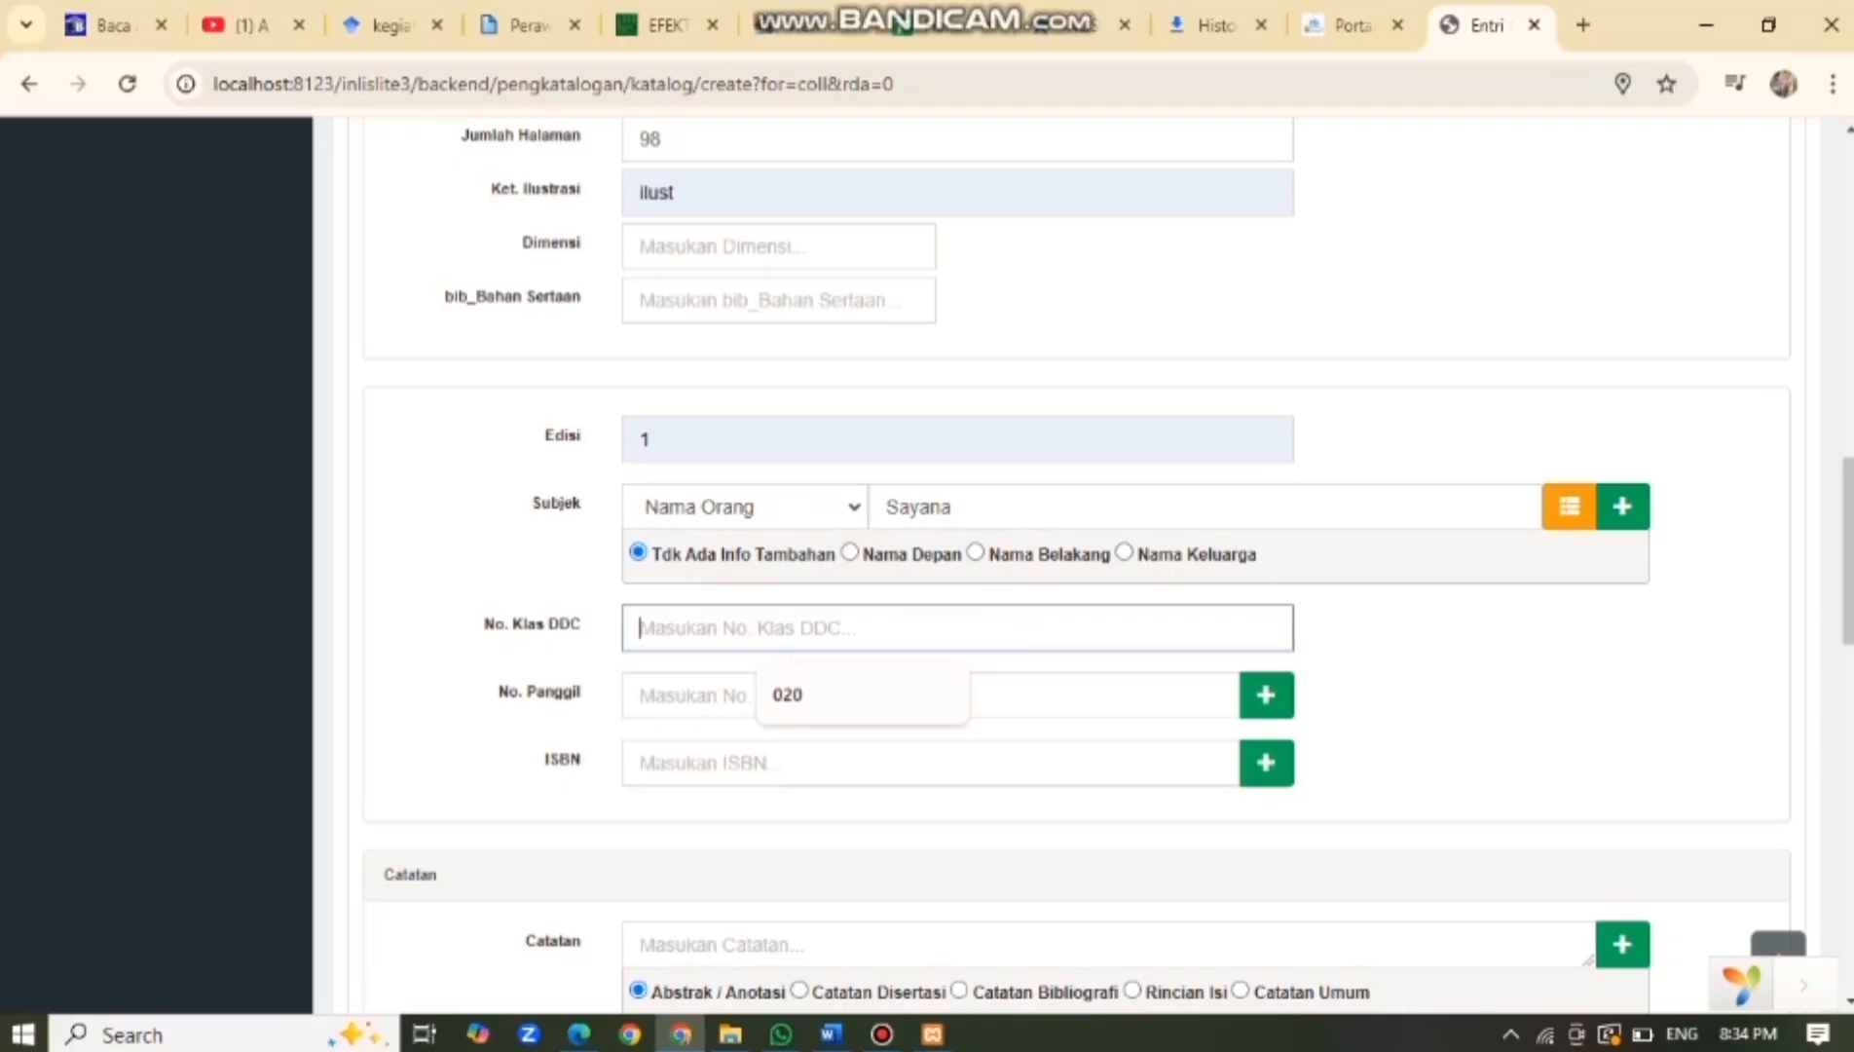
type("6")
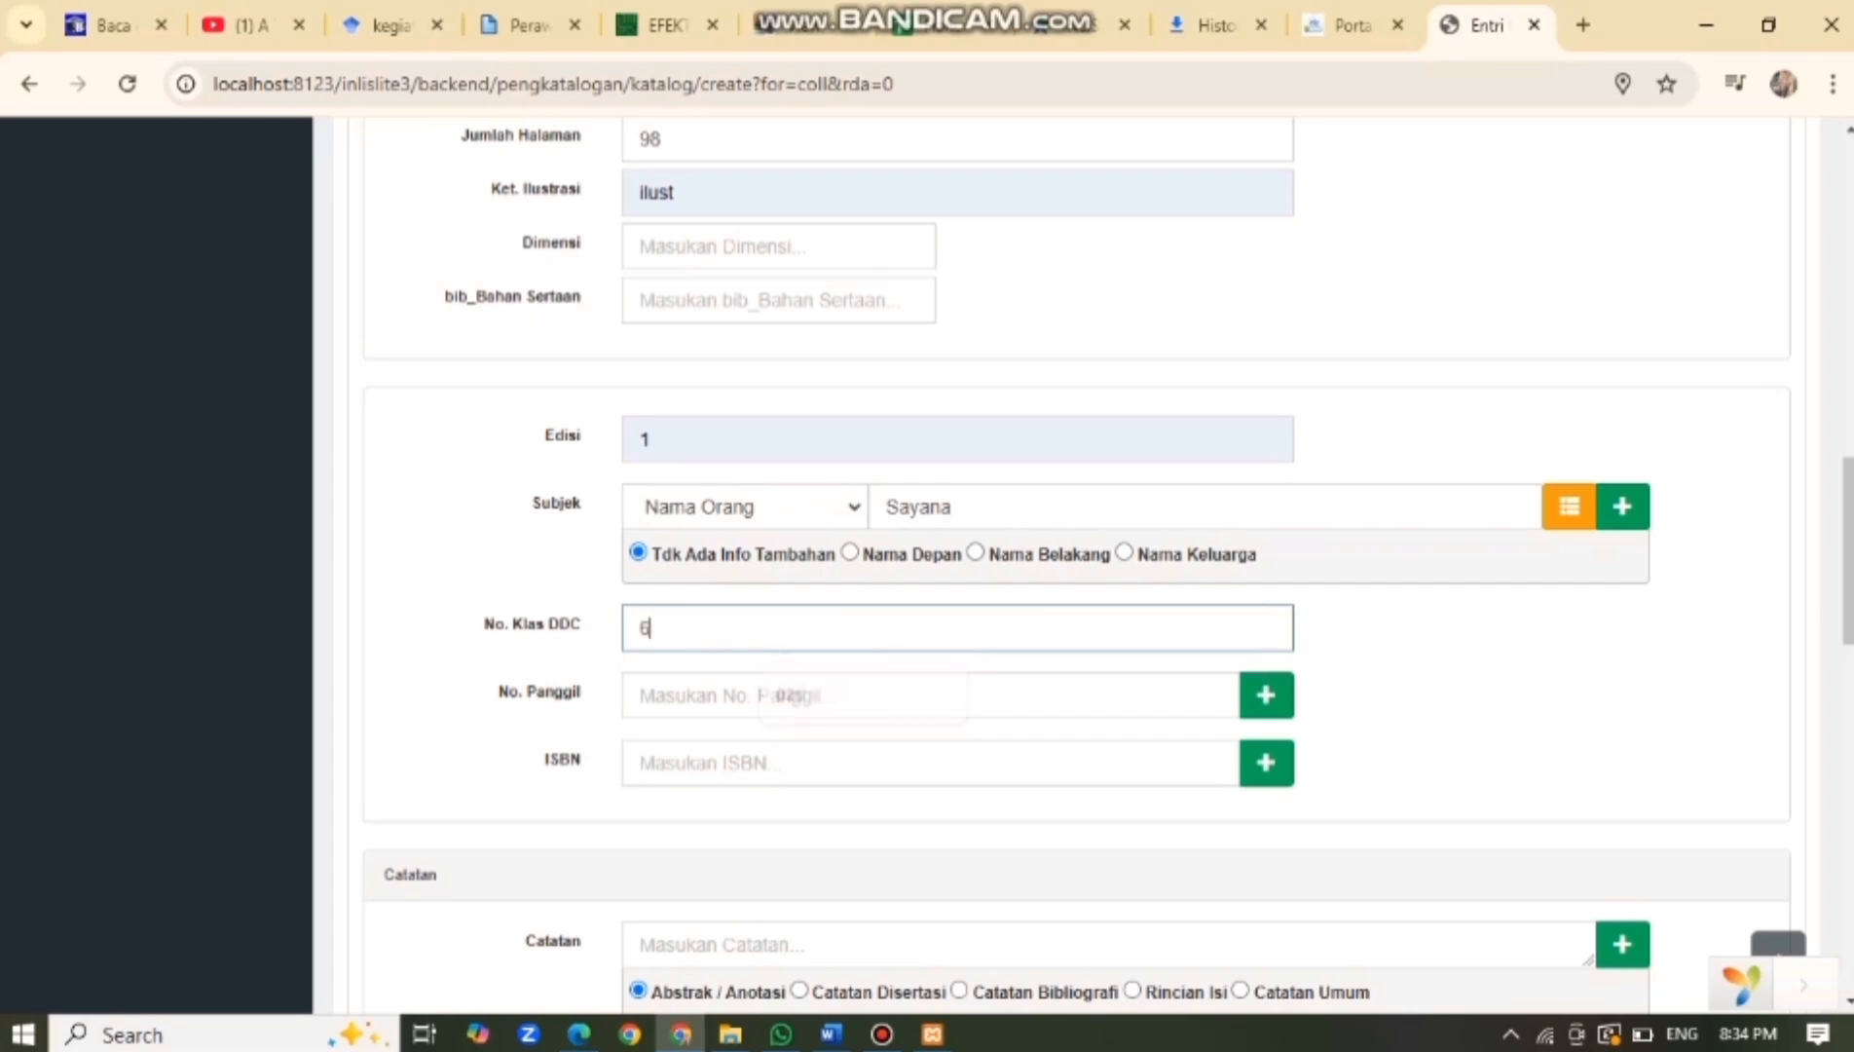
type("41")
key("Tab")
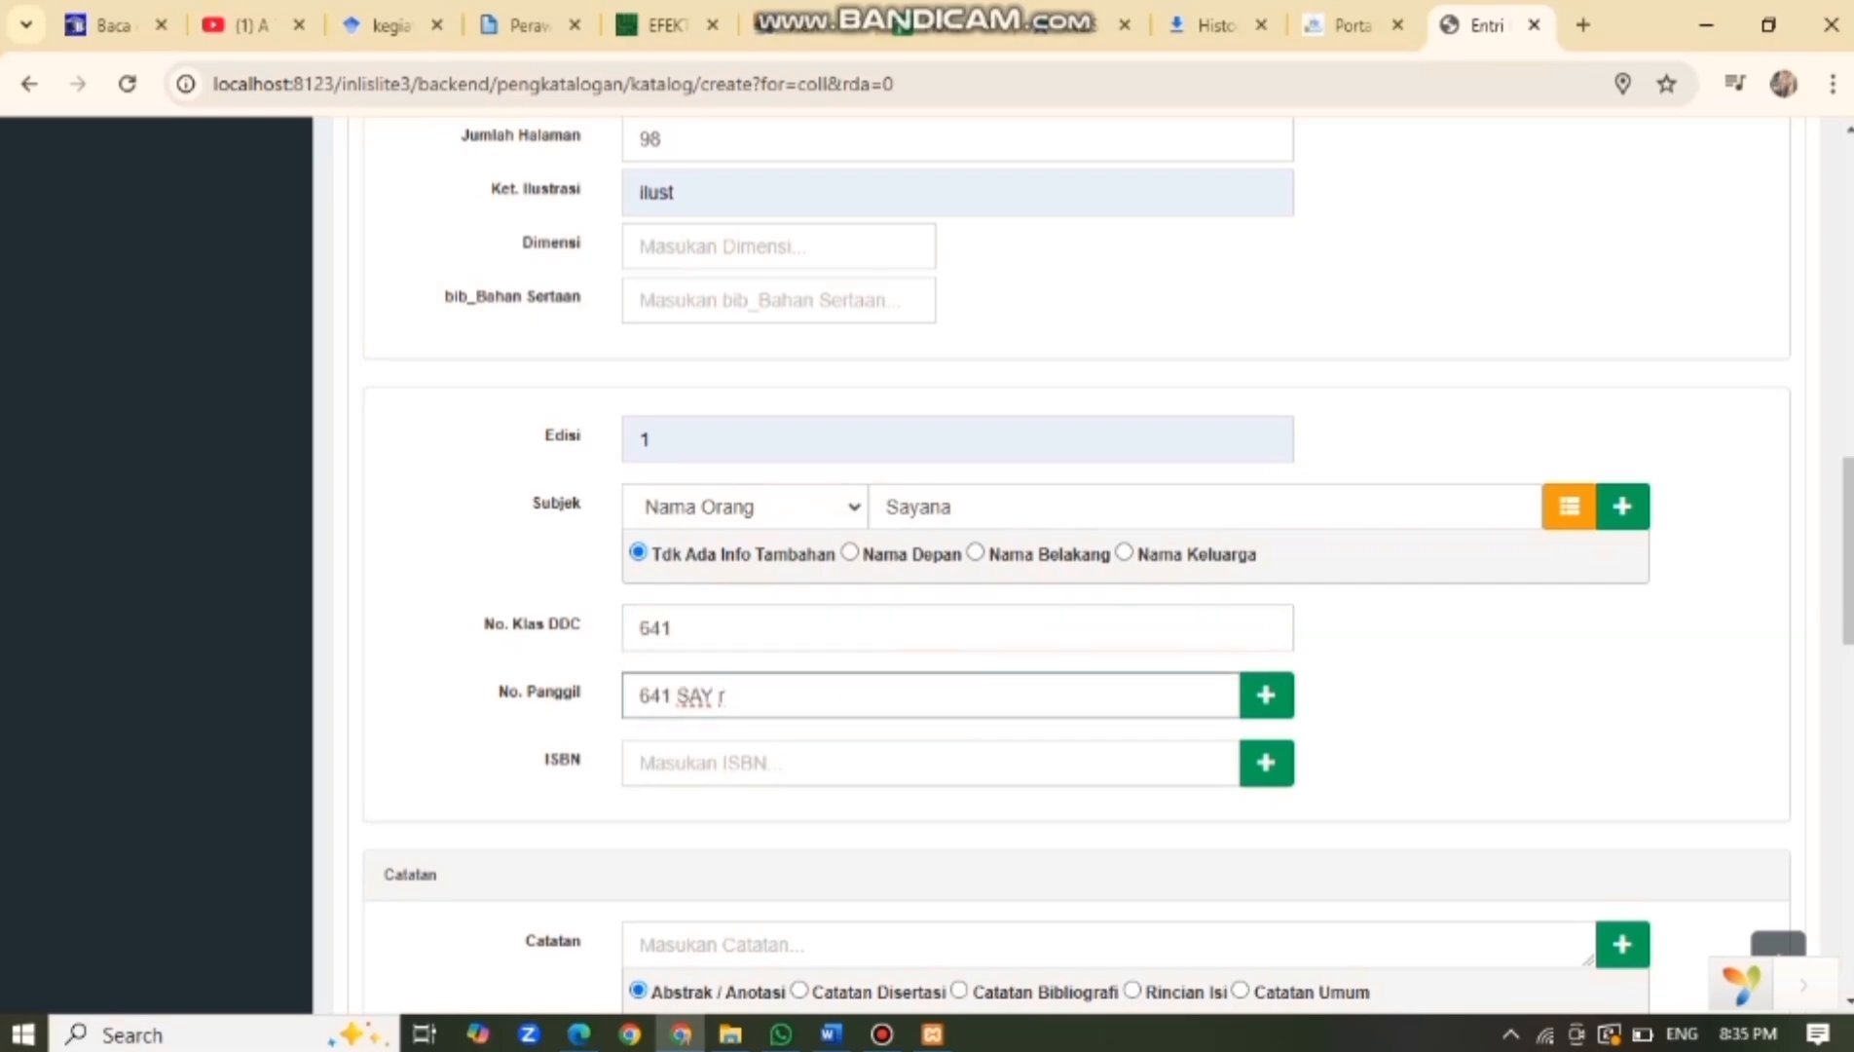
key("Tab")
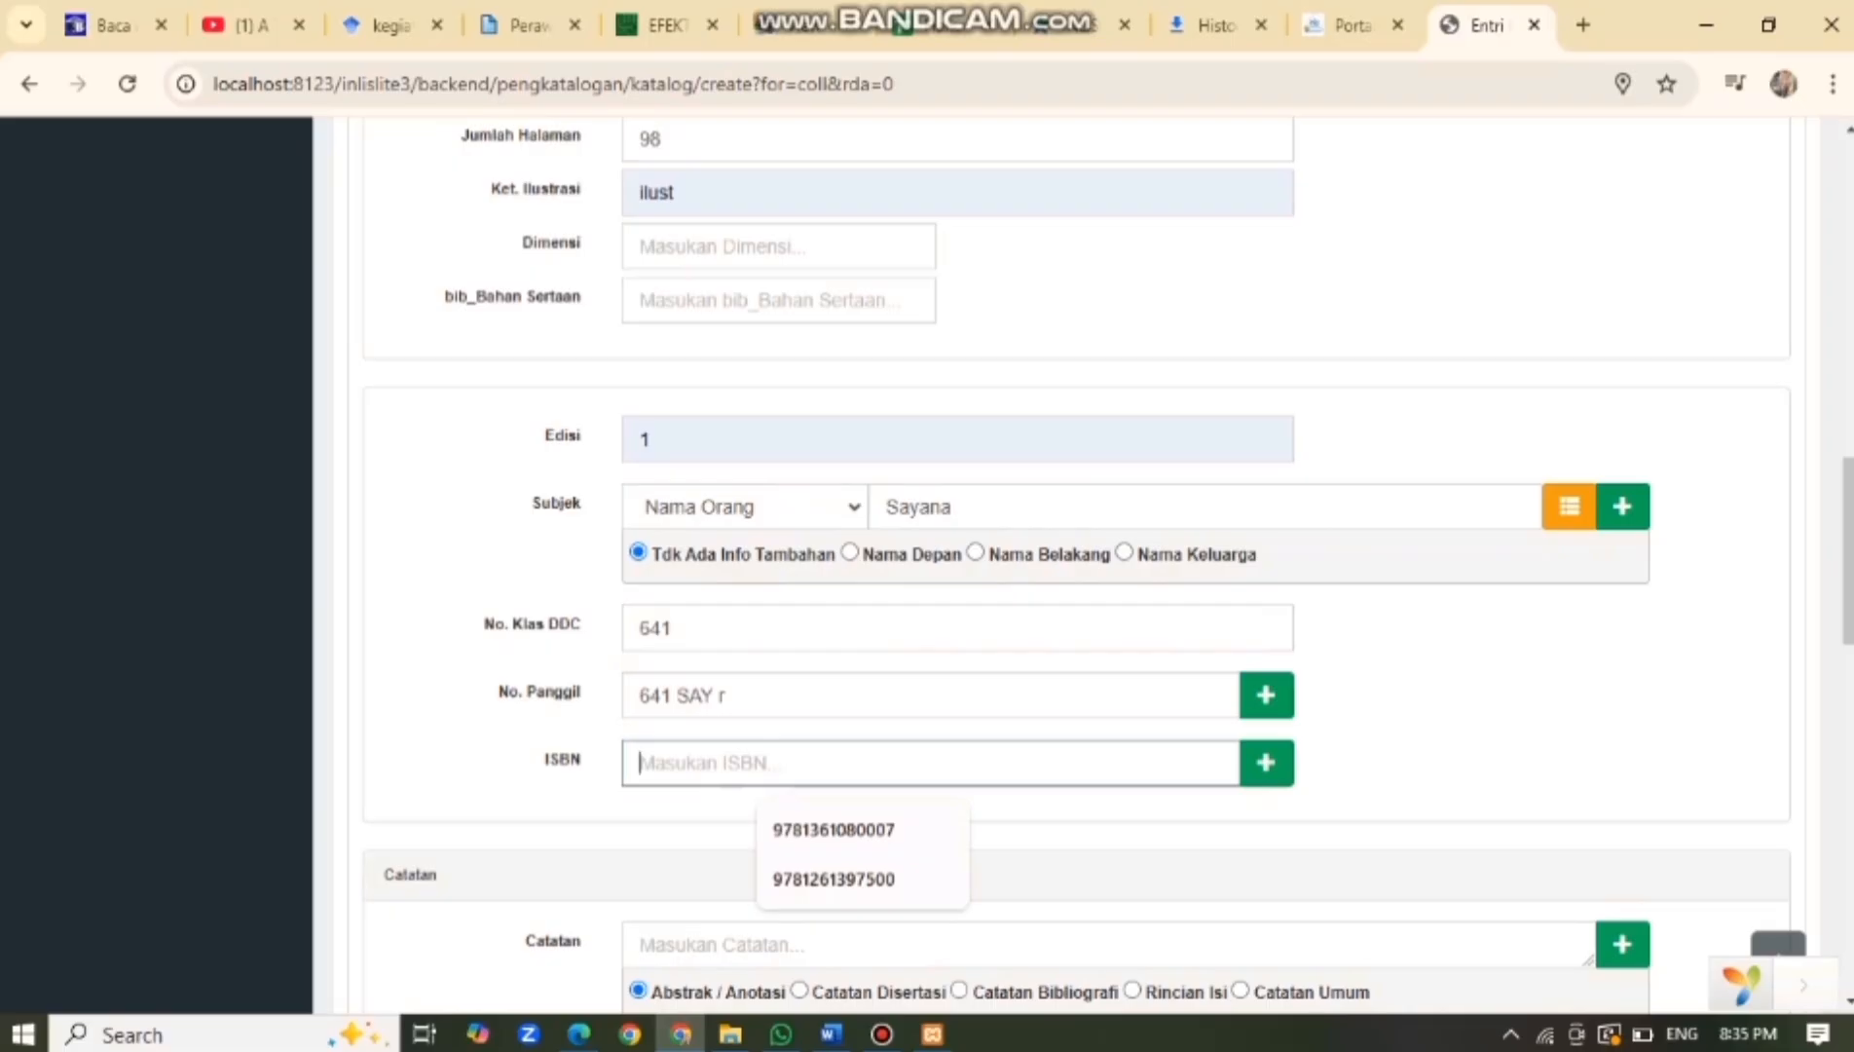
type("9781267")
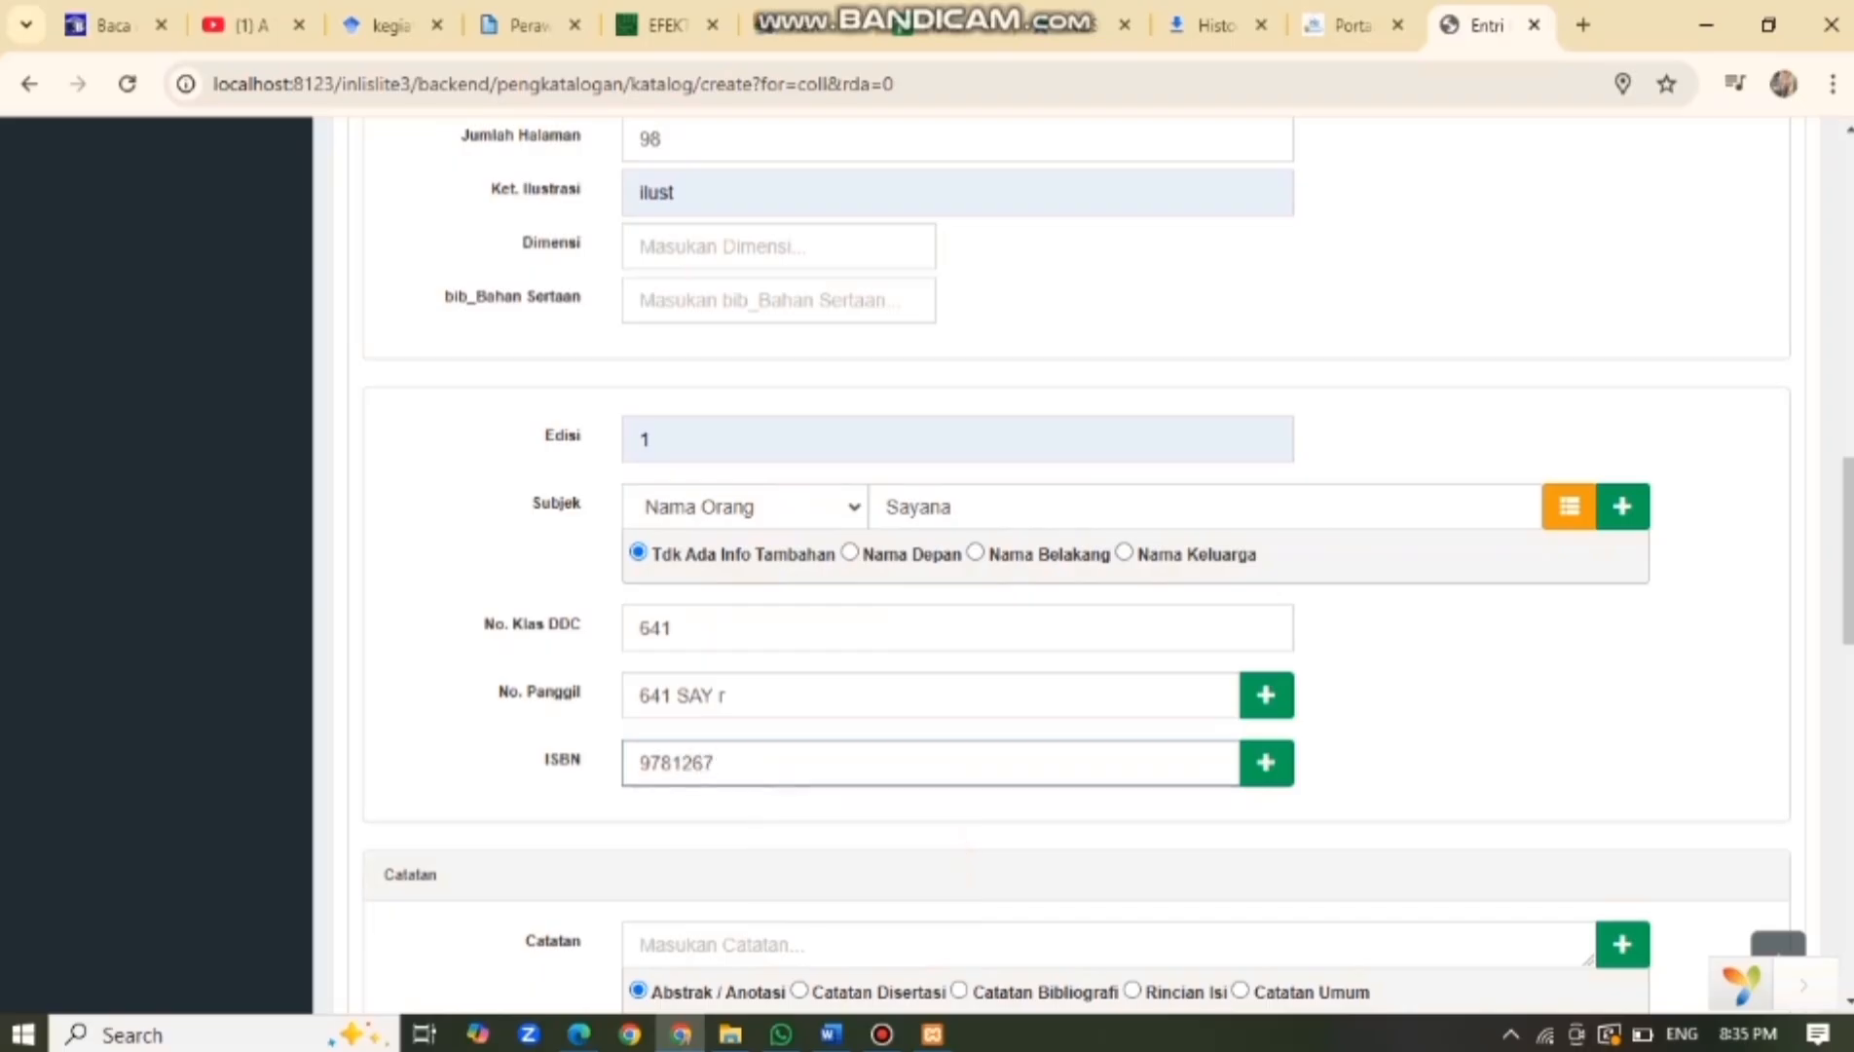
type("30866")
Set the accession, barcode and RFID numbers all to 003.
scroll(1108, 565, "down", 2)
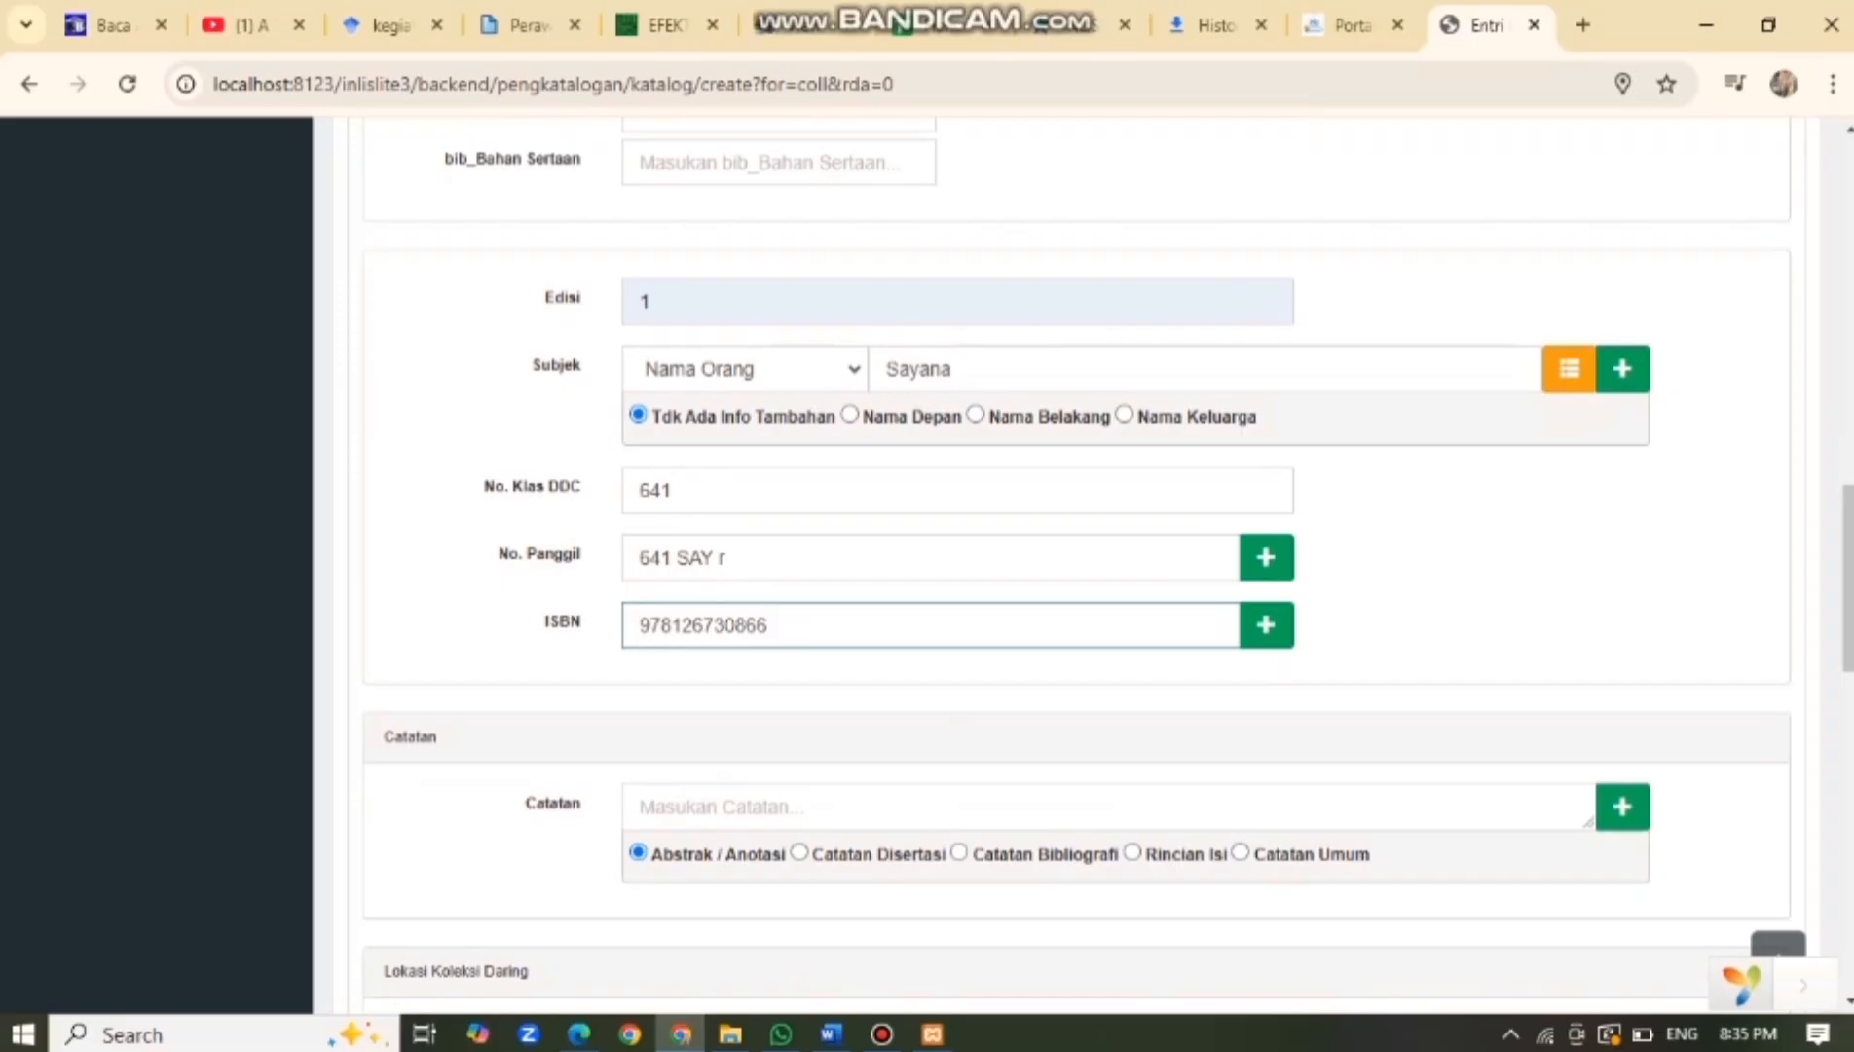
scroll(1078, 570, "down", 4)
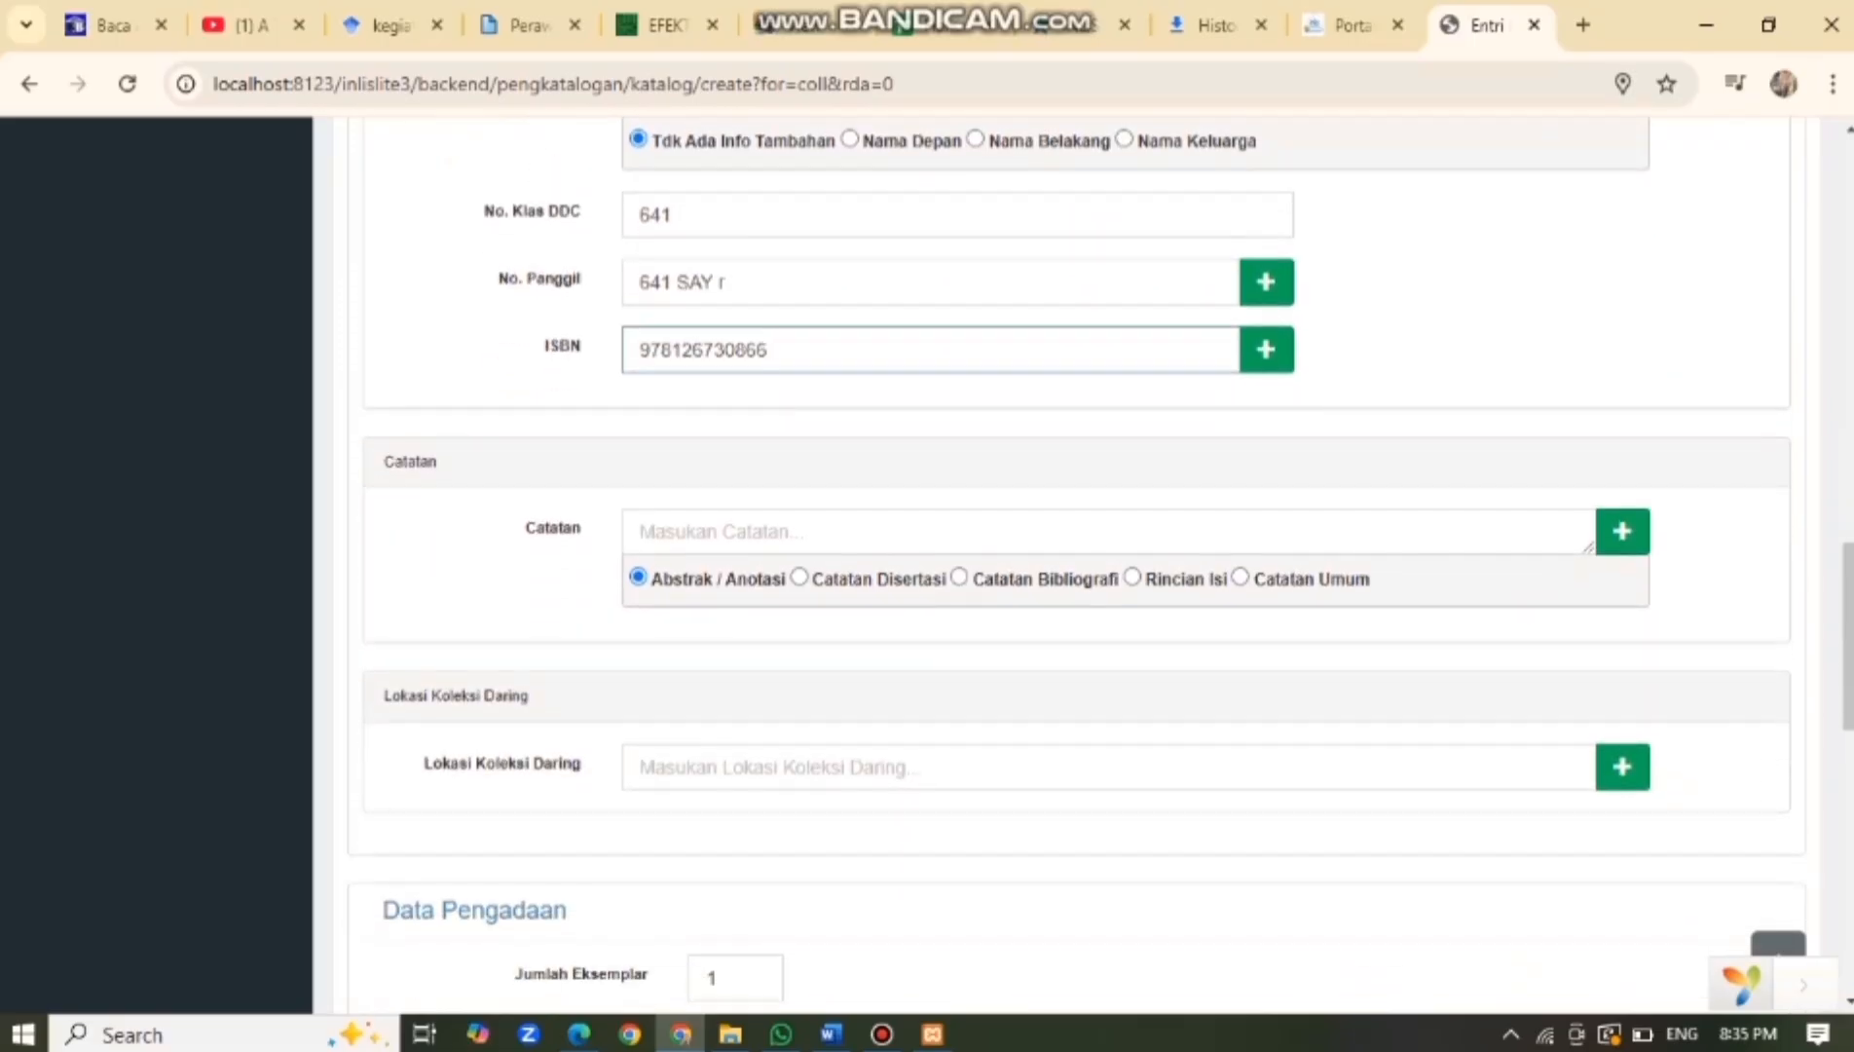
scroll(1078, 569, "down", 6)
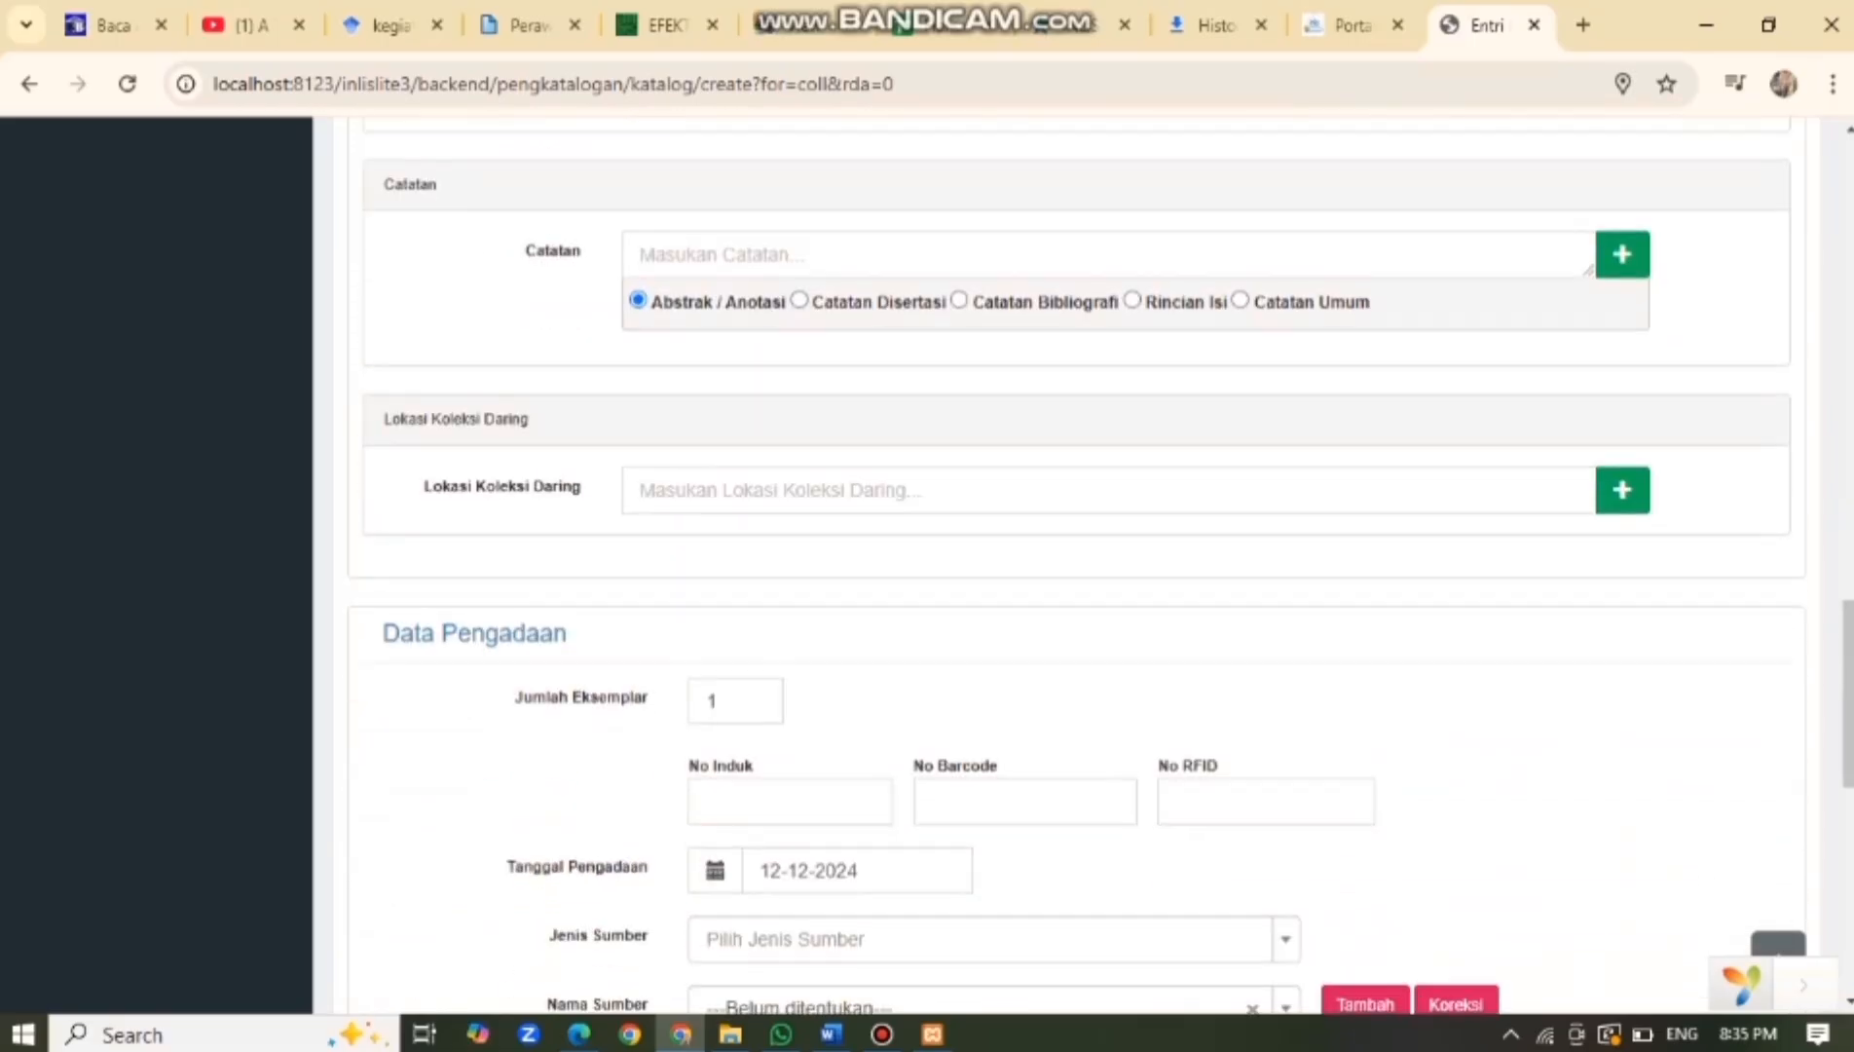
left_click(790, 665)
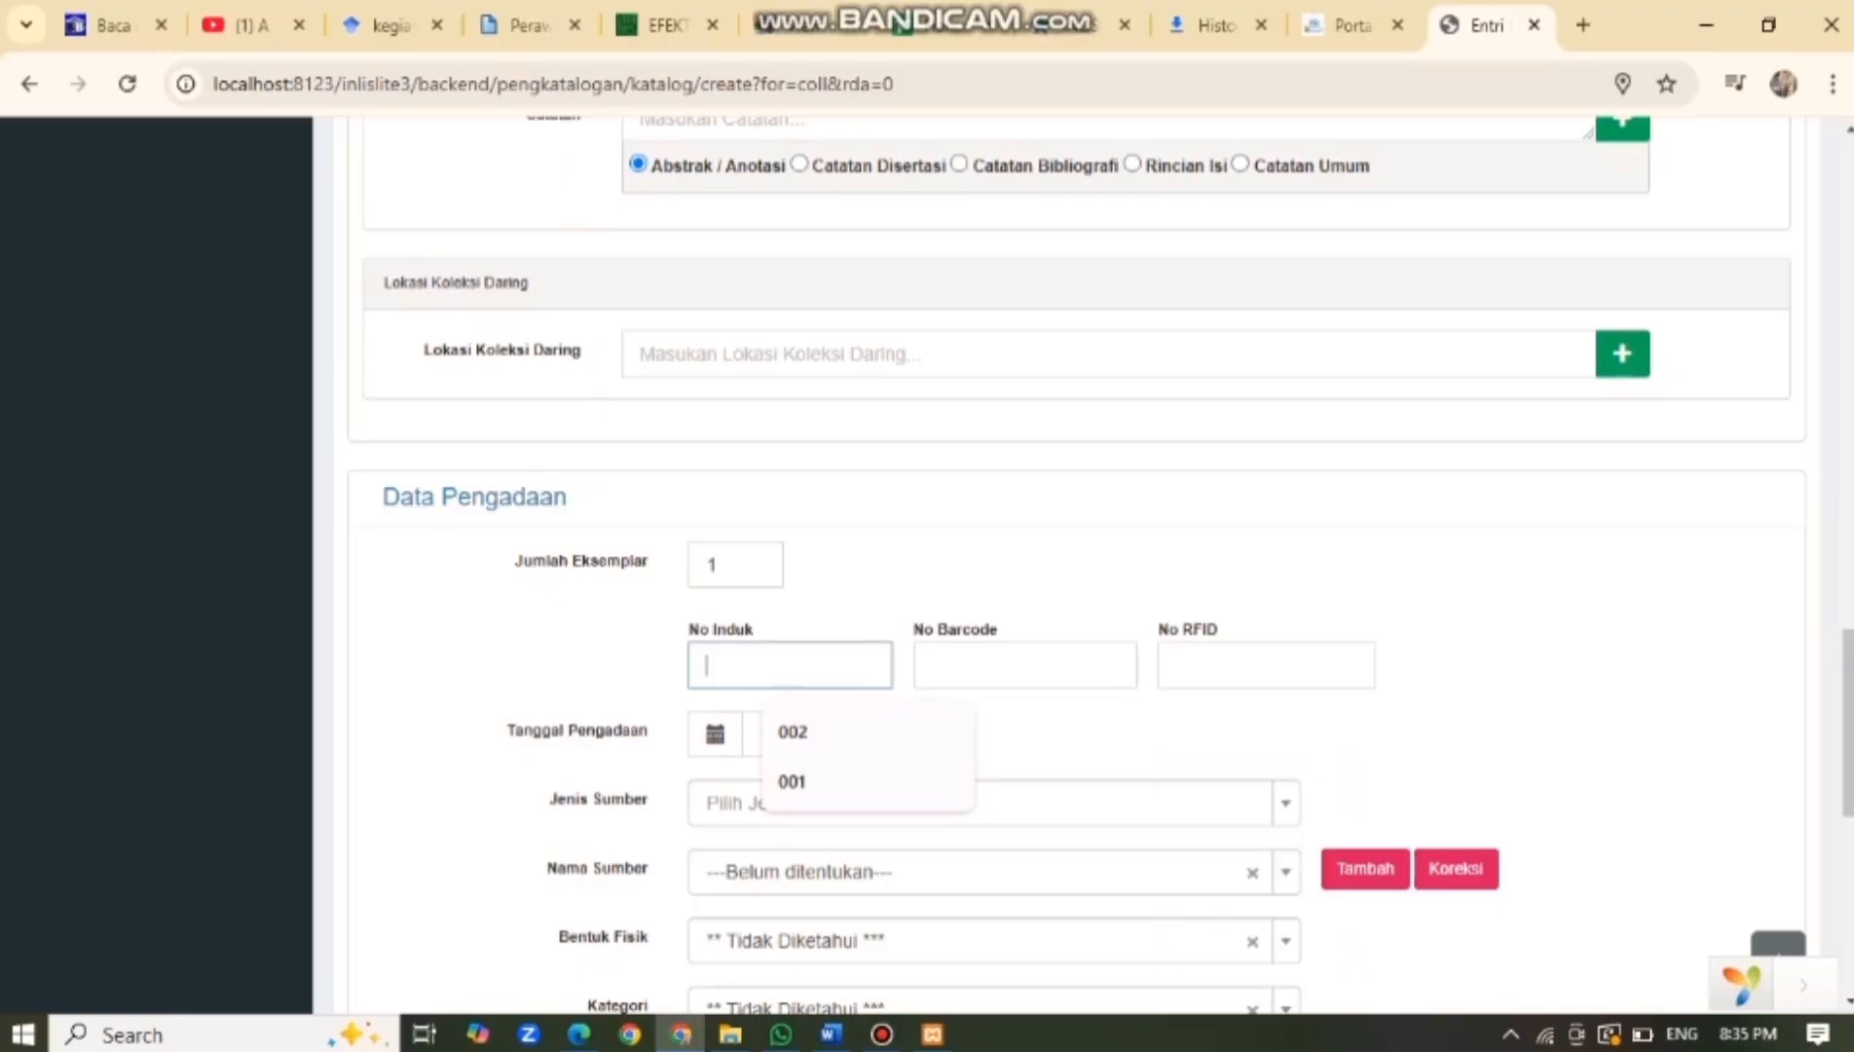
type("003")
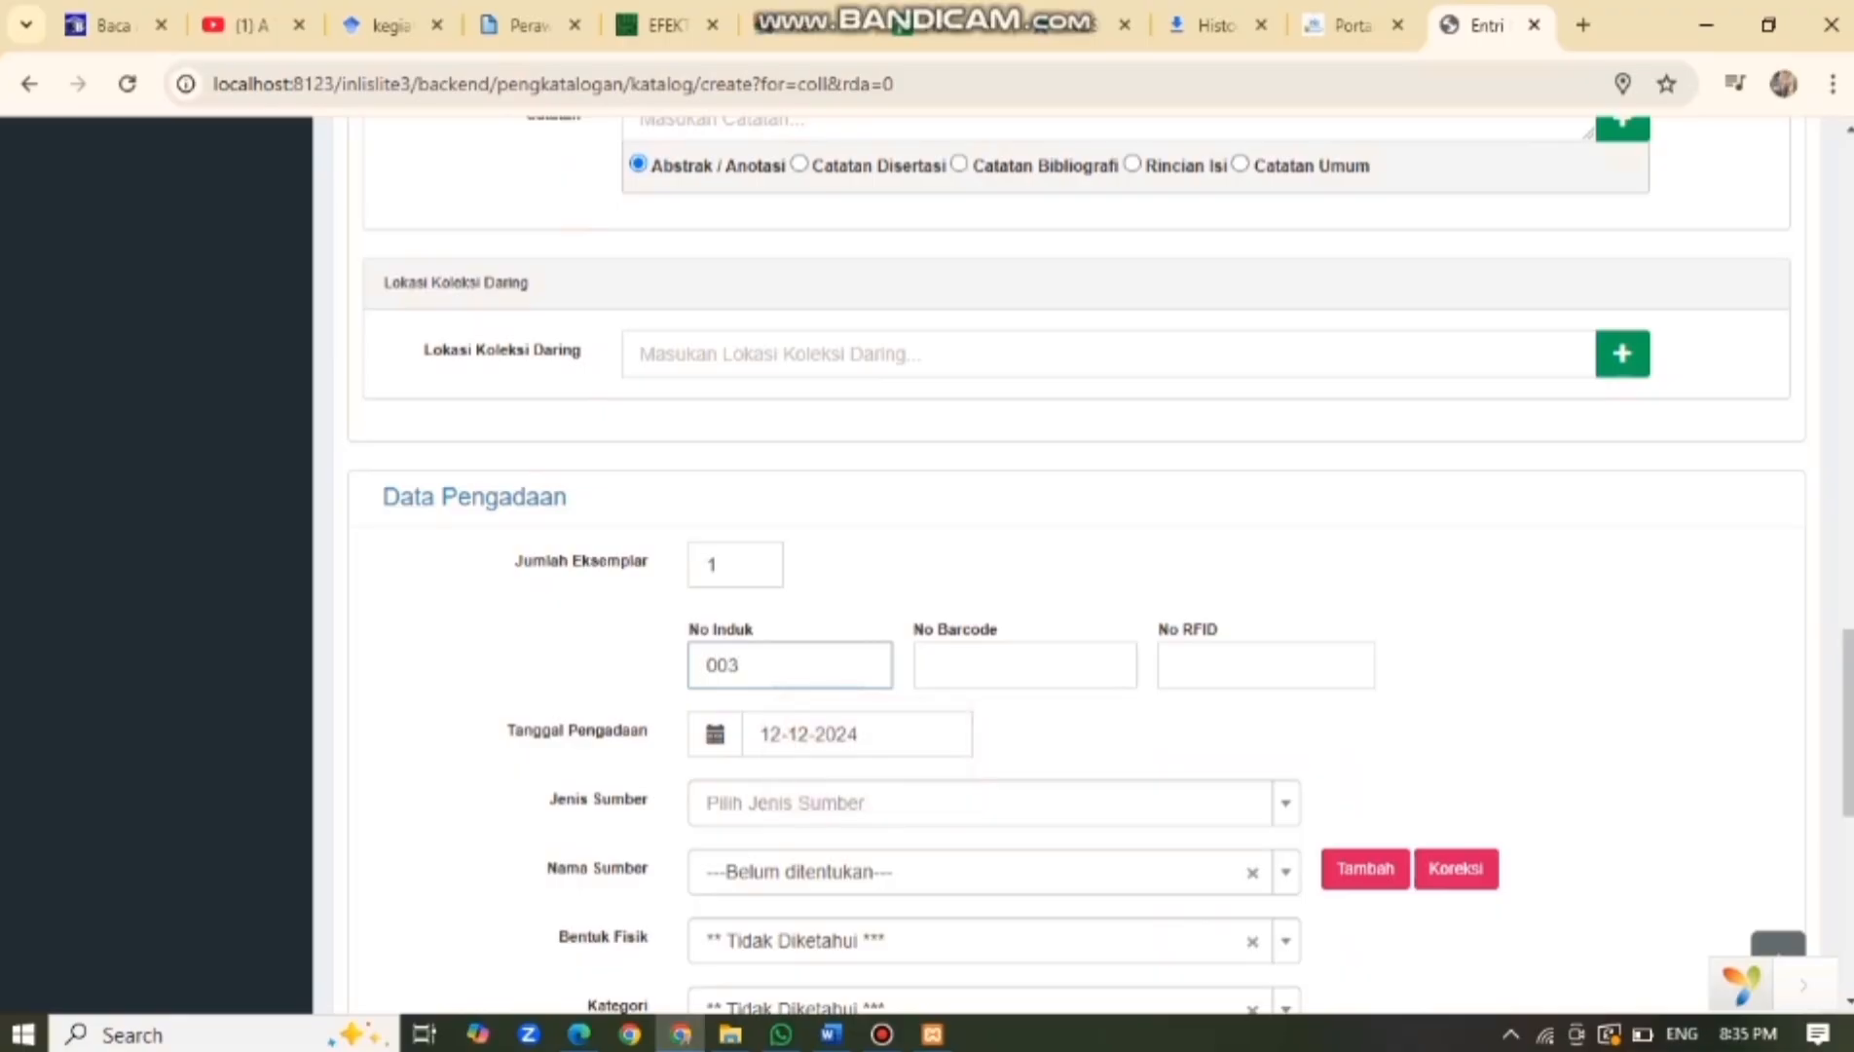
left_click(1026, 665)
type("003")
key("Tab")
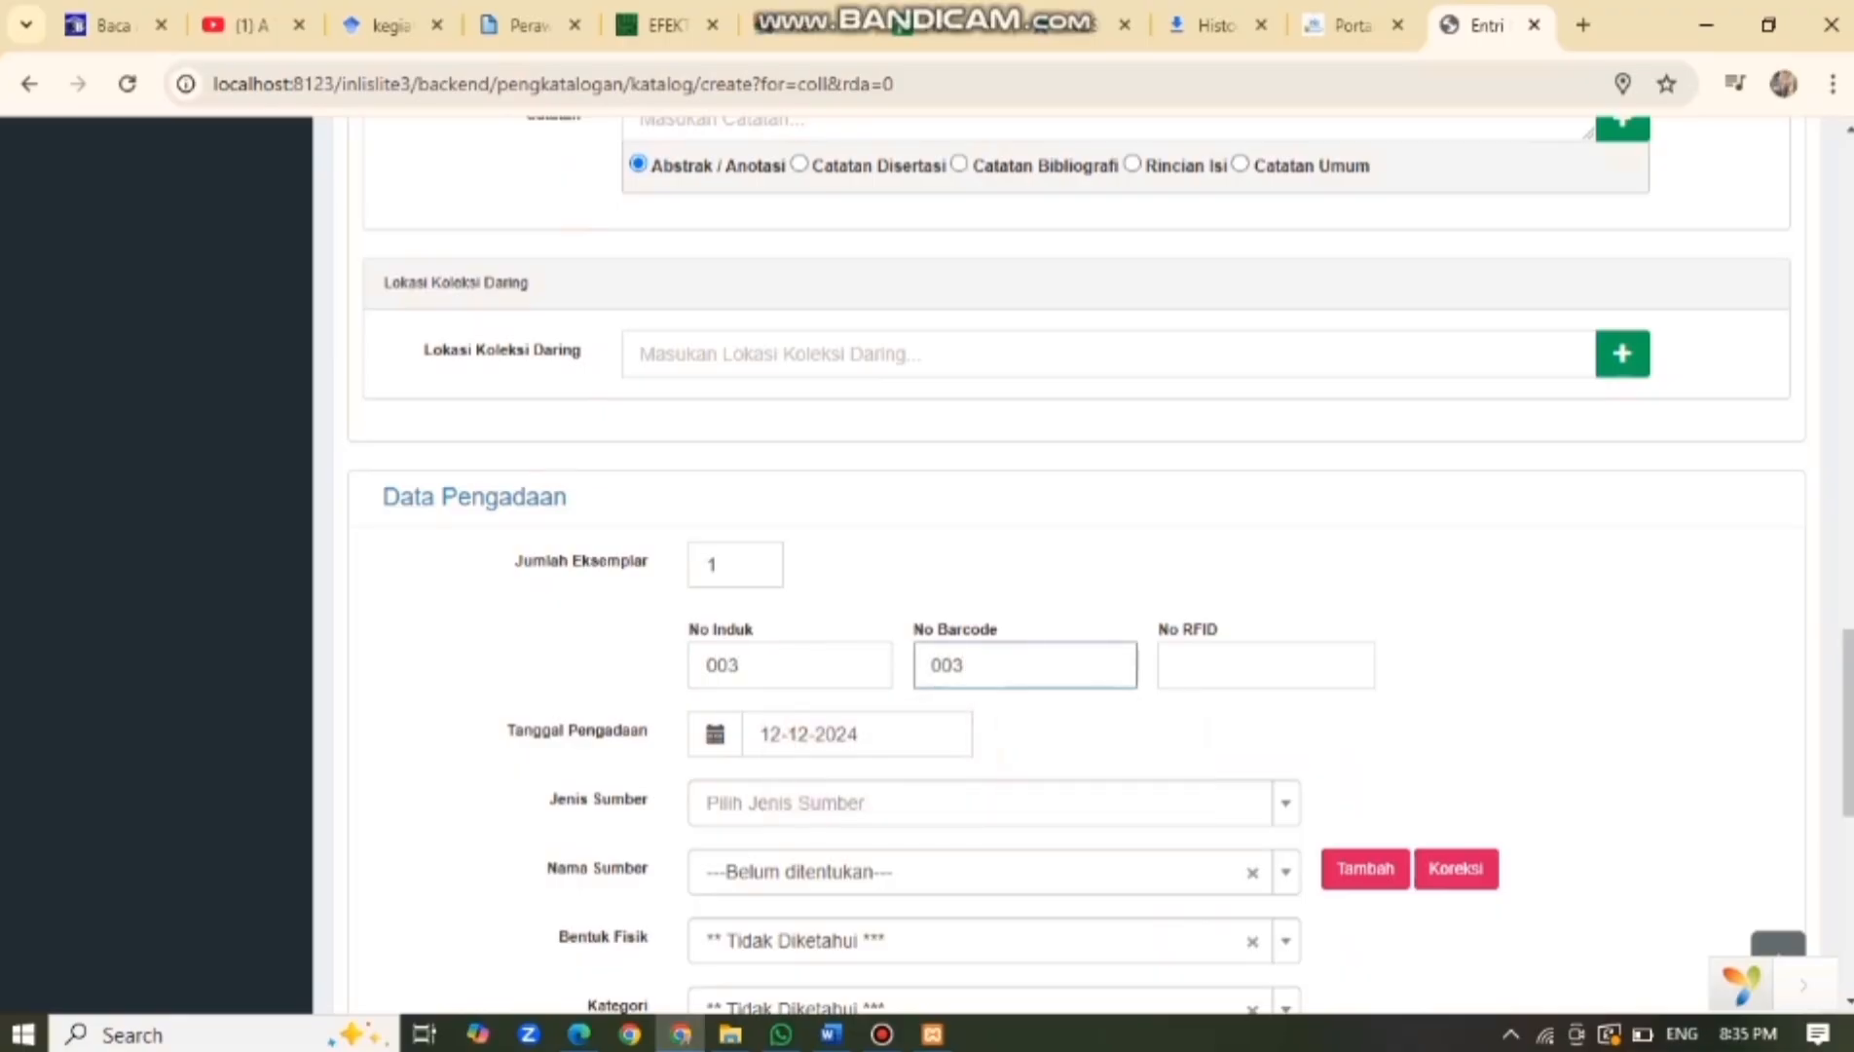
type("003")
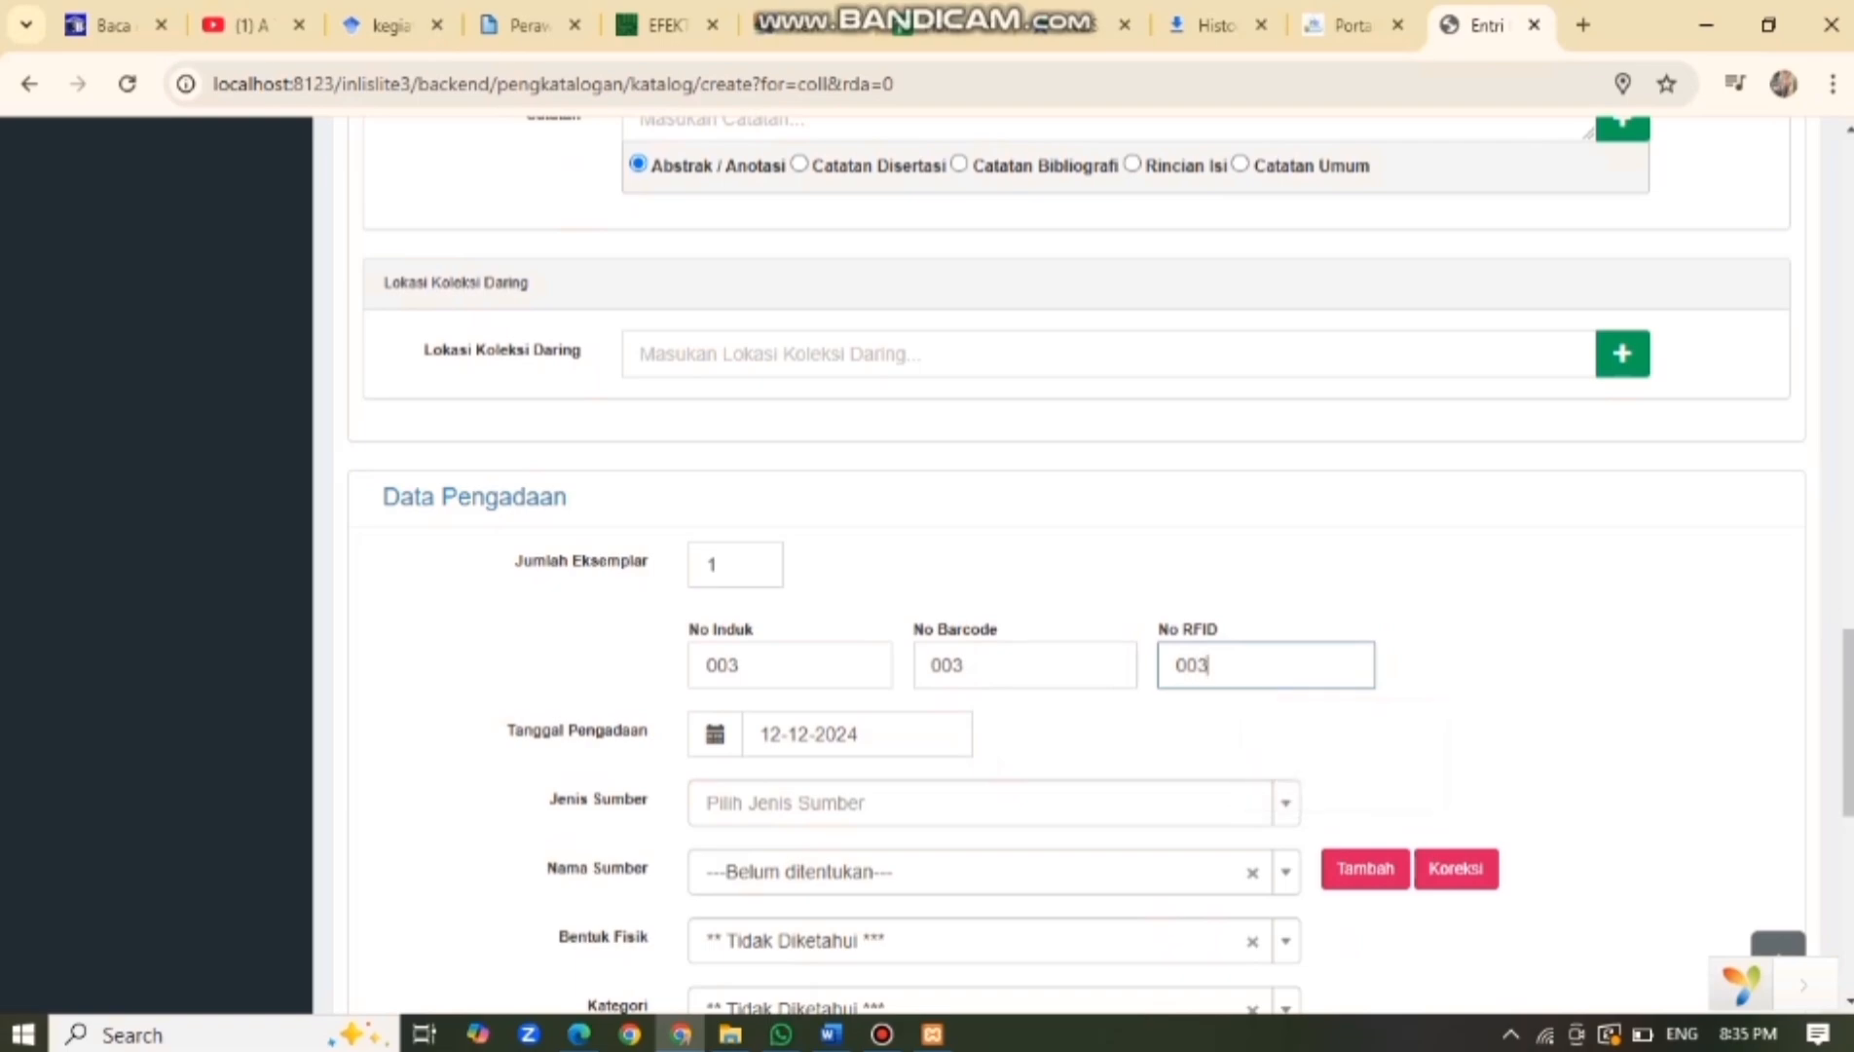
Choose Hadiah/Hibah as the acquisition source.
scroll(1077, 584, "down", 1)
left_click(993, 665)
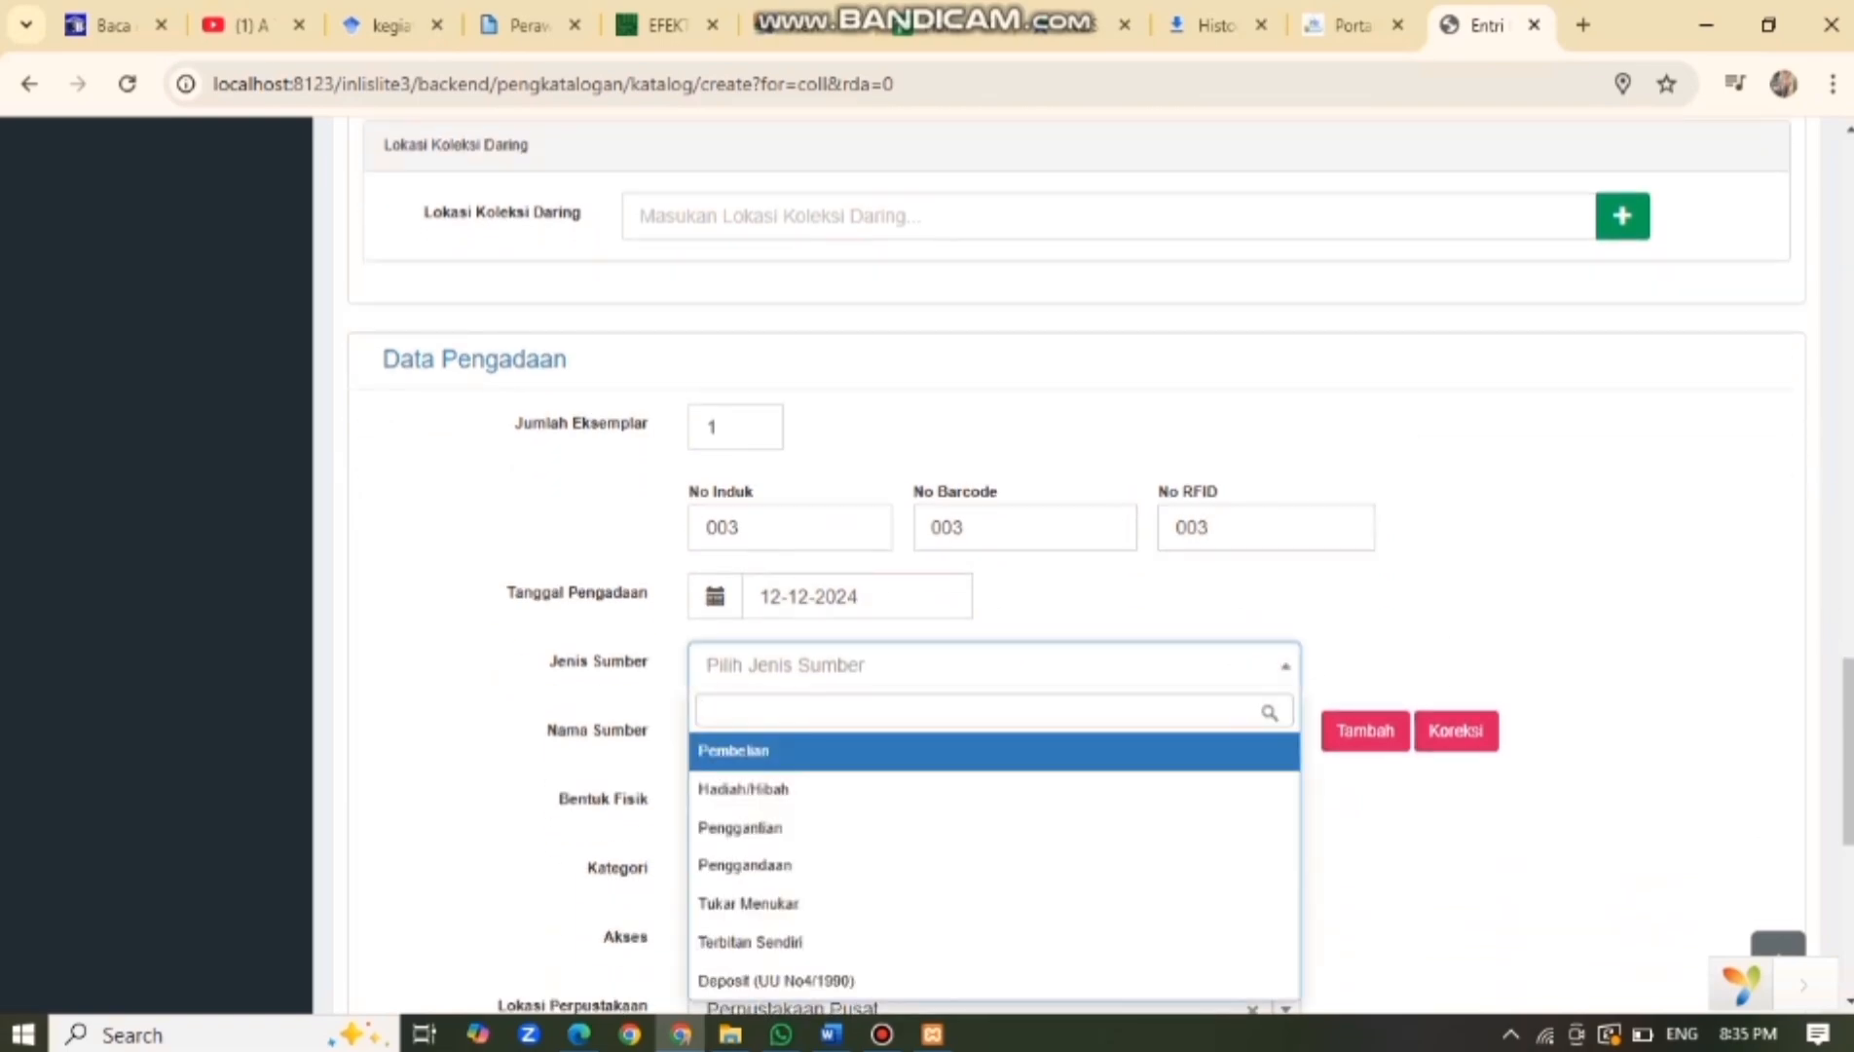
key("Down")
key("Down")
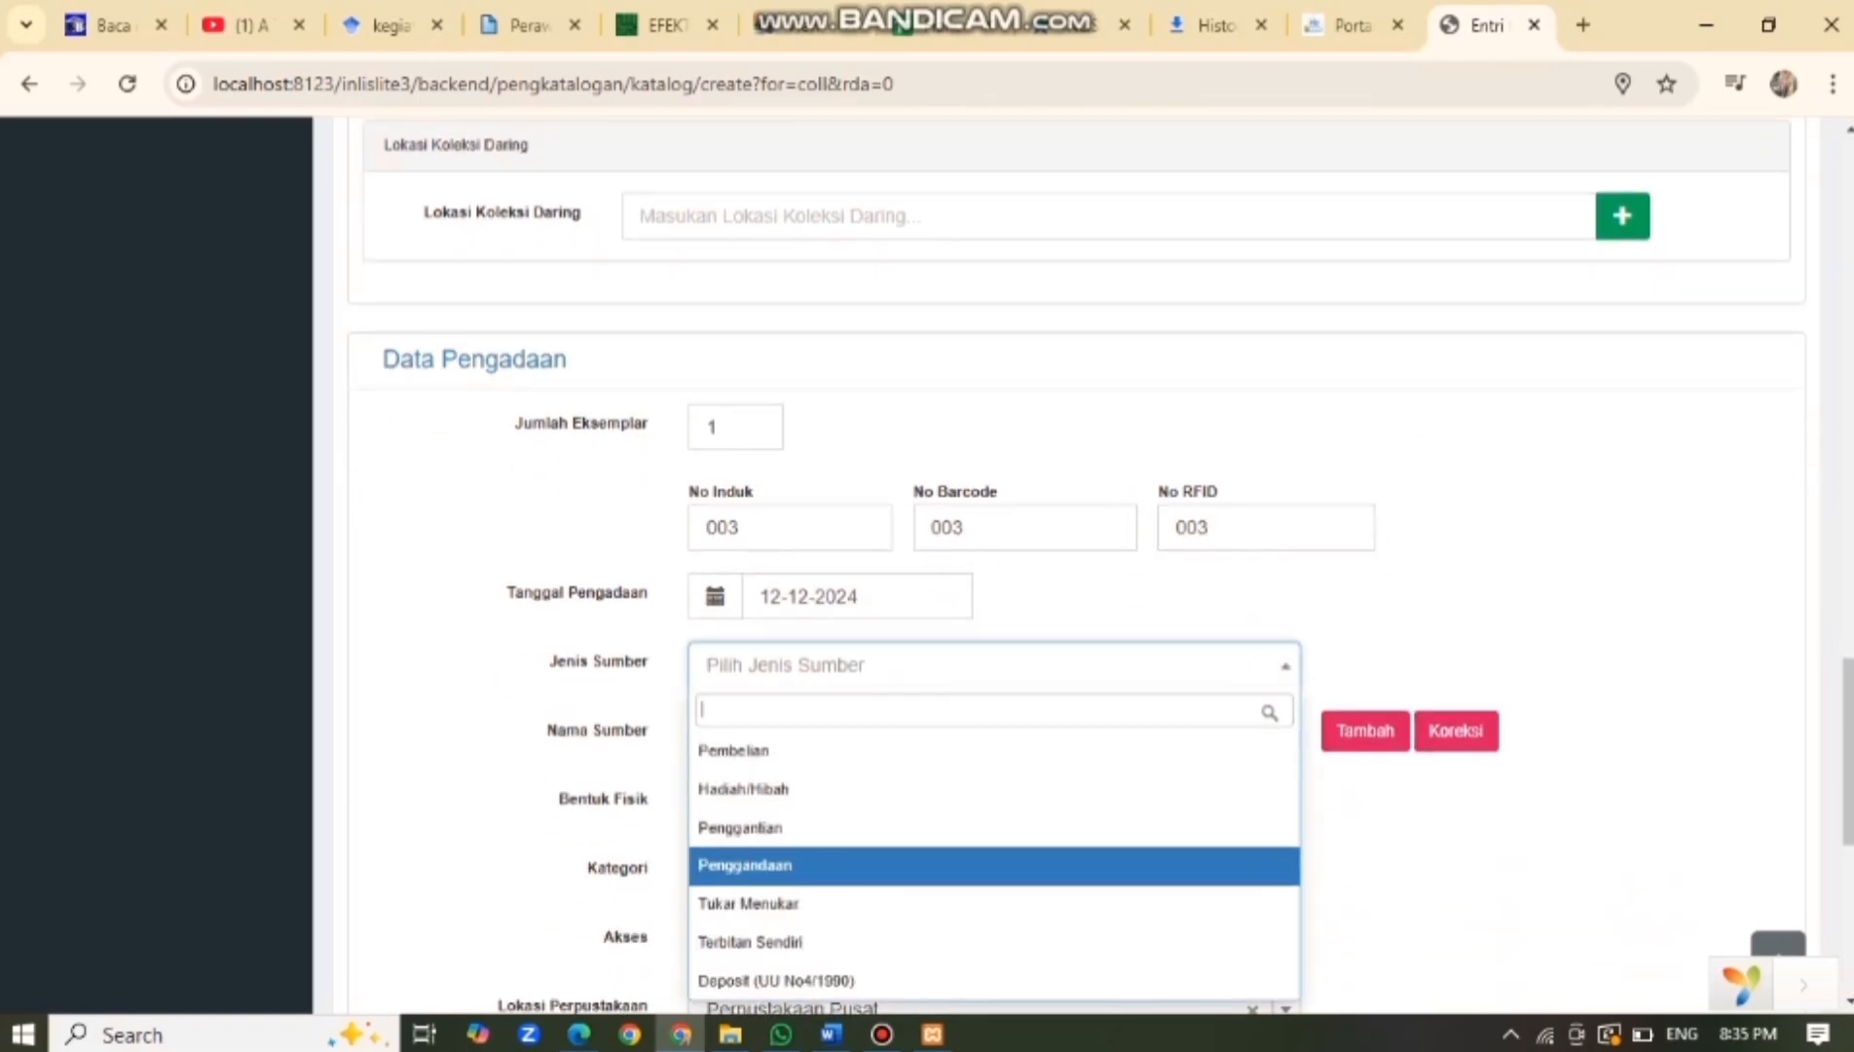
key("Down")
key("Down")
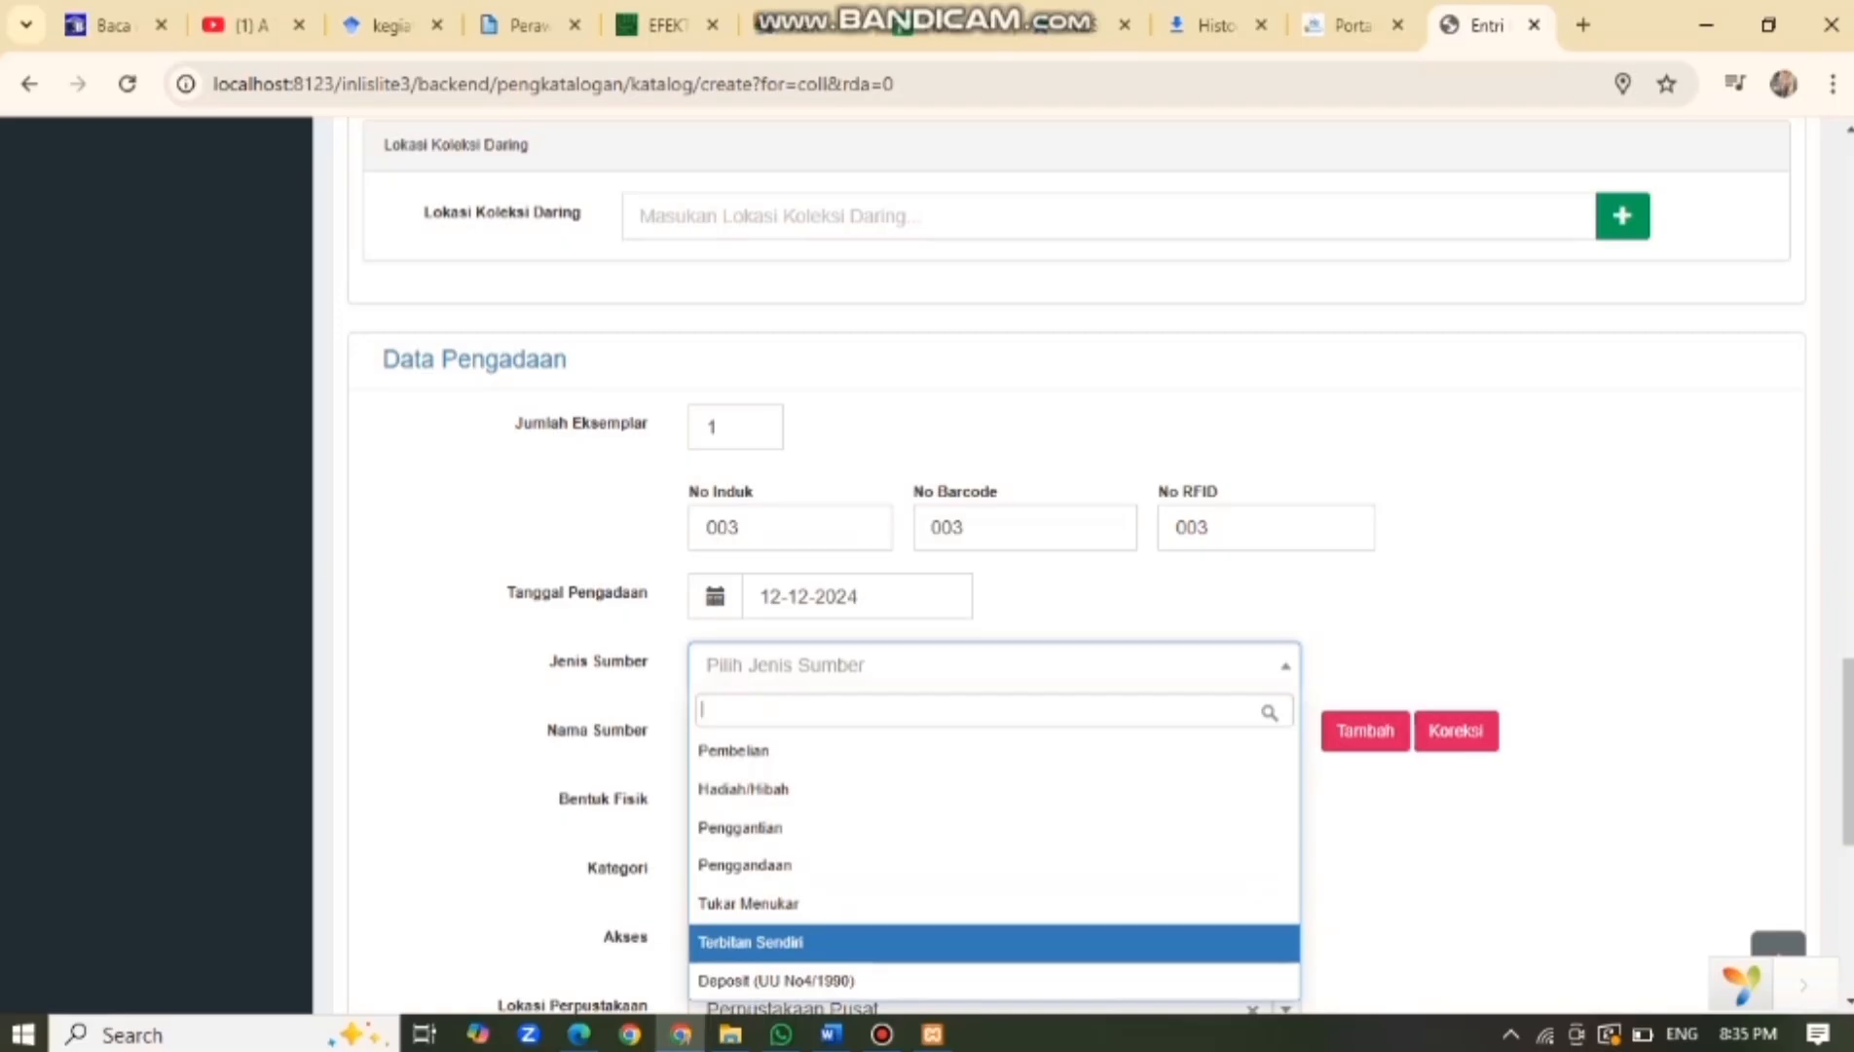
key("Up")
key("Up")
key("Up")
key("Up")
key("Up")
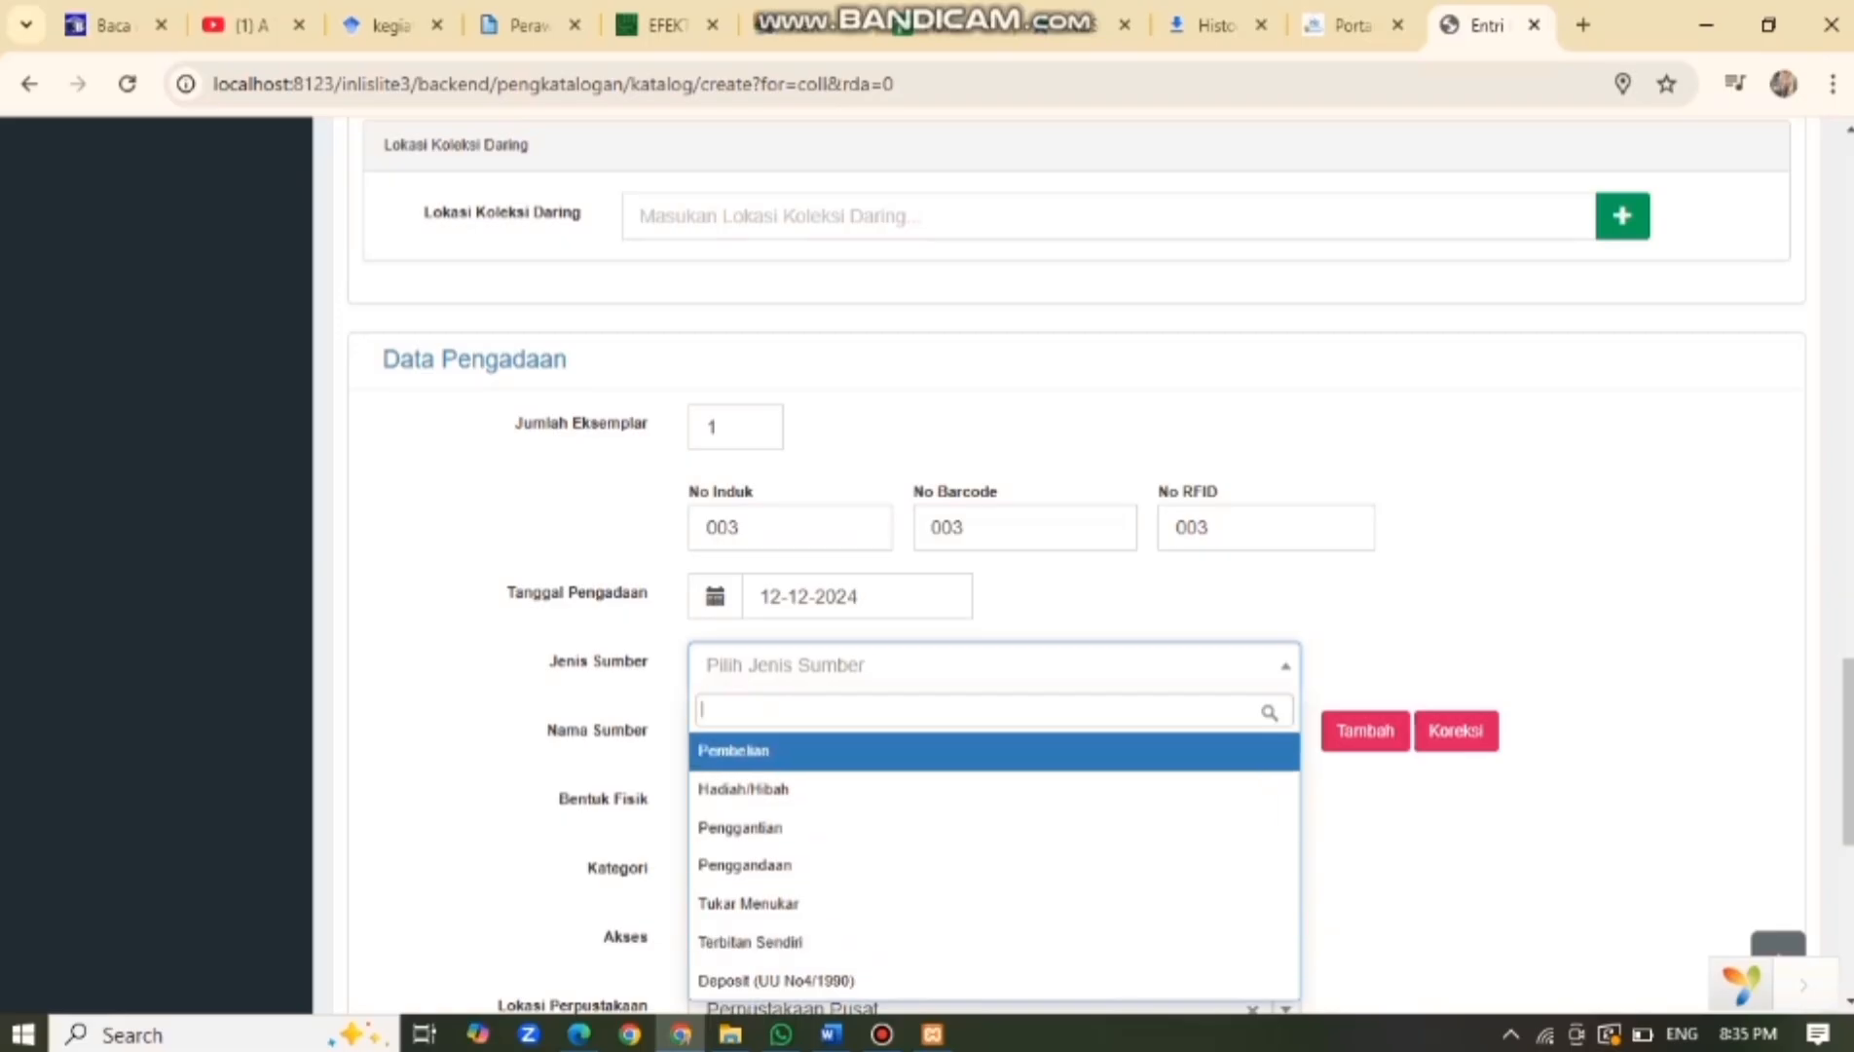
key("Down")
key("Return")
Set physical form Buku, category Koleksi Umum, and access Dapat dipinjam.
scroll(1103, 564, "down", 2)
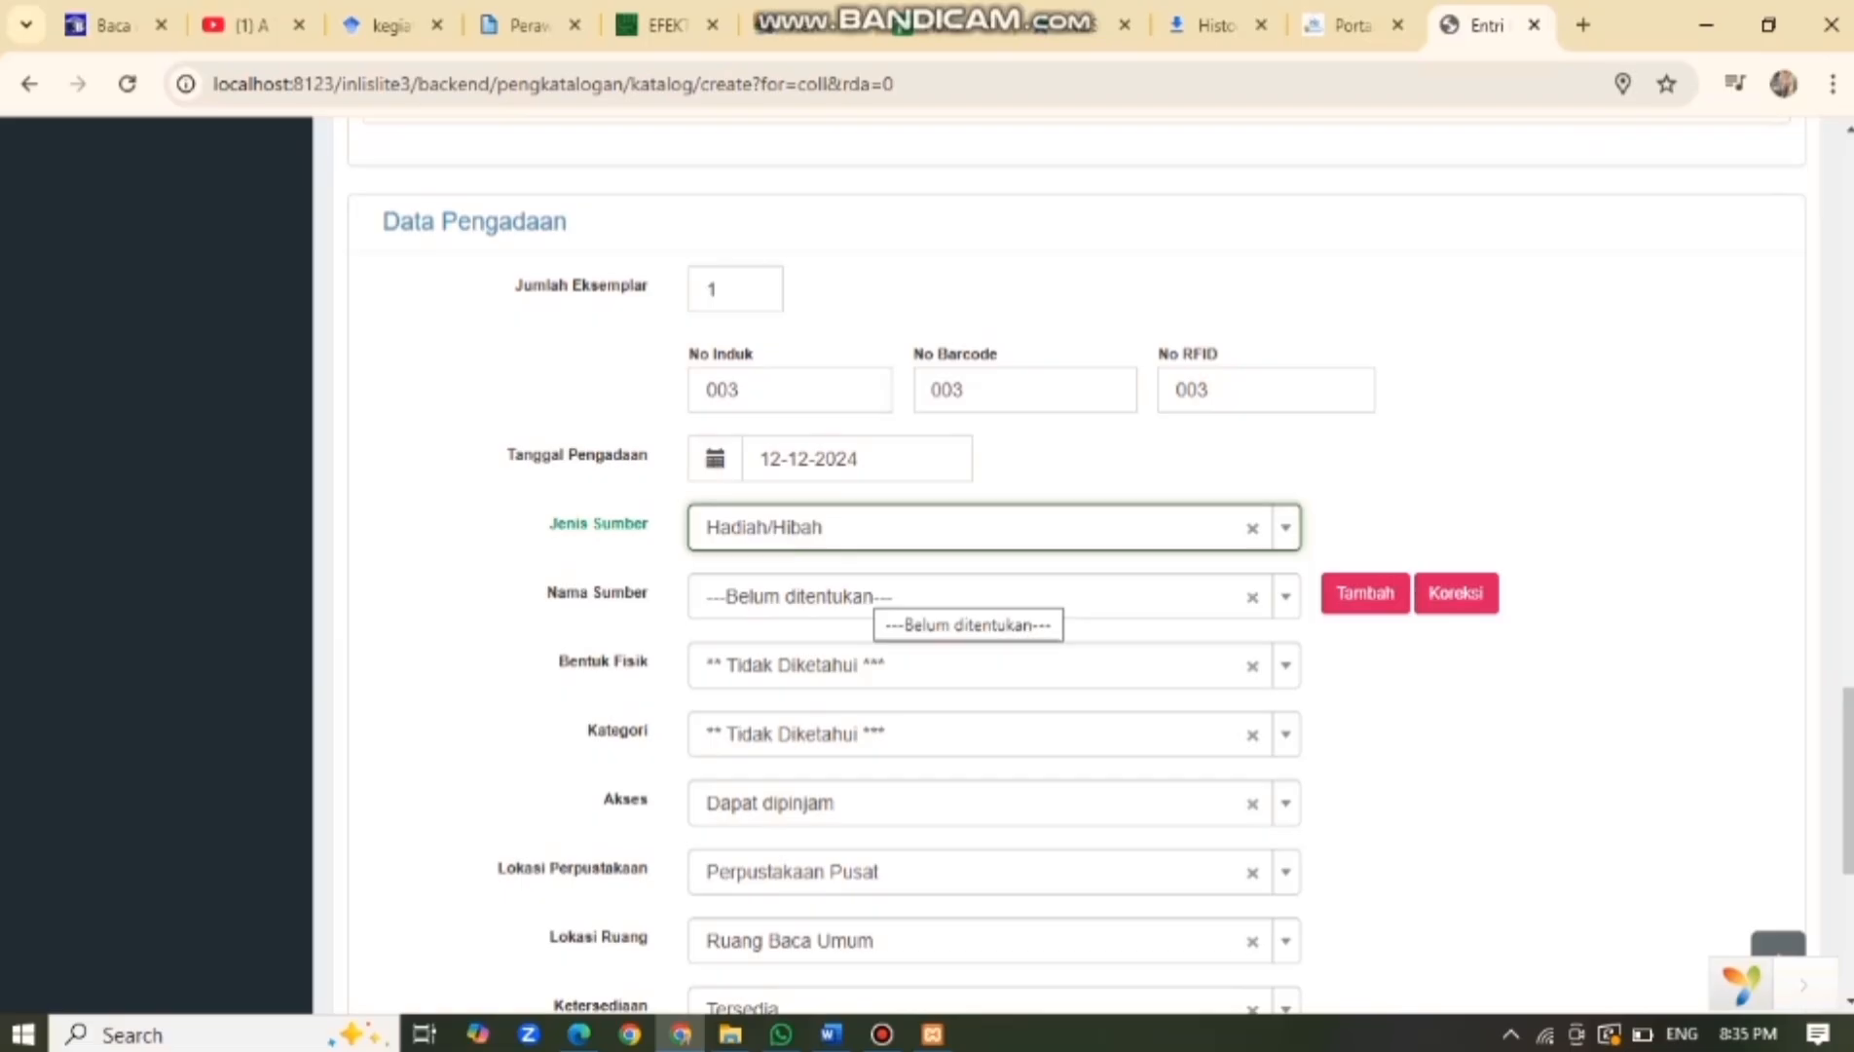
left_click(974, 665)
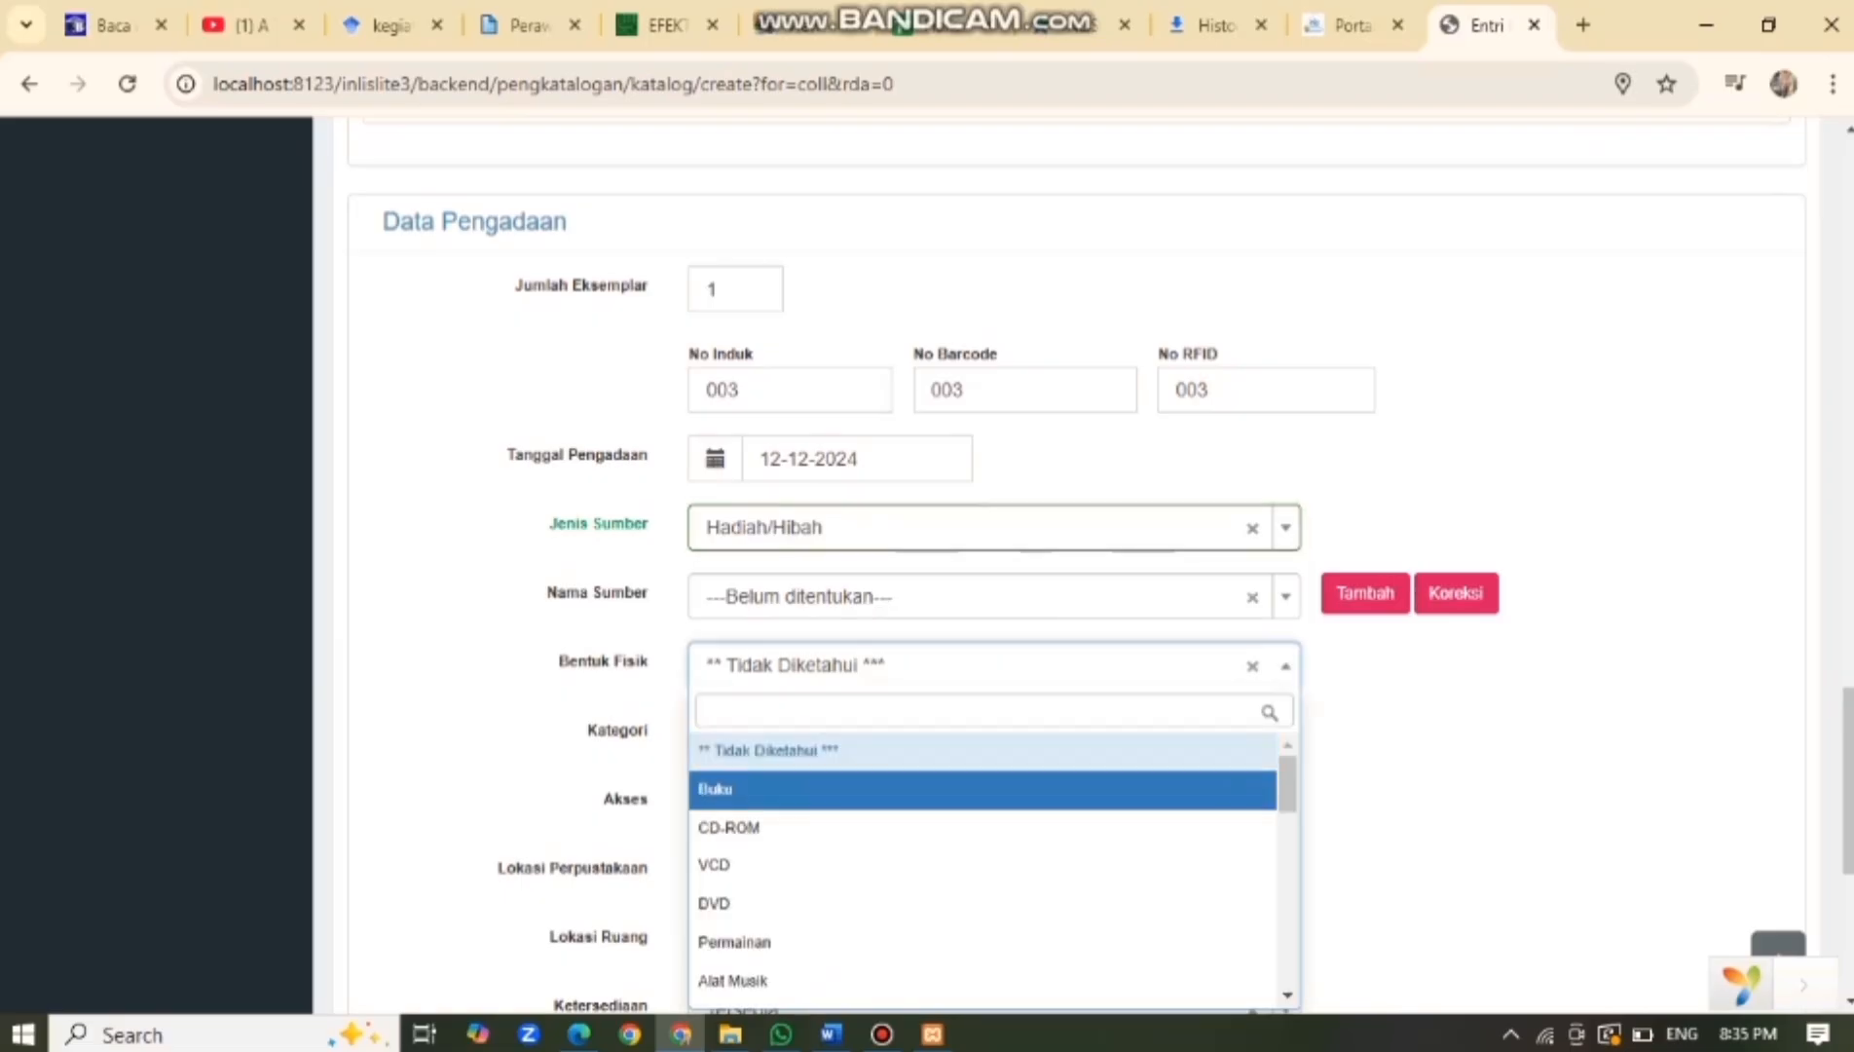
left_click(974, 788)
left_click(974, 734)
key("Down")
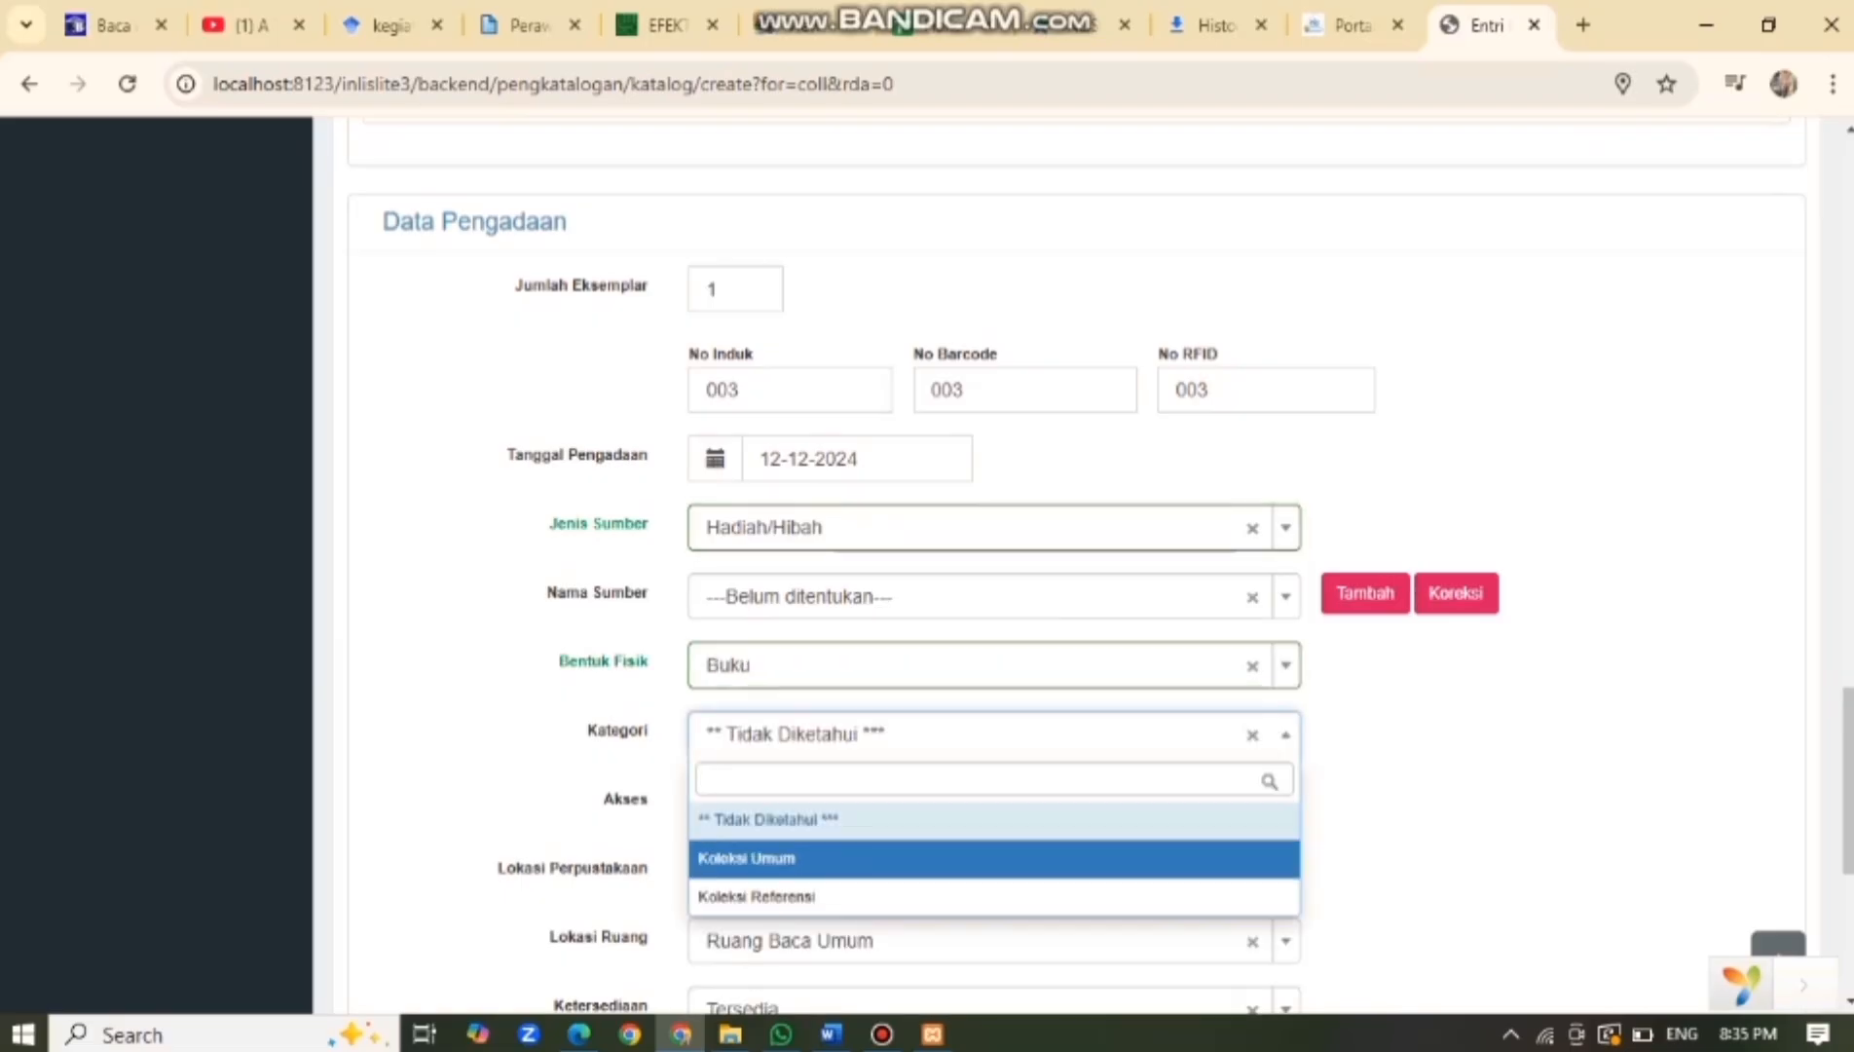
key("Return")
scroll(1100, 565, "down", 2)
left_click(974, 665)
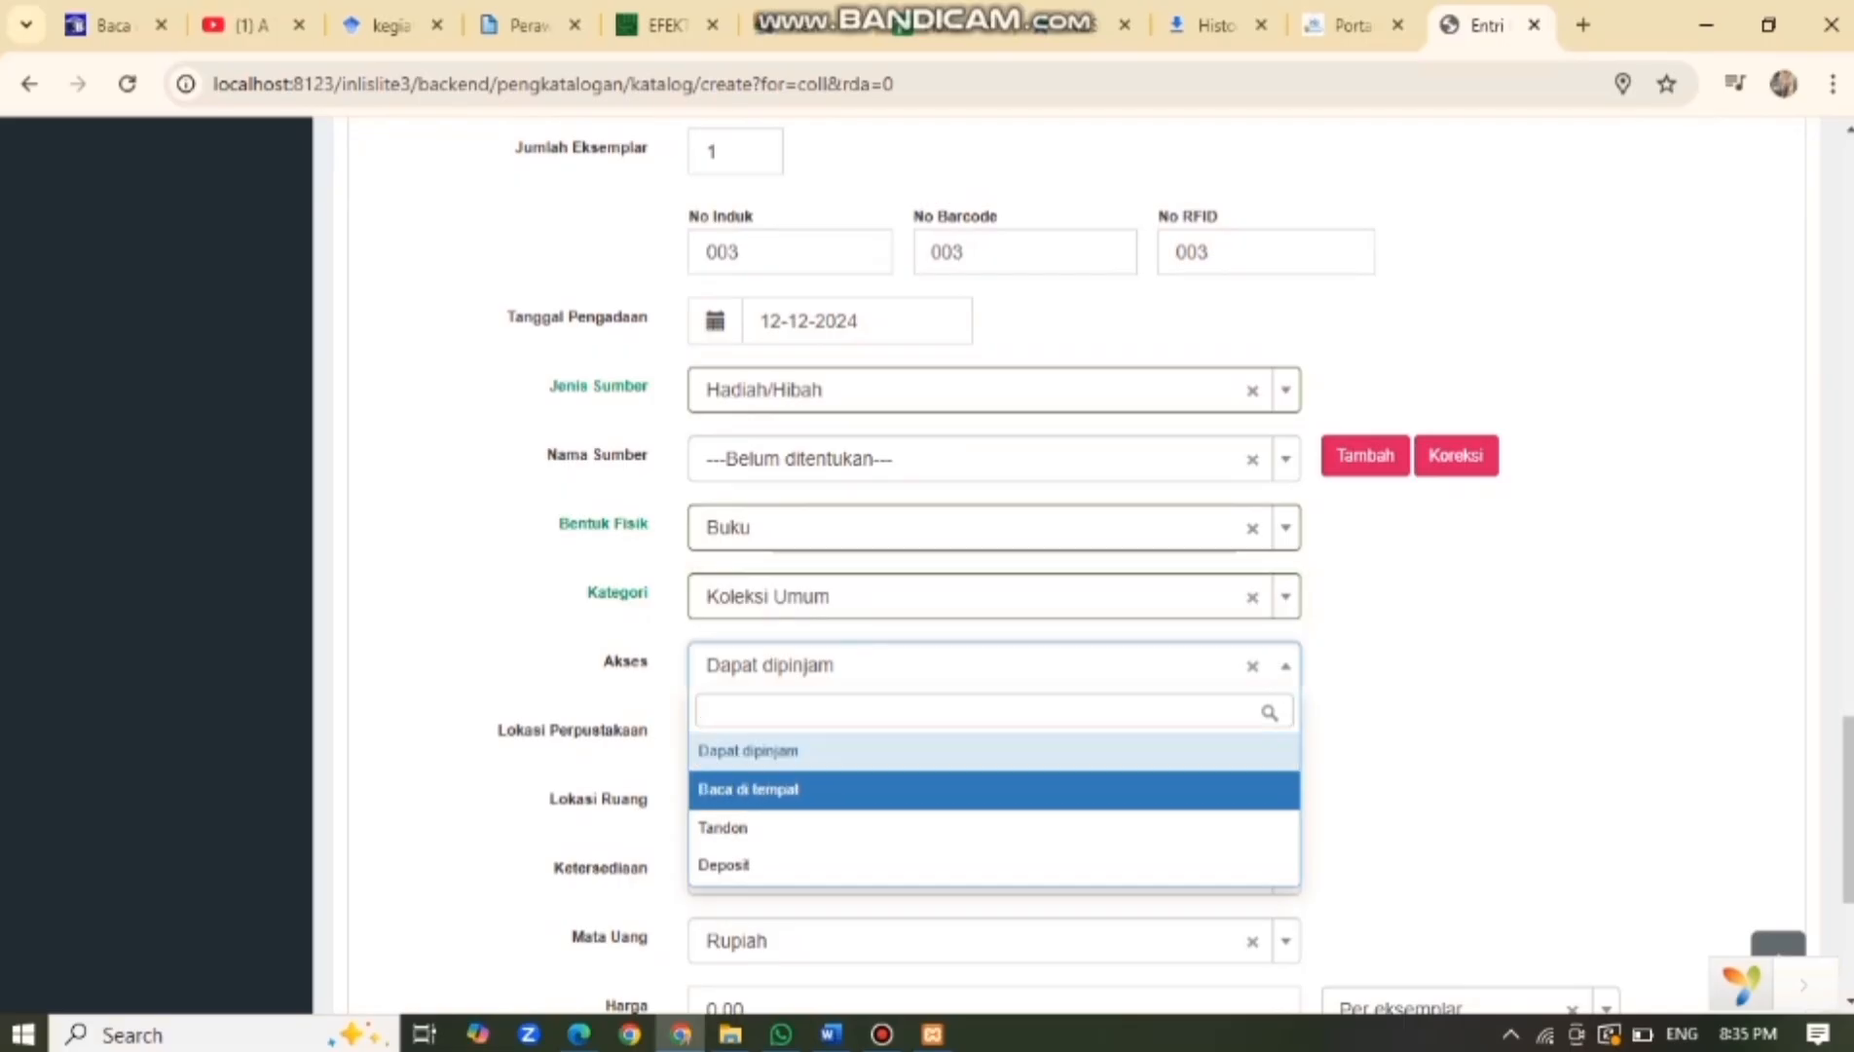
left_click(974, 750)
Set location Perpustakaan Pusat, room Ruang Baca Umum, status Tersedia, and currency Rupiah.
scroll(973, 565, "down", 2)
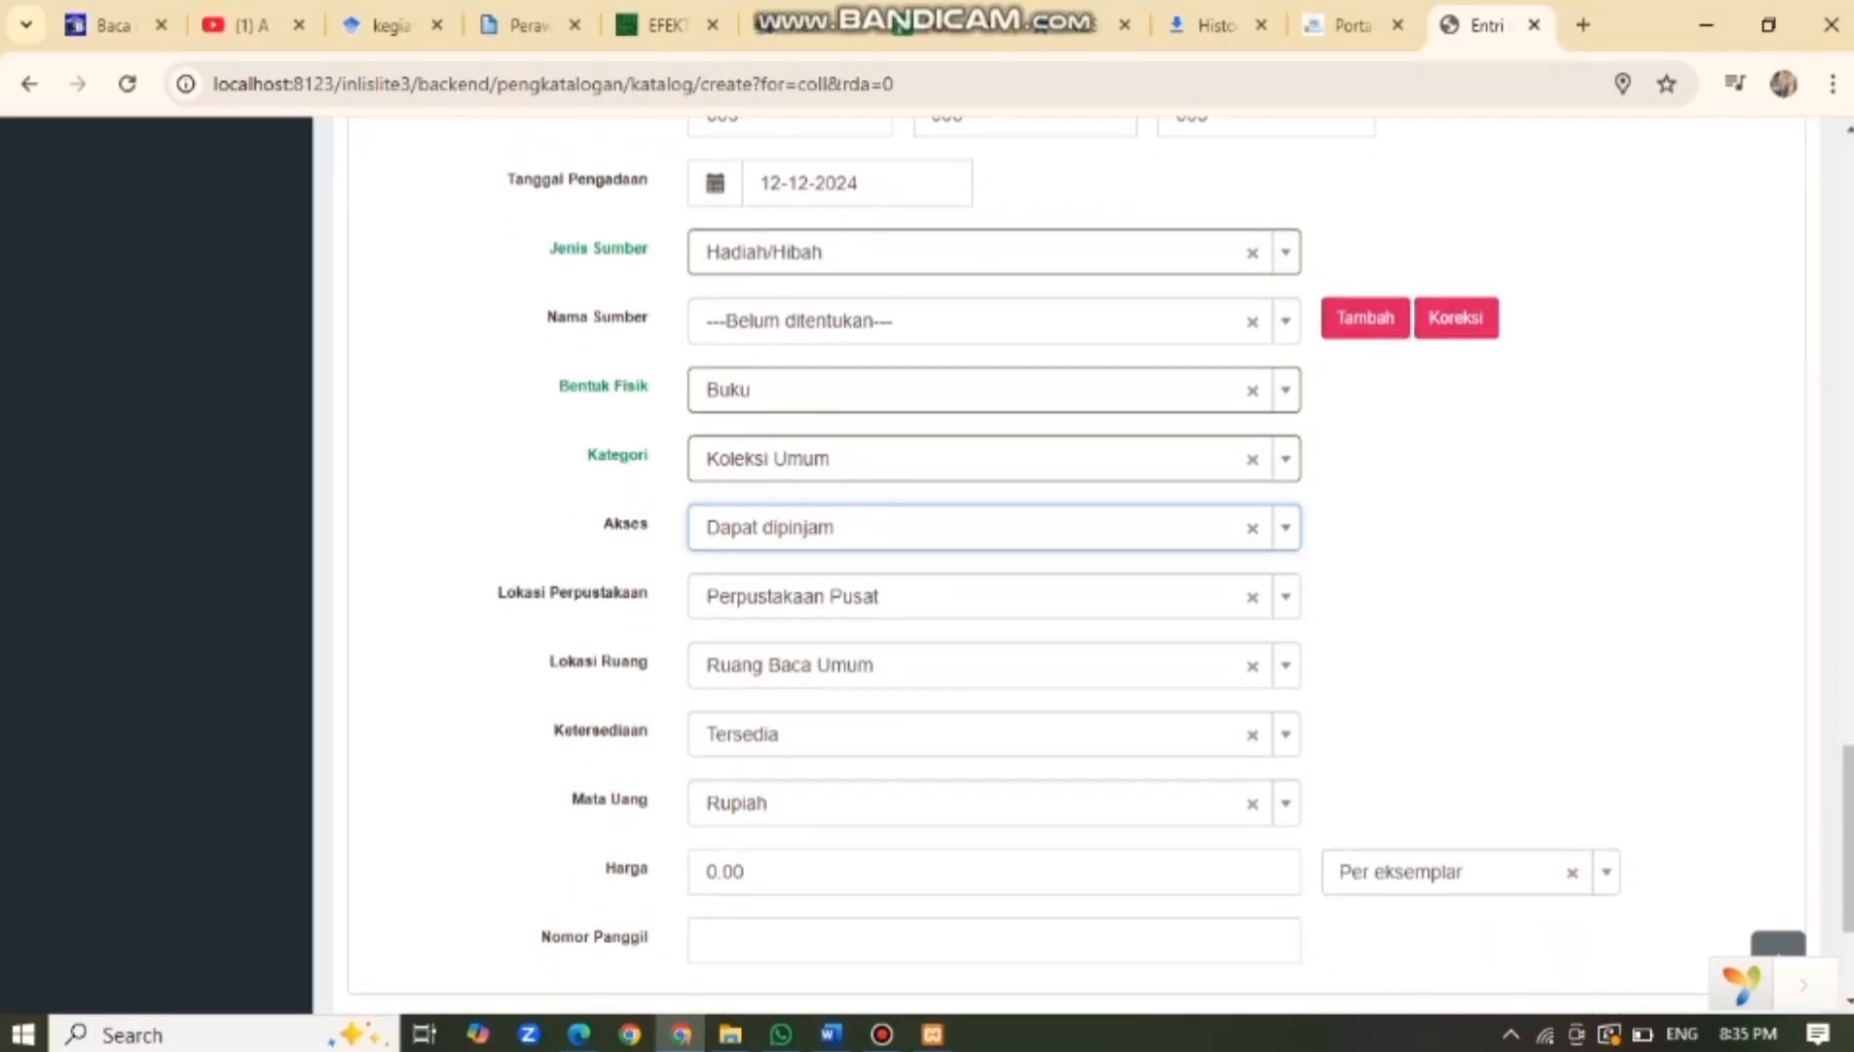
left_click(993, 596)
left_click(993, 682)
left_click(993, 665)
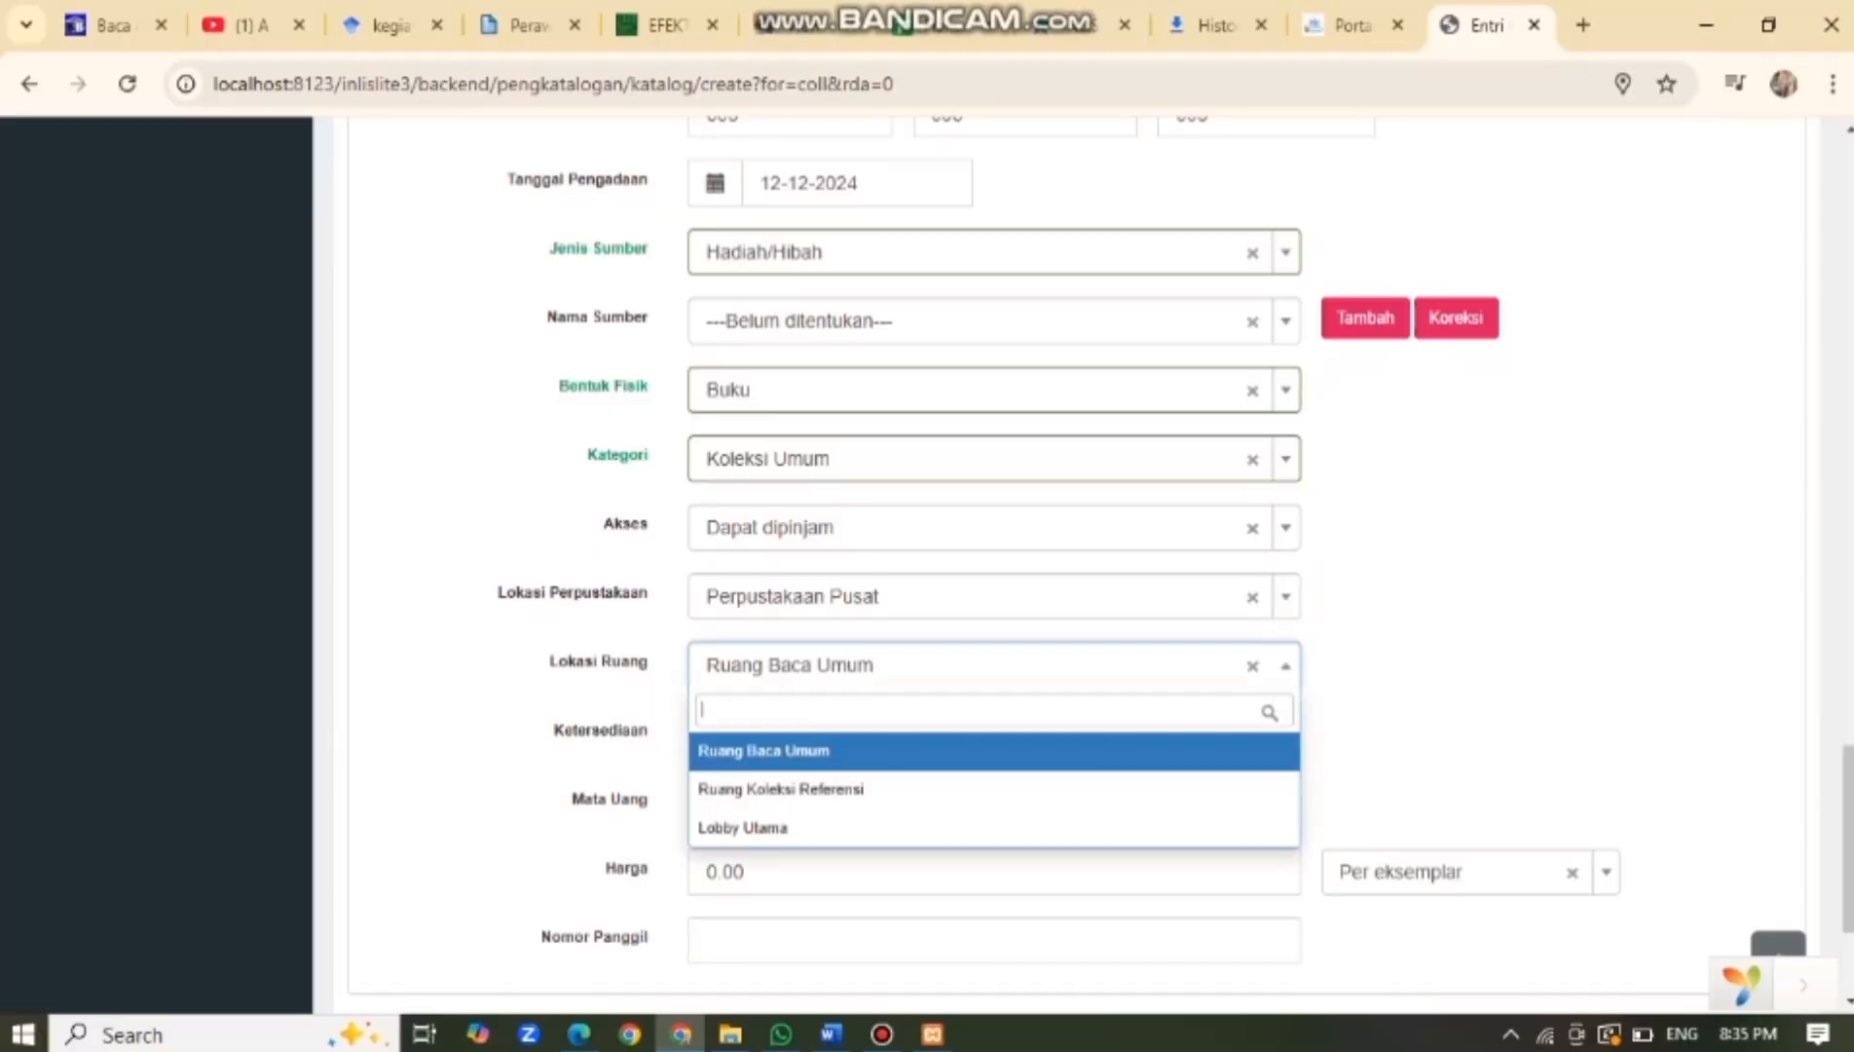
left_click(993, 750)
scroll(993, 681, "down", 2)
left_click(993, 595)
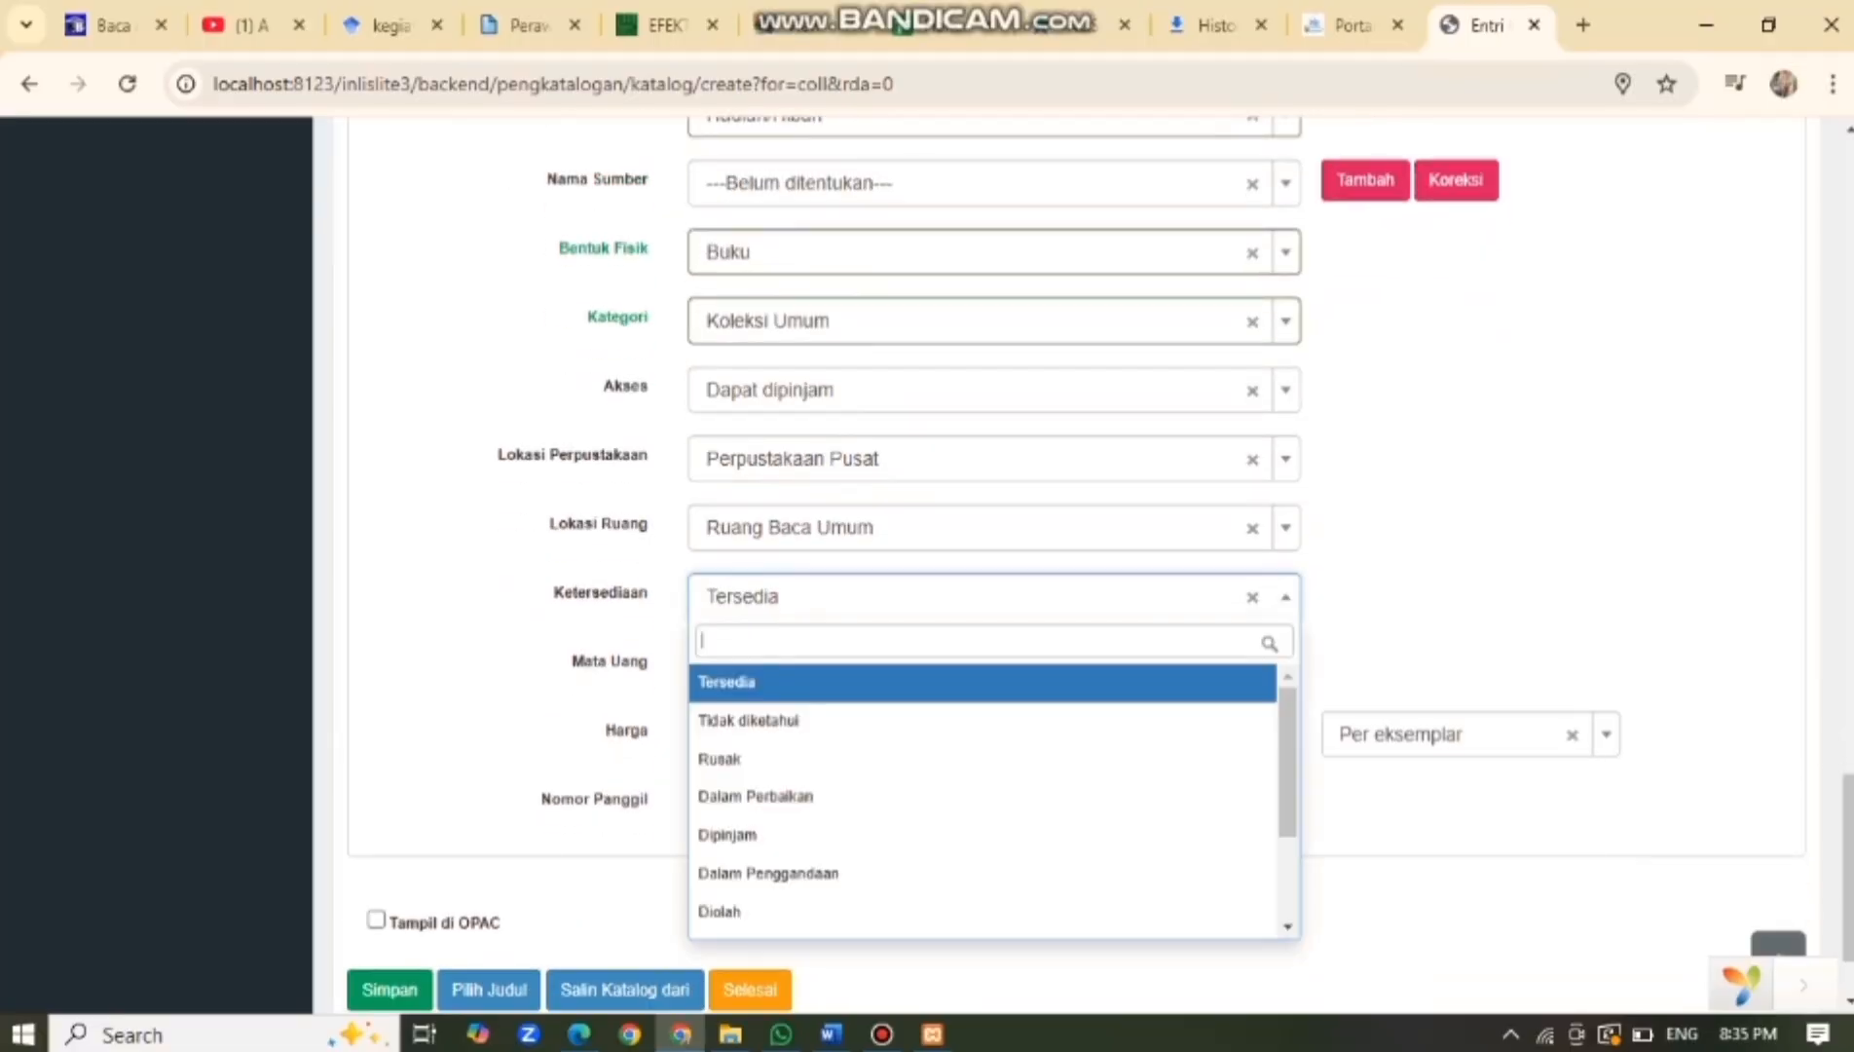
left_click(993, 682)
left_click(993, 665)
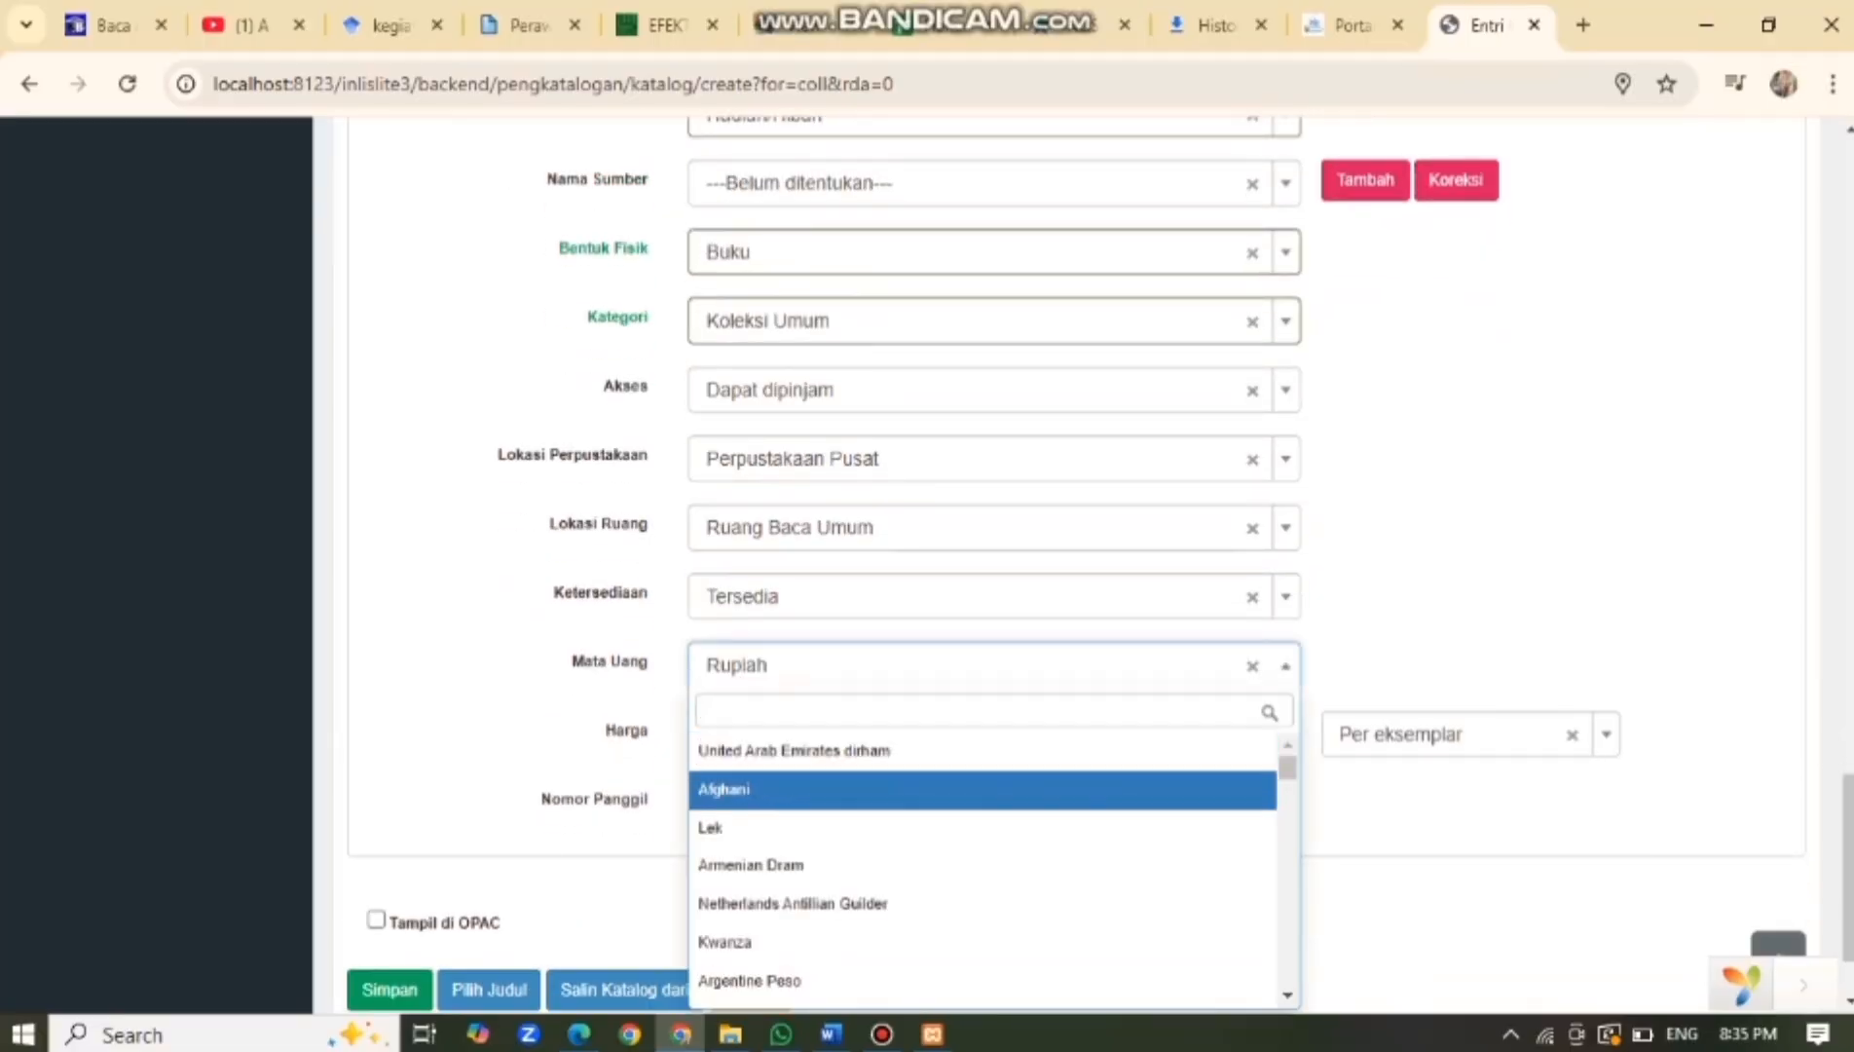
left_click(1285, 666)
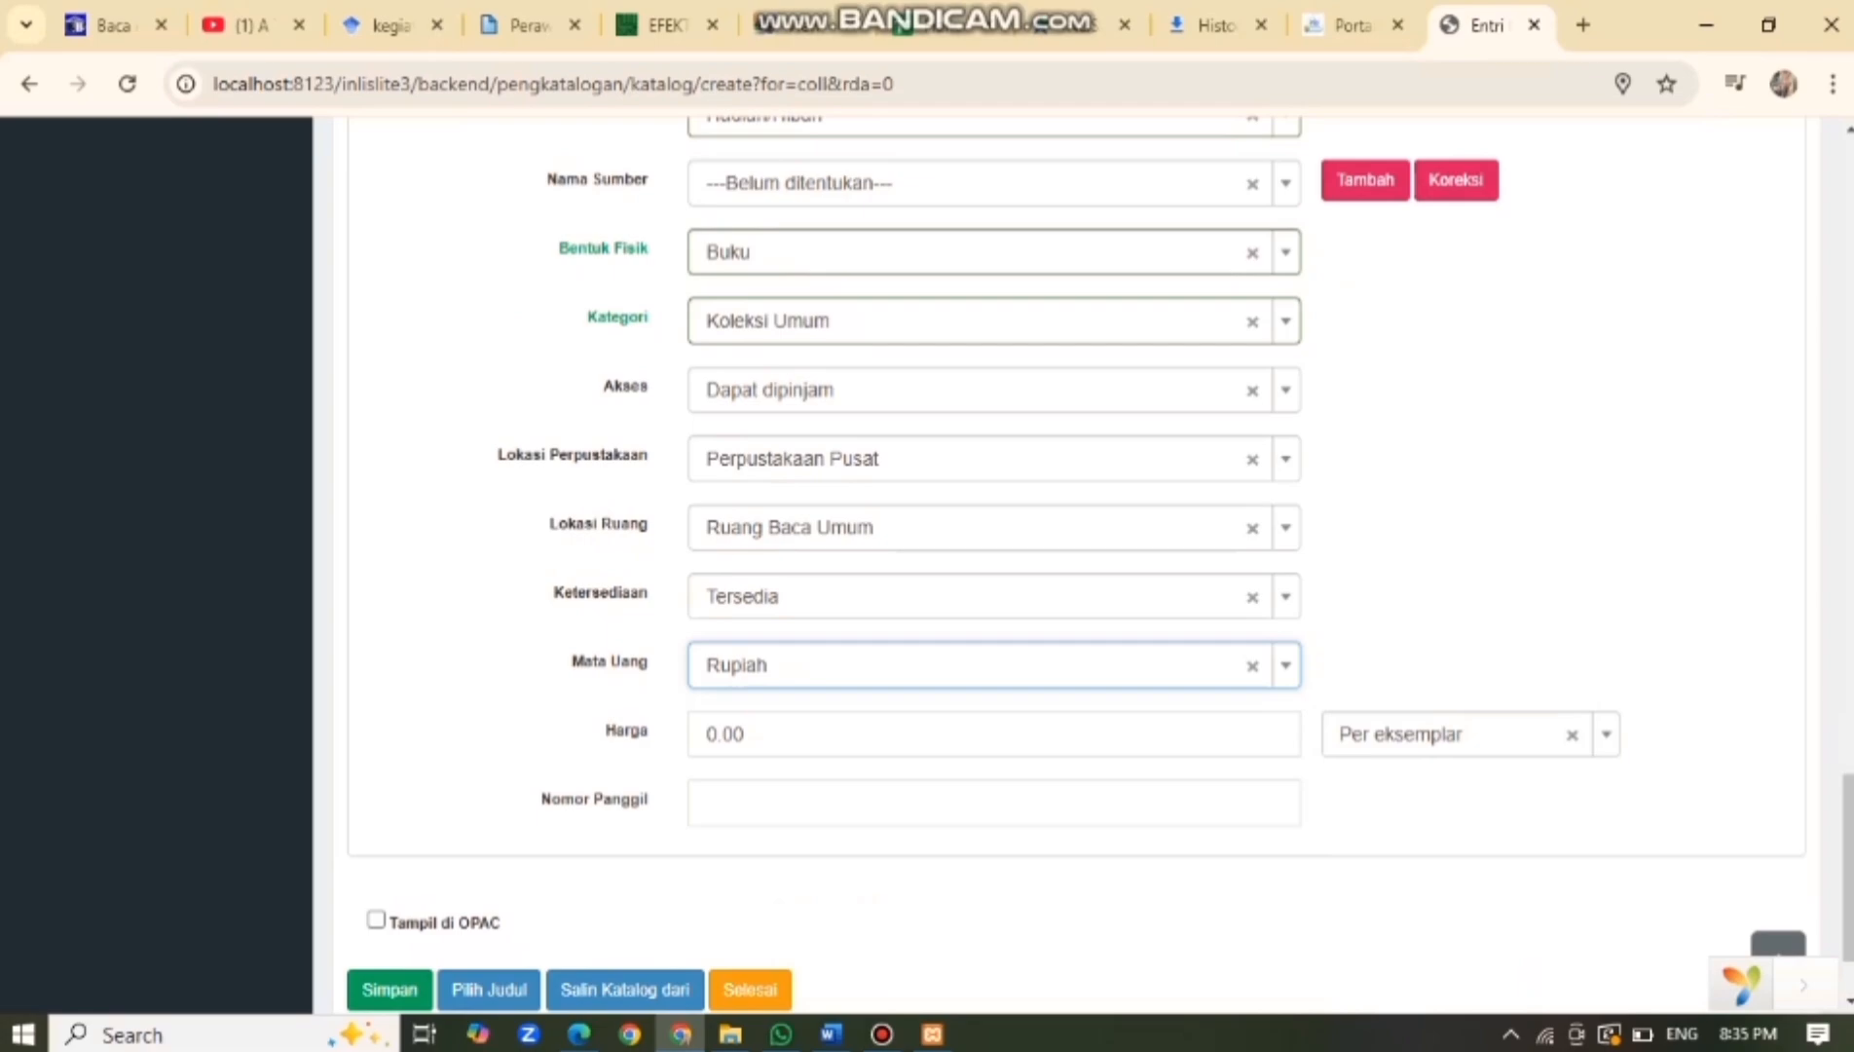
left_click(748, 734)
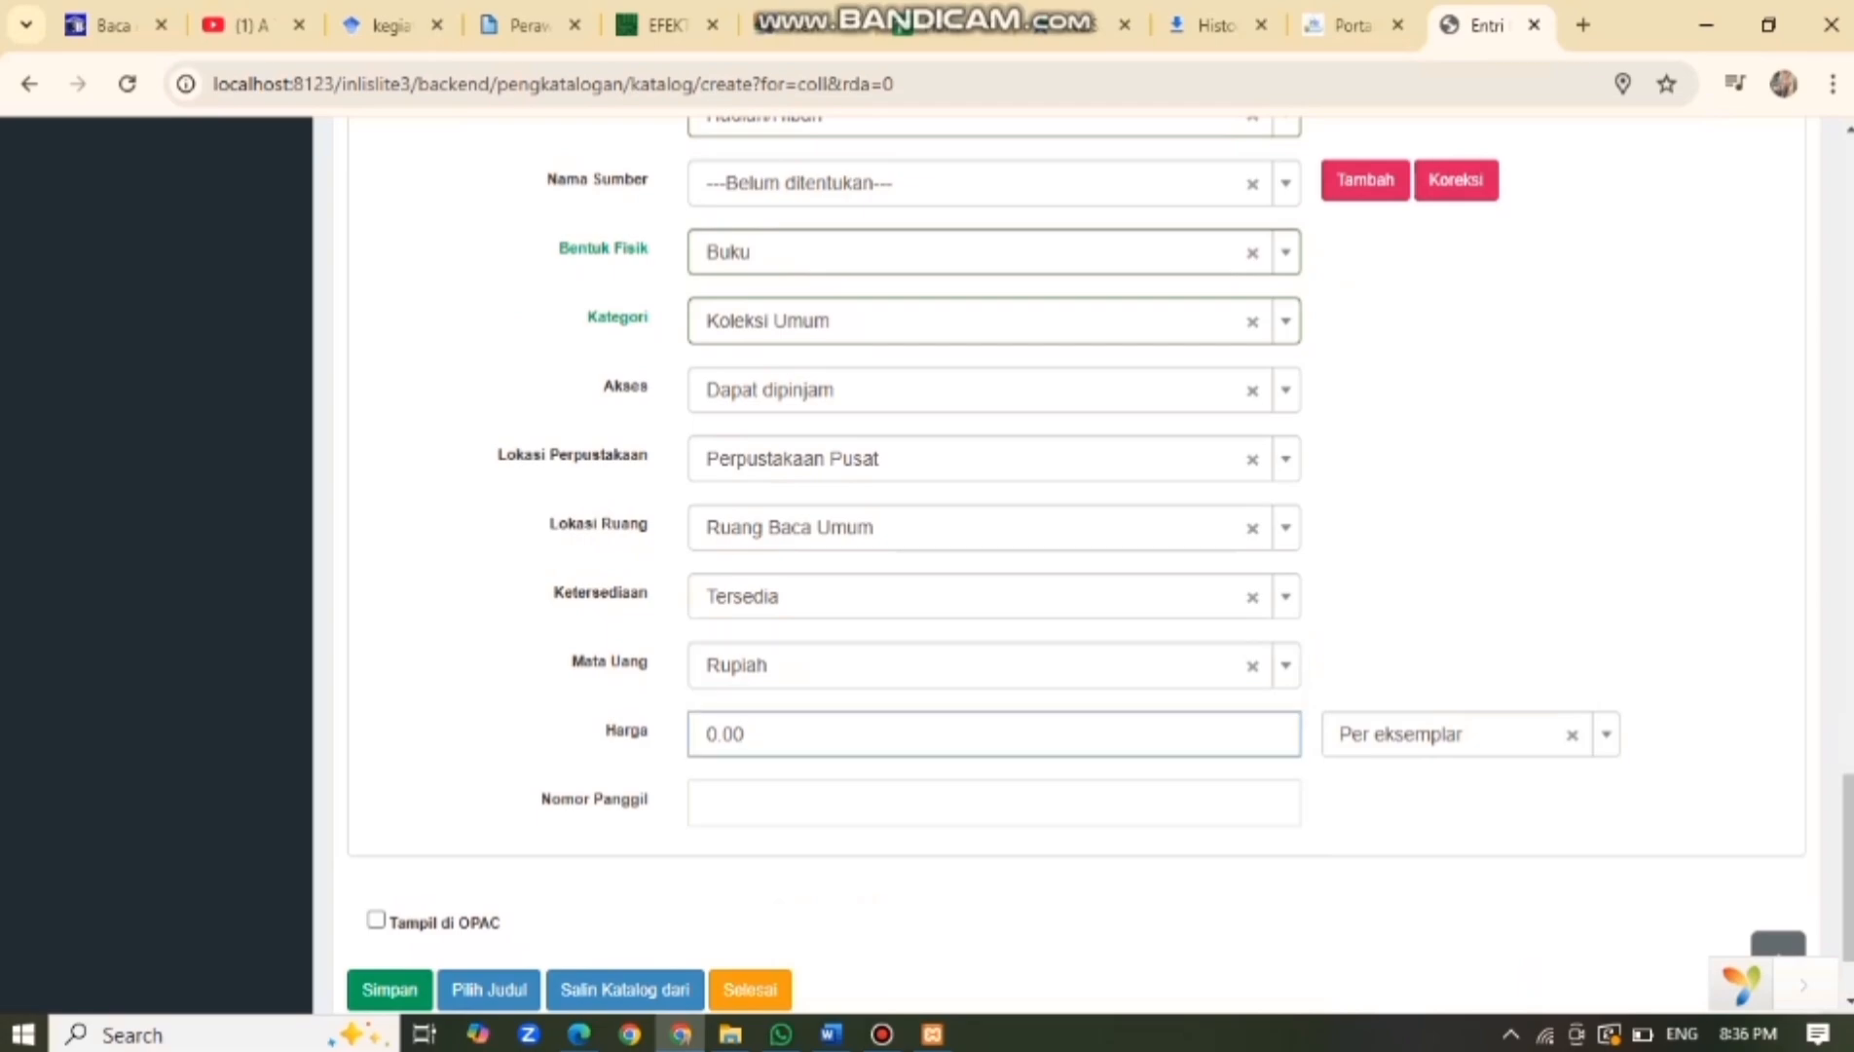
Enter call number 003, enable Tampil di OPAC, and save the Resep Rendang Ibu copy.
left_click(707, 802)
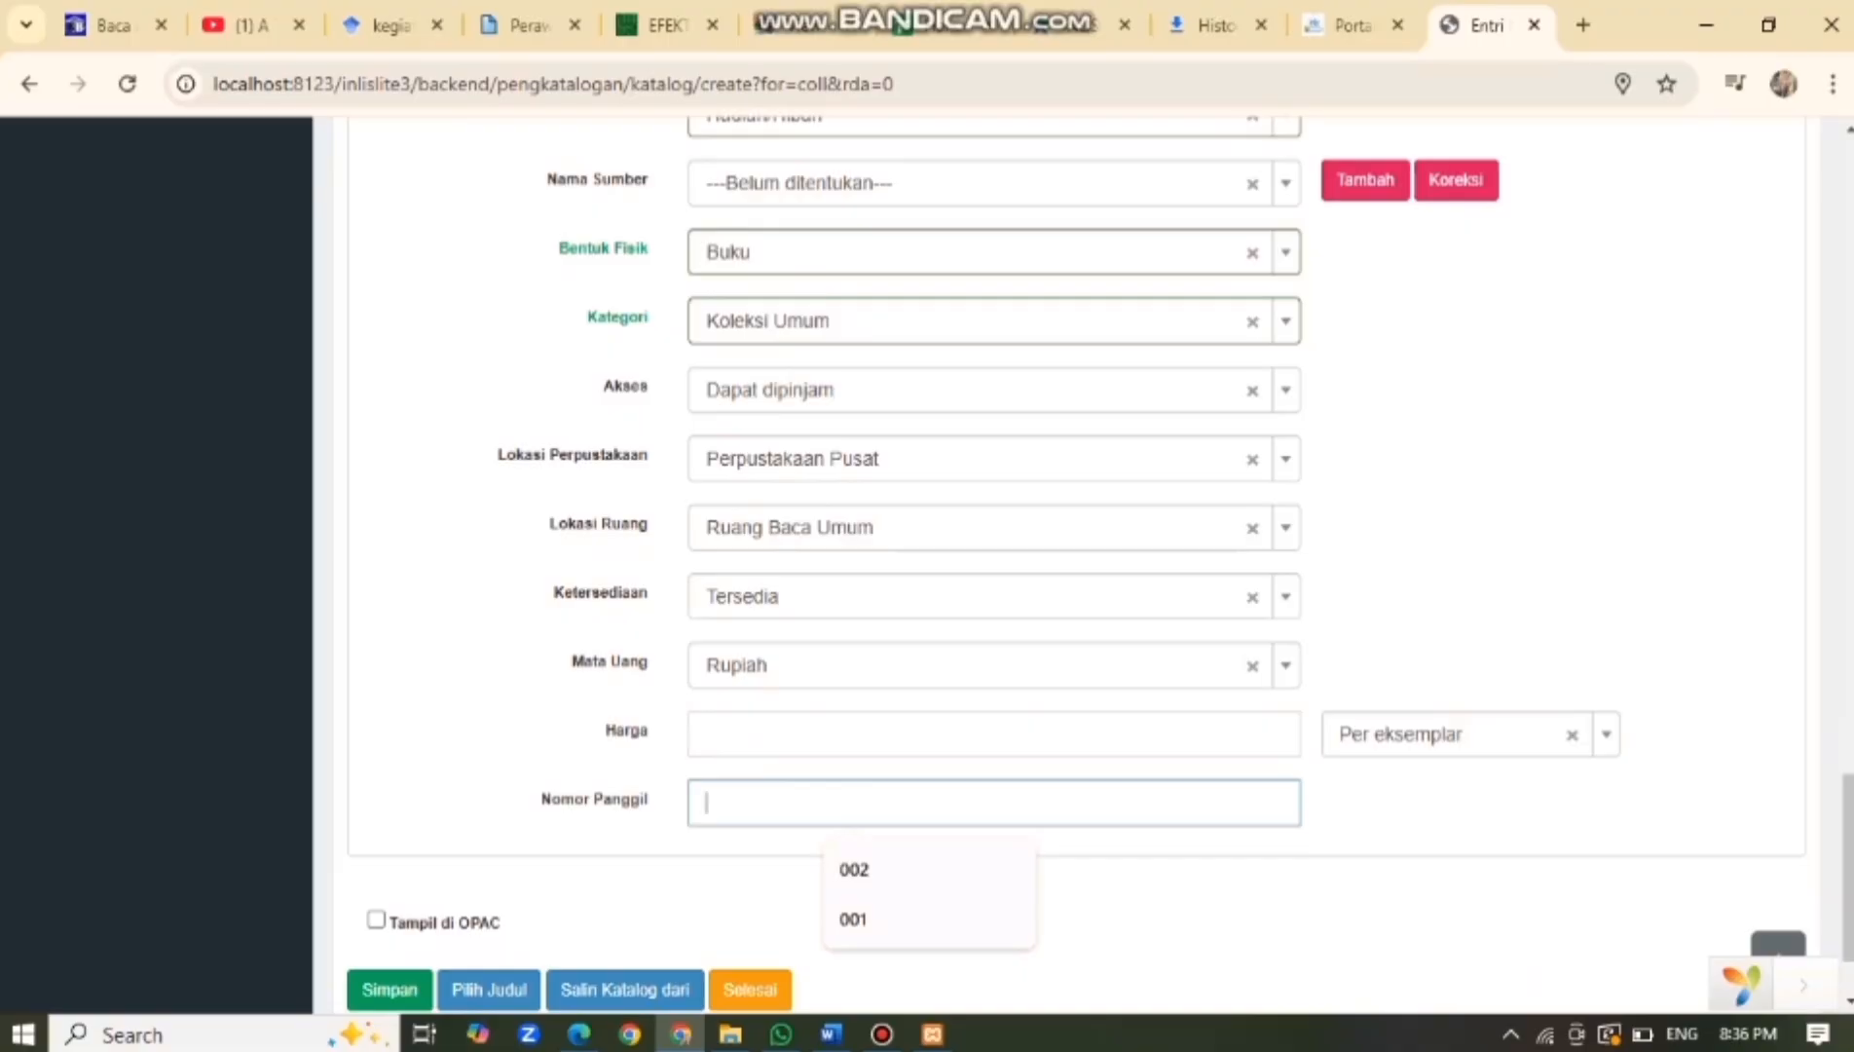
type("003")
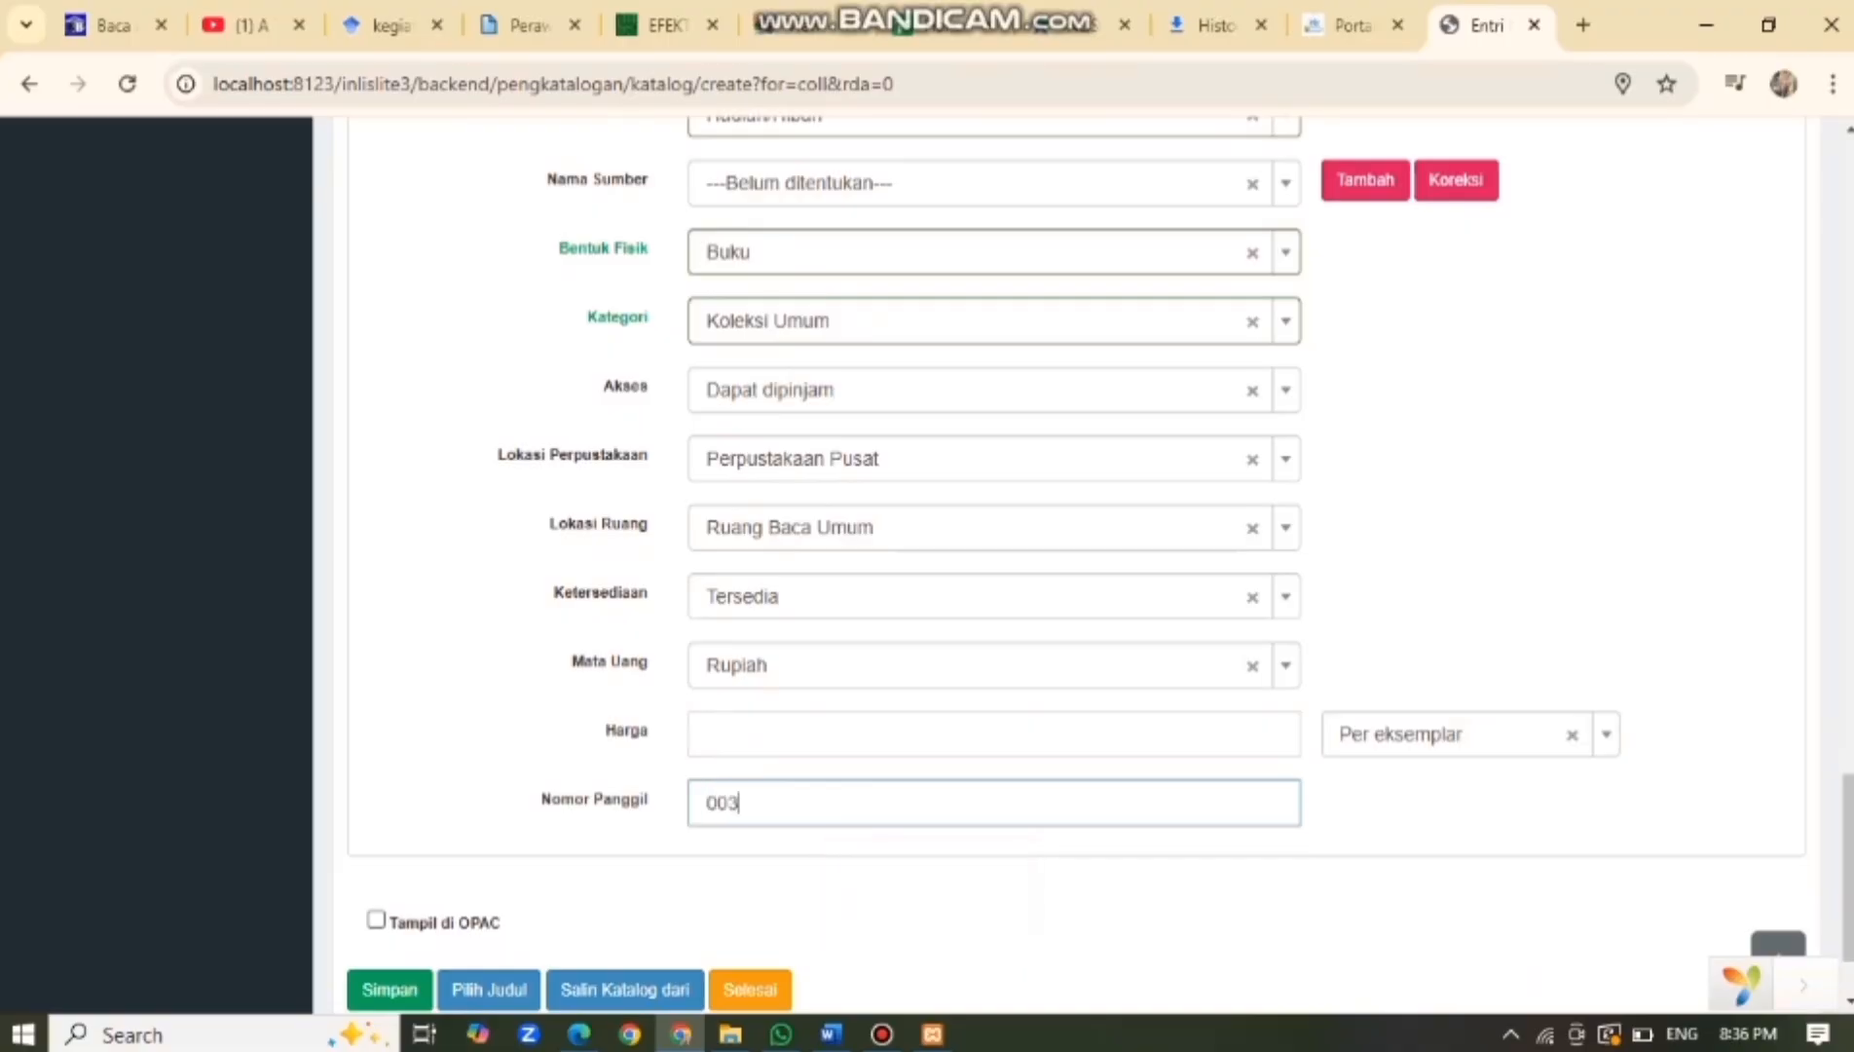
left_click(375, 919)
scroll(1071, 564, "up", 5)
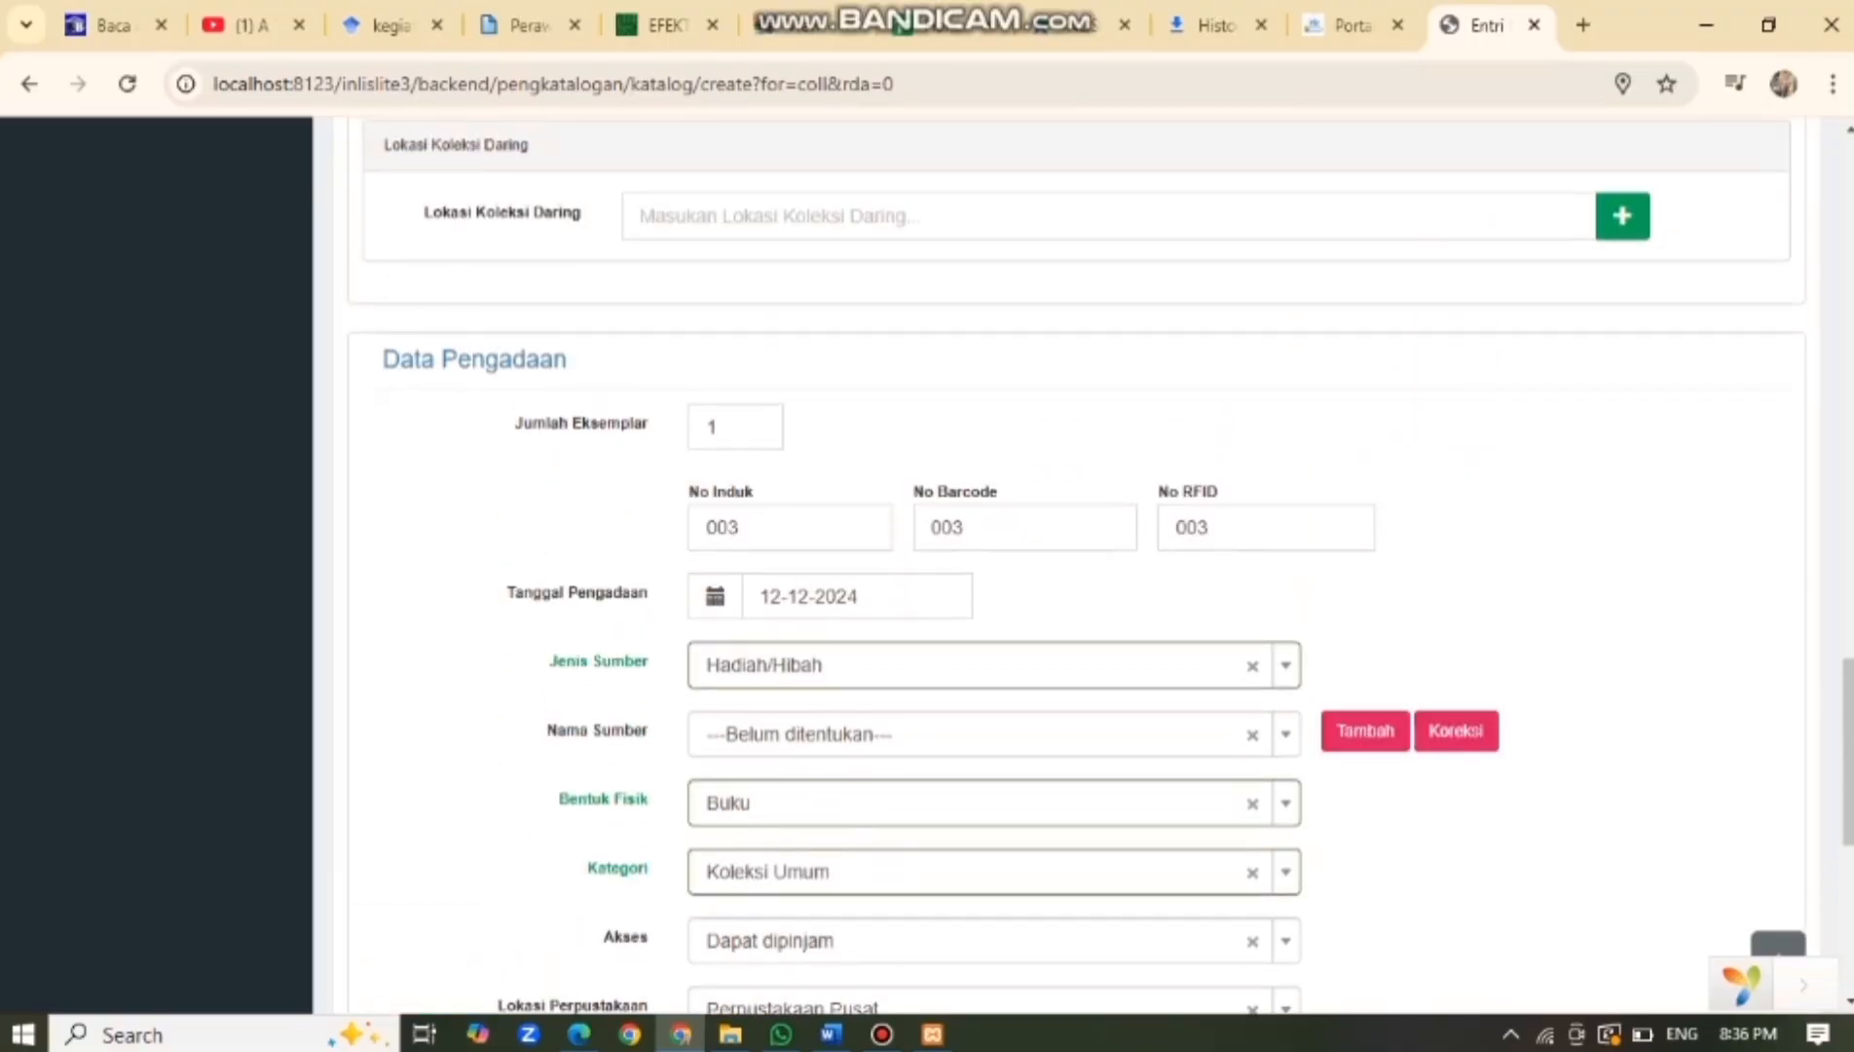
scroll(1071, 565, "down", 6)
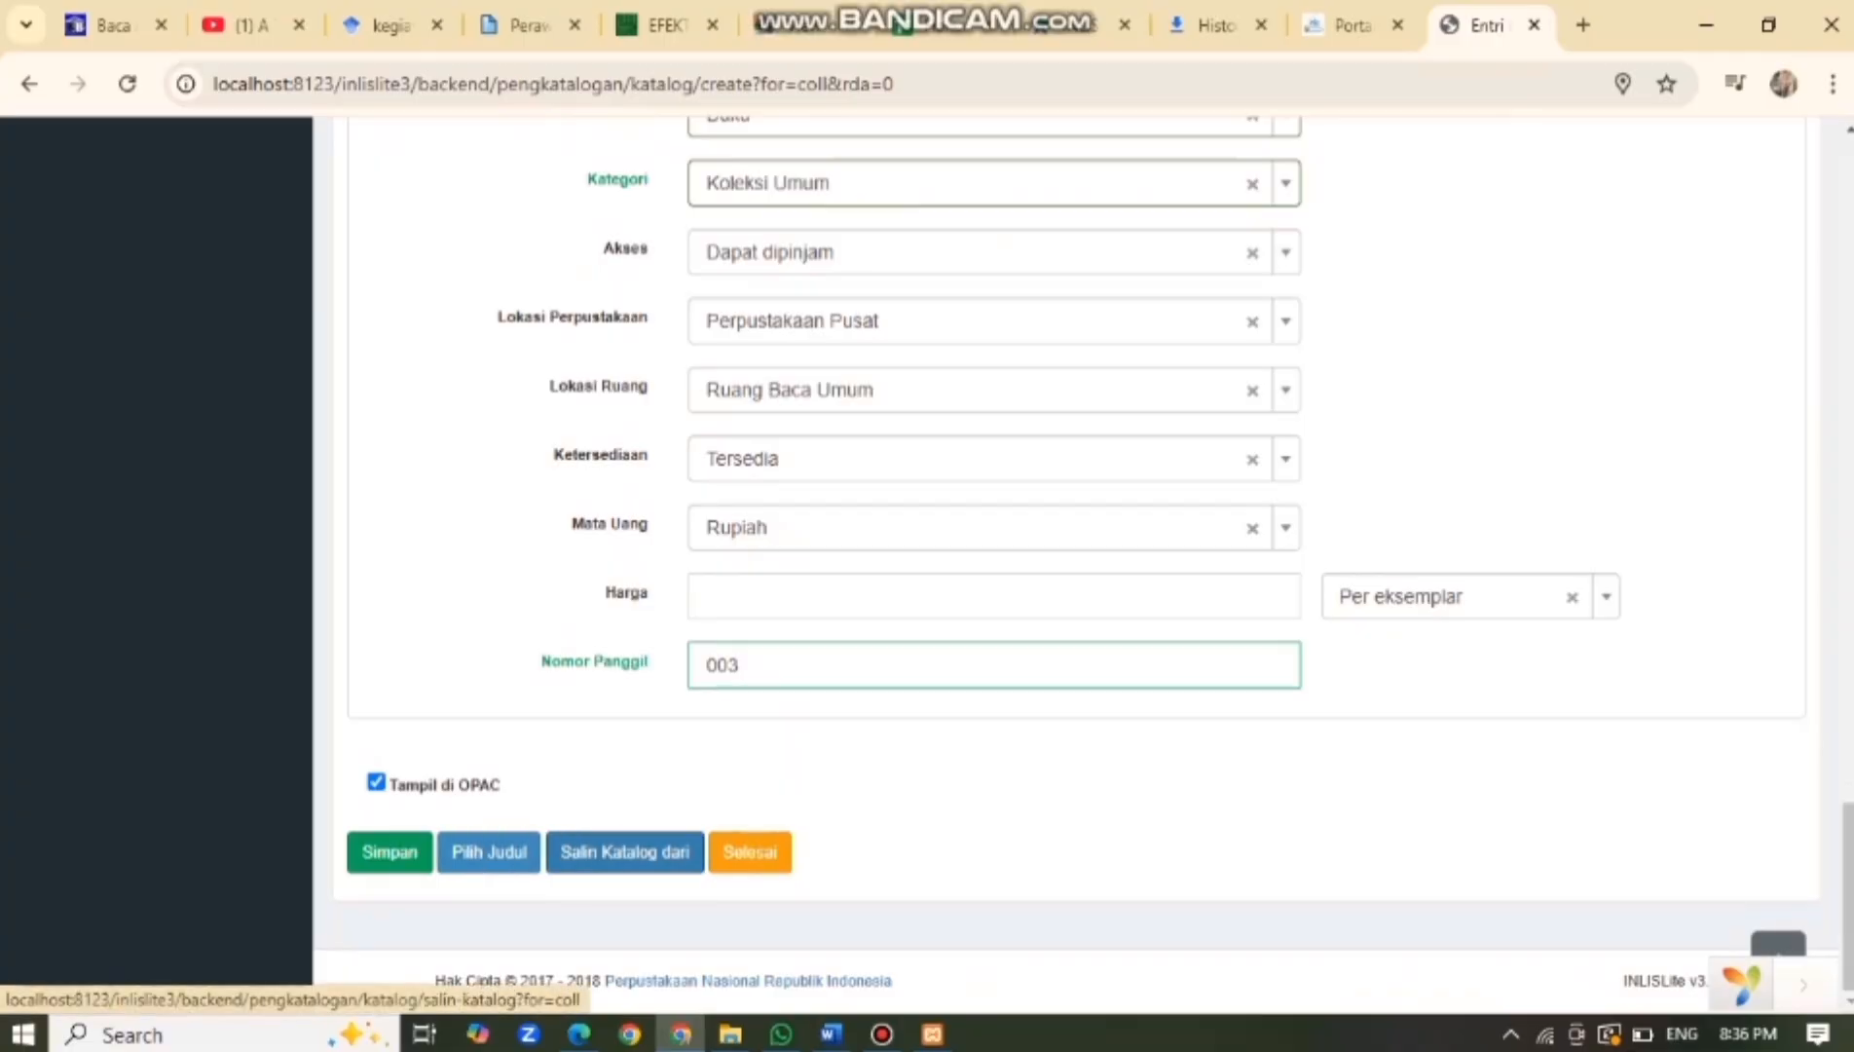
left_click(389, 851)
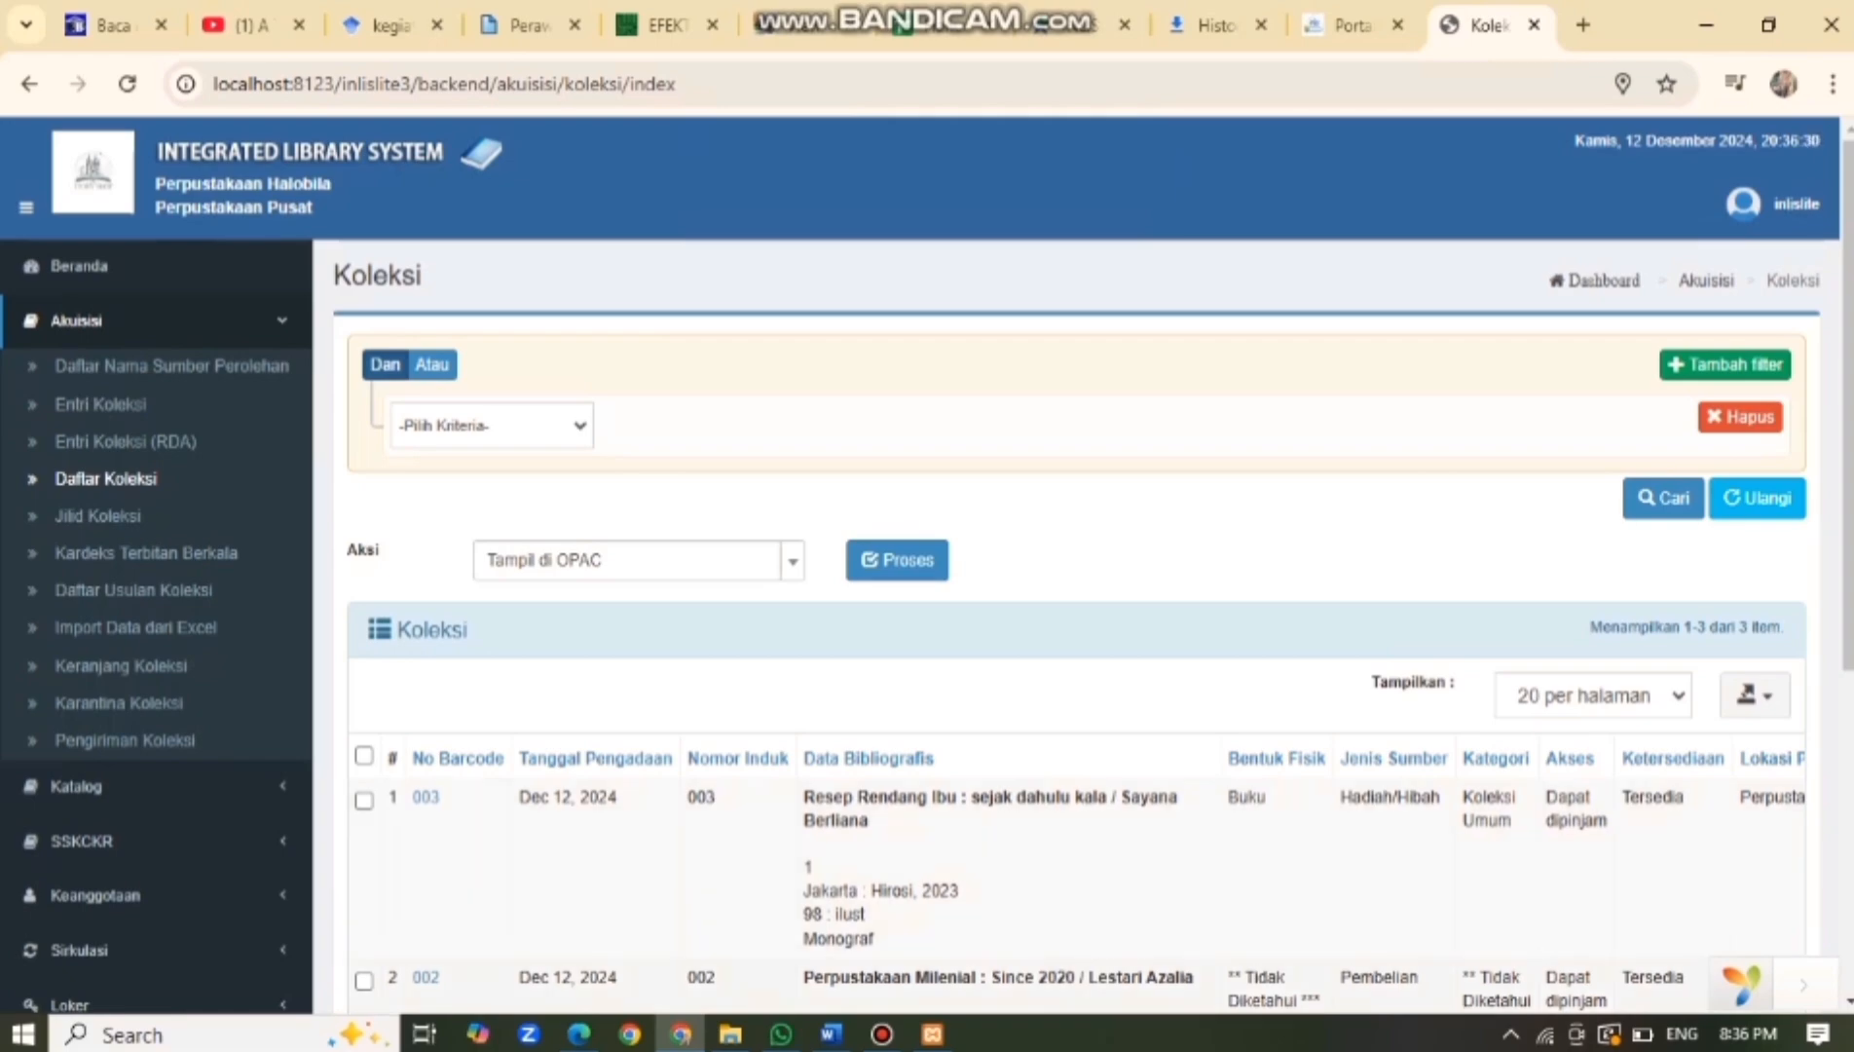
scroll(1071, 584, "down", 1)
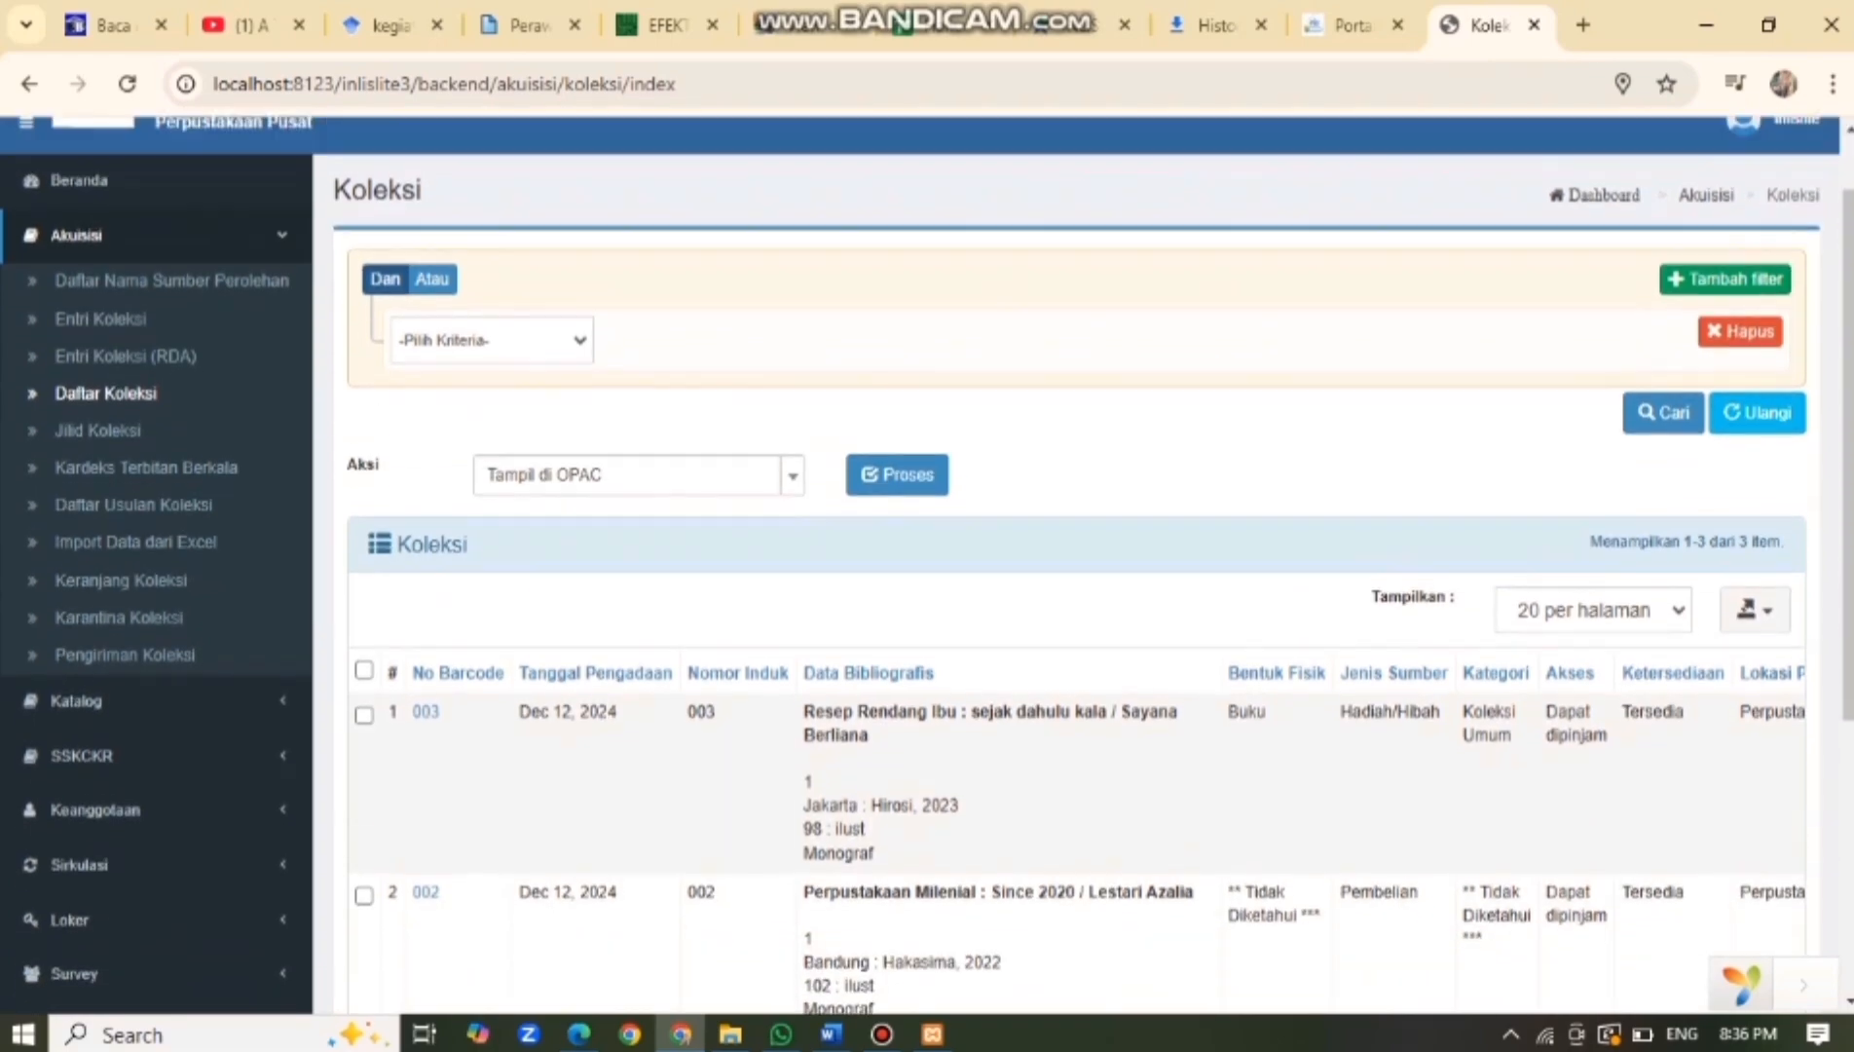
scroll(1071, 584, "up", 1)
scroll(1071, 585, "down", 1)
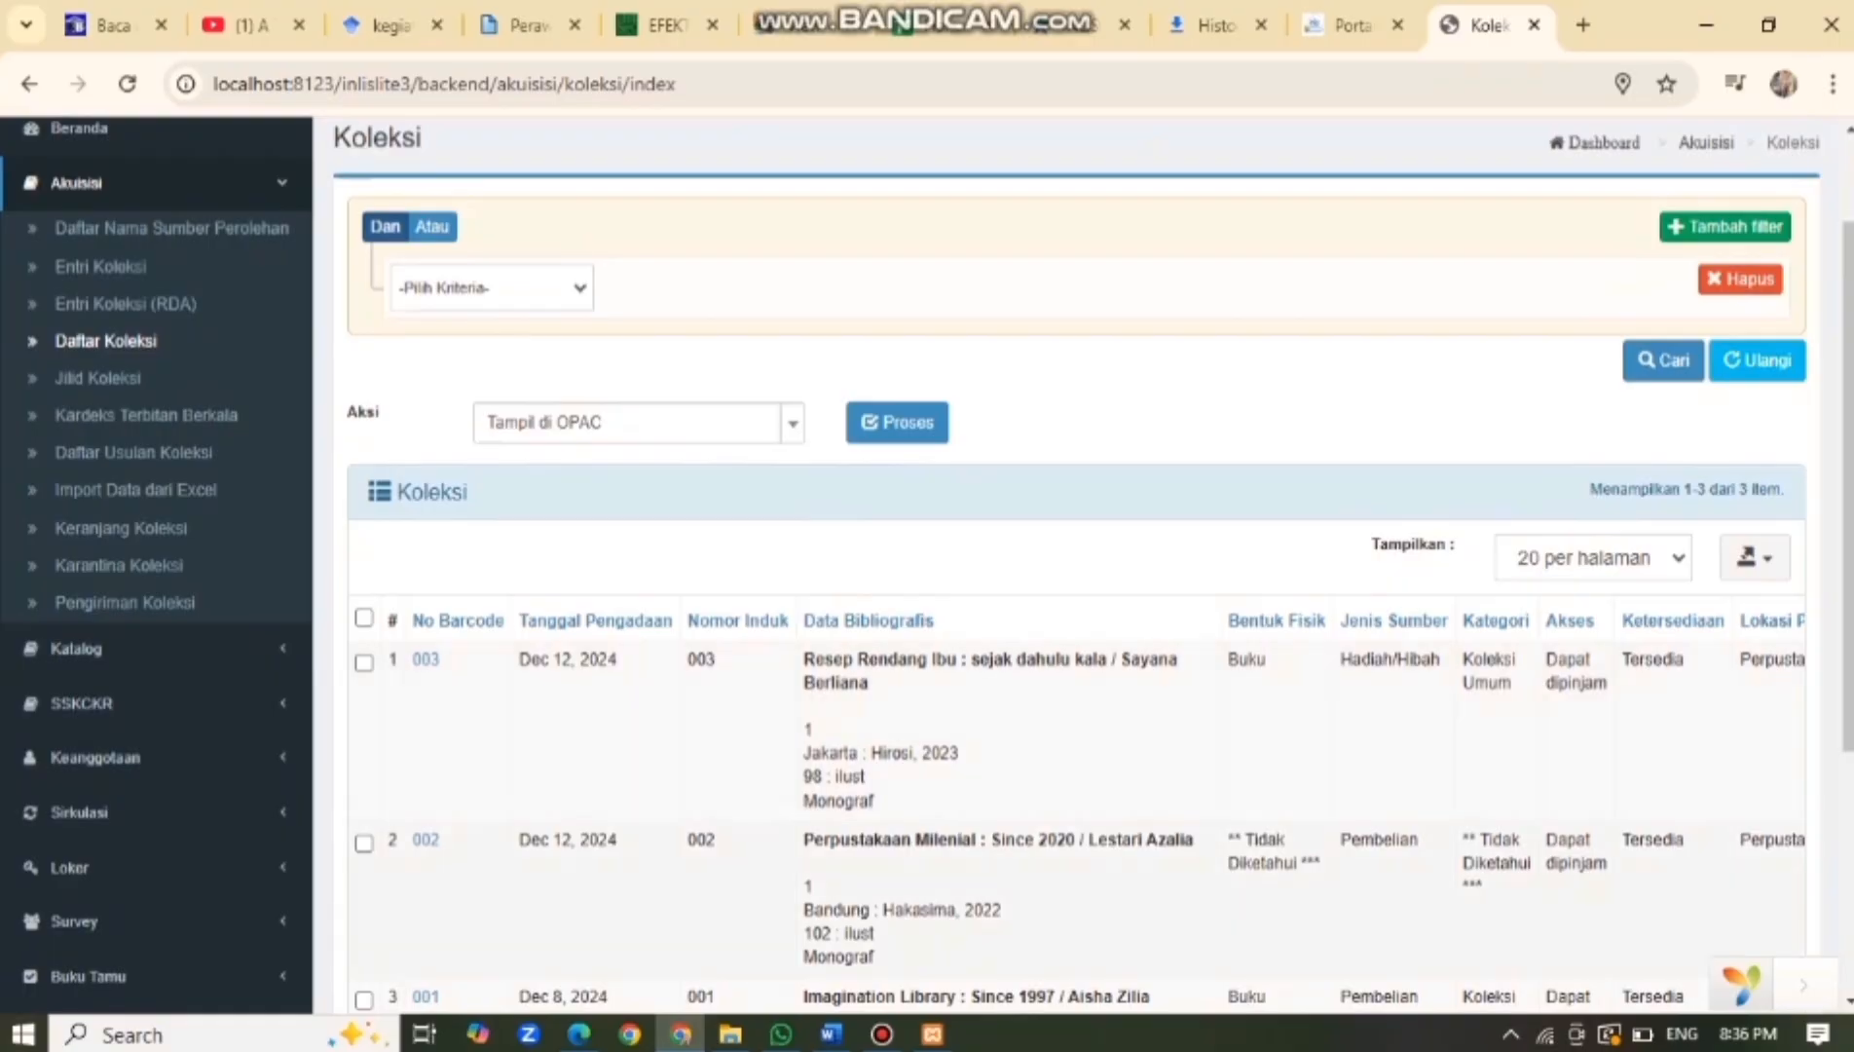
scroll(1071, 584, "down", 3)
scroll(1071, 585, "up", 1)
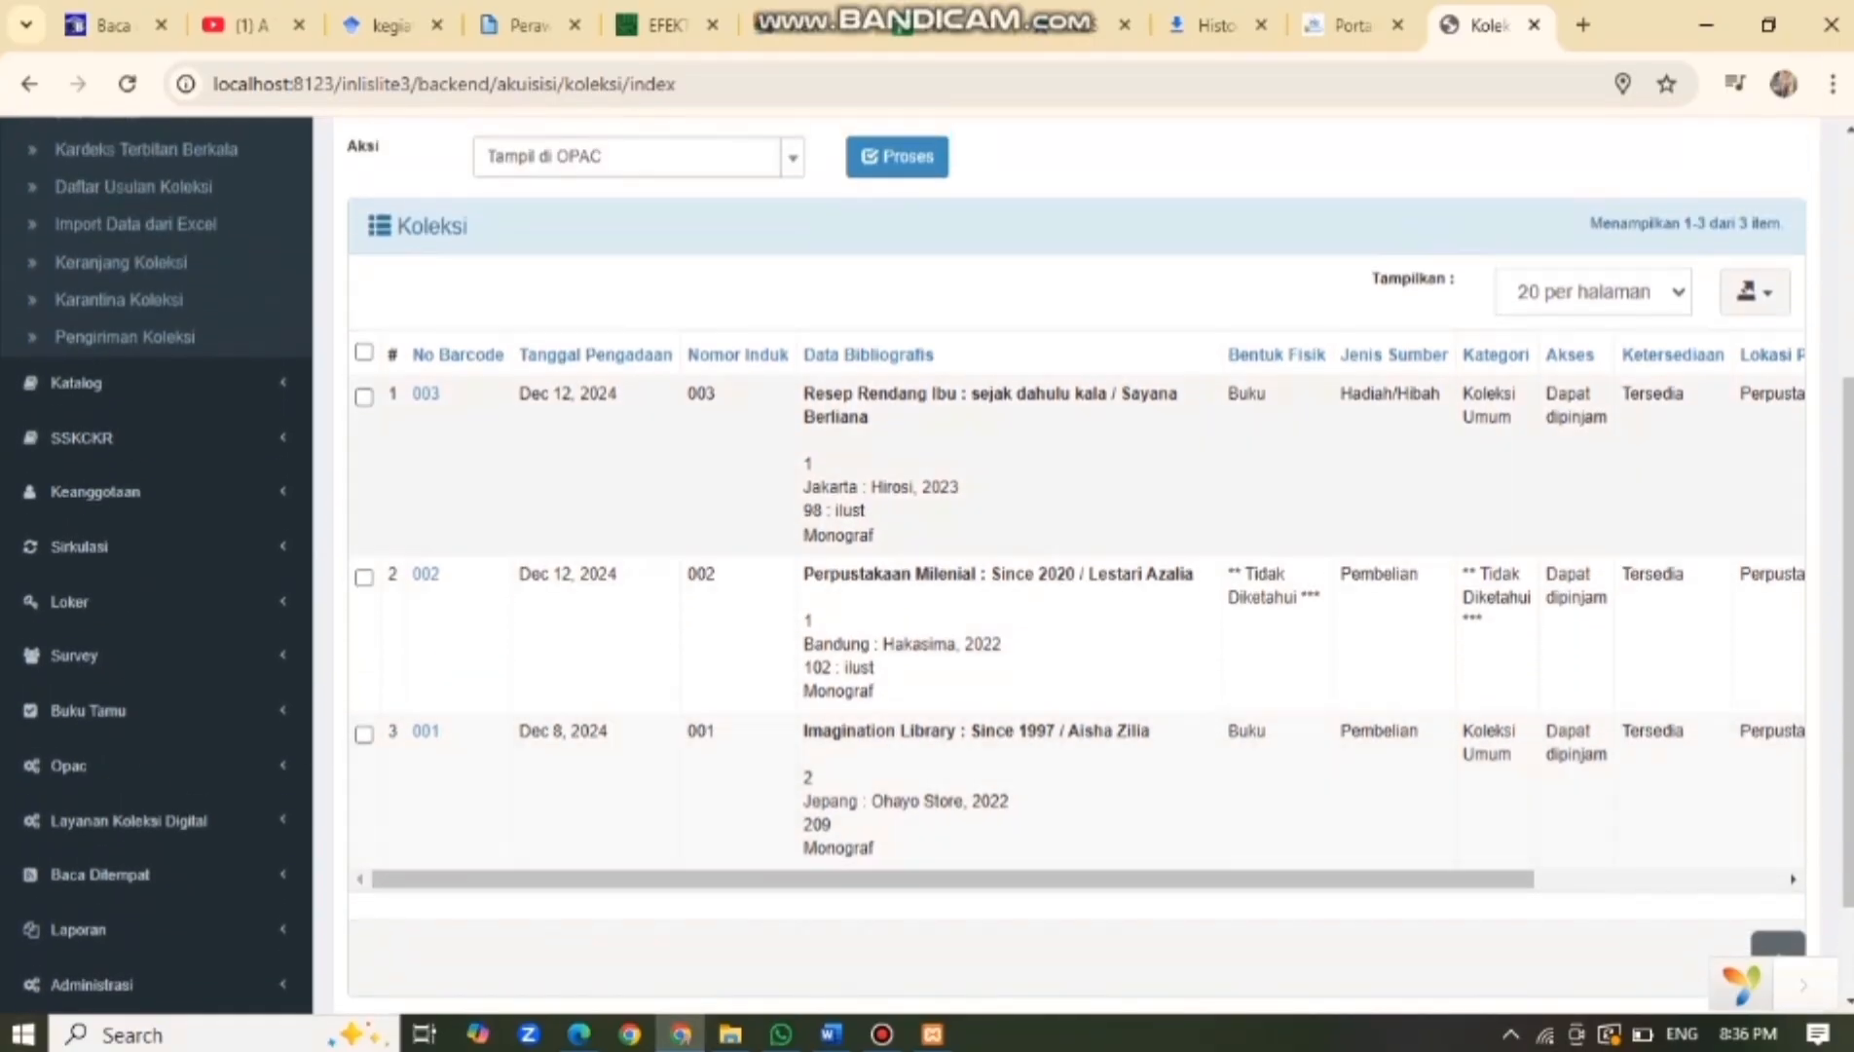
scroll(1071, 876, "right", 3)
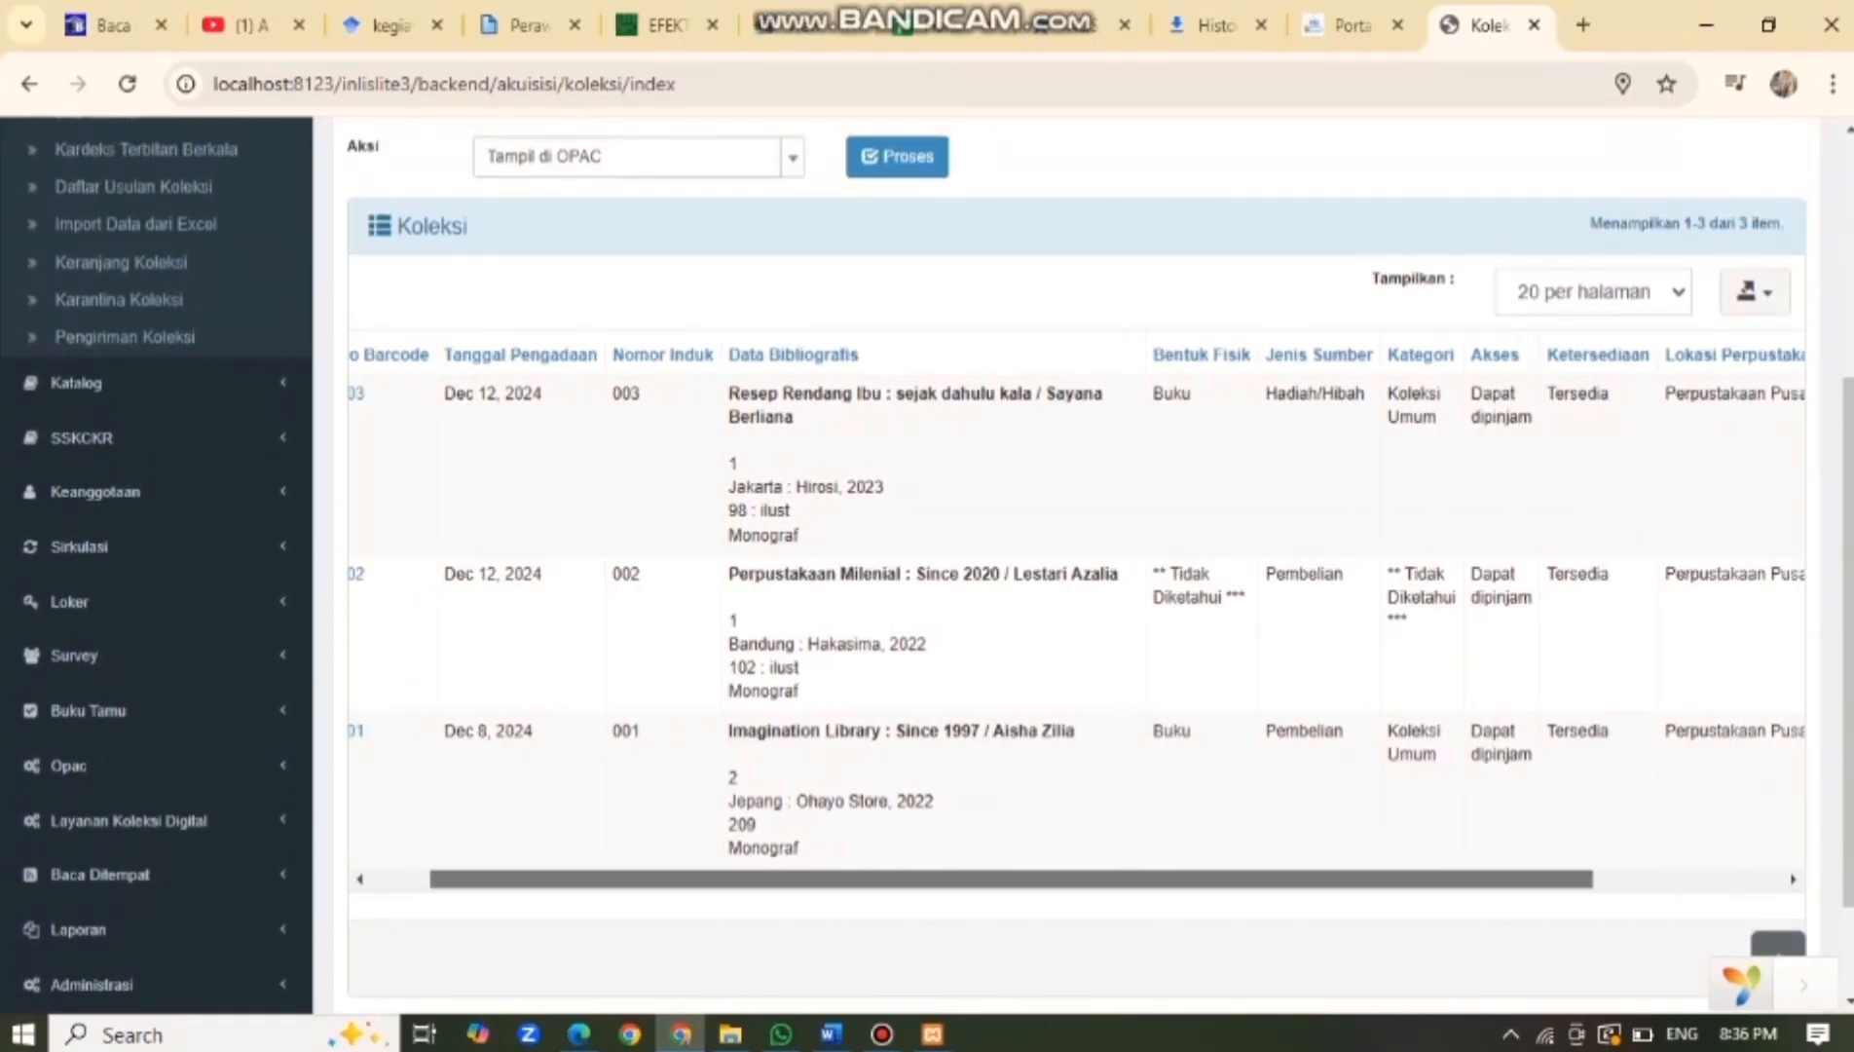
scroll(1071, 876, "left", 3)
left_click(363, 395)
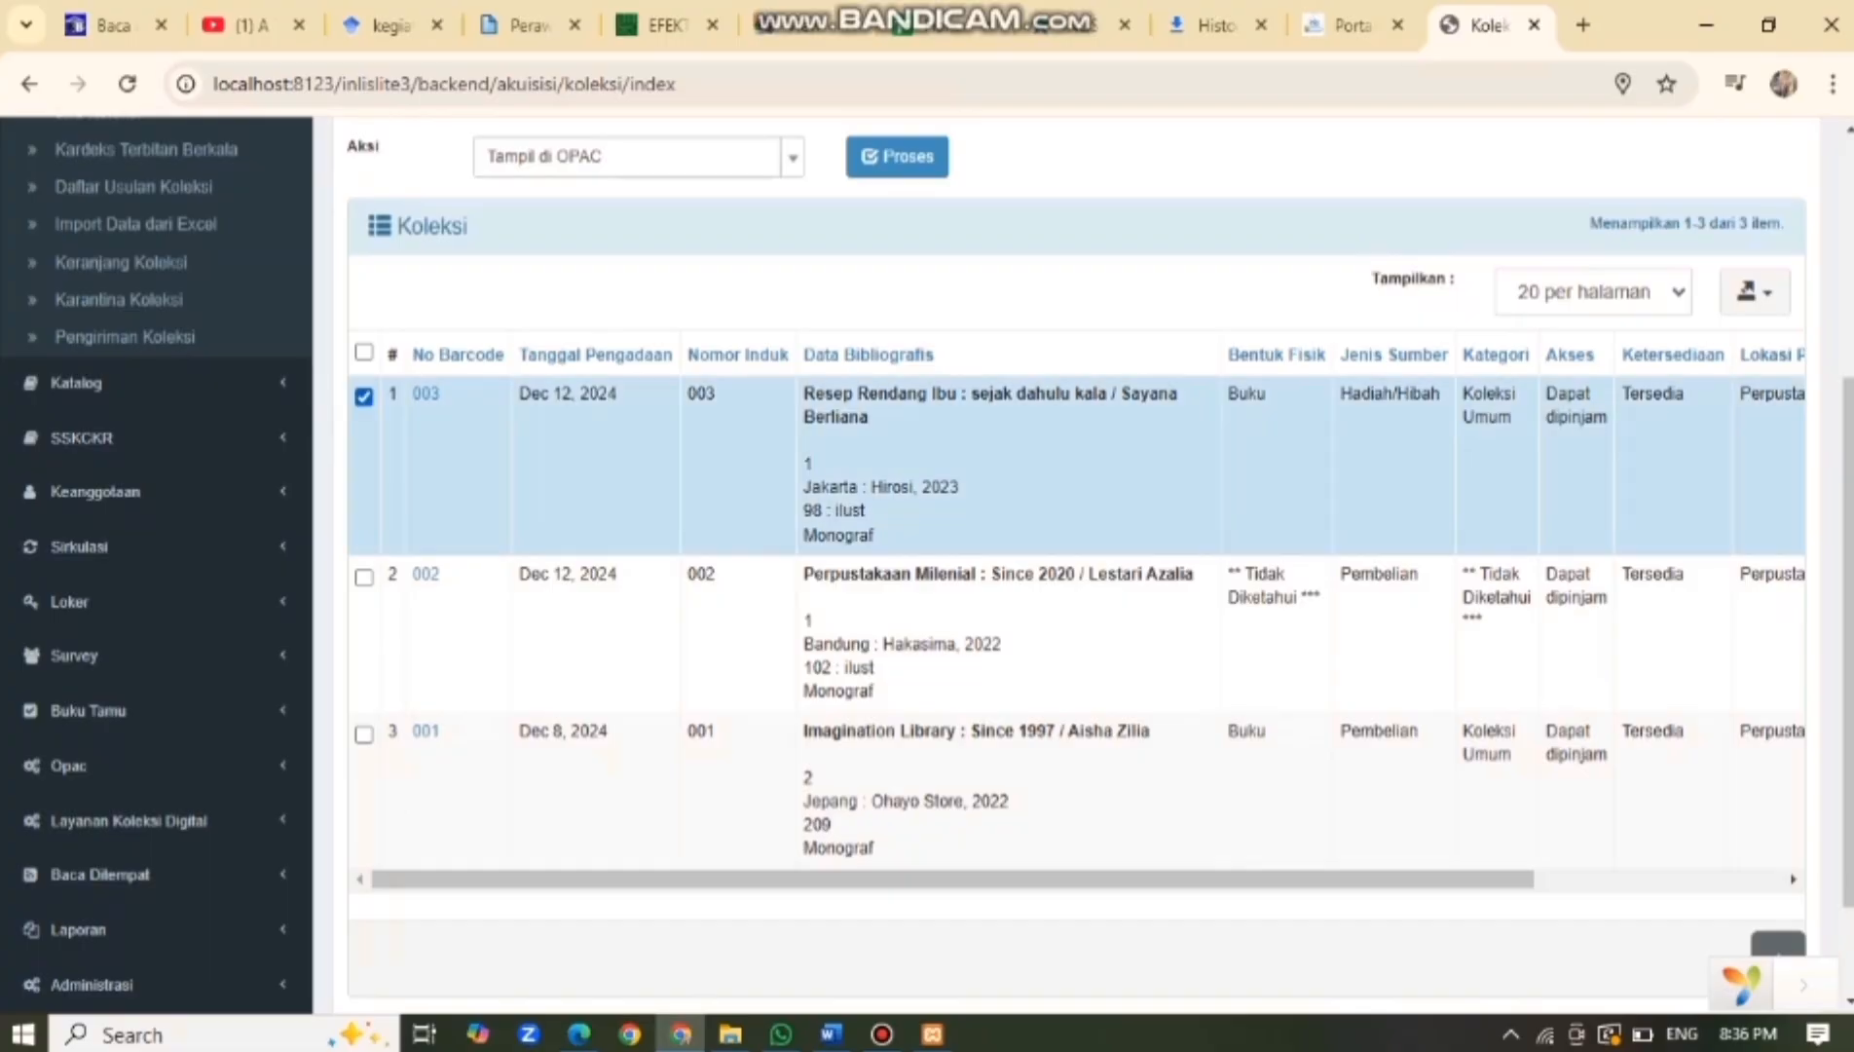
scroll(1071, 876, "right", 5)
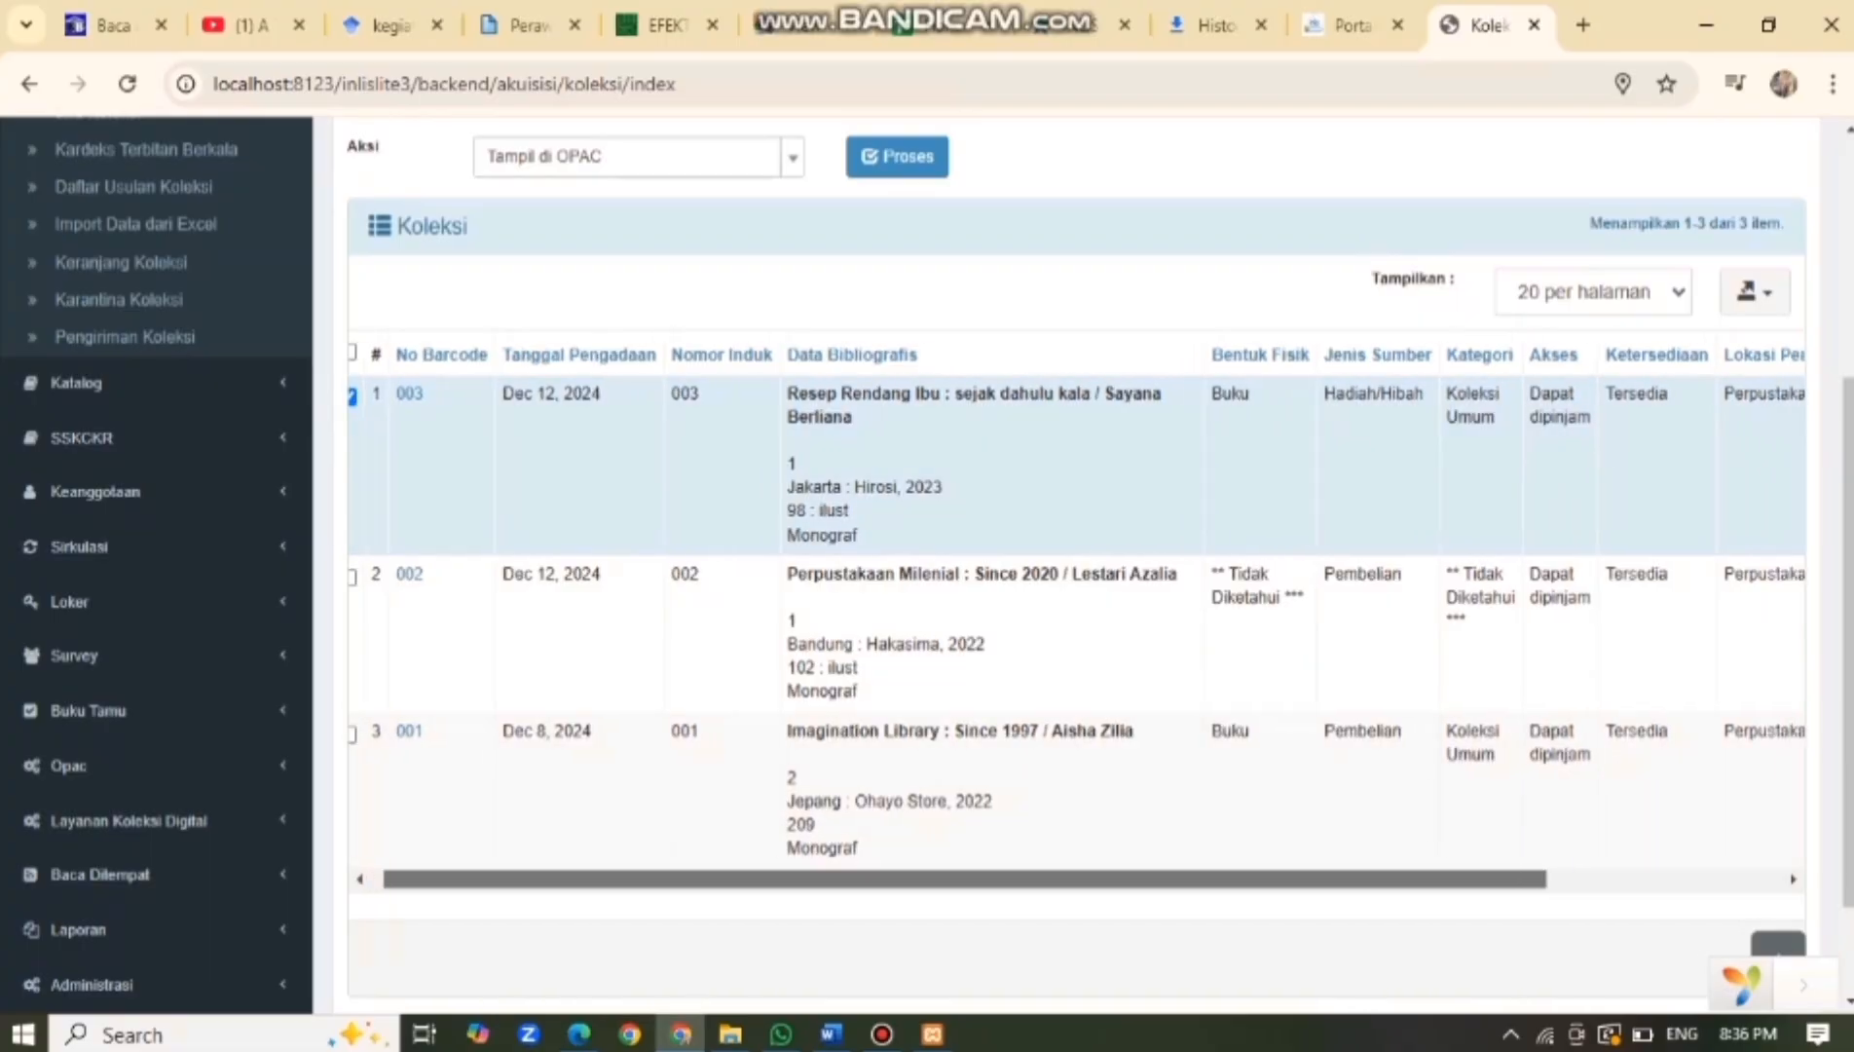
scroll(1071, 613, "right", 1)
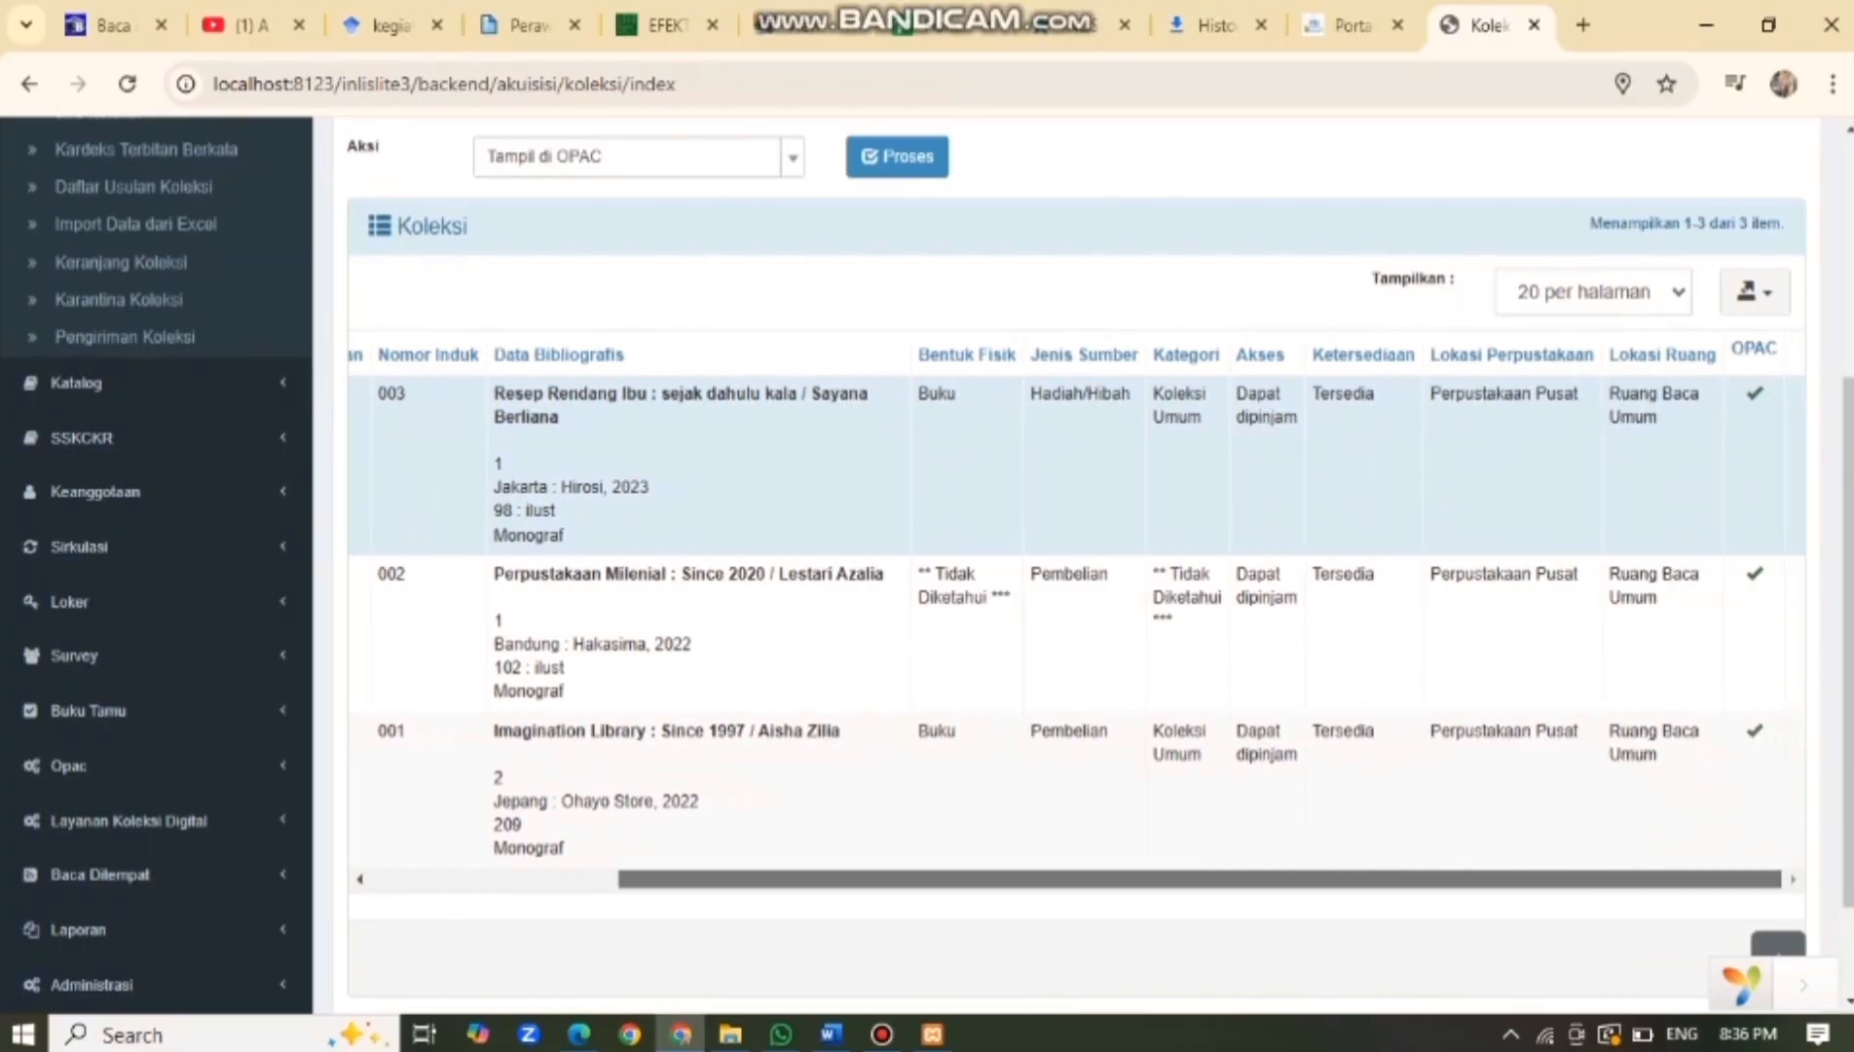
scroll(1071, 613, "left", 6)
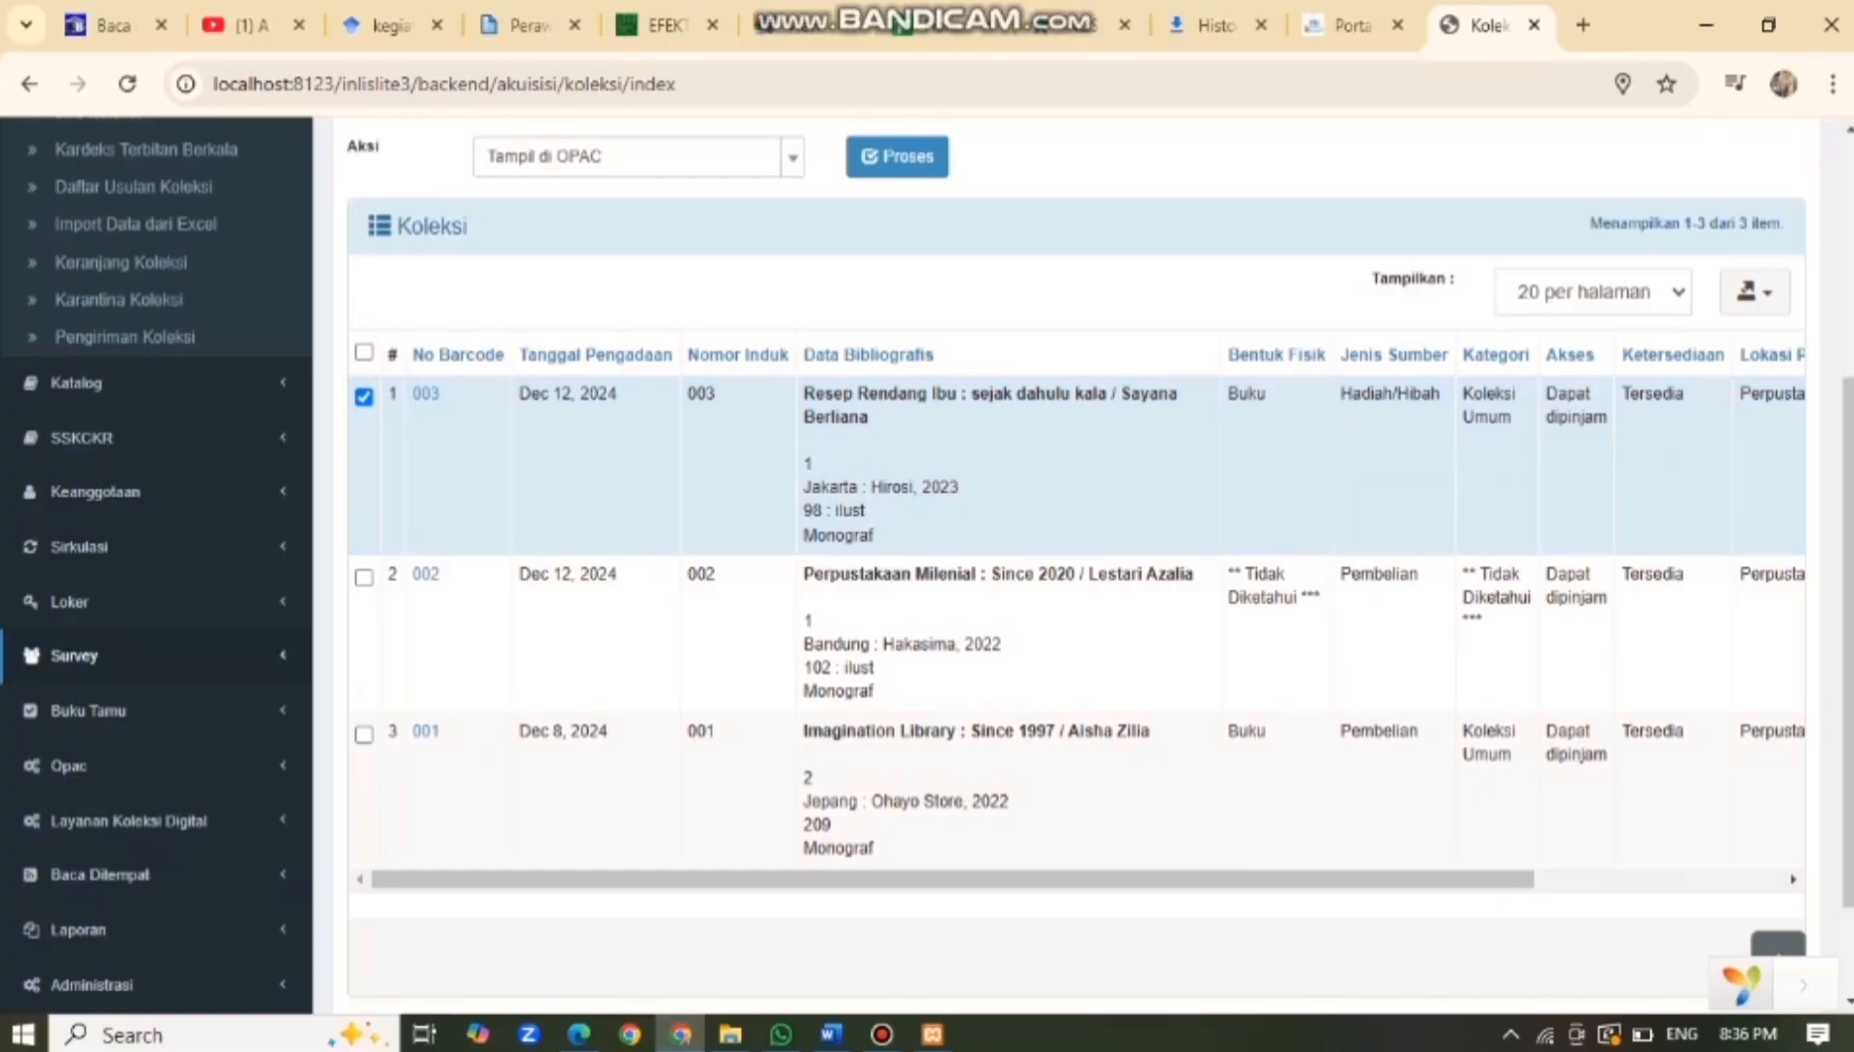
scroll(107, 705, "up", 4)
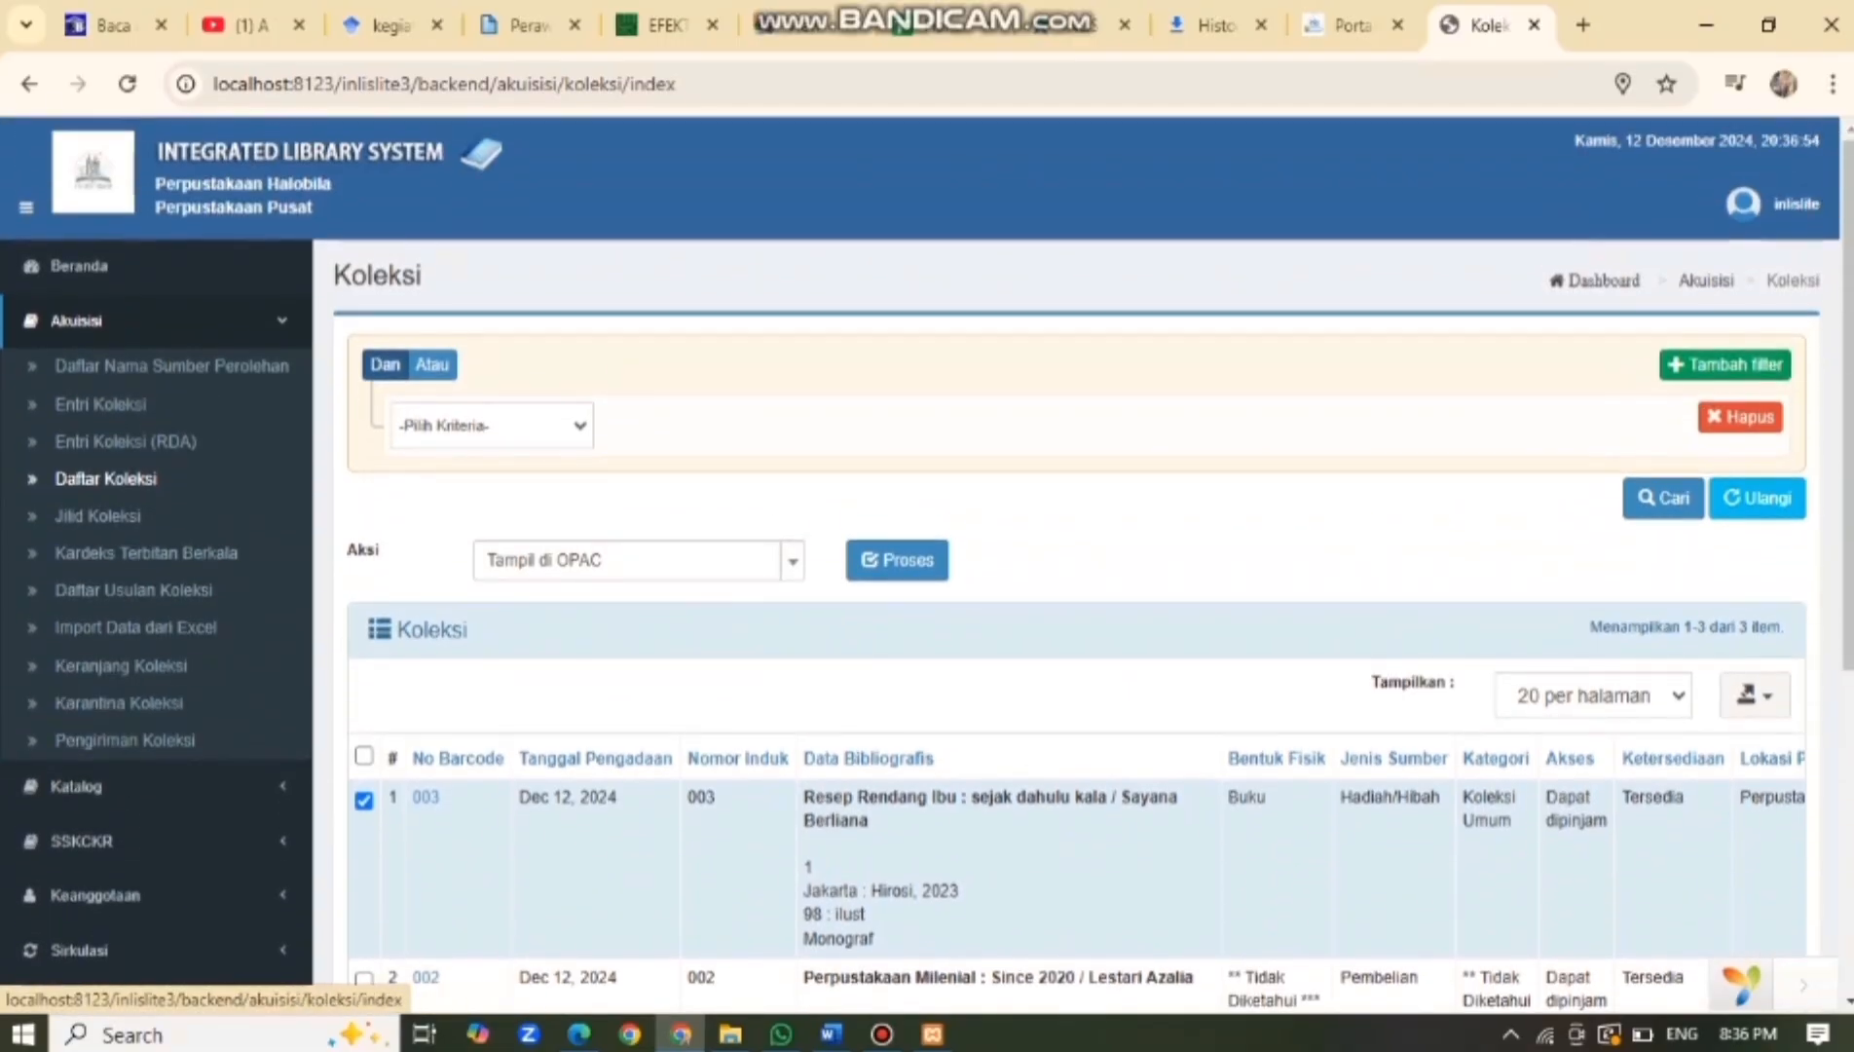
Return to the Beranda dashboard and sign out via the inlislite user menu.
left_click(78, 266)
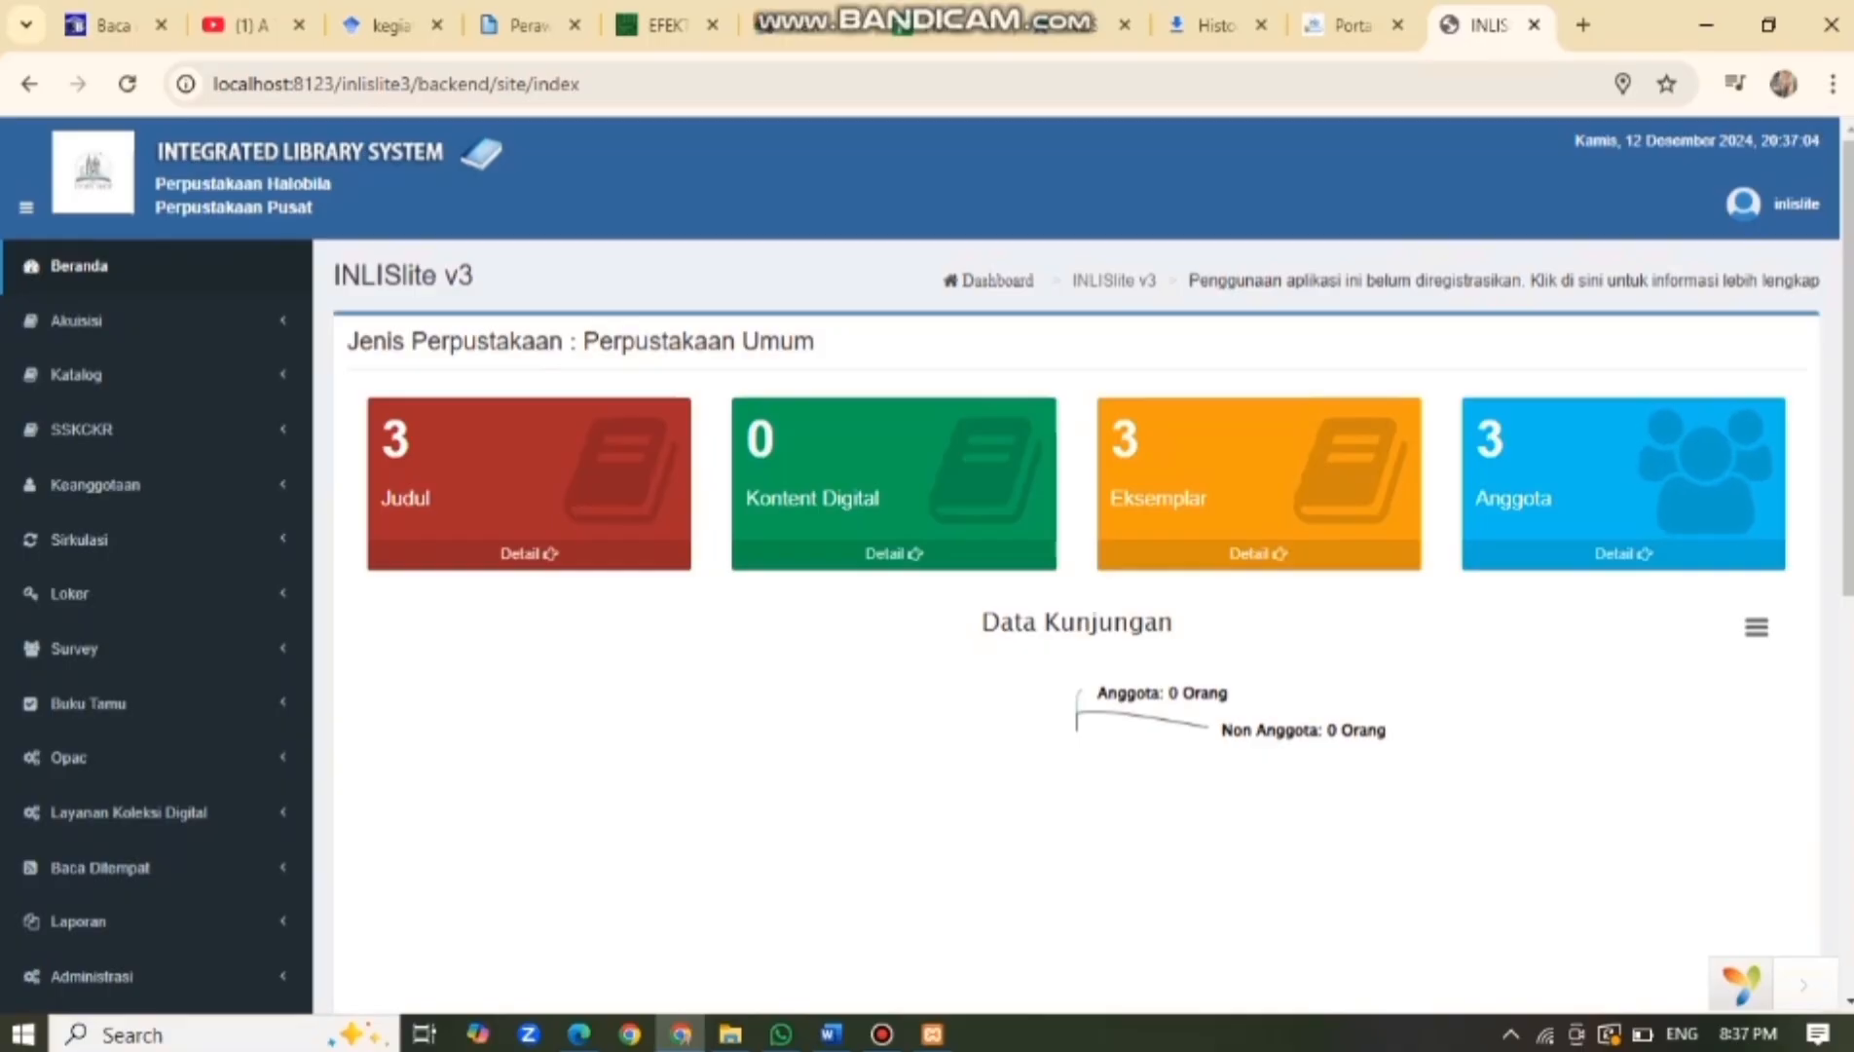
left_click(1764, 204)
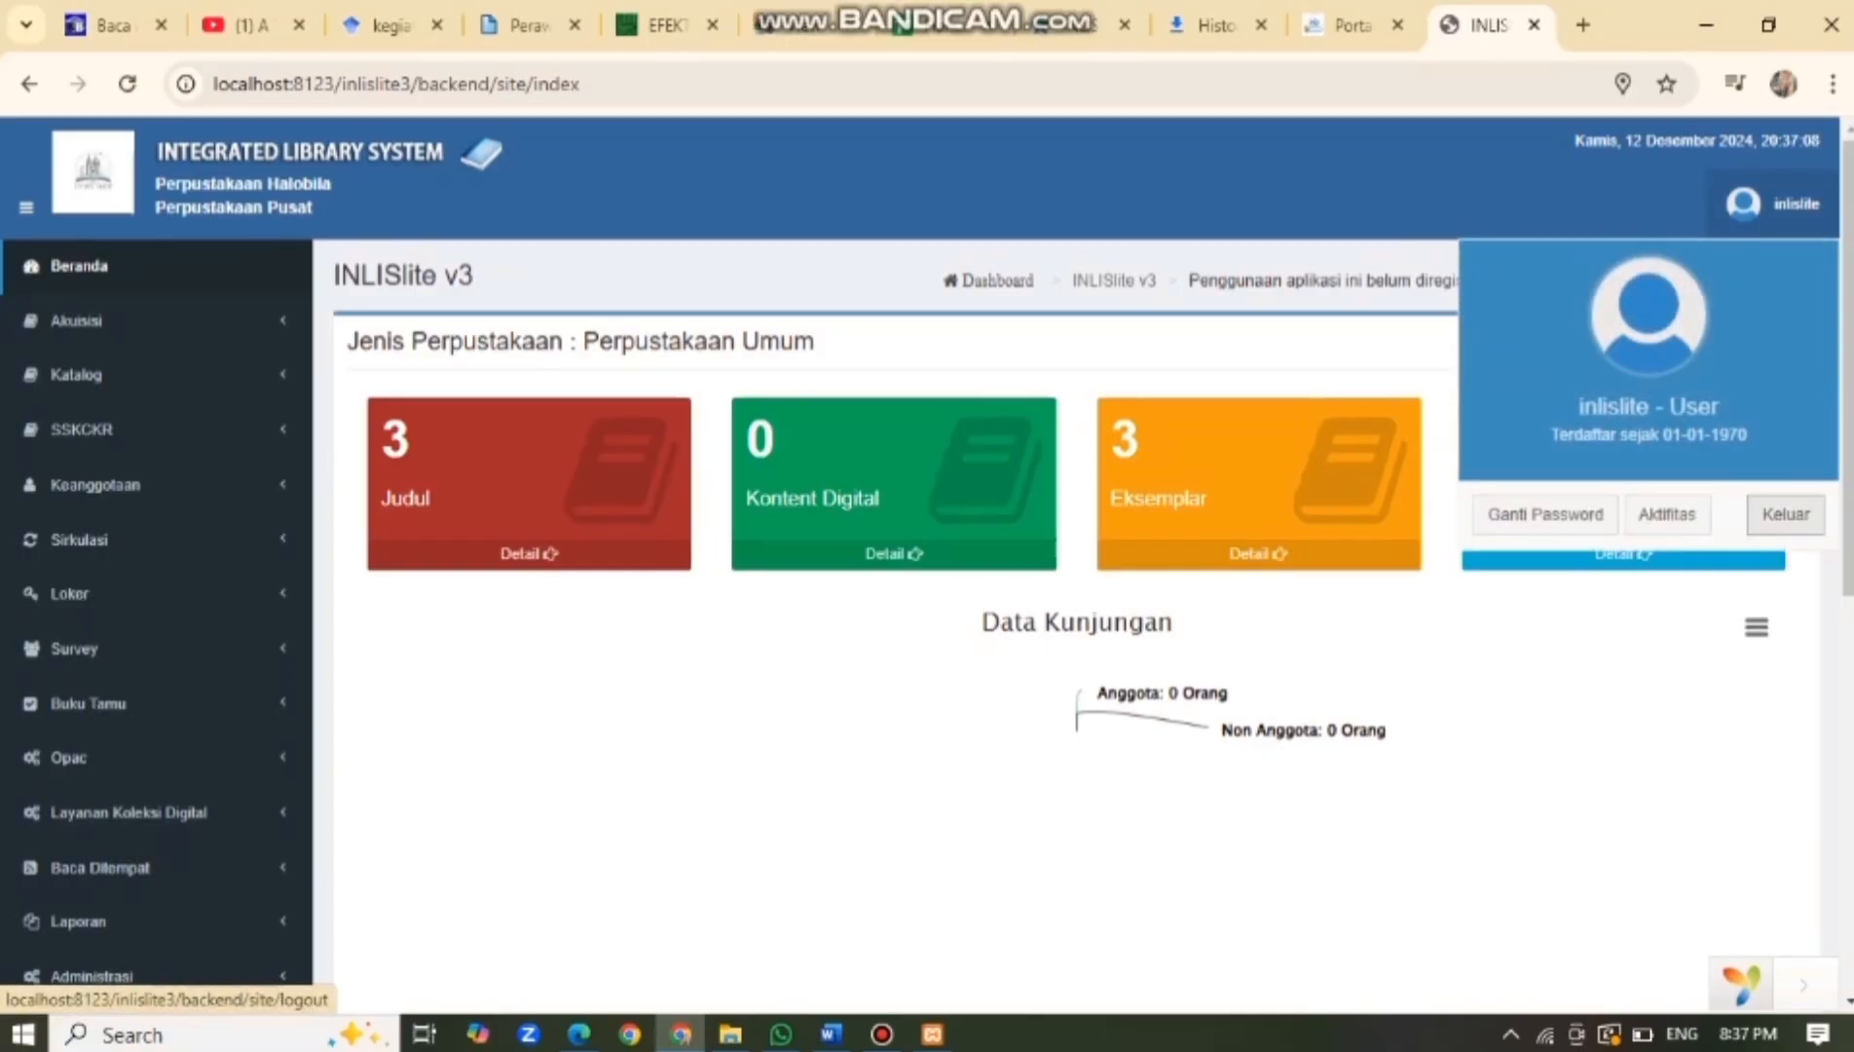
left_click(1785, 513)
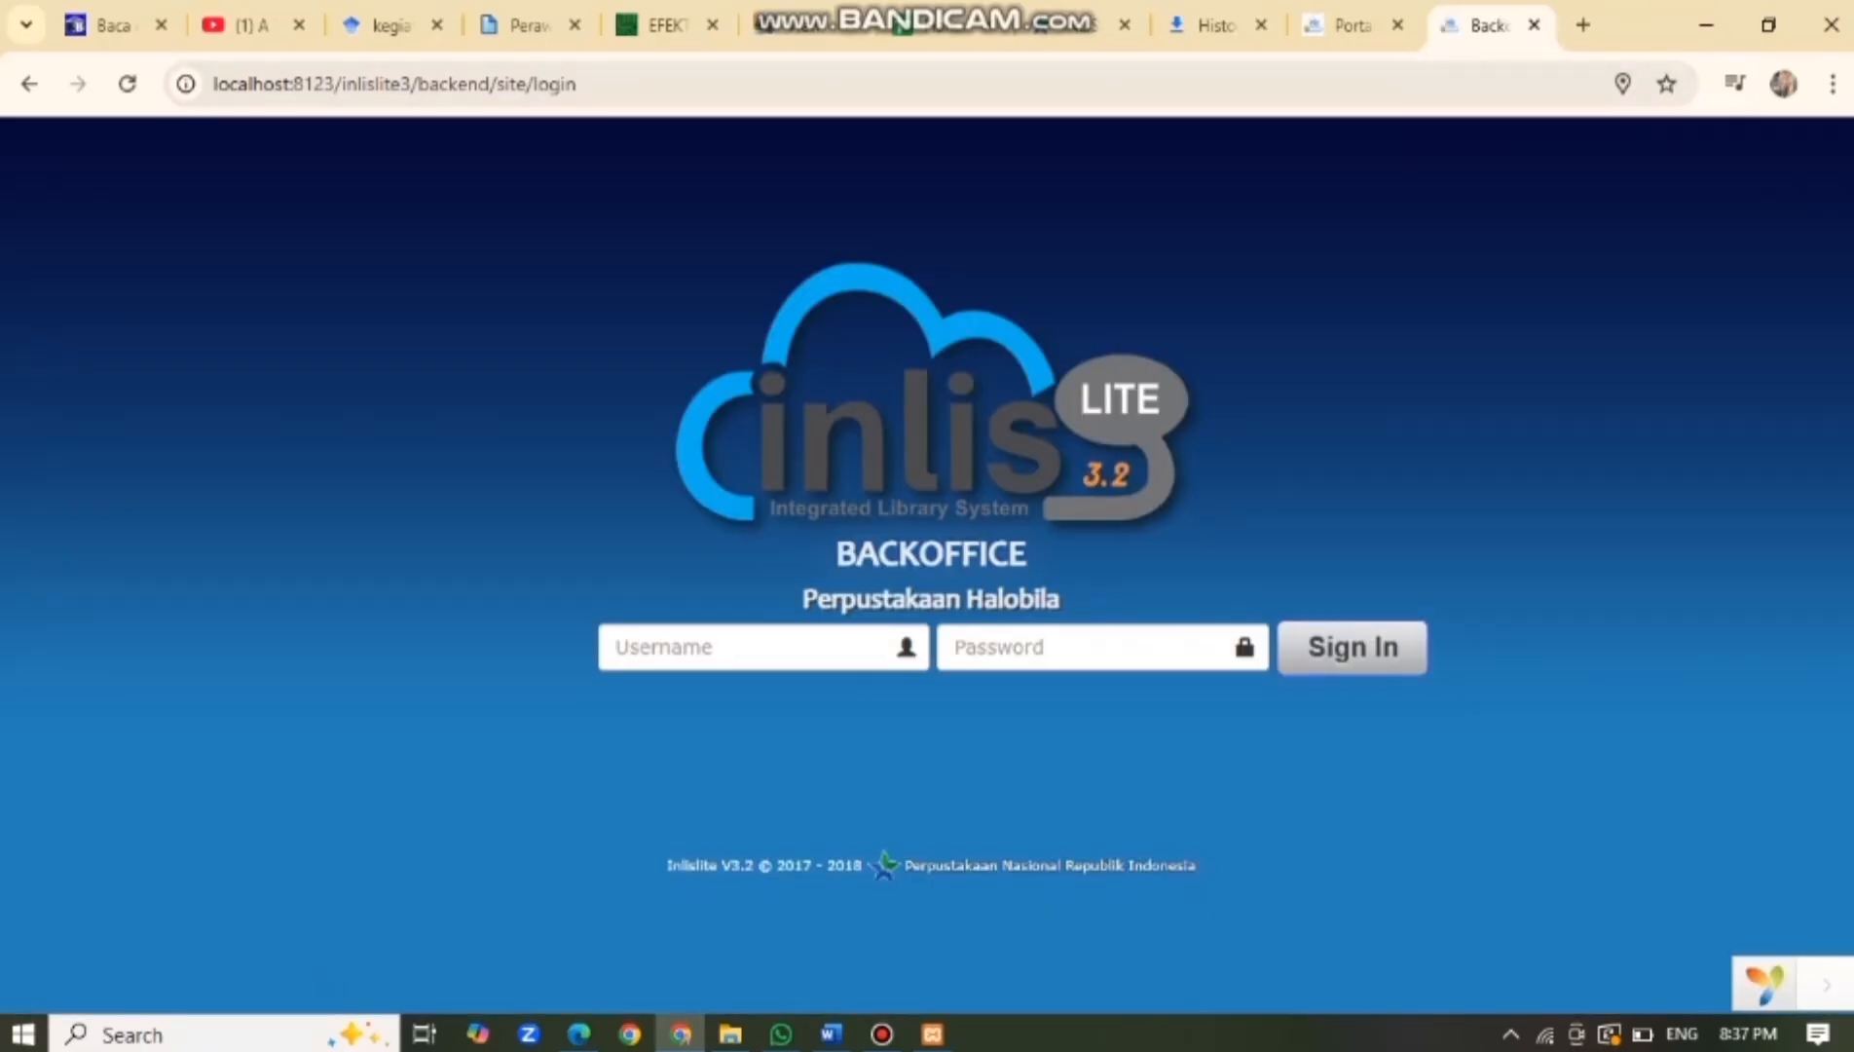
Stop the Apache and MySQL modules in the XAMPP Control Panel.
left_click(933, 1033)
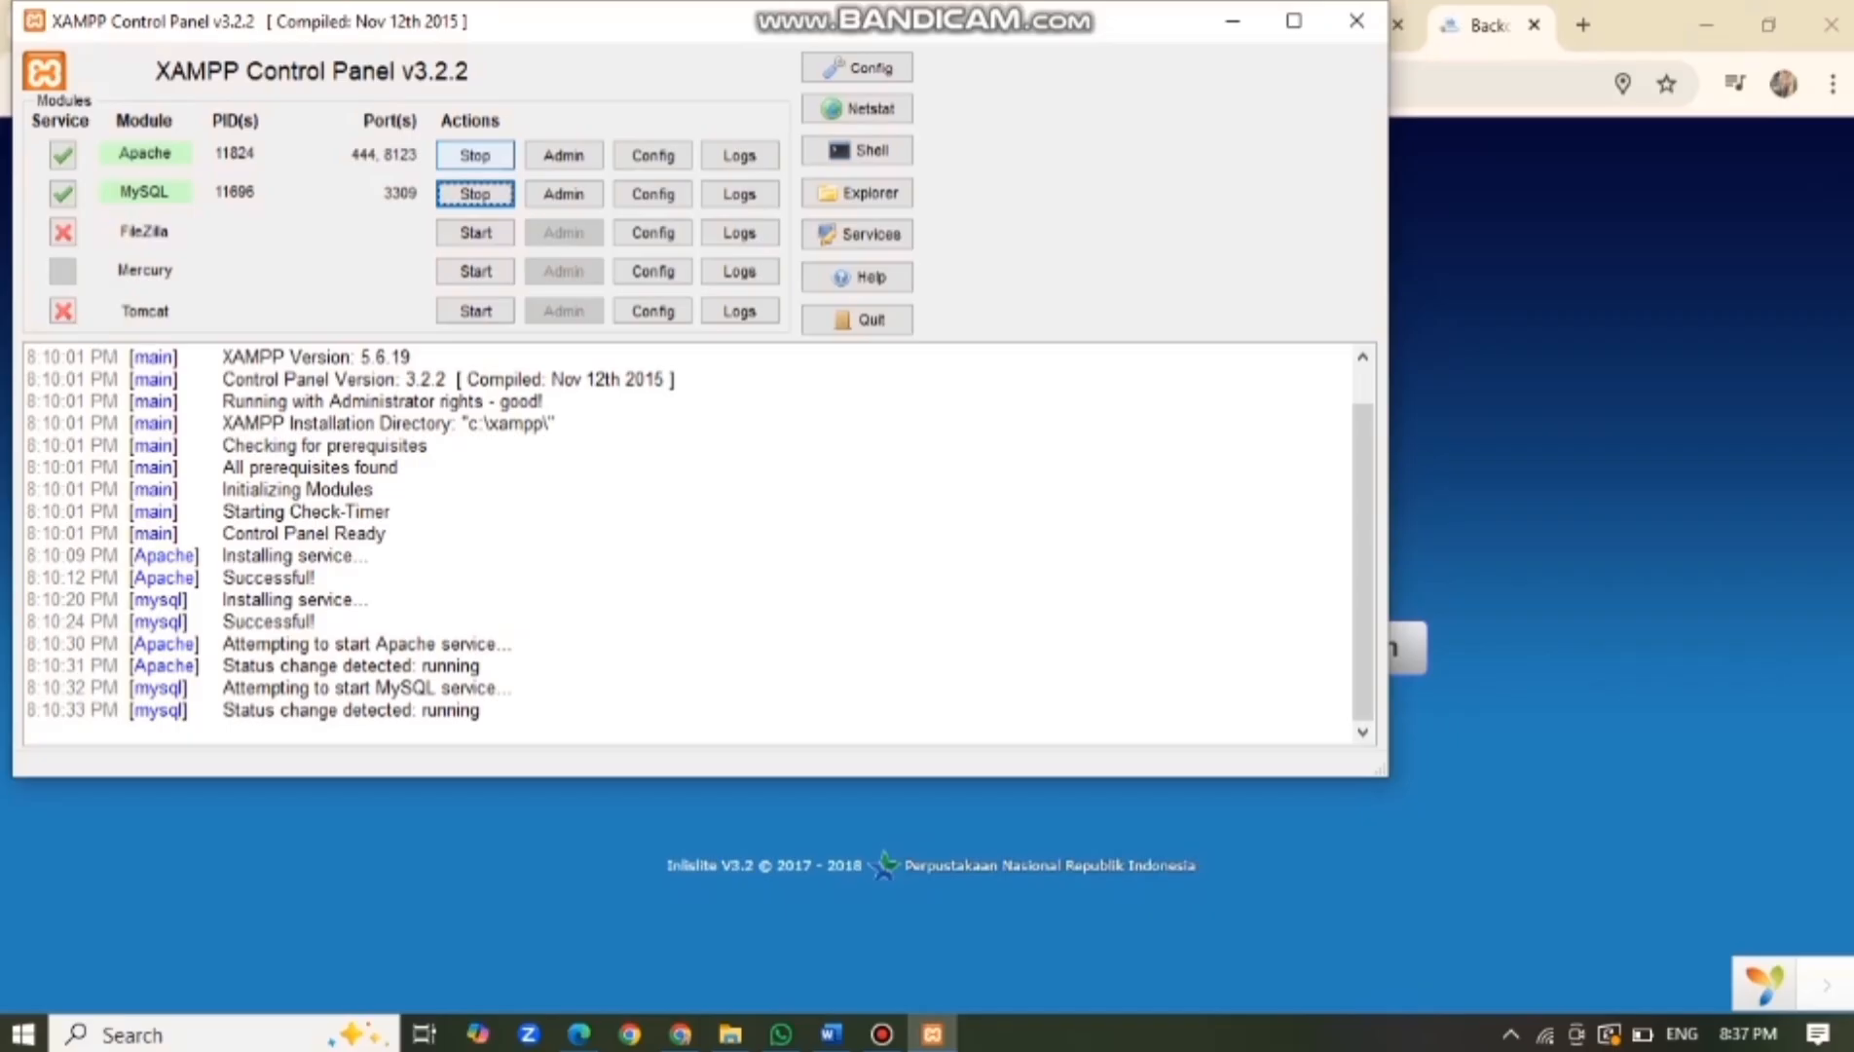
left_click(475, 155)
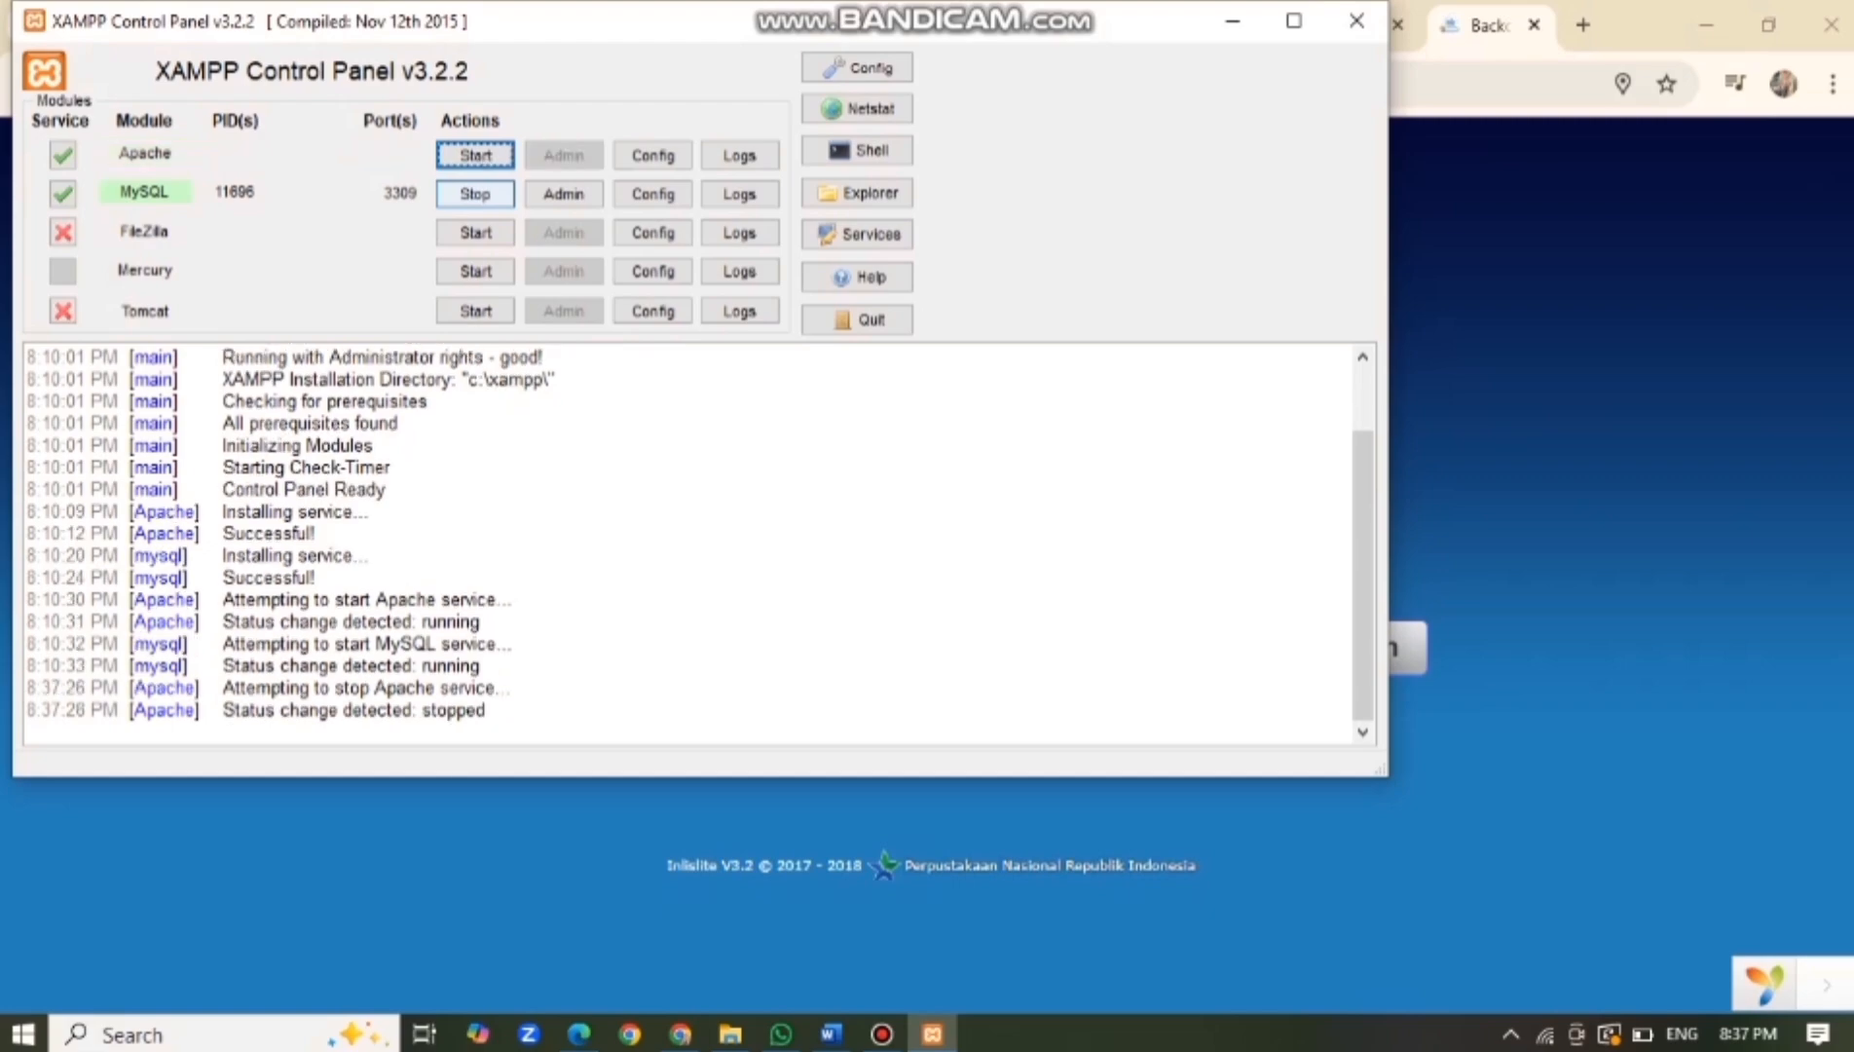
left_click(475, 193)
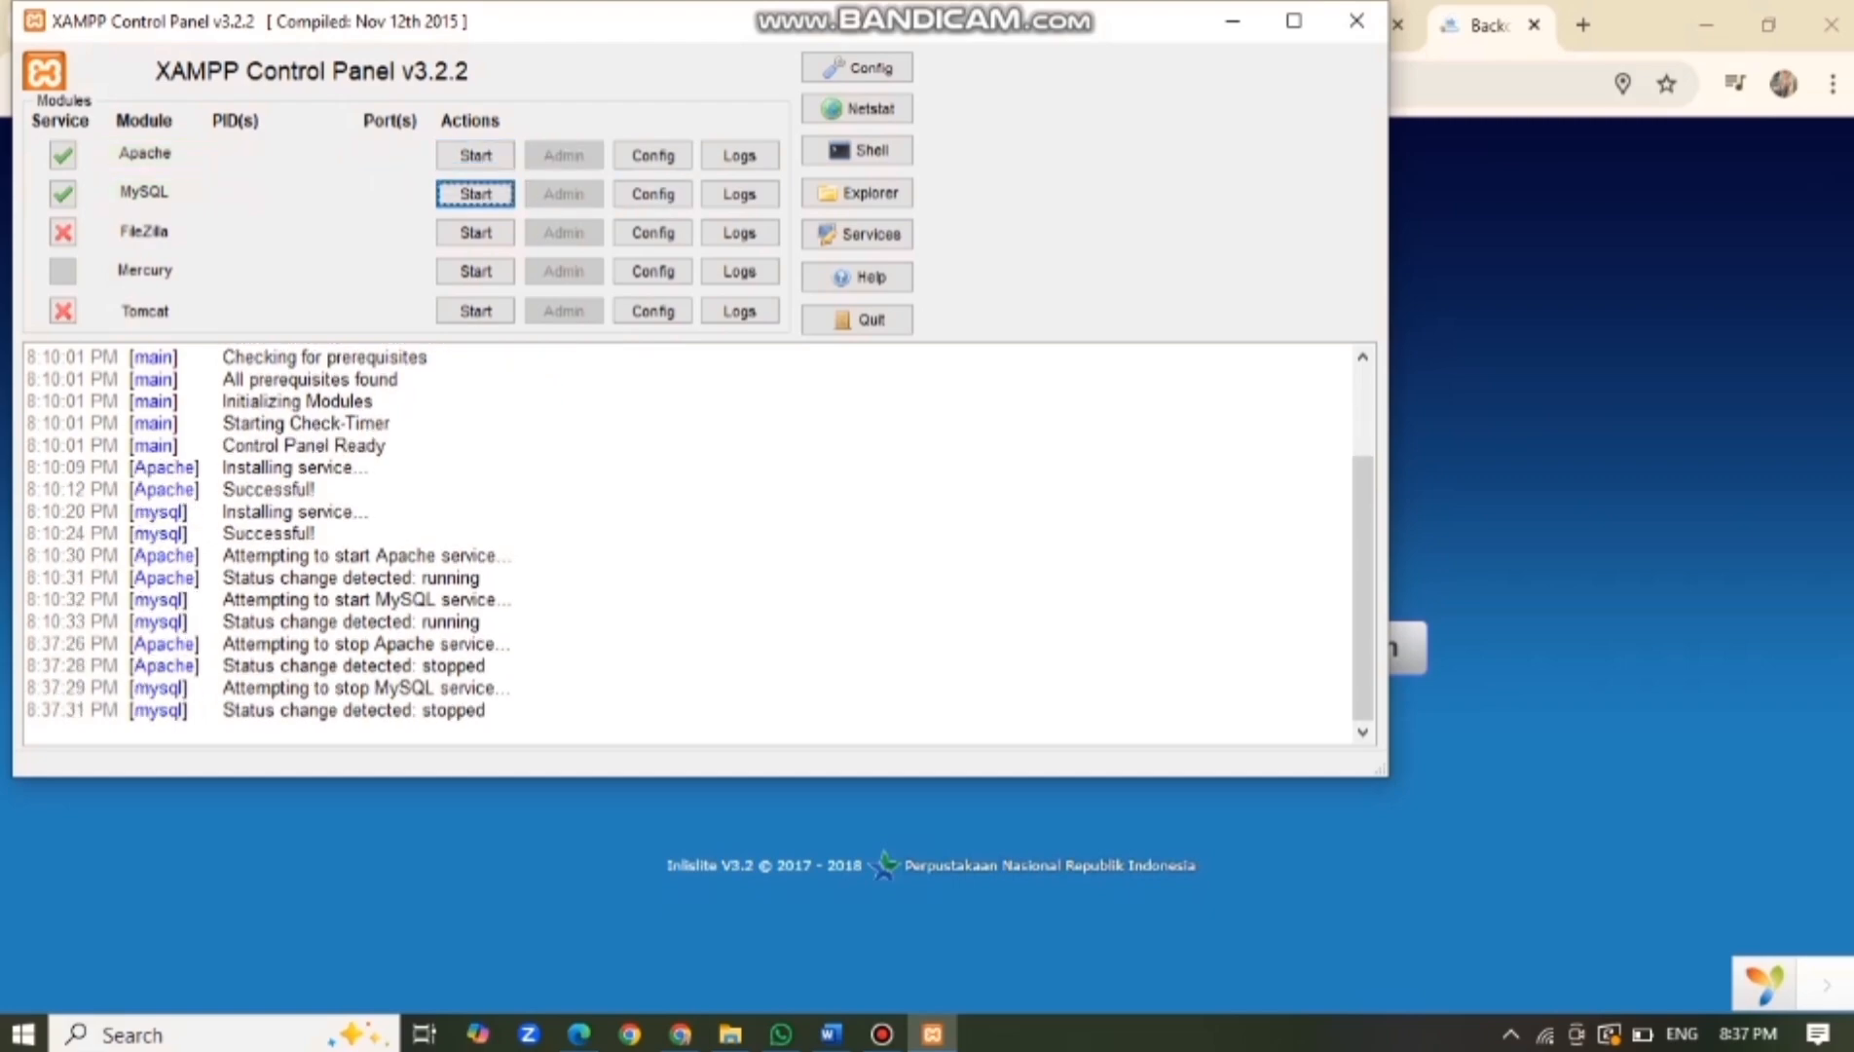
Uninstall the Apache and MySQL services, confirming each, then close XAMPP.
left_click(63, 153)
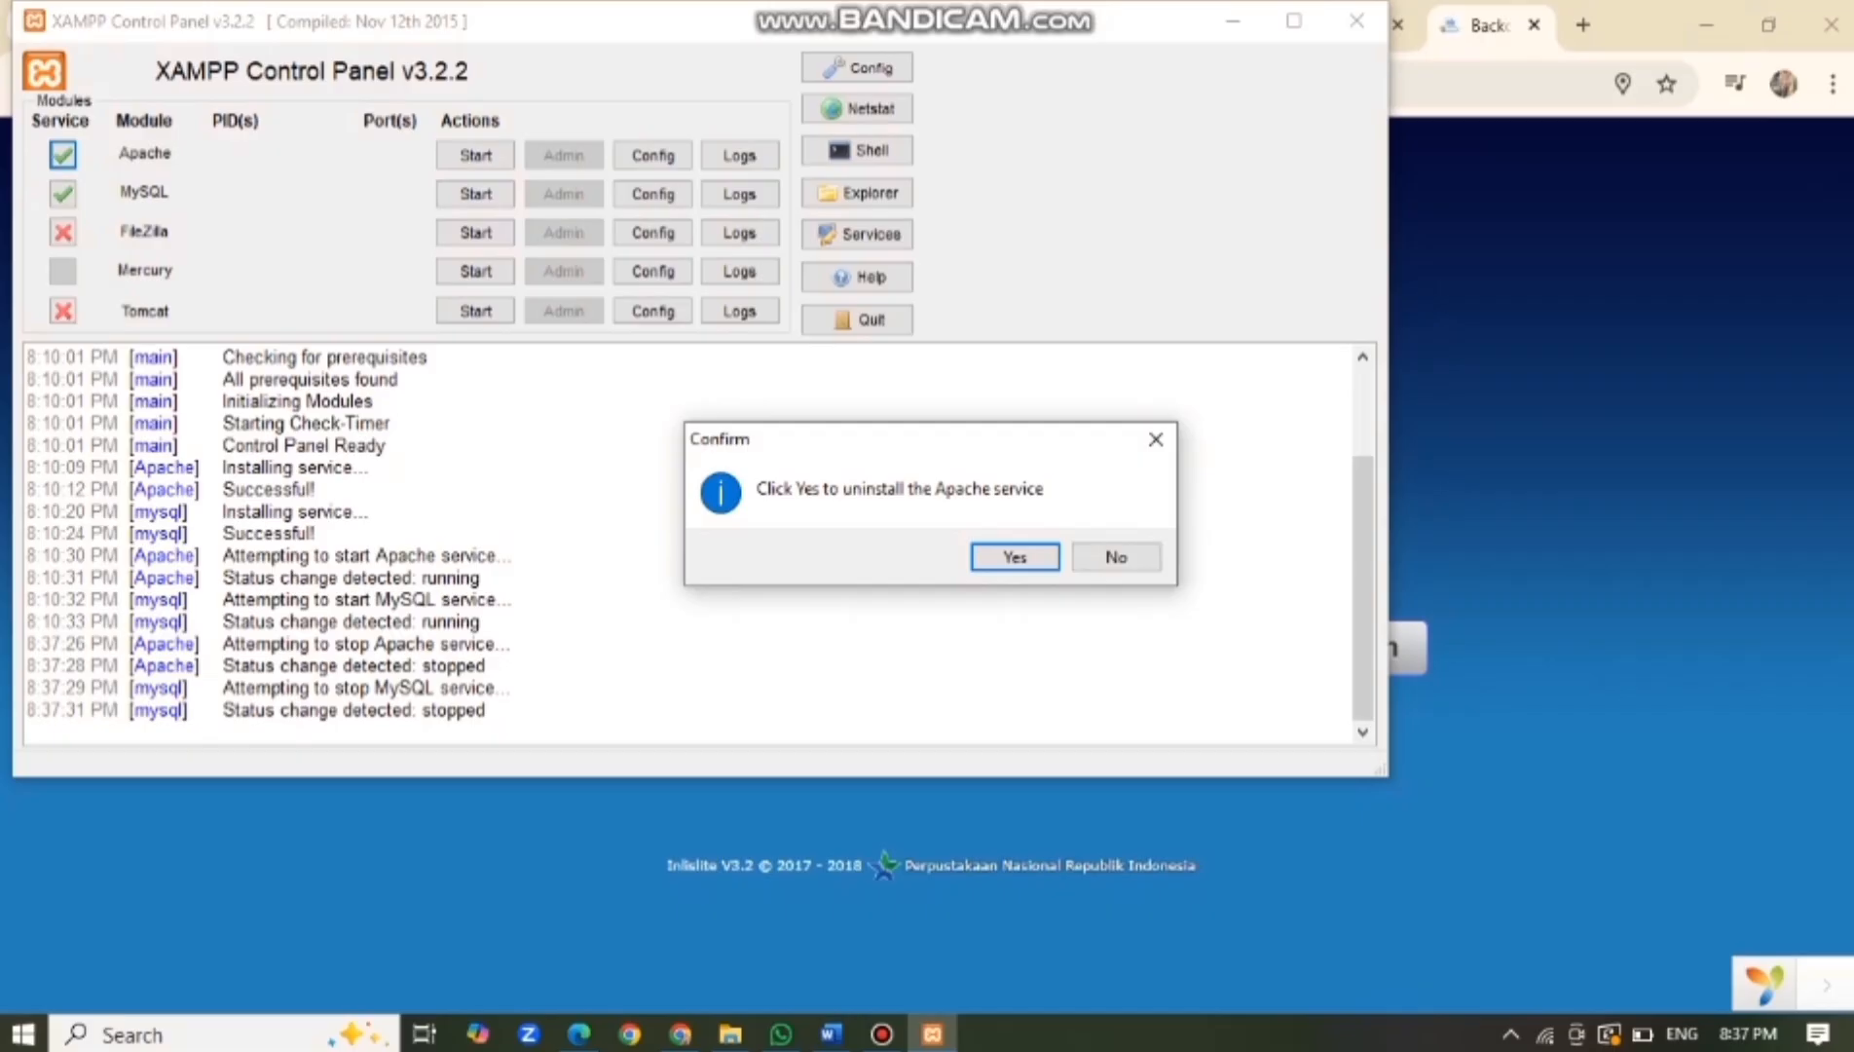
key("Return")
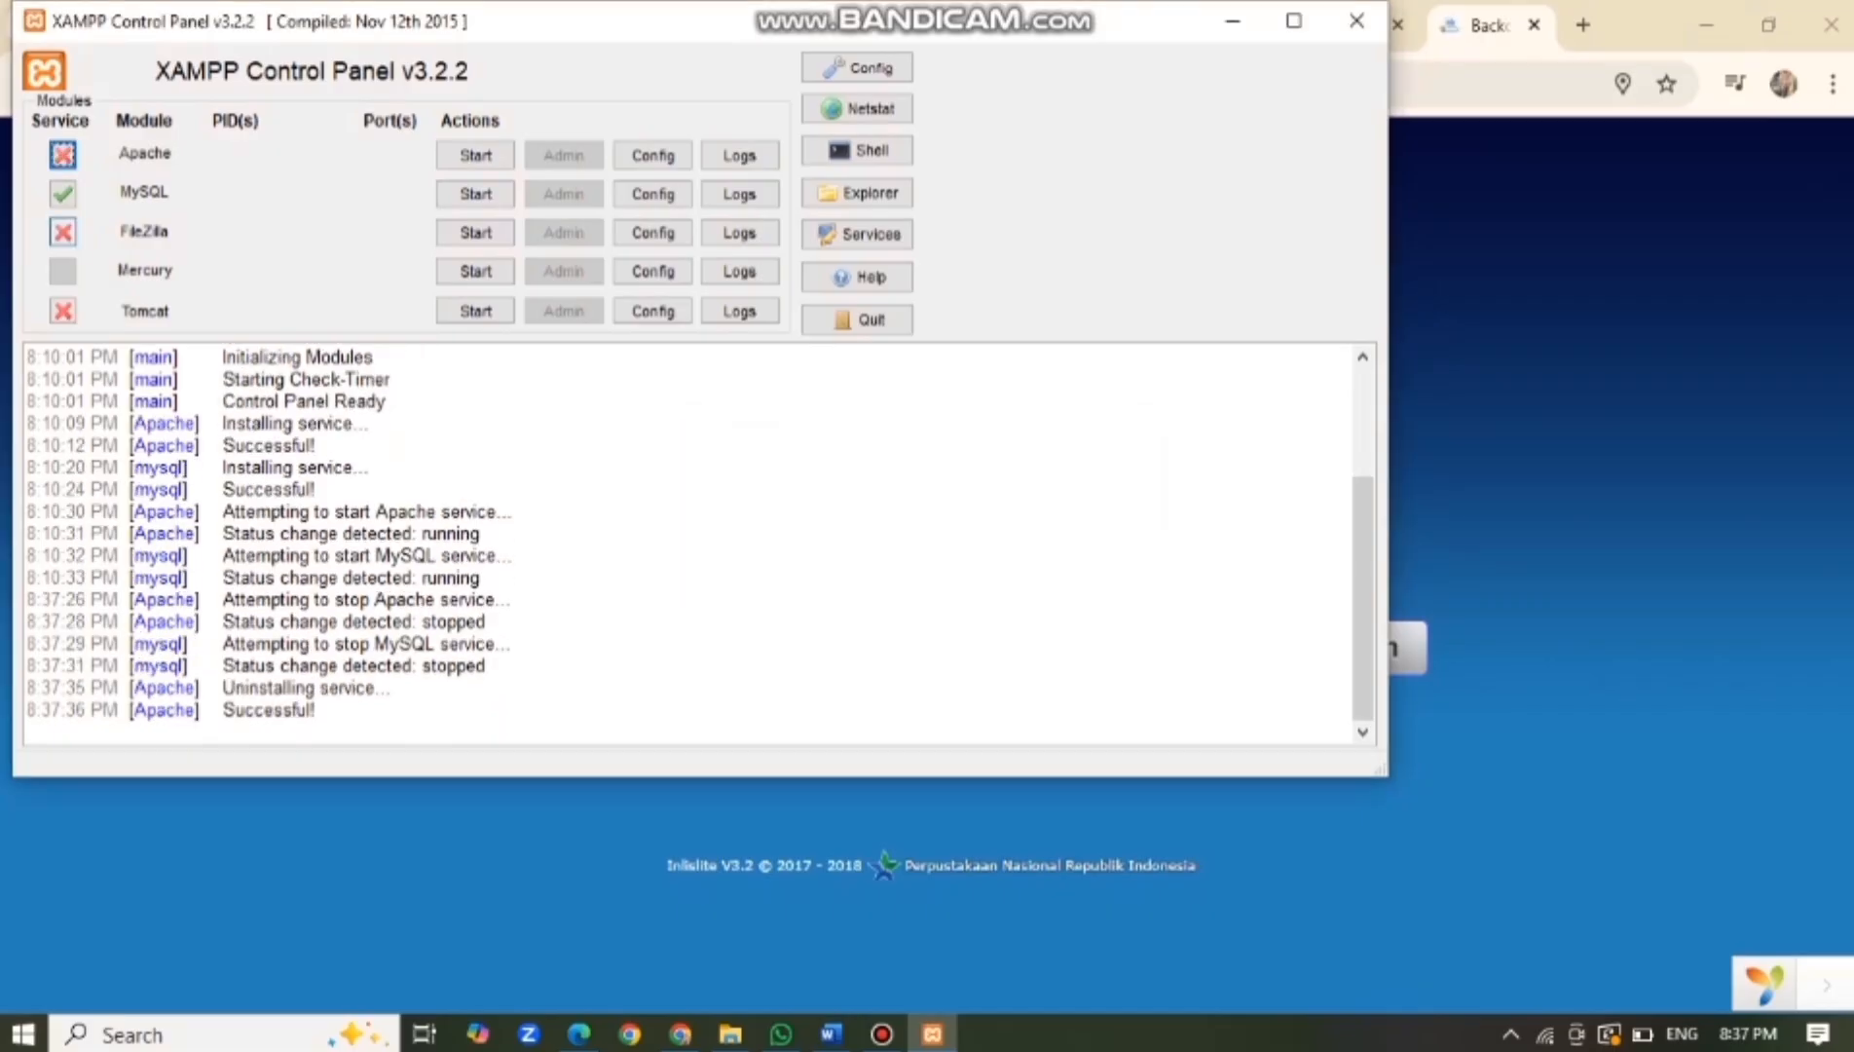
left_click(62, 192)
key("Return")
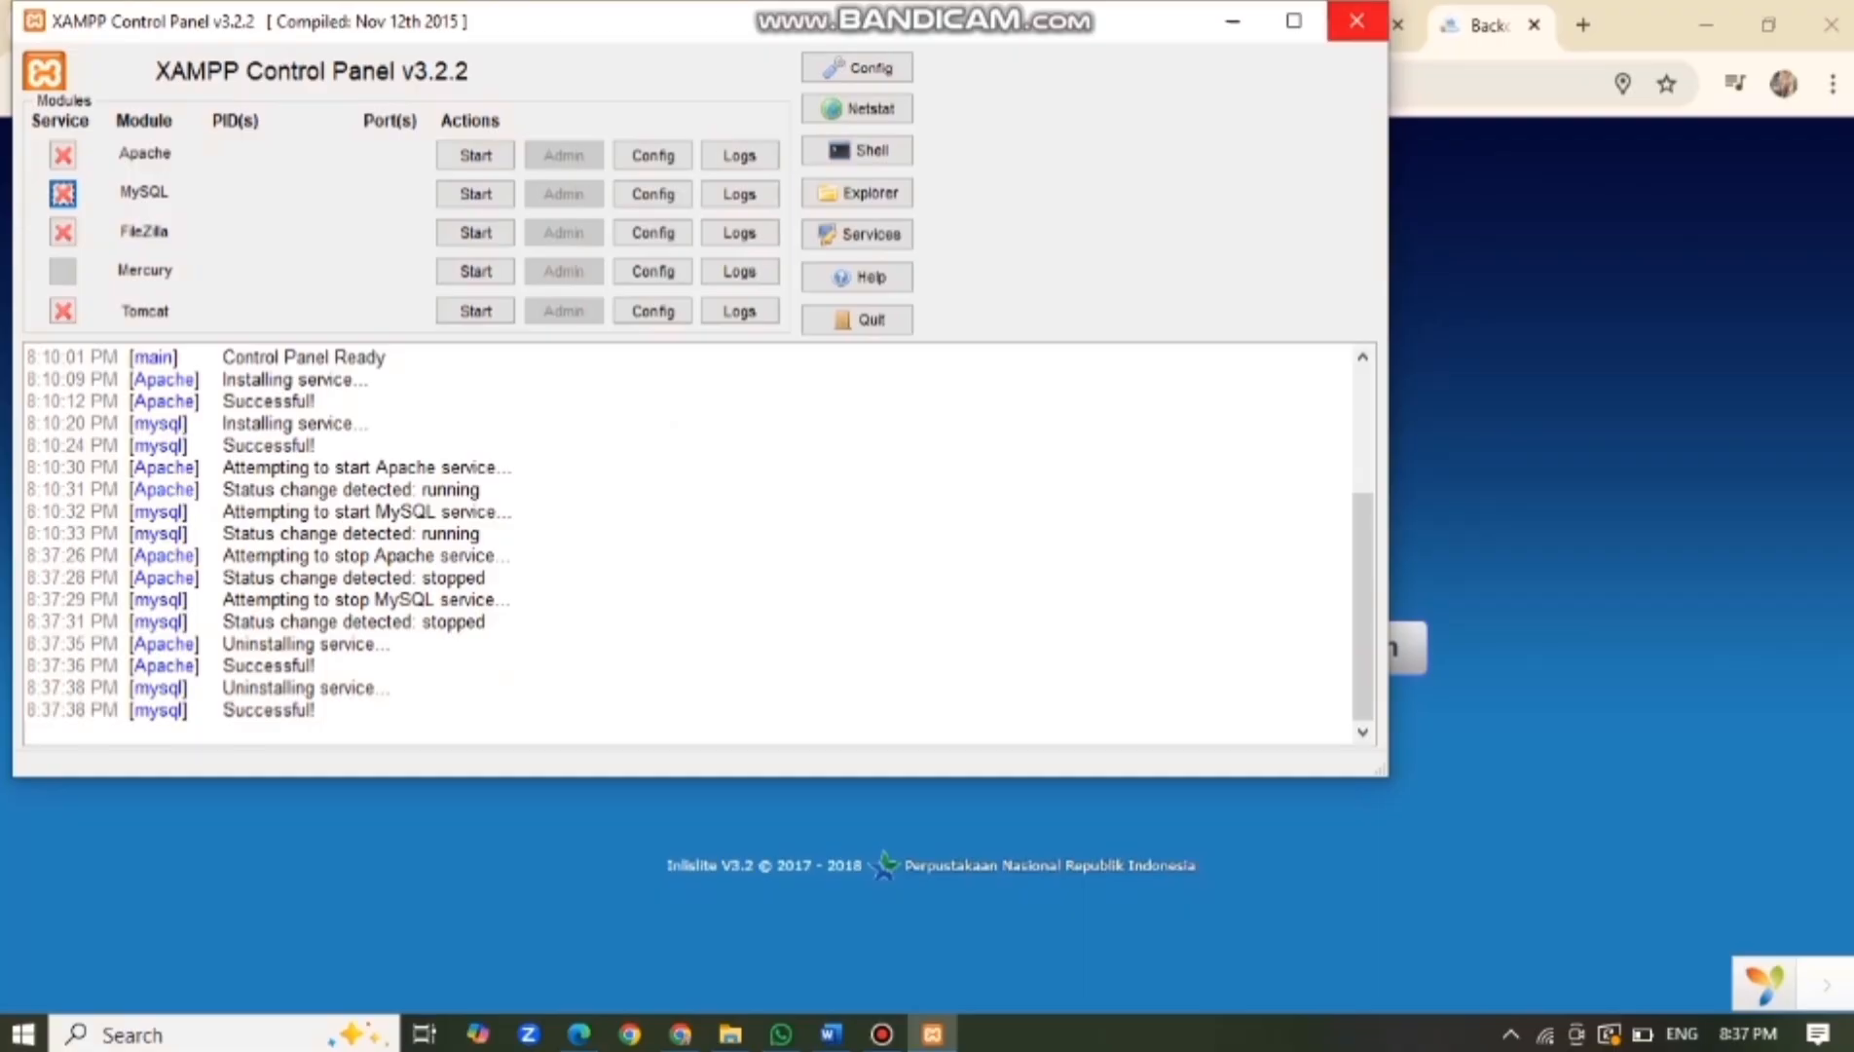
left_click(1357, 21)
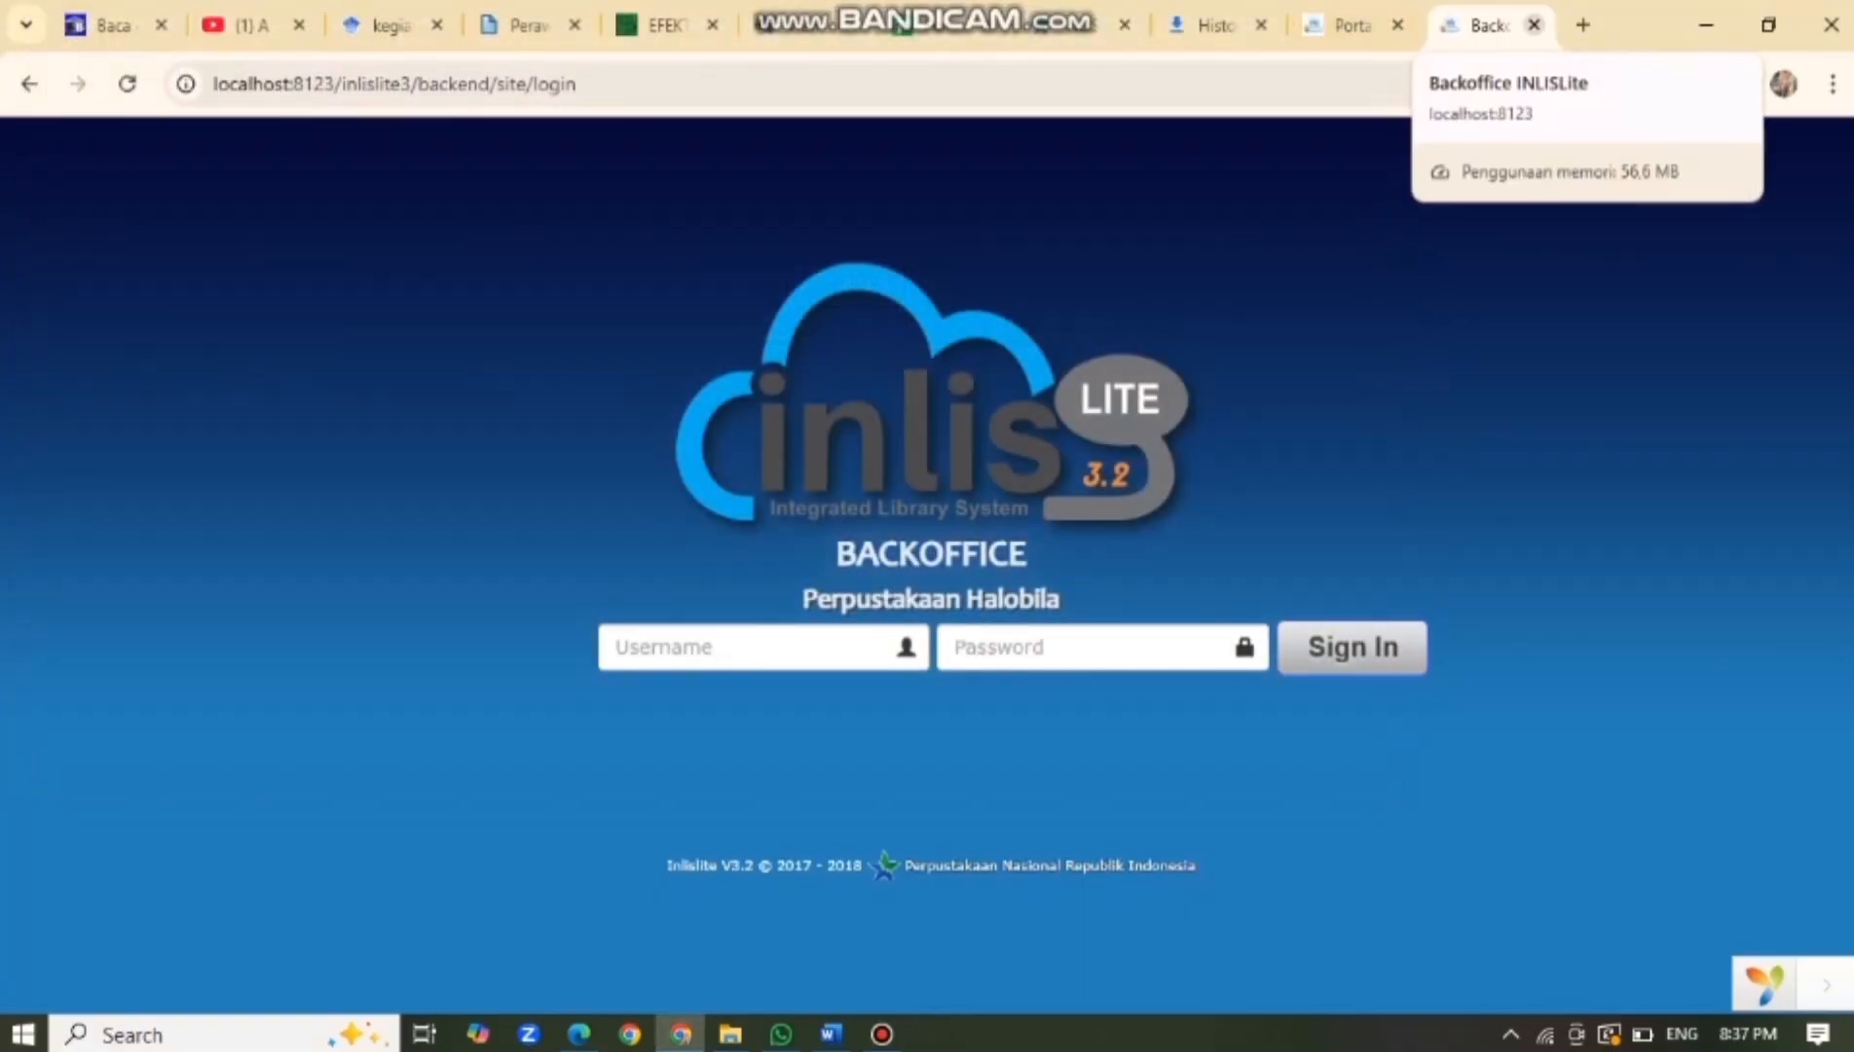
Close the Backoffice and Portal INLISLite tabs, returning to the installer download page.
left_click(1533, 24)
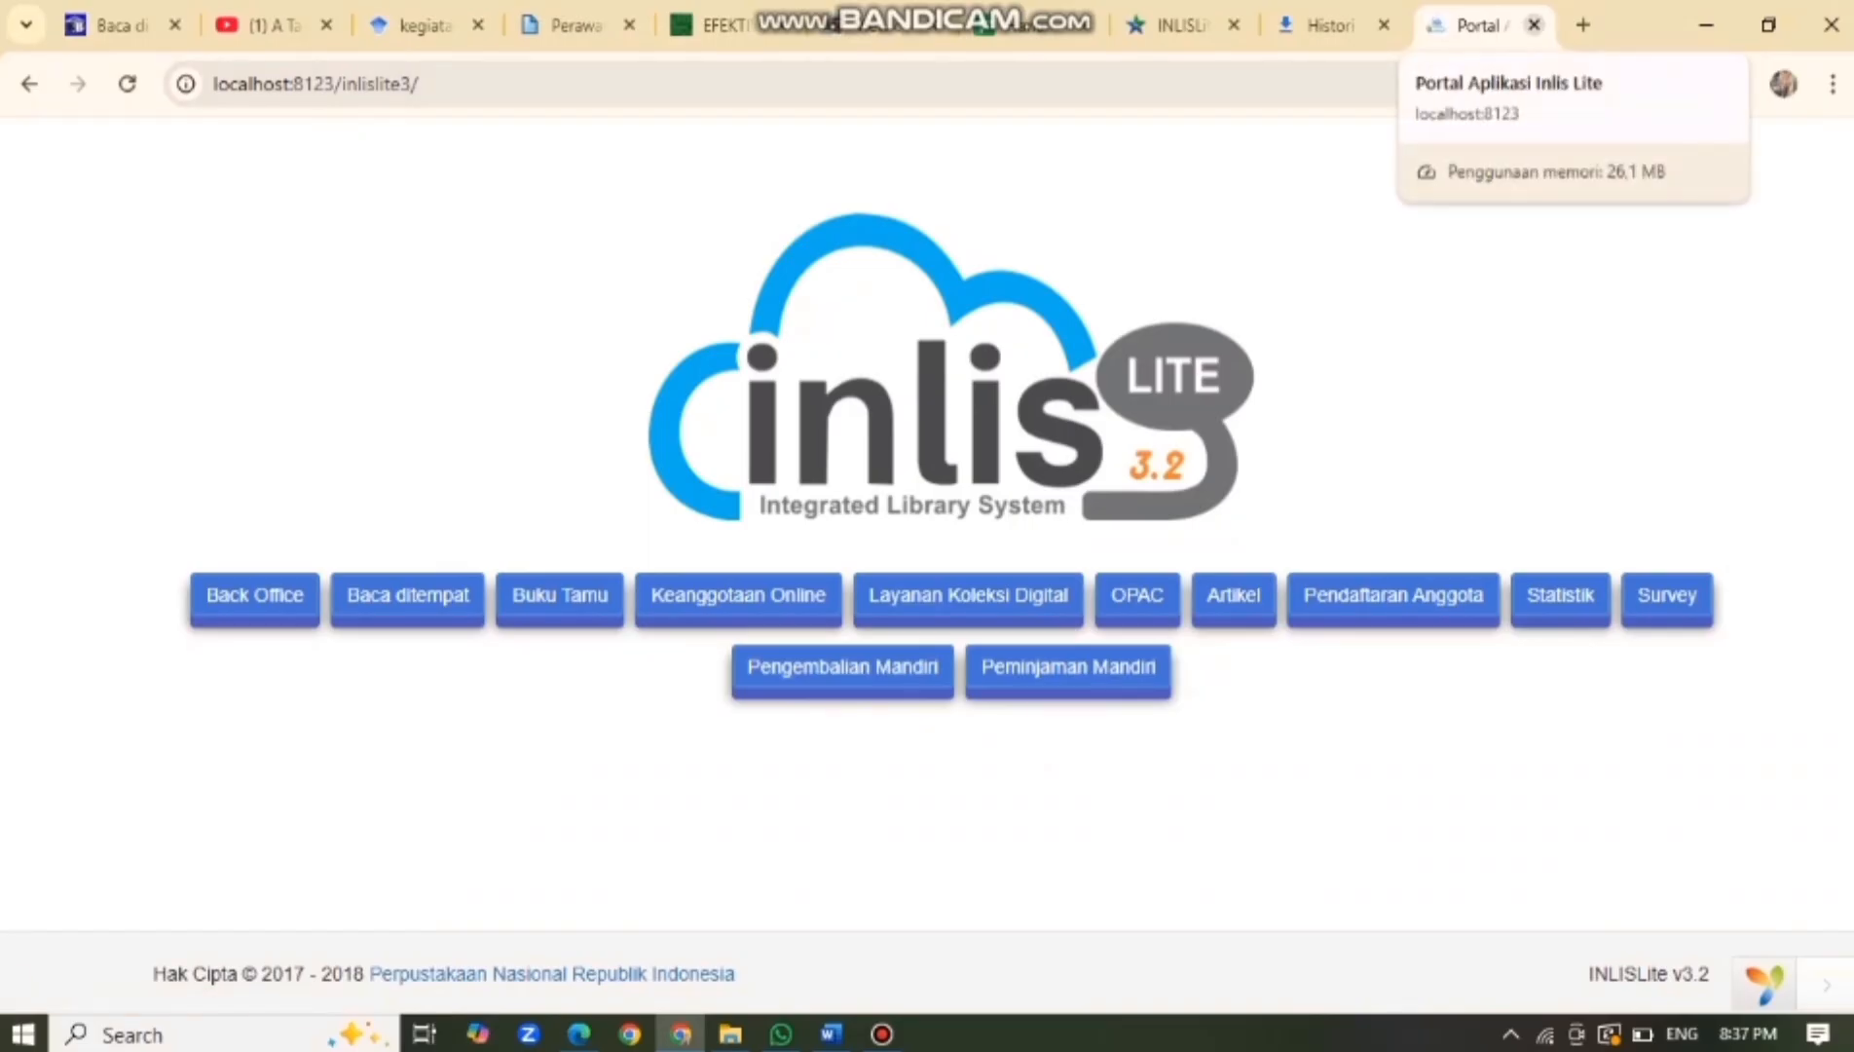
left_click(1533, 24)
left_click(1295, 24)
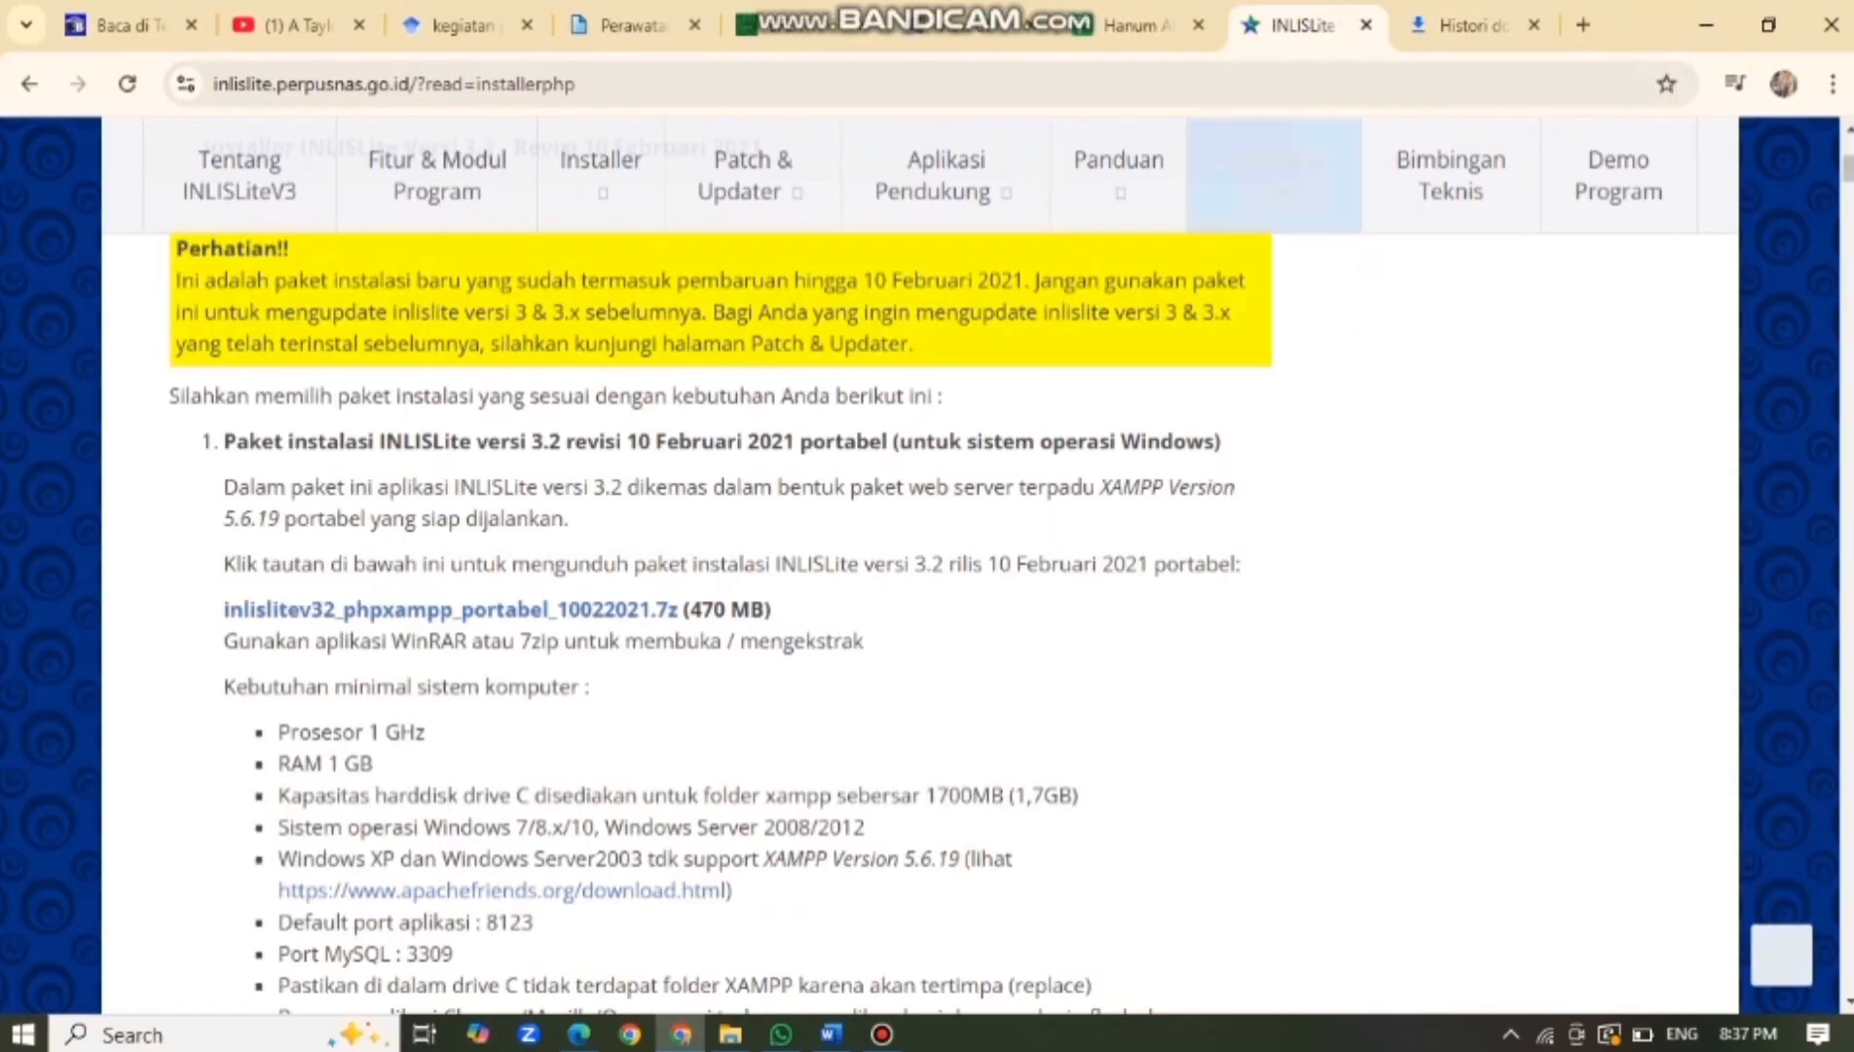